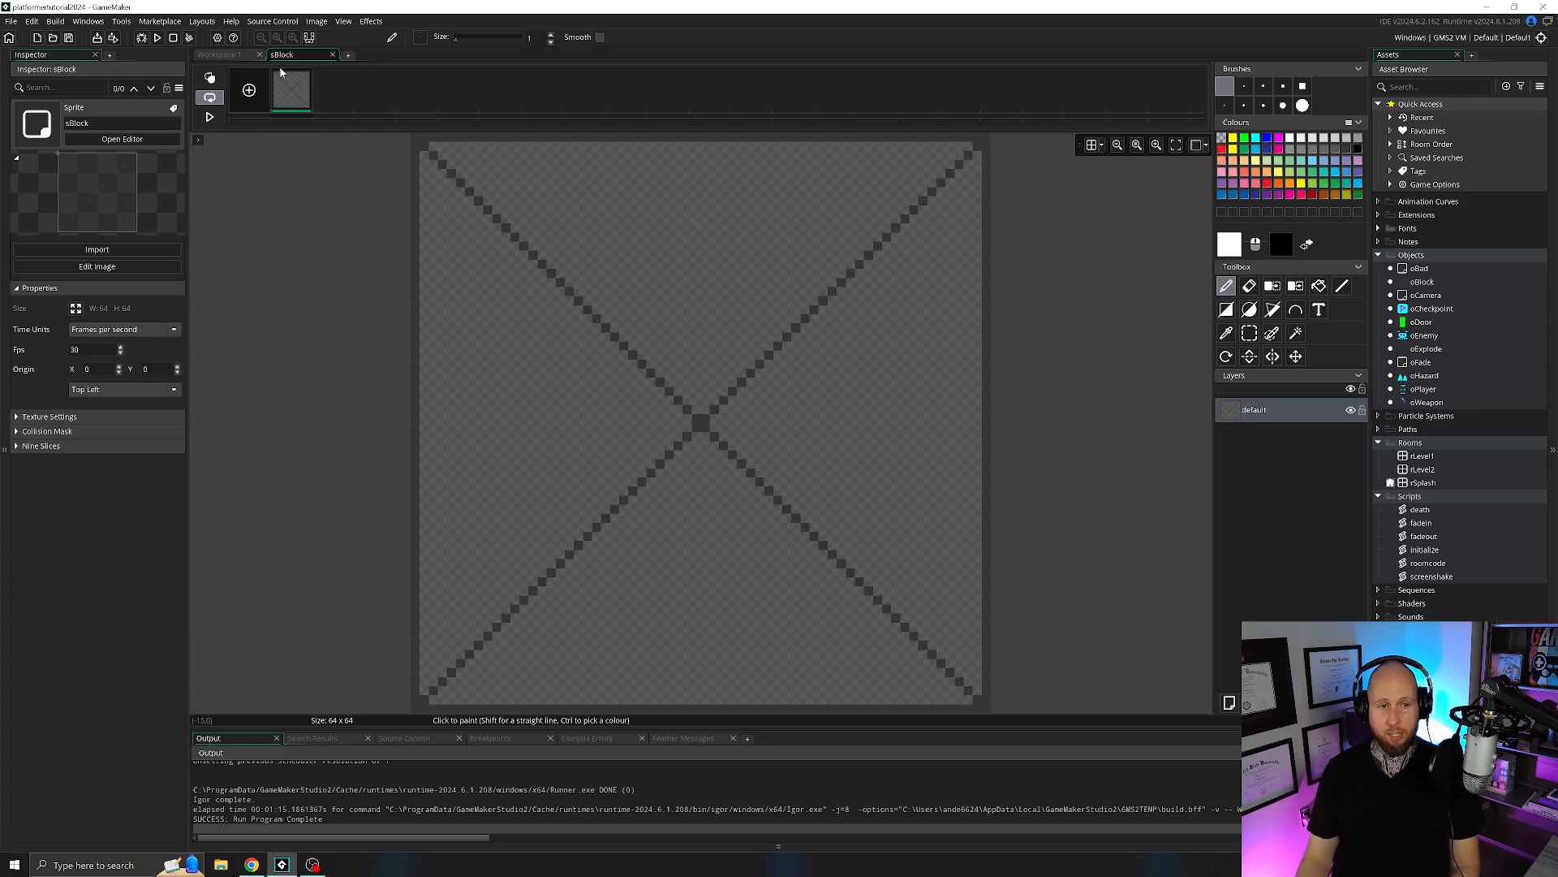
# Delete the existing image frame of the sBlock sprite to leave an empty 64 x 64 canvas.
pyautogui.click(308, 73)
pyautogui.press('Return')
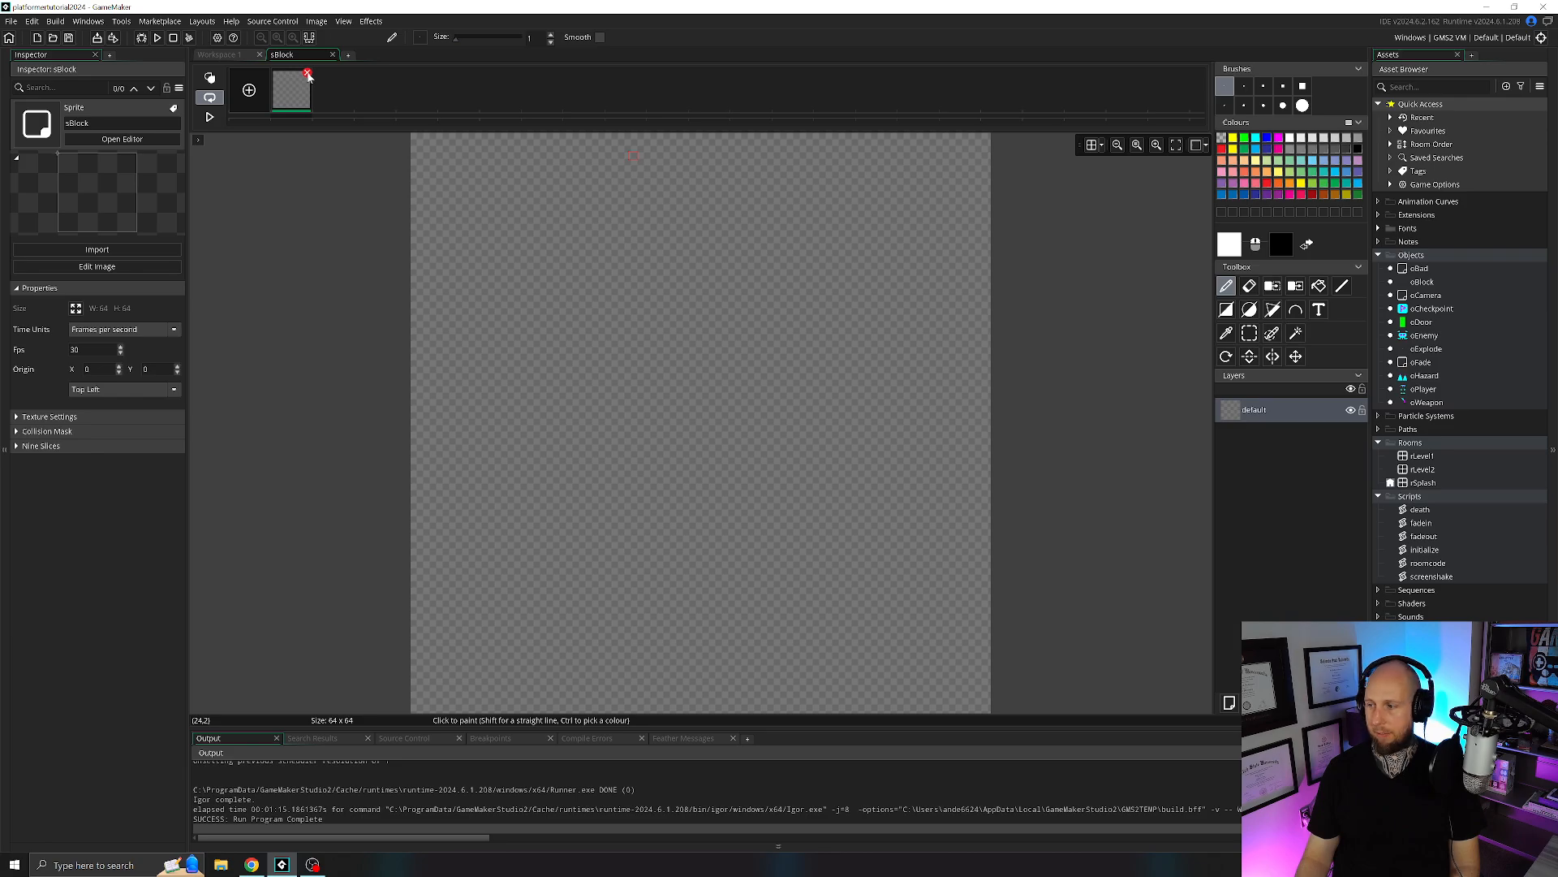
pyautogui.click(307, 74)
pyautogui.click(812, 418)
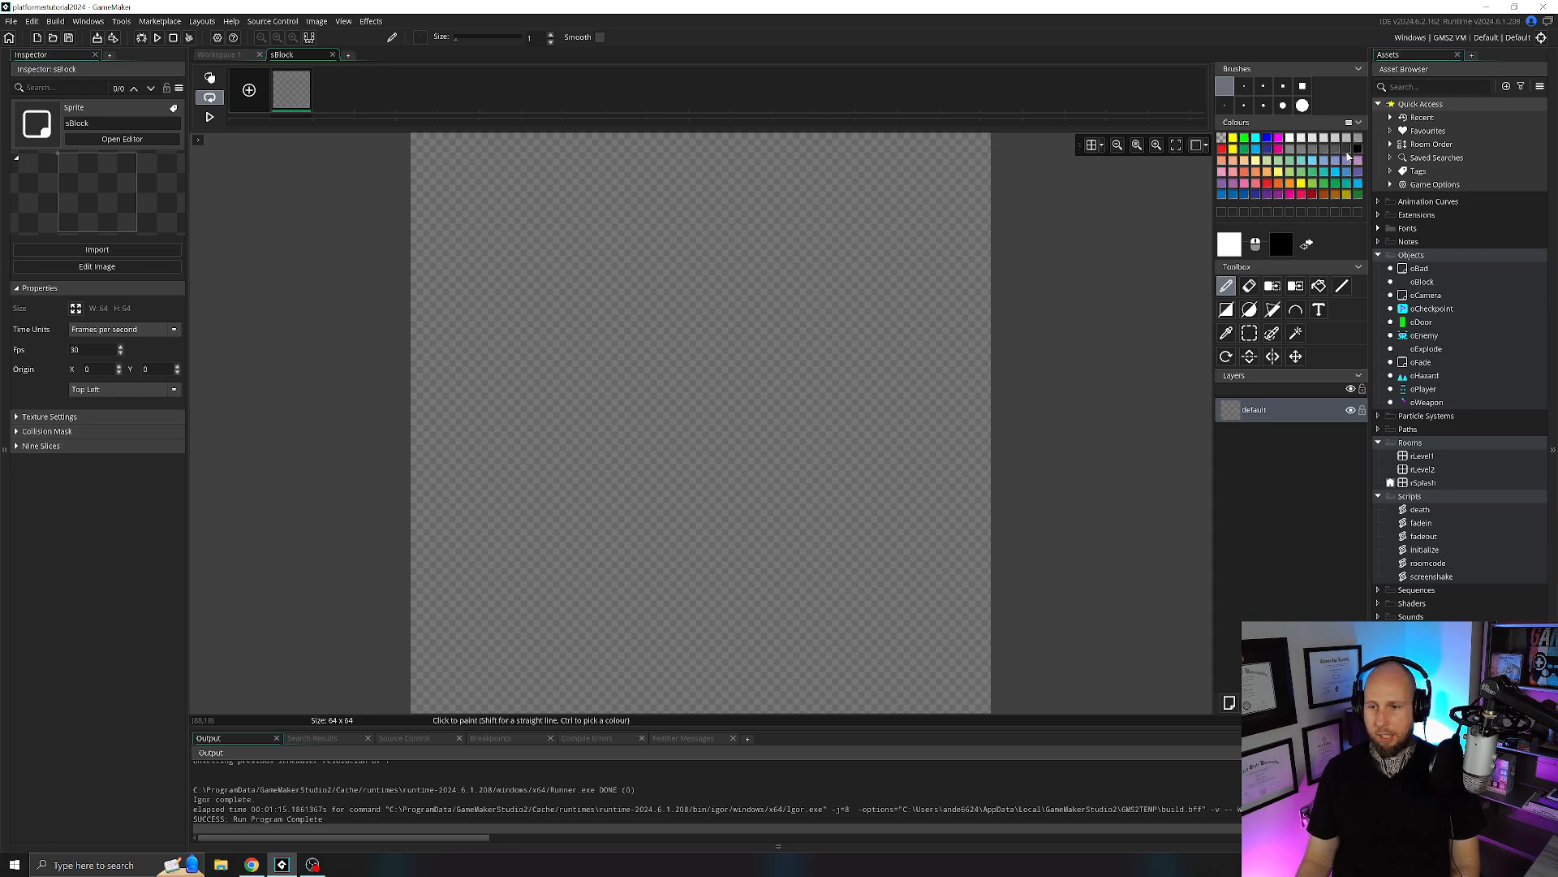
# Fill the whole sBlock canvas with semi-transparent dark grey, hex 363636 at alpha 135.
pyautogui.click(1342, 151)
pyautogui.click(1233, 248)
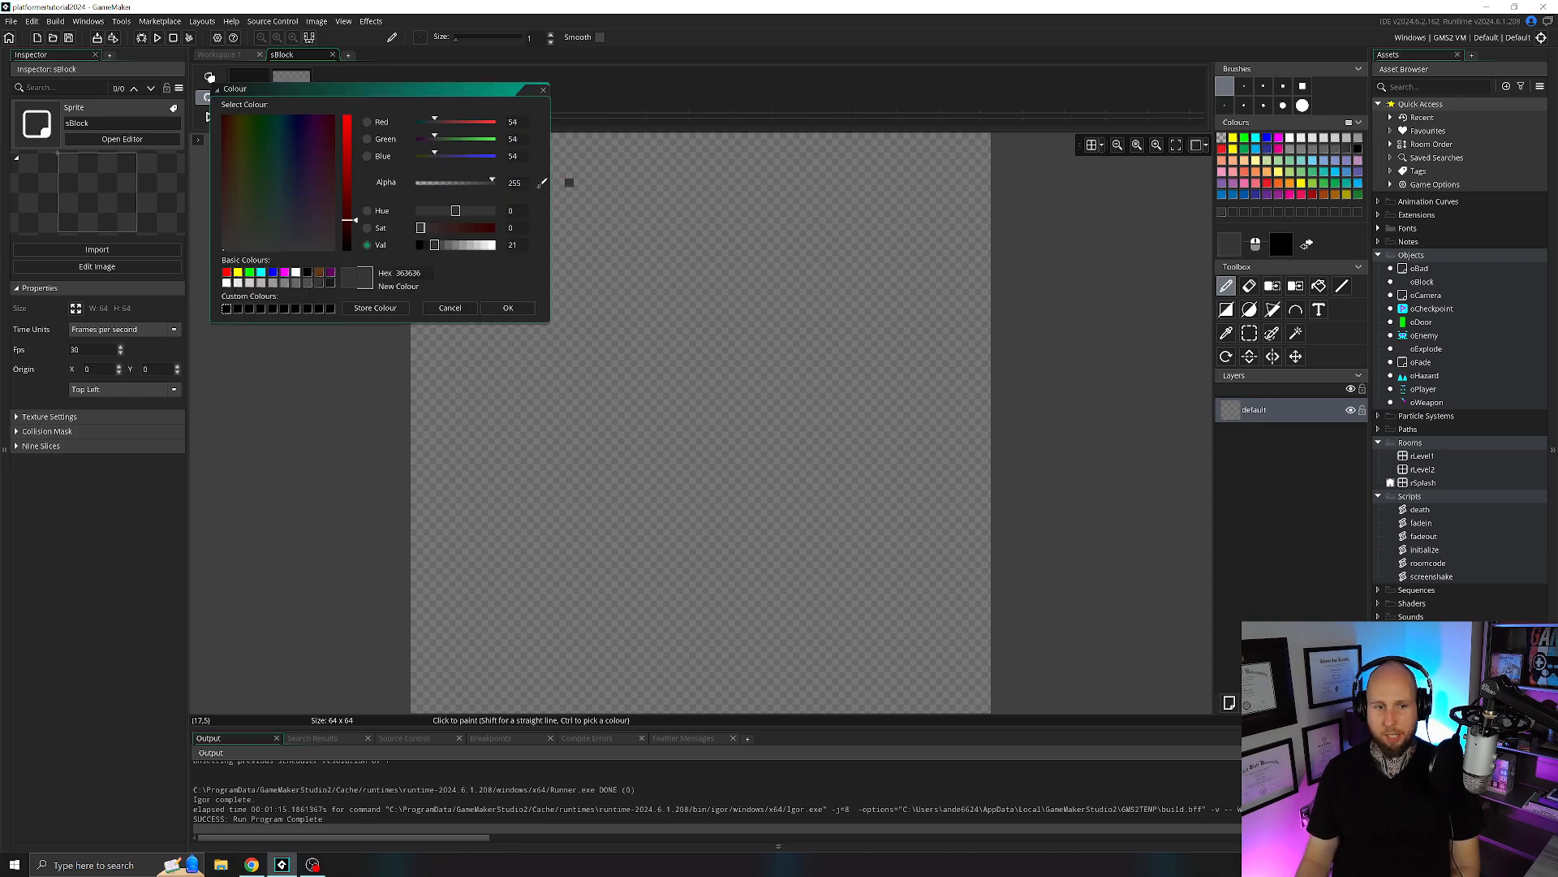
pyautogui.moveTo(493, 183); pyautogui.dragTo(460, 181)
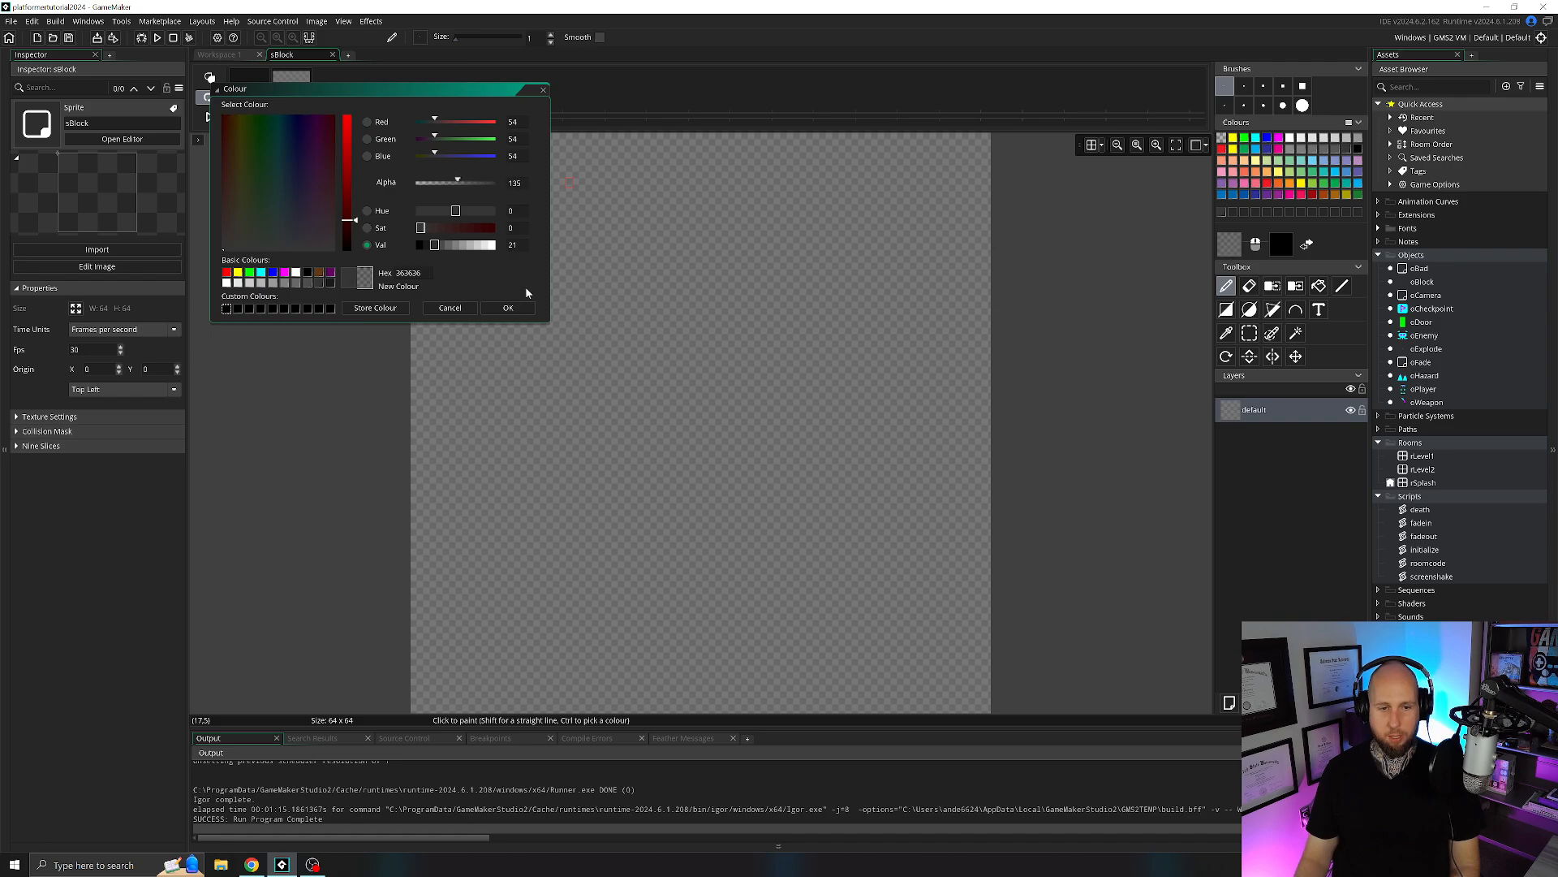
pyautogui.click(508, 308)
pyautogui.click(1319, 285)
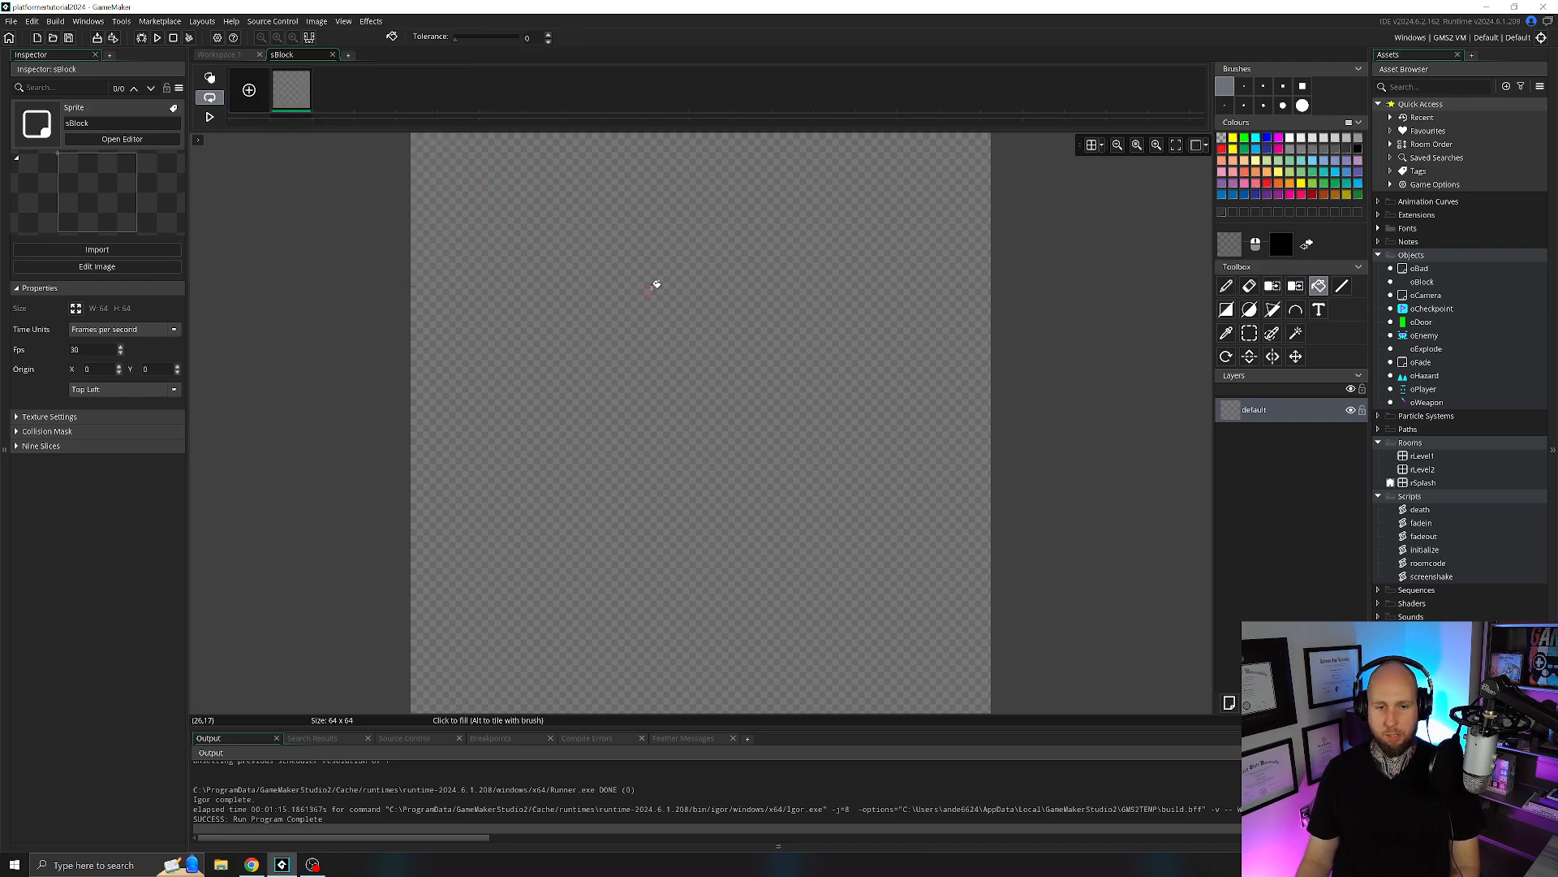
pyautogui.click(670, 300)
# Draw an opaque dark grey X between the canvas corners and a border along its edges using straight lines, and close the sprite.
pyautogui.click(1344, 289)
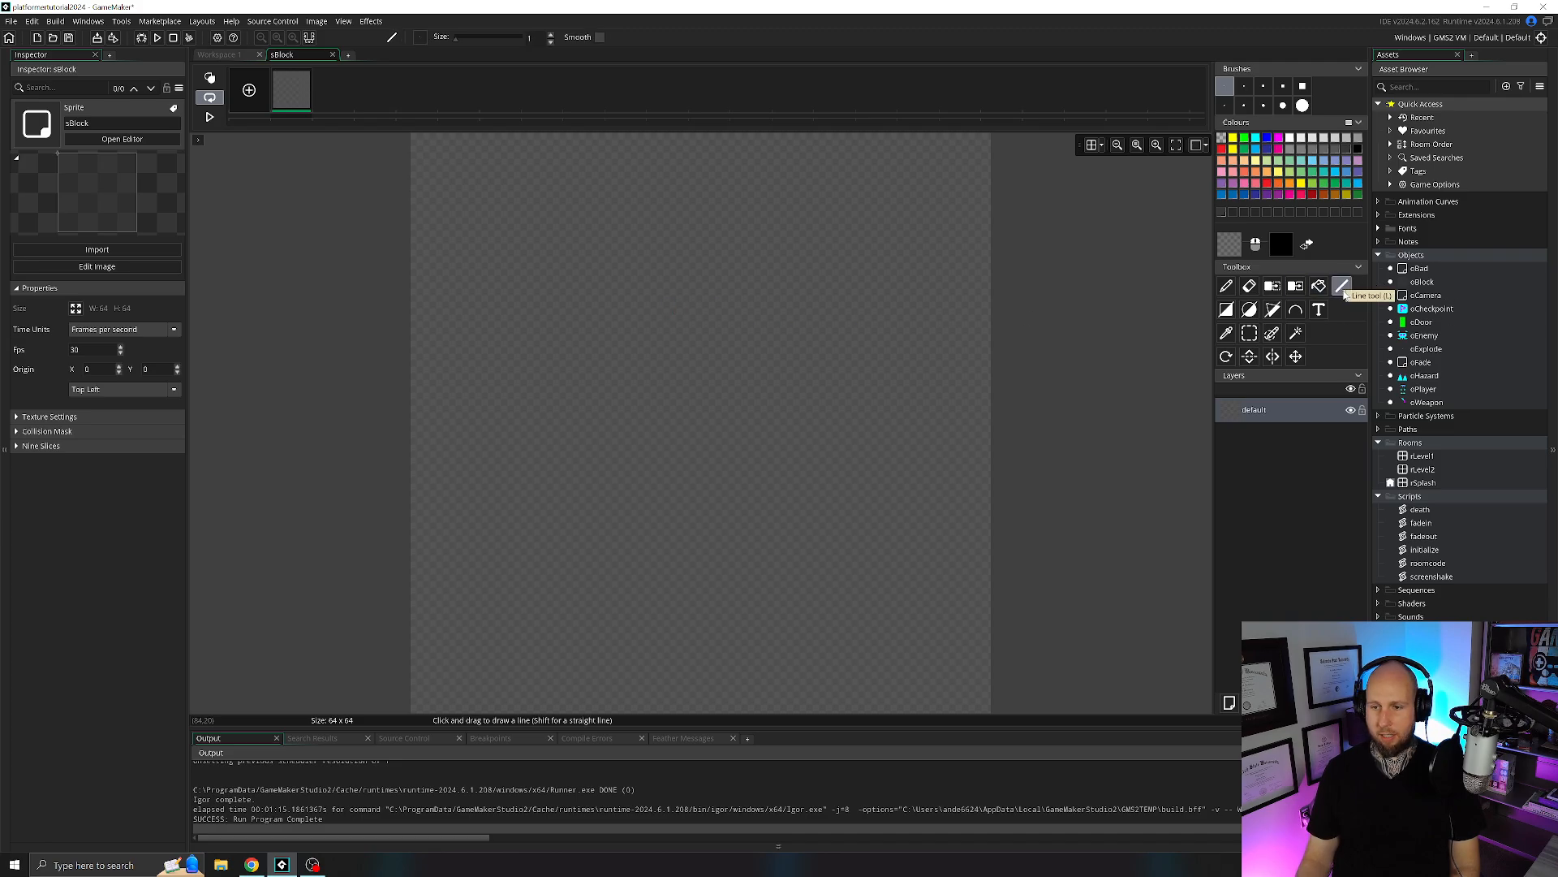
pyautogui.click(1347, 150)
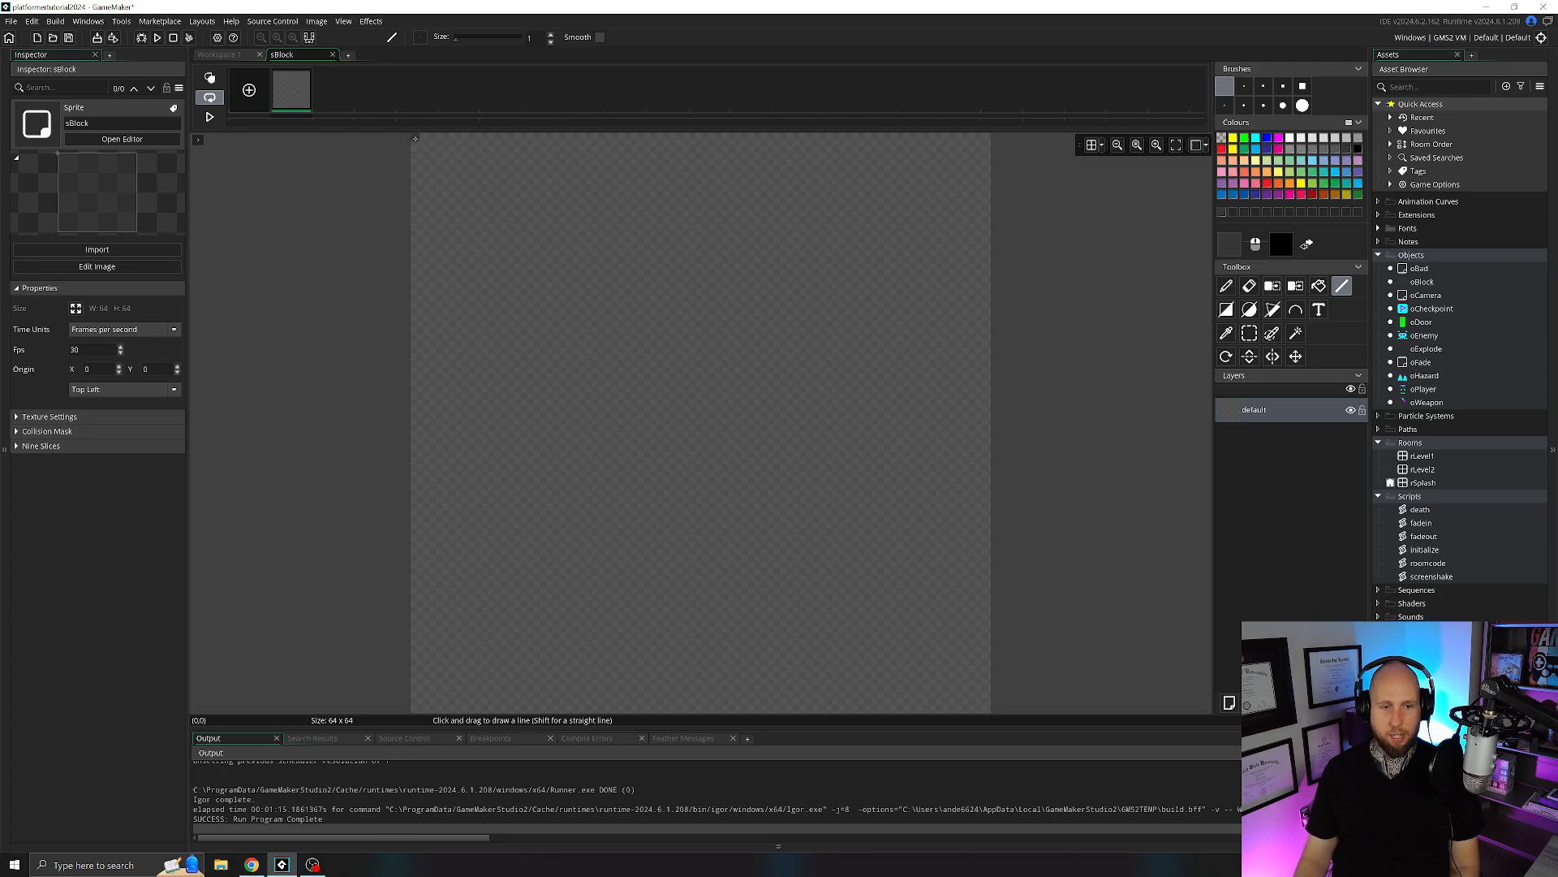
pyautogui.moveTo(415, 138); pyautogui.dragTo(979, 699)
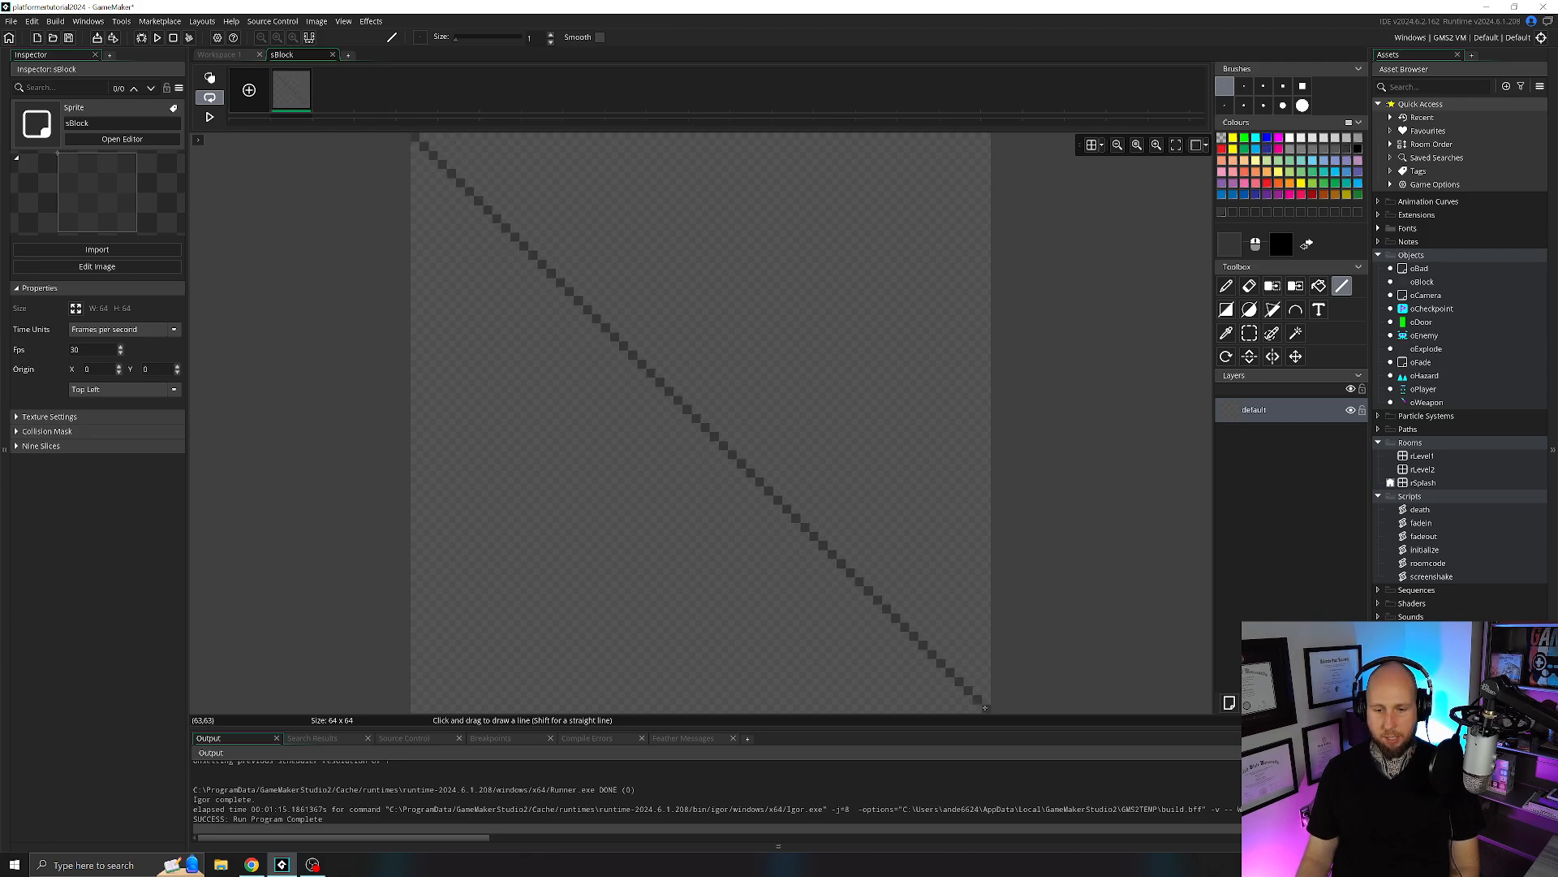
pyautogui.moveTo(984, 138)
pyautogui.mouseDown()
pyautogui.moveTo(638, 444)
pyautogui.moveTo(415, 706)
pyautogui.mouseUp()
pyautogui.moveTo(424, 138); pyautogui.dragTo(424, 566)
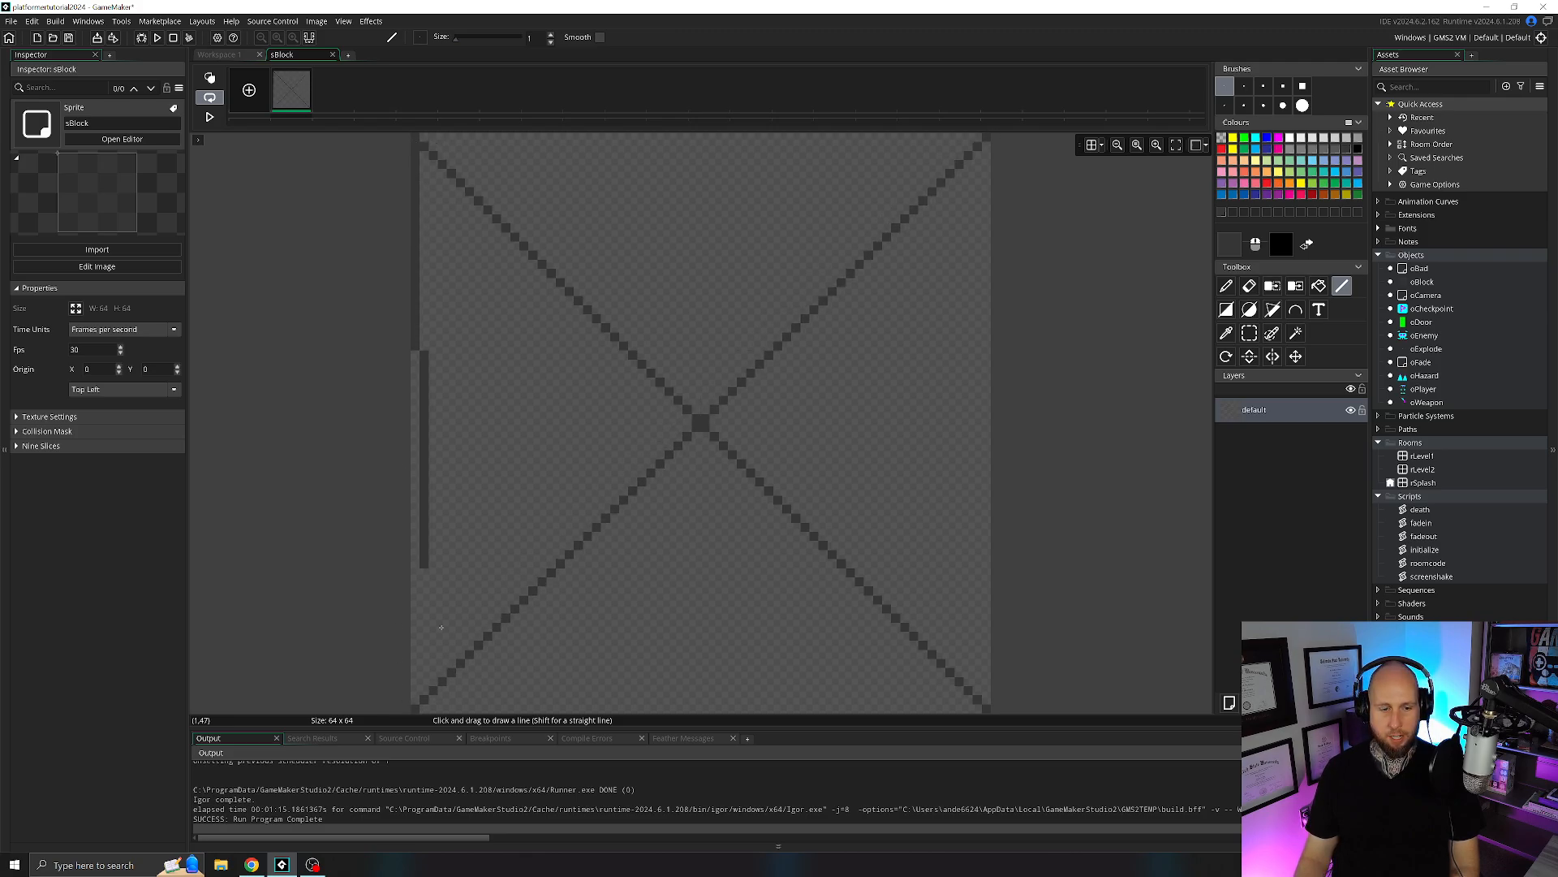
pyautogui.moveTo(440, 627)
pyautogui.mouseDown()
pyautogui.moveTo(415, 708)
pyautogui.moveTo(570, 719)
pyautogui.moveTo(972, 693)
pyautogui.moveTo(983, 710)
pyautogui.moveTo(962, 137)
pyautogui.moveTo(983, 136)
pyautogui.moveTo(434, 137)
pyautogui.mouseUp()
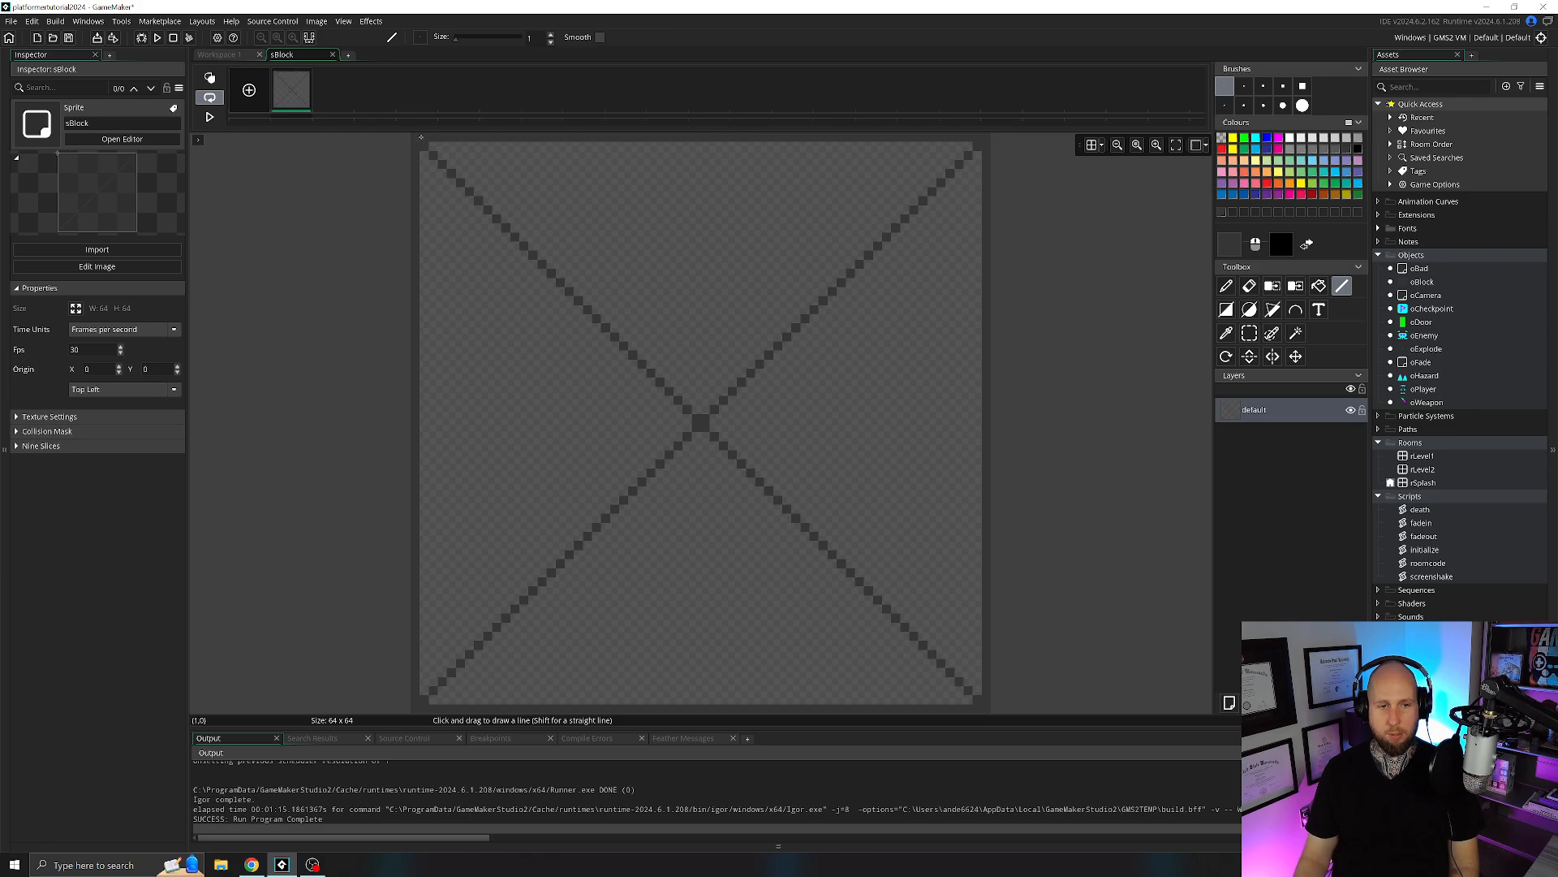
pyautogui.click(332, 54)
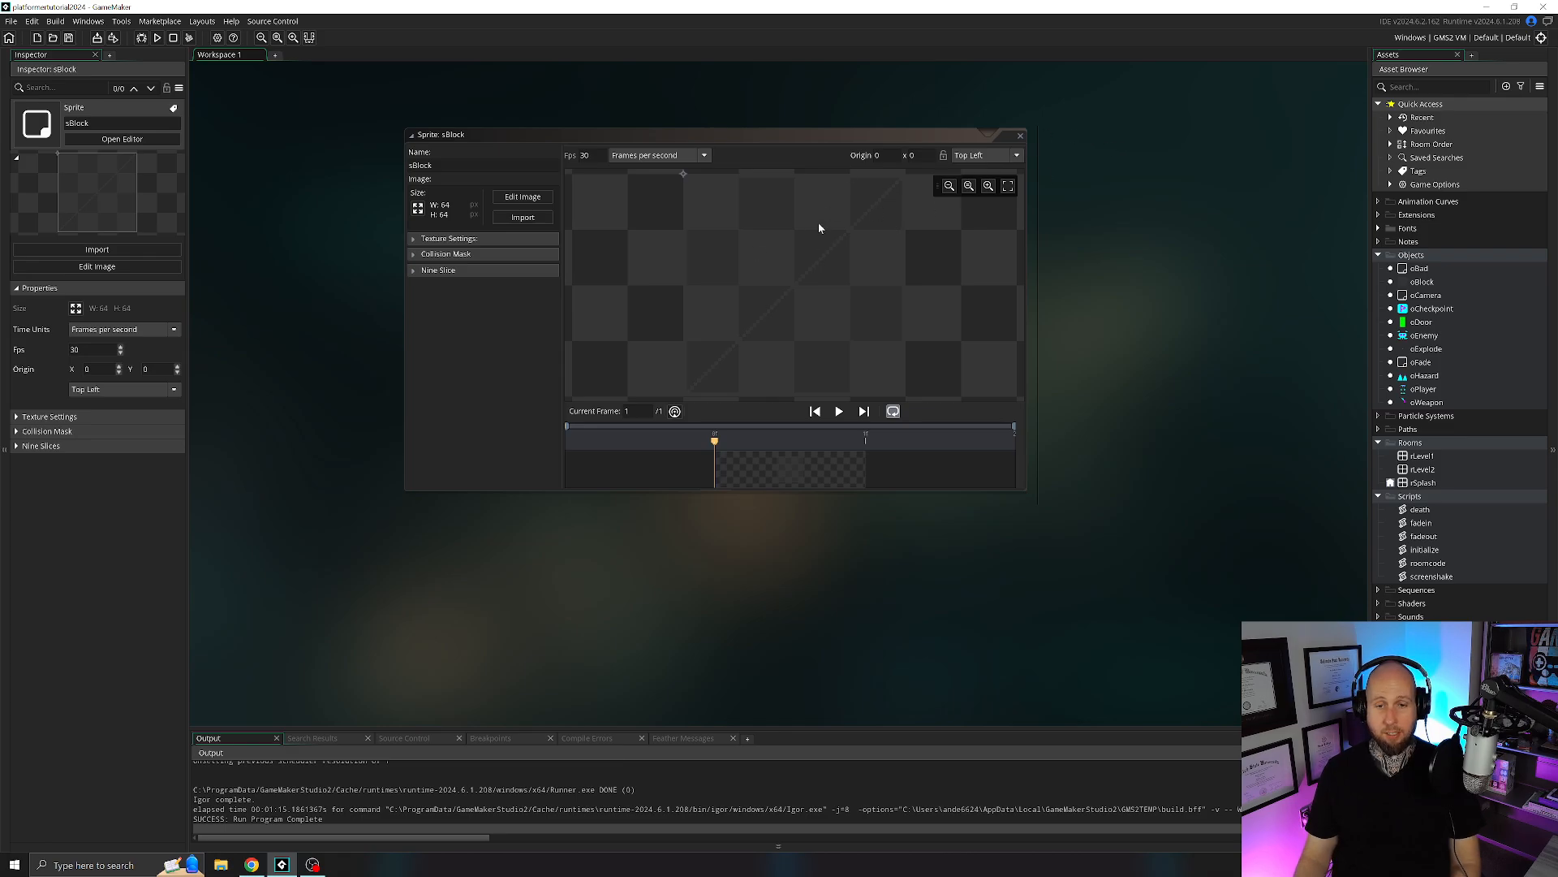
pyautogui.click(1020, 138)
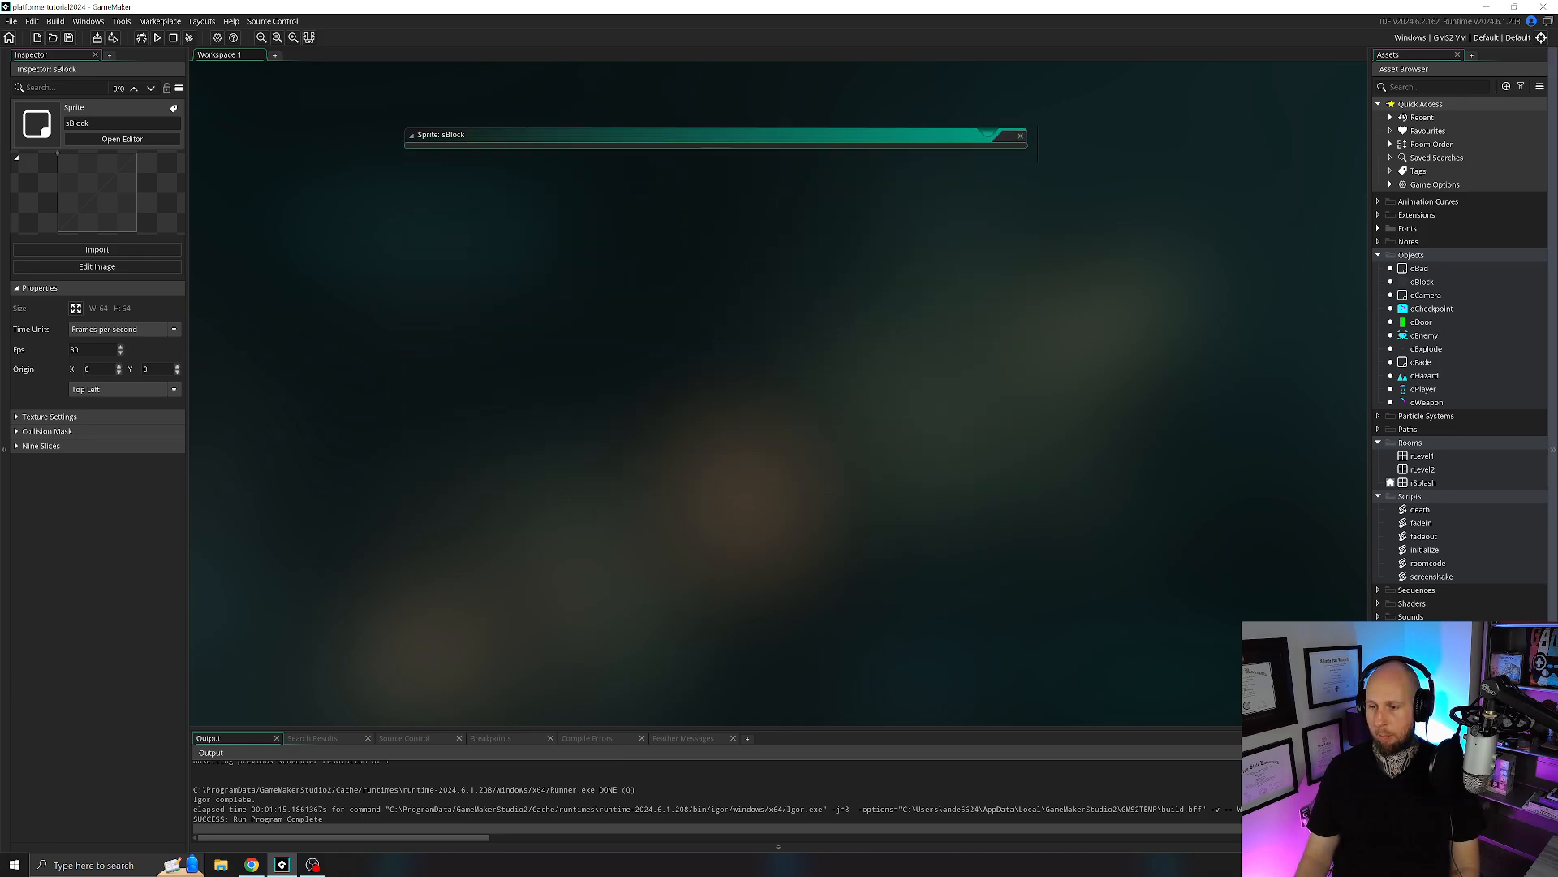
pyautogui.hotkey('alt', 'Tab')
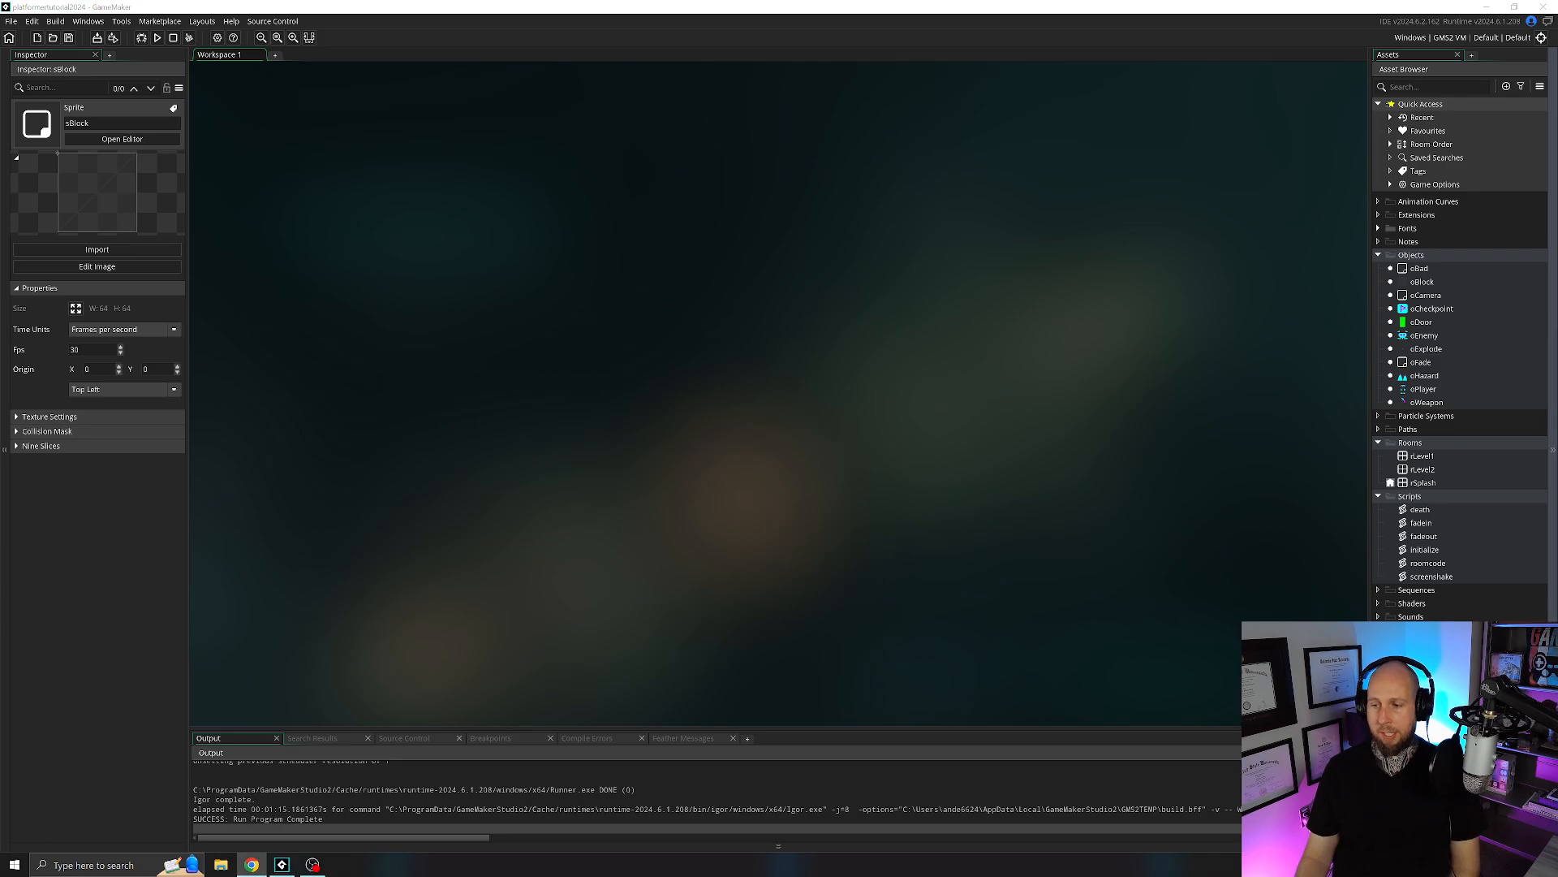
# Open room rLevel1 and examine the creation code of the oDoor instance on the Player layer.
pyautogui.doubleClick(1420, 457)
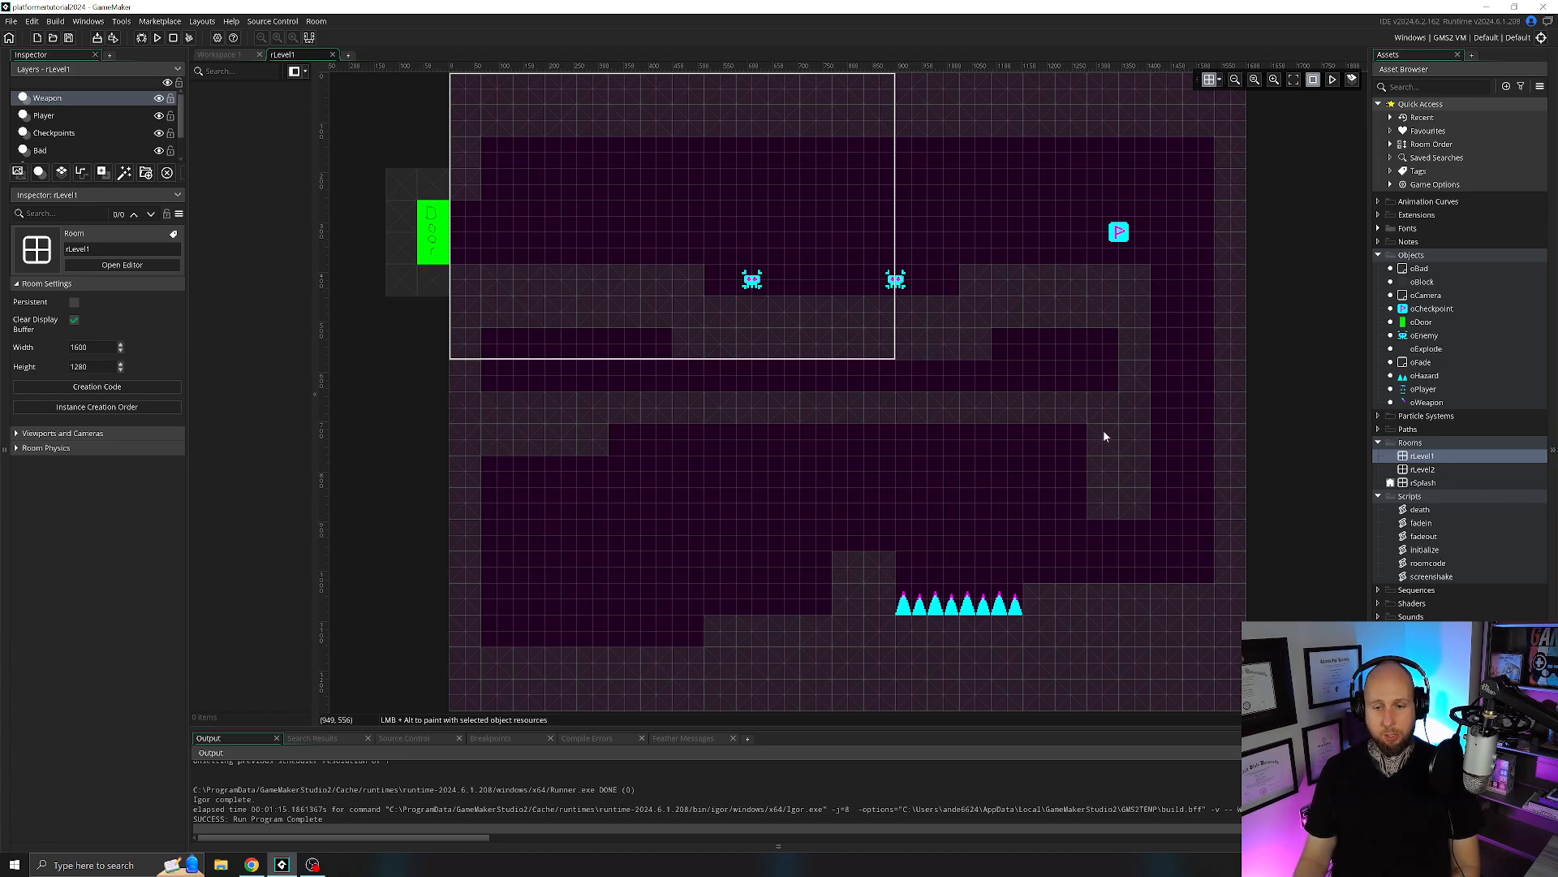
pyautogui.click(1431, 472)
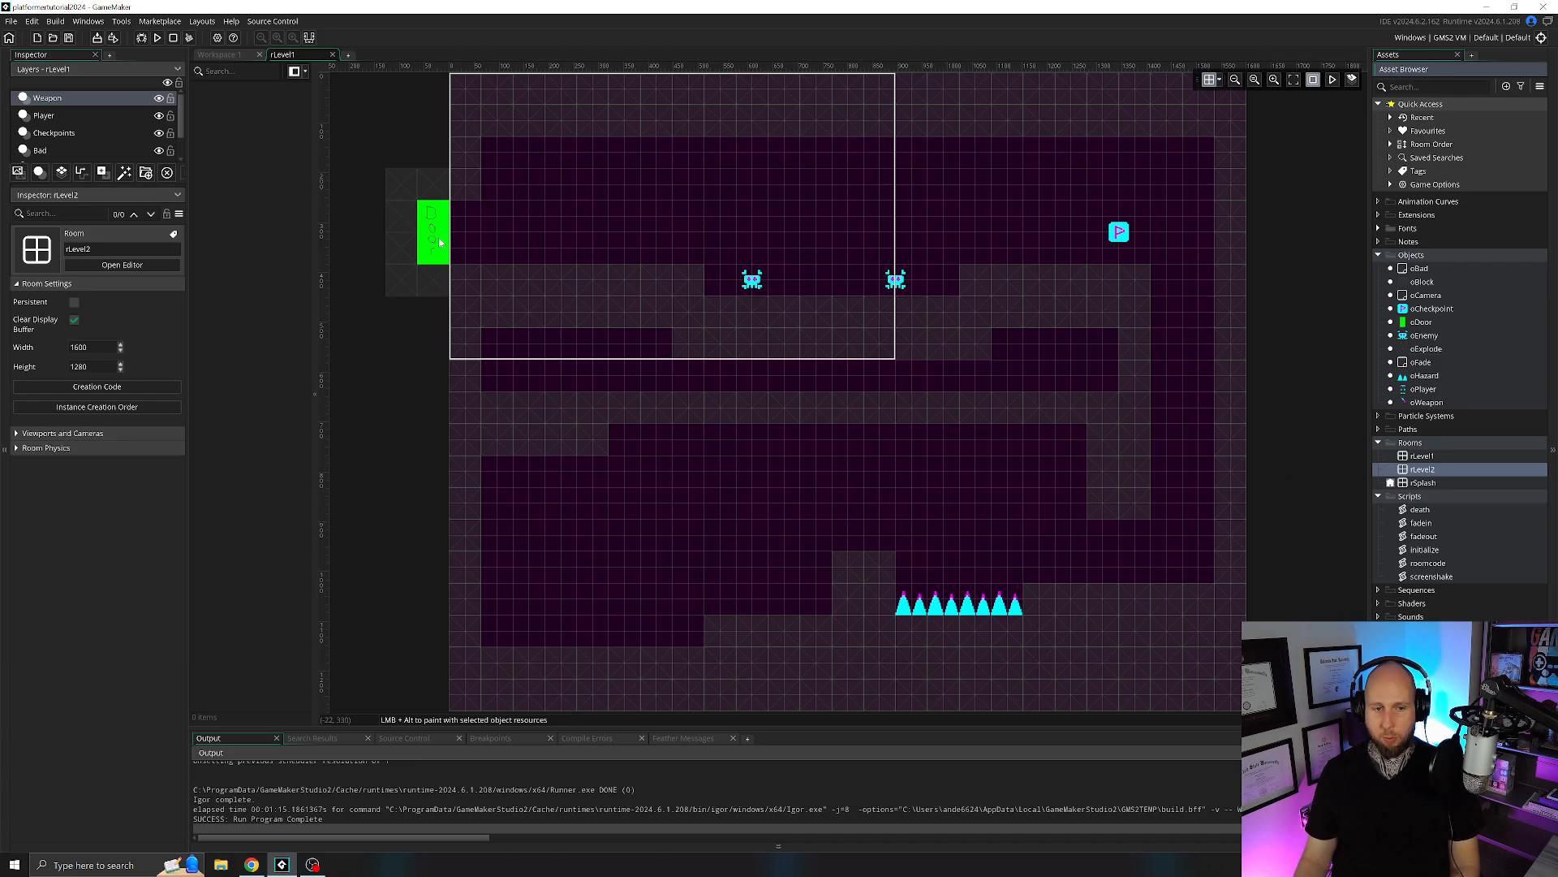
pyautogui.moveTo(825, 508); pyautogui.dragTo(790, 502, button='middle')
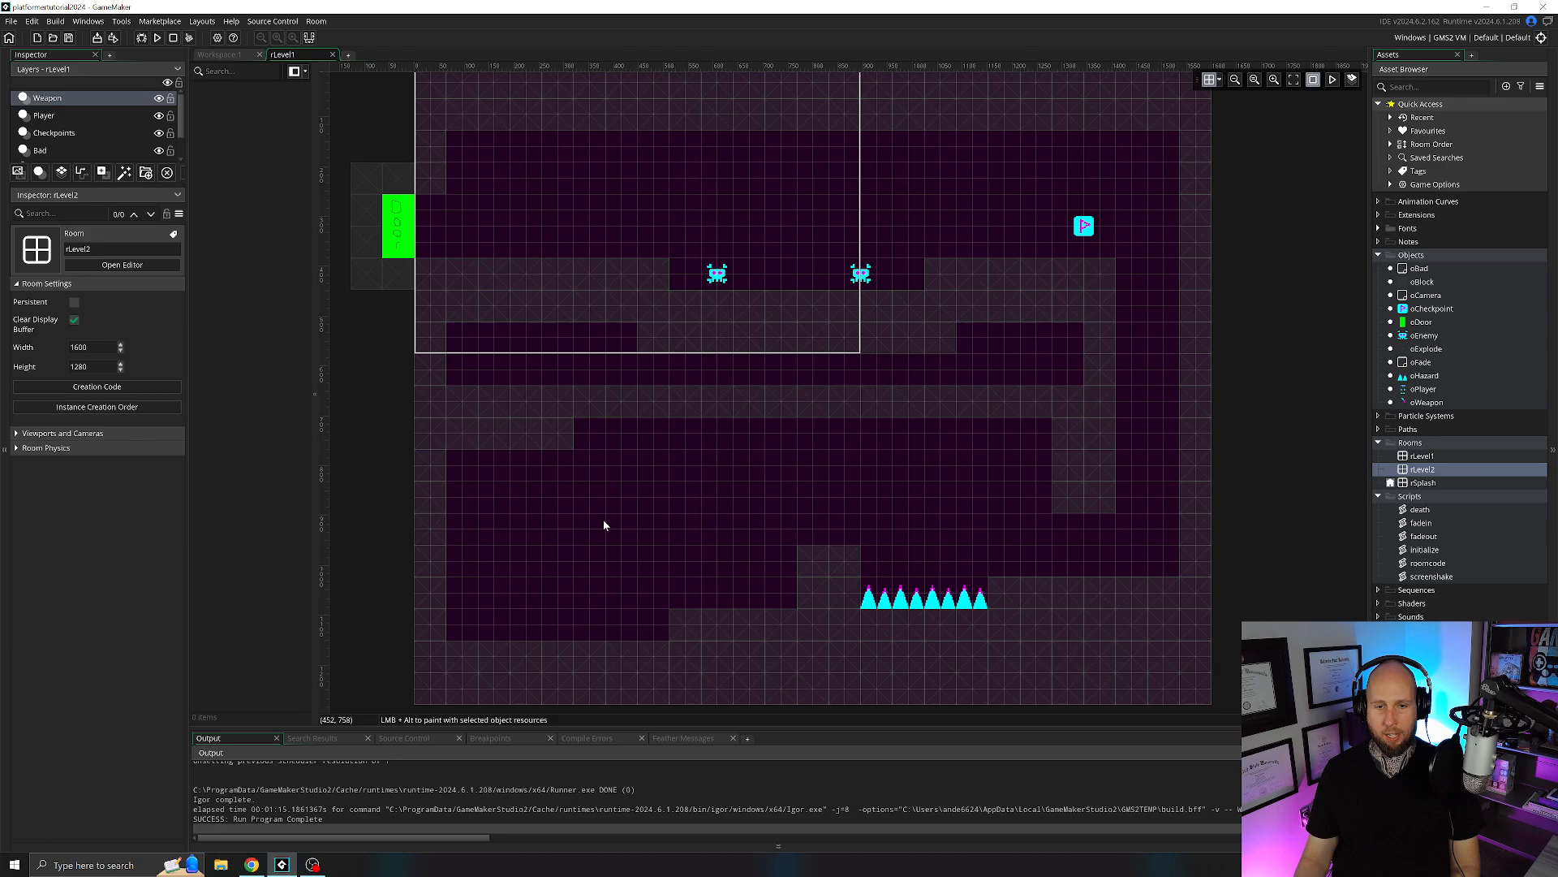
pyautogui.click(59, 119)
pyautogui.doubleClick(391, 229)
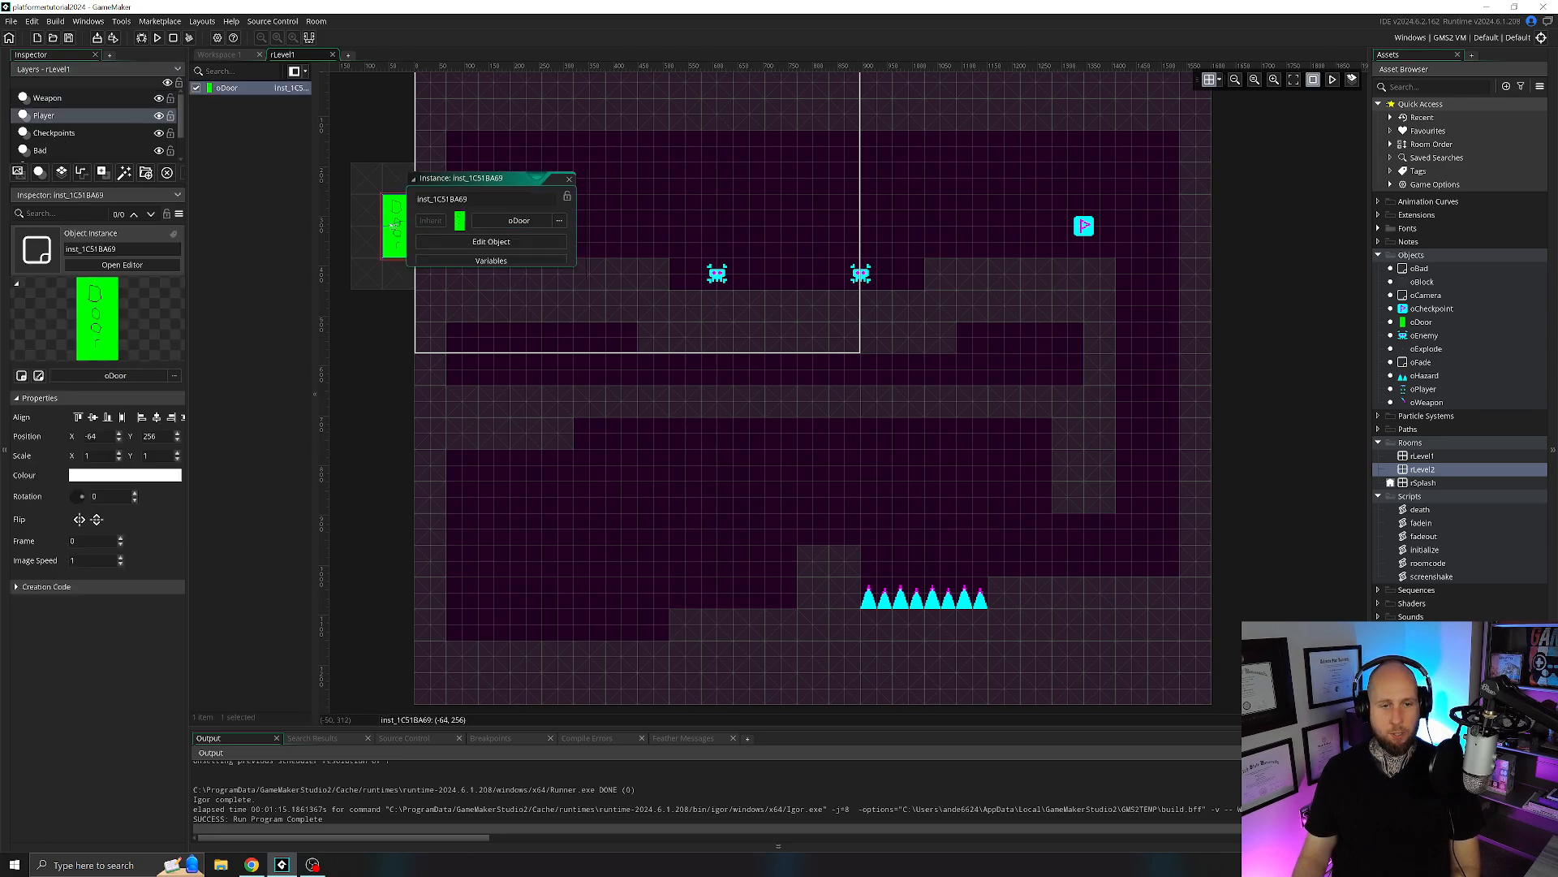
pyautogui.click(510, 280)
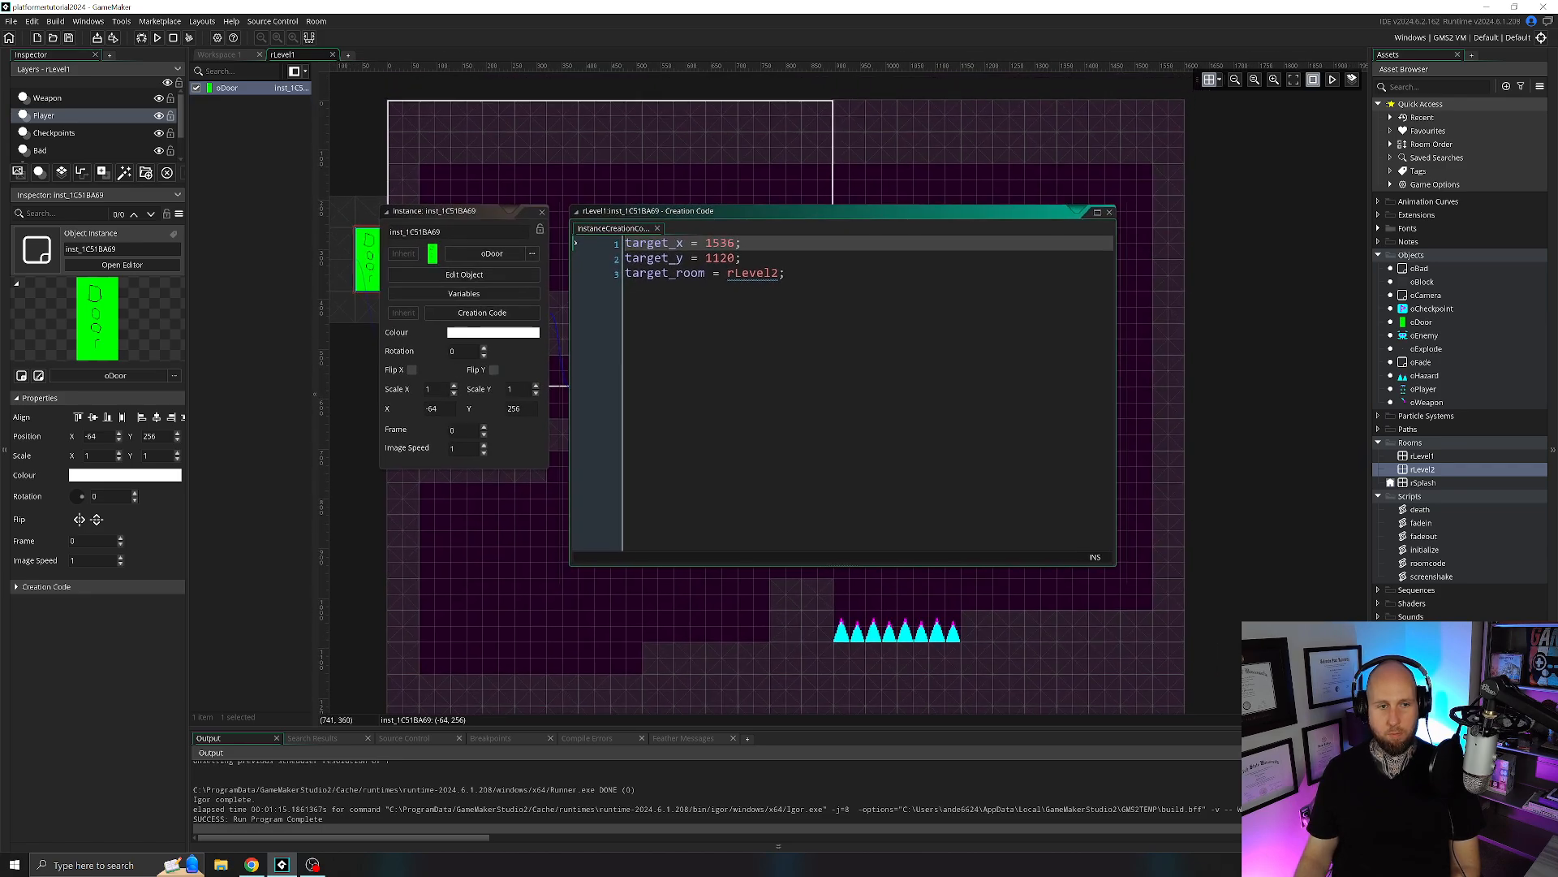
# Examine the creation code of the oDoor instance on rLevel2's Player layer, and close both level rooms.
pyautogui.doubleClick(1430, 470)
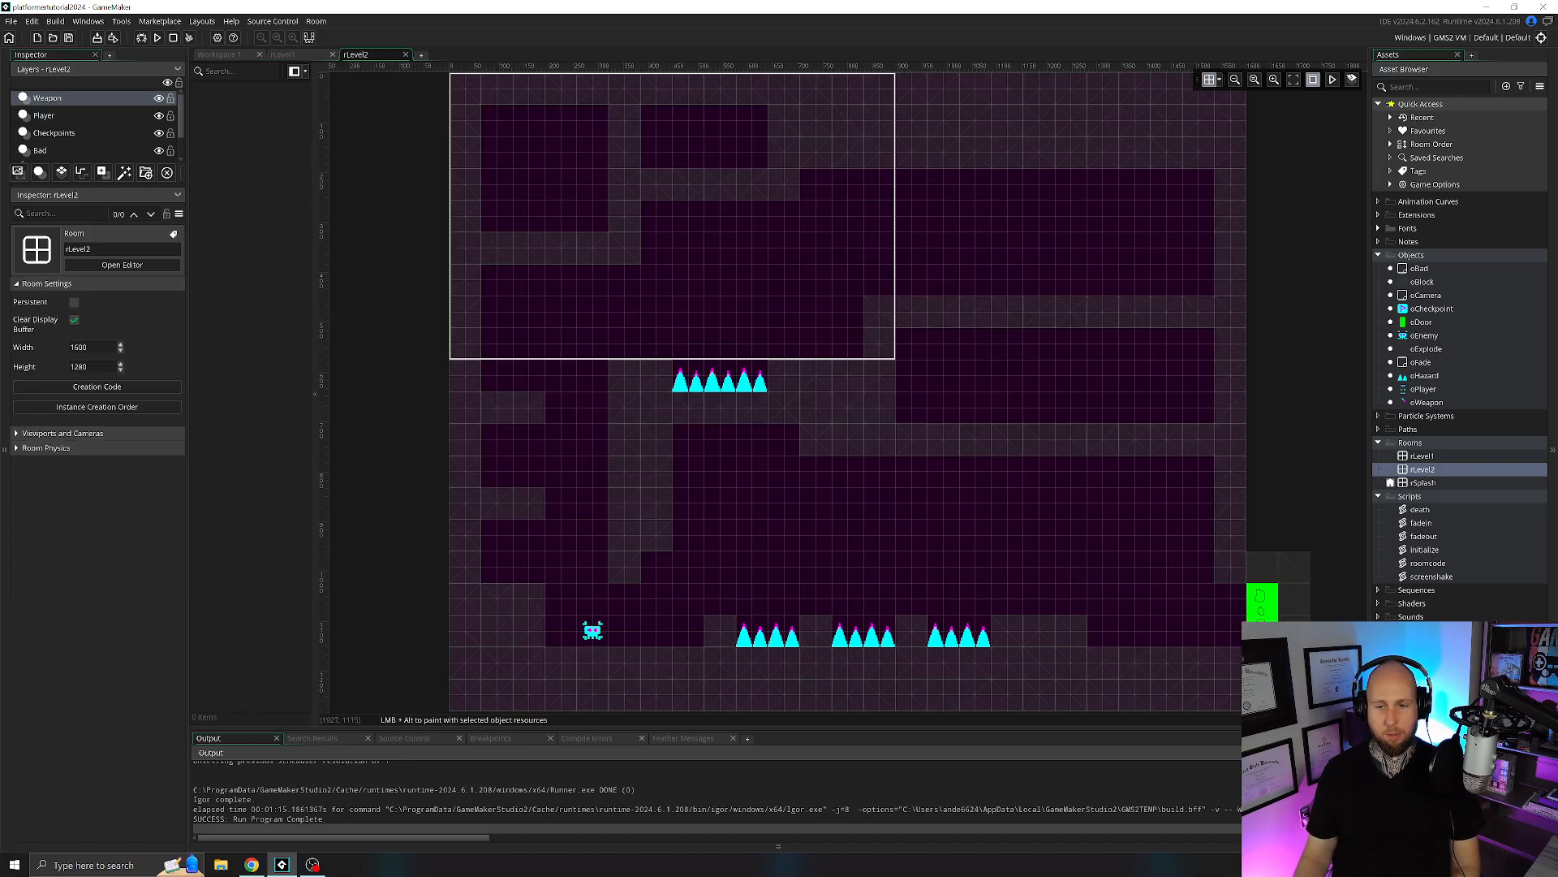
pyautogui.click(74, 114)
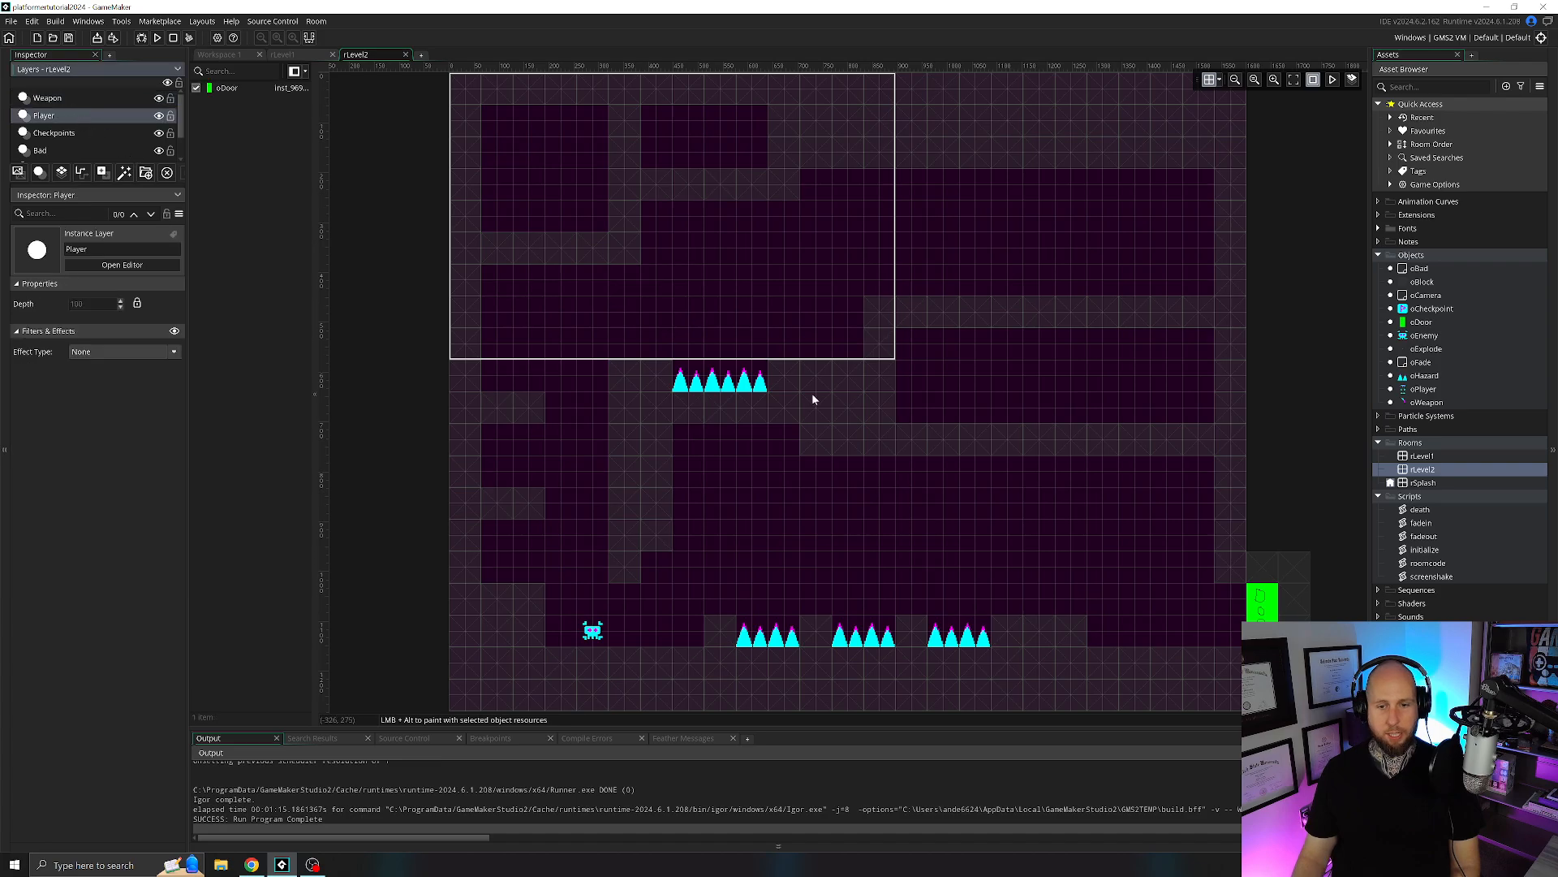
pyautogui.click(1273, 609)
pyautogui.moveTo(1296, 435); pyautogui.dragTo(997, 214, button='middle')
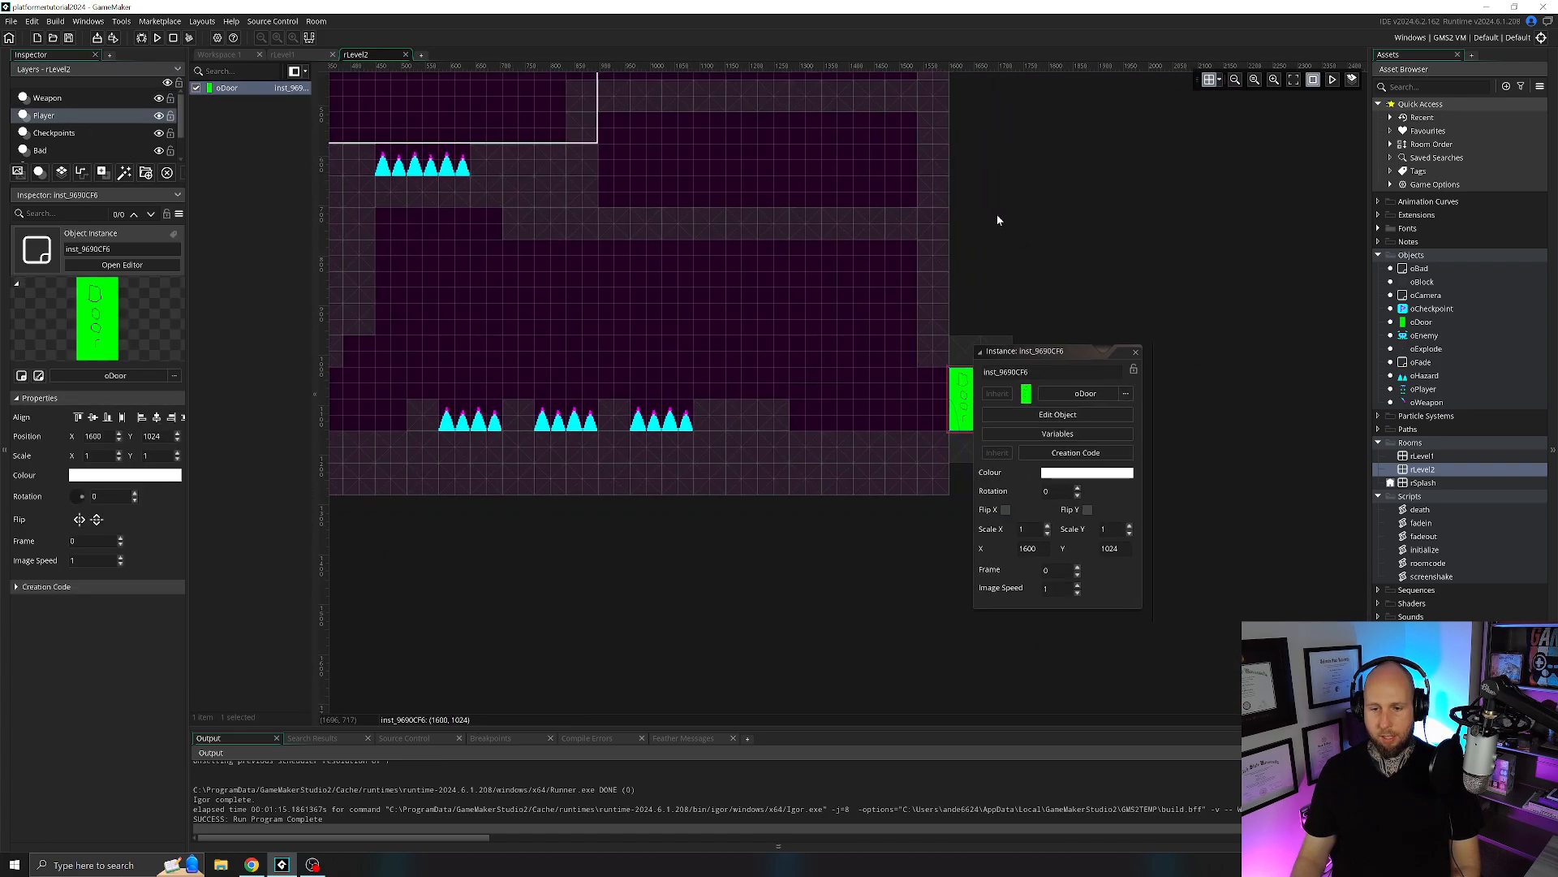
pyautogui.click(1076, 453)
pyautogui.moveTo(560, 176); pyautogui.dragTo(737, 225, button='middle')
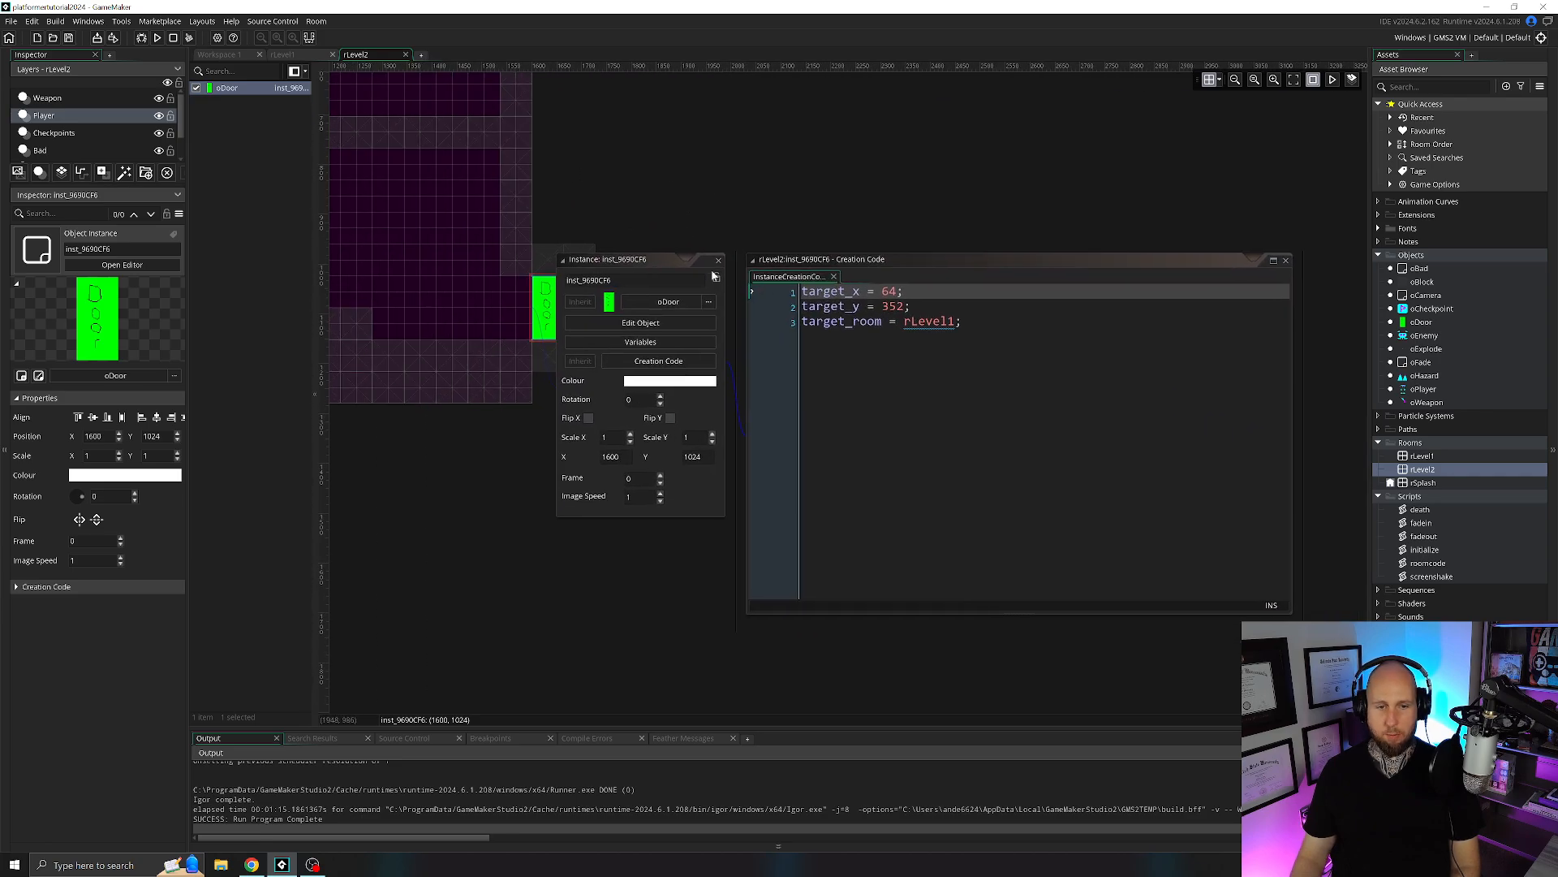
pyautogui.click(719, 263)
pyautogui.moveTo(612, 161); pyautogui.dragTo(867, 268, button='middle')
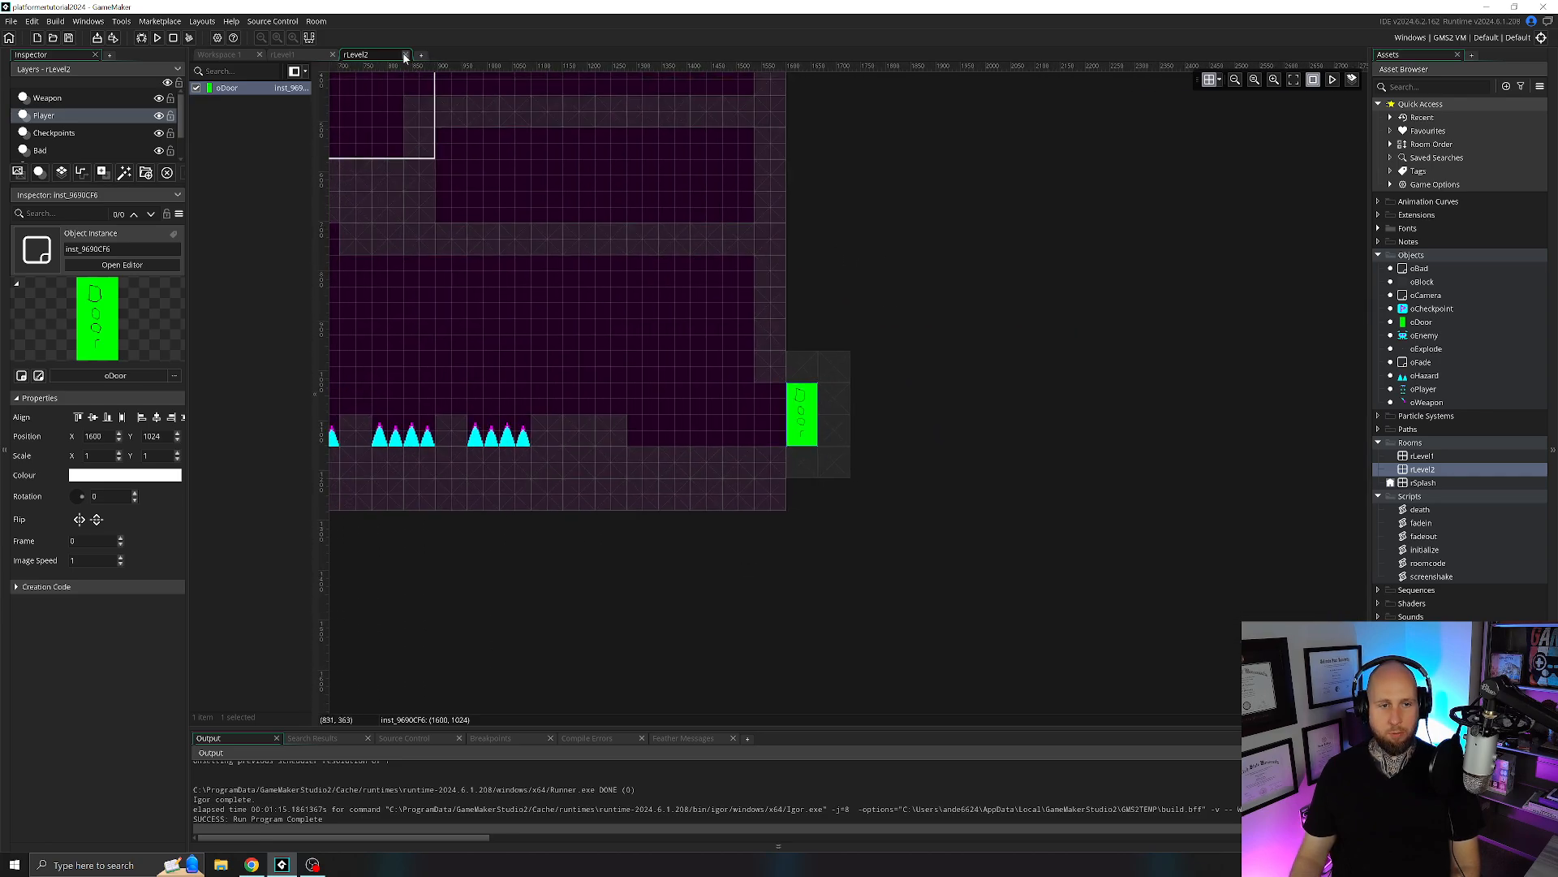
pyautogui.click(405, 55)
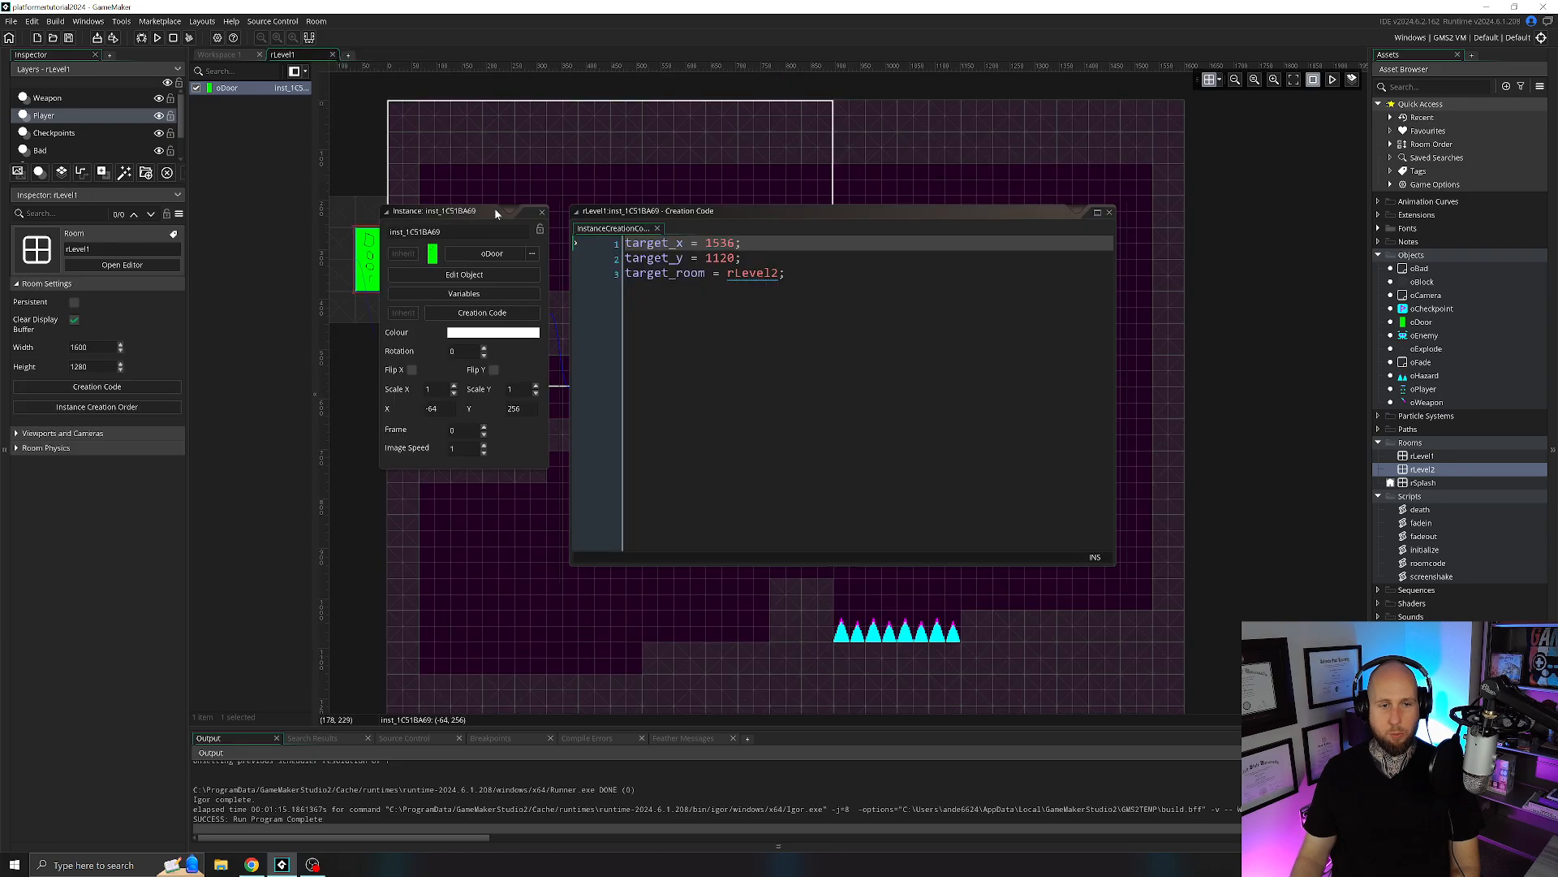
pyautogui.click(542, 212)
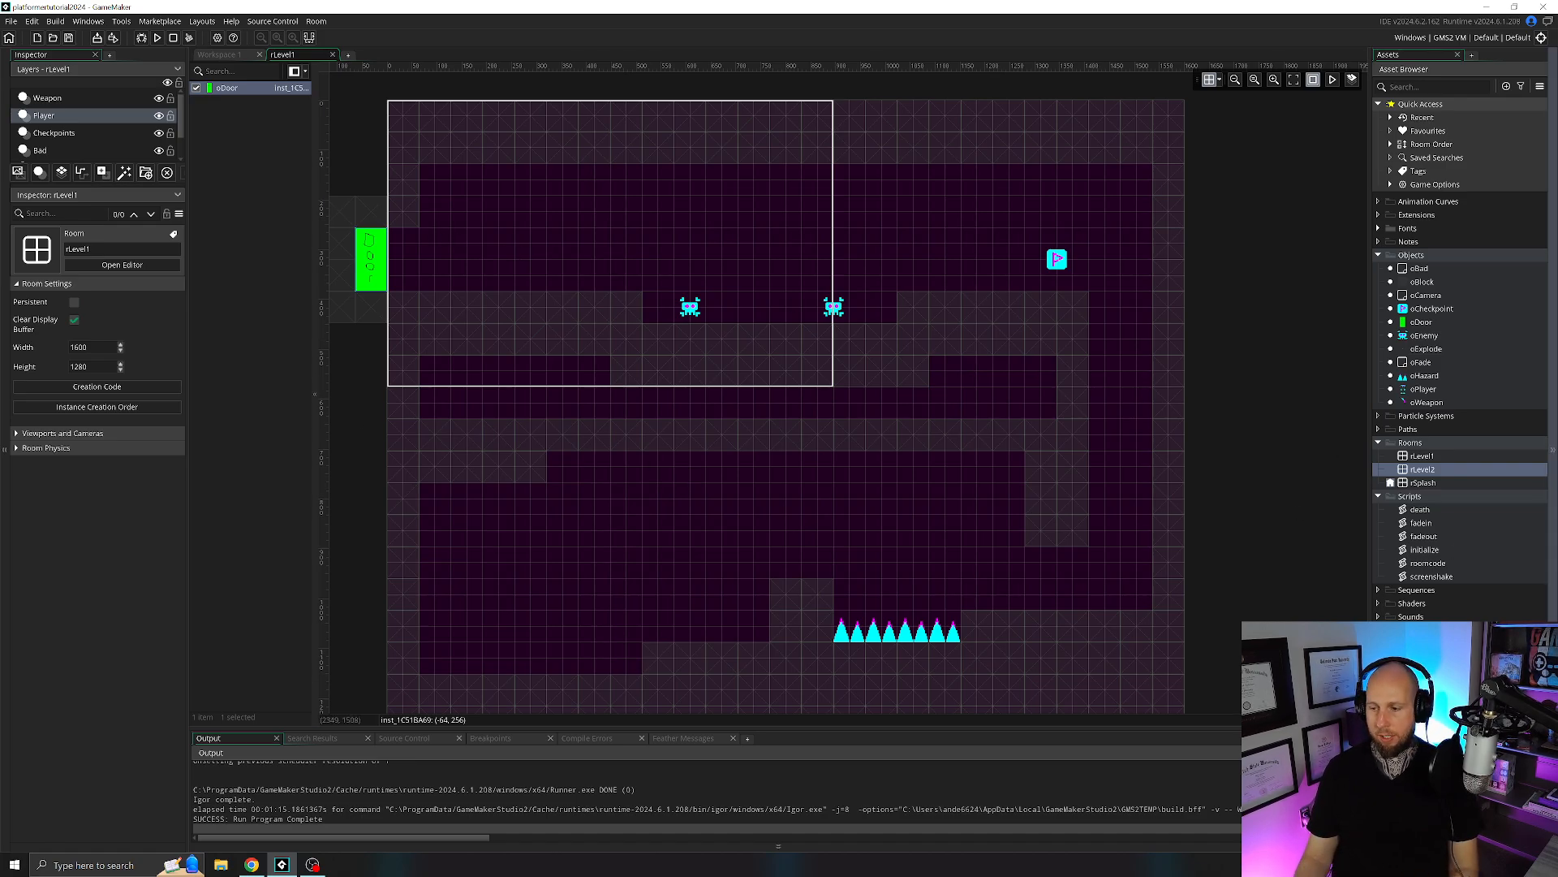
pyautogui.click(332, 54)
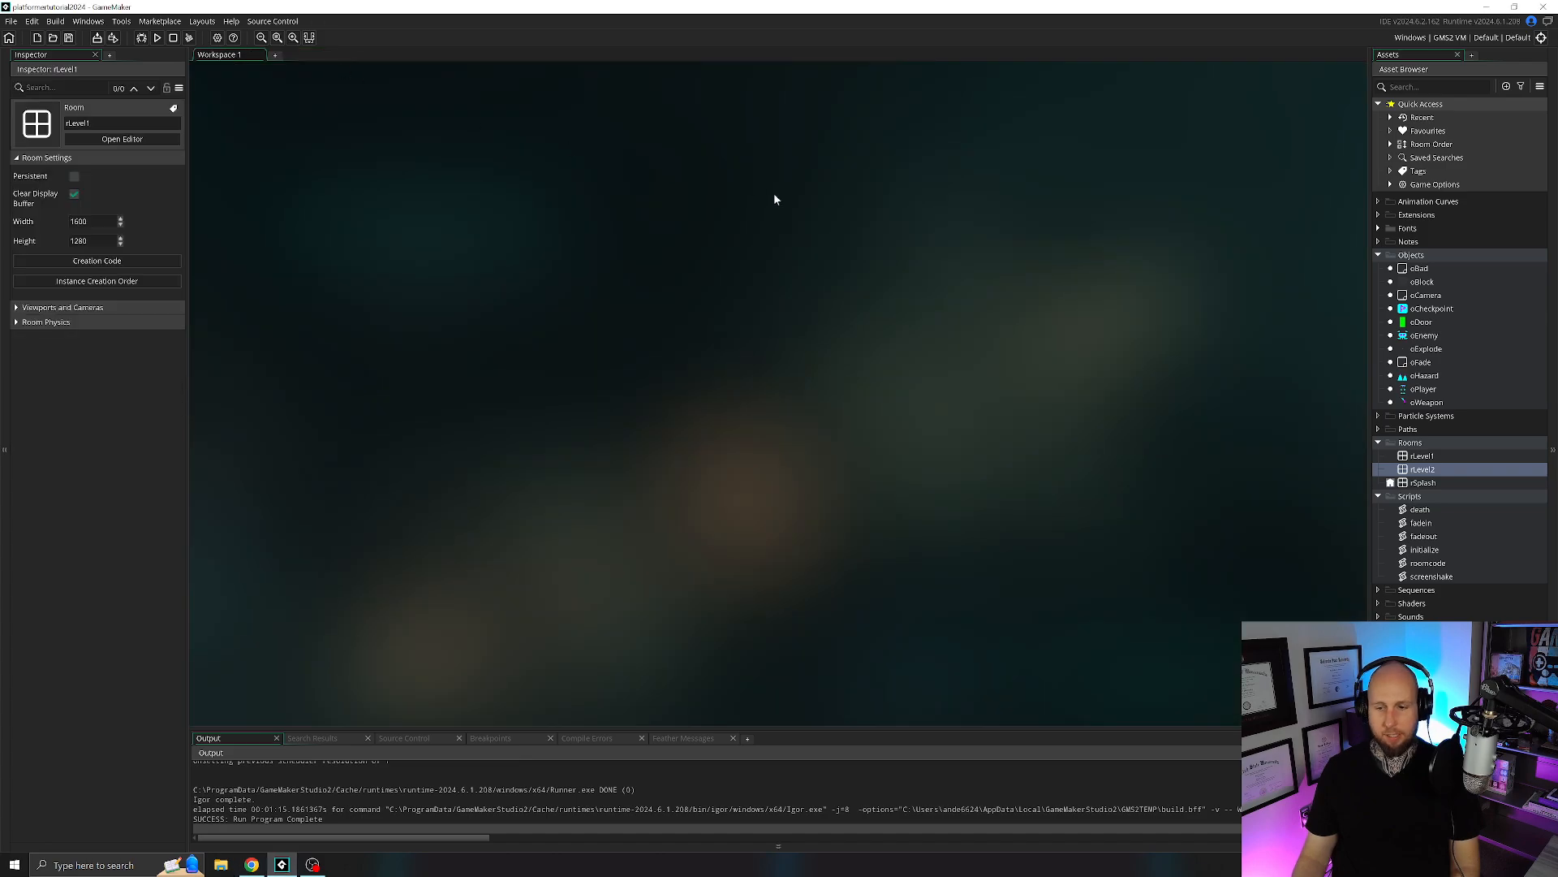
# Open room rSplash and examine its room creation code.
pyautogui.doubleClick(1423, 483)
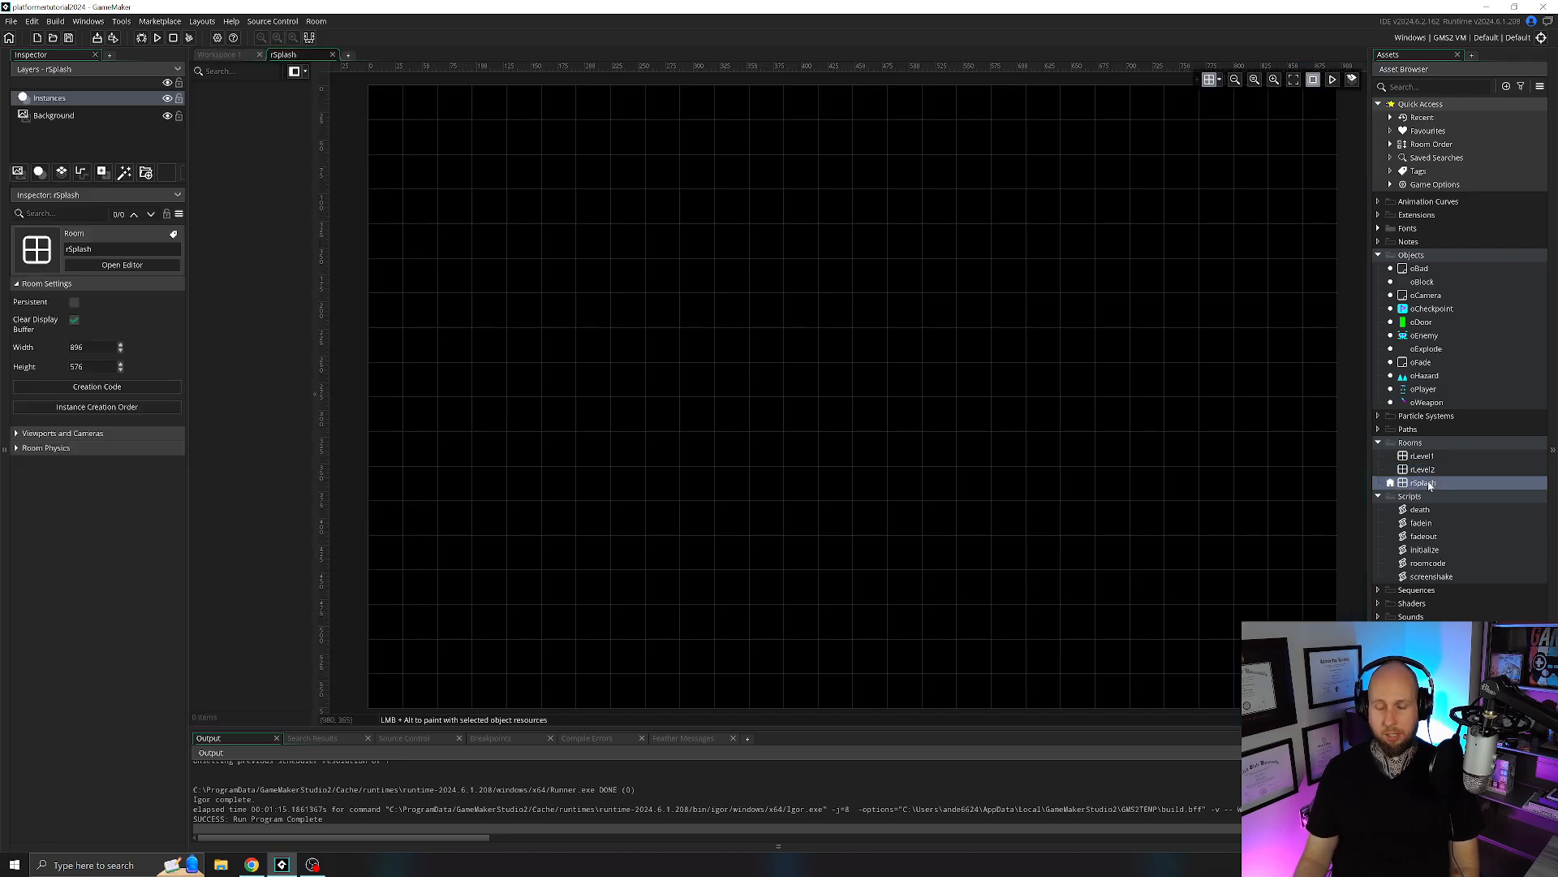
pyautogui.keyDown('ctrl'); pyautogui.scroll(-3, 820, 376); pyautogui.keyUp('ctrl')
pyautogui.moveTo(912, 320); pyautogui.dragTo(875, 336, button='middle')
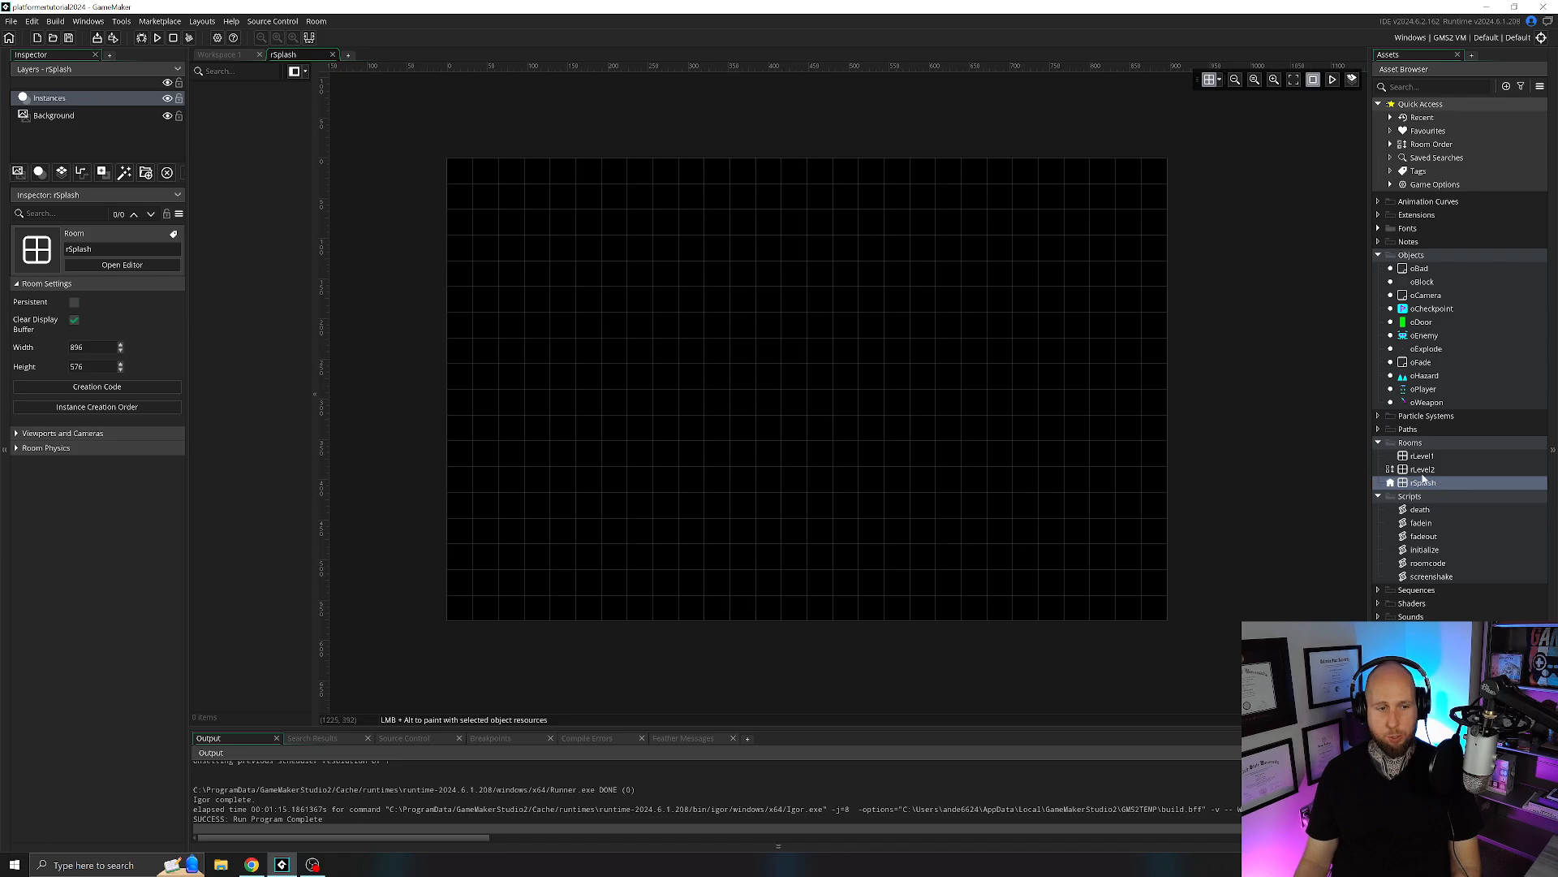
pyautogui.click(97, 386)
pyautogui.moveTo(785, 293); pyautogui.dragTo(787, 304, button='middle')
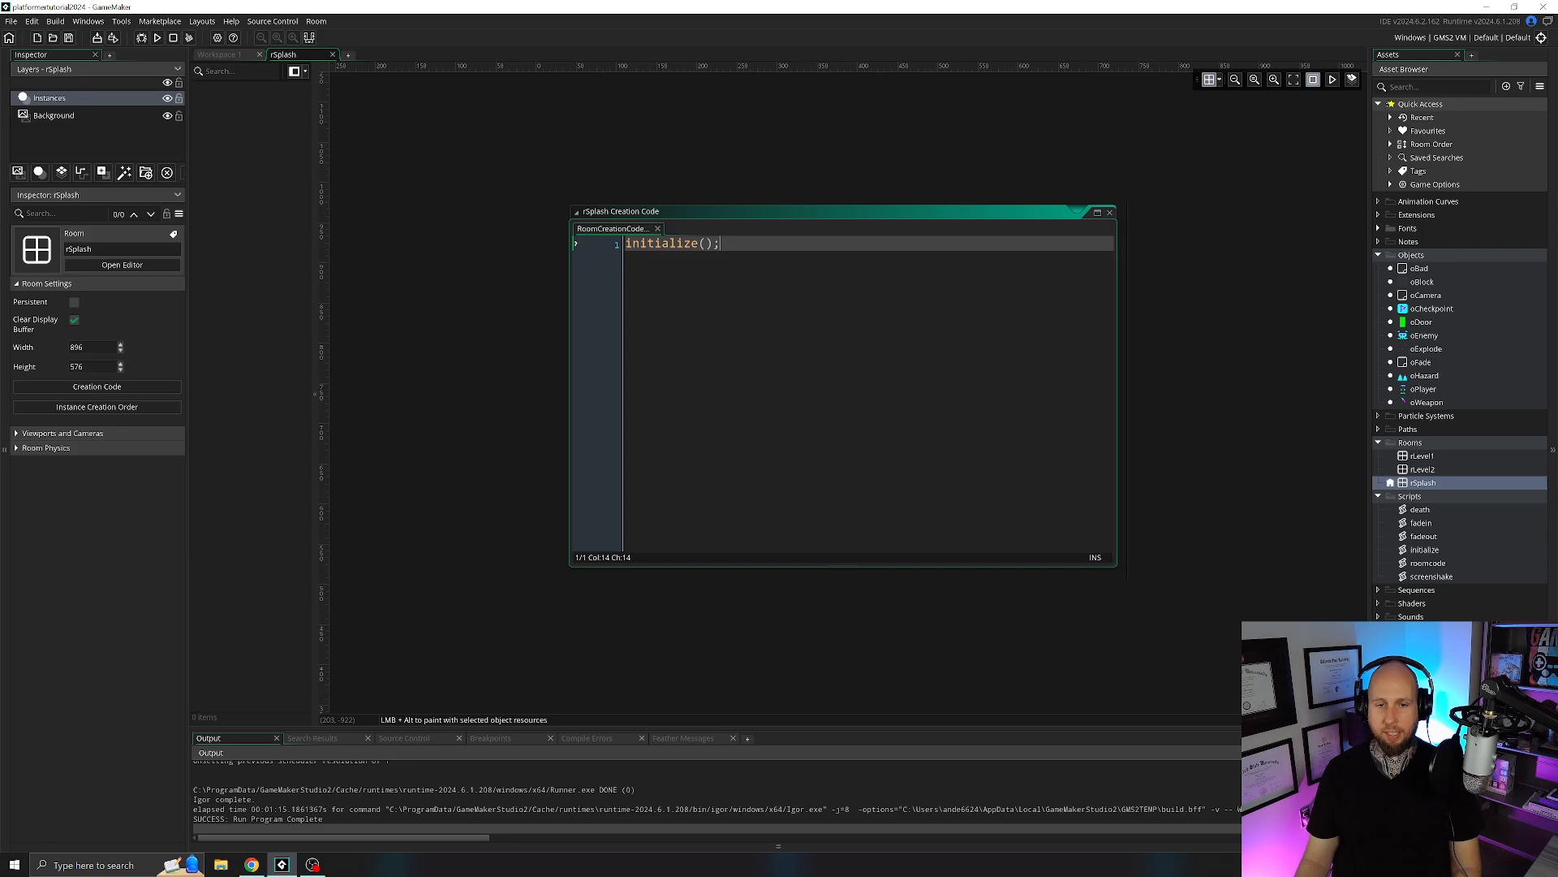
pyautogui.hotkey('shift', 'Home')
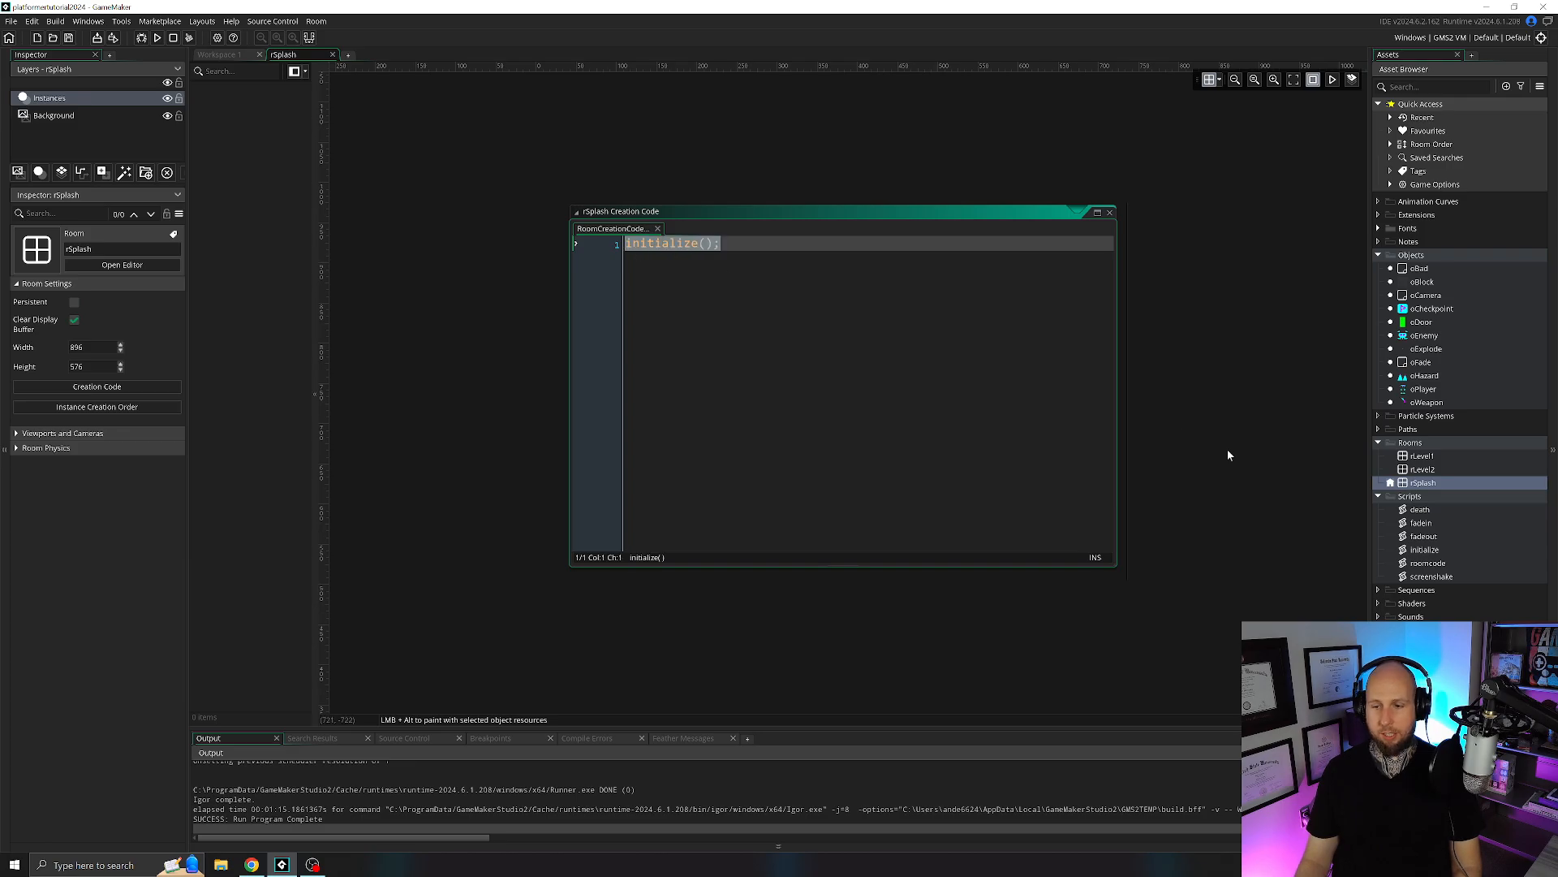
# Examine the checkpoint, target and room_goto lines in the initialize script, and close the script and rSplash's creation code.
pyautogui.doubleClick(1424, 550)
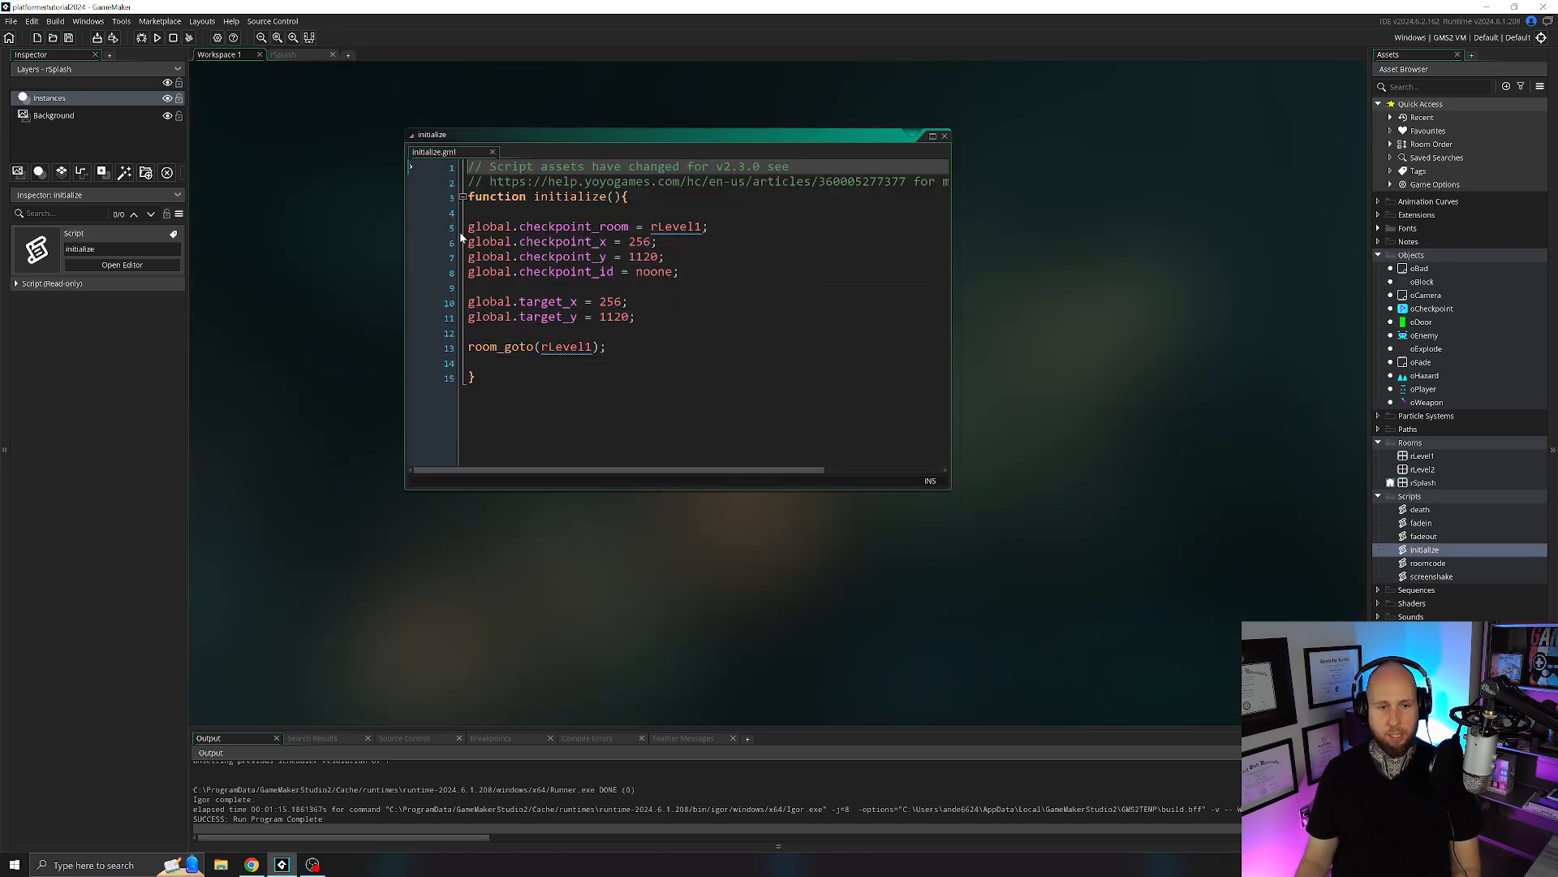
pyautogui.moveTo(470, 228)
pyautogui.mouseDown()
pyautogui.moveTo(641, 317)
pyautogui.moveTo(616, 347)
pyautogui.moveTo(482, 303)
pyautogui.moveTo(470, 227)
pyautogui.mouseUp()
pyautogui.click(617, 348)
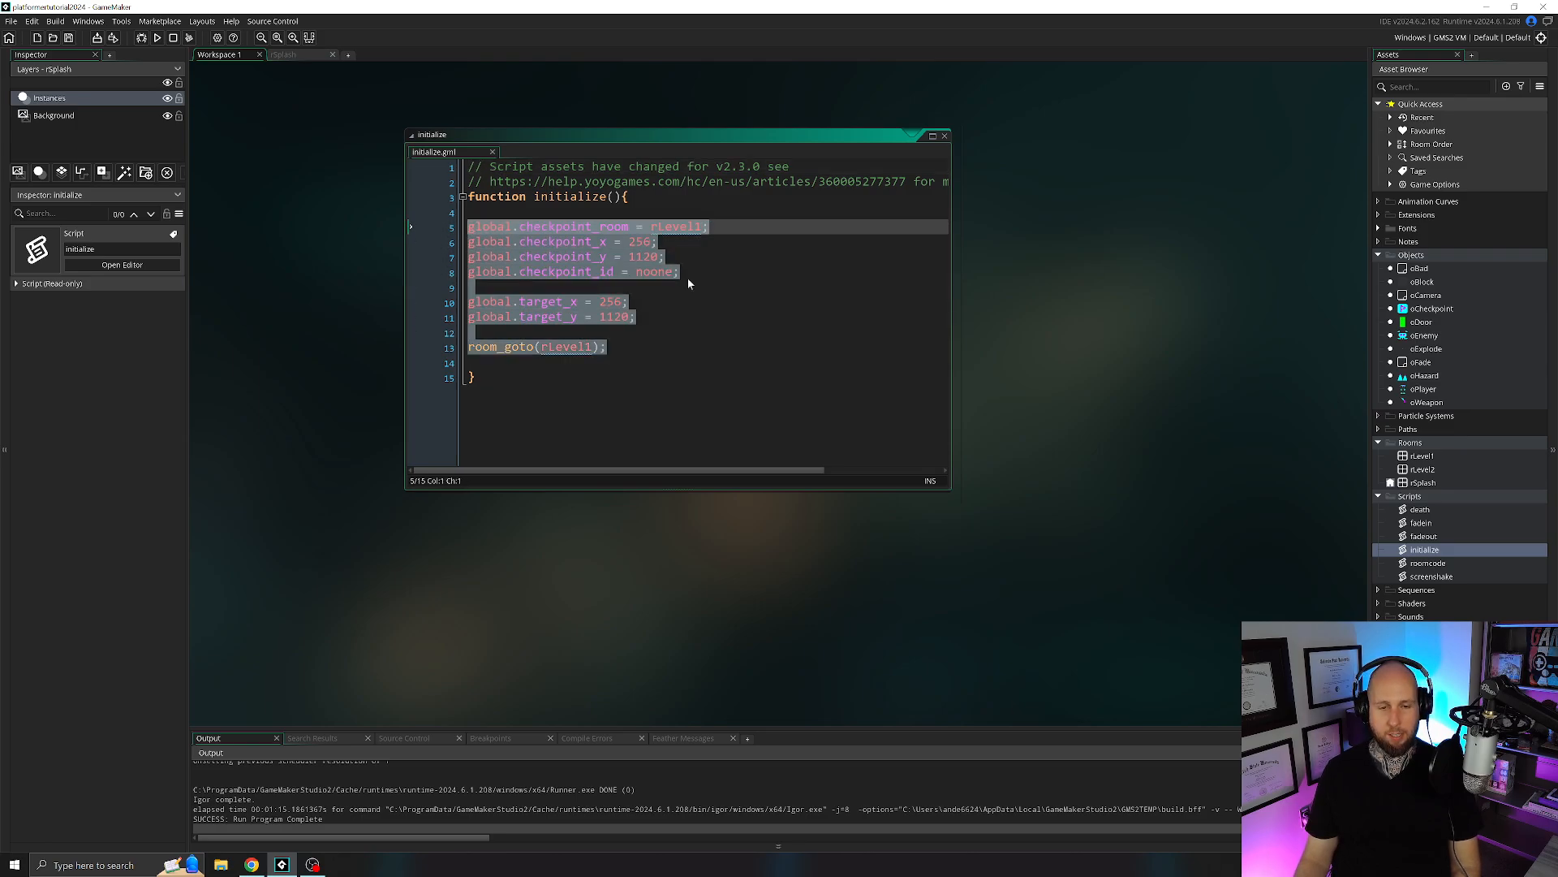
pyautogui.click(568, 362)
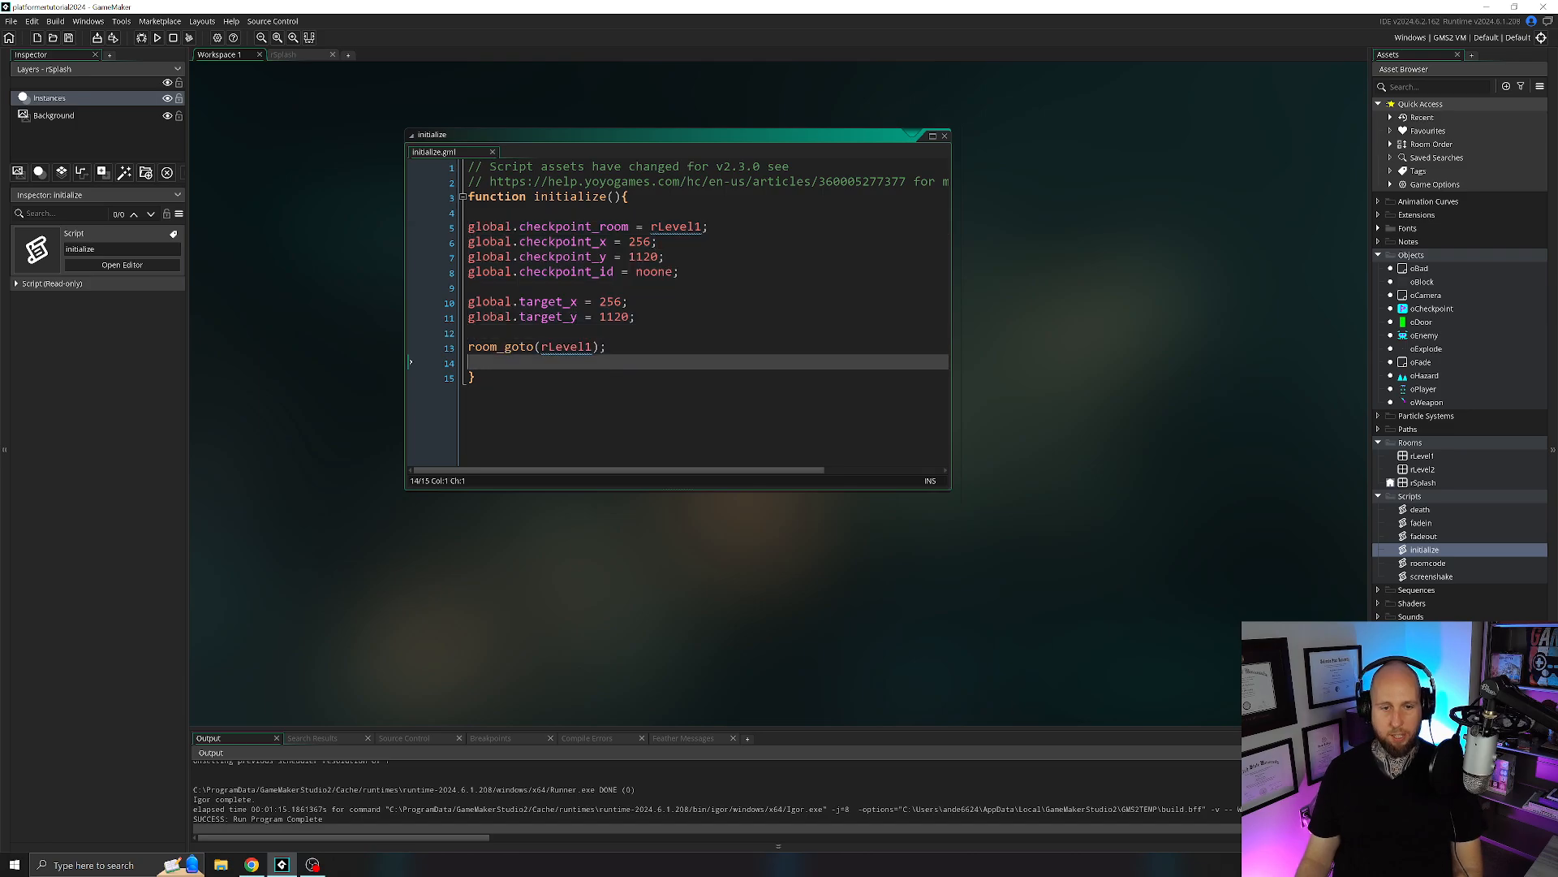
pyautogui.click(945, 135)
pyautogui.doubleClick(1423, 483)
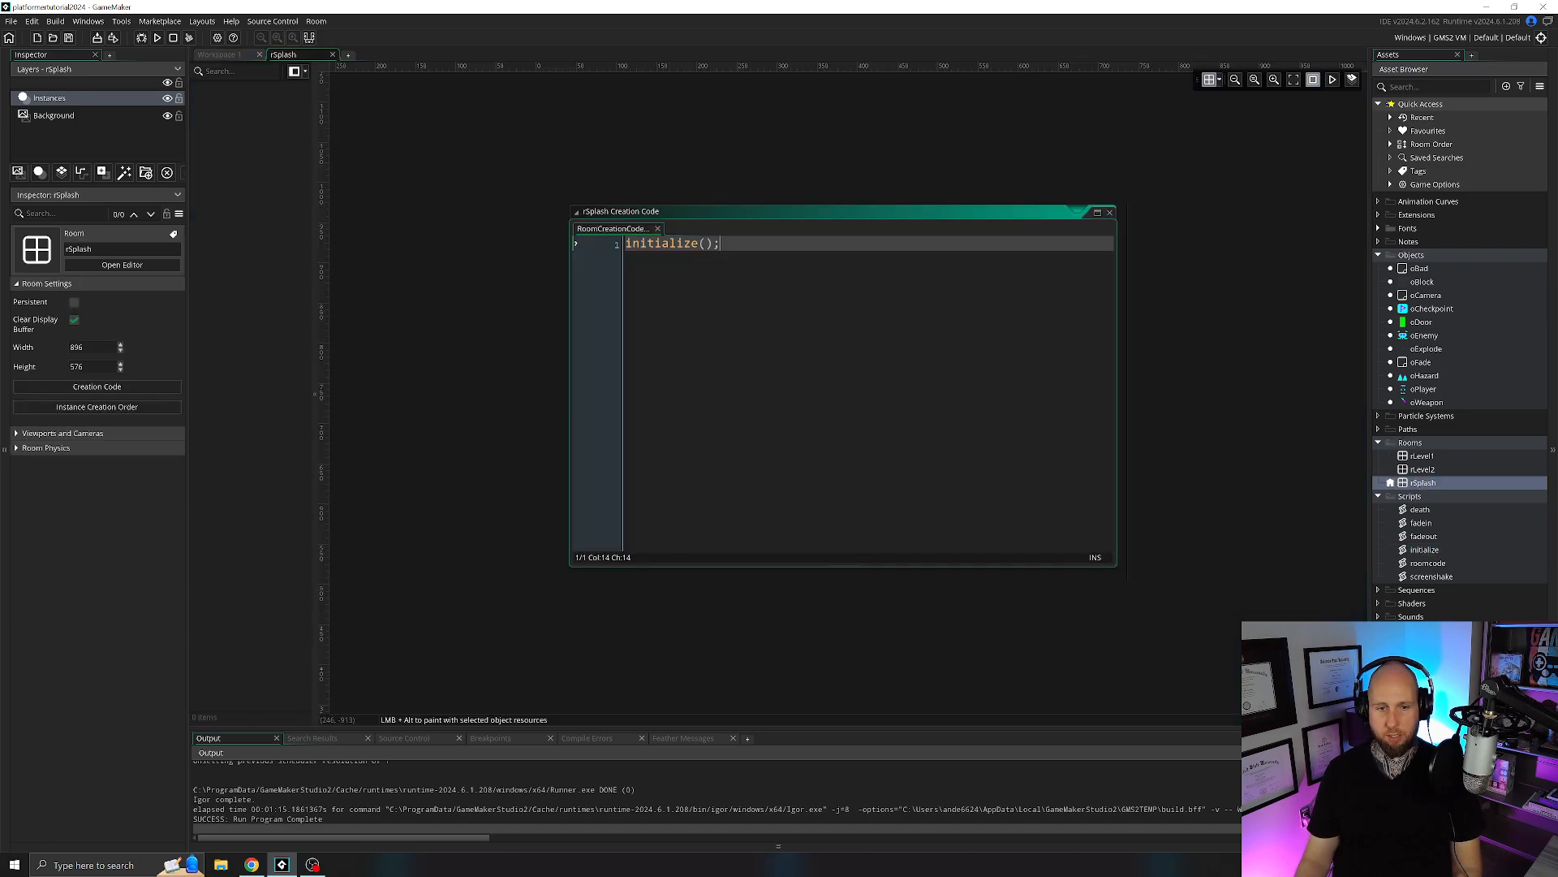
pyautogui.click(1110, 213)
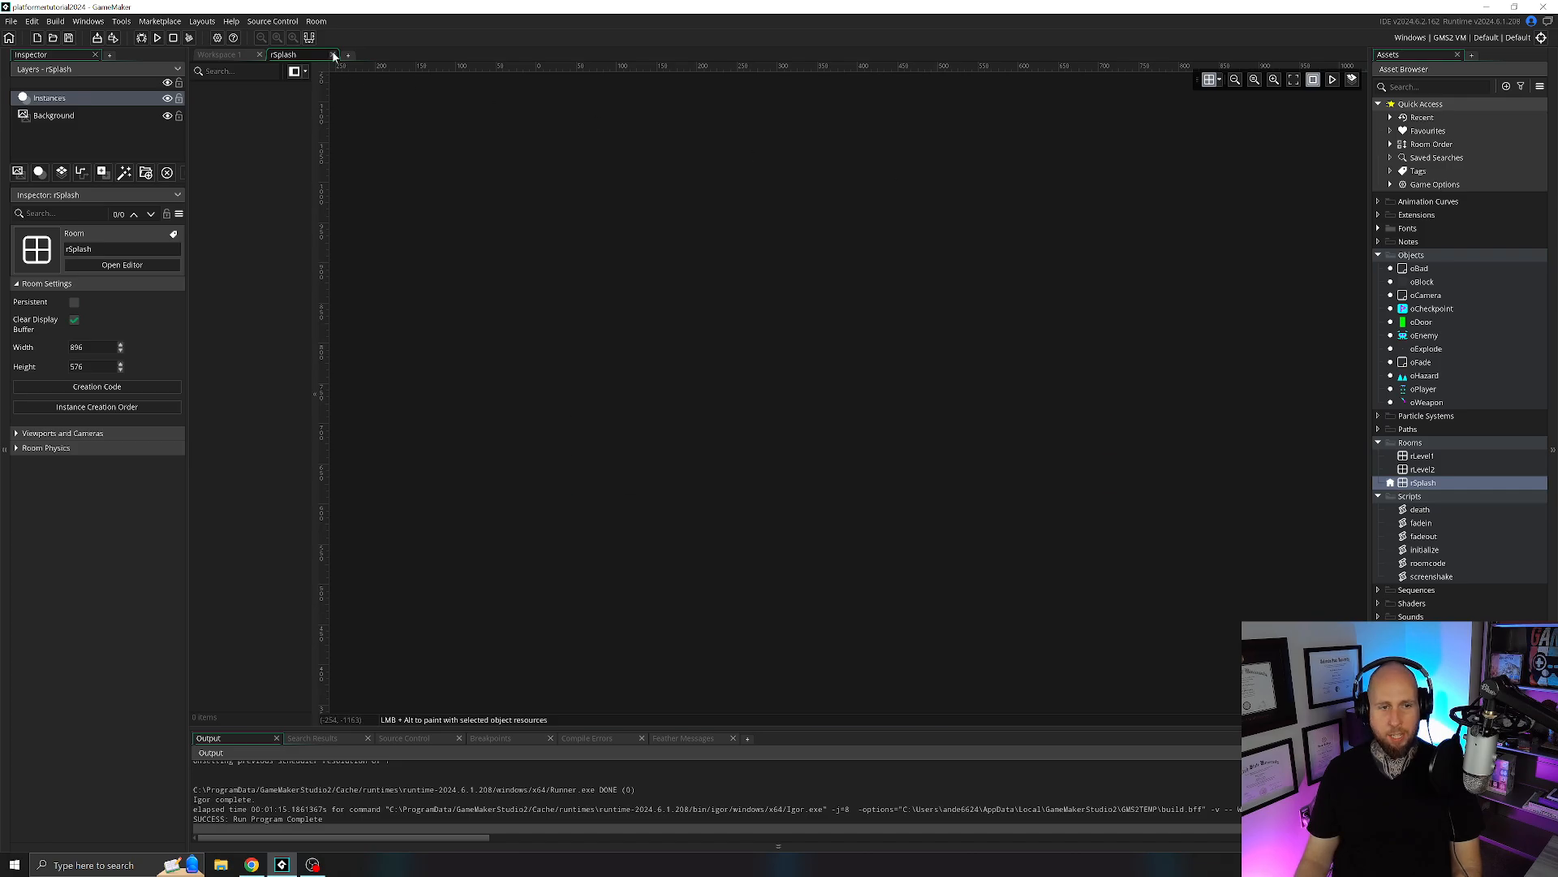
# Close the rSplash room and playtest the game by moving and jumping with the player, and close the game window.
pyautogui.click(332, 54)
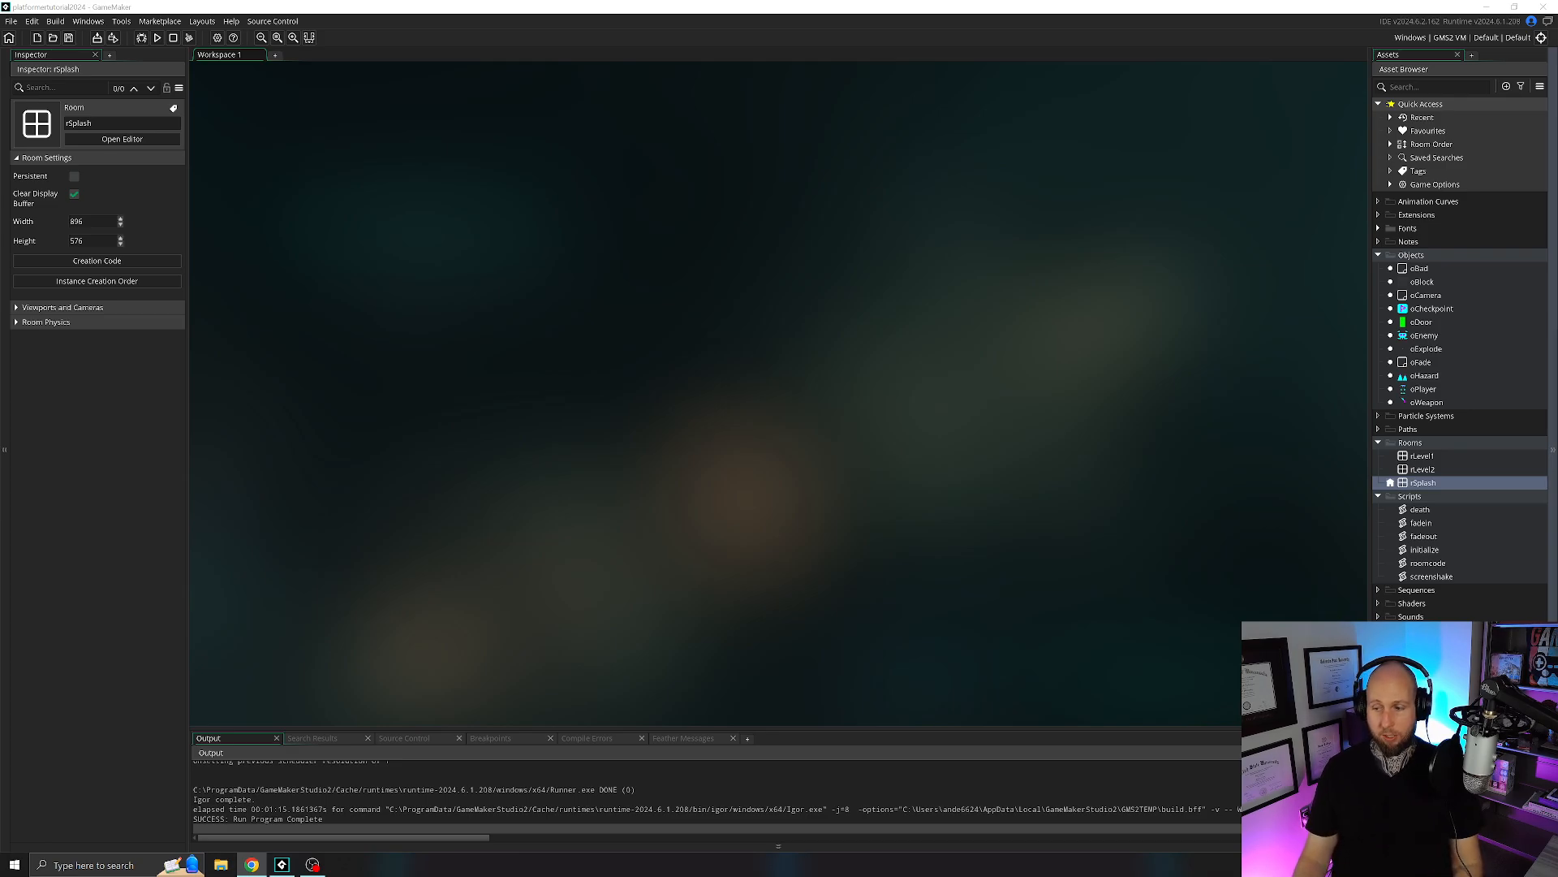
pyautogui.click(158, 37)
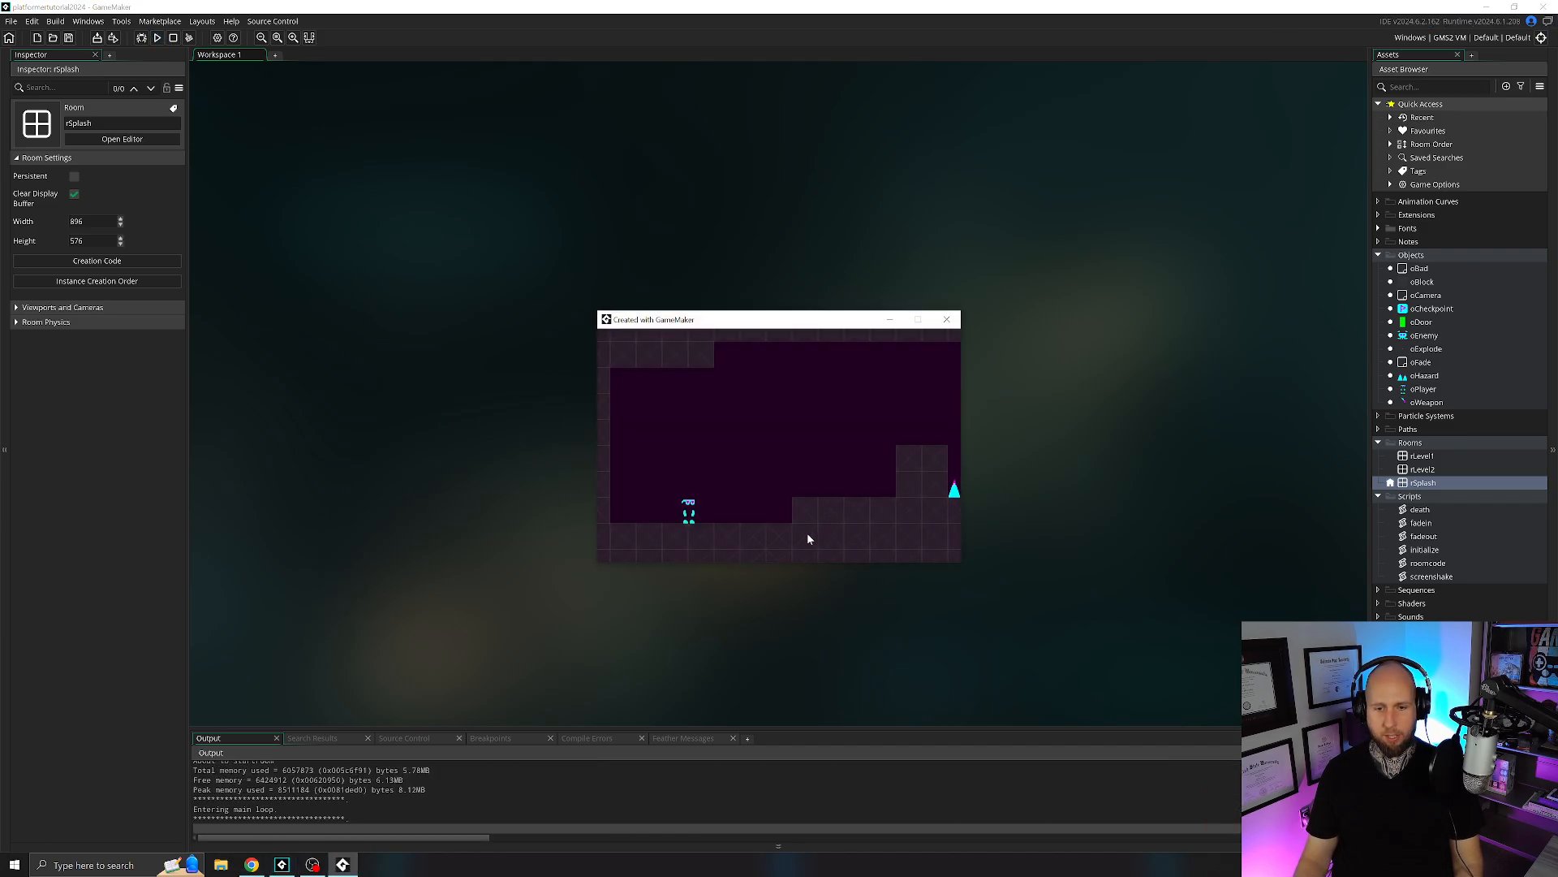
pyautogui.press('Right')
pyautogui.press('space')
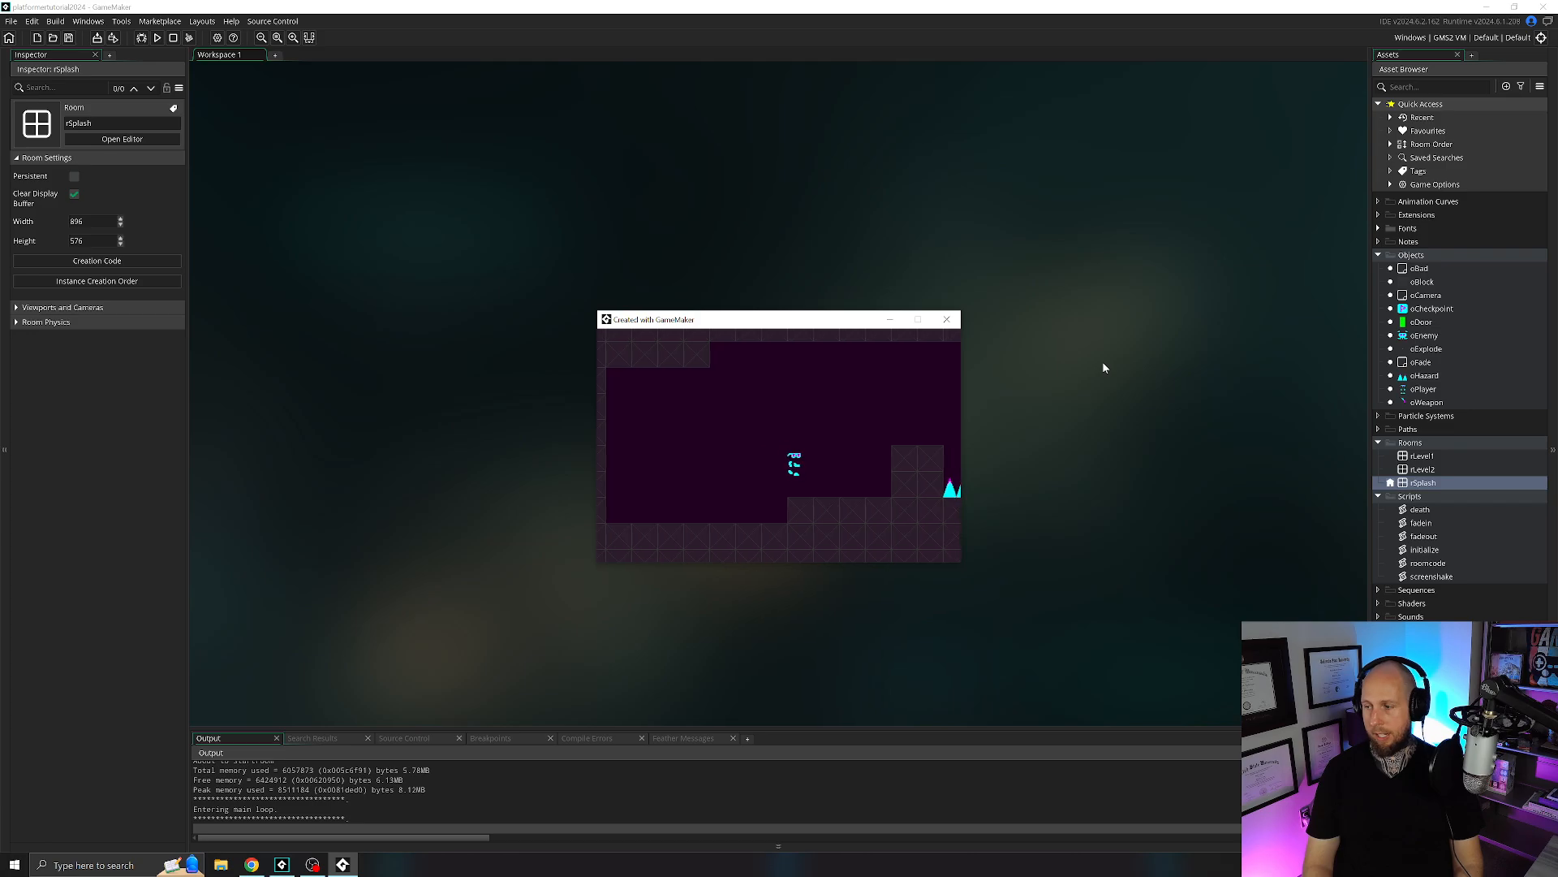
pyautogui.press('Left')
pyautogui.press('space')
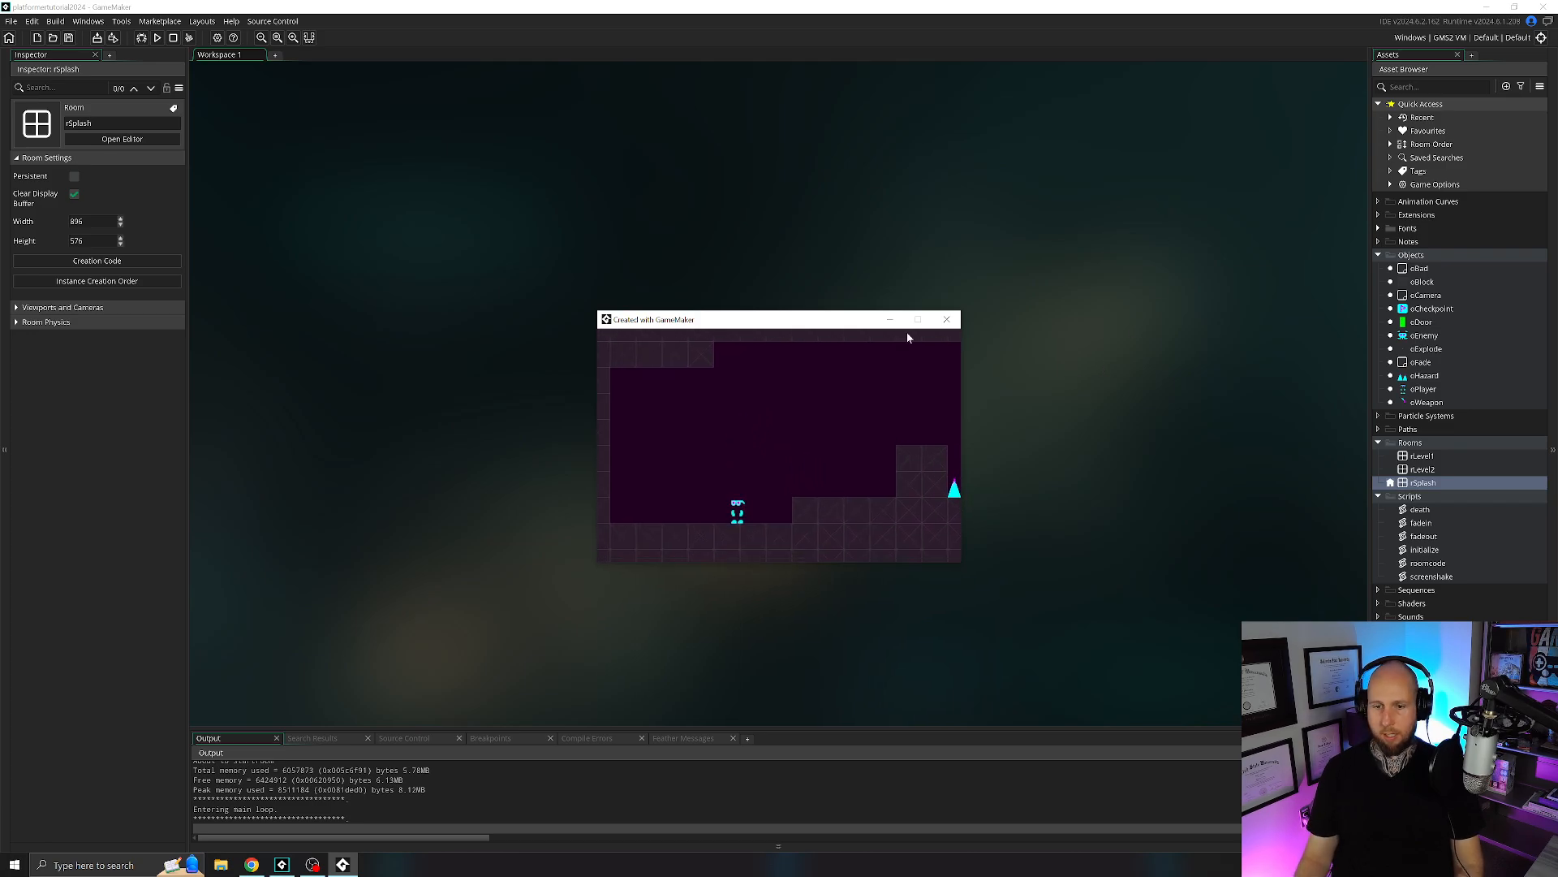
pyautogui.click(952, 320)
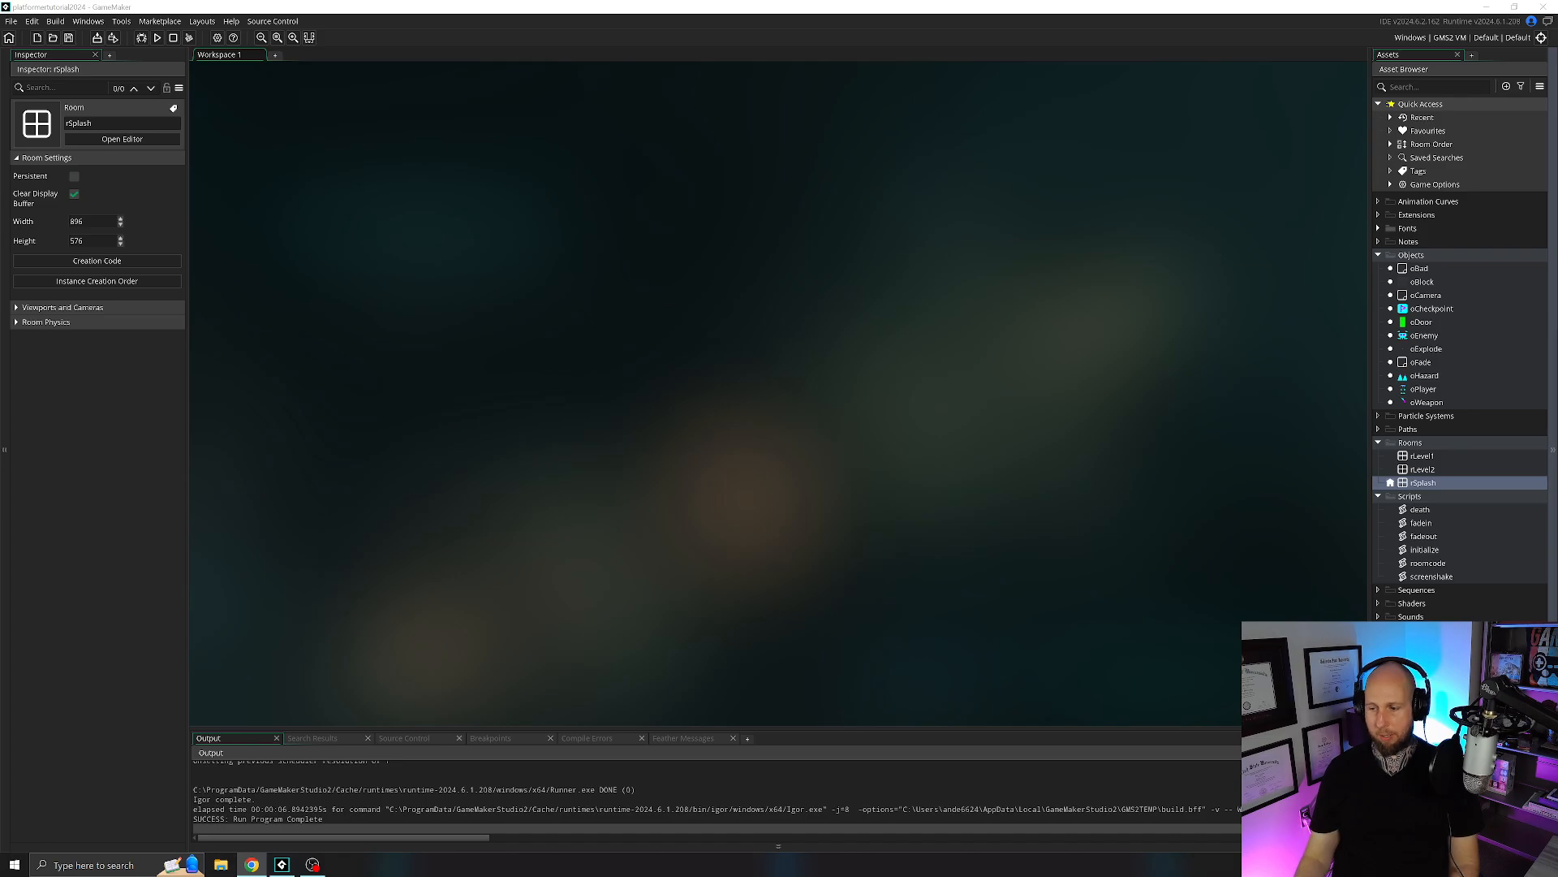
# Create a new sprite named sTiles.
pyautogui.click(1416, 638)
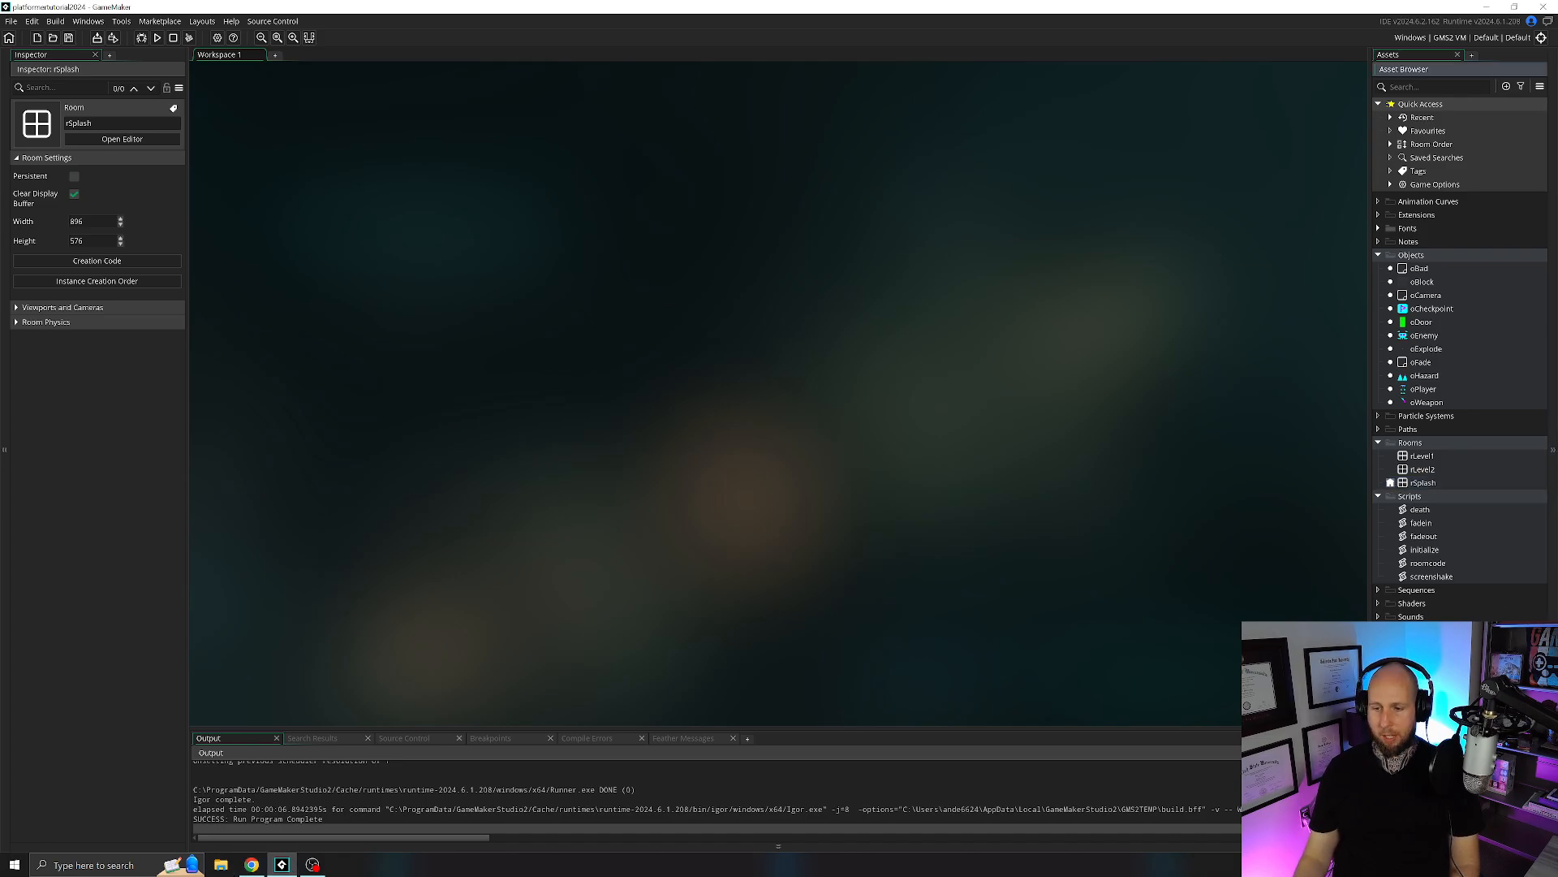
pyautogui.hotkey('alt', 's')
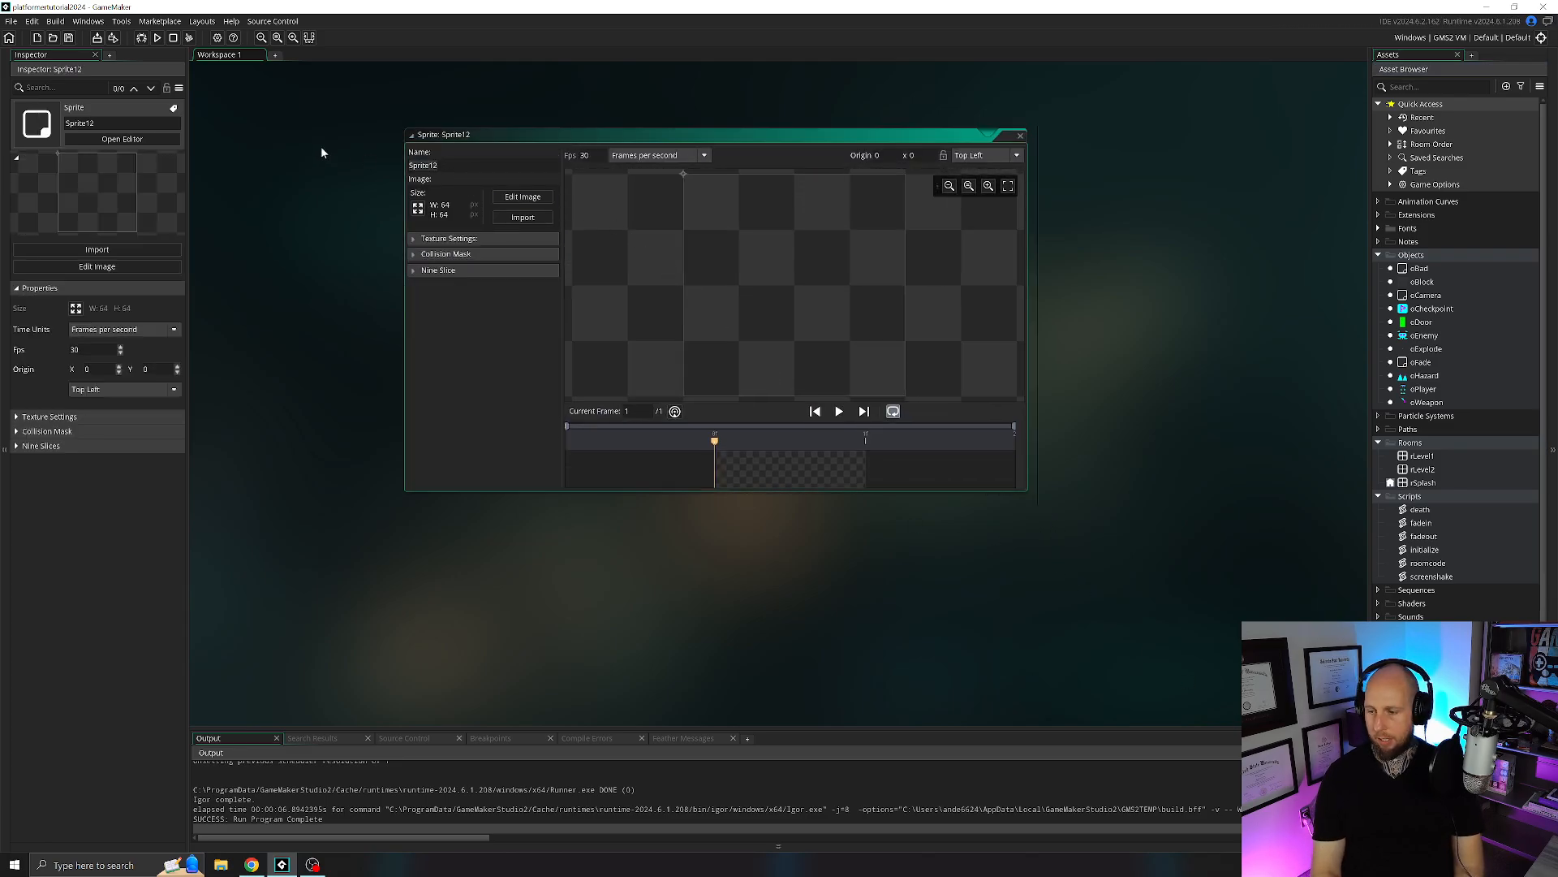
pyautogui.write('sTiles')
pyautogui.press('Return')
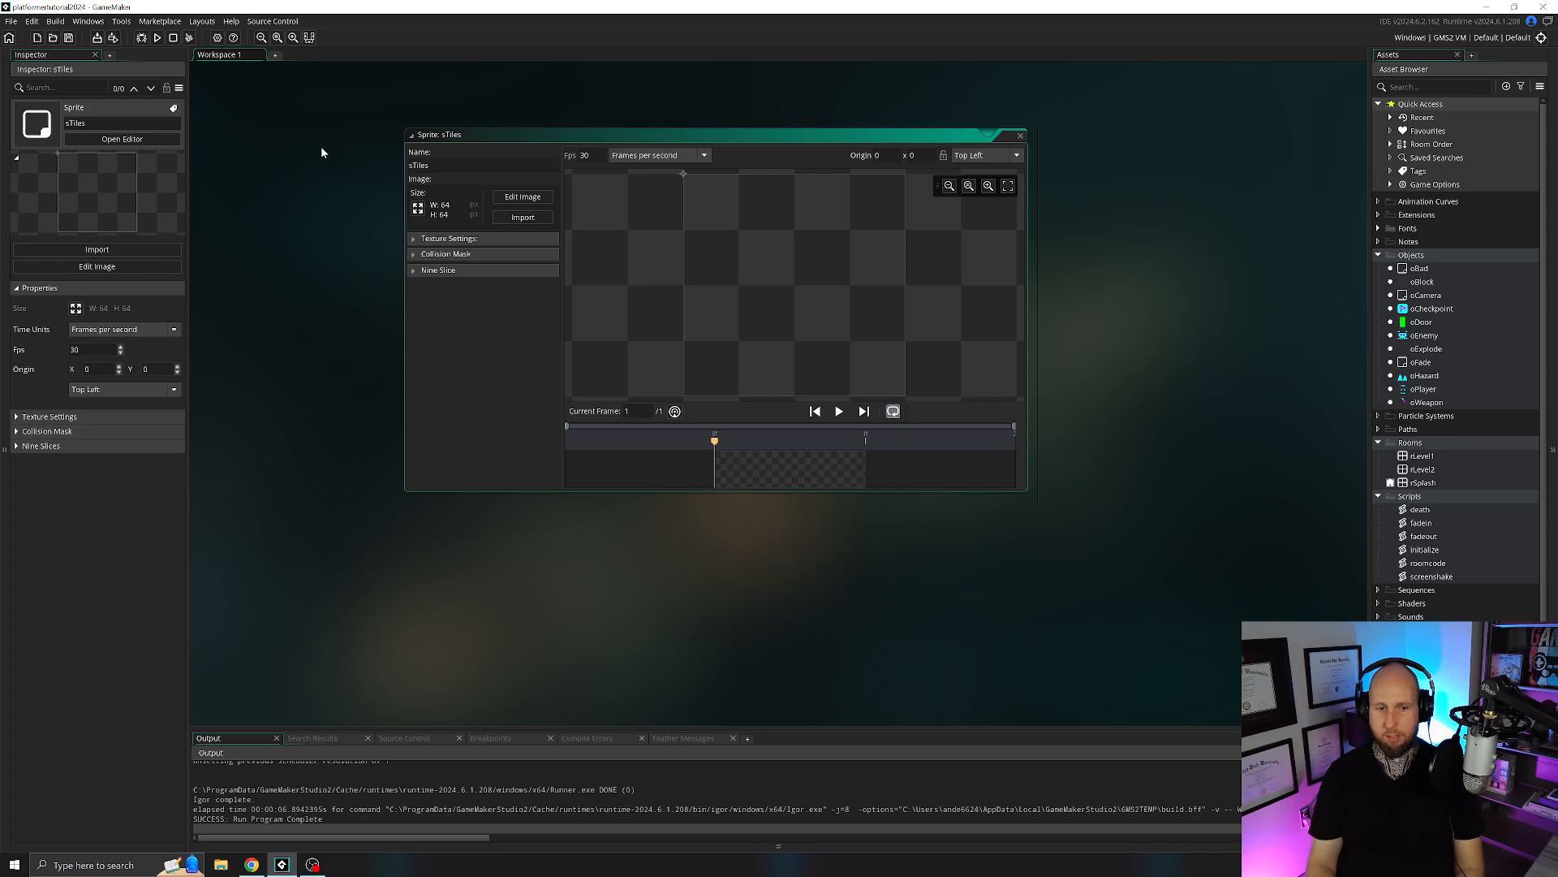
# Import the image sTiles.png from the Other Sprites folder into the sTiles sprite, and close the sprite editor.
pyautogui.click(523, 218)
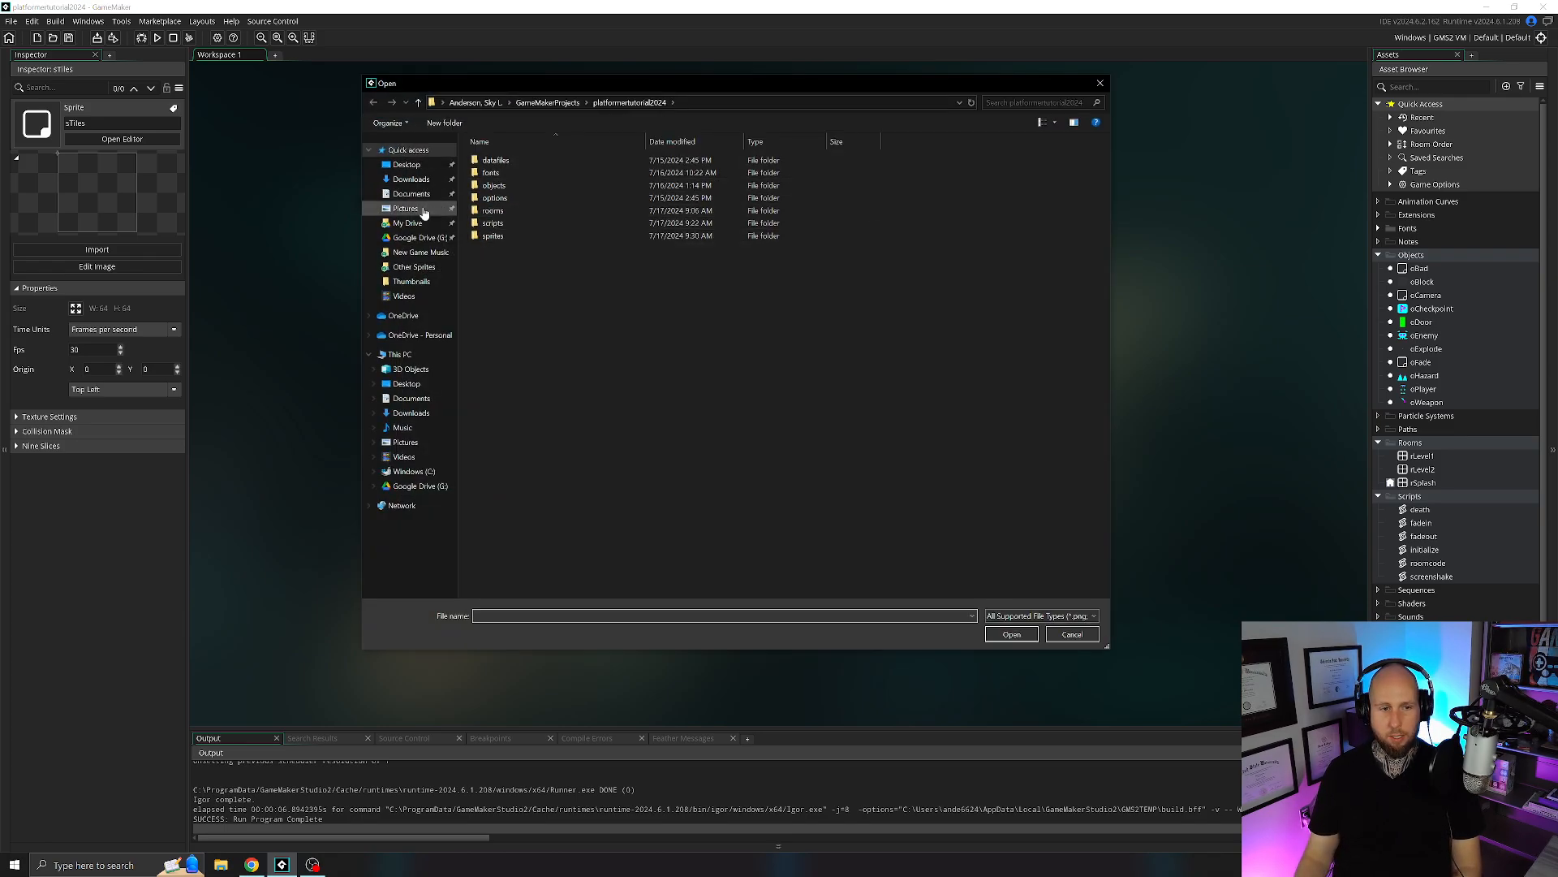
pyautogui.click(419, 269)
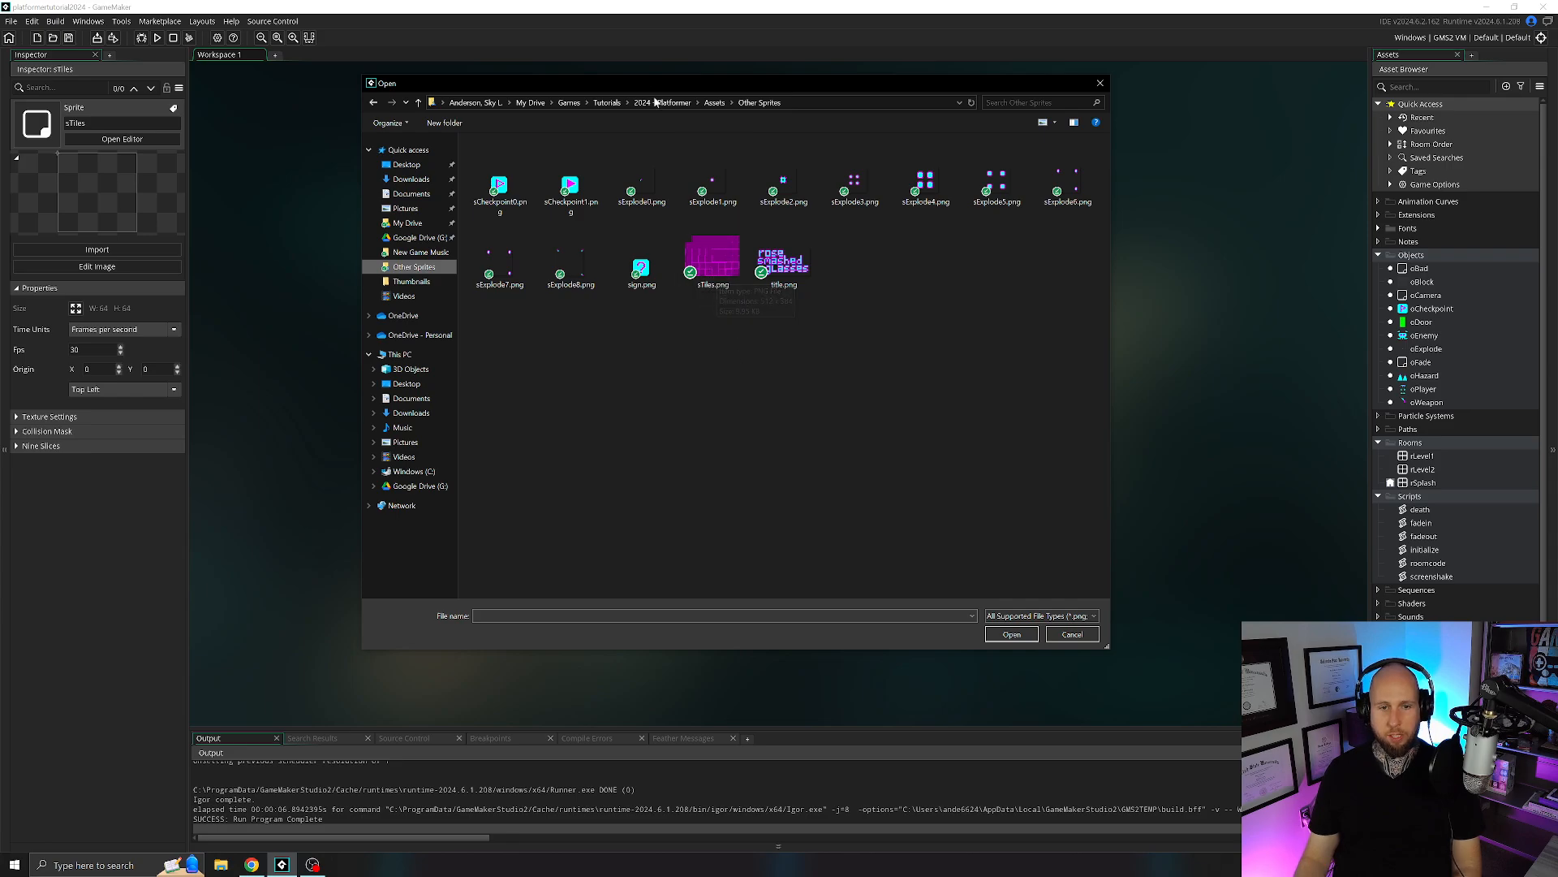
pyautogui.doubleClick(716, 264)
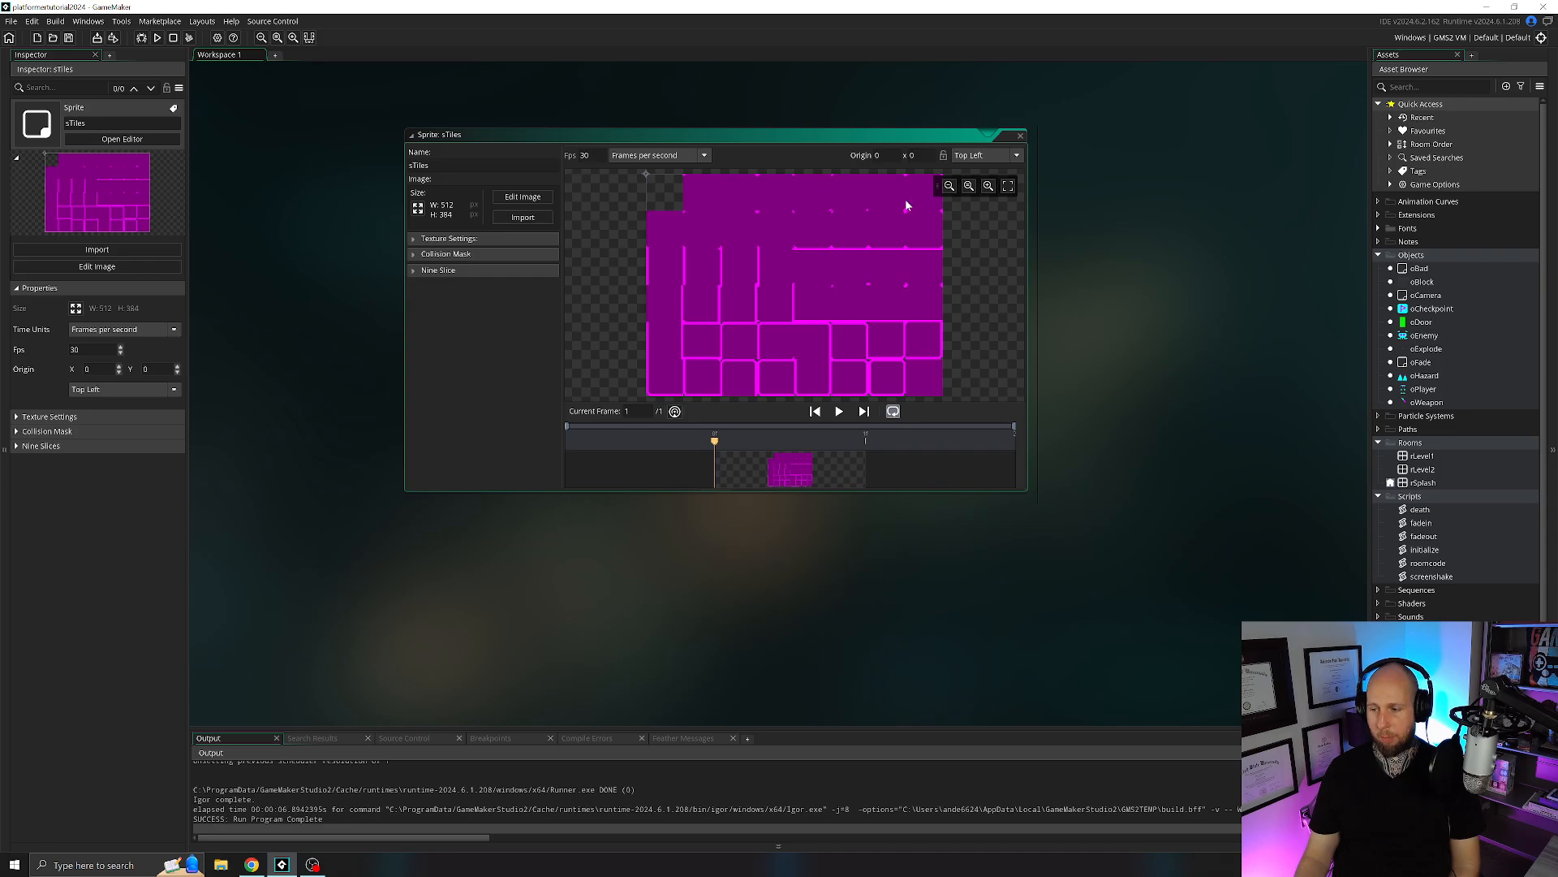
pyautogui.click(1022, 139)
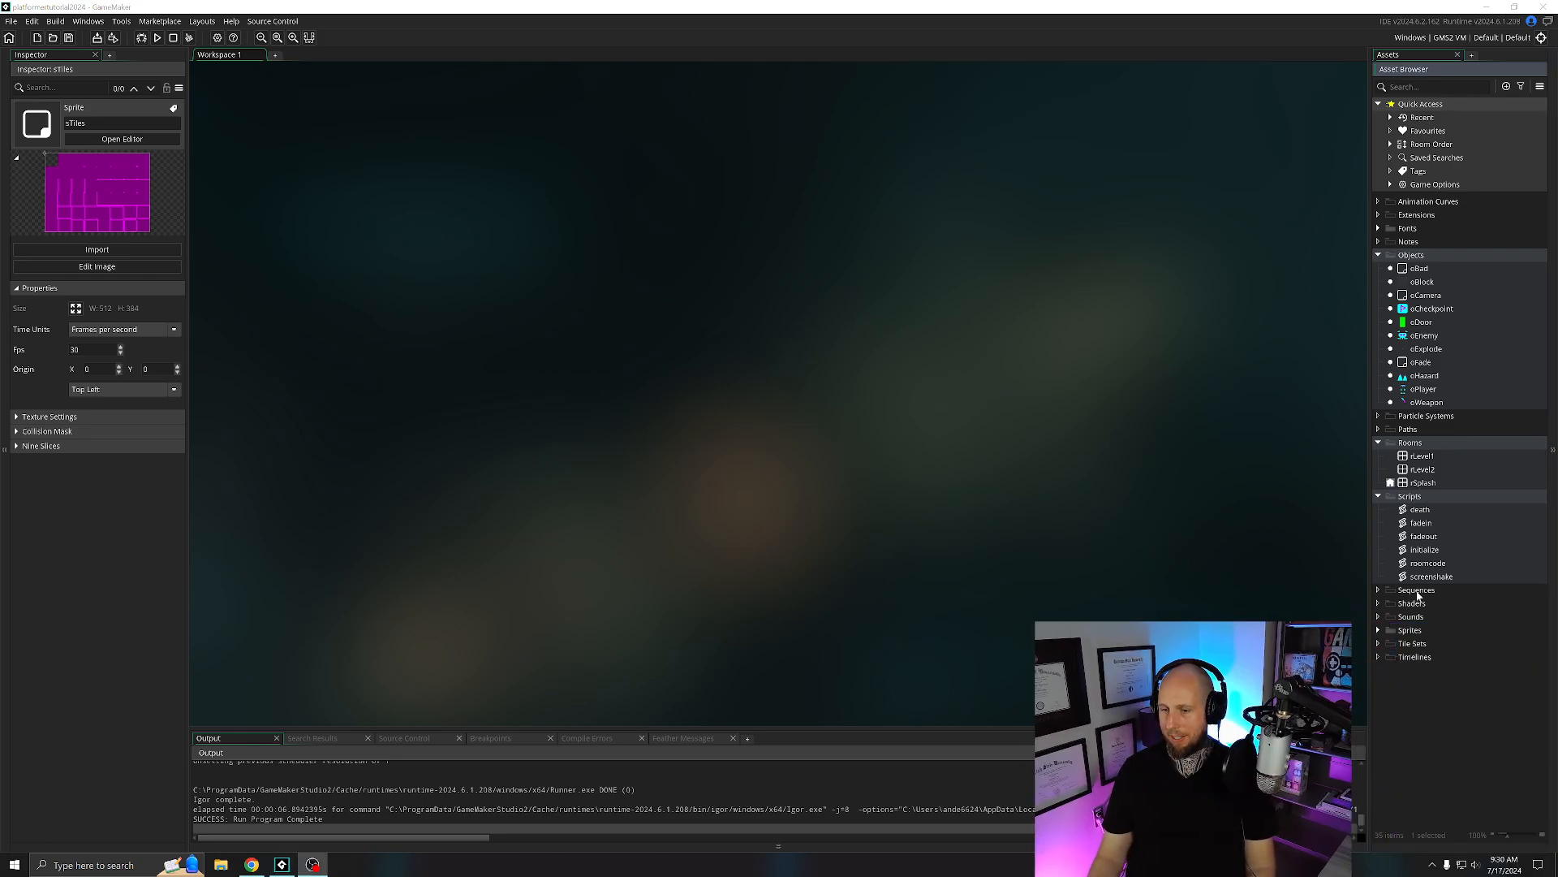
# Create a new tile set in the Tile Sets group and name it tTiles.
pyautogui.click(1410, 632)
pyautogui.click(1410, 644)
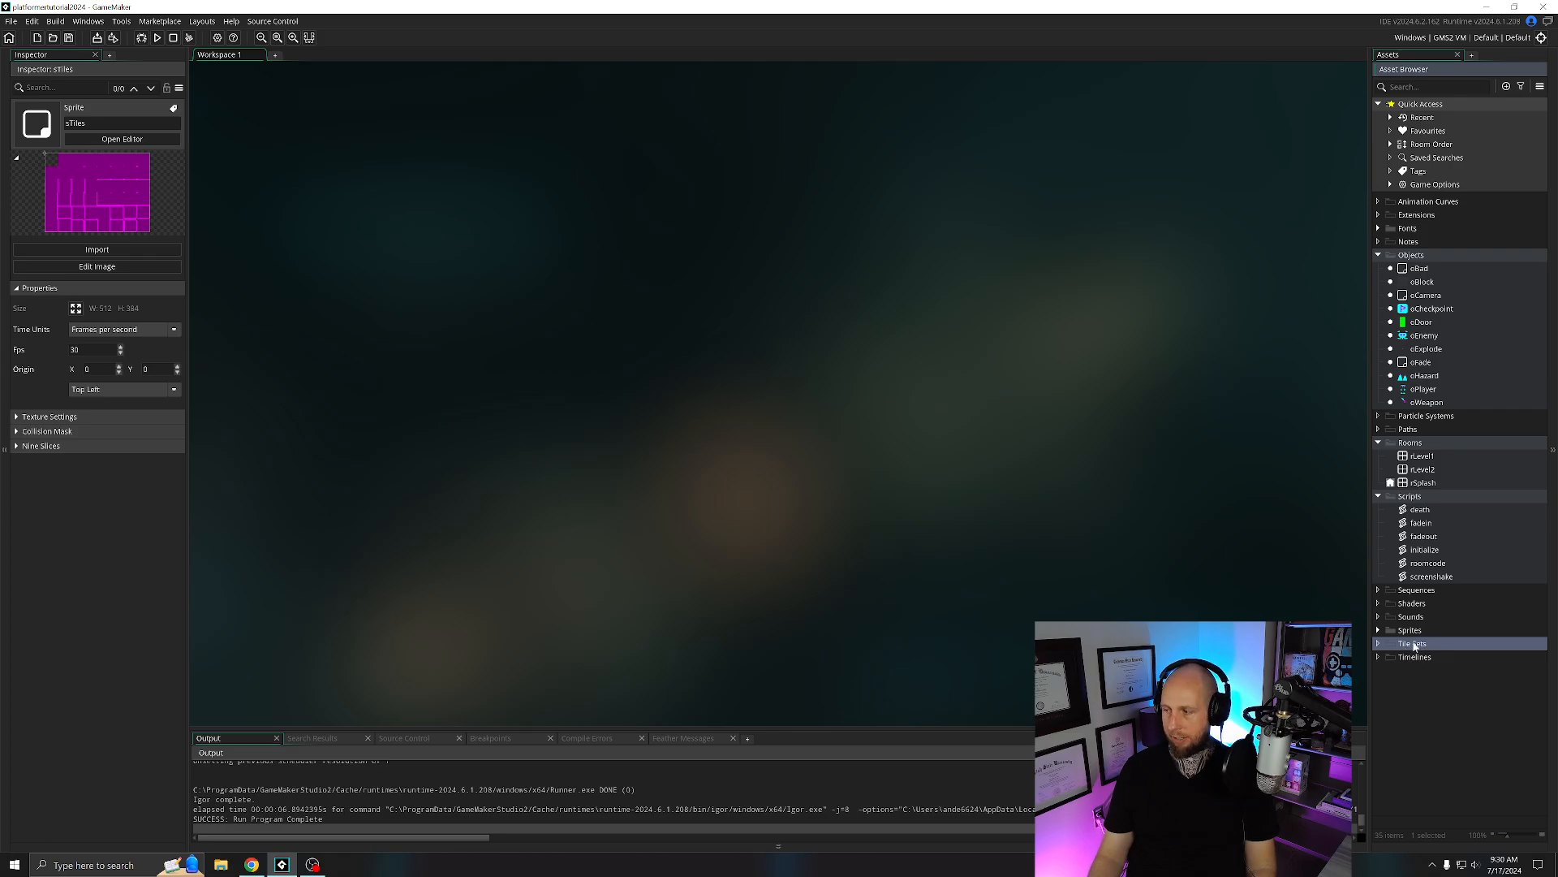
pyautogui.rightClick(1421, 647)
pyautogui.moveTo(1430, 432)
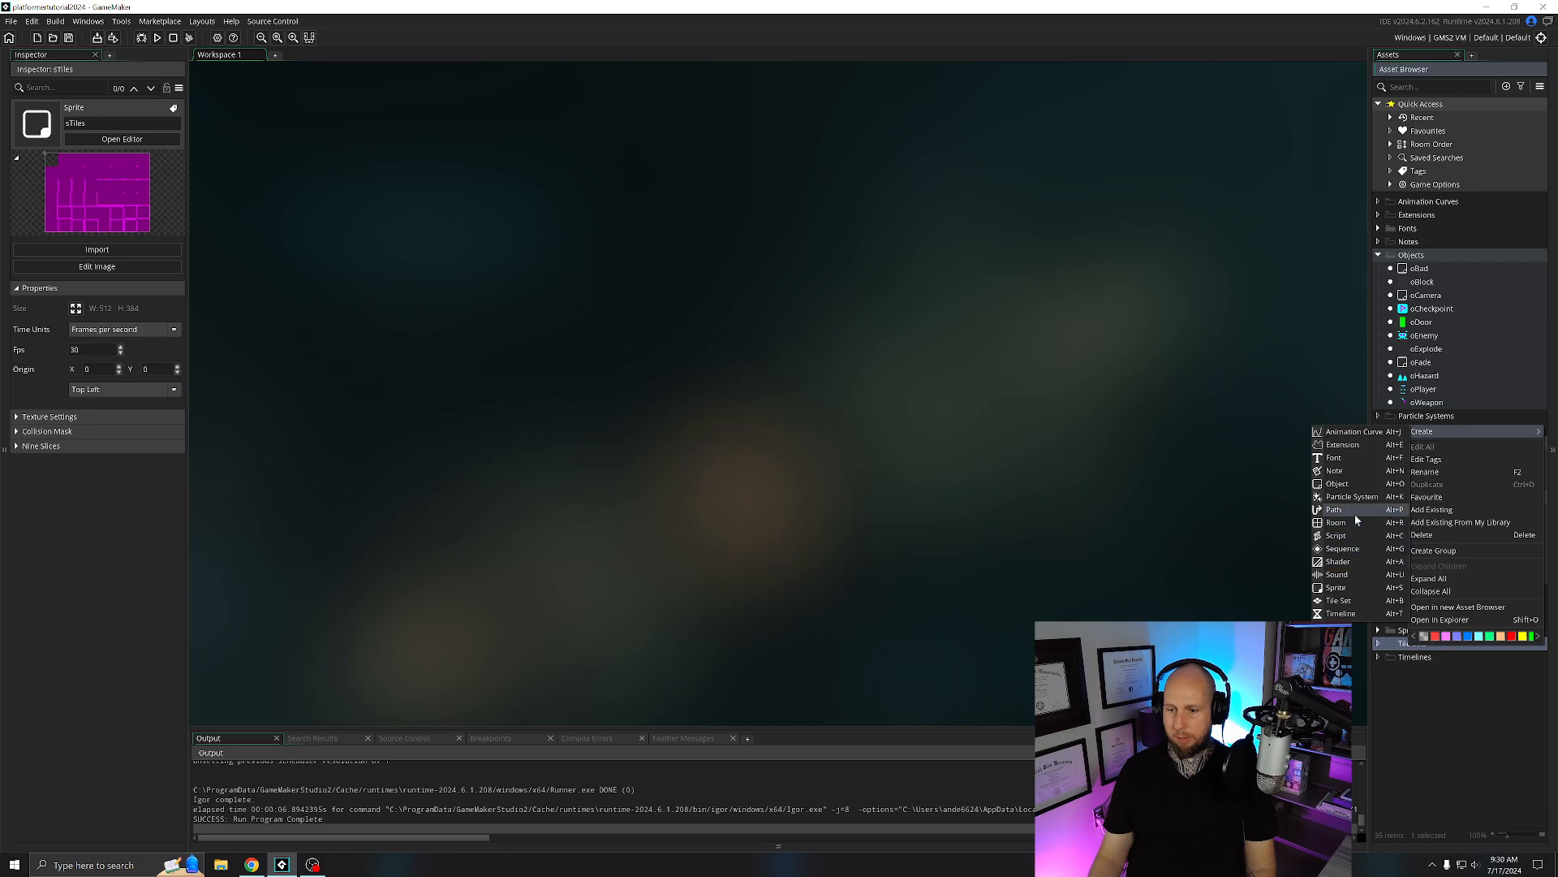
pyautogui.click(1351, 601)
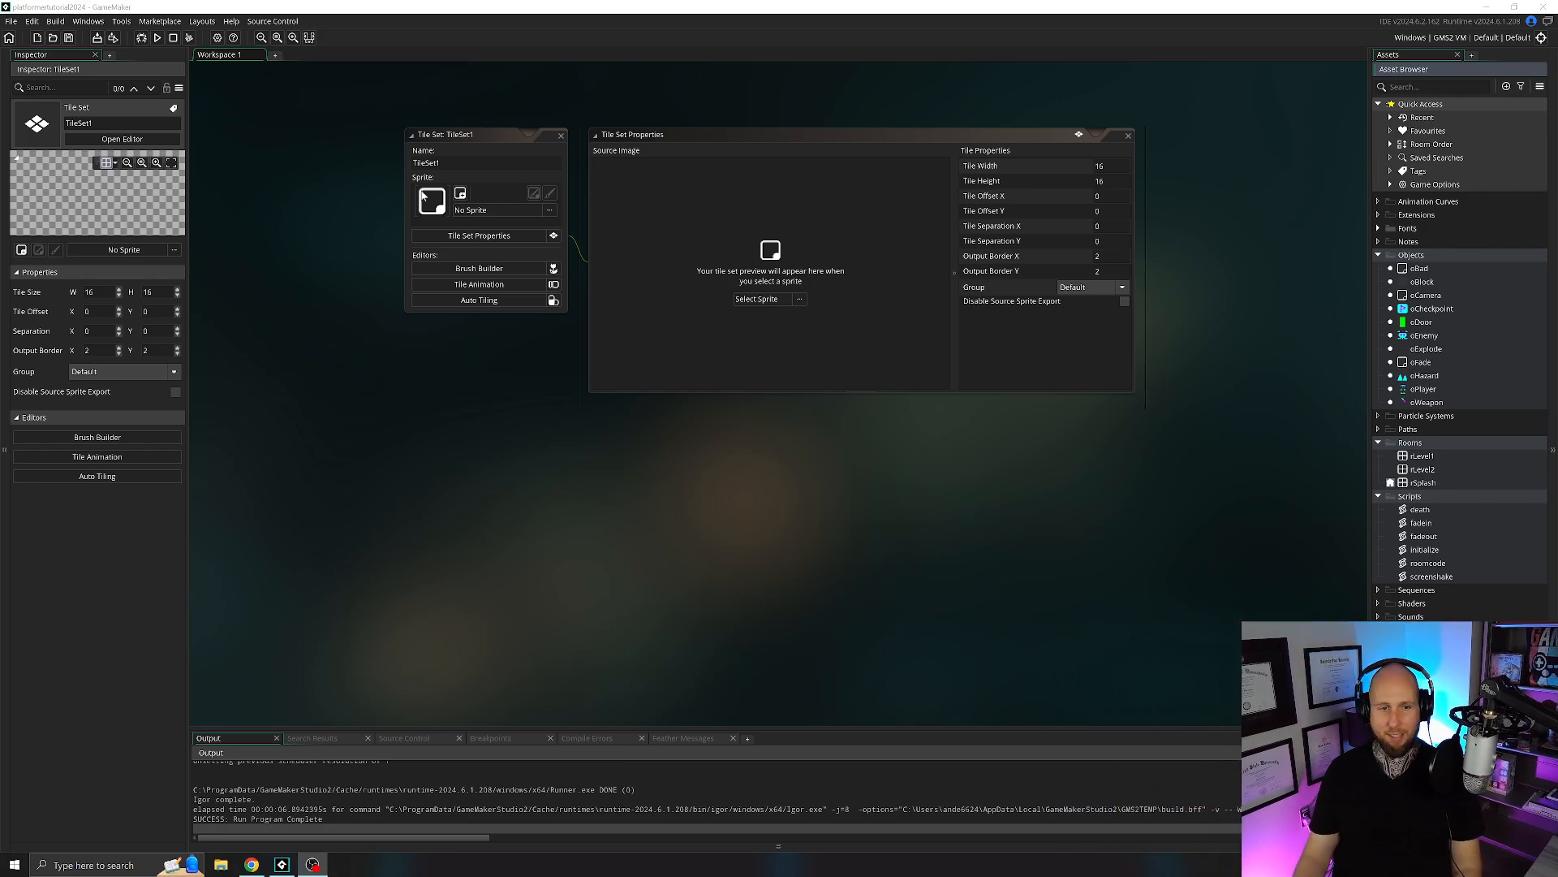
pyautogui.click(446, 164)
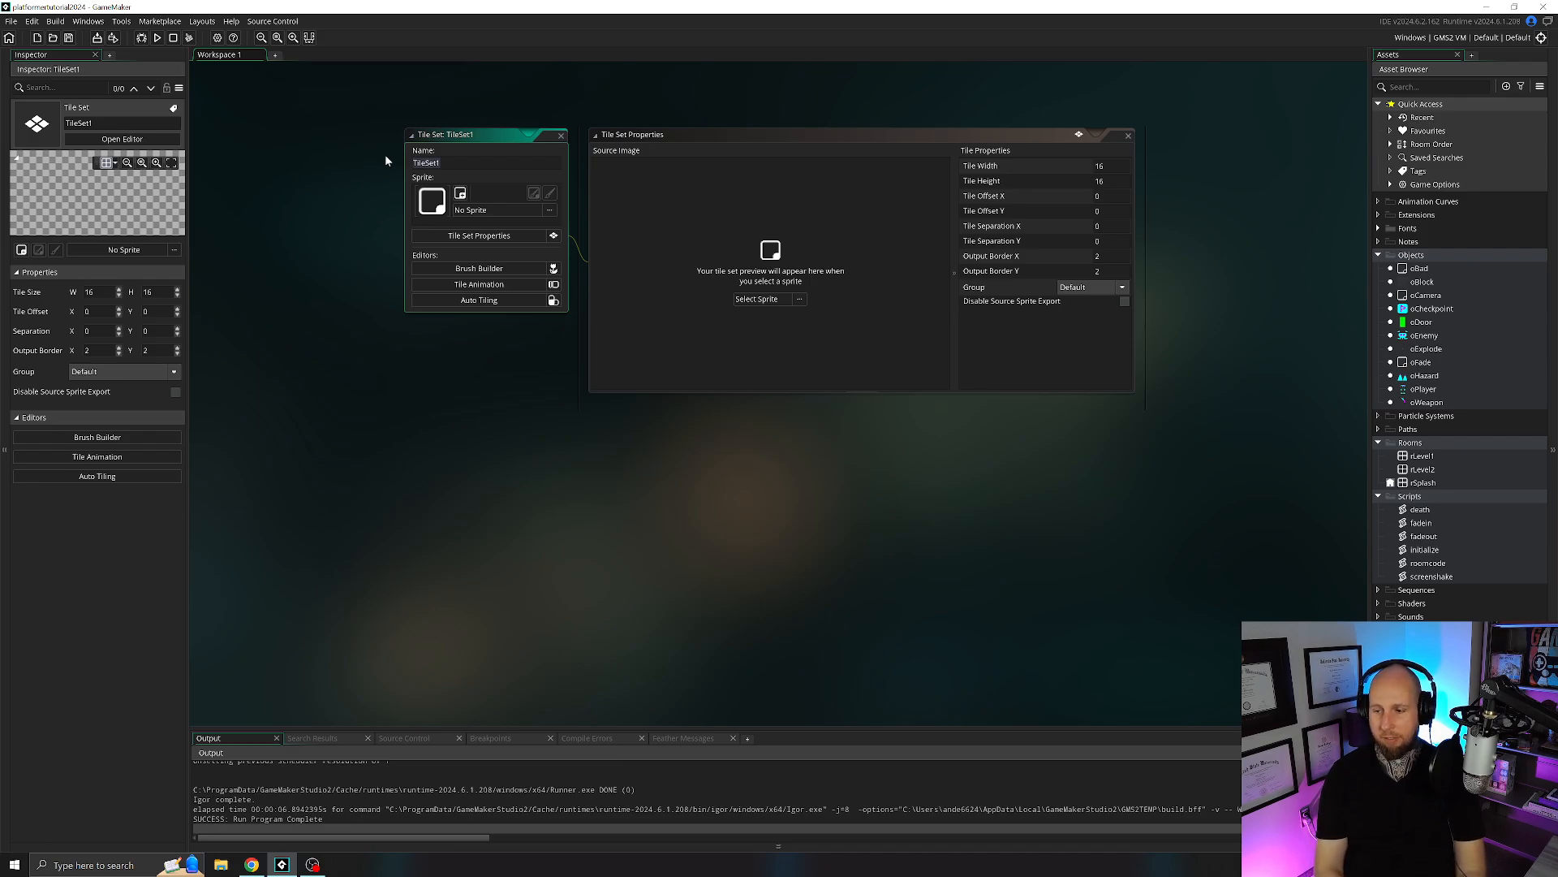
pyautogui.write('tTiles')
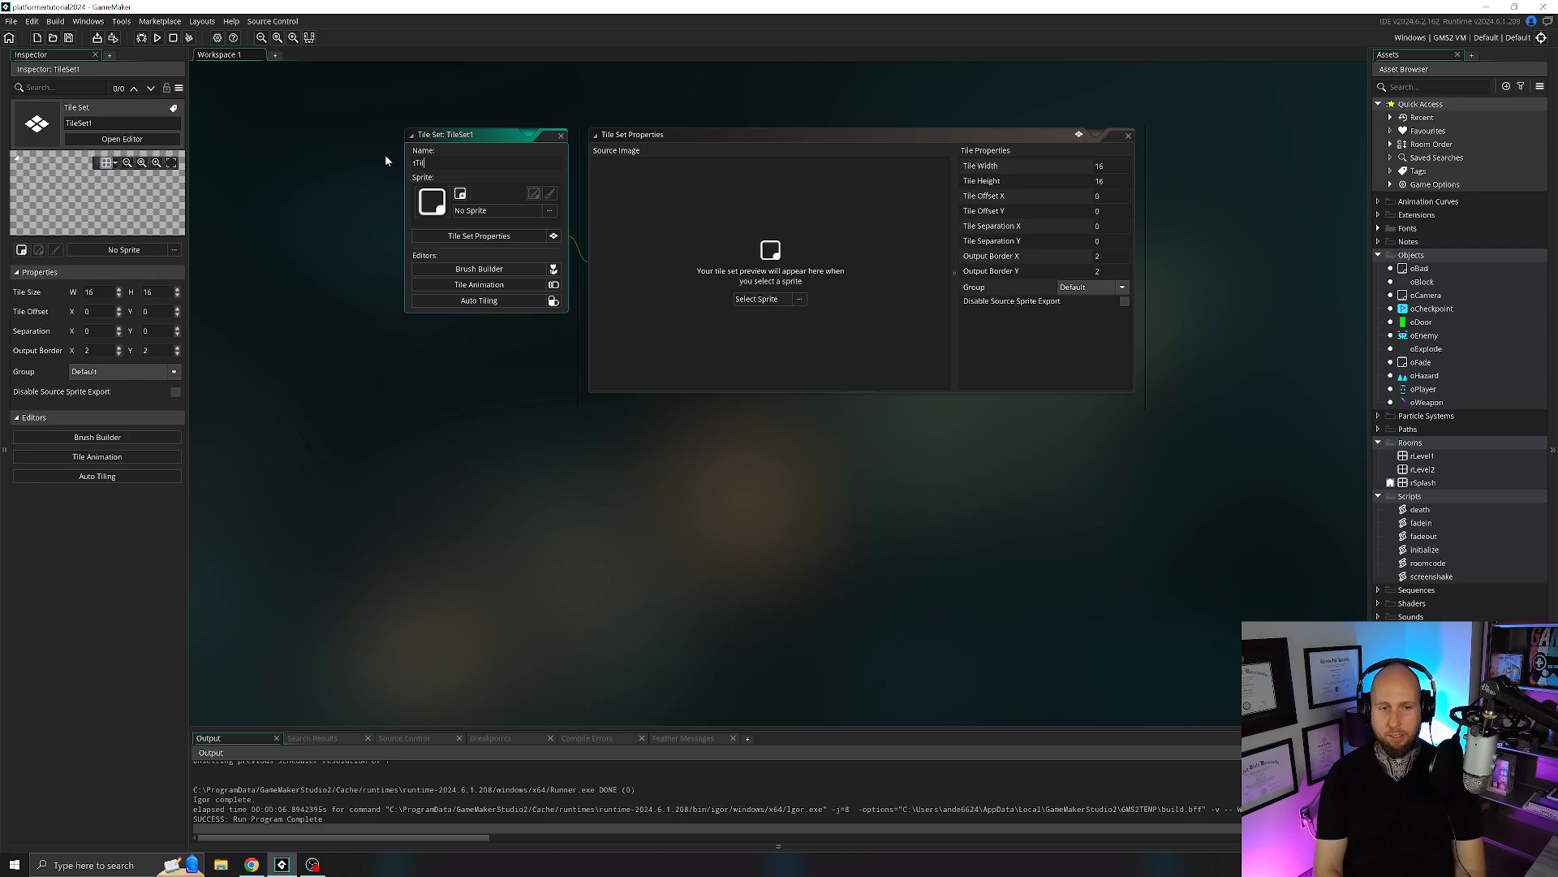
pyautogui.press('Return')
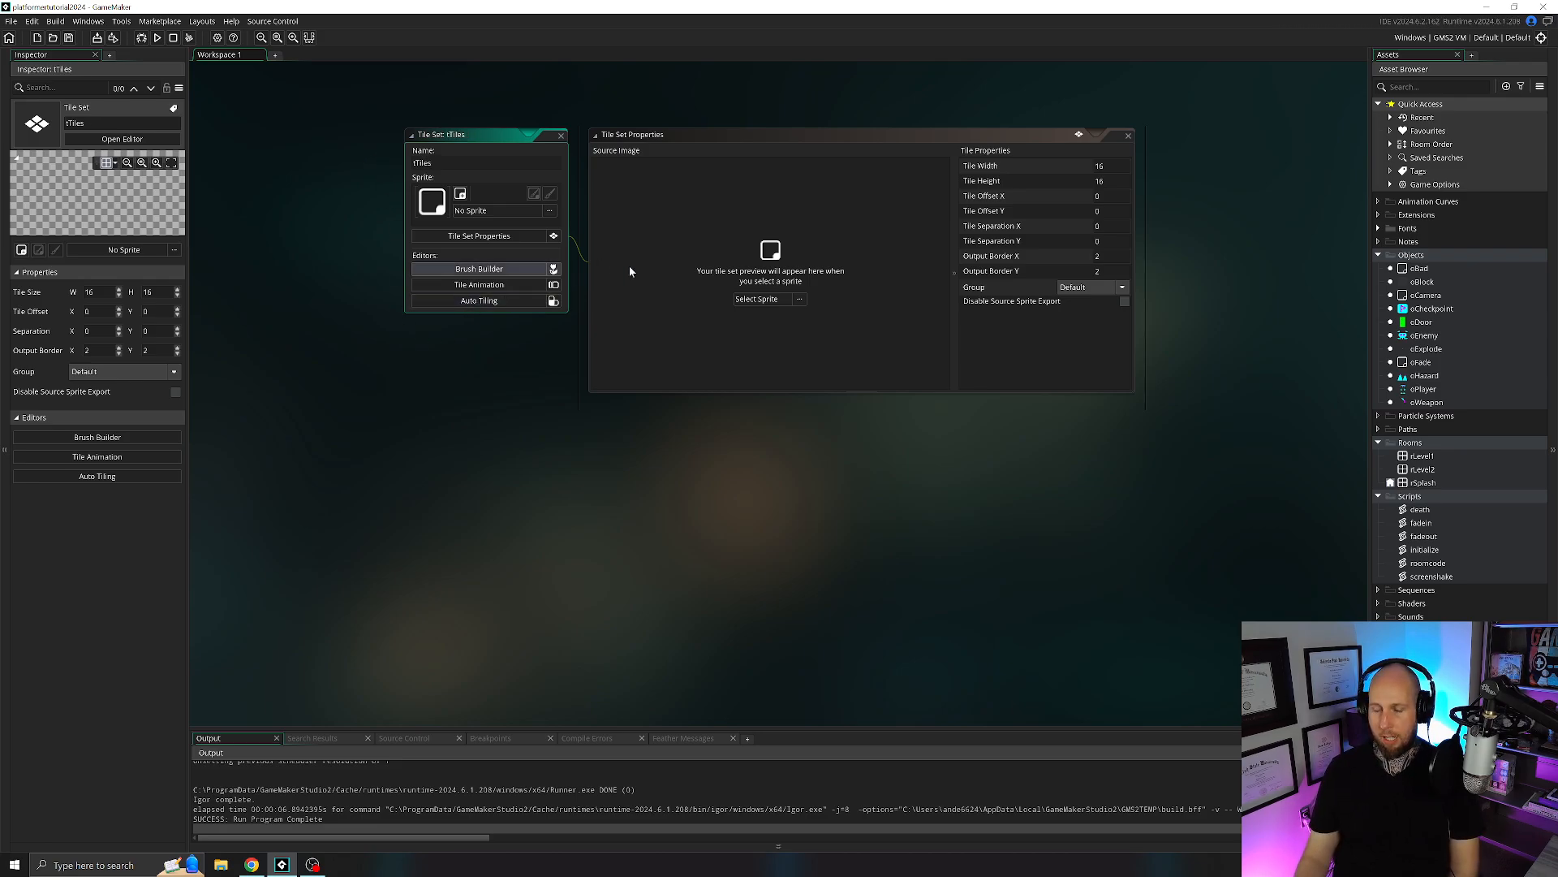
# Assign the sTiles sprite to the tTiles tile set and inspect how the grid divides the source image.
pyautogui.click(526, 211)
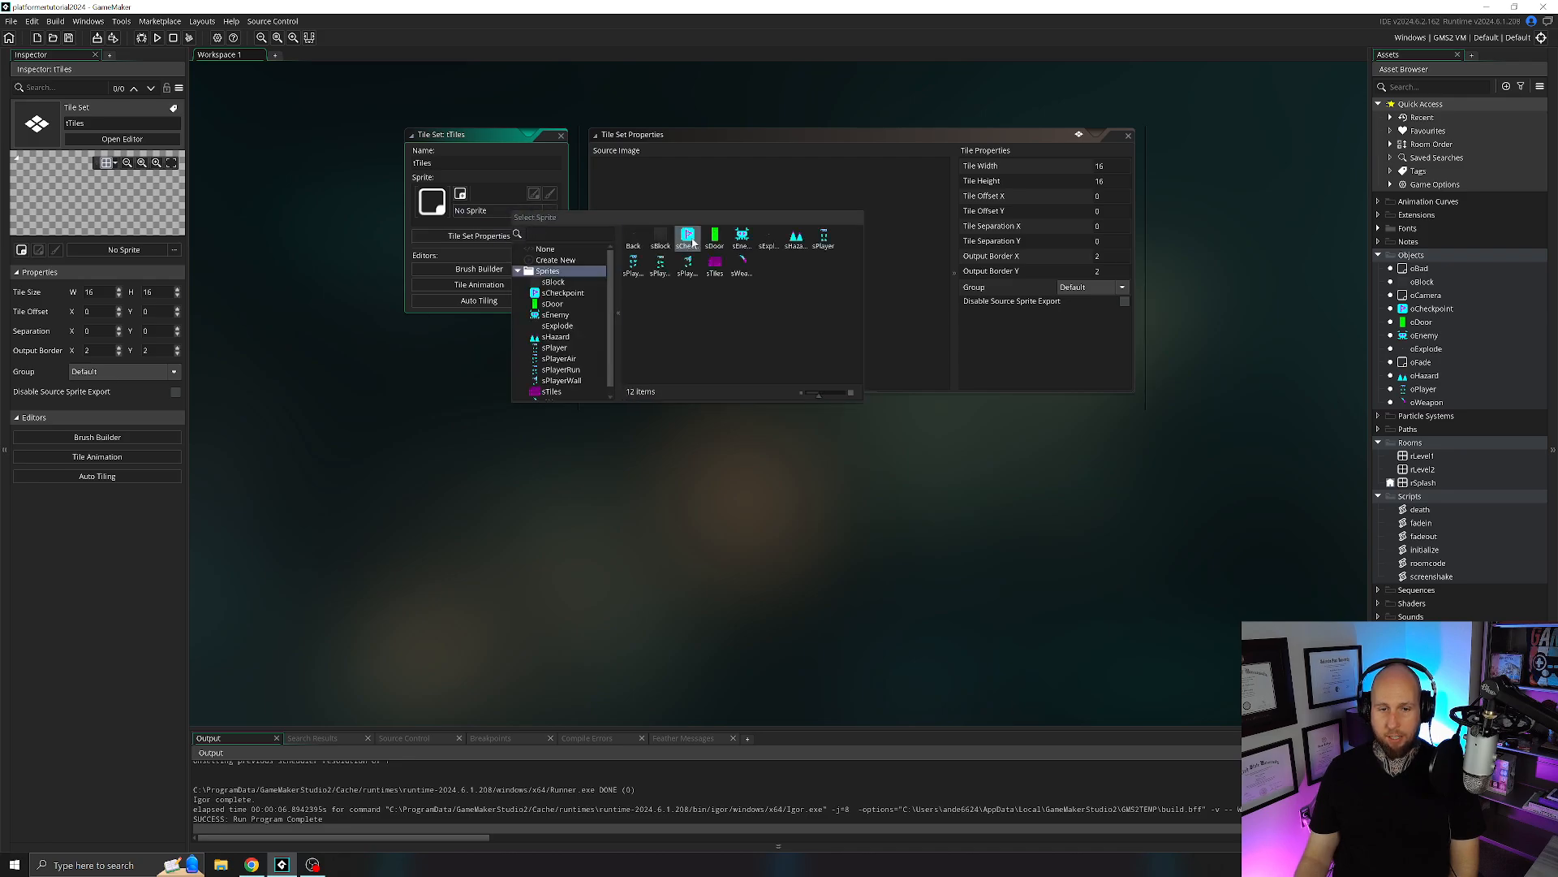
pyautogui.click(714, 264)
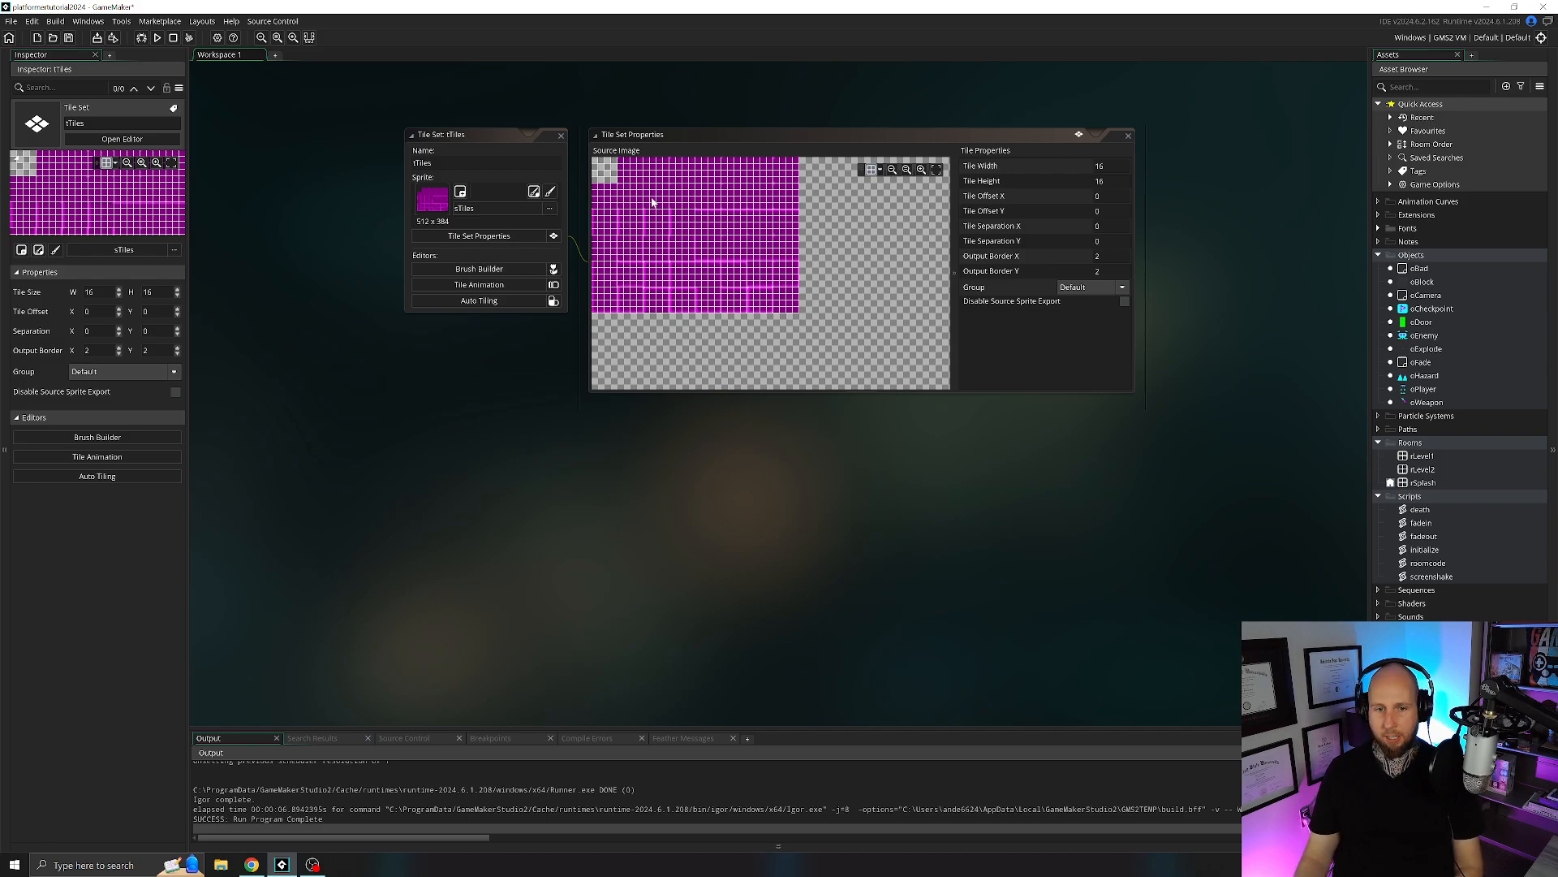
pyautogui.keyDown('ctrl'); pyautogui.scroll(5, 664, 233); pyautogui.keyUp('ctrl')
pyautogui.keyDown('ctrl'); pyautogui.scroll(5, 779, 244); pyautogui.keyUp('ctrl')
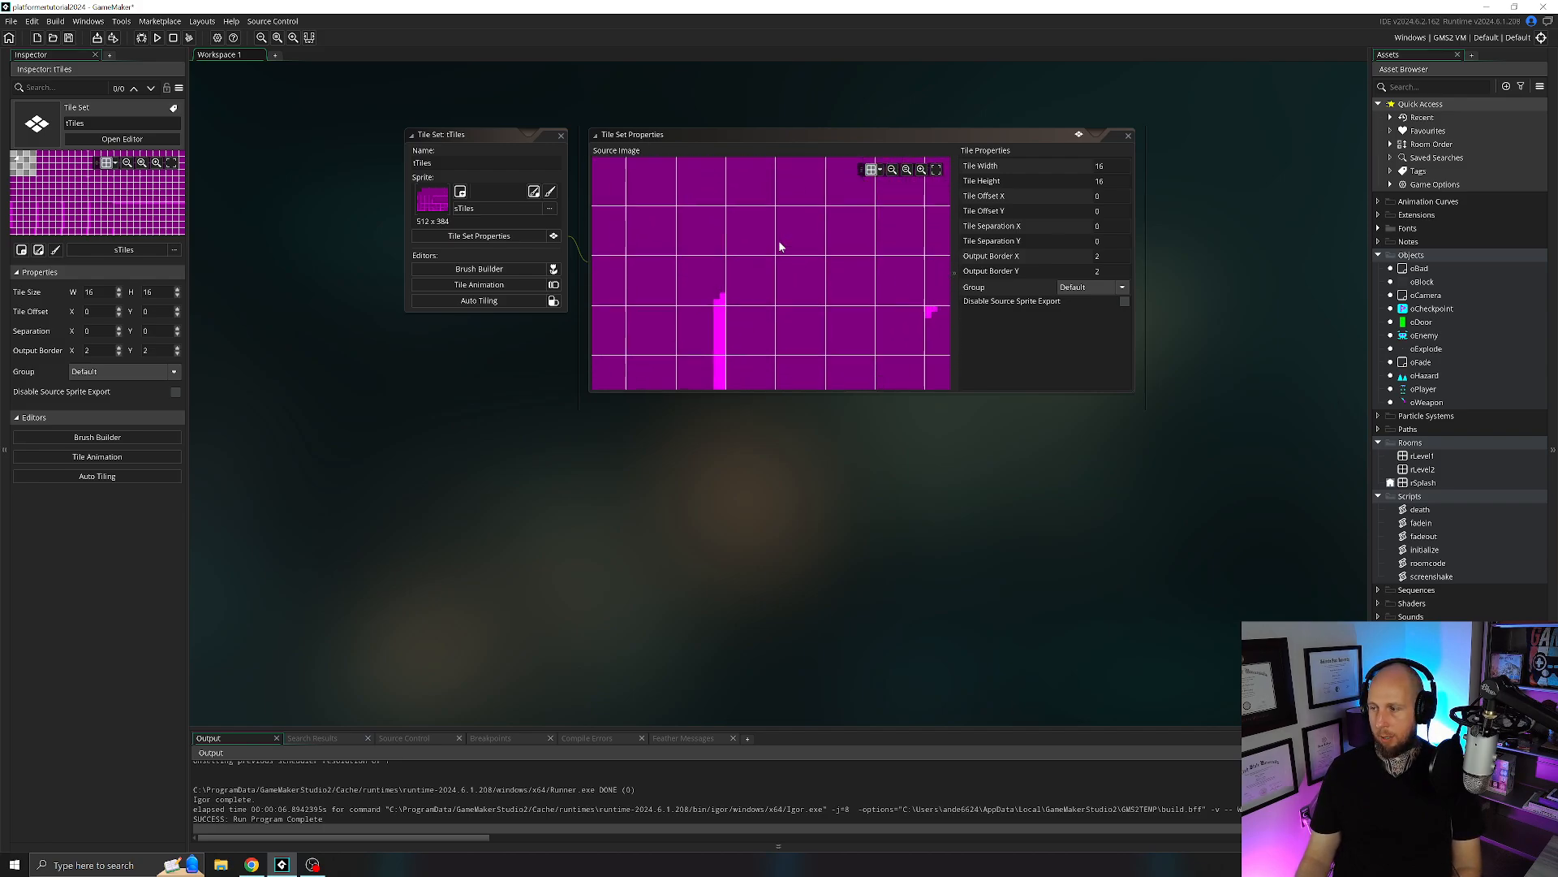
pyautogui.keyDown('ctrl'); pyautogui.scroll(-3, 778, 241); pyautogui.keyUp('ctrl')
pyautogui.keyDown('ctrl'); pyautogui.scroll(-5, 772, 259); pyautogui.keyUp('ctrl')
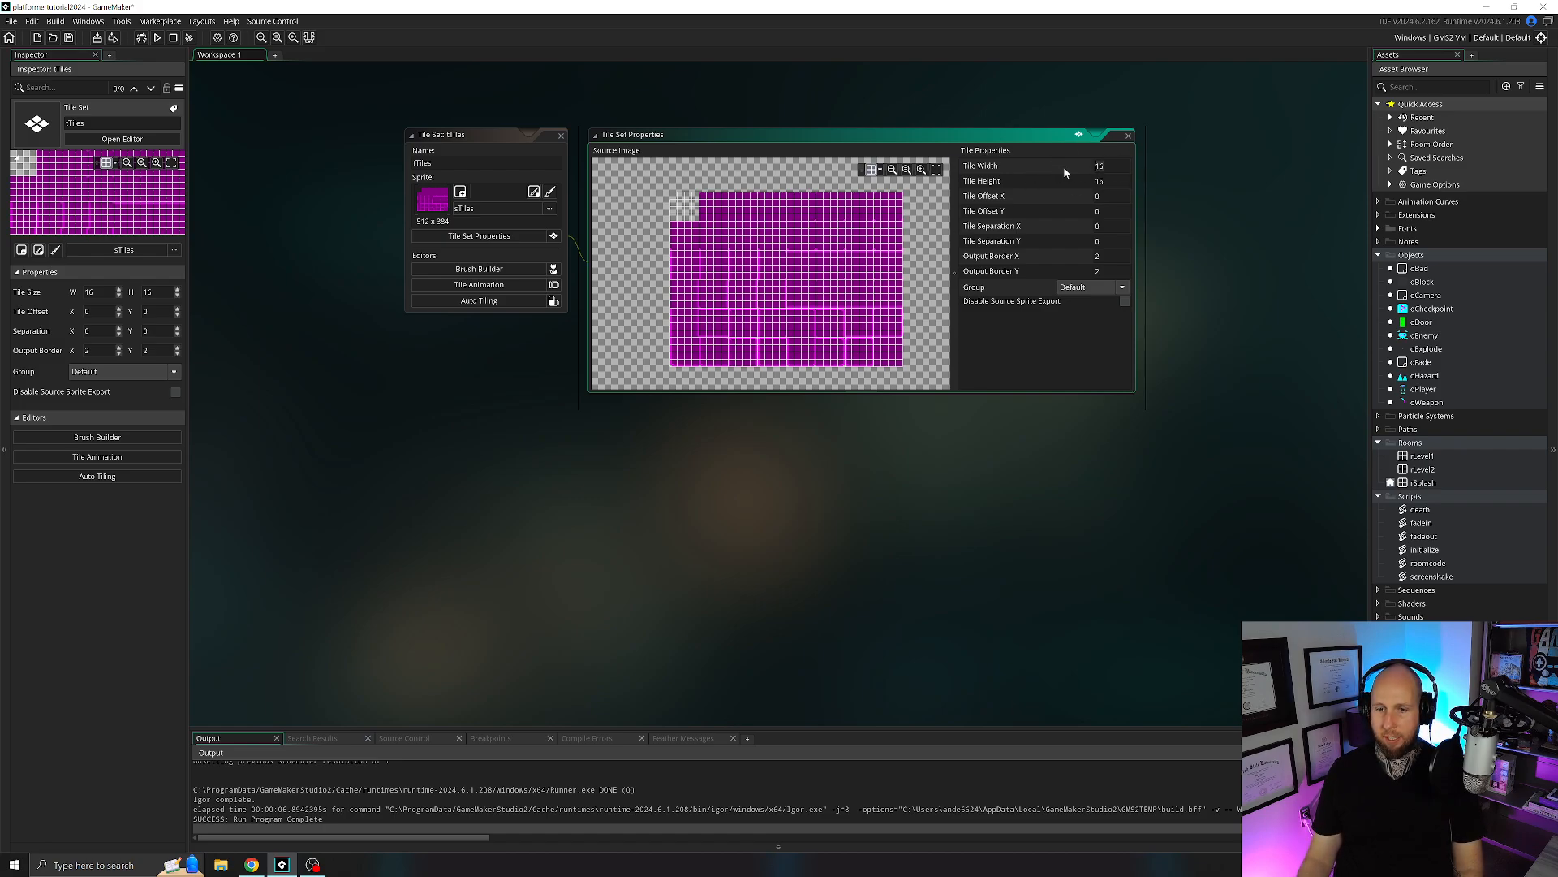
# Set the tile set's tile width and tile height to 64, and check the grid against the source image.
pyautogui.write('6')
pyautogui.moveTo(1115, 181); pyautogui.dragTo(1080, 181)
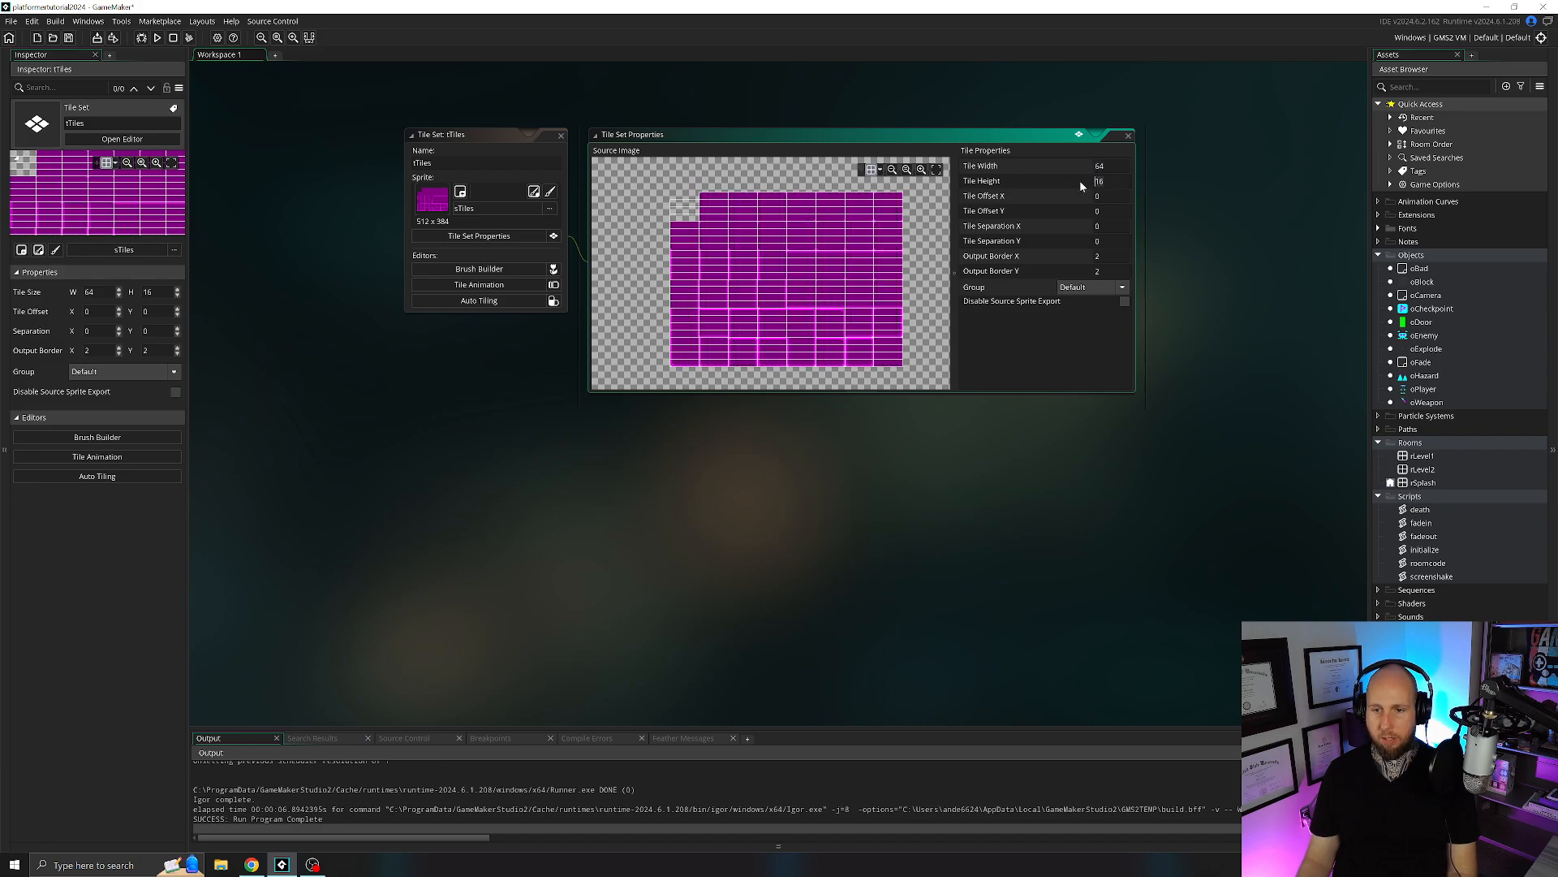
pyautogui.write('64')
pyautogui.click(1069, 372)
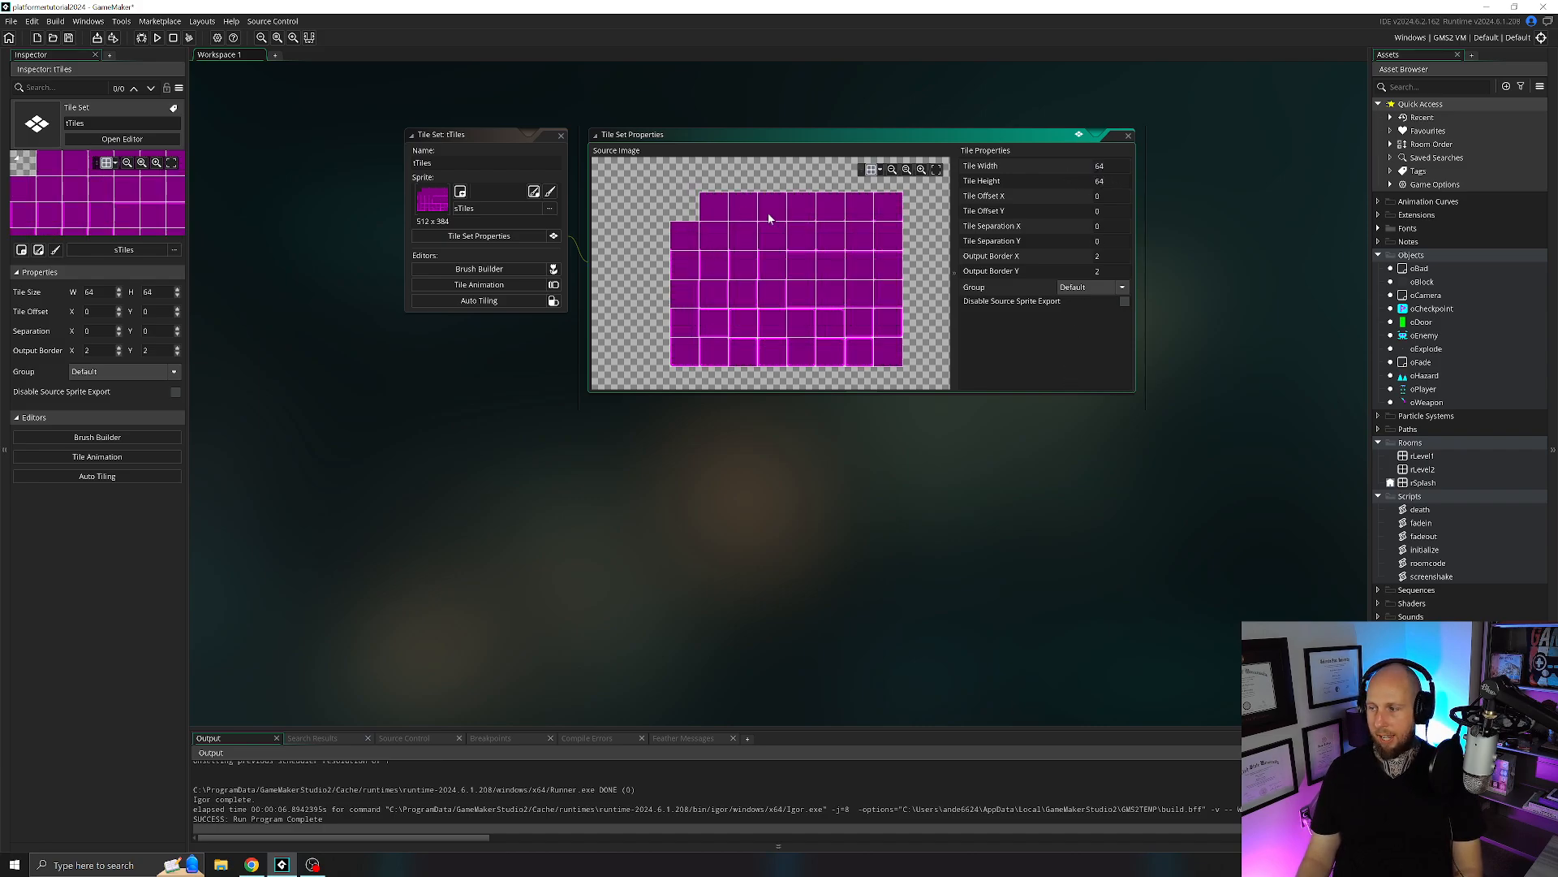
pyautogui.scroll(4, 805, 265)
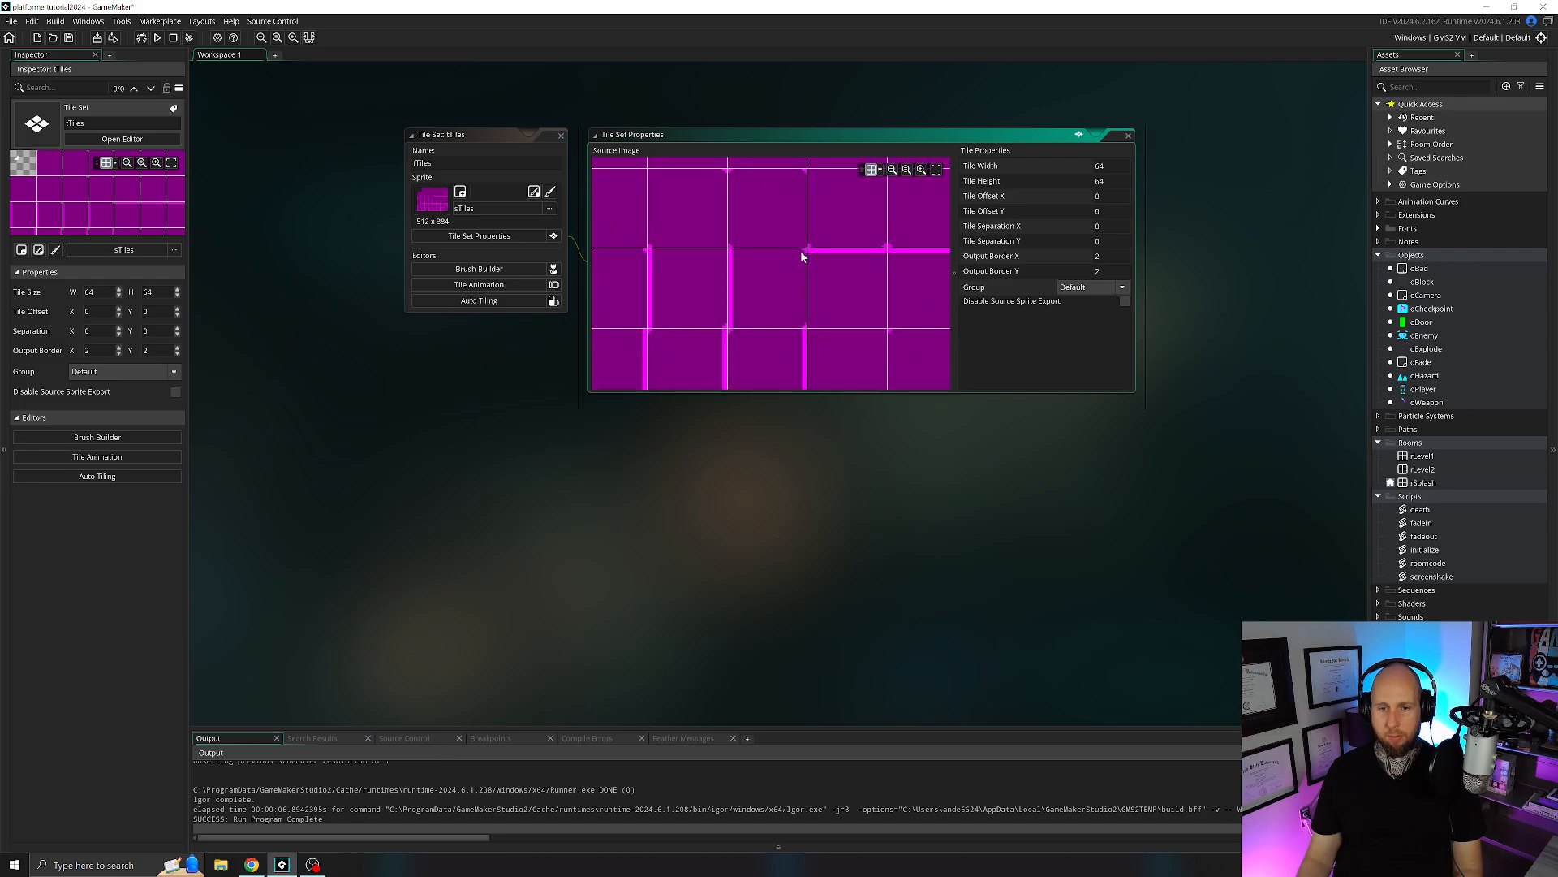
pyautogui.scroll(-5, 800, 253)
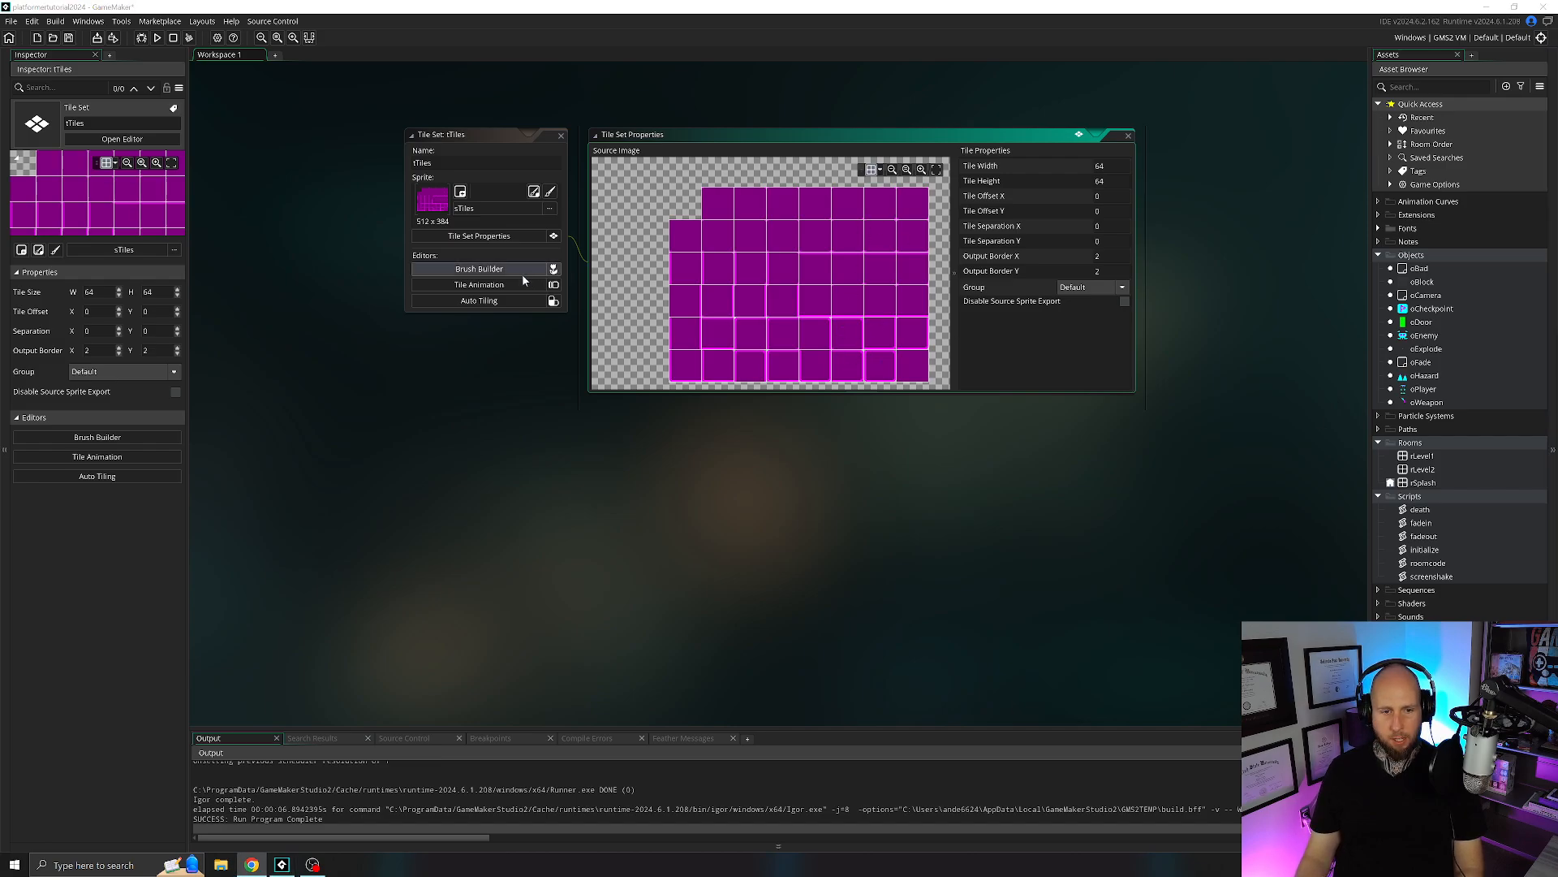
# Open the auto tiling editor of tTiles, enlarge its tile area, and add a 47-tile auto tile template.
pyautogui.click(487, 301)
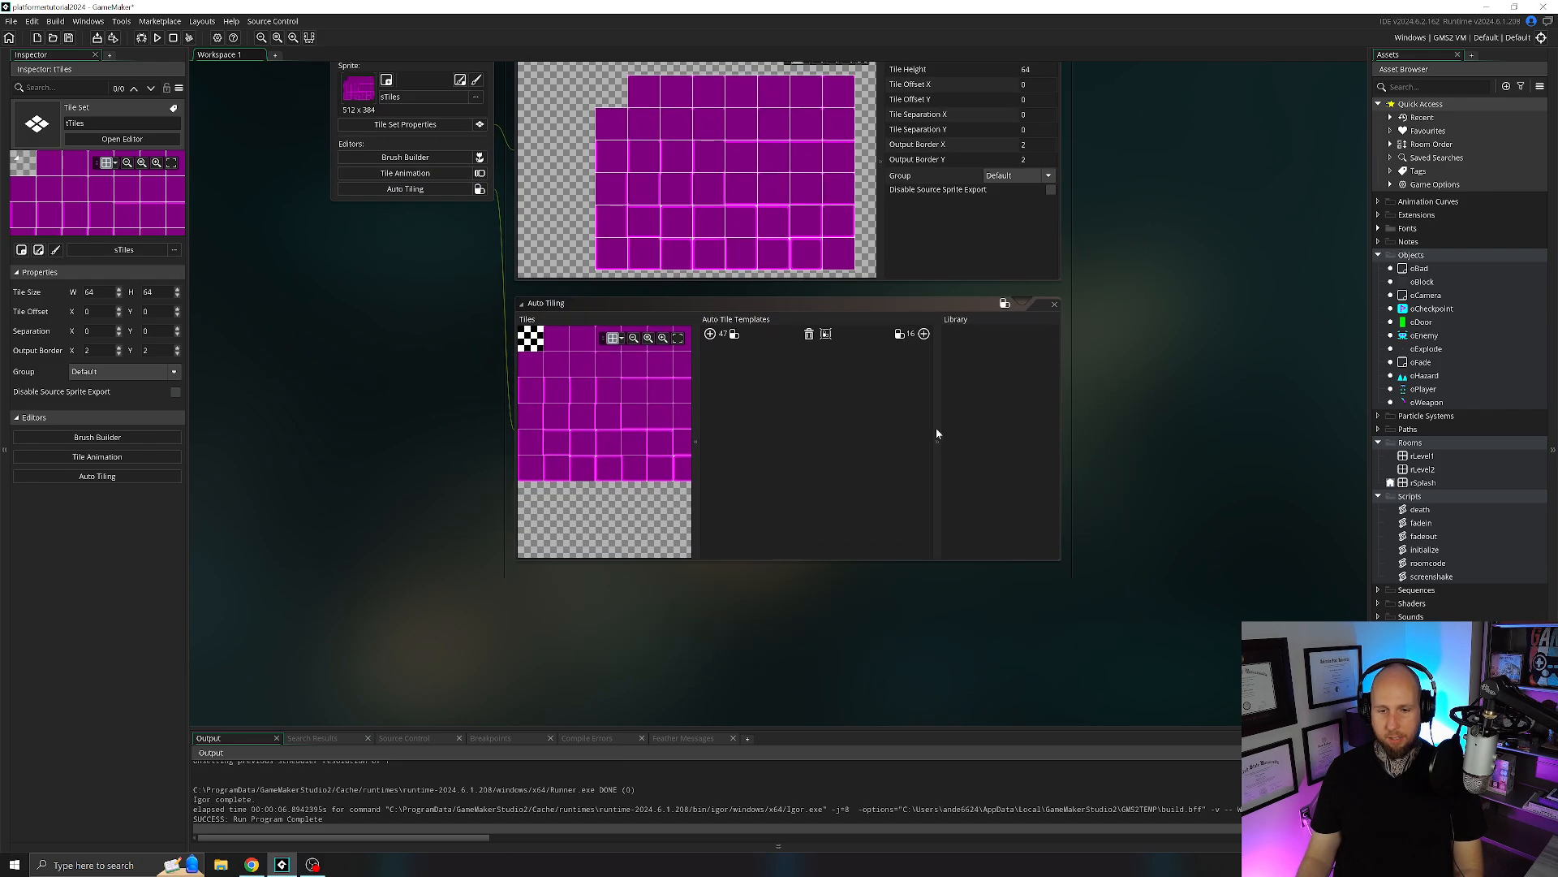
pyautogui.moveTo(1060, 426); pyautogui.dragTo(1258, 428)
pyautogui.moveTo(763, 424); pyautogui.dragTo(801, 434)
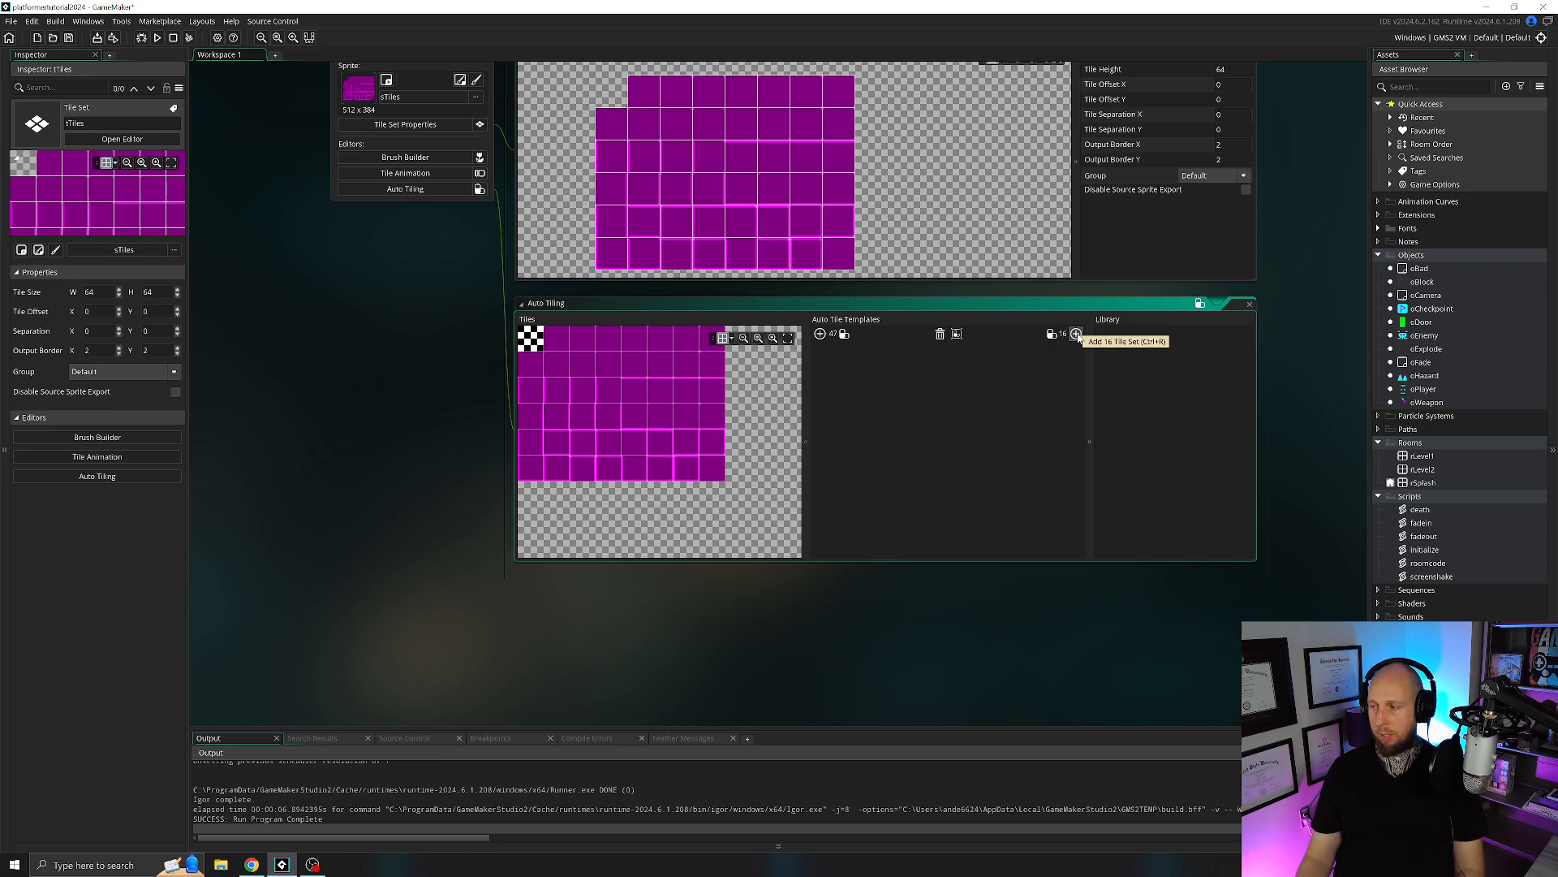
pyautogui.click(819, 334)
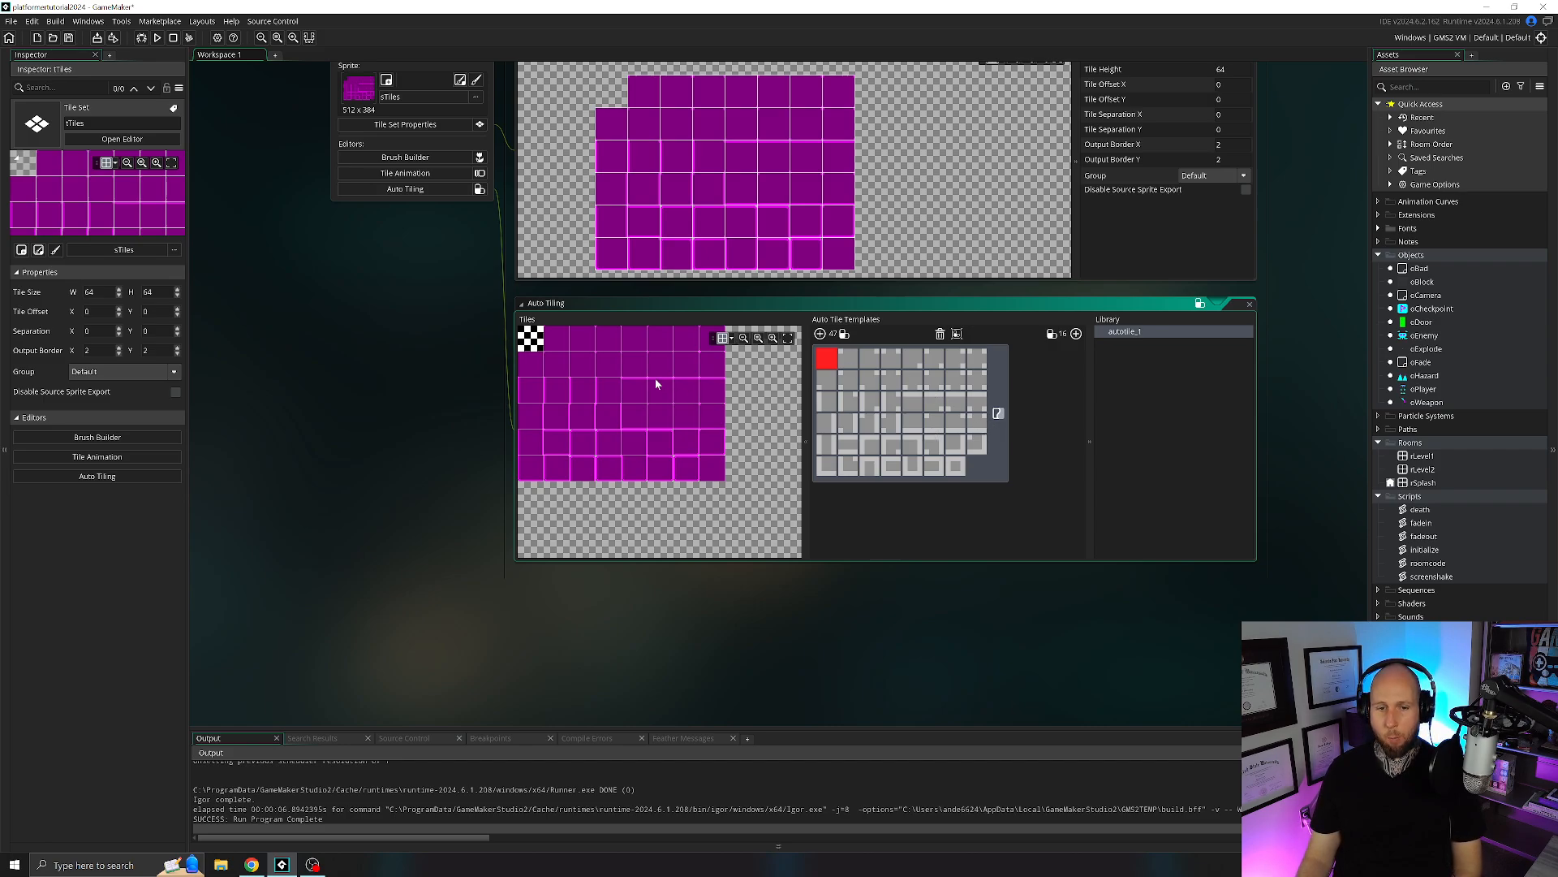
# Assign the last tile of the tile sheet's bottom row to the first slot of the auto tile template.
pyautogui.moveTo(596, 388)
pyautogui.mouseDown(button='middle')
pyautogui.moveTo(656, 415)
pyautogui.moveTo(626, 398)
pyautogui.mouseUp(button='middle')
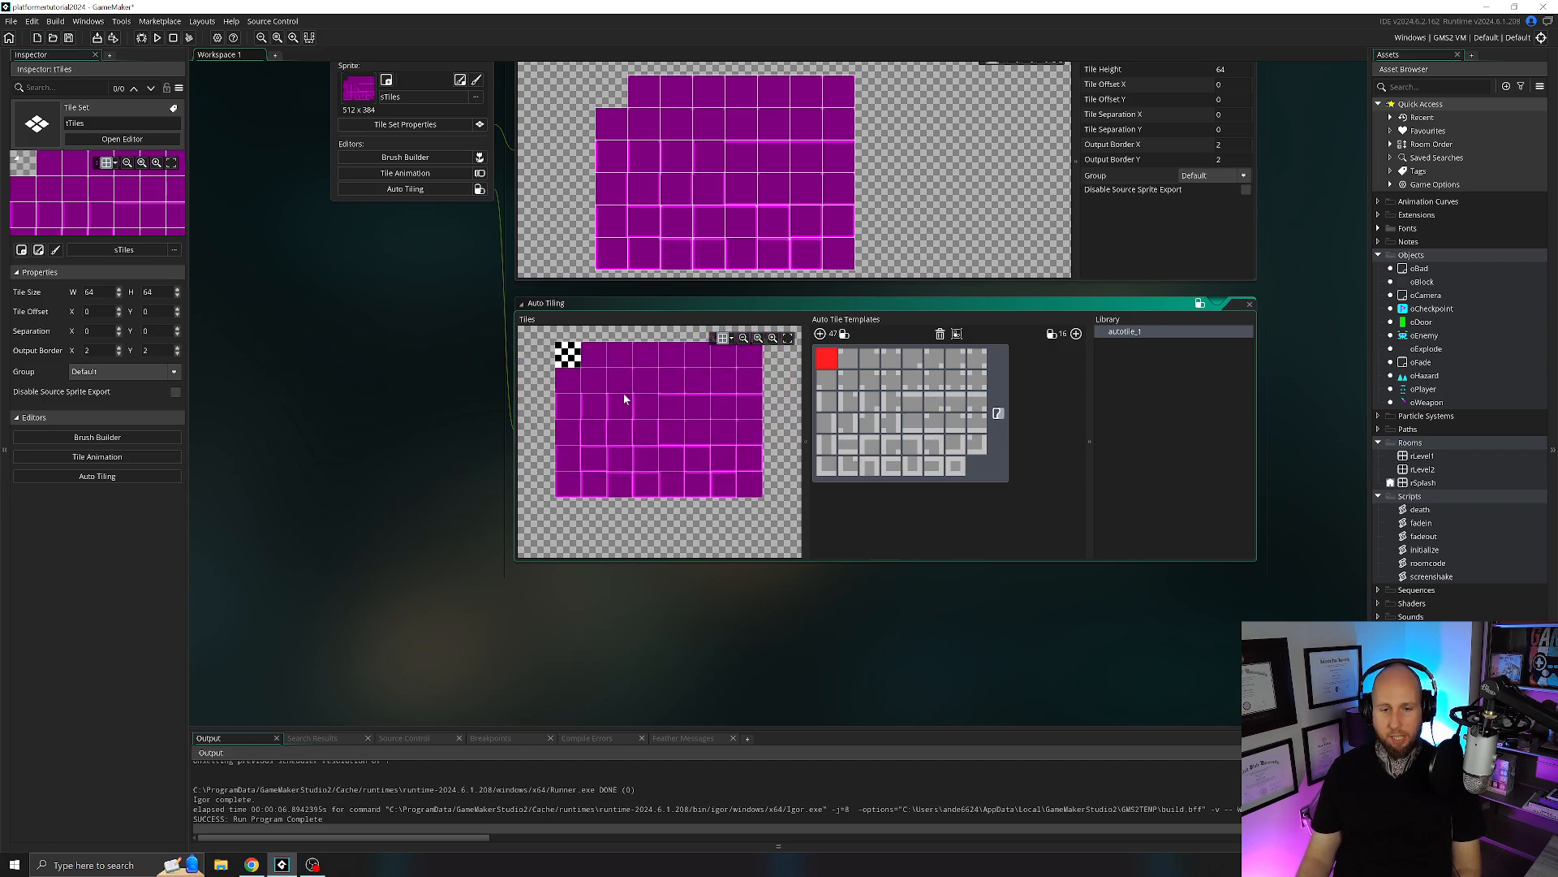
pyautogui.scroll(1, 732, 469)
pyautogui.moveTo(684, 451); pyautogui.dragTo(692, 477, button='middle')
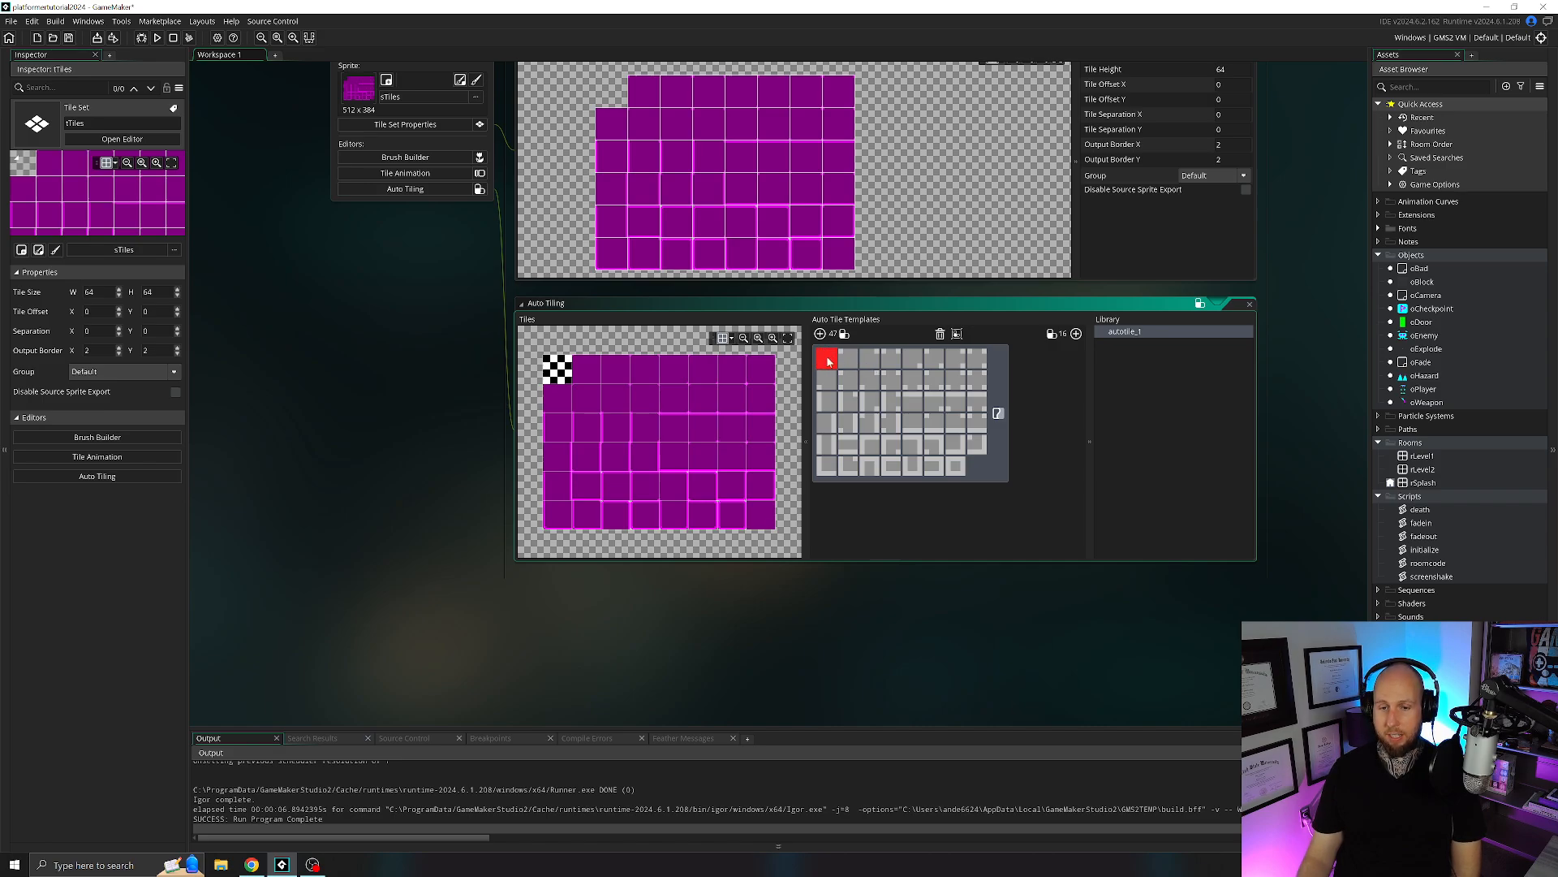
pyautogui.click(765, 521)
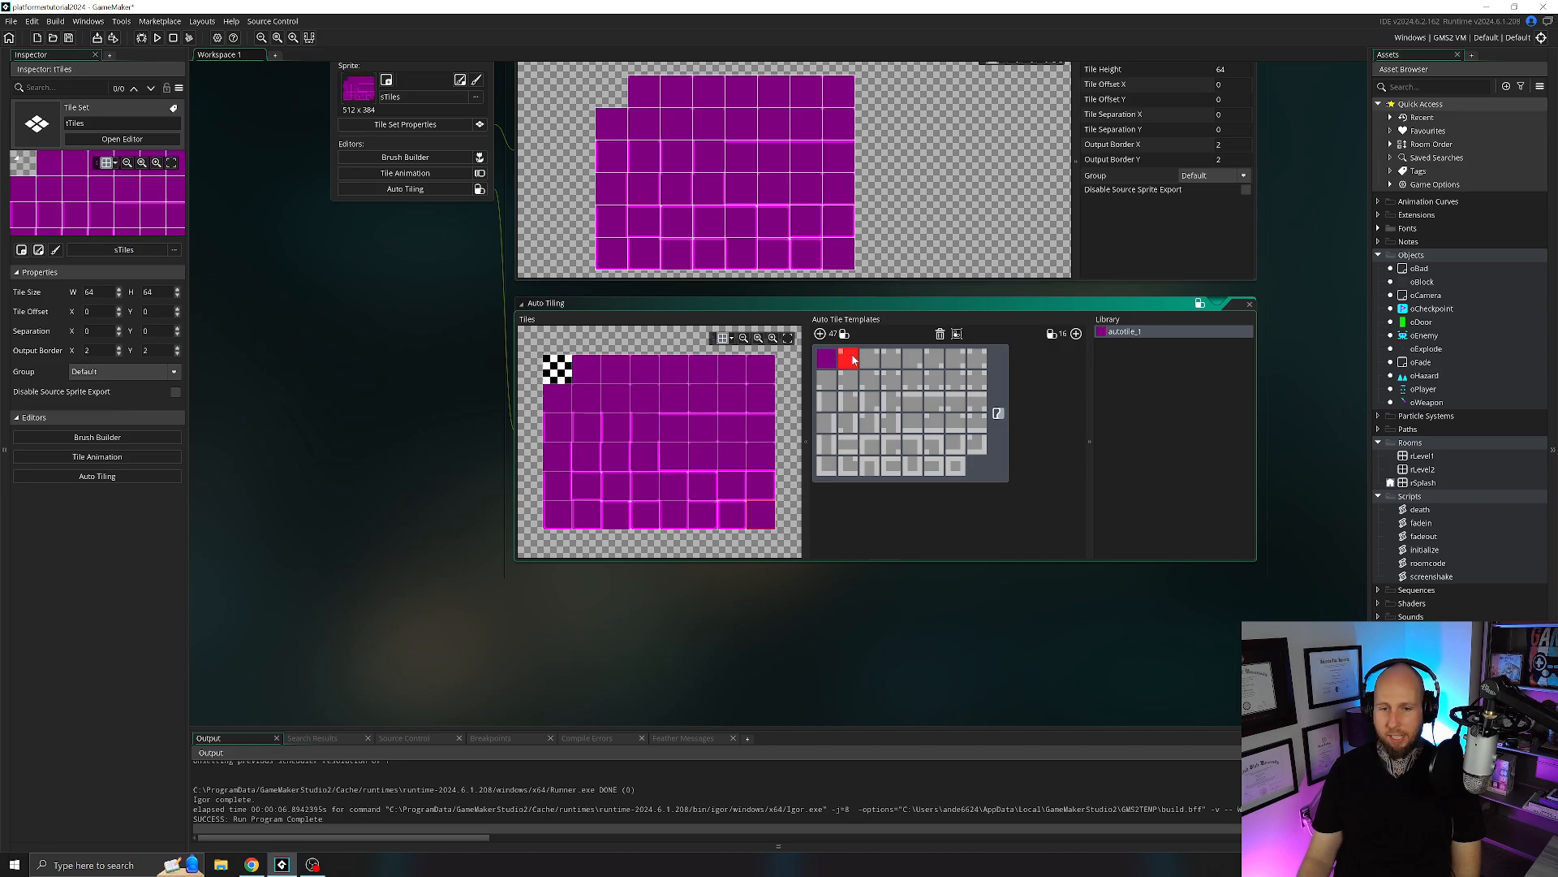
pyautogui.click(586, 368)
pyautogui.click(611, 364)
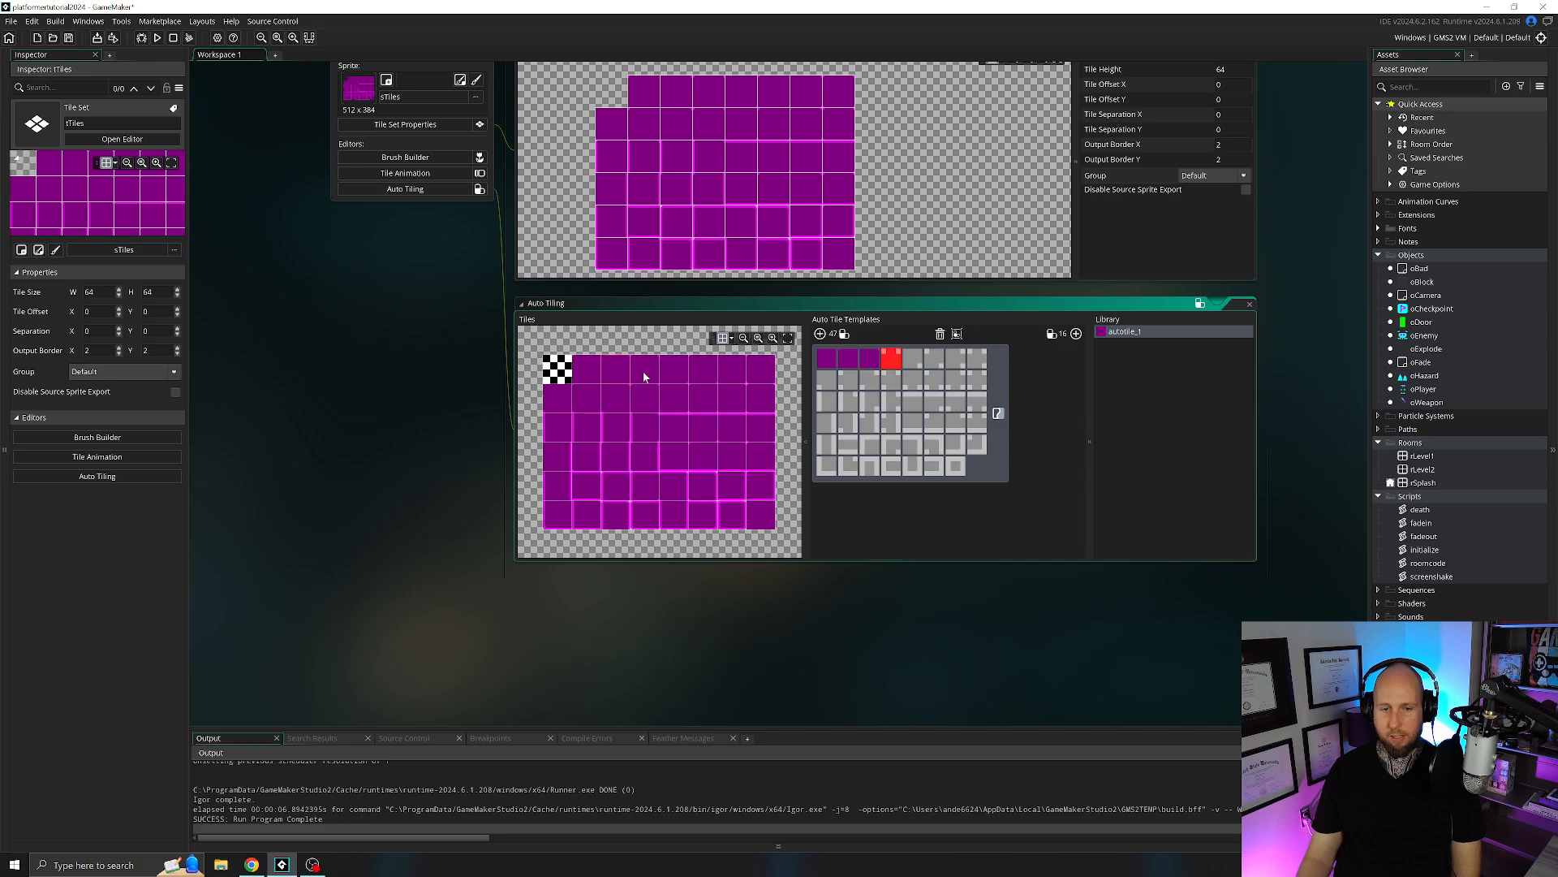
pyautogui.click(643, 371)
pyautogui.click(679, 368)
pyautogui.click(706, 368)
pyautogui.click(732, 370)
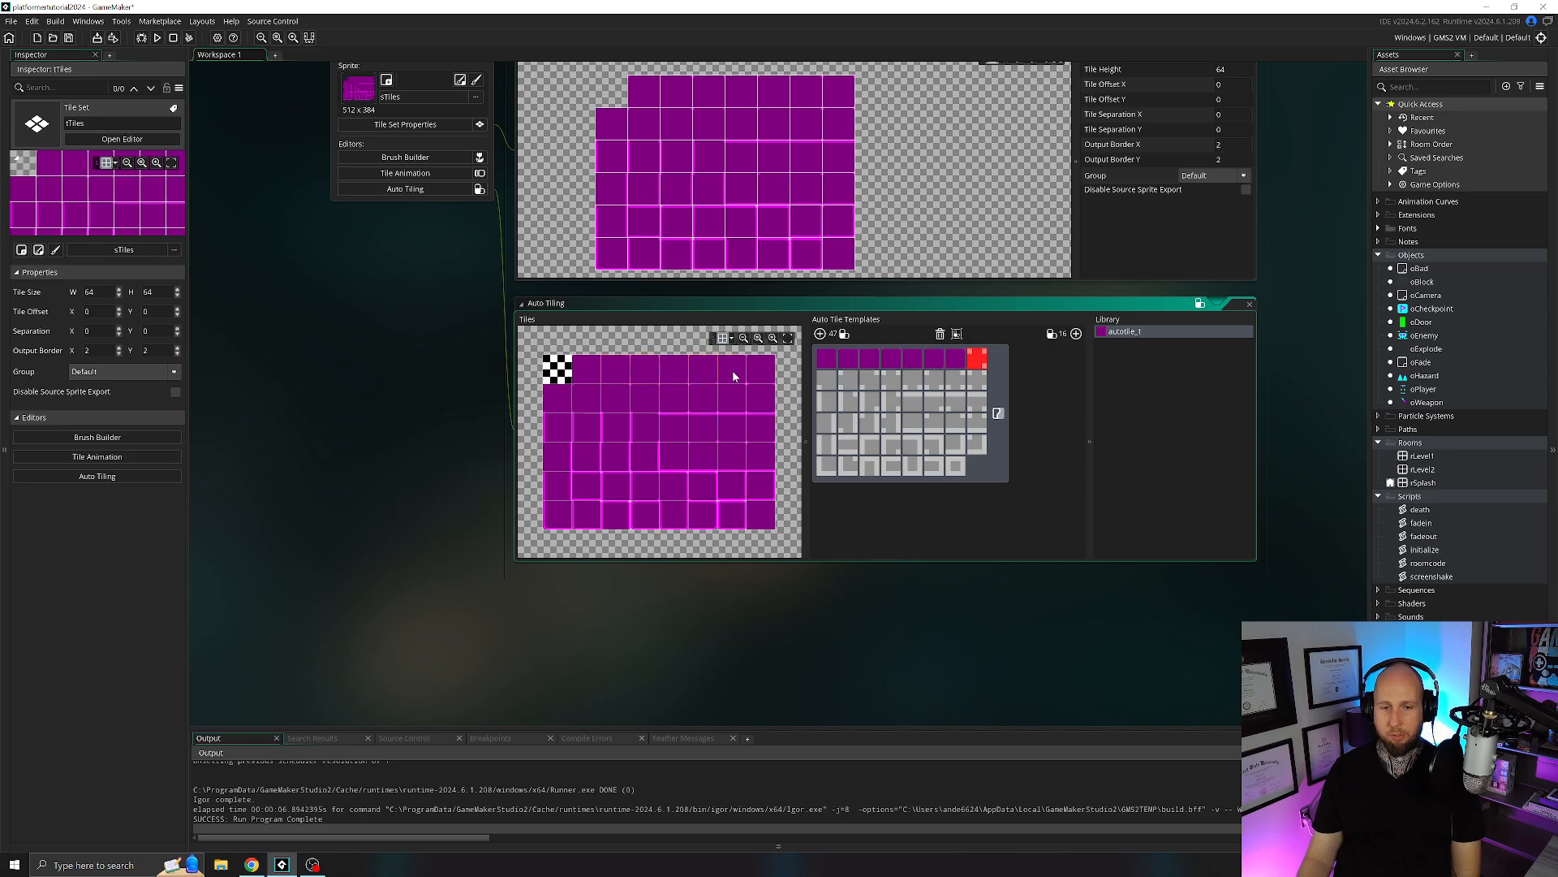
pyautogui.click(761, 375)
pyautogui.click(560, 398)
pyautogui.click(590, 402)
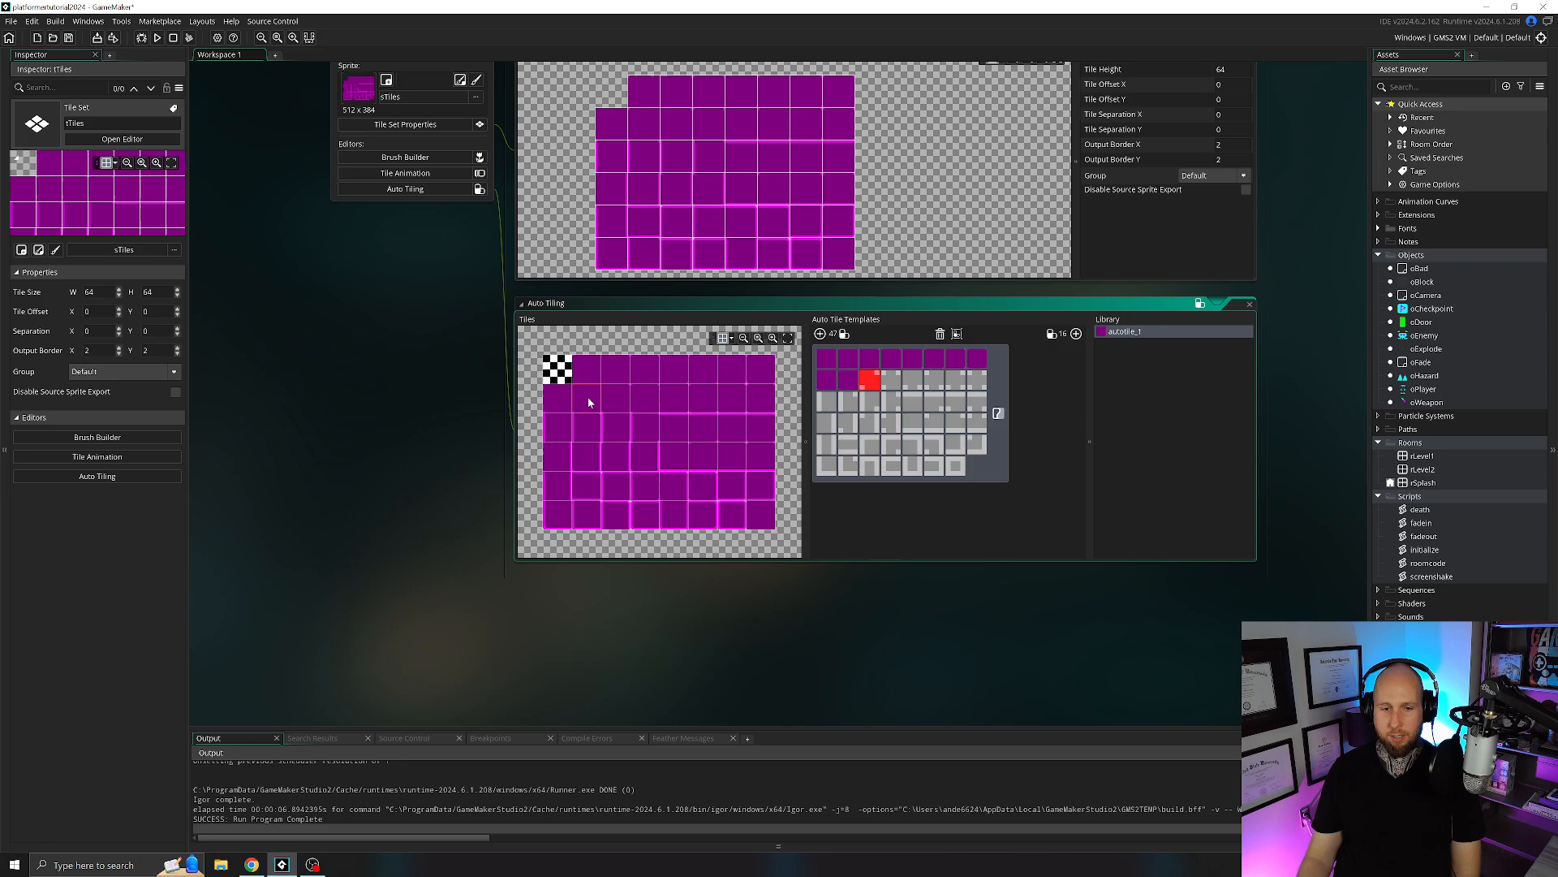
pyautogui.click(613, 398)
pyautogui.click(641, 398)
pyautogui.click(675, 398)
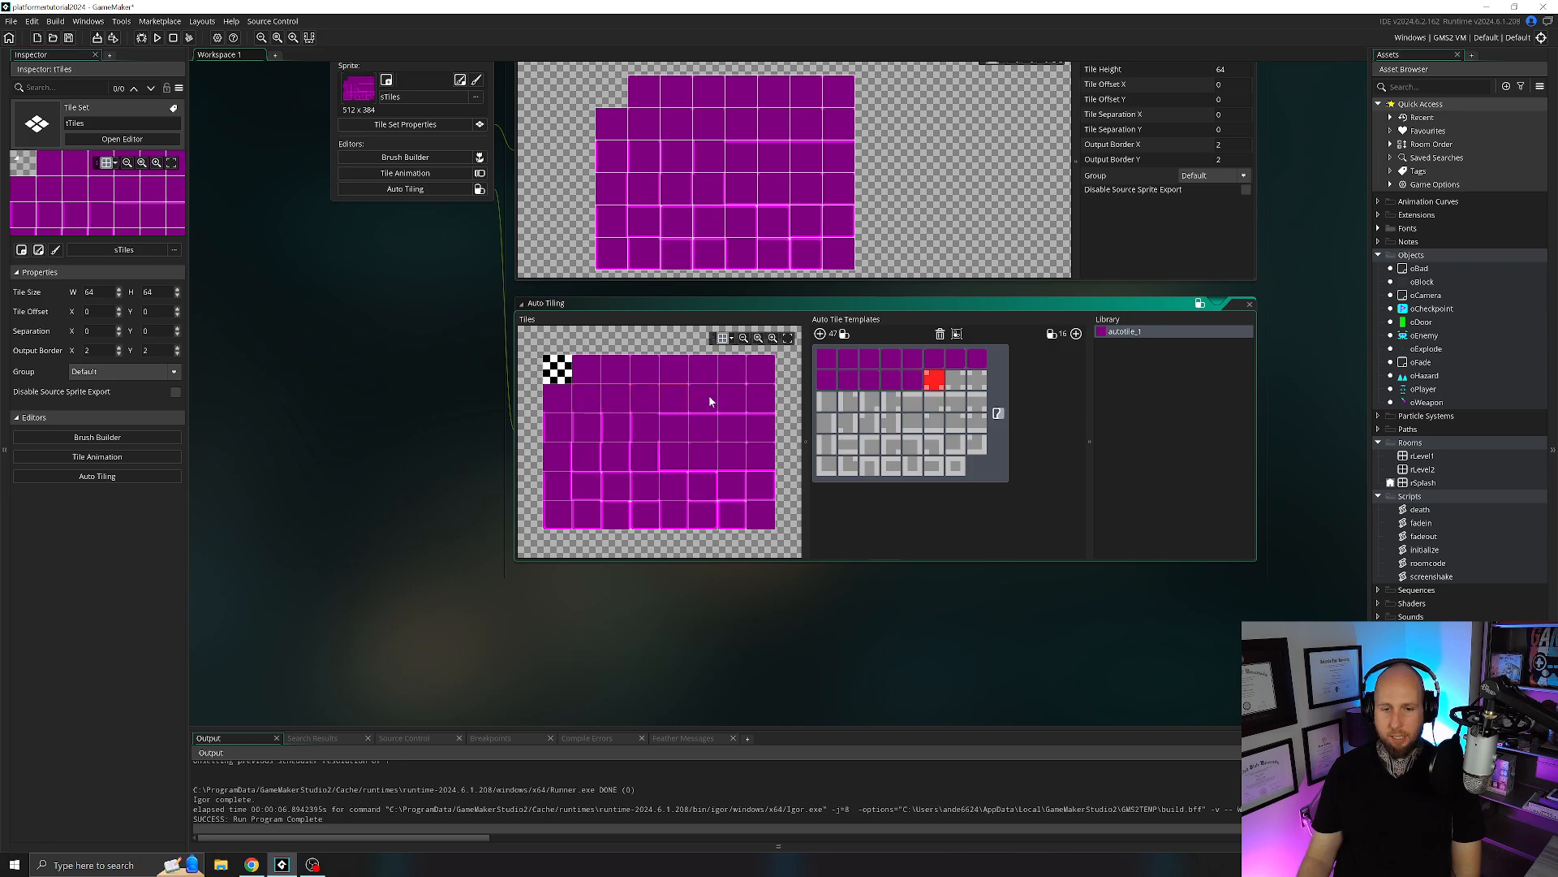
pyautogui.click(706, 397)
pyautogui.click(733, 397)
pyautogui.click(761, 400)
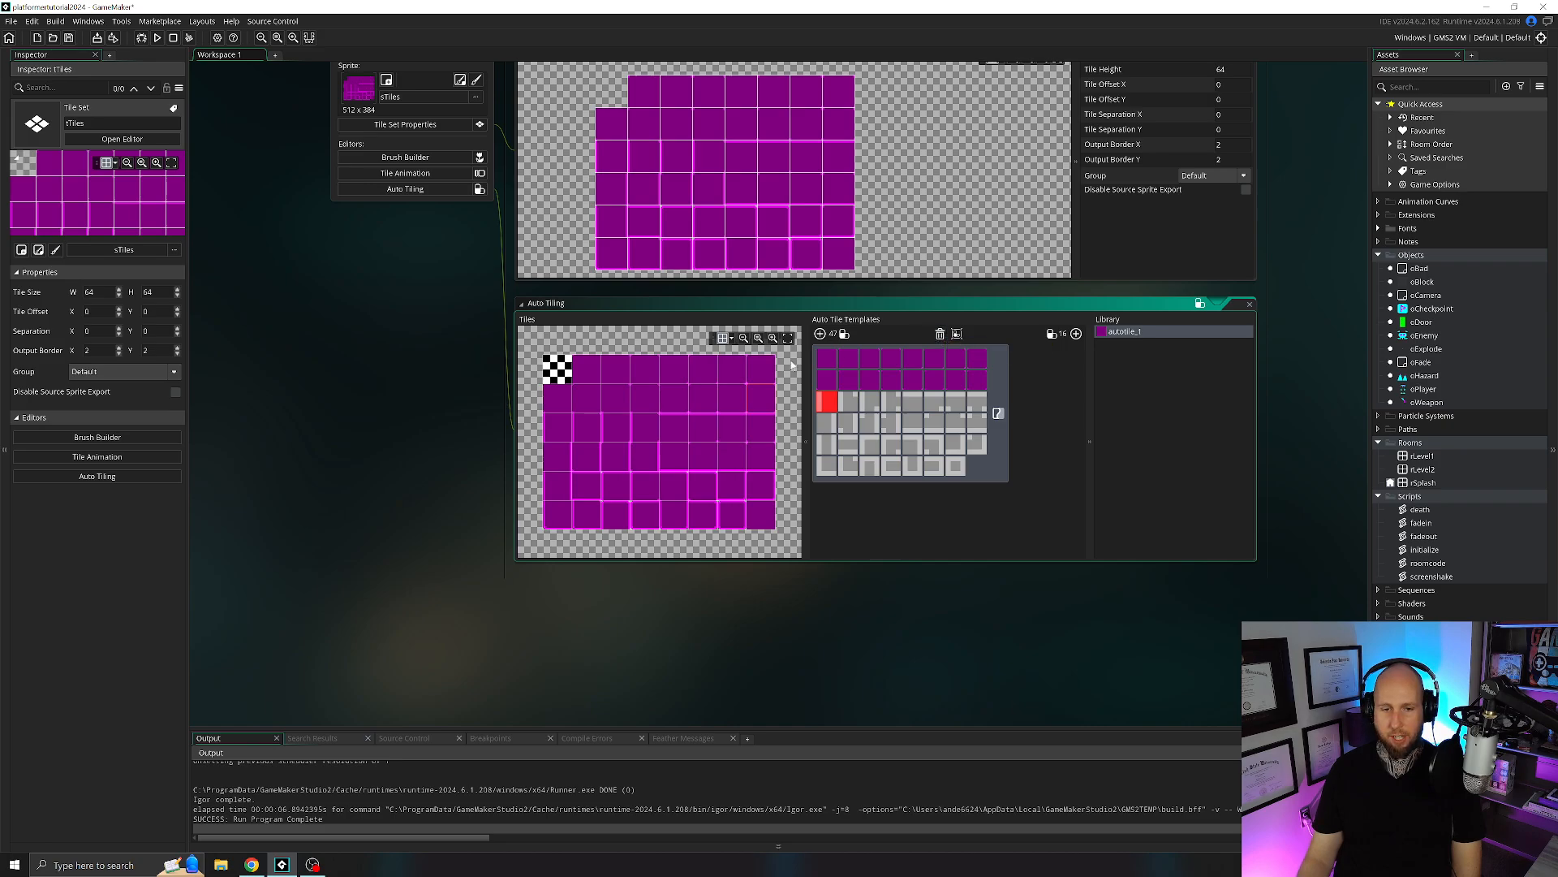
pyautogui.click(568, 436)
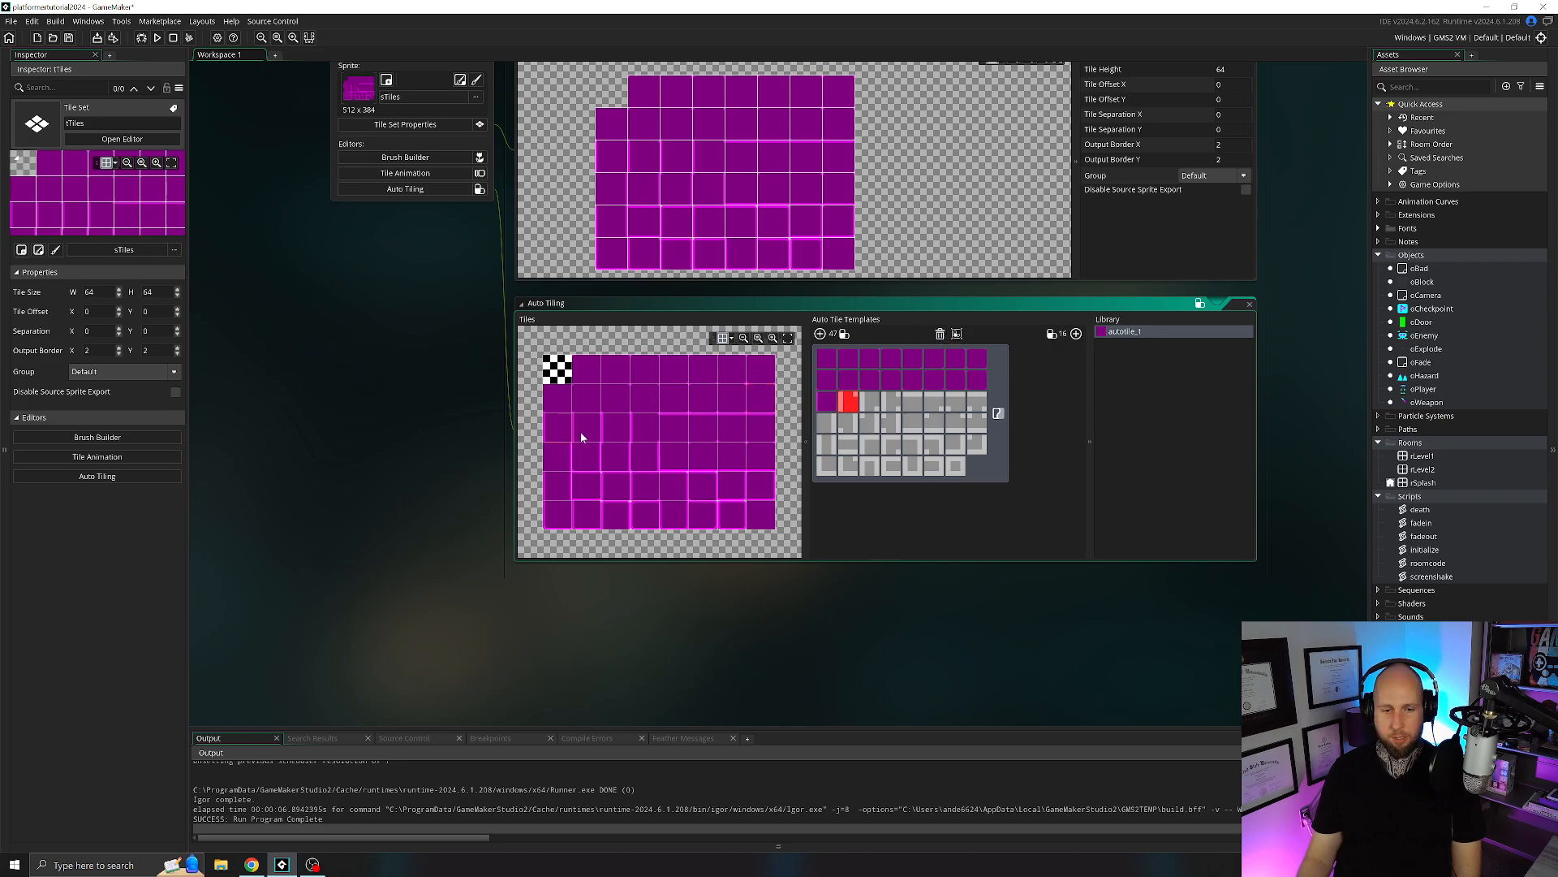
pyautogui.click(589, 434)
pyautogui.click(619, 430)
pyautogui.click(654, 431)
pyautogui.click(680, 428)
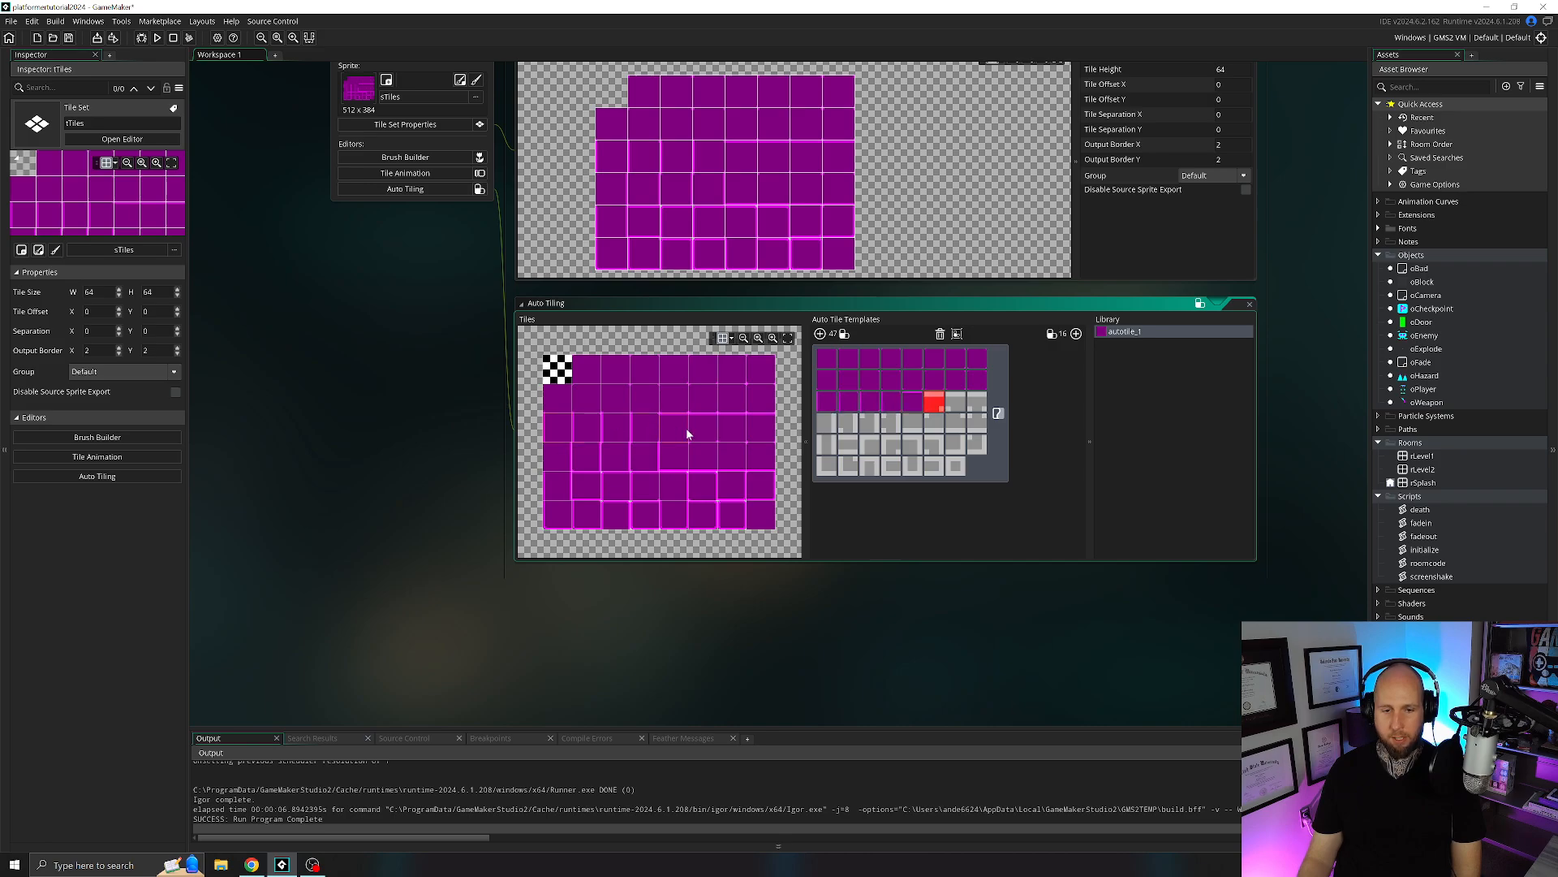
pyautogui.click(704, 428)
pyautogui.click(732, 427)
pyautogui.click(759, 424)
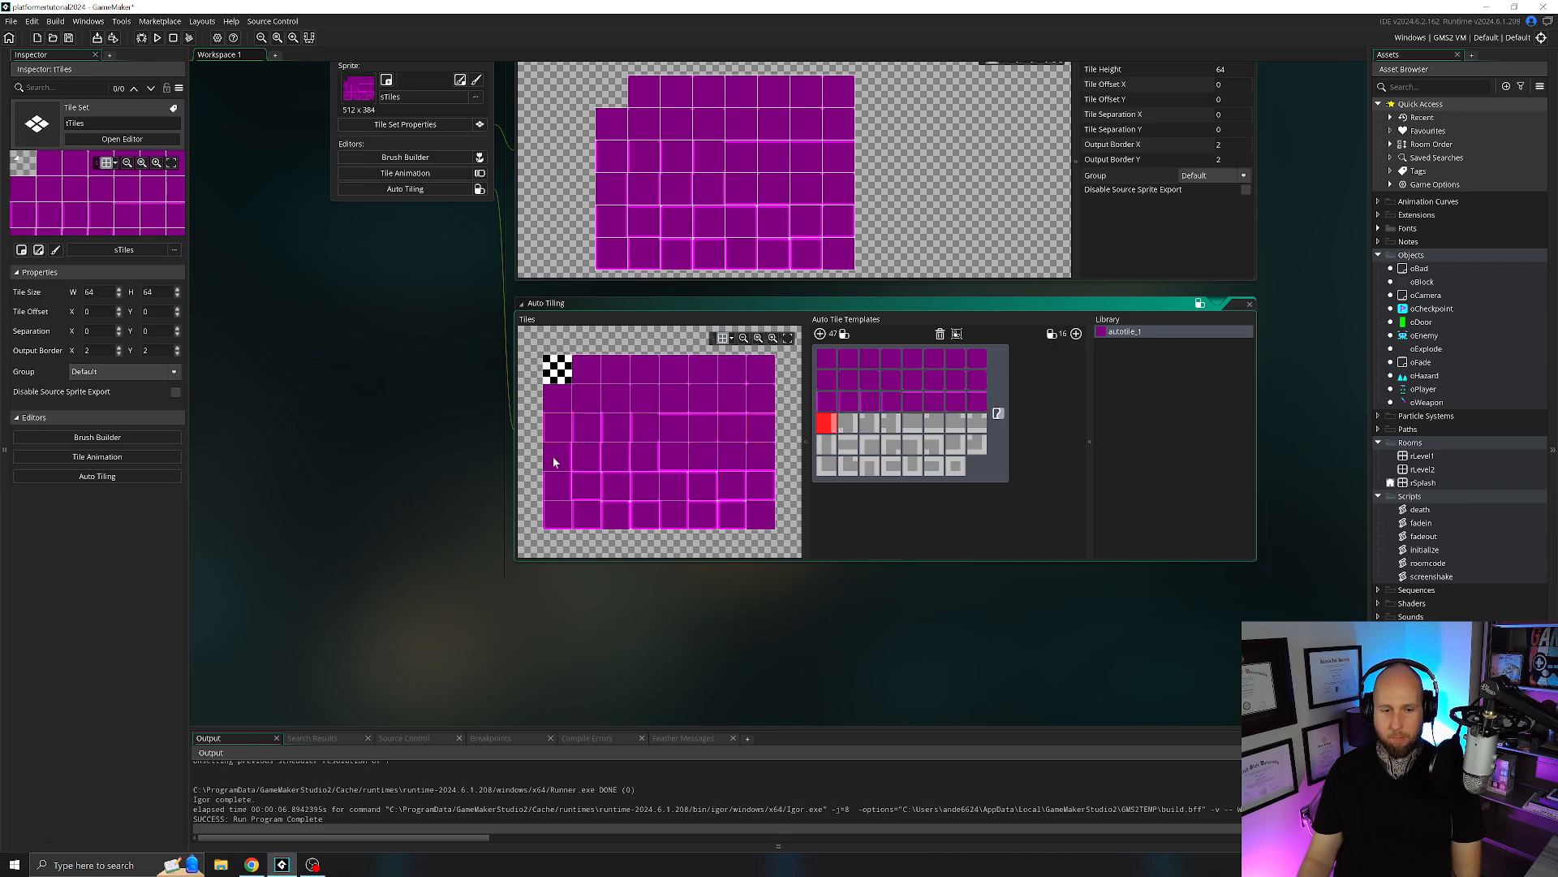
pyautogui.click(555, 462)
pyautogui.click(587, 454)
pyautogui.click(617, 455)
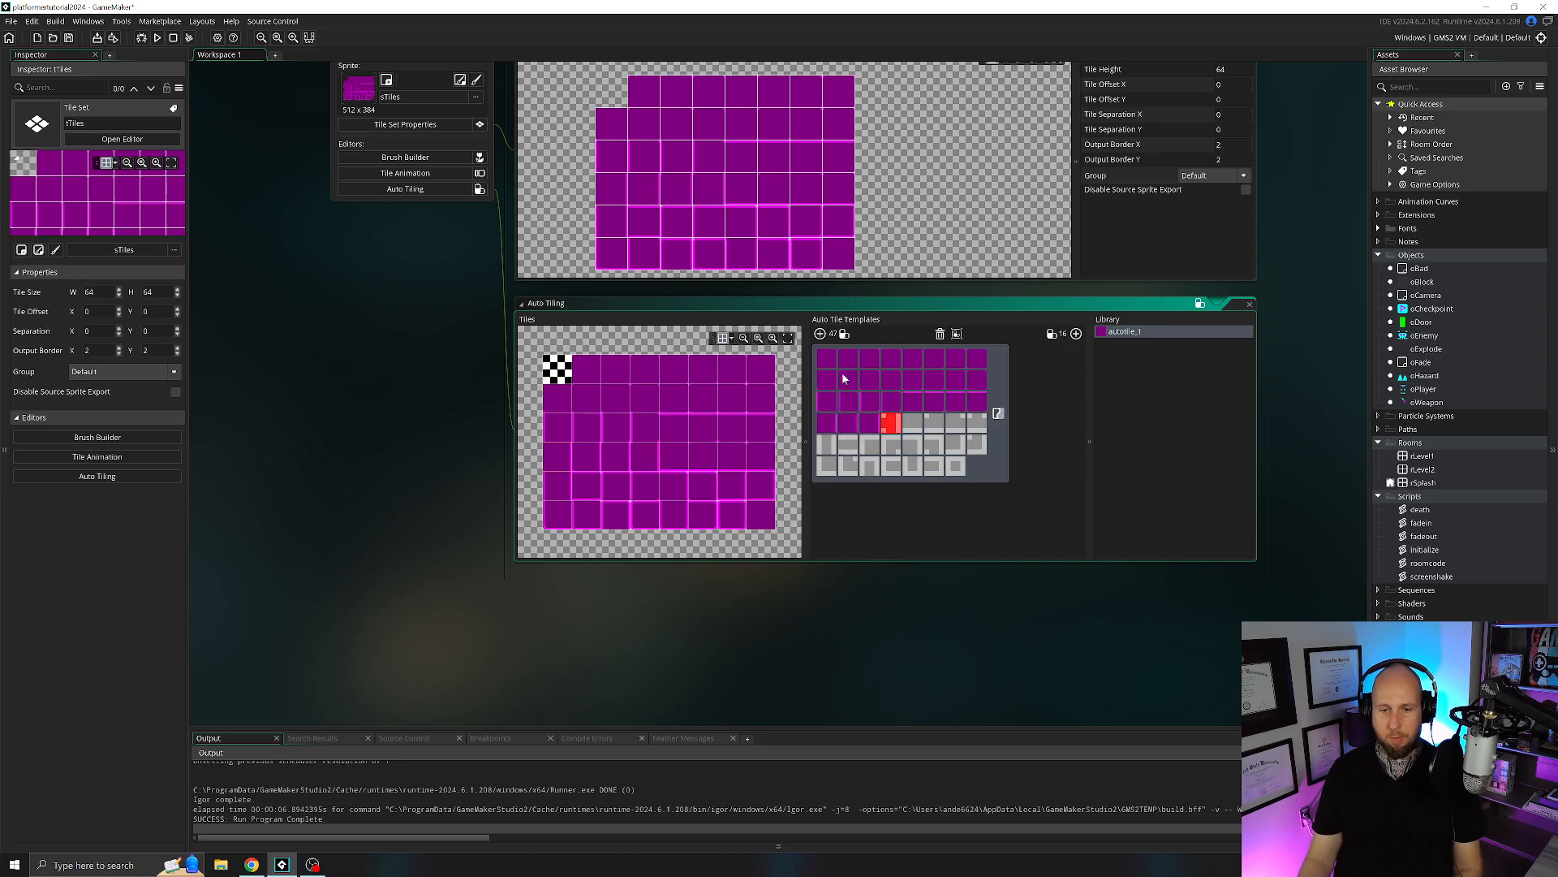
# Replace the partly filled auto tile template with a fresh 47-tile template and assign a tile to its first slot.
pyautogui.click(940, 333)
pyautogui.click(820, 334)
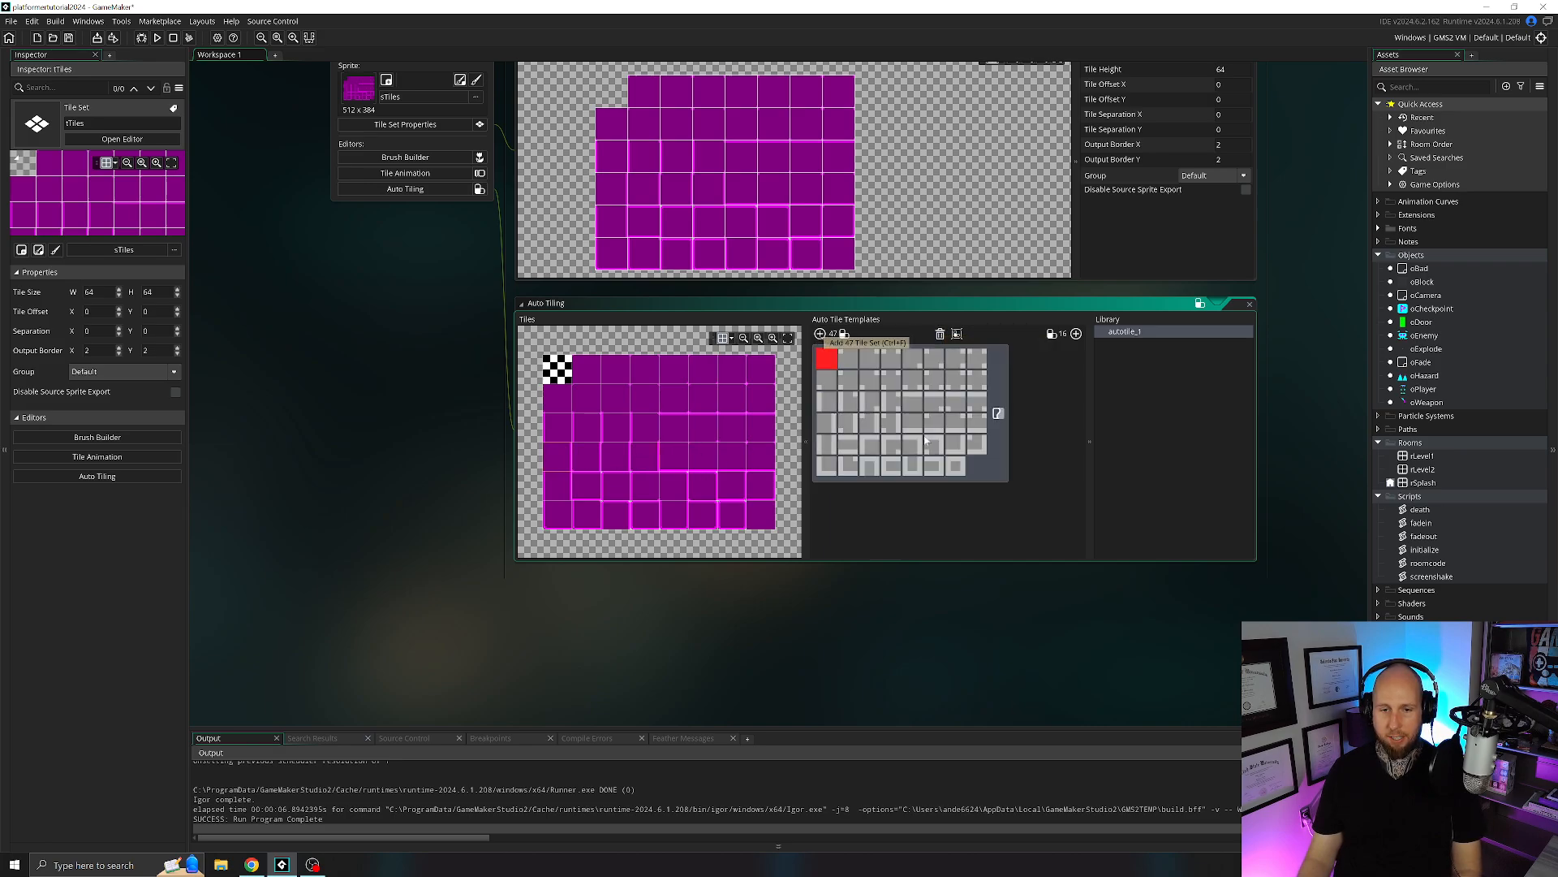
pyautogui.click(618, 439)
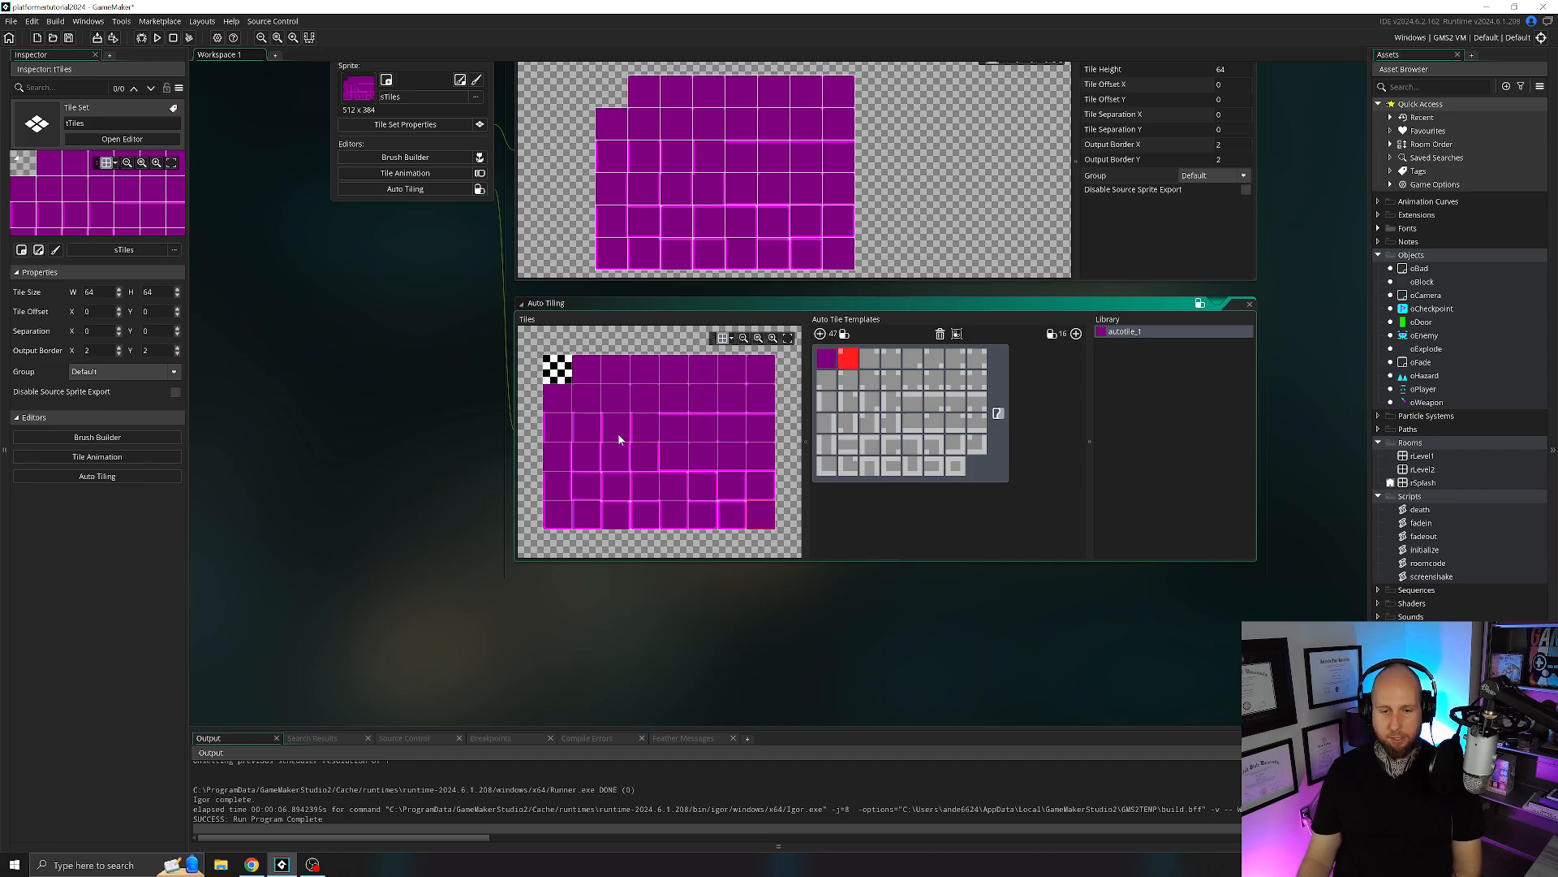
# Fill the rest of the template's first row with the second to eighth tiles of the tile sheet's top row, in order.
pyautogui.click(615, 369)
pyautogui.click(644, 369)
pyautogui.click(673, 369)
pyautogui.click(705, 370)
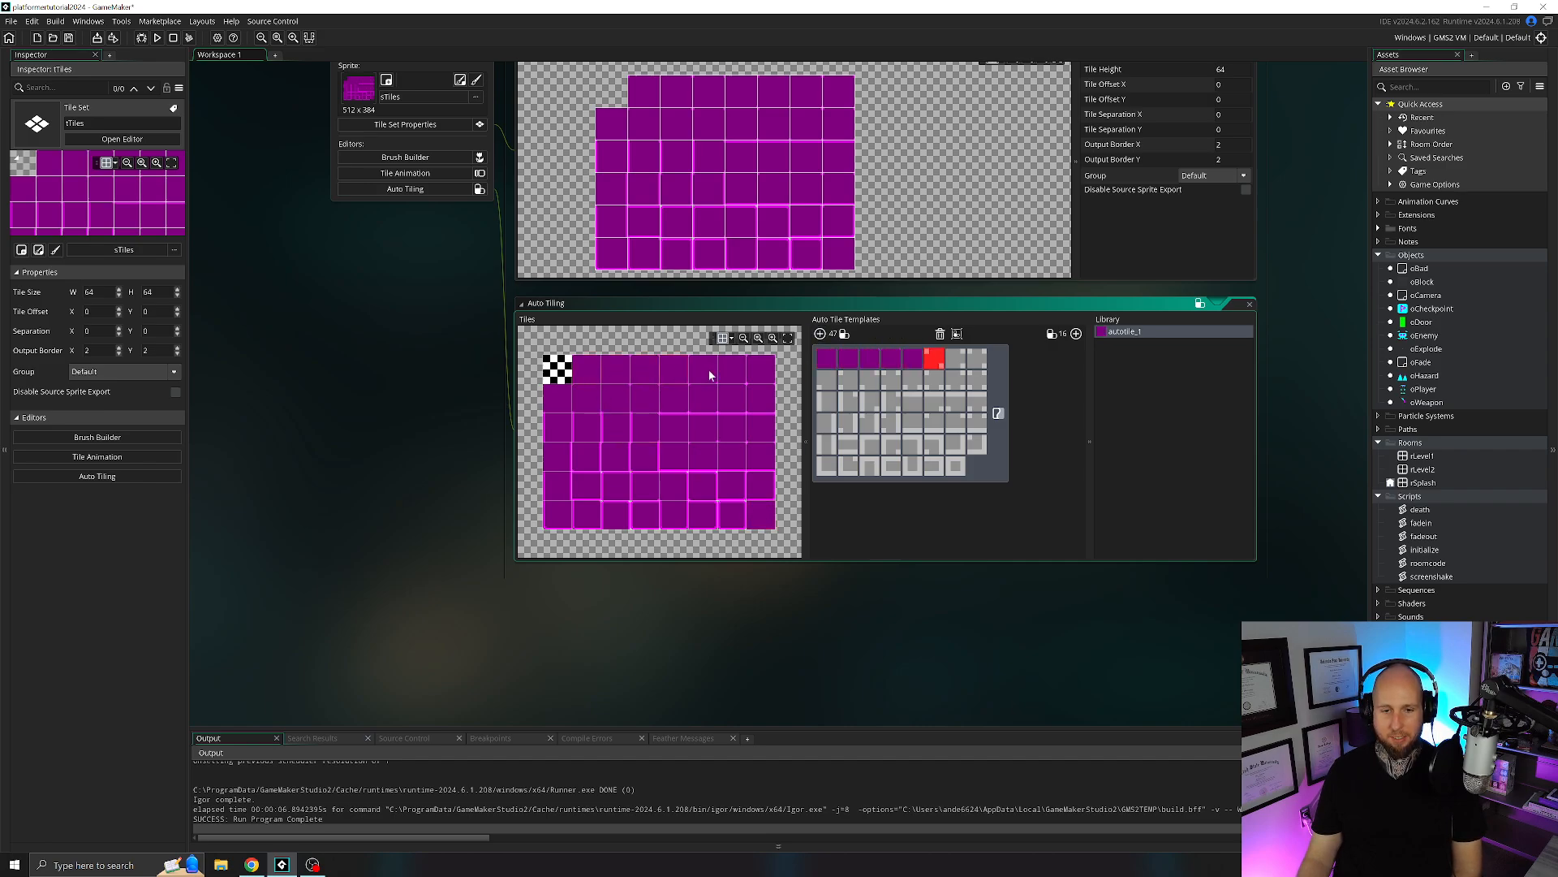
pyautogui.click(733, 371)
pyautogui.click(734, 369)
pyautogui.click(759, 370)
# Fill the template's second row with the eight tiles of the tile sheet's second row, in order.
pyautogui.click(560, 398)
pyautogui.click(591, 398)
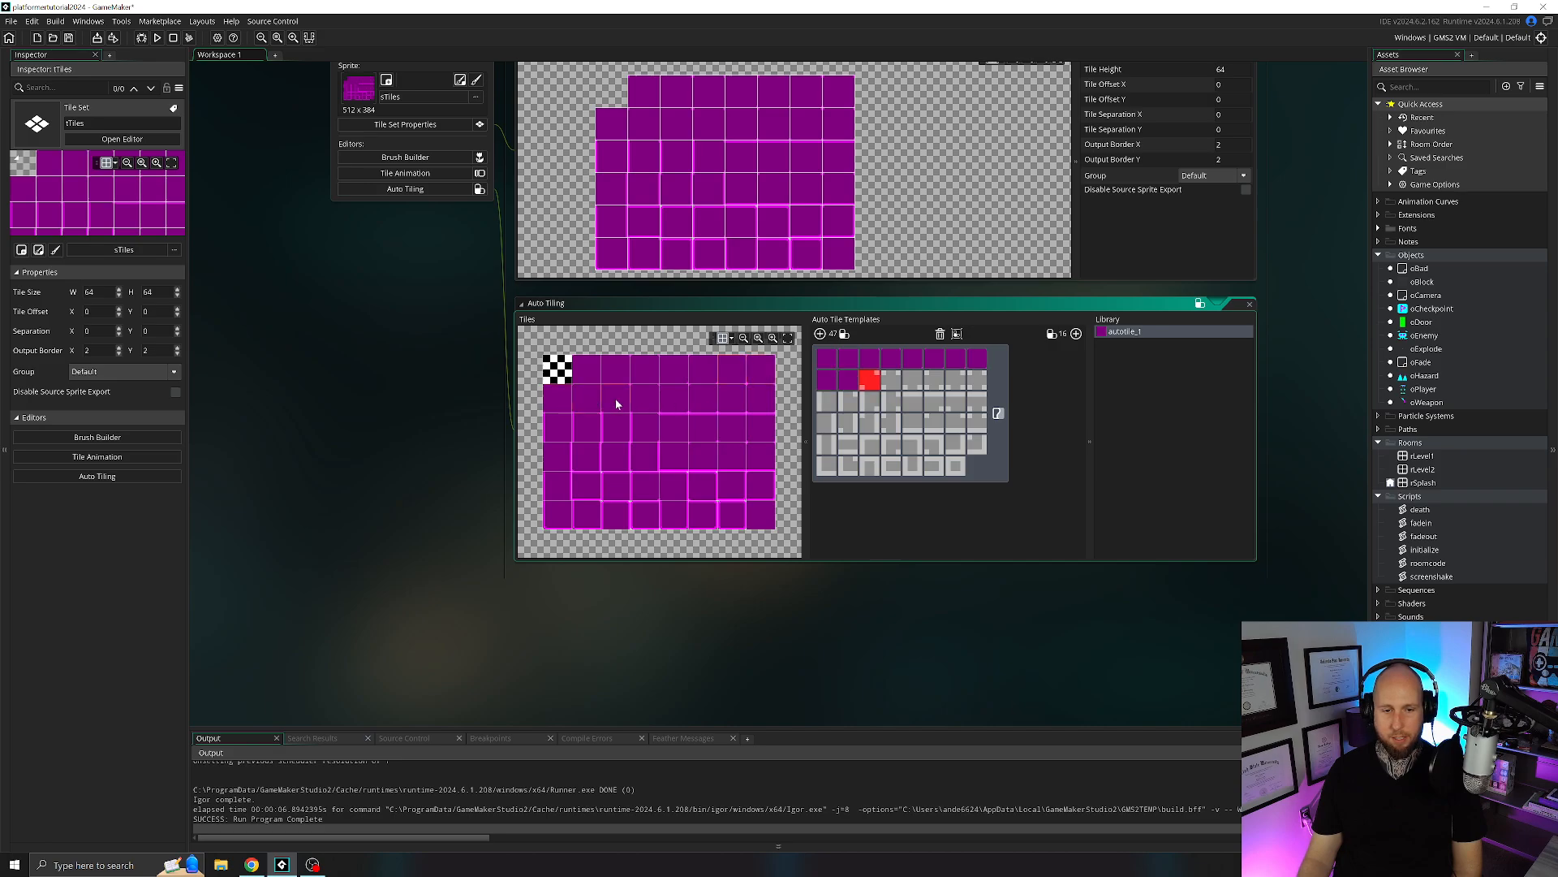
pyautogui.click(619, 399)
pyautogui.click(646, 398)
pyautogui.click(675, 401)
pyautogui.click(703, 400)
pyautogui.click(733, 400)
pyautogui.click(761, 401)
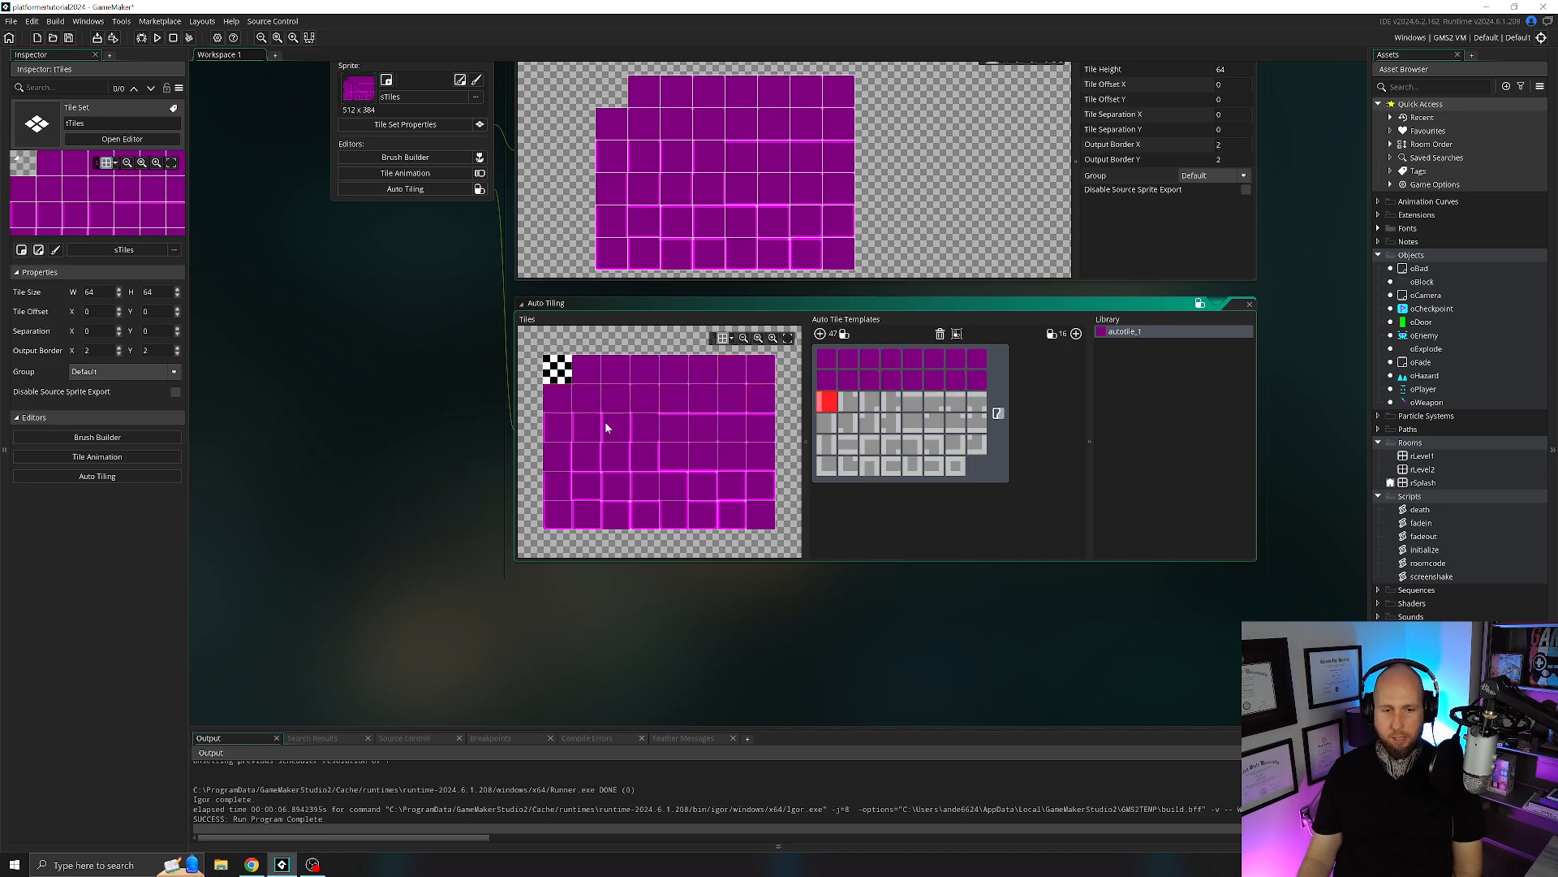
# Fill the template's third row with the eight tiles of the tile sheet's third row, in order.
pyautogui.click(573, 436)
pyautogui.click(607, 430)
pyautogui.click(646, 432)
pyautogui.click(674, 431)
pyautogui.click(699, 432)
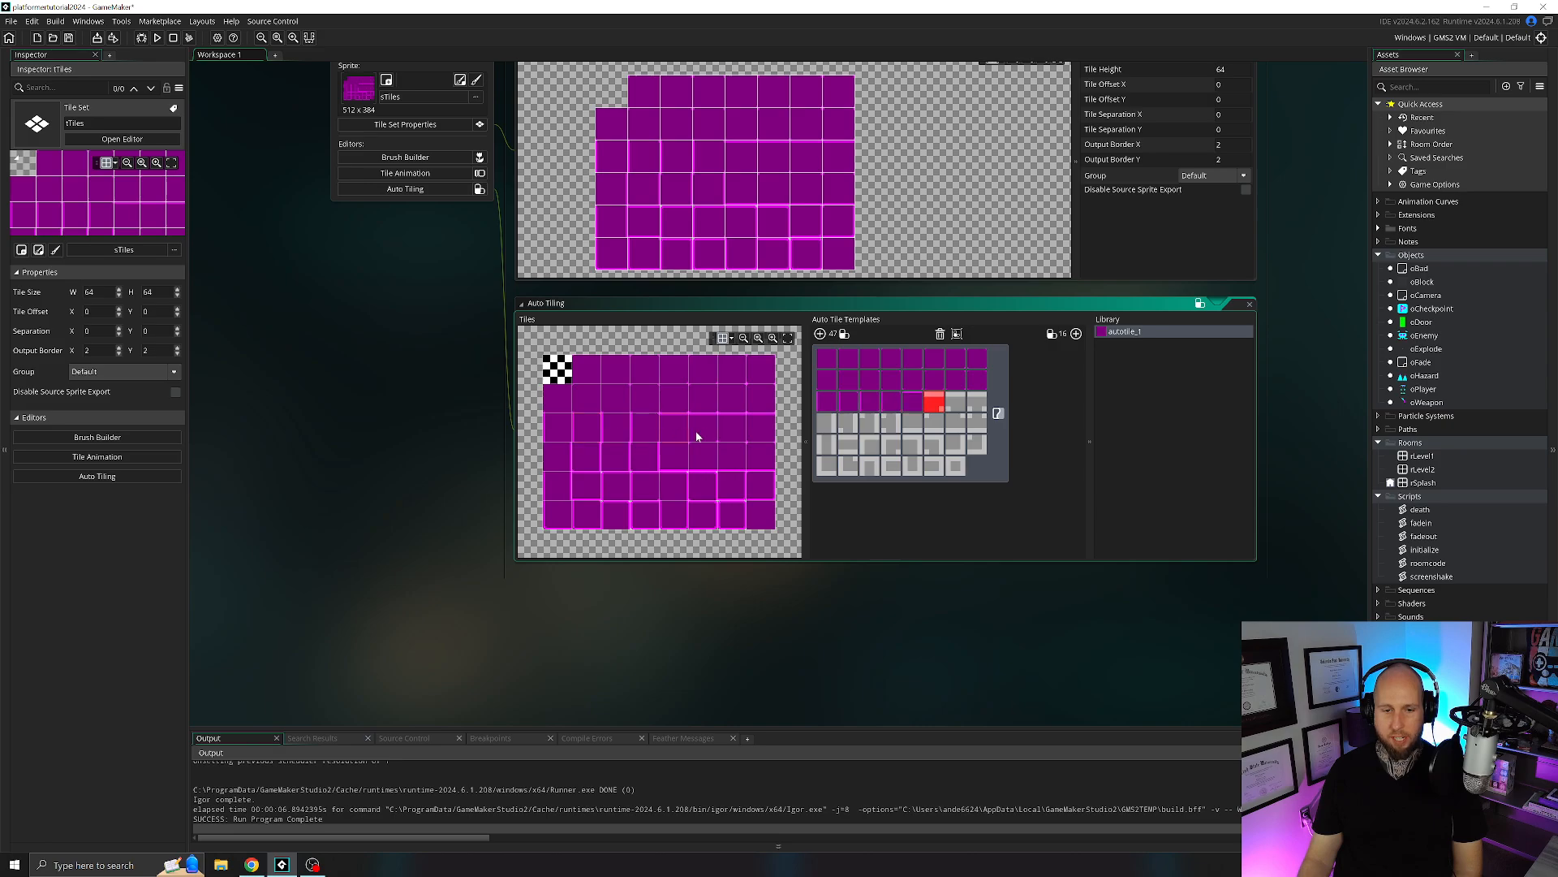
pyautogui.click(733, 428)
pyautogui.click(736, 432)
pyautogui.click(761, 431)
# Fill the template's fourth row with the eight tiles of the tile sheet's fourth row, in order.
pyautogui.click(555, 455)
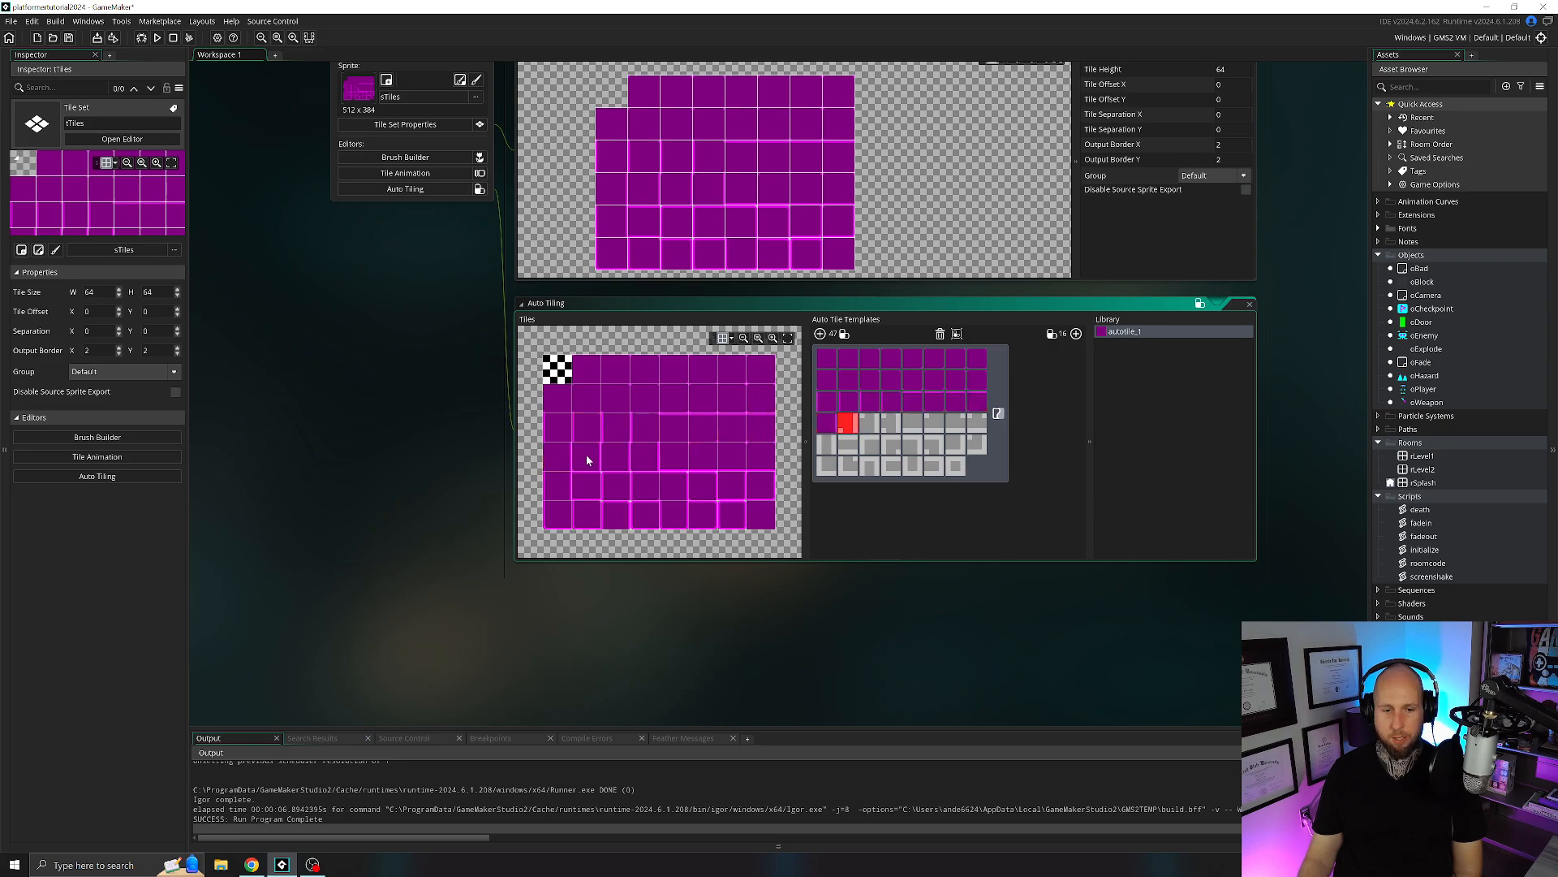
pyautogui.click(591, 456)
pyautogui.click(610, 459)
pyautogui.click(643, 456)
pyautogui.click(673, 453)
pyautogui.click(709, 461)
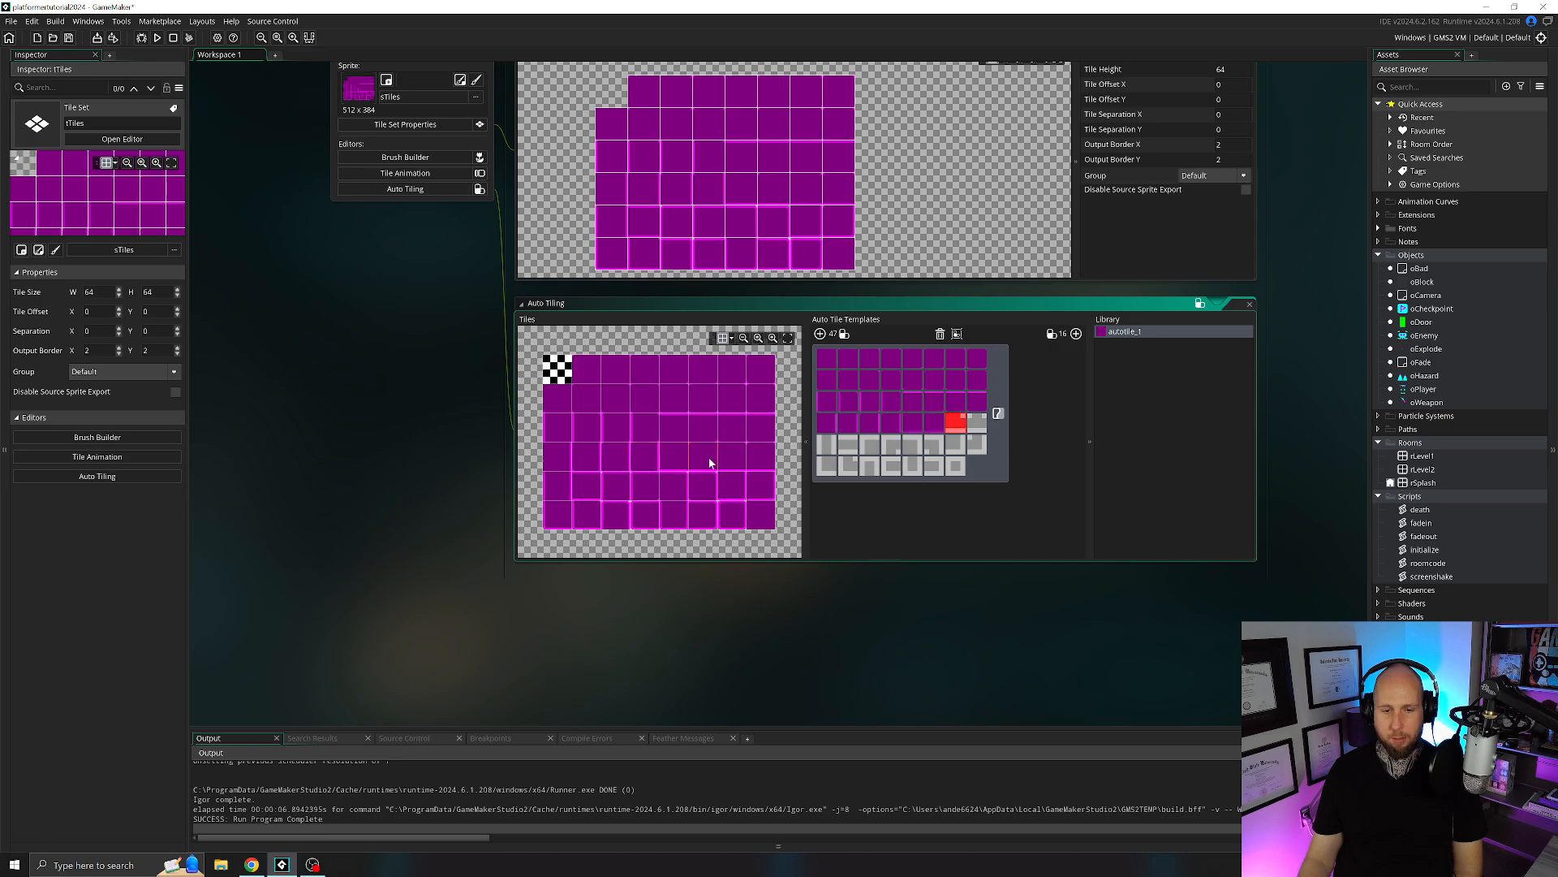
pyautogui.click(738, 460)
pyautogui.click(757, 461)
# Fill the template's fifth row with the eight tiles of the tile sheet's fifth row, in order.
pyautogui.click(588, 491)
pyautogui.click(615, 491)
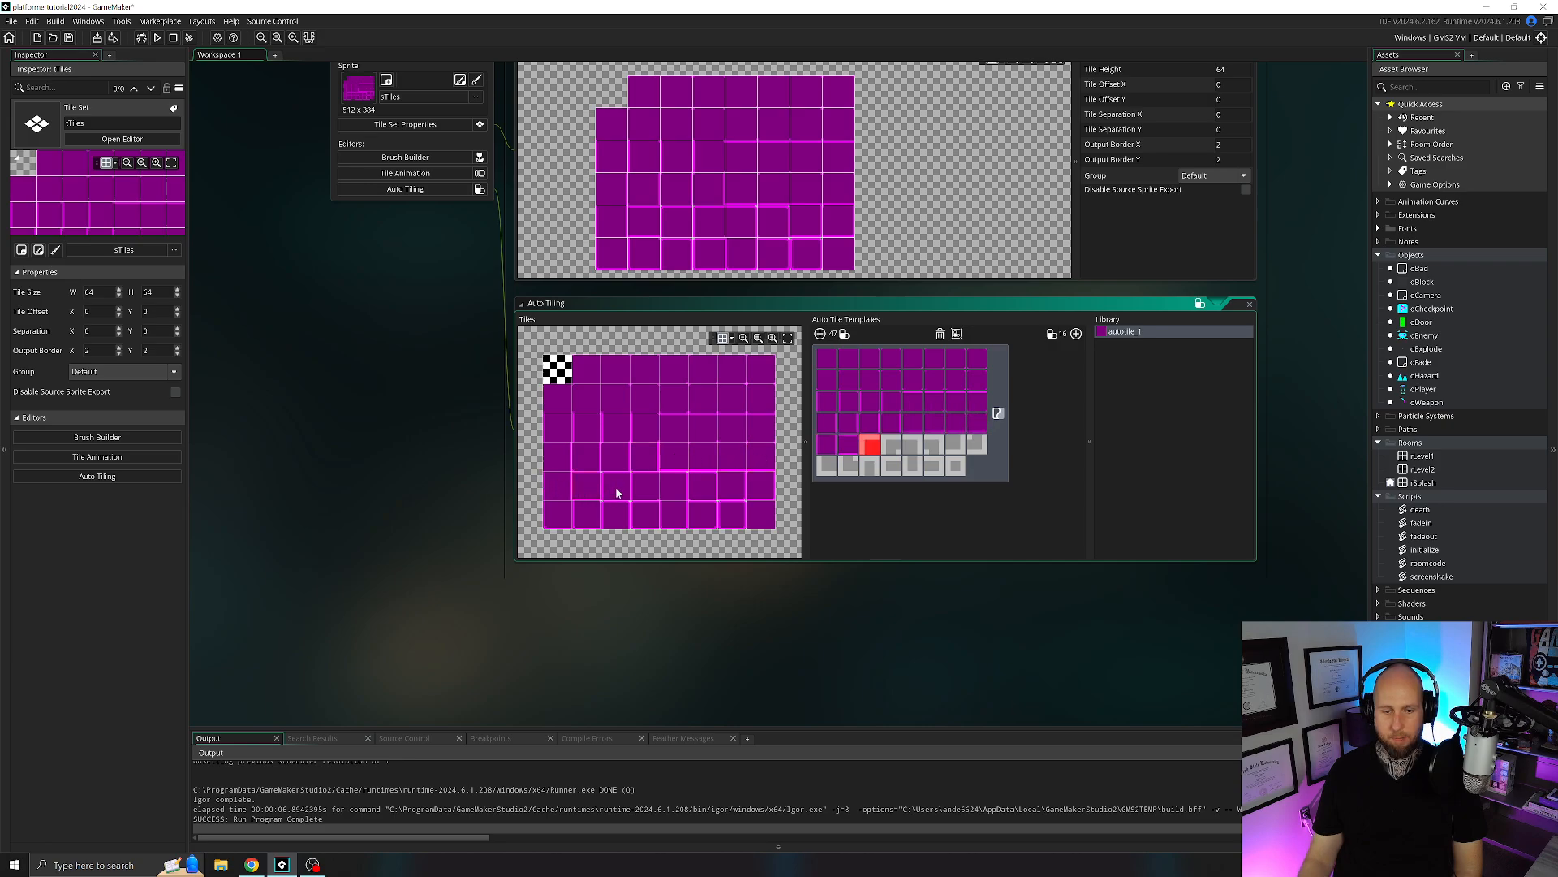
pyautogui.click(645, 493)
pyautogui.click(671, 487)
pyautogui.click(698, 489)
pyautogui.click(726, 490)
pyautogui.click(741, 492)
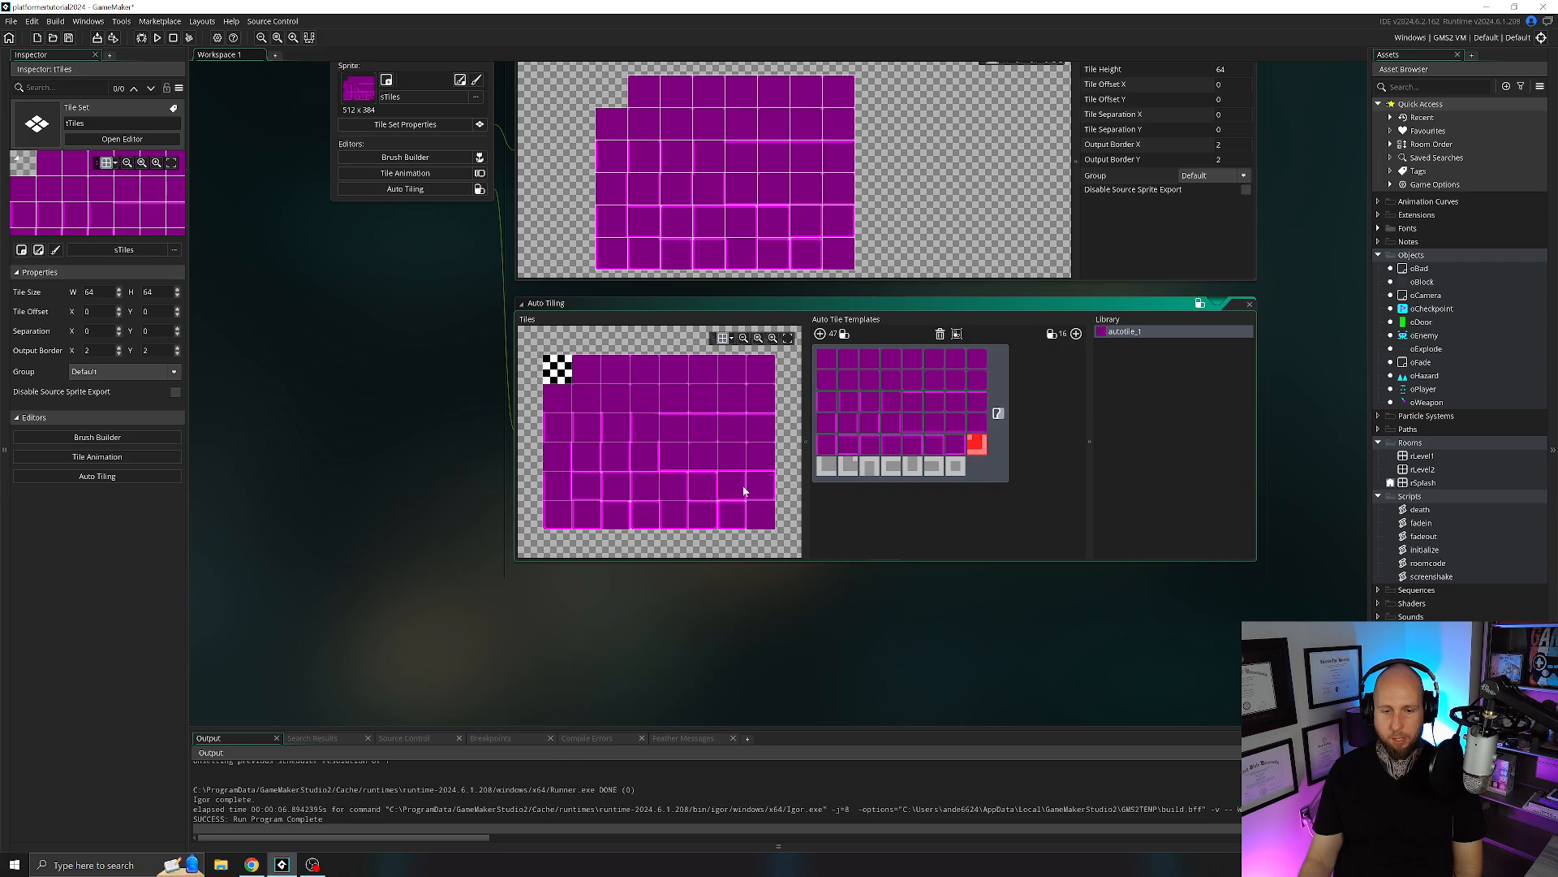
pyautogui.click(591, 504)
# Complete the template's last row with the first seven tiles of the tile sheet's bottom row, in order.
pyautogui.click(560, 516)
pyautogui.click(588, 518)
pyautogui.click(617, 519)
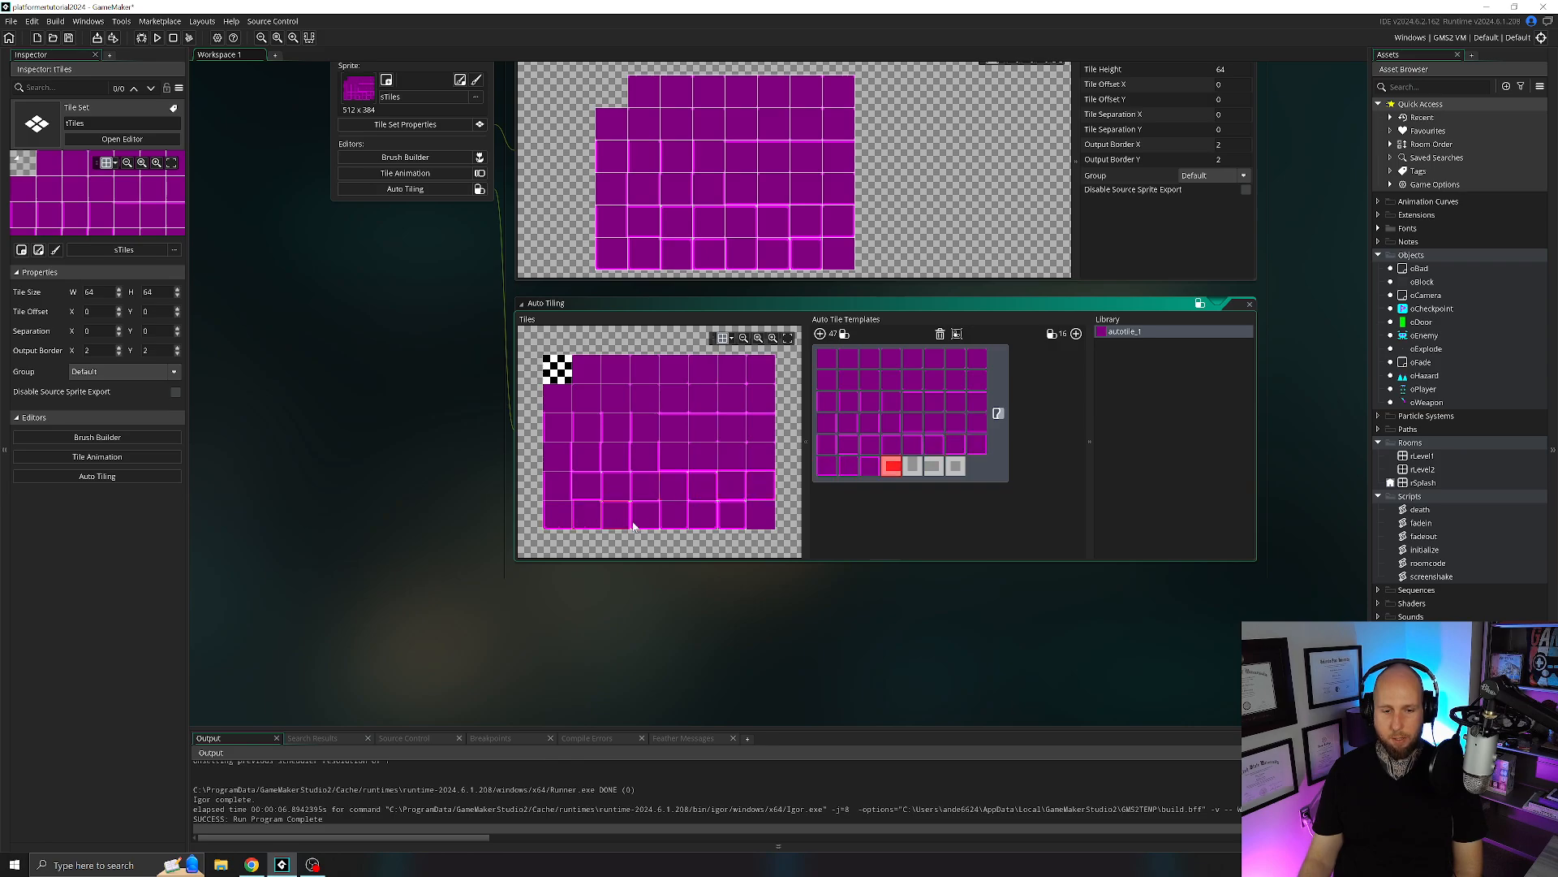
pyautogui.click(650, 521)
pyautogui.click(690, 520)
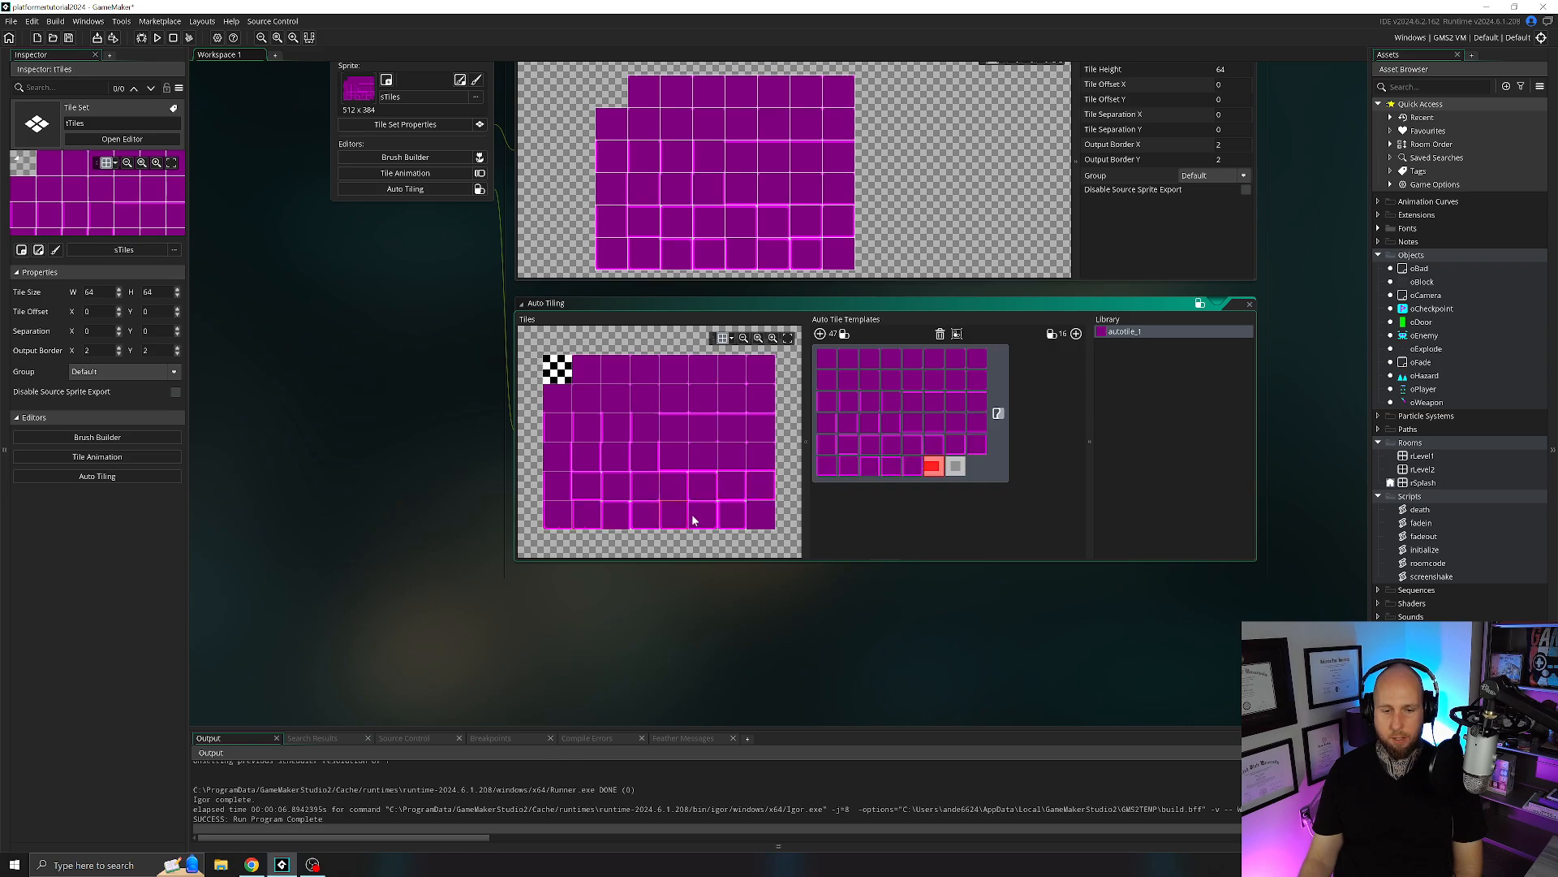
pyautogui.click(738, 525)
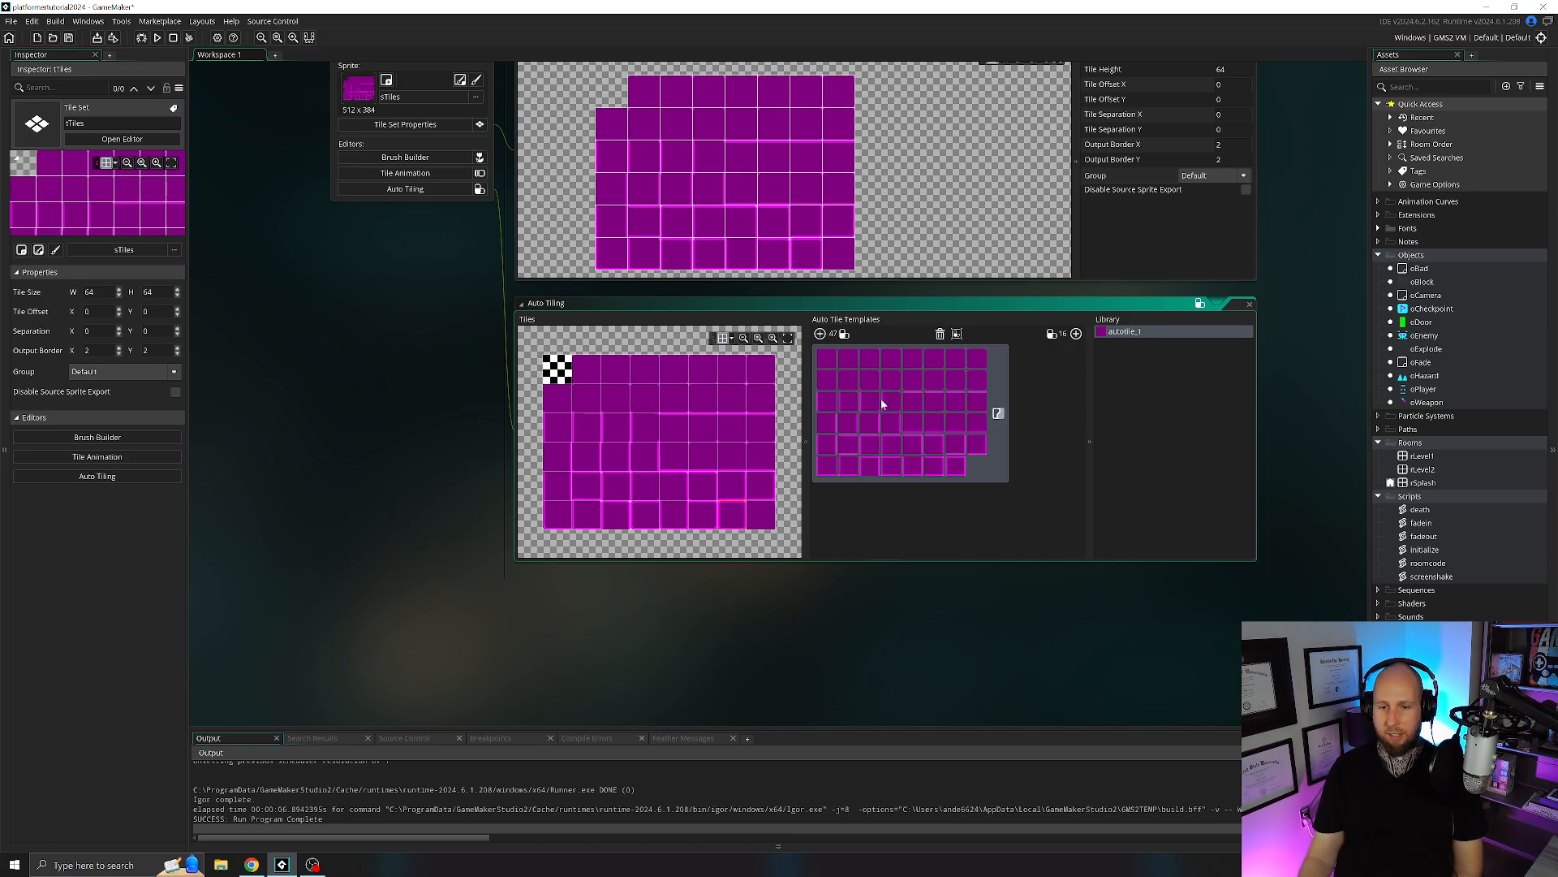
# Rename the auto tile library entry to AutoTile and close the tTiles tile set editors.
pyautogui.doubleClick(1134, 333)
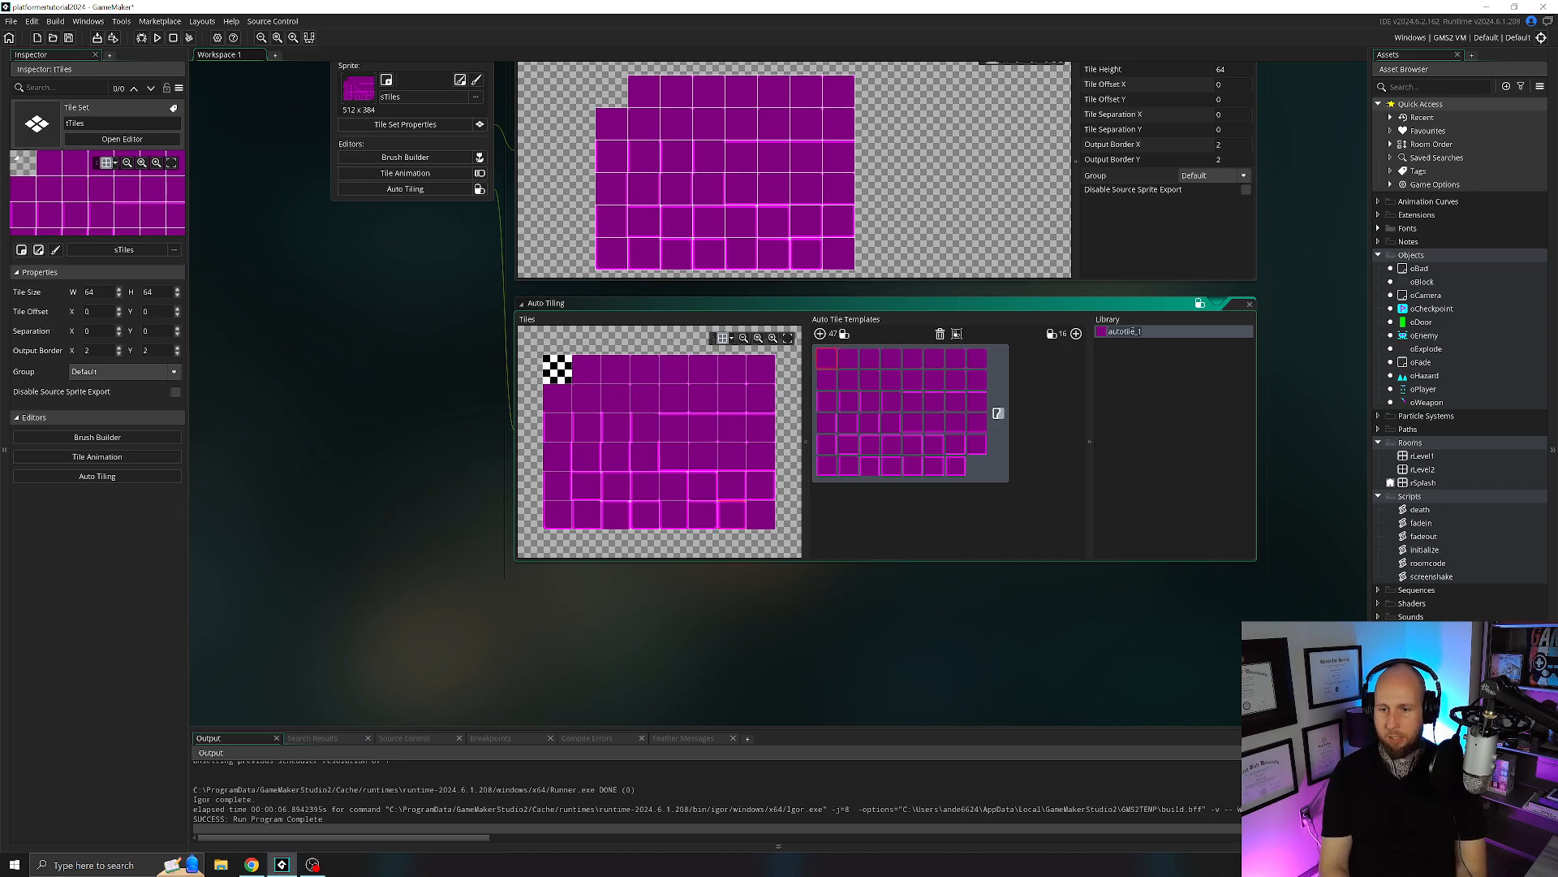
pyautogui.write('AutoTi')
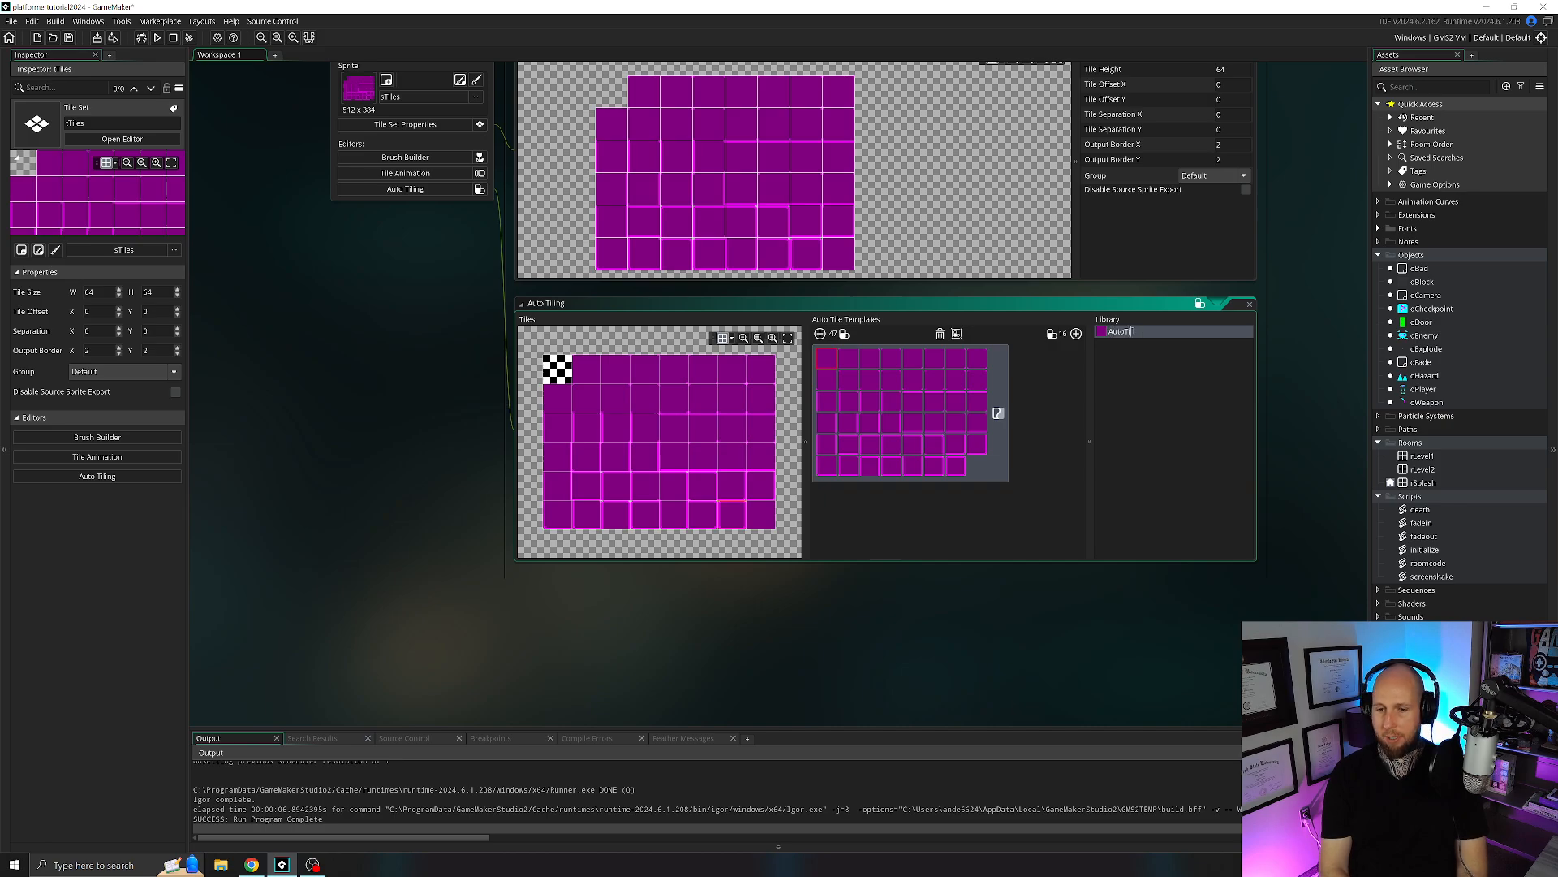
pyautogui.write('le')
pyautogui.press('Return')
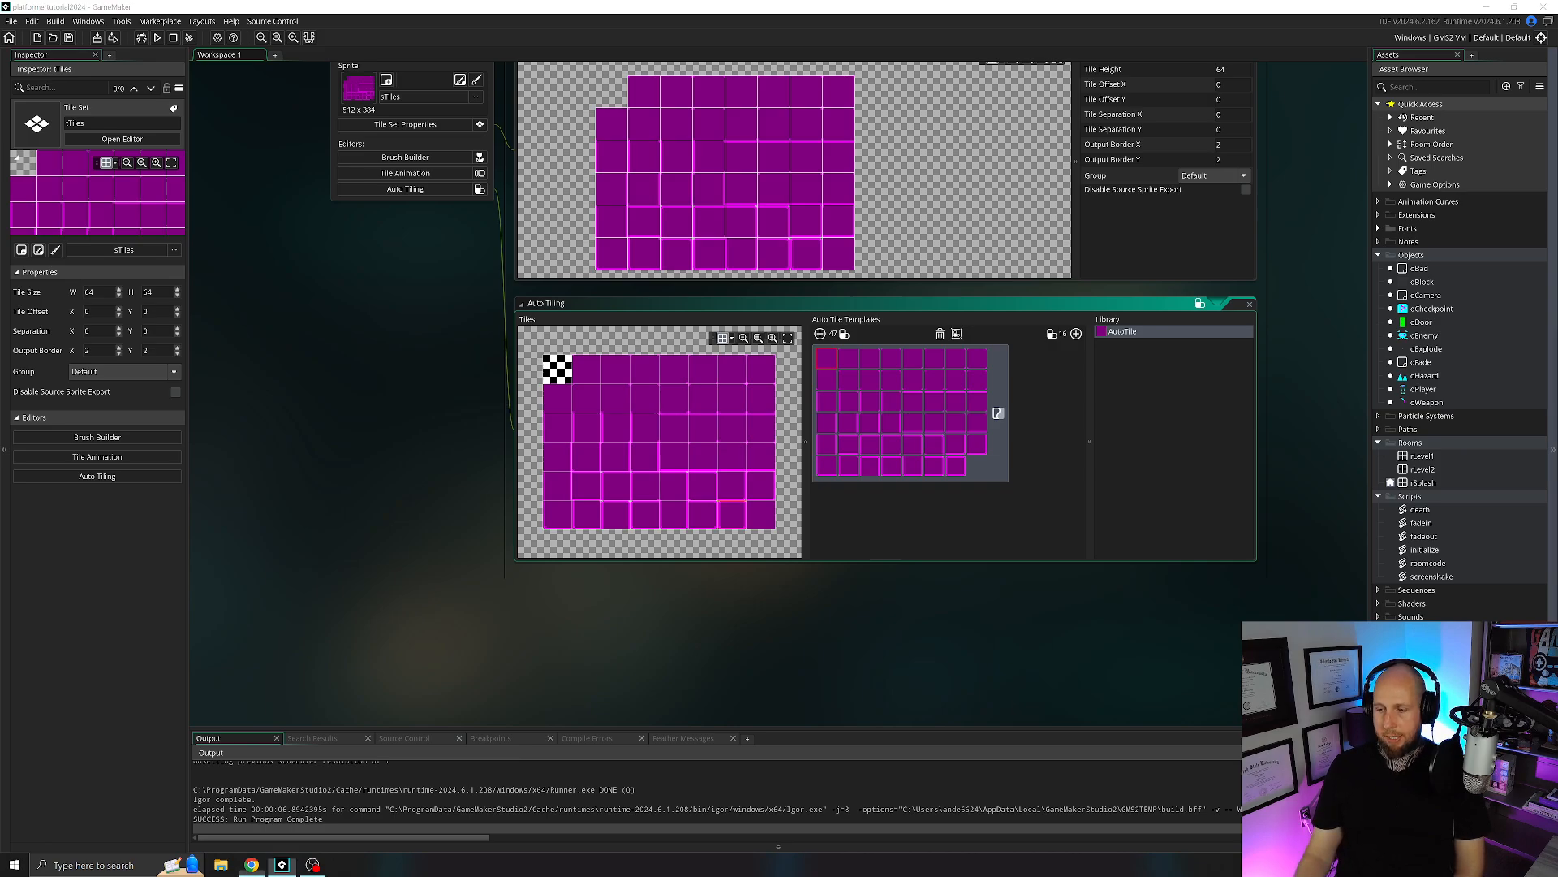
pyautogui.click(1249, 303)
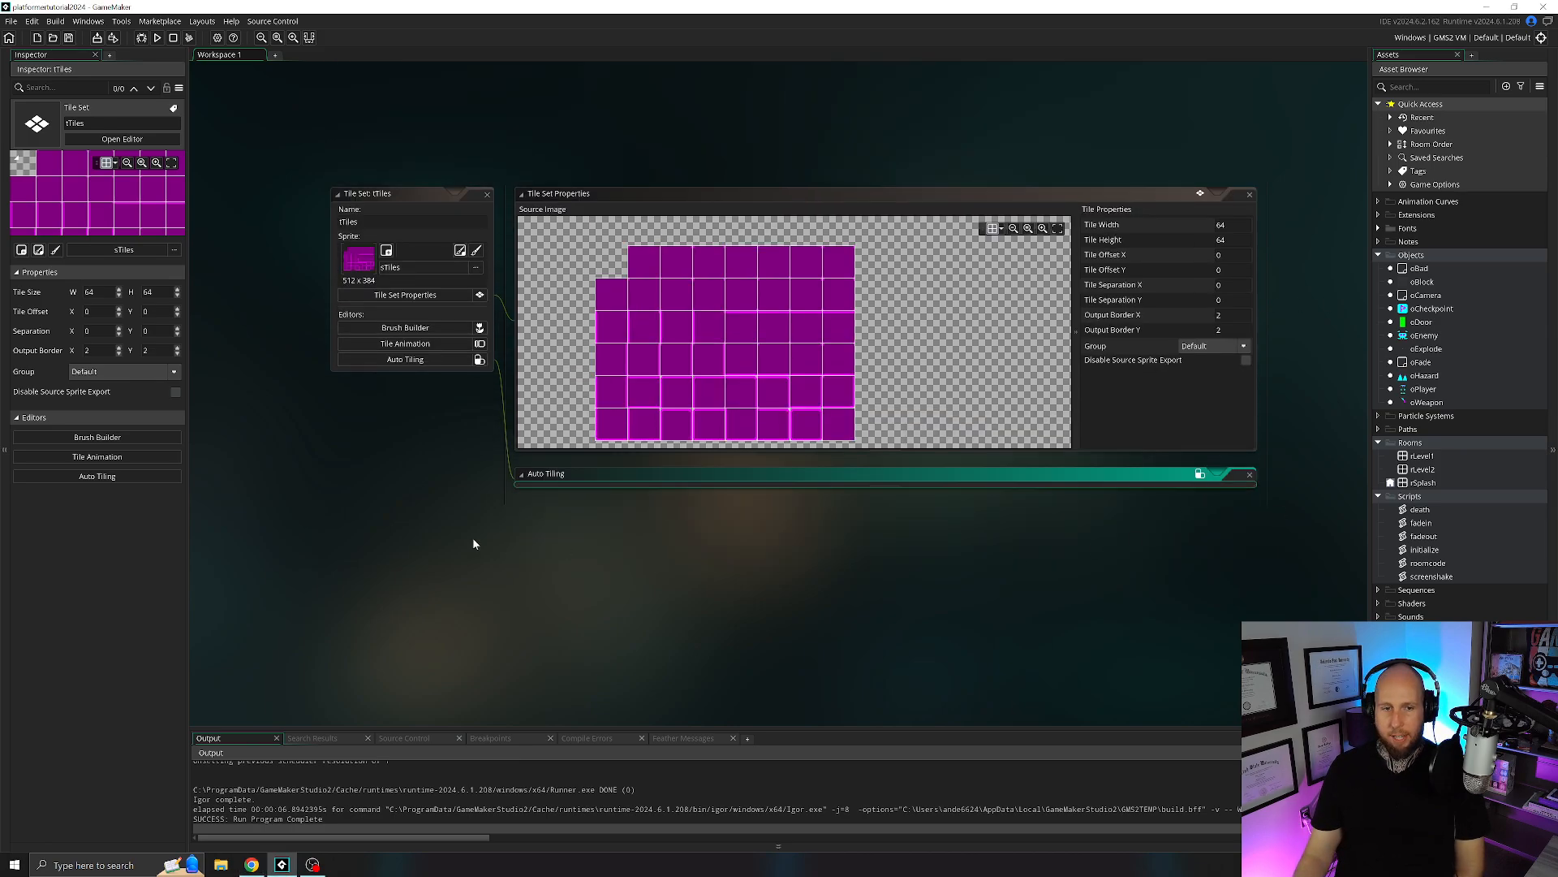
pyautogui.click(488, 245)
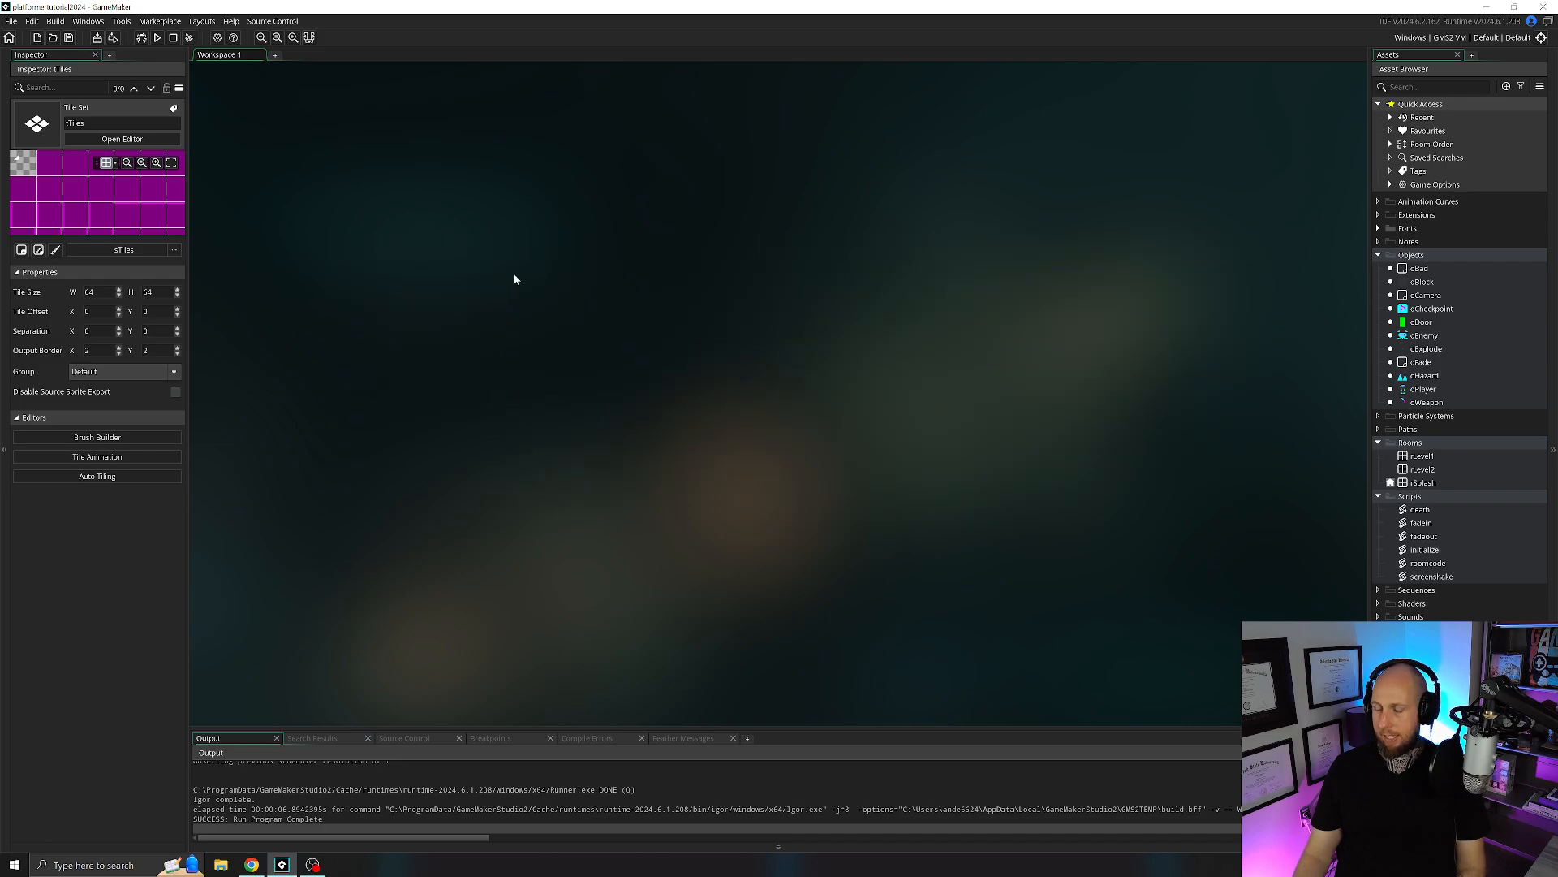
# Add a new tile layer to the rLevel1 room and place it between the Blocks and Background layers.
pyautogui.doubleClick(1422, 457)
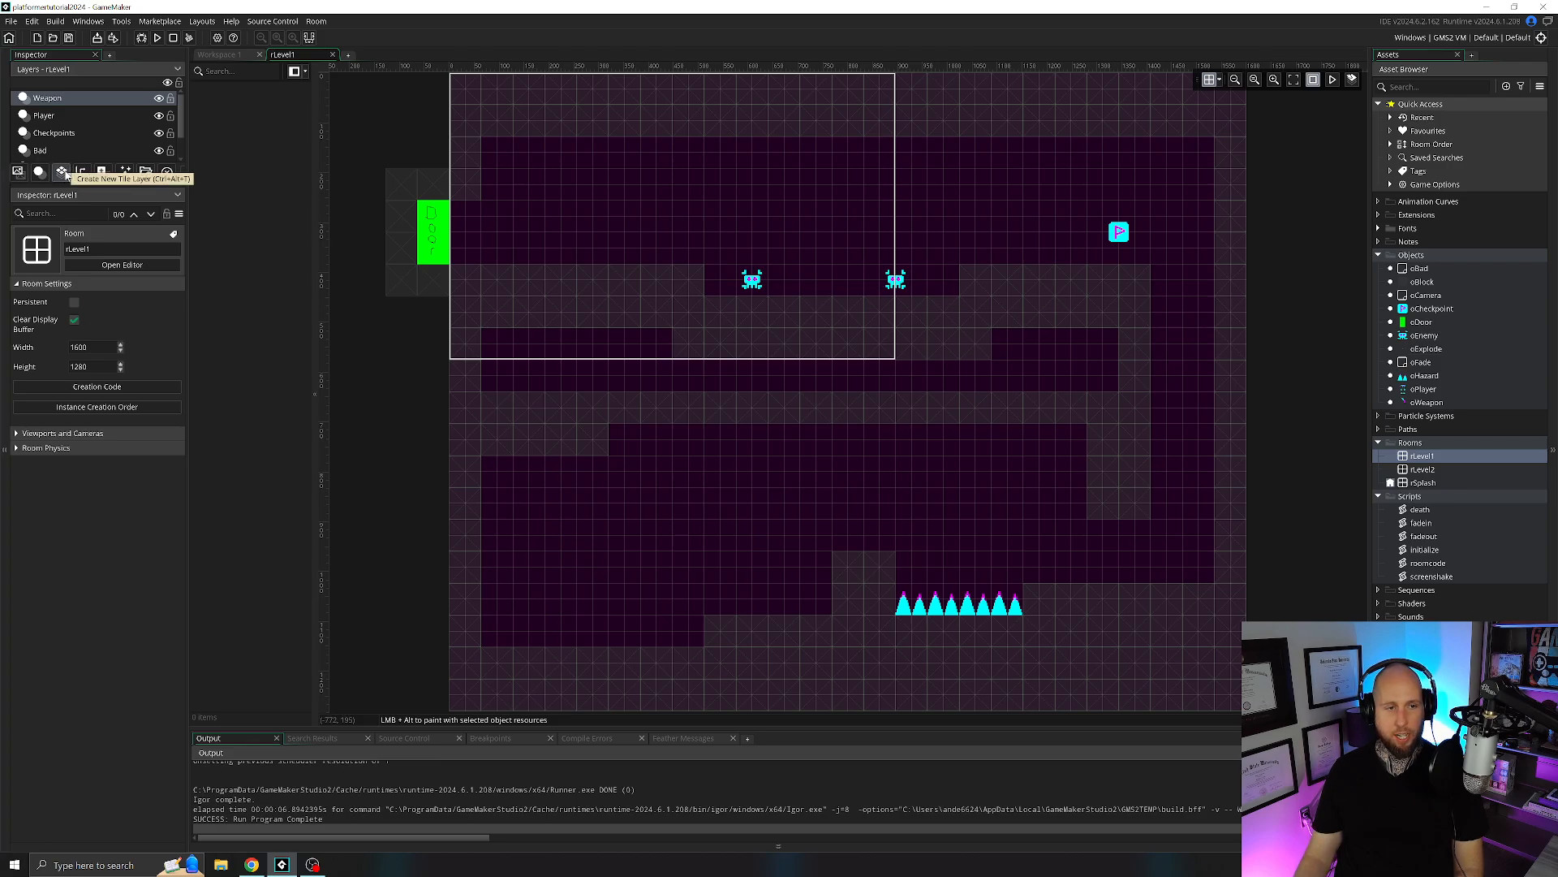
pyautogui.click(63, 172)
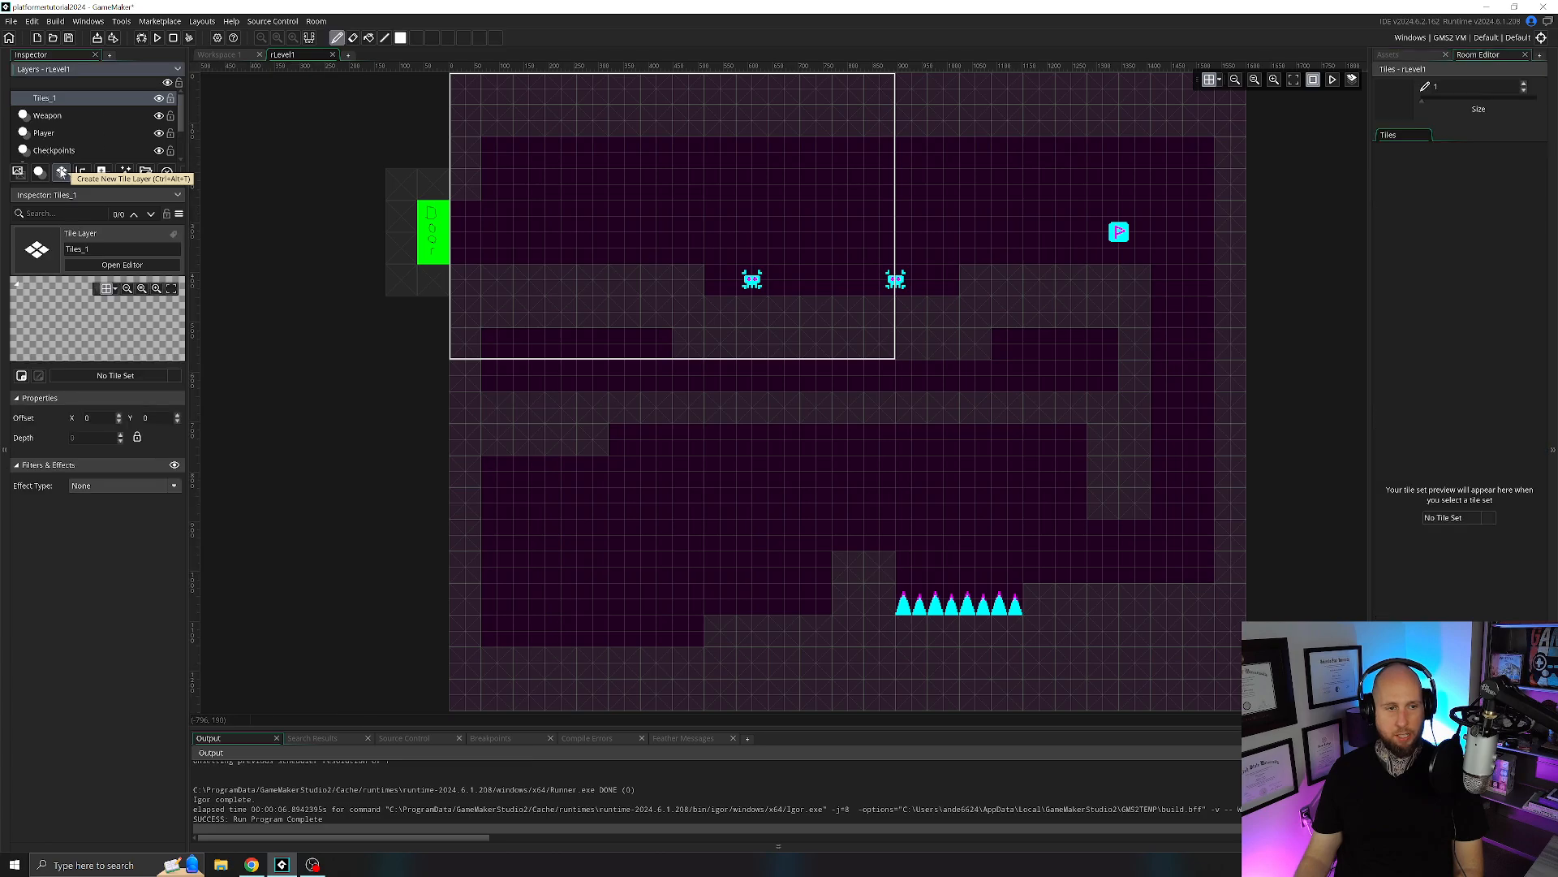
pyautogui.scroll(-1, 76, 156)
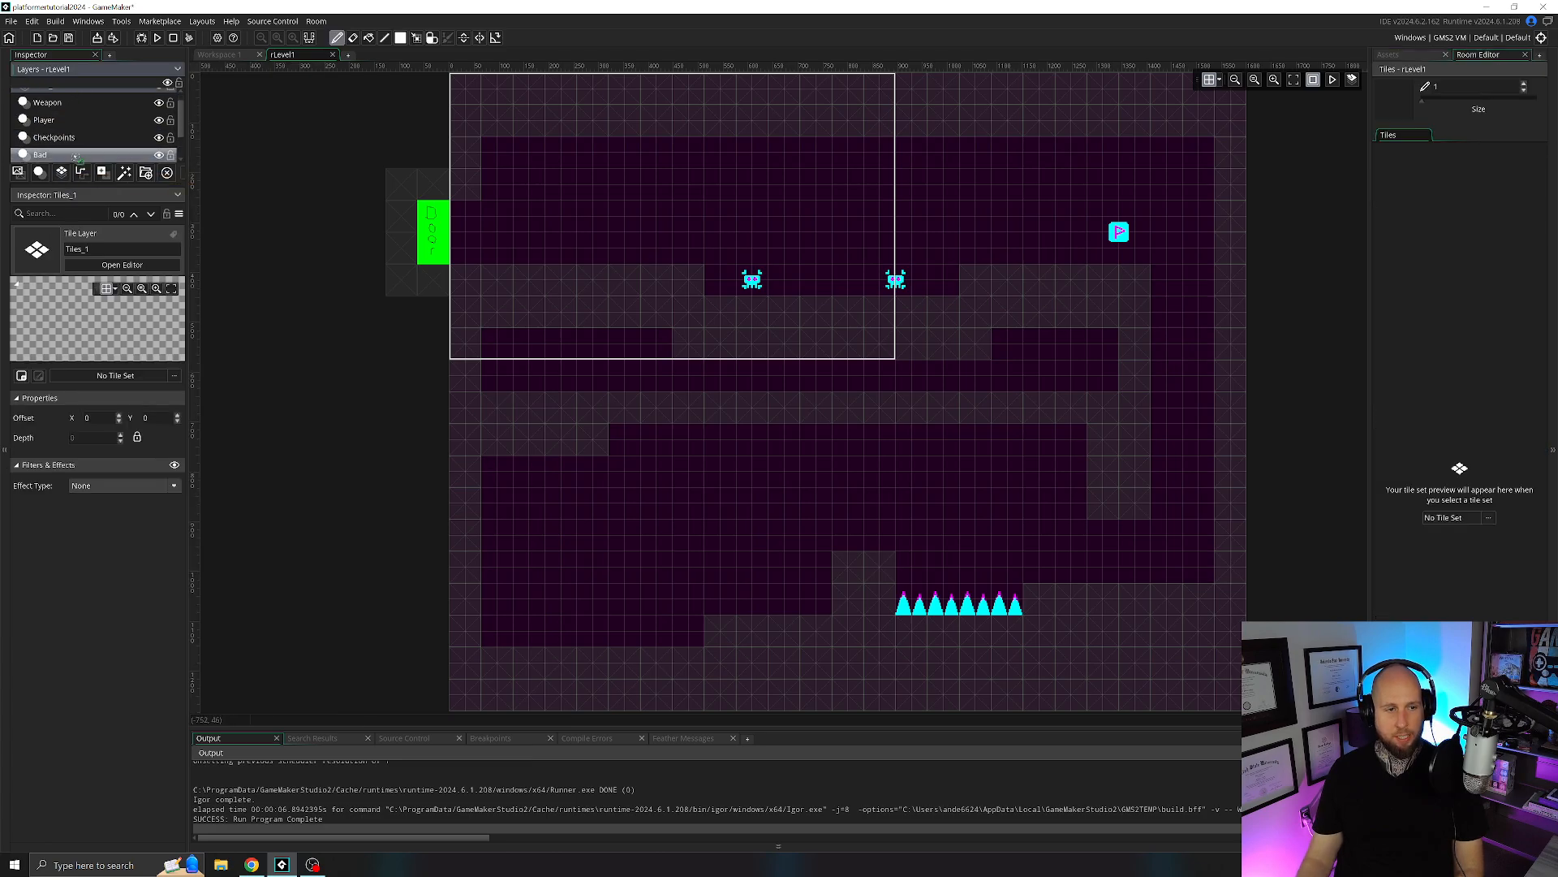
pyautogui.scroll(-2, 76, 156)
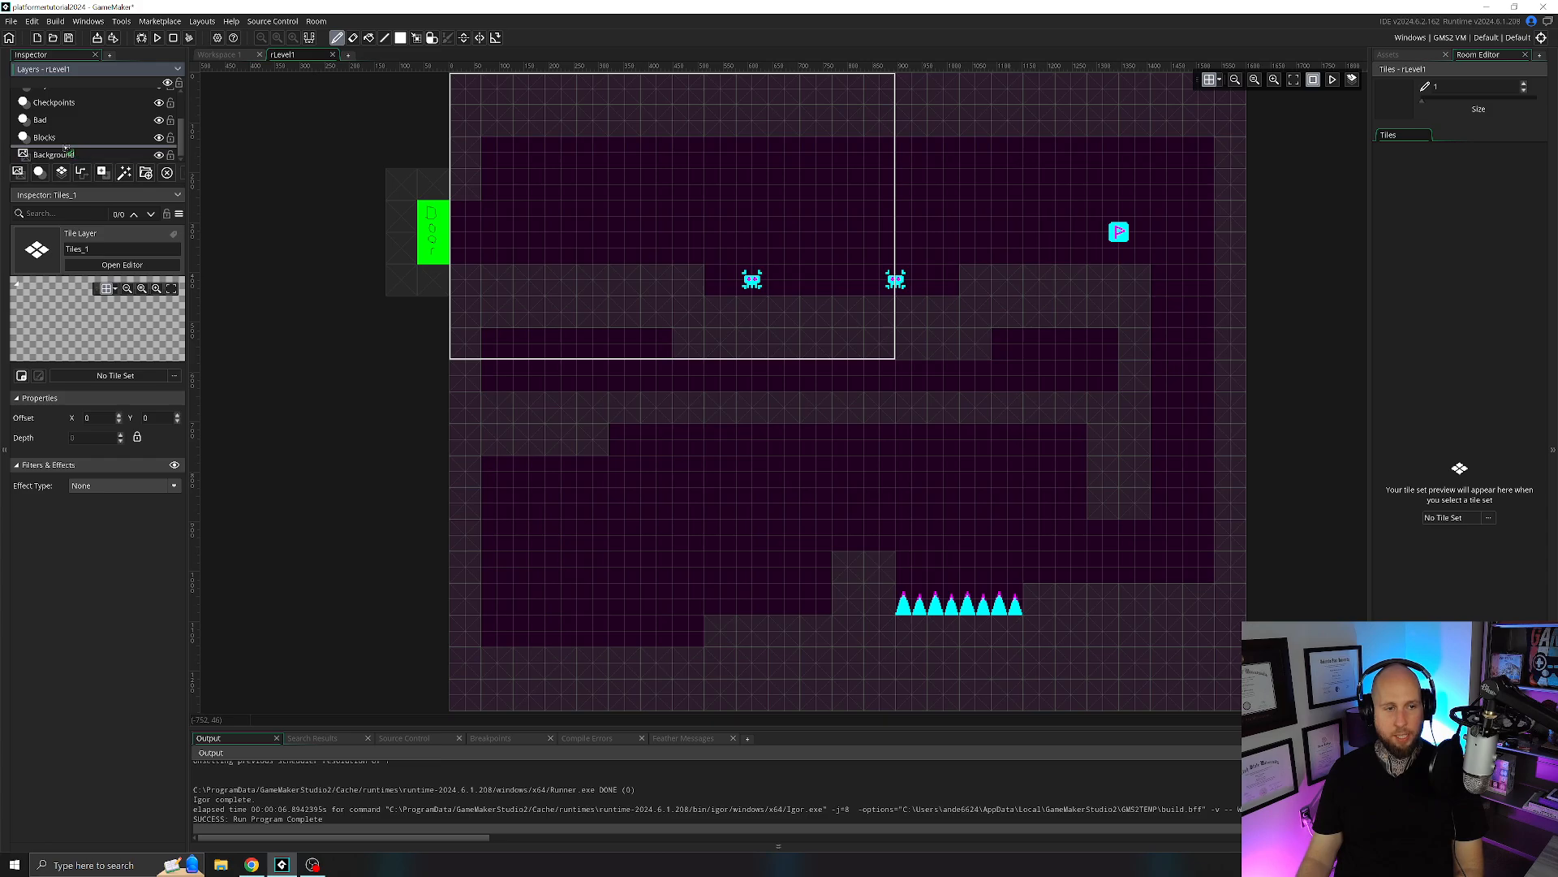
pyautogui.moveTo(65, 147); pyautogui.dragTo(68, 147)
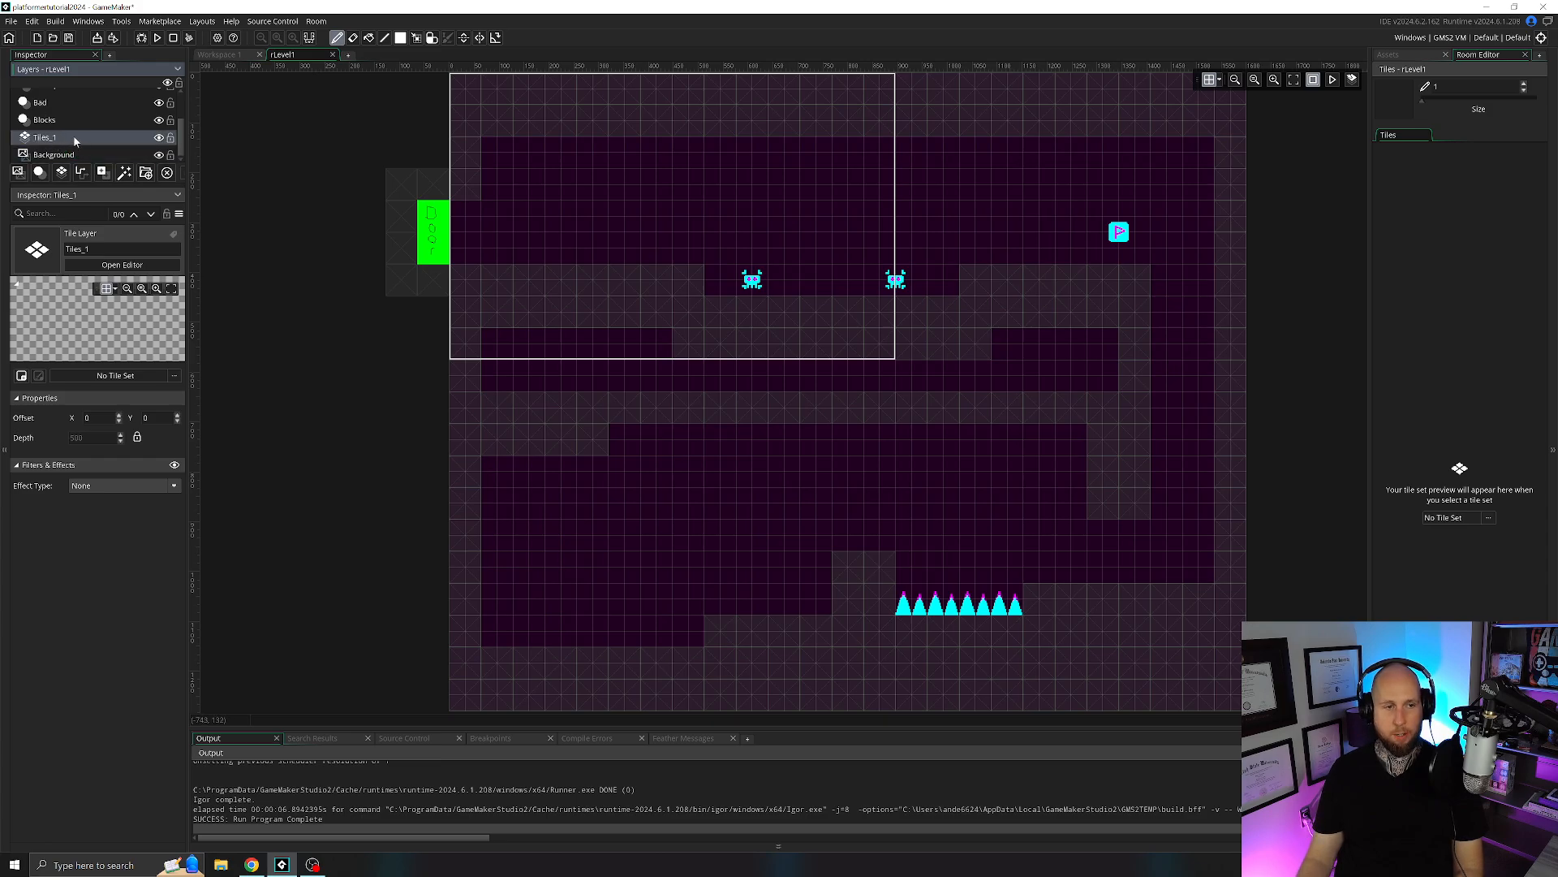
# Rename the new tile layer in rLevel1 to Tiles.
pyautogui.doubleClick(70, 138)
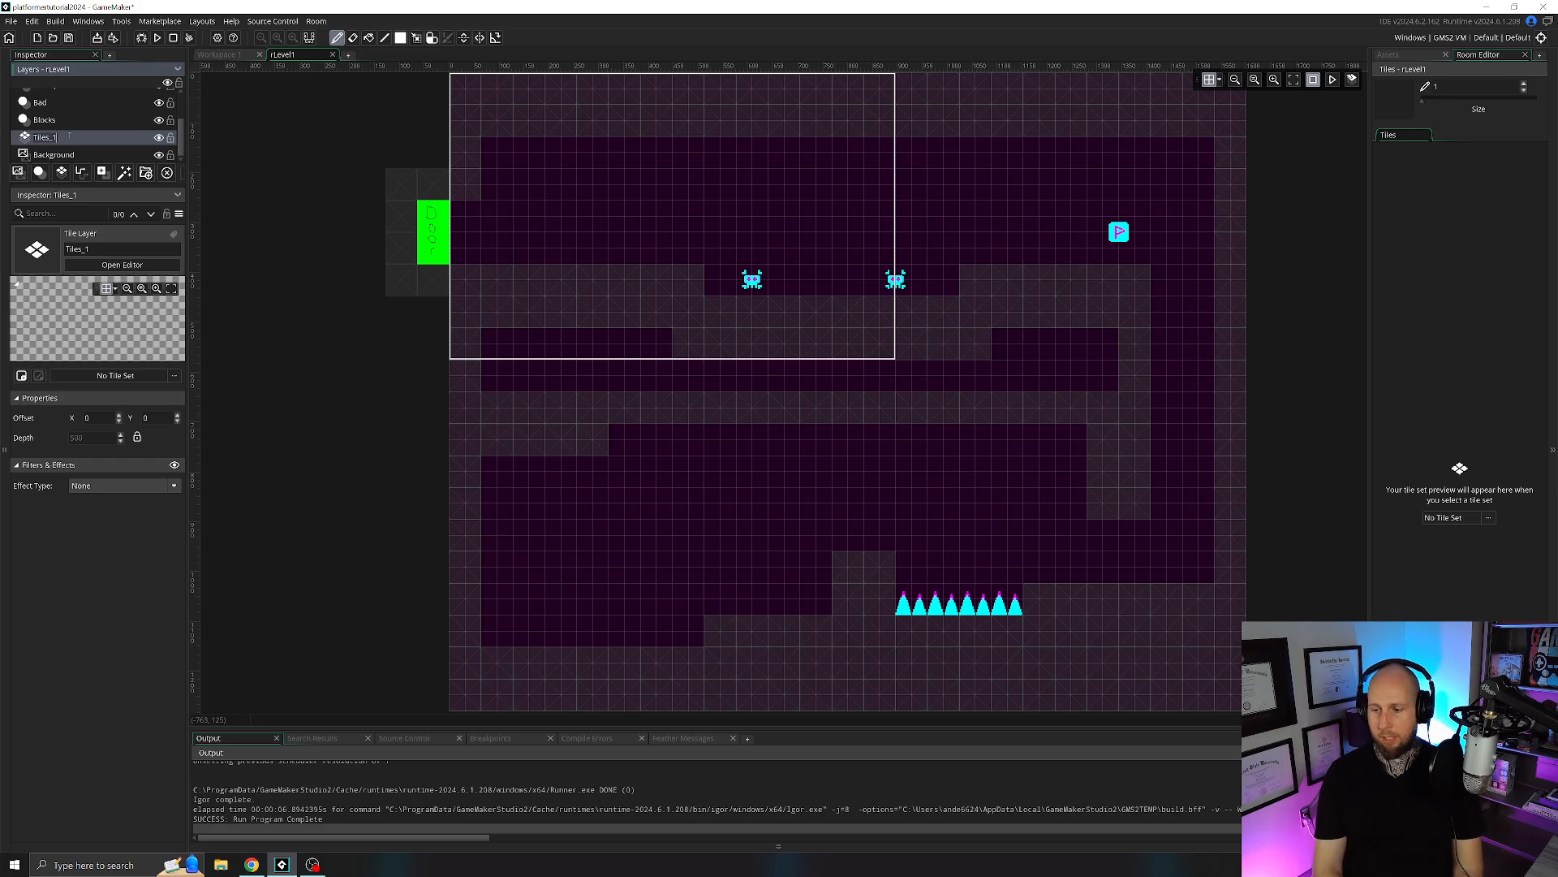
pyautogui.press('BackSpace')
pyautogui.press('BackSpace')
pyautogui.press('Return')
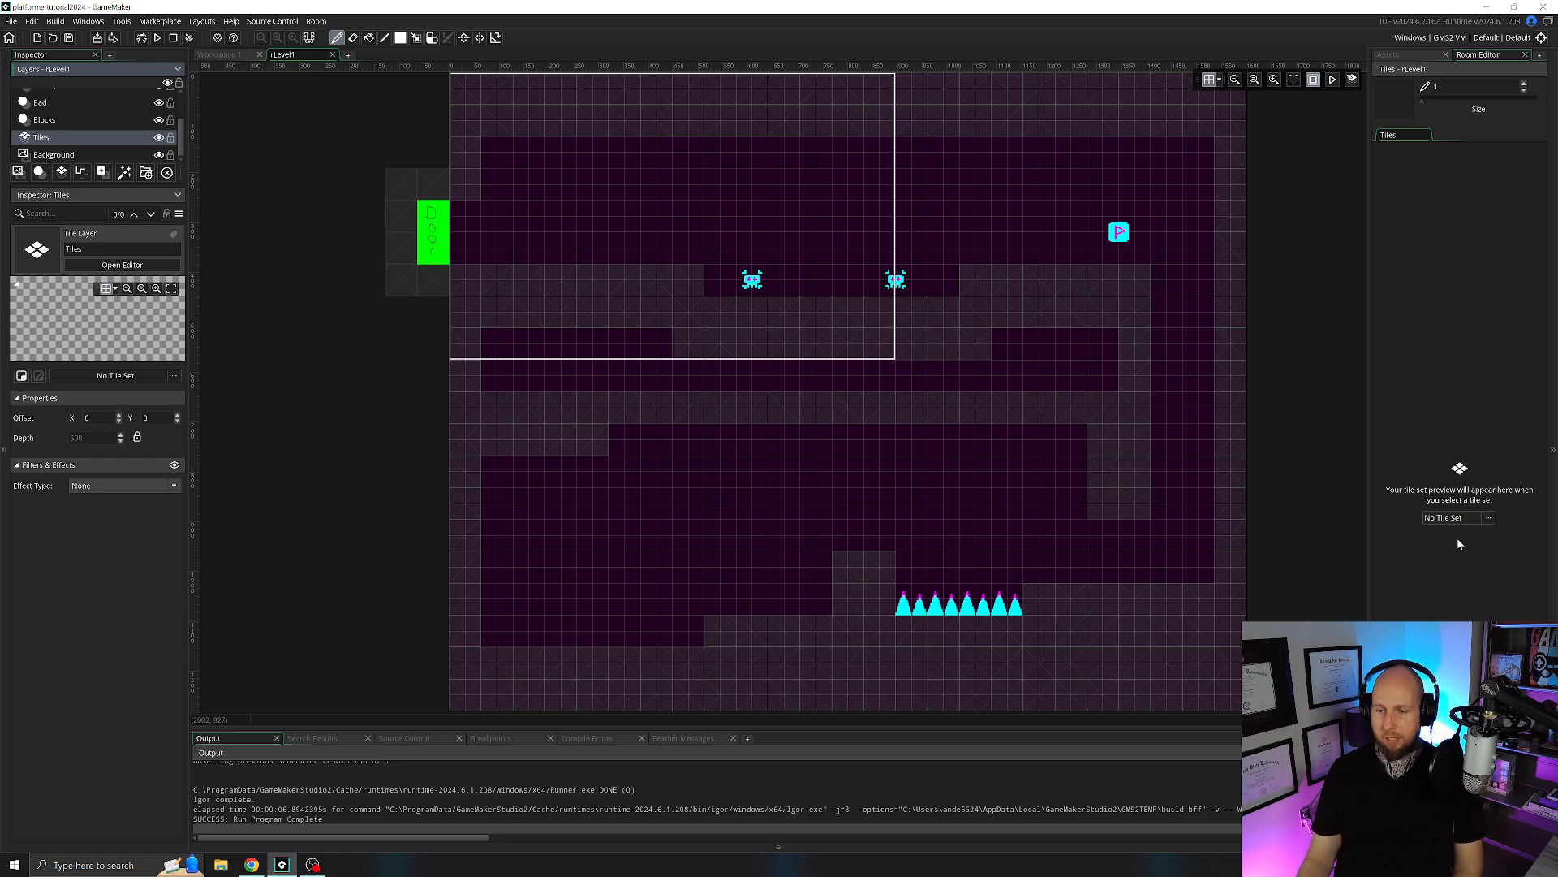
# Assign the tTiles tile set to the Tiles layer in rLevel1.
pyautogui.click(1461, 517)
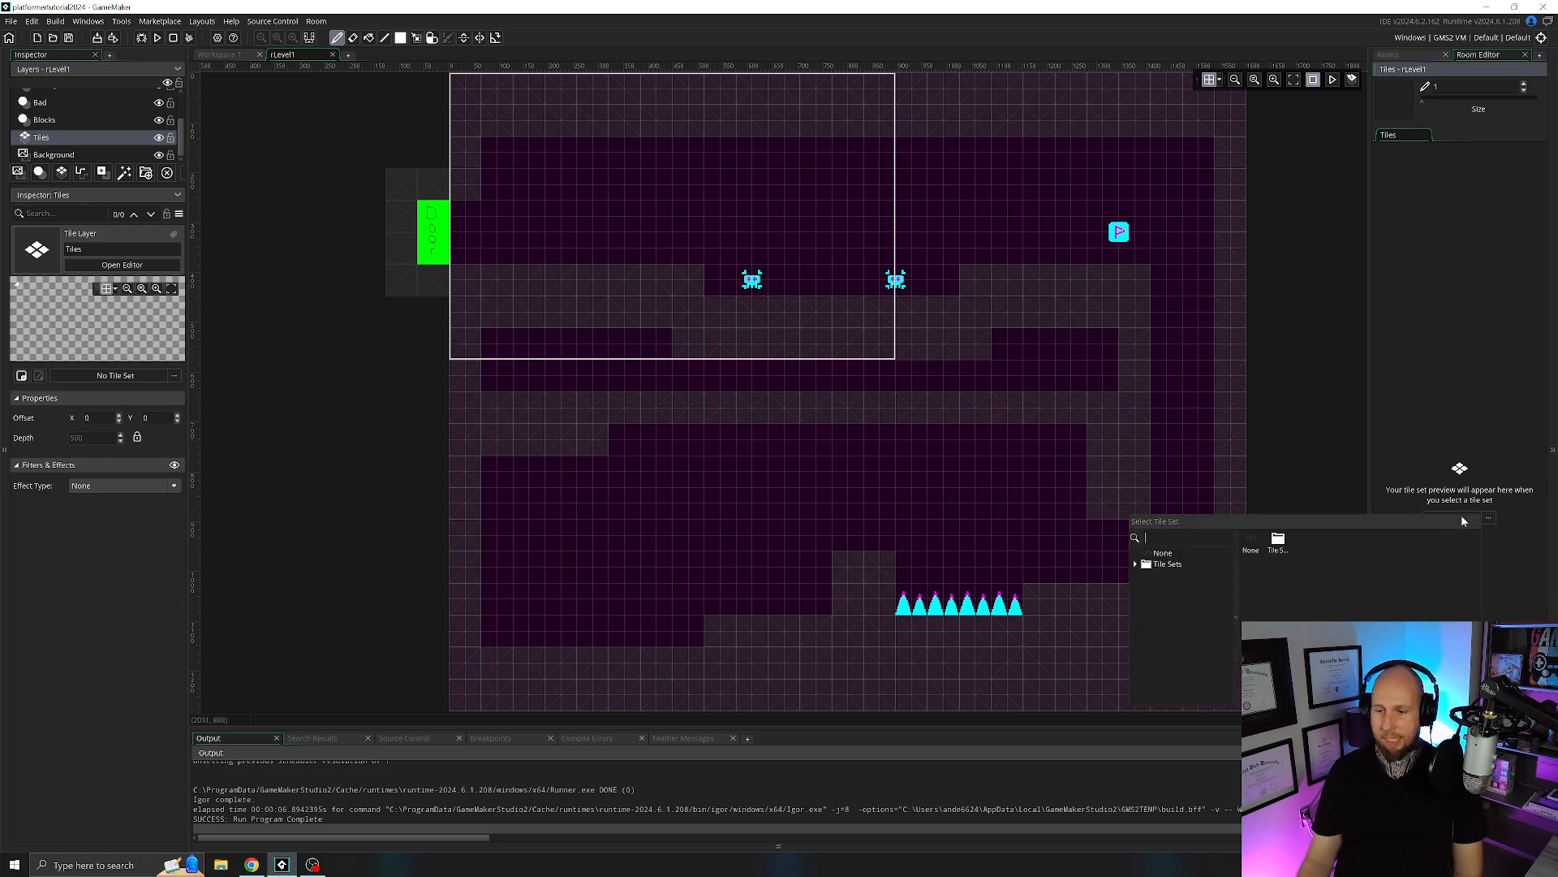
pyautogui.doubleClick(1279, 544)
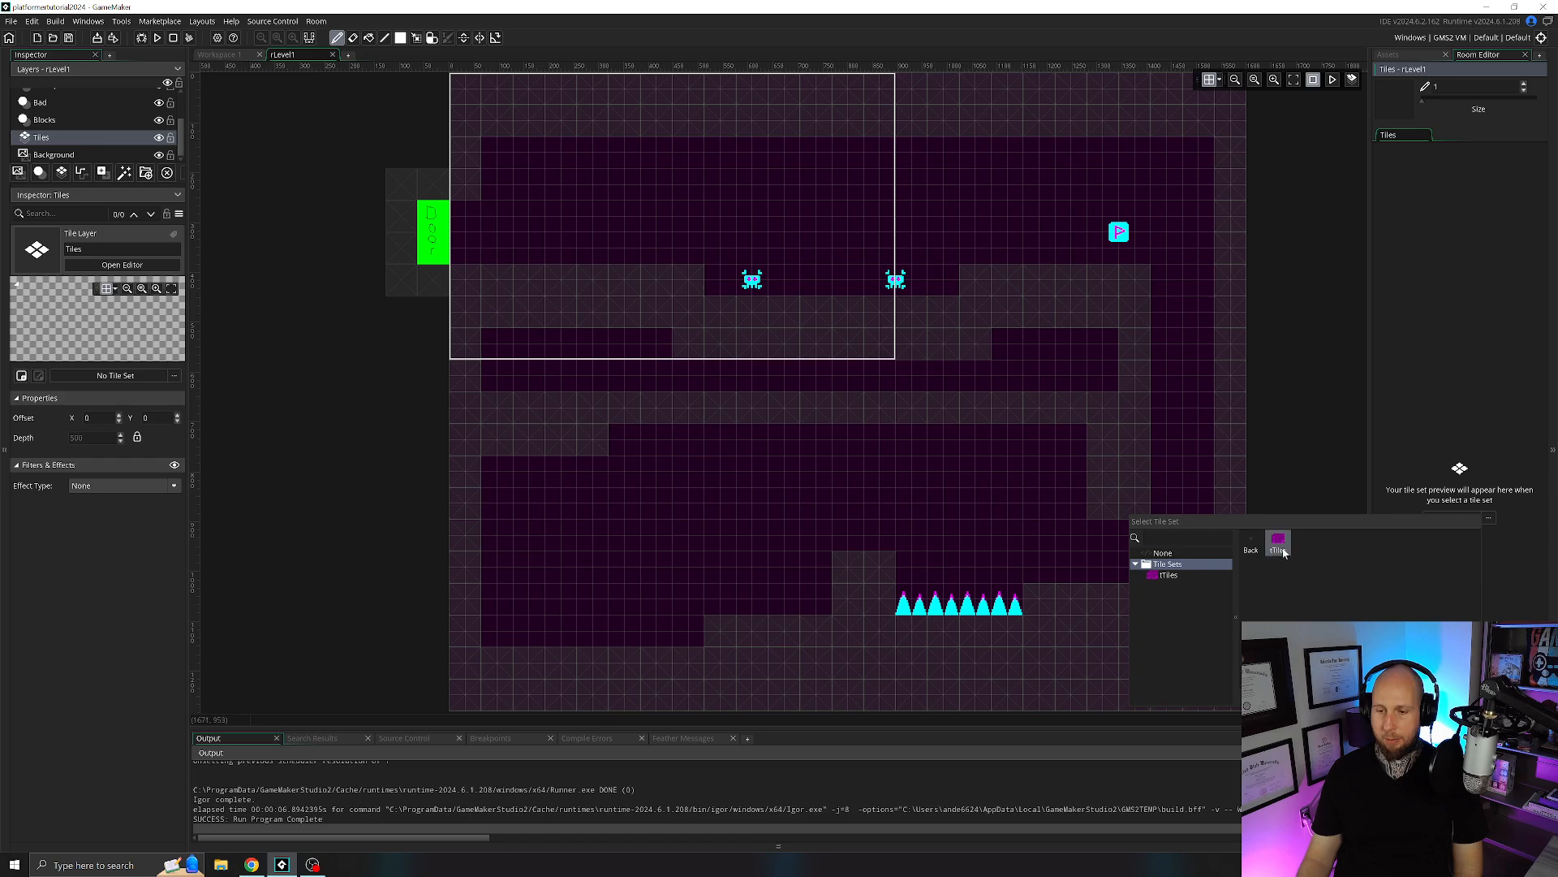
pyautogui.doubleClick(1280, 544)
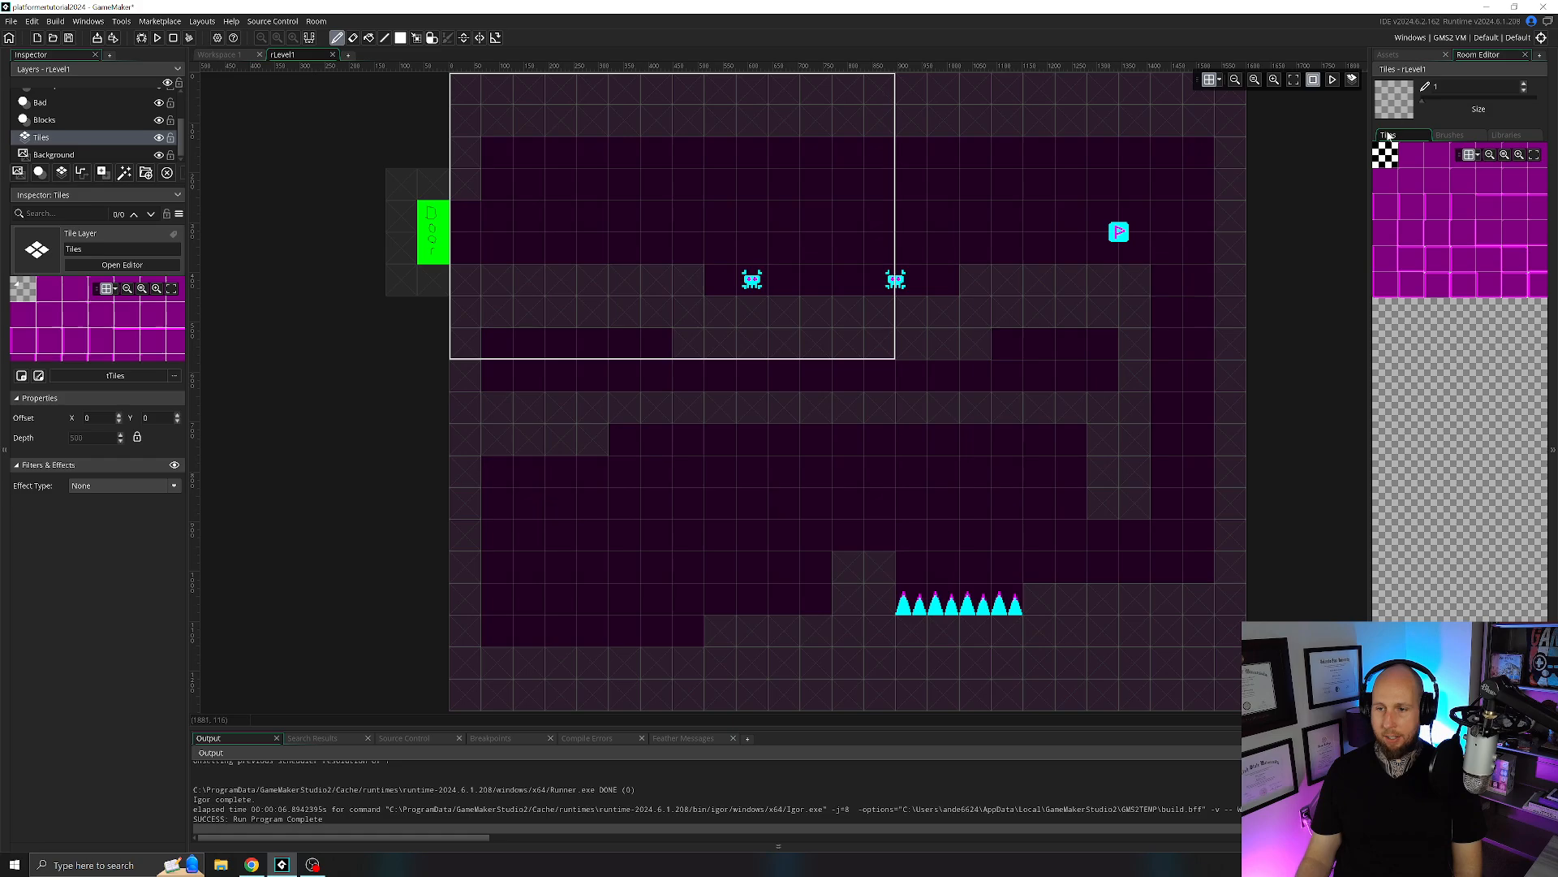
# Choose the AutoTile entry from the auto tile library as the brush and set the brush size to 1.
pyautogui.click(1507, 136)
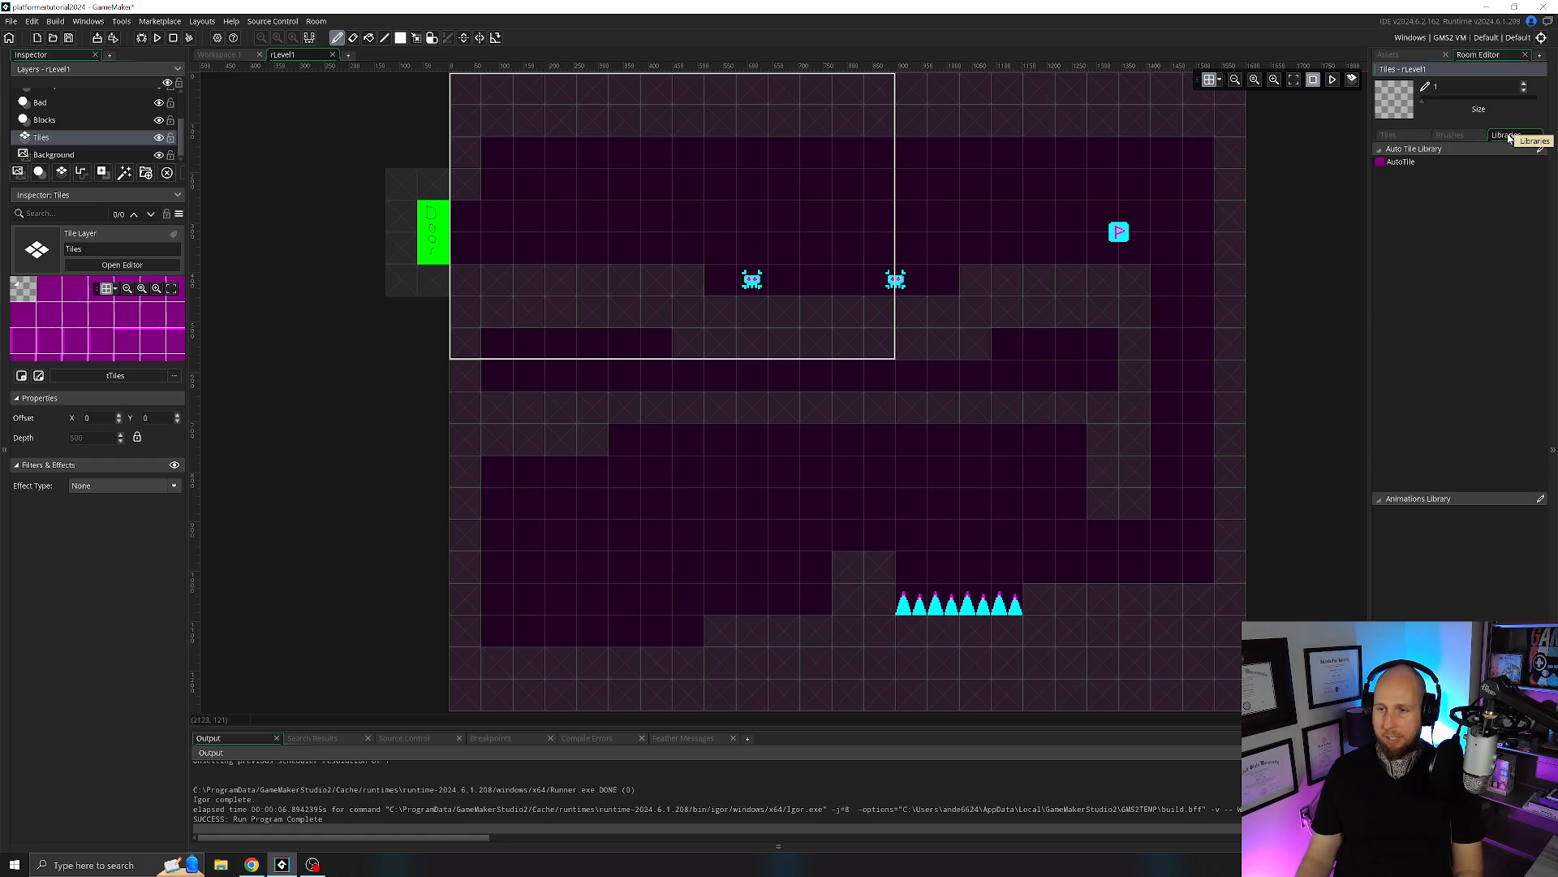
pyautogui.click(1401, 163)
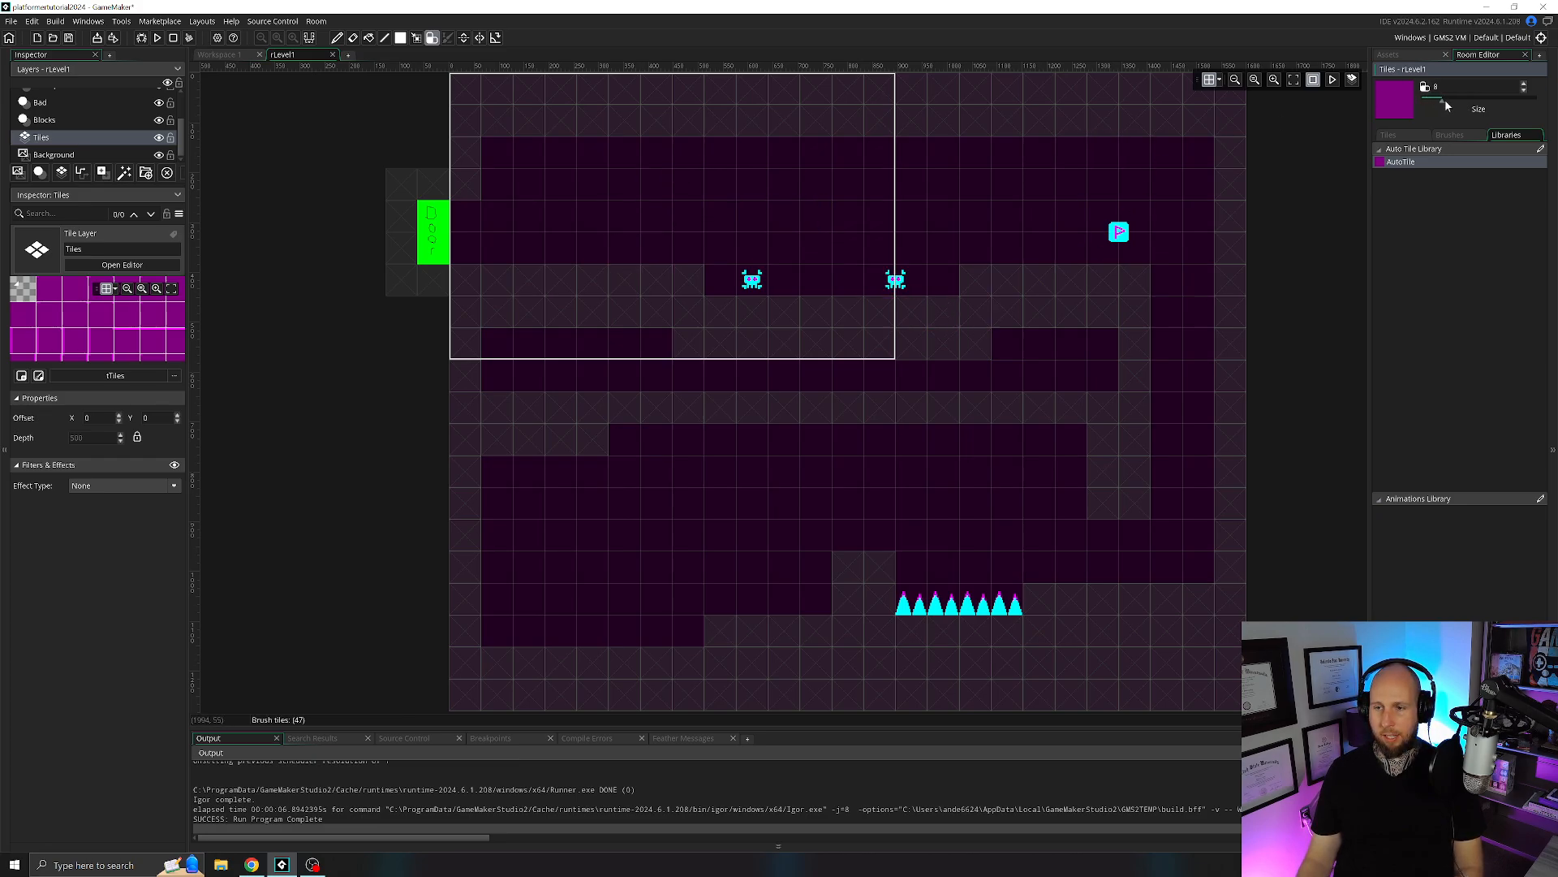
pyautogui.moveTo(1445, 101); pyautogui.dragTo(1449, 101)
pyautogui.moveTo(1433, 104); pyautogui.dragTo(1422, 101)
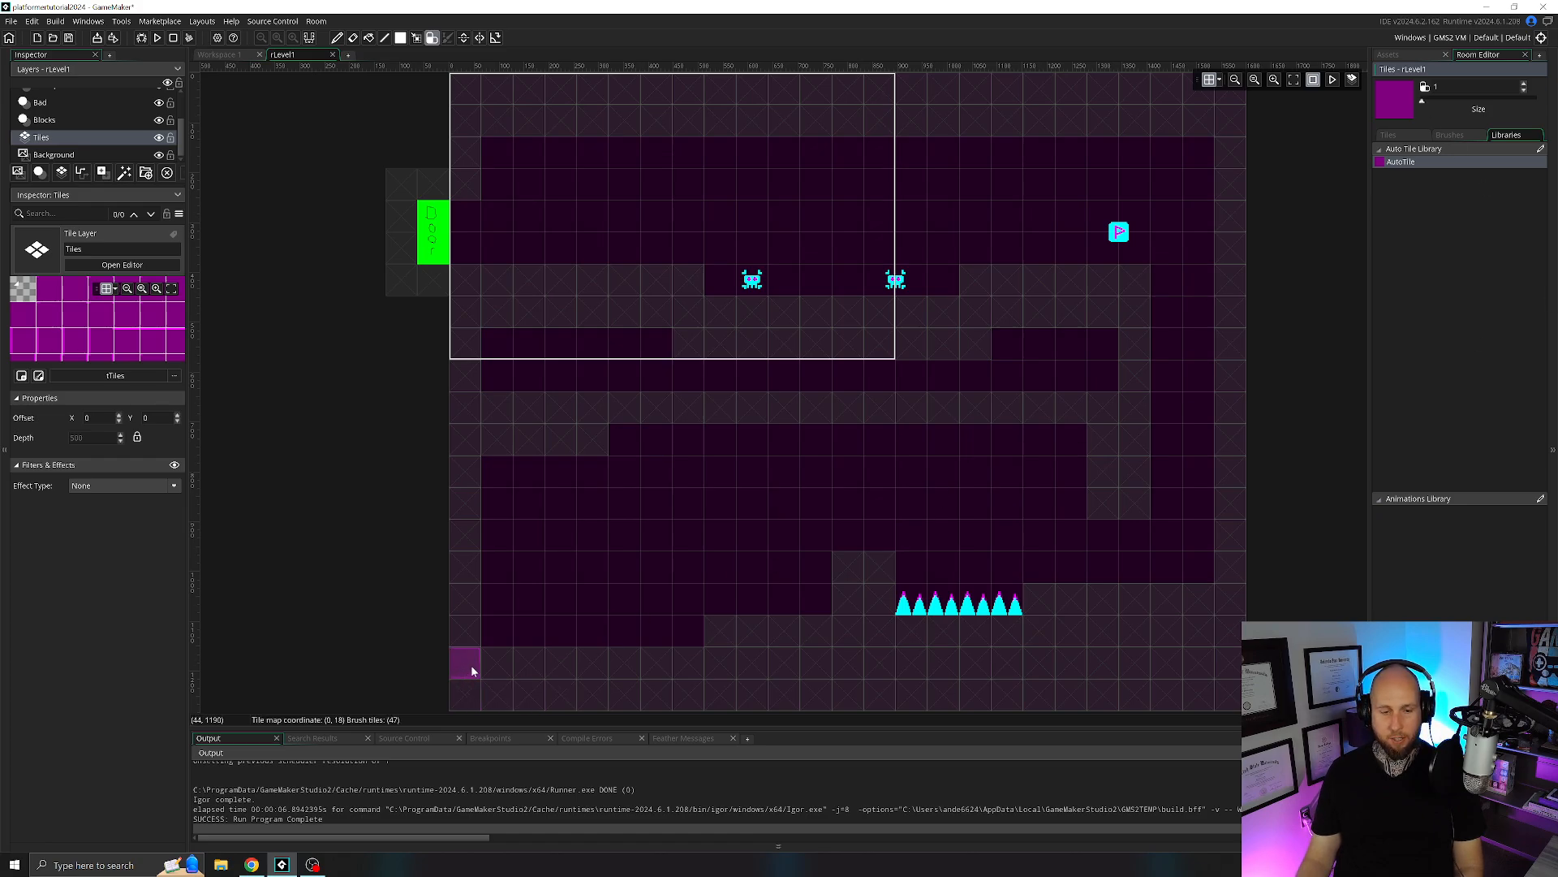
# Paint auto tiles over all the floor blocks along the bottom of rLevel1, including the raised steps and the ground under the spikes.
pyautogui.moveTo(729, 660)
pyautogui.mouseDown()
pyautogui.moveTo(734, 642)
pyautogui.moveTo(1045, 609)
pyautogui.mouseUp()
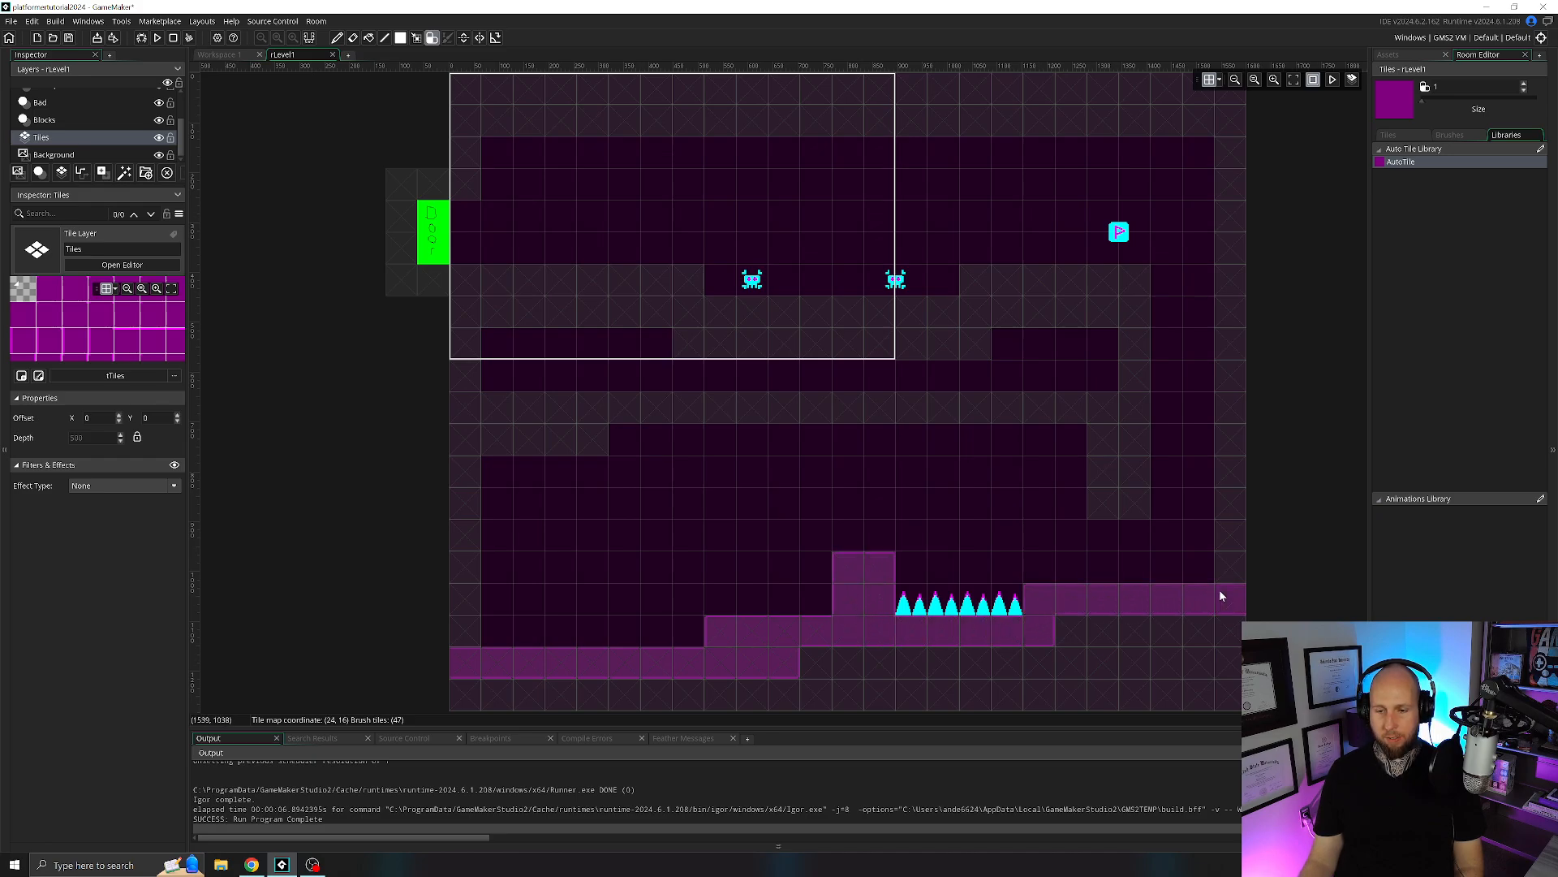
pyautogui.moveTo(1022, 706); pyautogui.dragTo(617, 689)
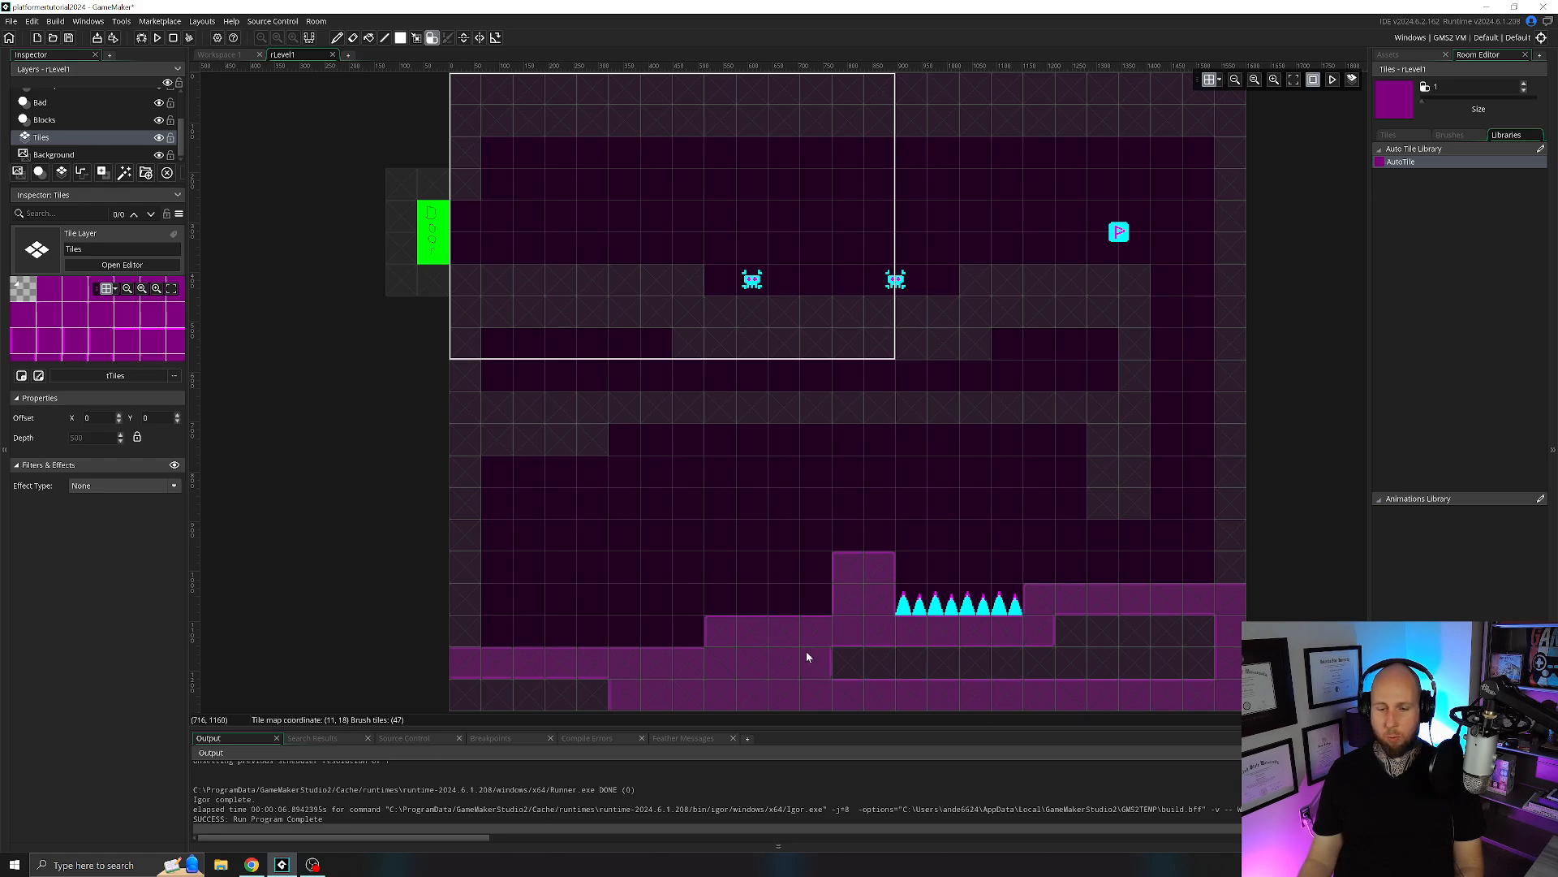
pyautogui.moveTo(808, 656)
pyautogui.mouseDown(button='right')
pyautogui.moveTo(793, 696)
pyautogui.moveTo(1047, 668)
pyautogui.moveTo(709, 667)
pyautogui.mouseUp(button='right')
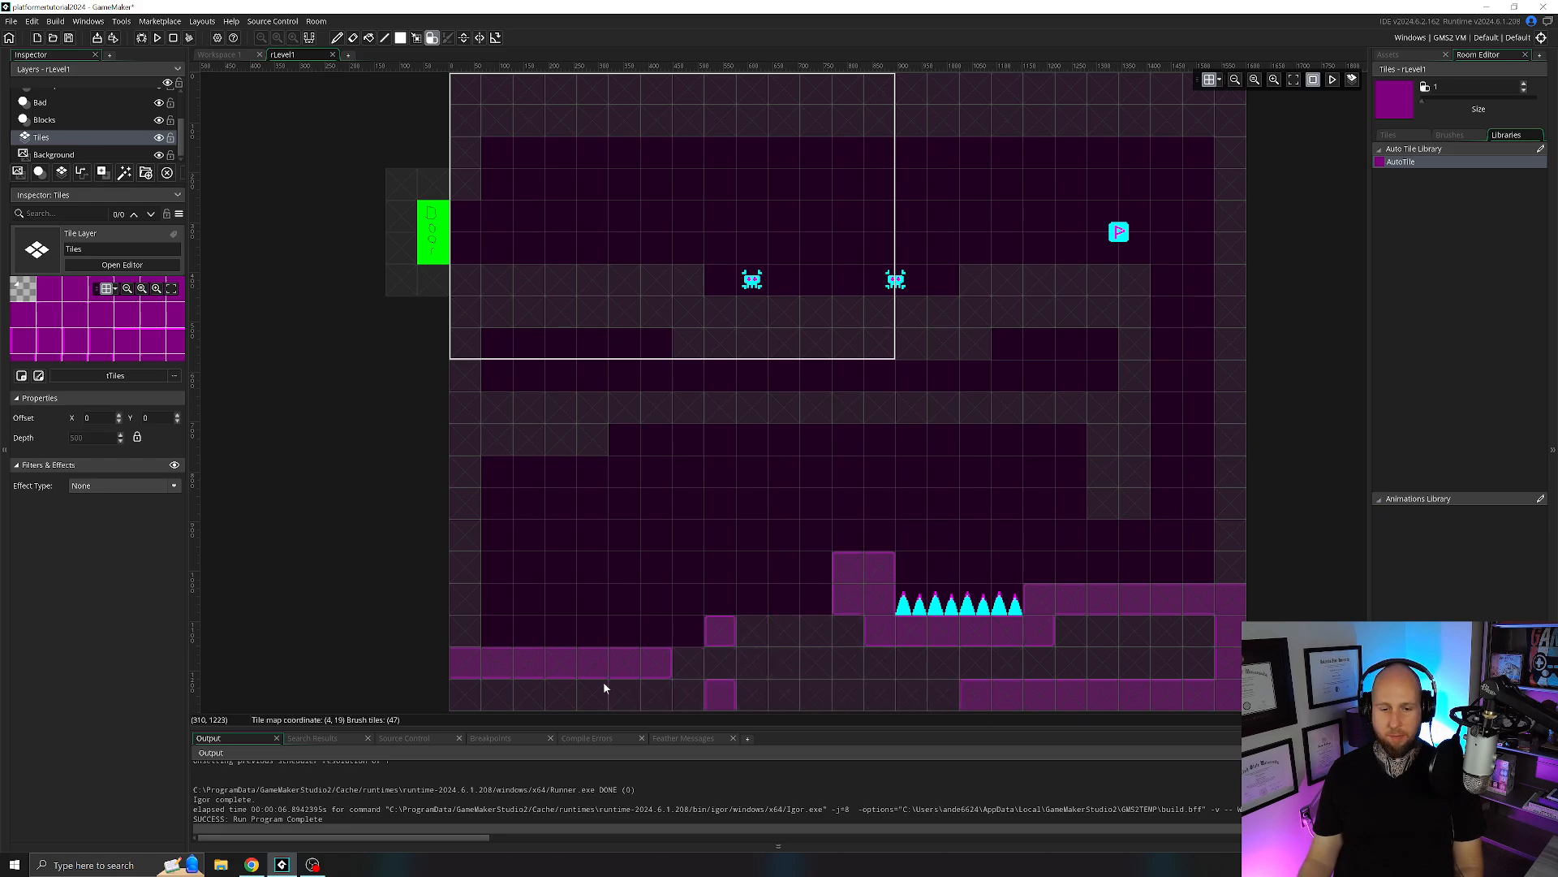
pyautogui.moveTo(729, 664); pyautogui.dragTo(800, 636)
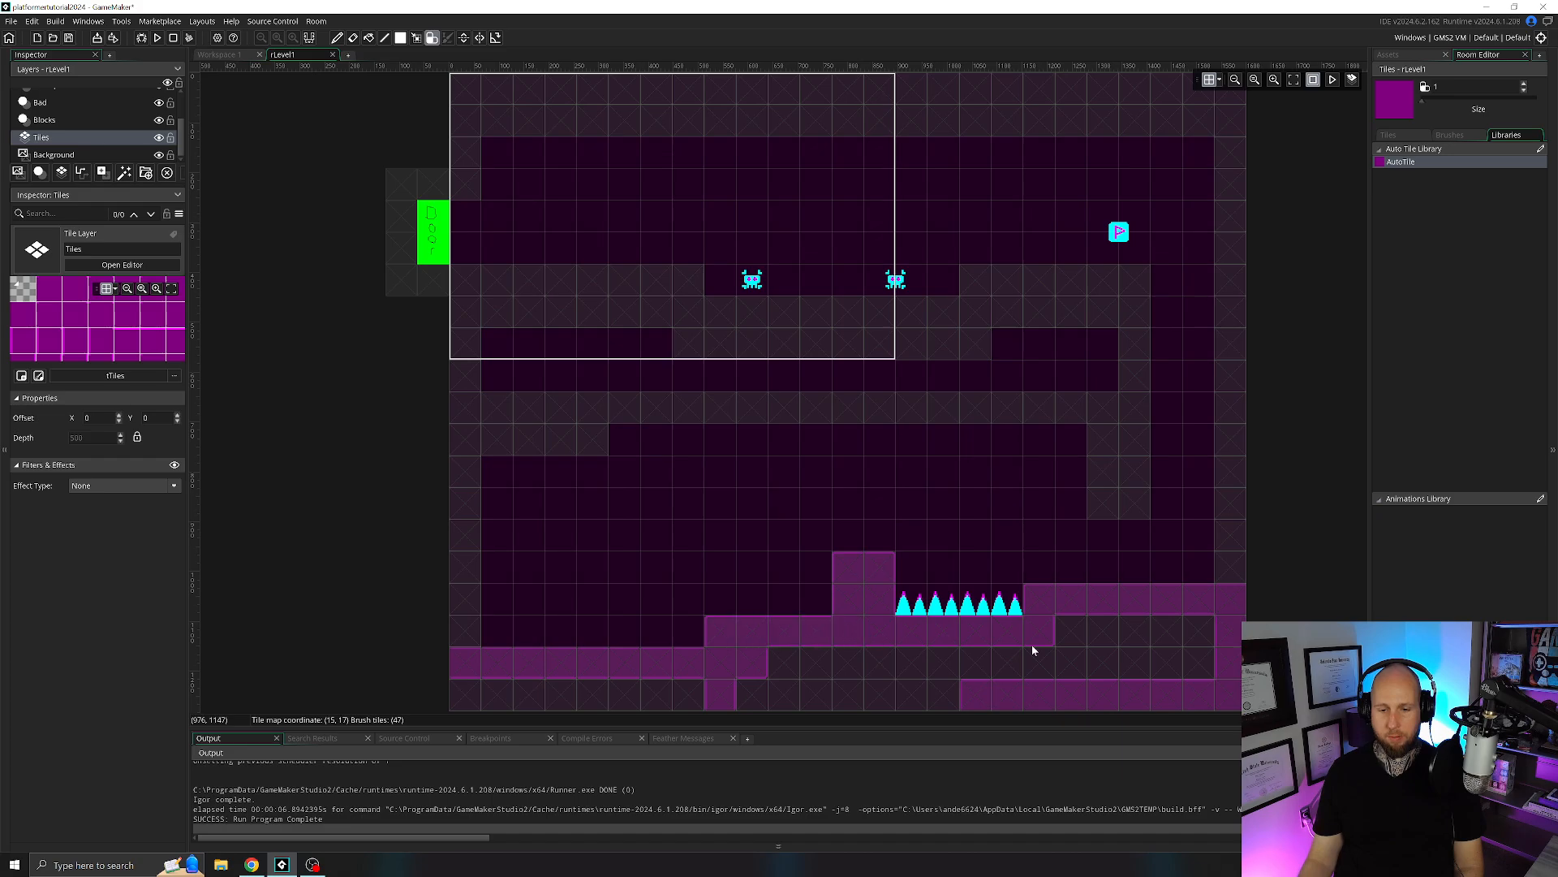
pyautogui.moveTo(1198, 639); pyautogui.dragTo(770, 686)
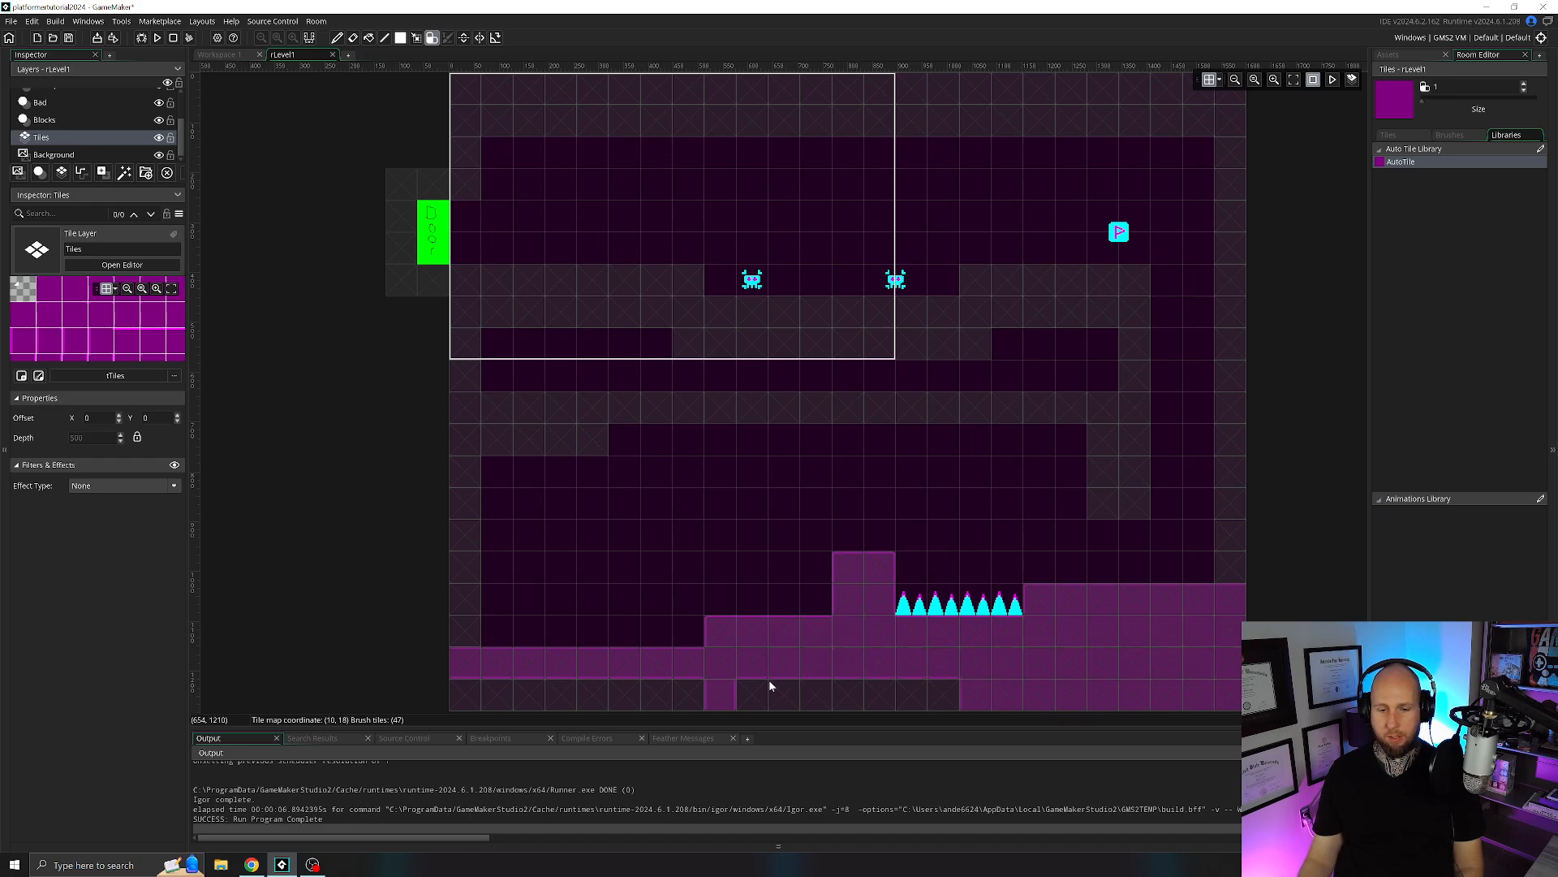
pyautogui.moveTo(942, 688); pyautogui.dragTo(460, 698)
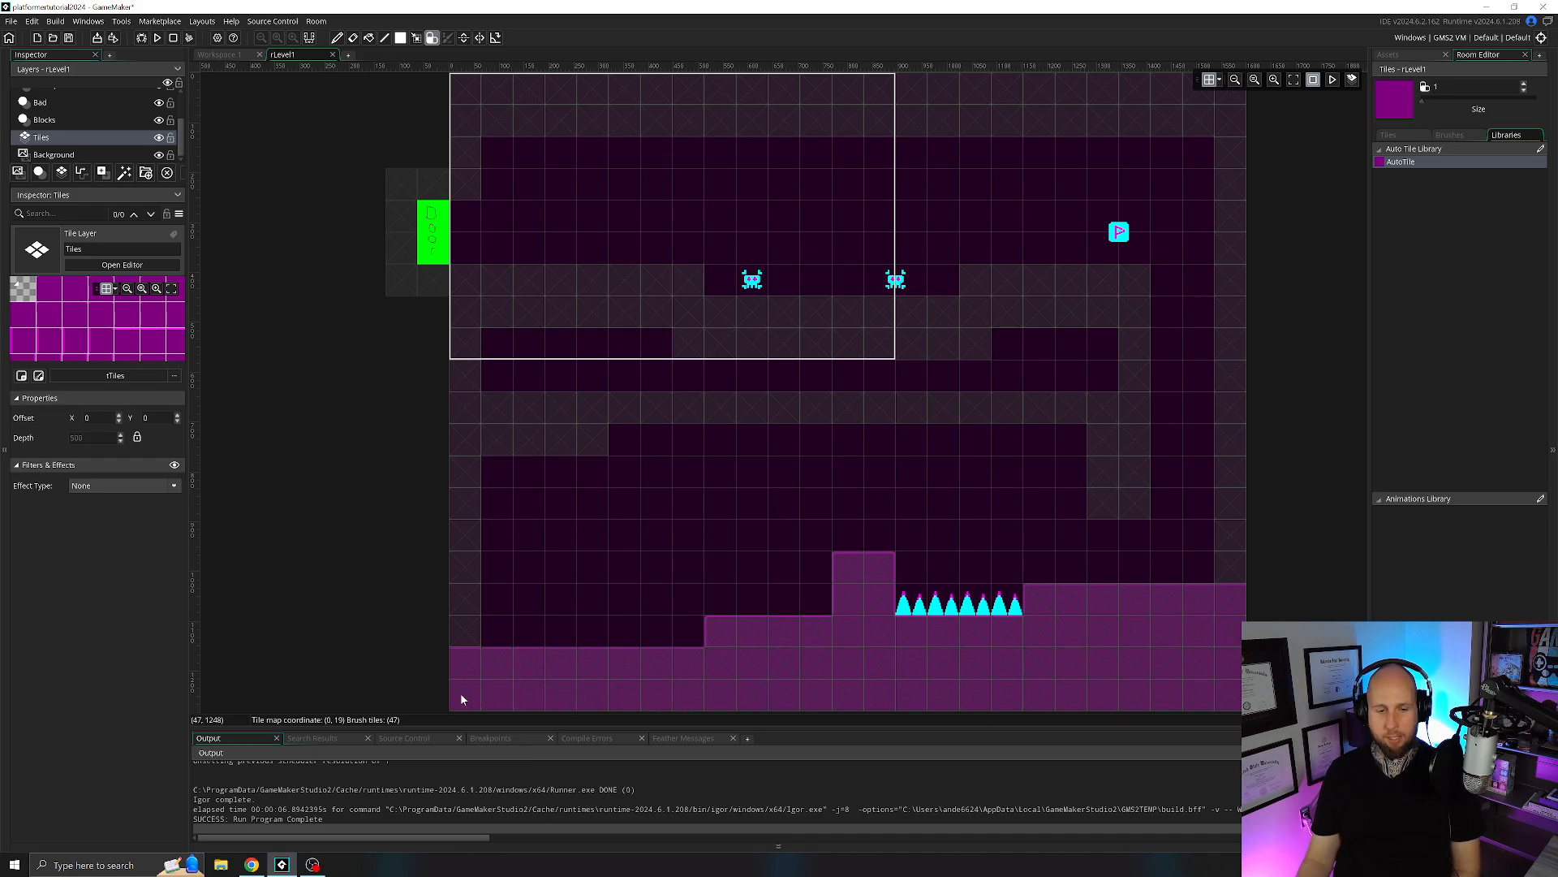
# Paint auto tiles up the lower left wall and along the long middle platform, including its downward end beside the right-hand passage.
pyautogui.click(454, 637)
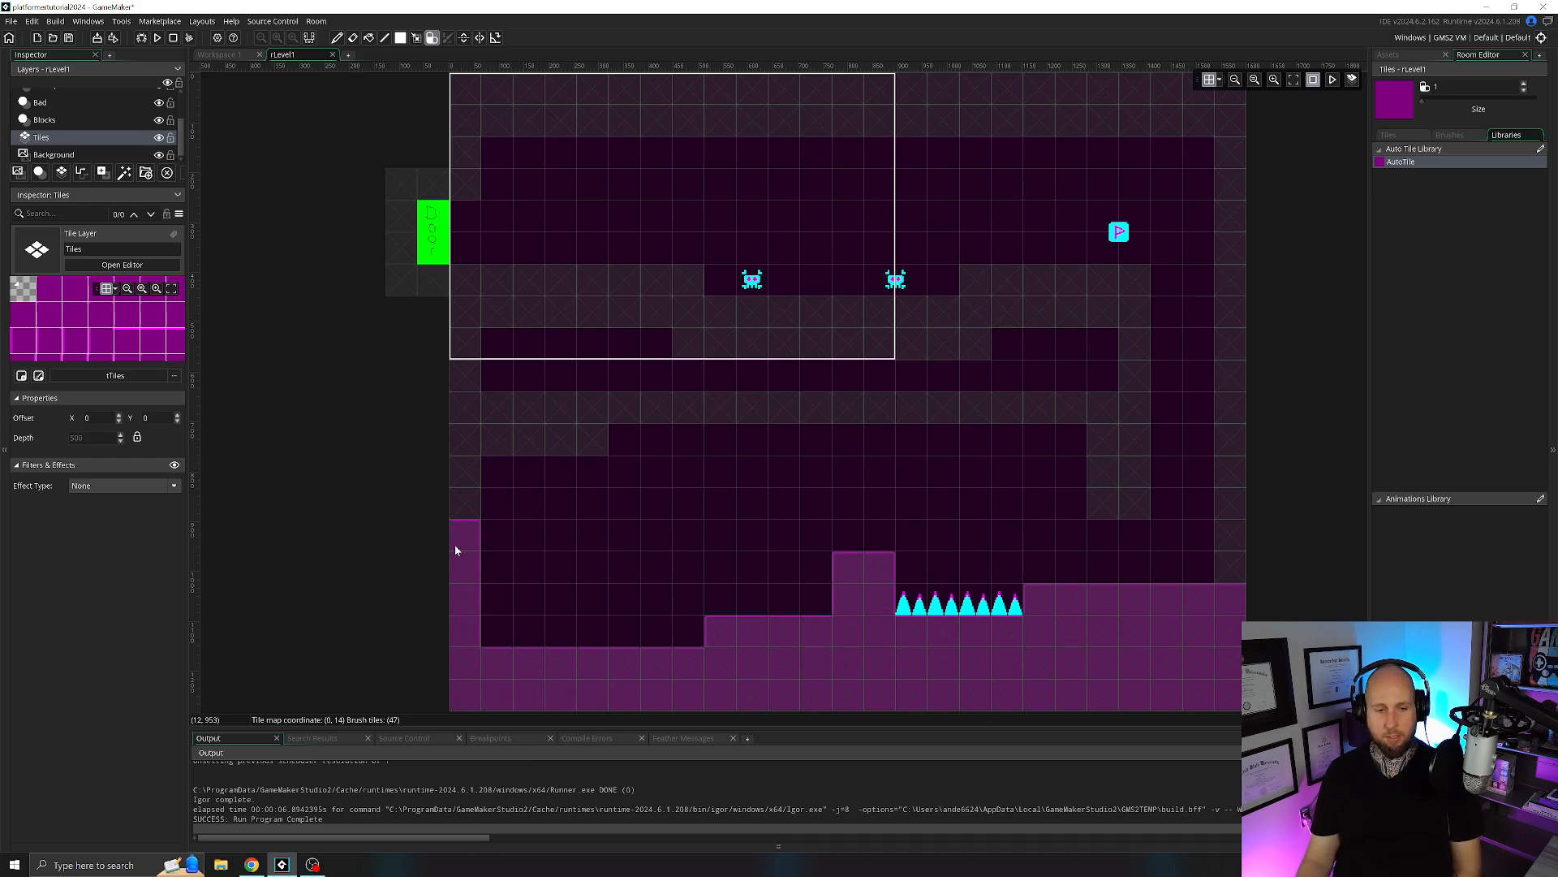
pyautogui.moveTo(452, 415); pyautogui.dragTo(591, 413)
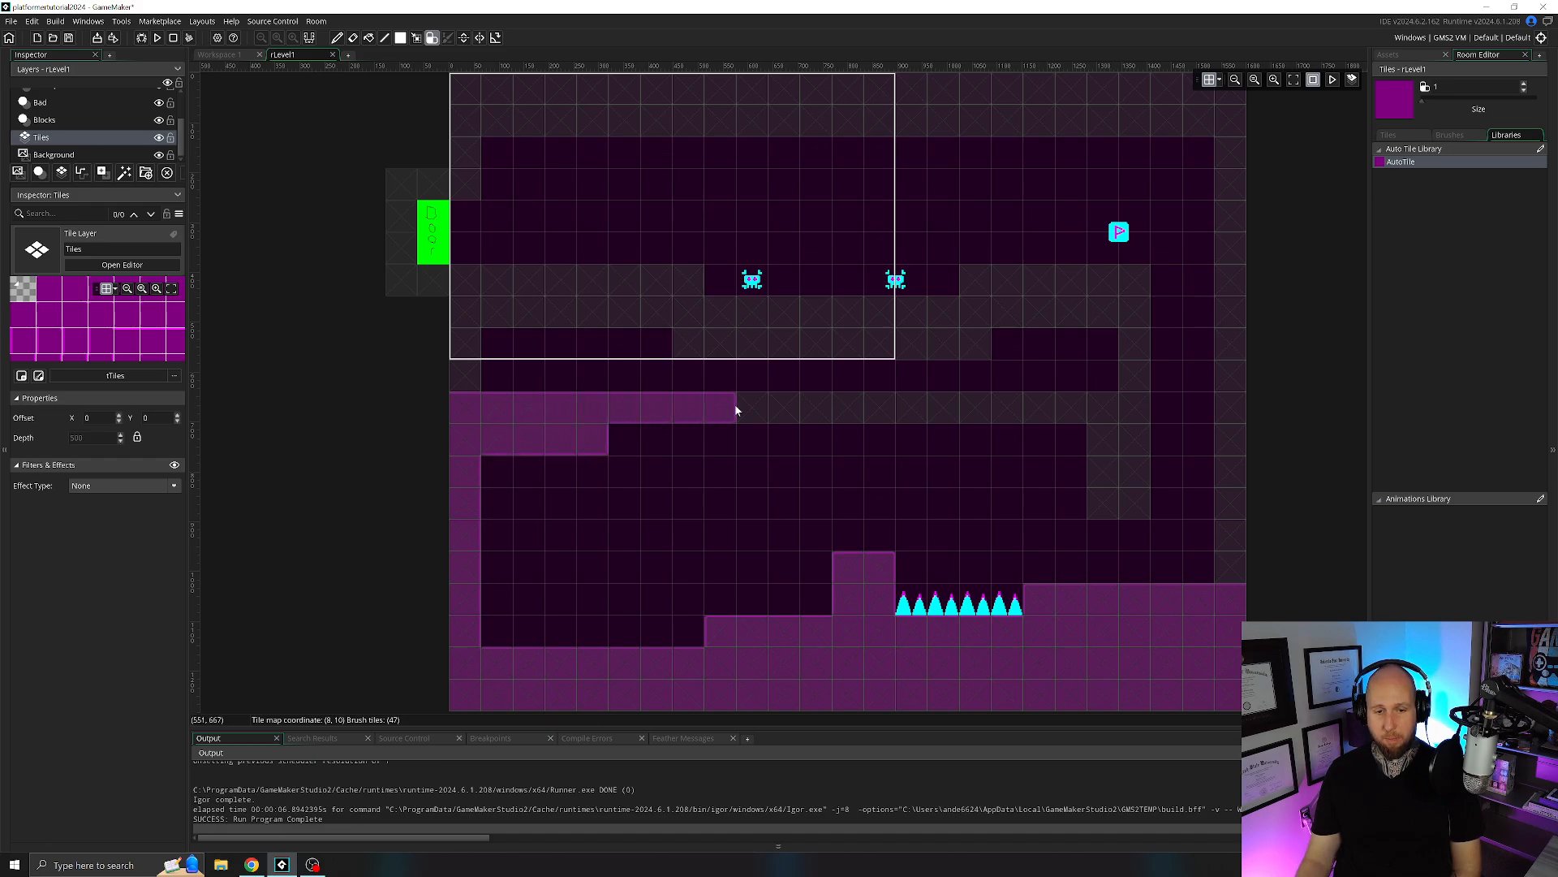
pyautogui.moveTo(736, 411); pyautogui.dragTo(850, 409)
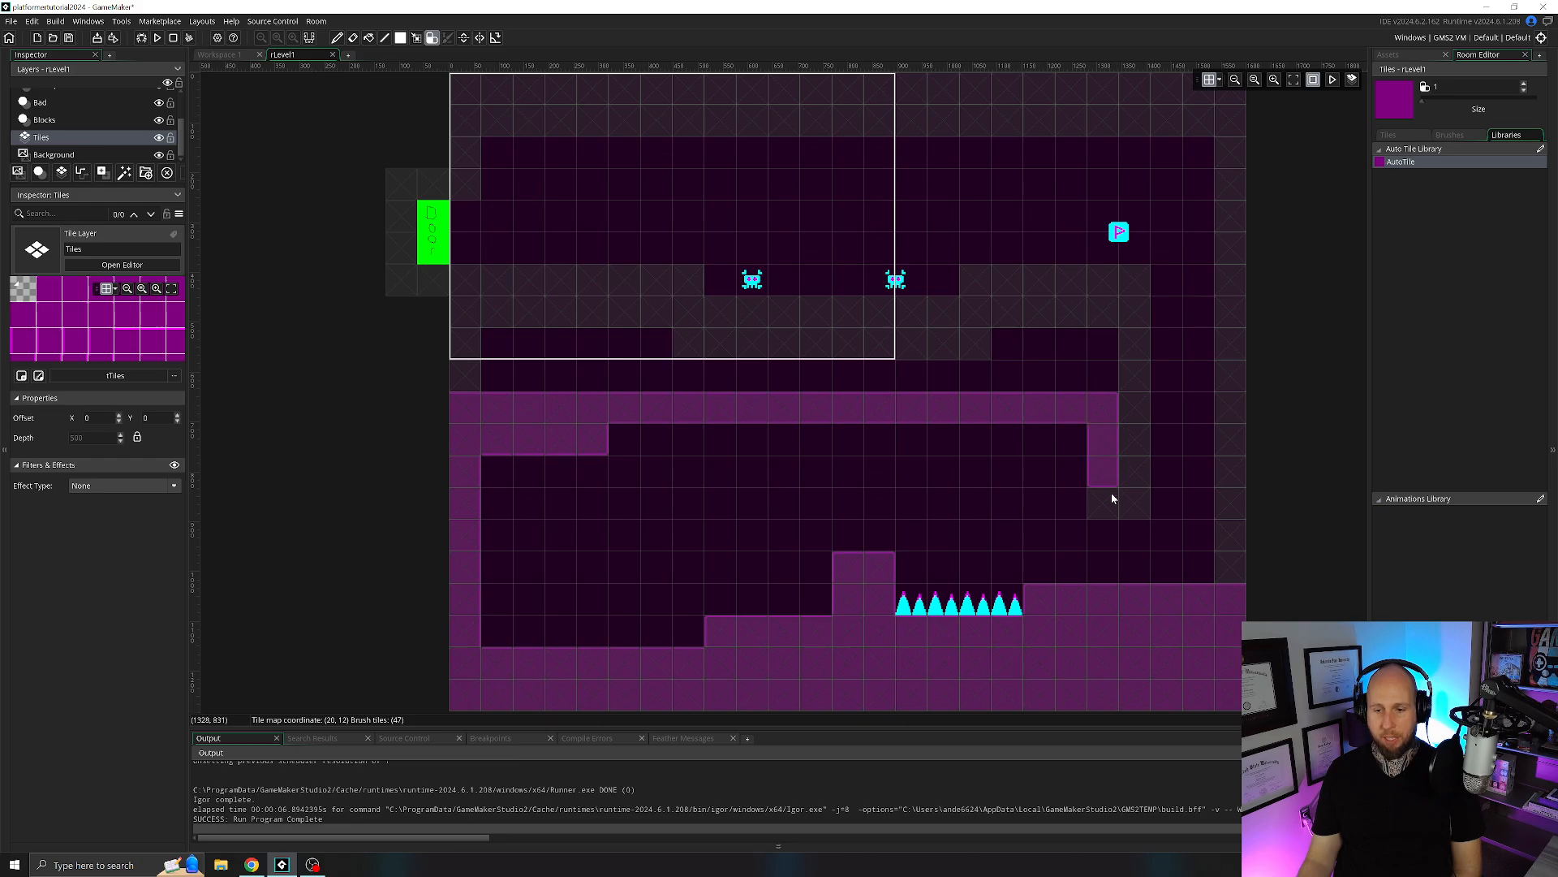
pyautogui.click(1226, 572)
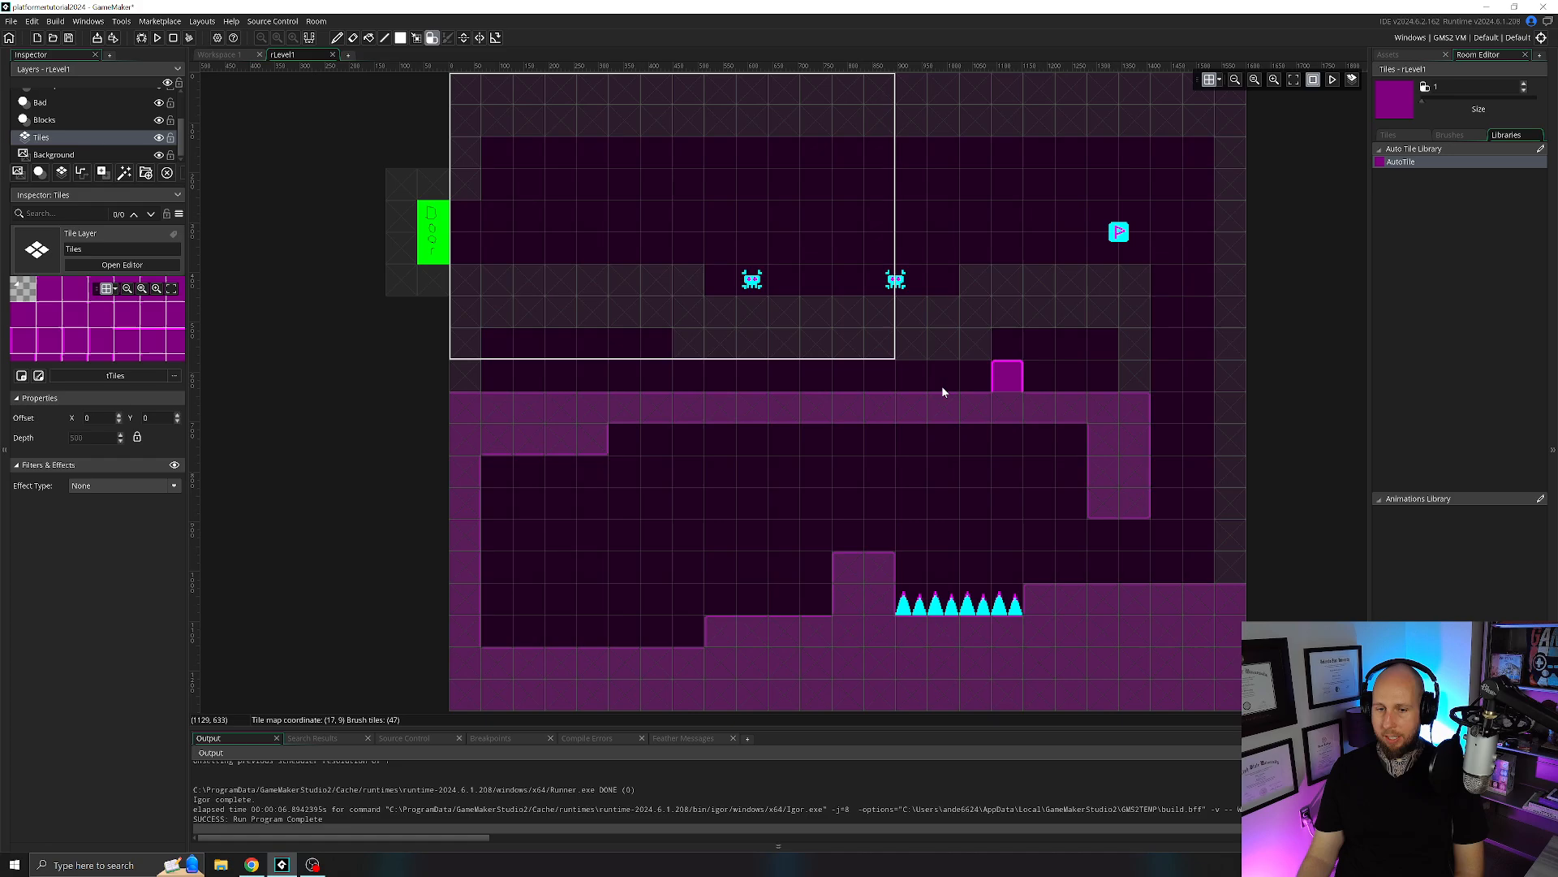
# Fill the enclosed gap above the middle platform with auto tiles and cover the upper platform's blocks up to the enemies' walkway.
pyautogui.moveTo(1100, 347)
pyautogui.mouseDown()
pyautogui.moveTo(1103, 375)
pyautogui.moveTo(933, 375)
pyautogui.mouseUp()
pyautogui.moveTo(787, 375)
pyautogui.mouseDown()
pyautogui.moveTo(487, 373)
pyautogui.moveTo(508, 341)
pyautogui.moveTo(1044, 337)
pyautogui.moveTo(1133, 372)
pyautogui.mouseUp()
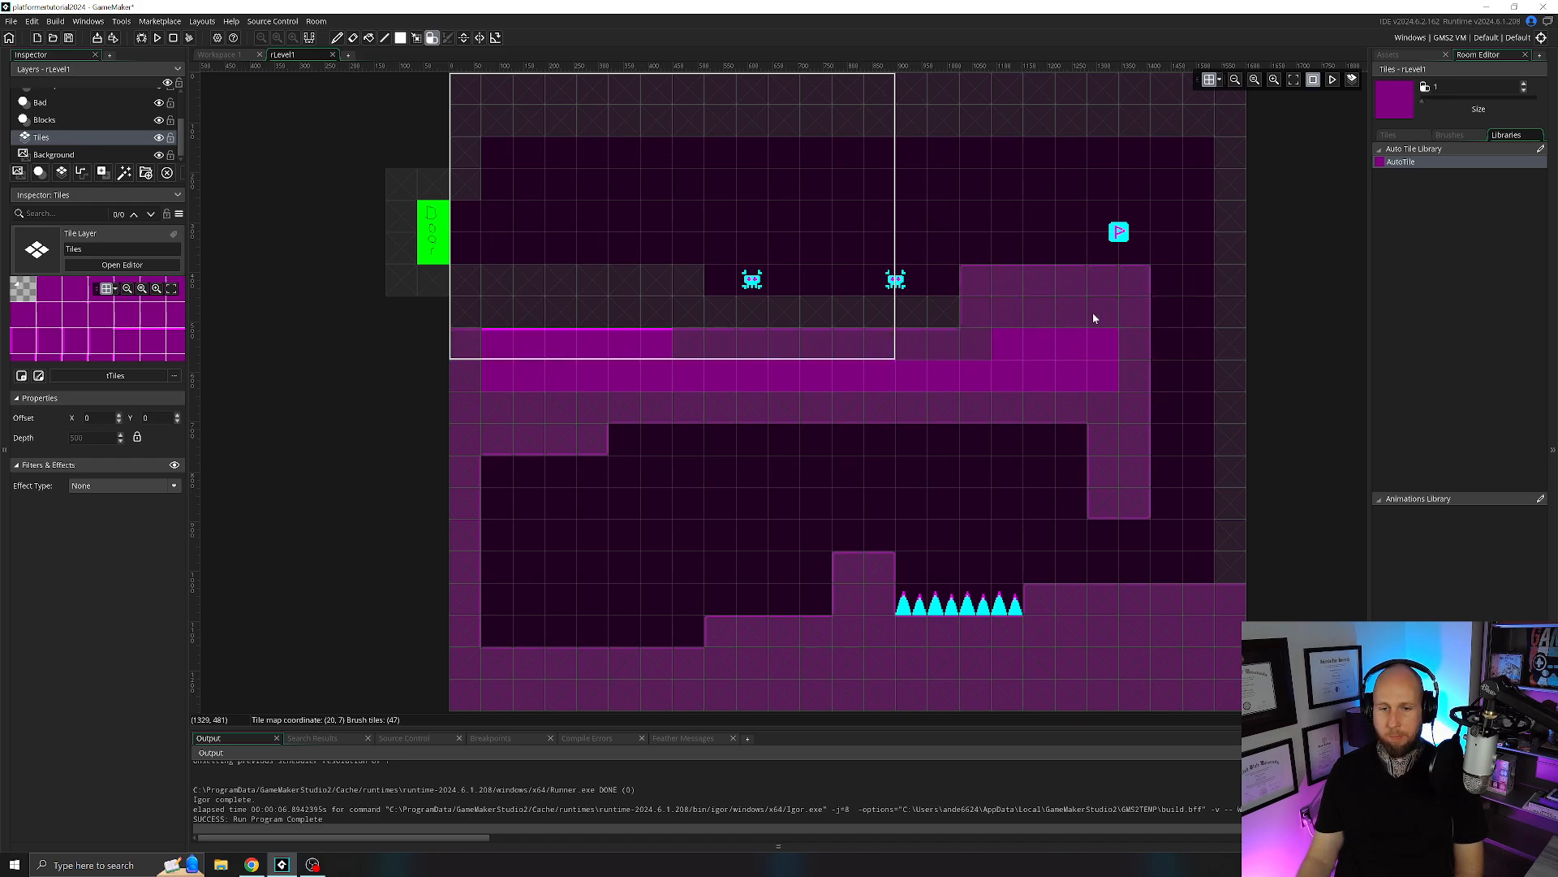
pyautogui.moveTo(1093, 318)
pyautogui.mouseDown()
pyautogui.moveTo(525, 290)
pyautogui.moveTo(648, 305)
pyautogui.mouseUp()
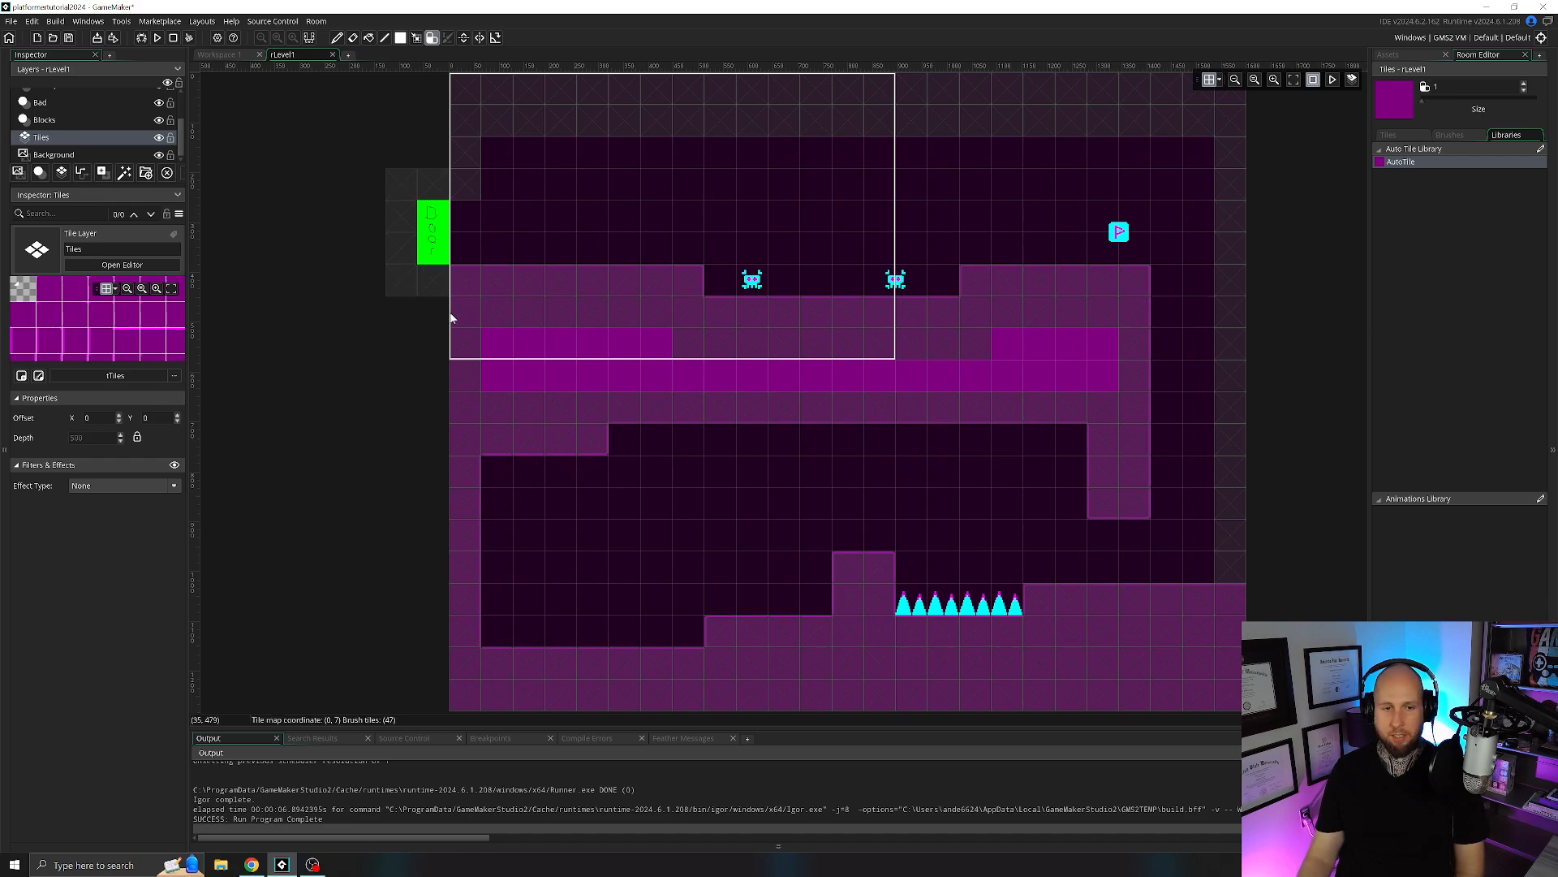
# Paint auto tiles over the wall above the door, the two-row ceiling and the full right wall of rLevel1.
pyautogui.moveTo(463, 184); pyautogui.dragTo(453, 257, button='middle')
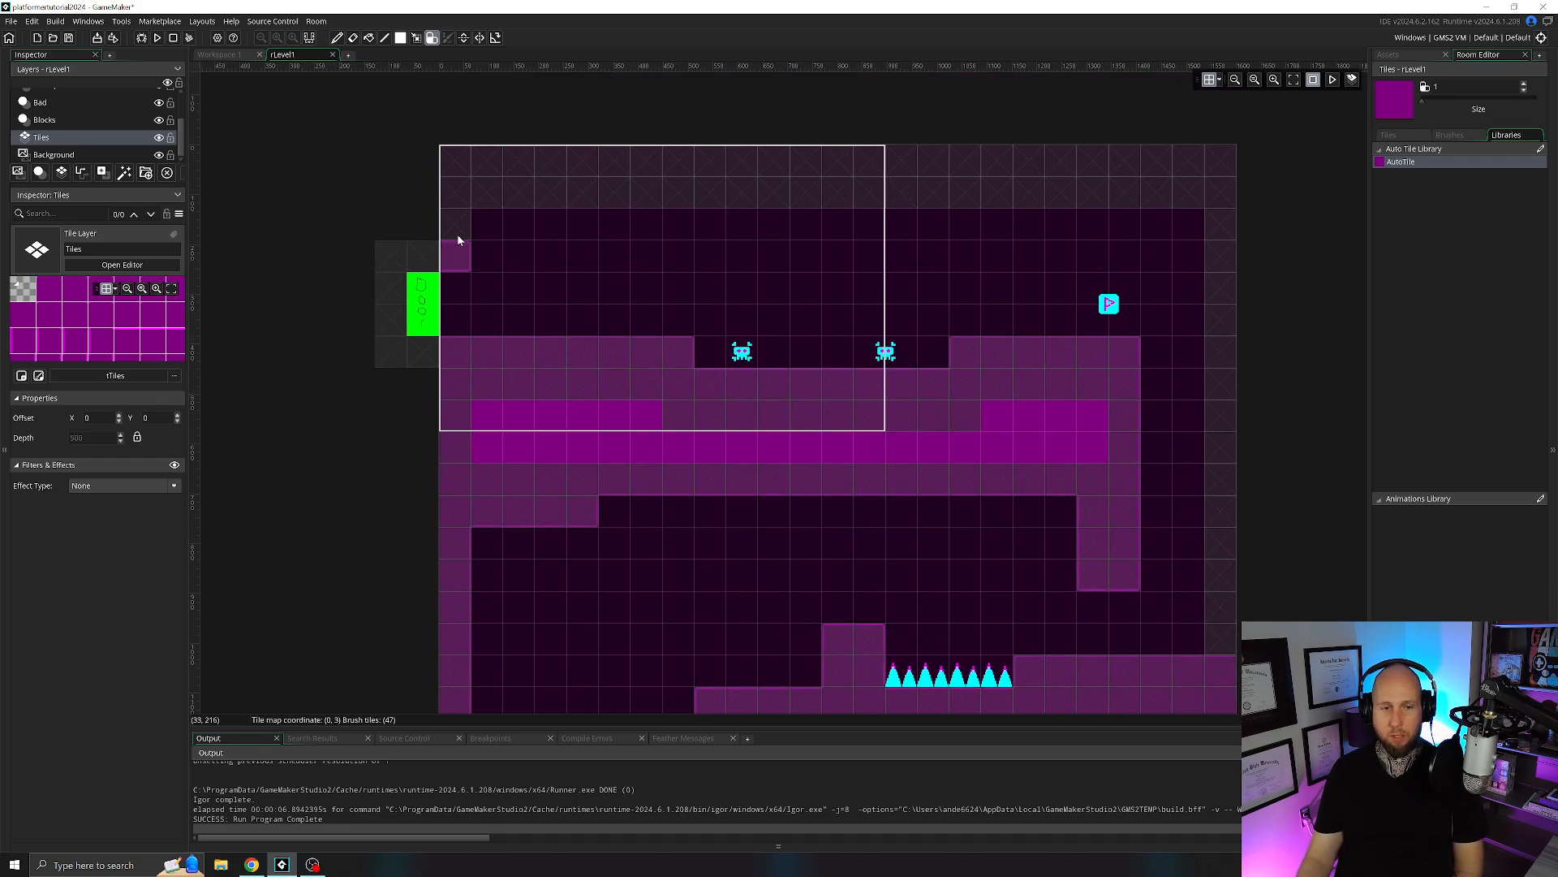
pyautogui.moveTo(503, 166); pyautogui.dragTo(1097, 160)
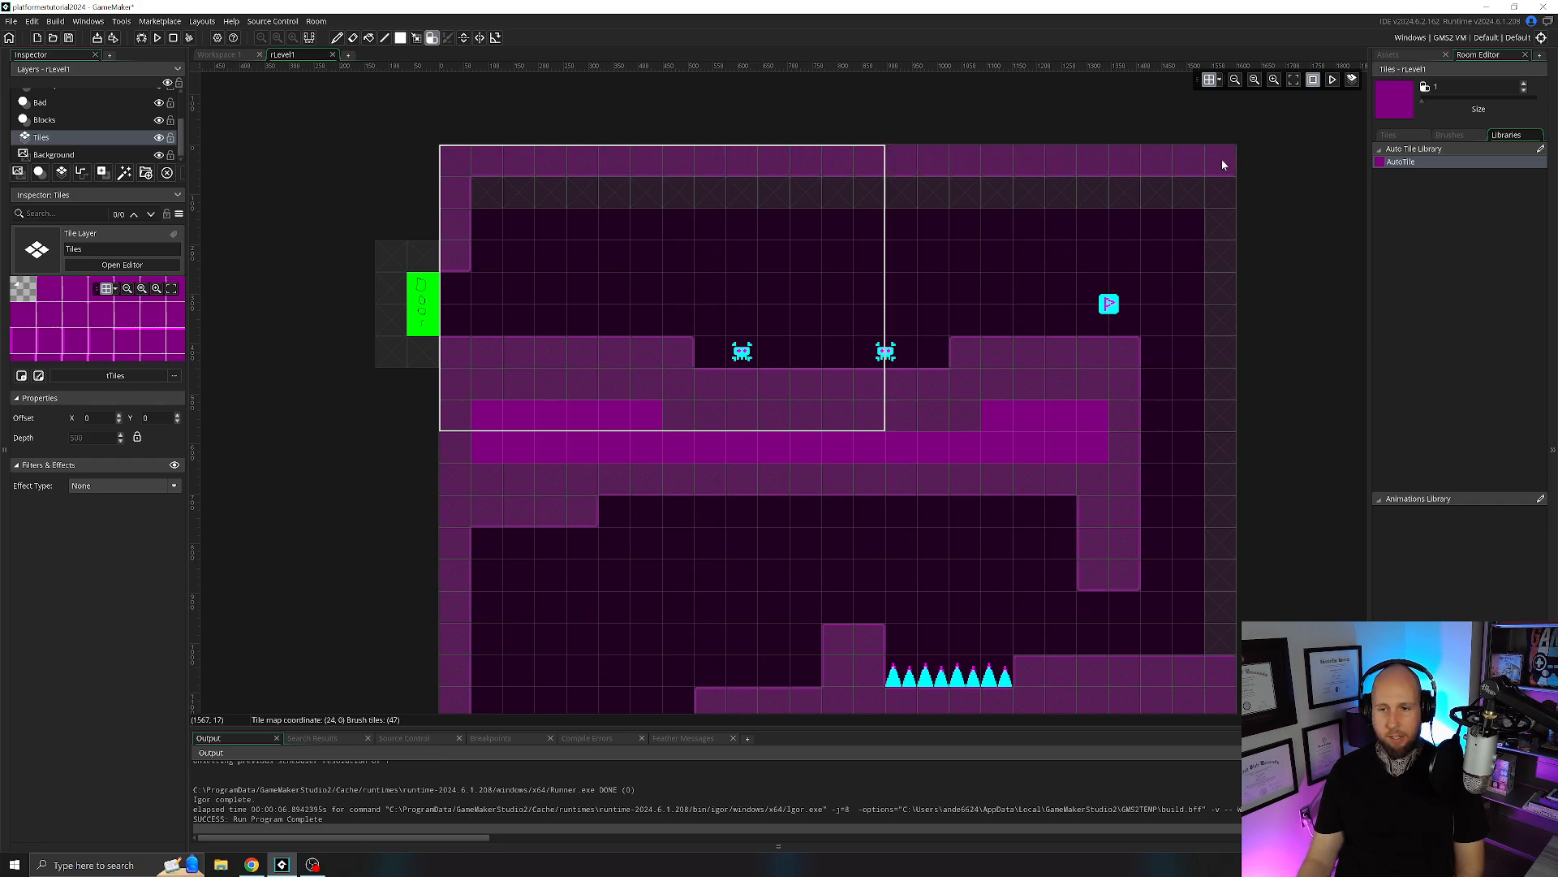
pyautogui.moveTo(1222, 188); pyautogui.dragTo(638, 182)
pyautogui.click(591, 184)
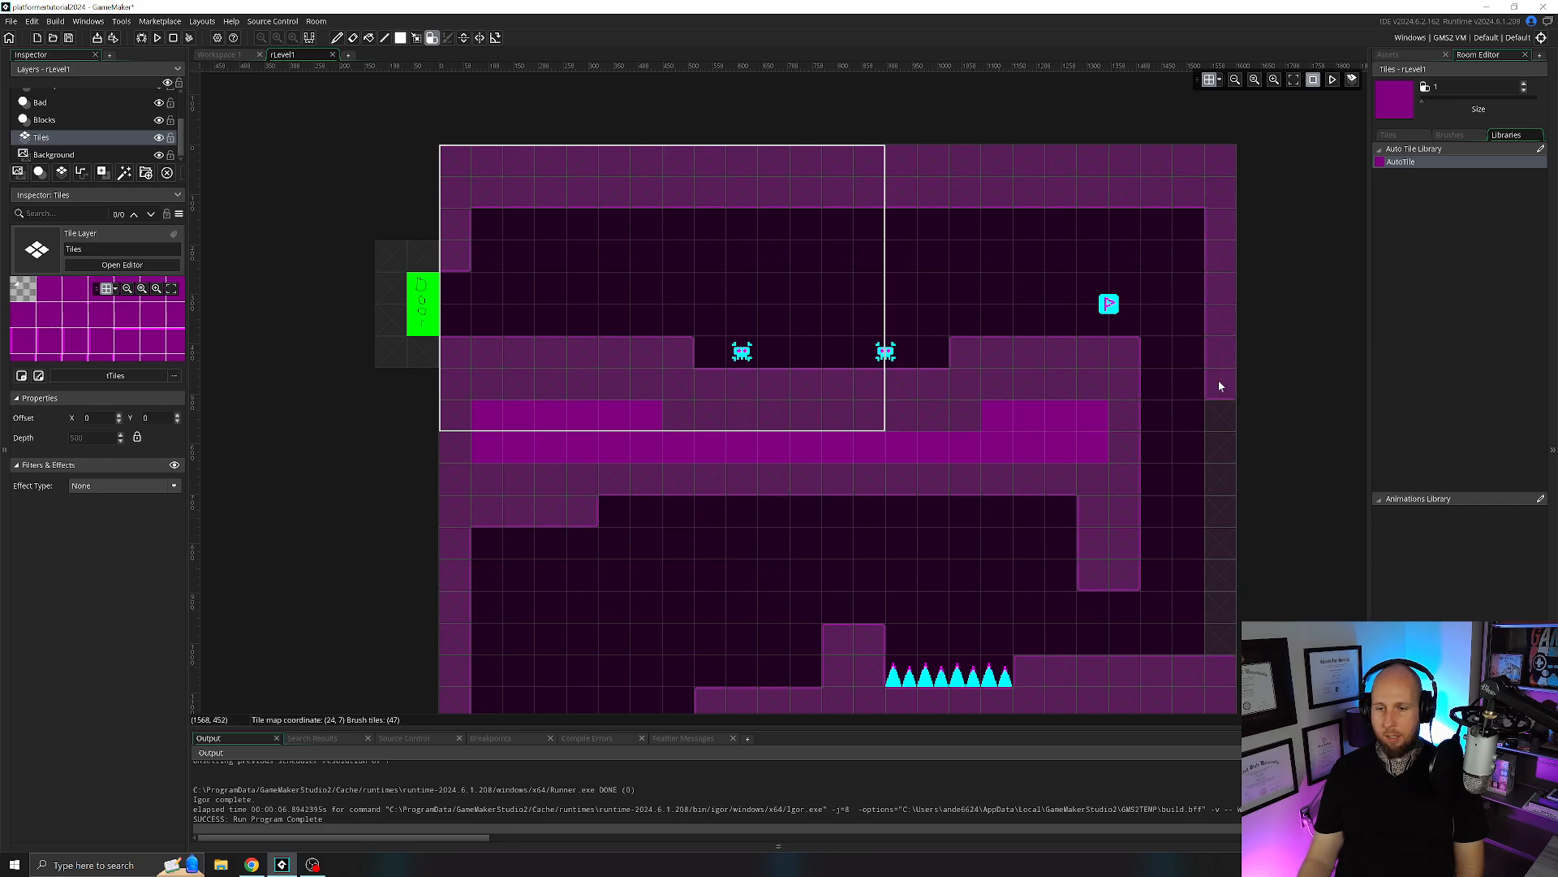
pyautogui.moveTo(1219, 386); pyautogui.dragTo(1217, 560)
pyautogui.moveTo(1019, 541)
pyautogui.mouseDown(button='middle')
pyautogui.moveTo(1007, 398)
pyautogui.moveTo(1005, 487)
pyautogui.moveTo(980, 524)
pyautogui.mouseUp(button='middle')
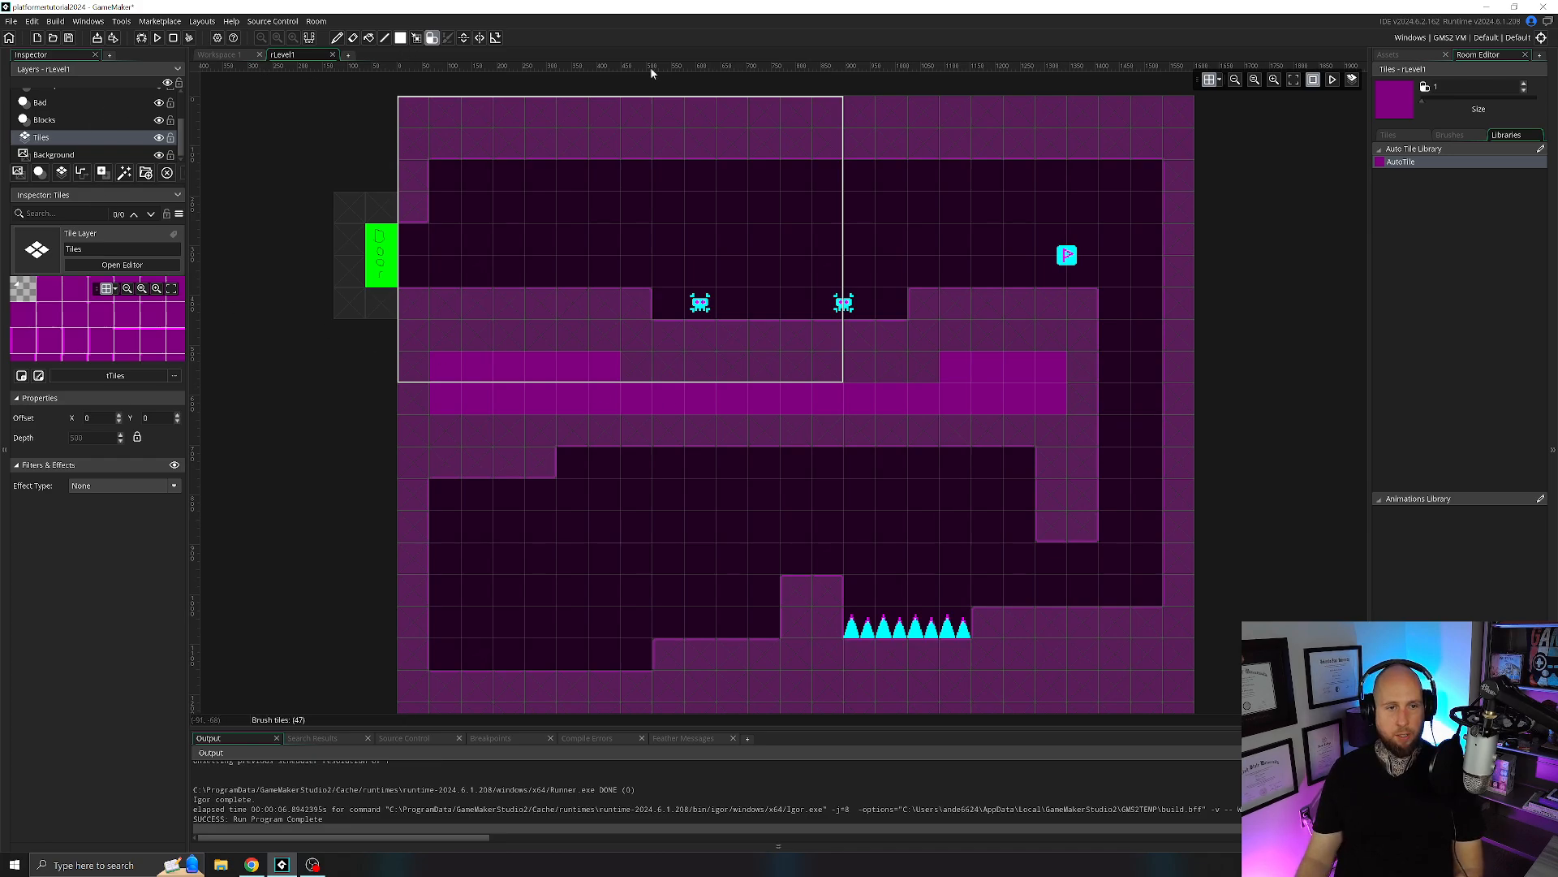
# Open the rLevel2 room for editing.
pyautogui.click(1417, 56)
pyautogui.click(1474, 55)
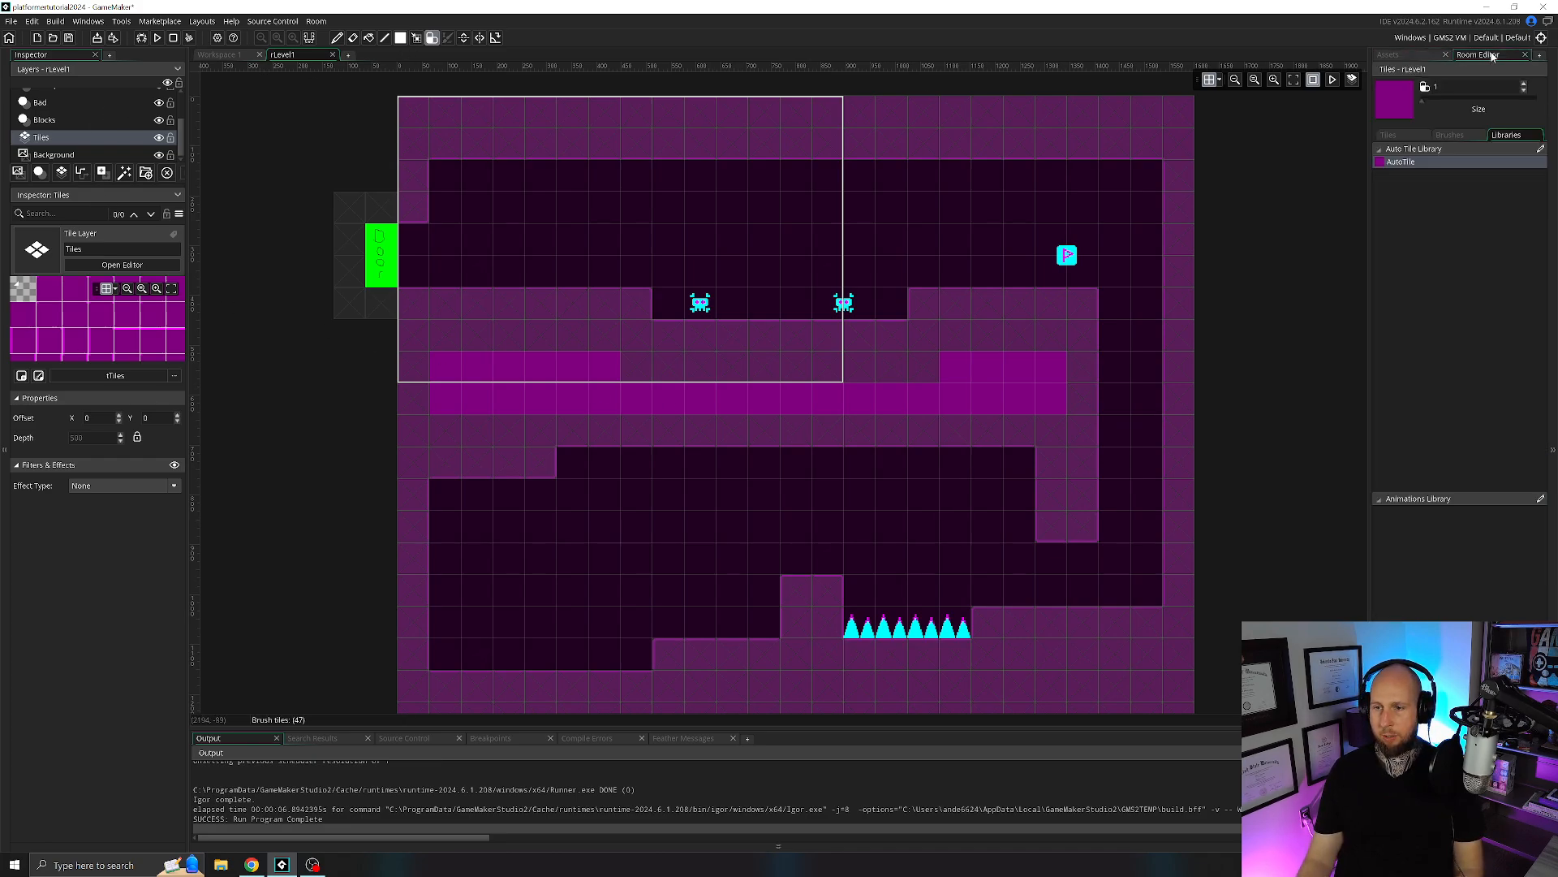
pyautogui.click(1406, 56)
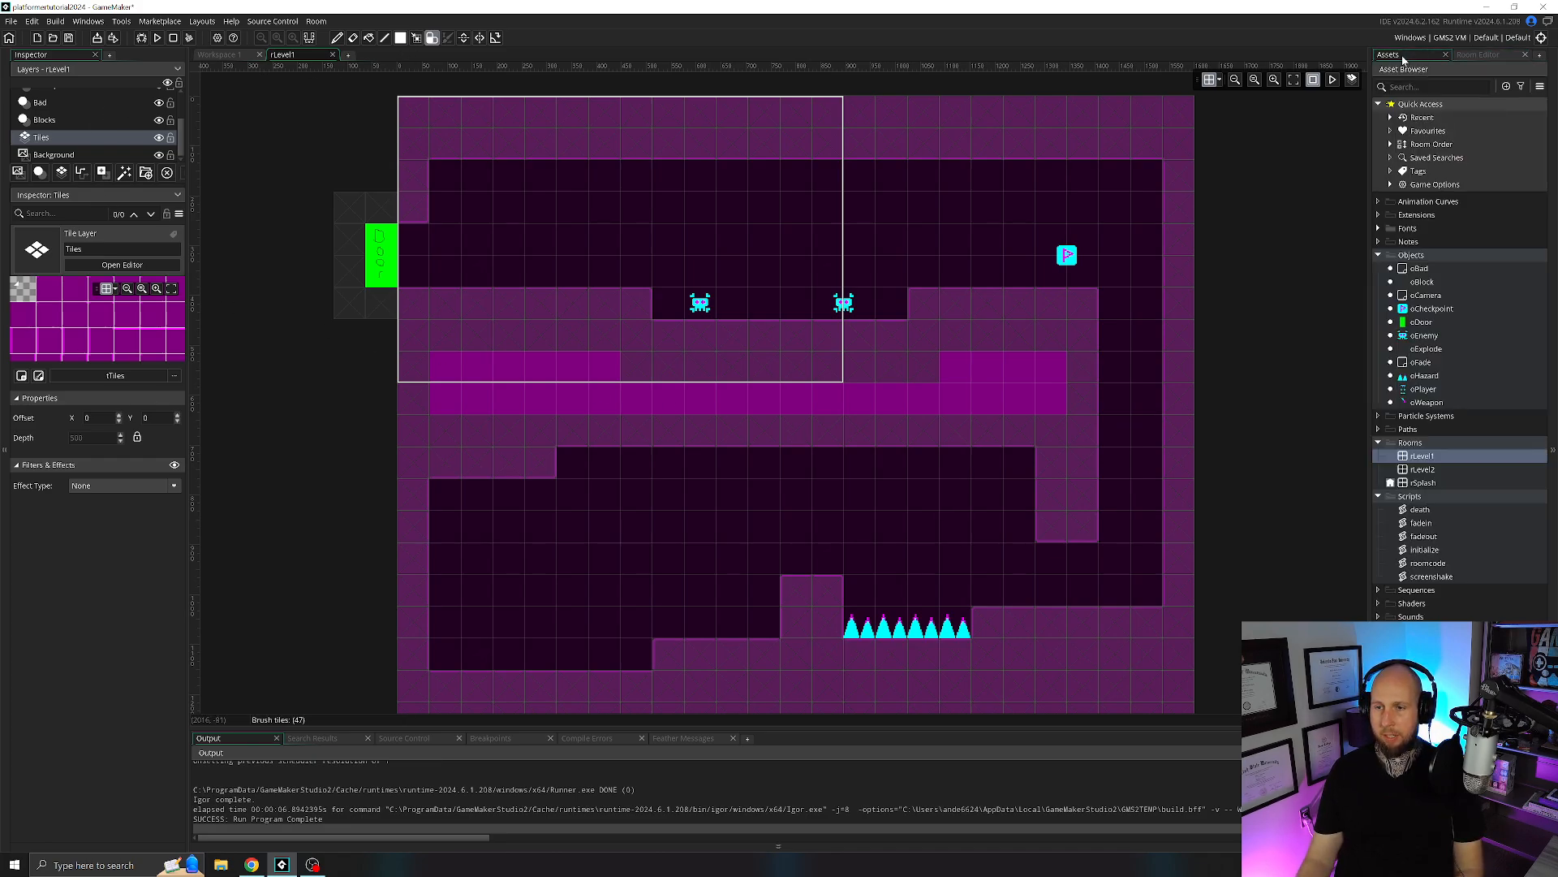
pyautogui.doubleClick(1423, 469)
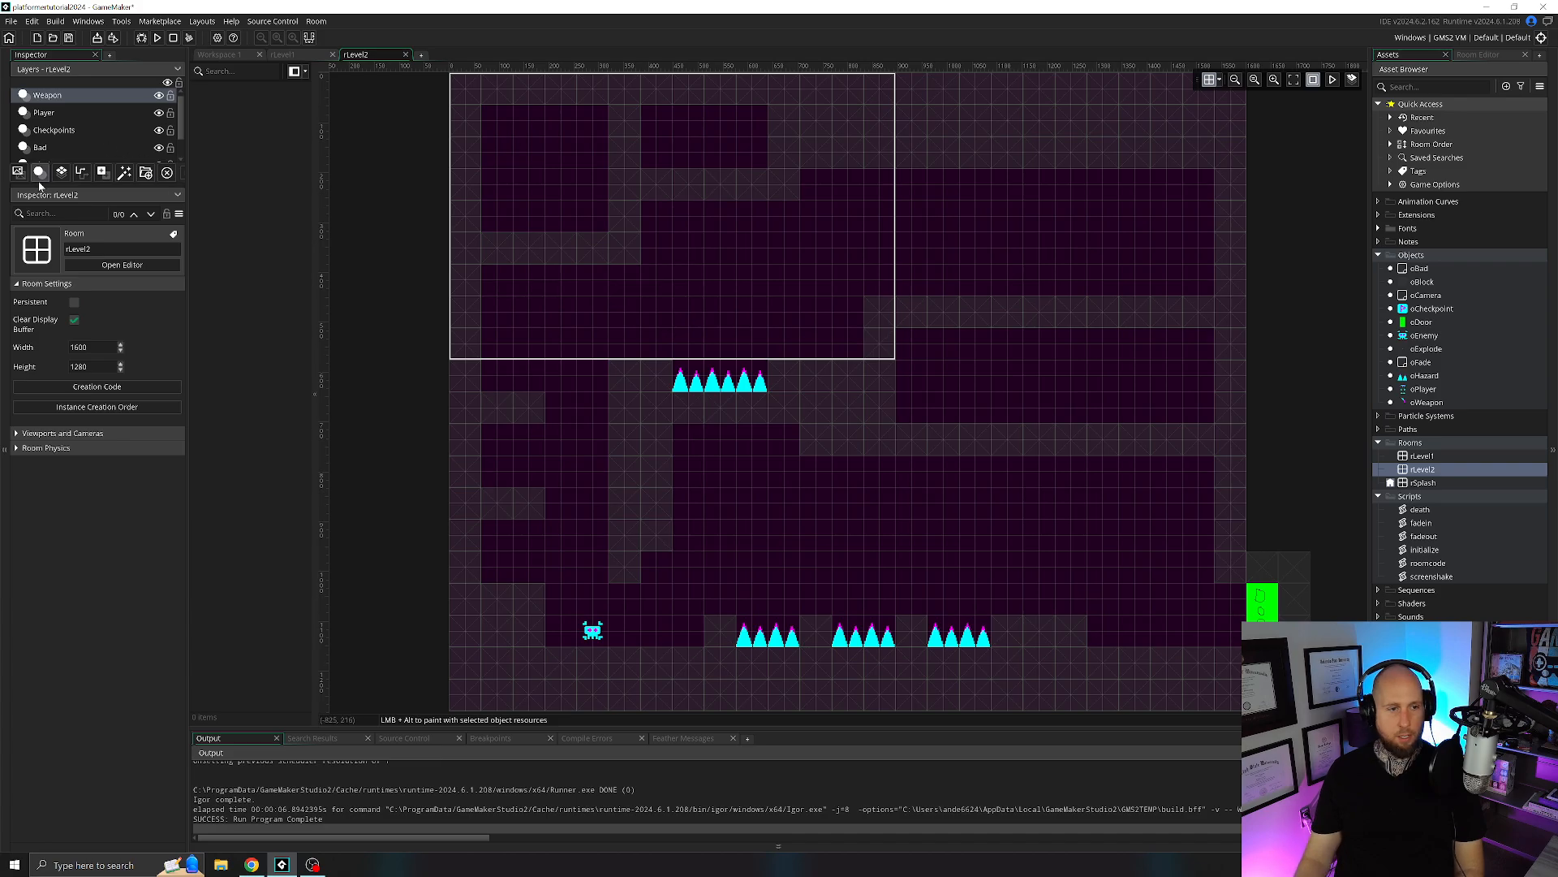
# Add a tile layer named Tiles to rLevel2 and place it between the Blocks and Background layers.
pyautogui.click(62, 173)
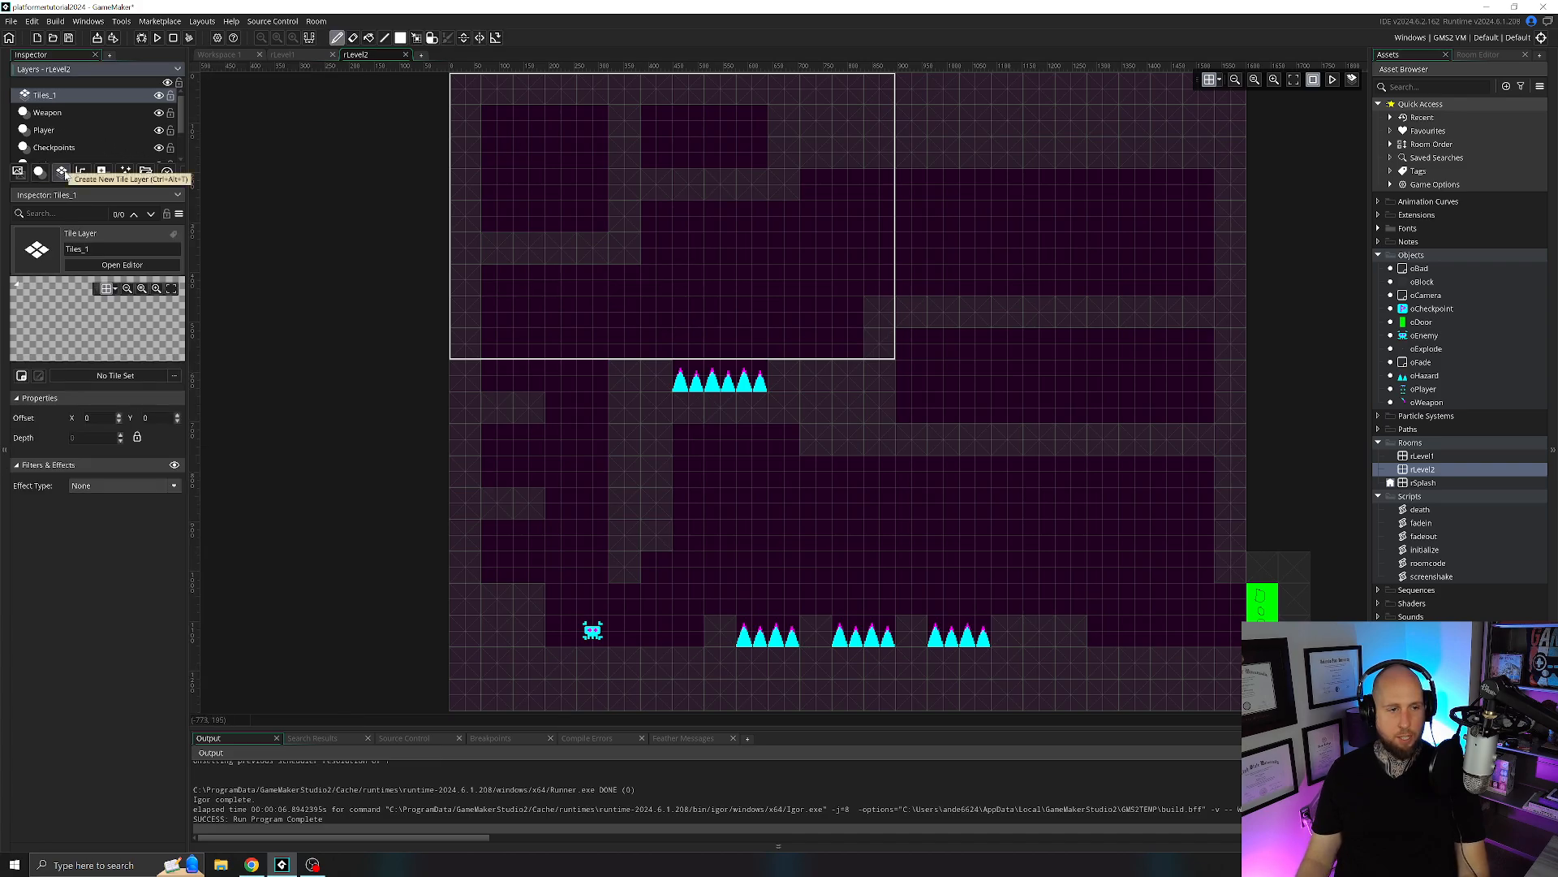
pyautogui.doubleClick(53, 96)
pyautogui.write('Tile')
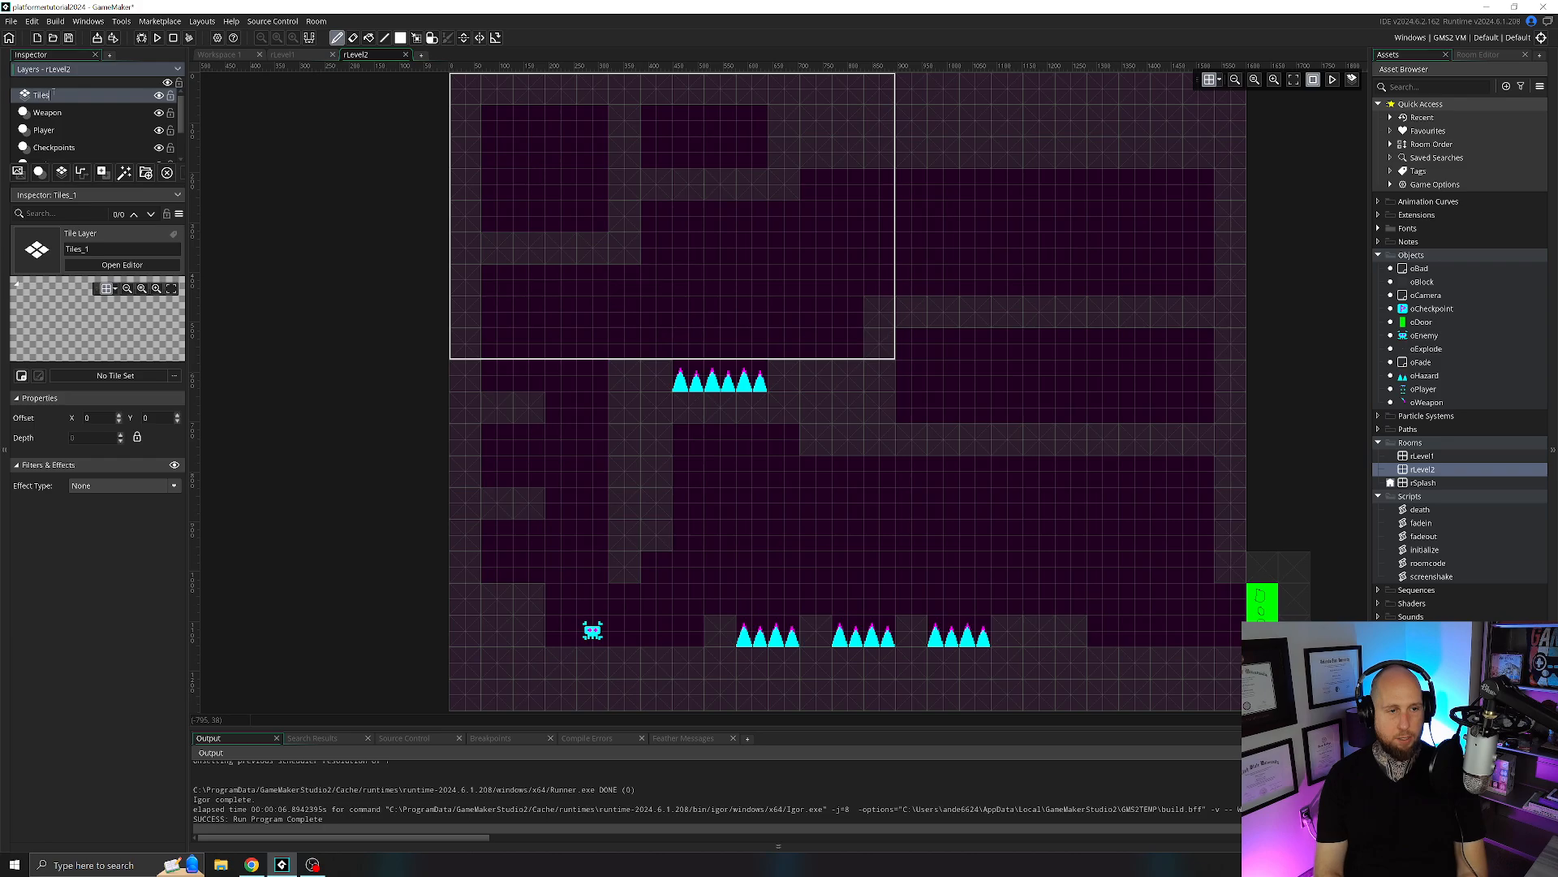
pyautogui.press('Return')
pyautogui.scroll(-2, 71, 138)
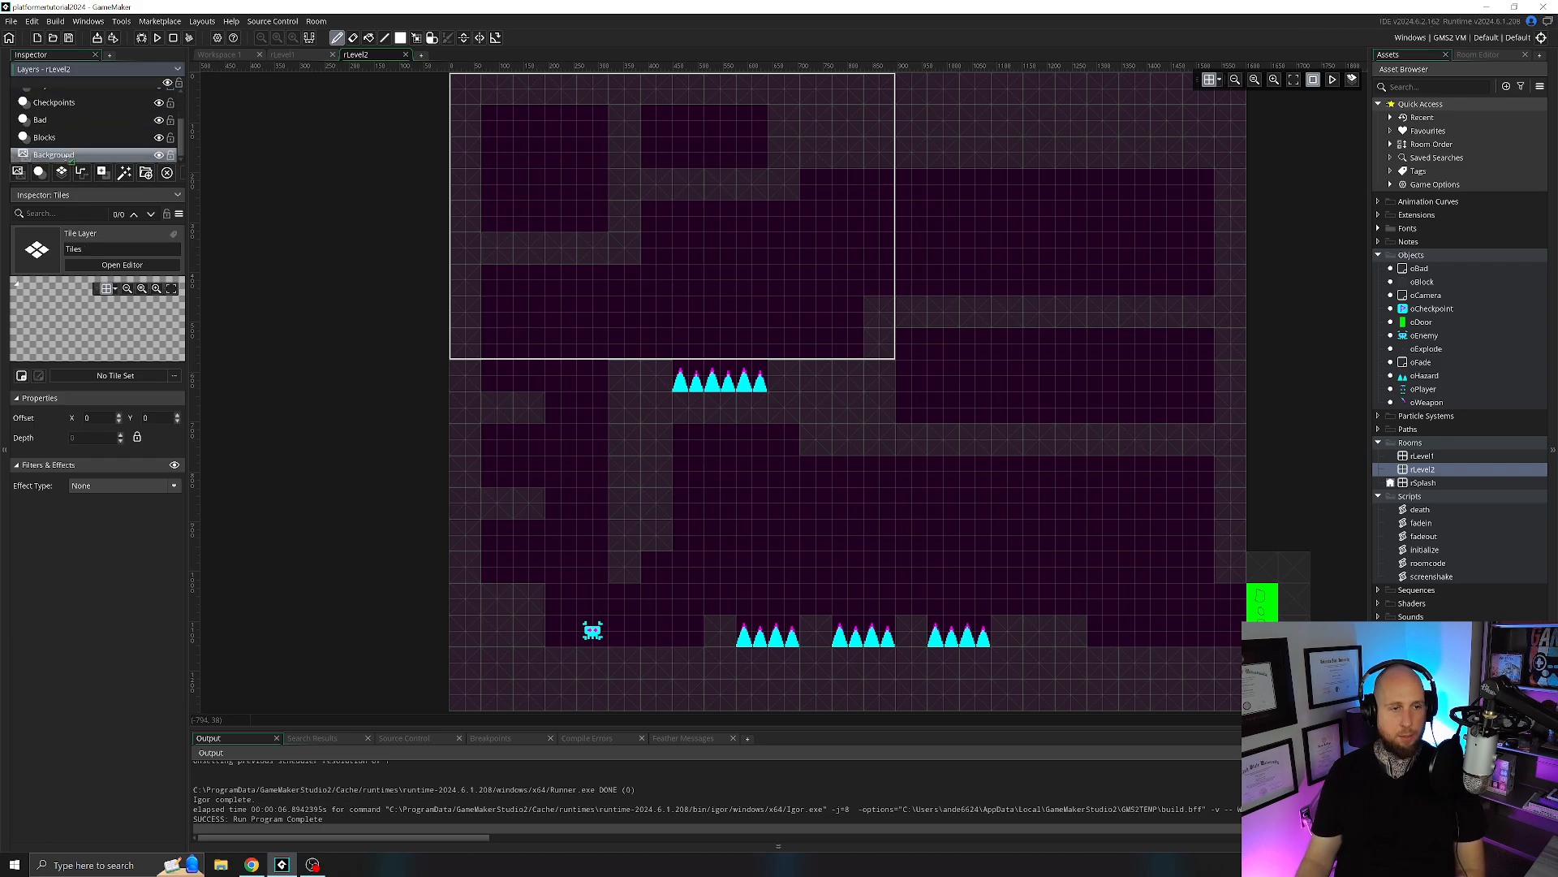
pyautogui.moveTo(71, 156); pyautogui.dragTo(71, 145)
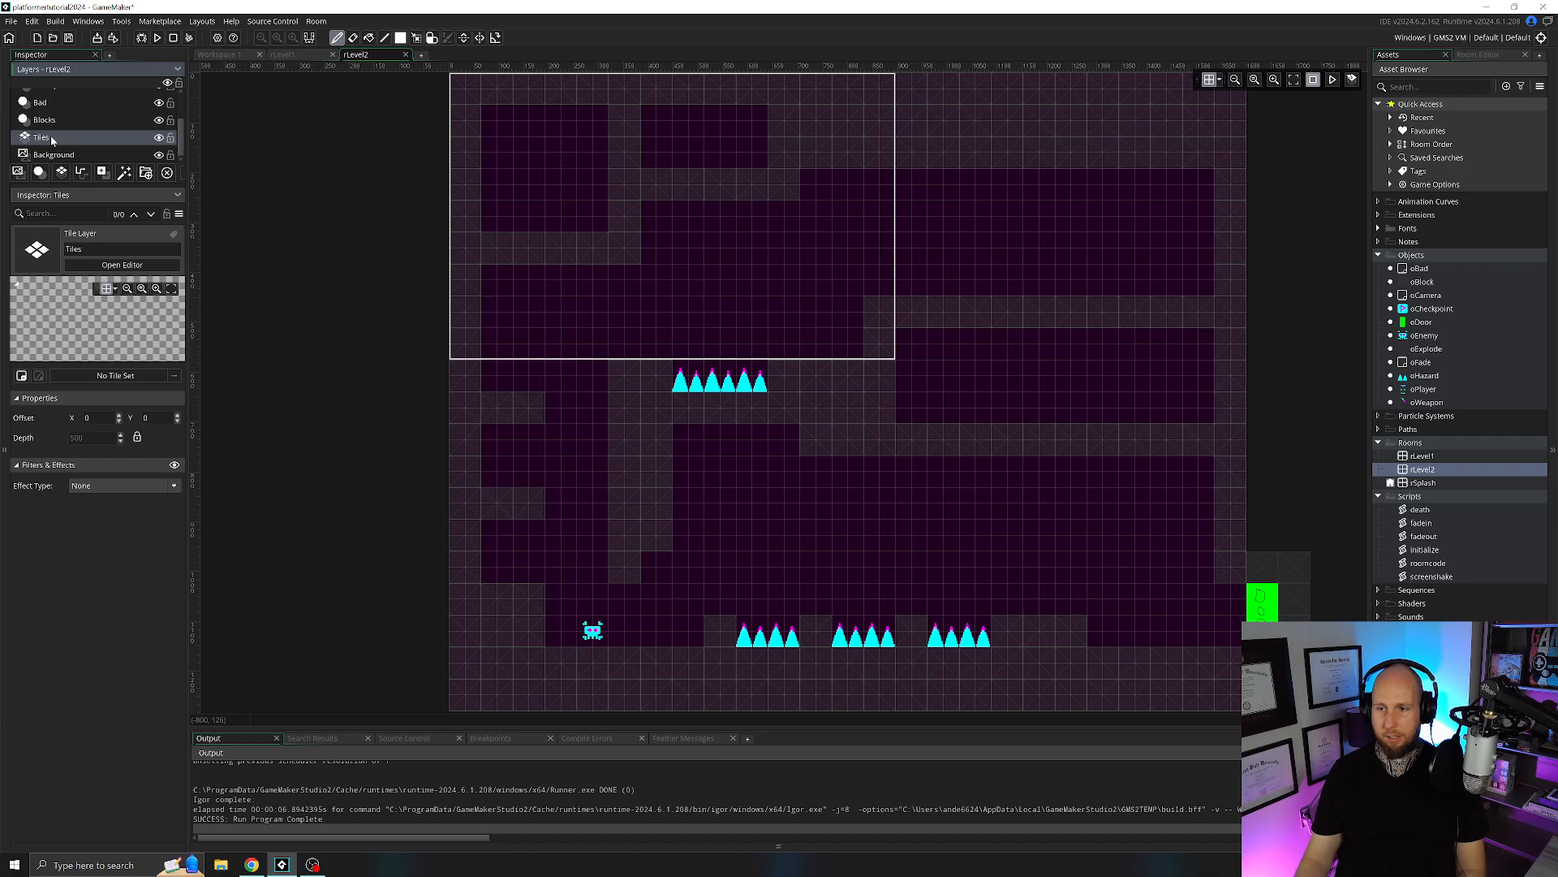
# Assign the tTiles tile set to rLevel2's Tiles layer and choose the AutoTile library entry as the brush.
pyautogui.click(1496, 55)
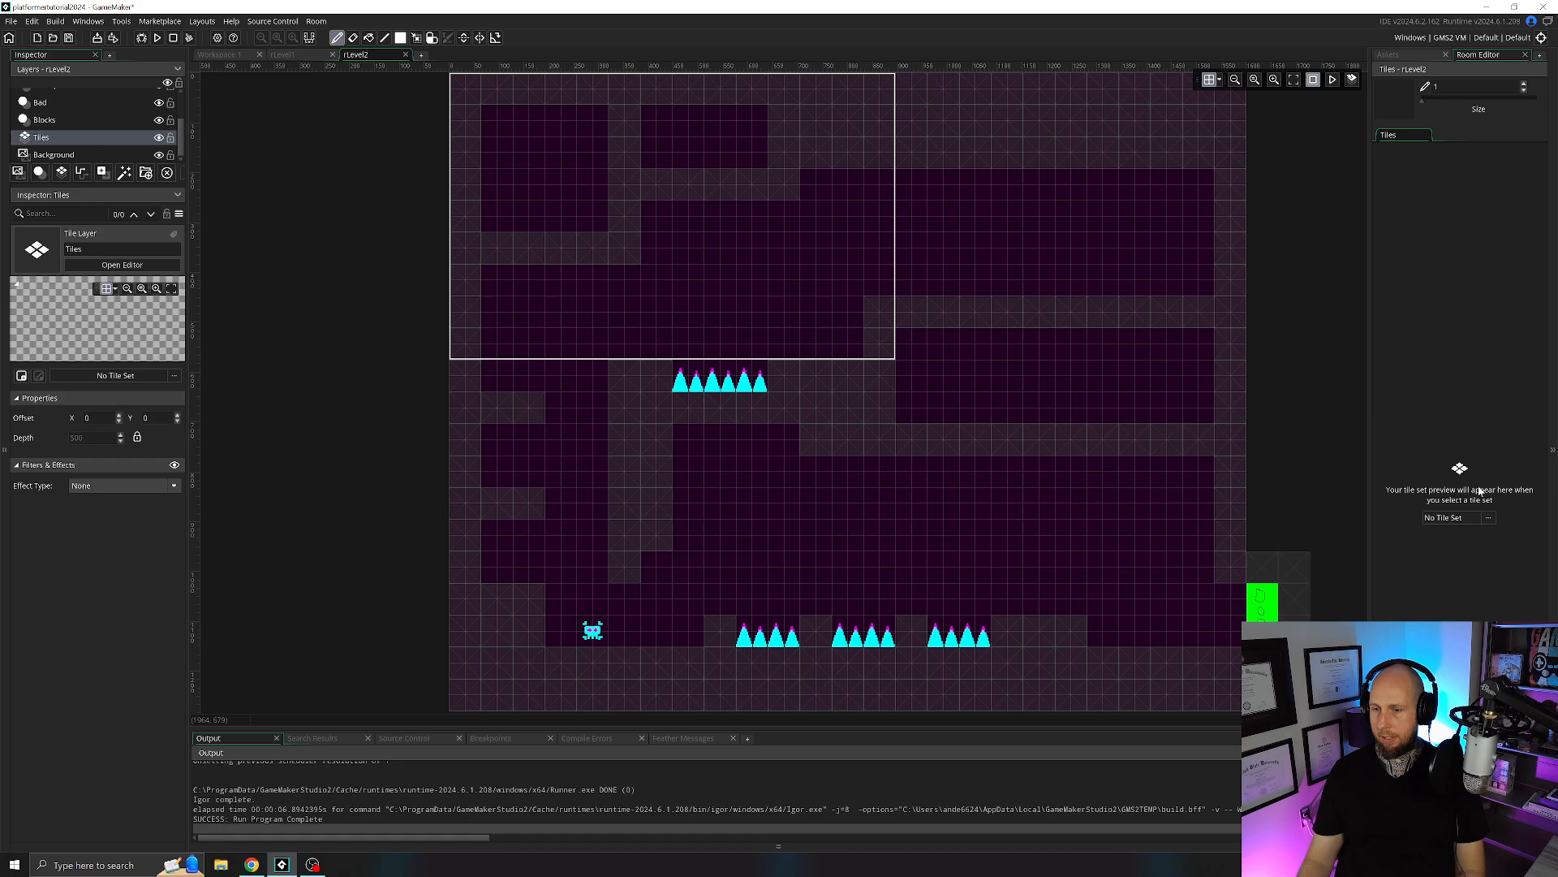
pyautogui.click(1449, 517)
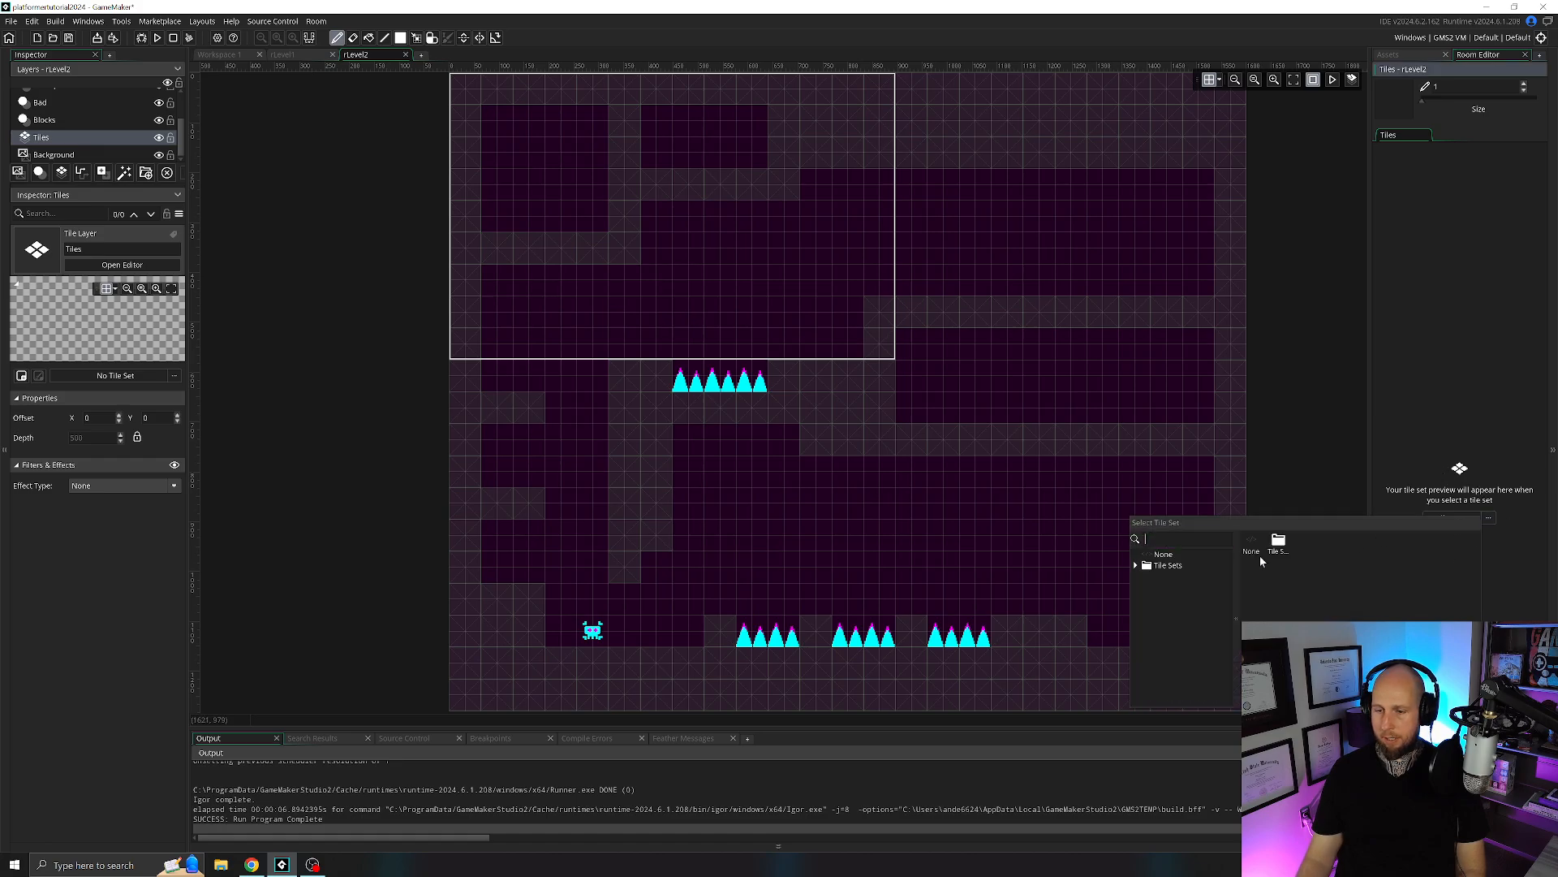
pyautogui.click(1280, 545)
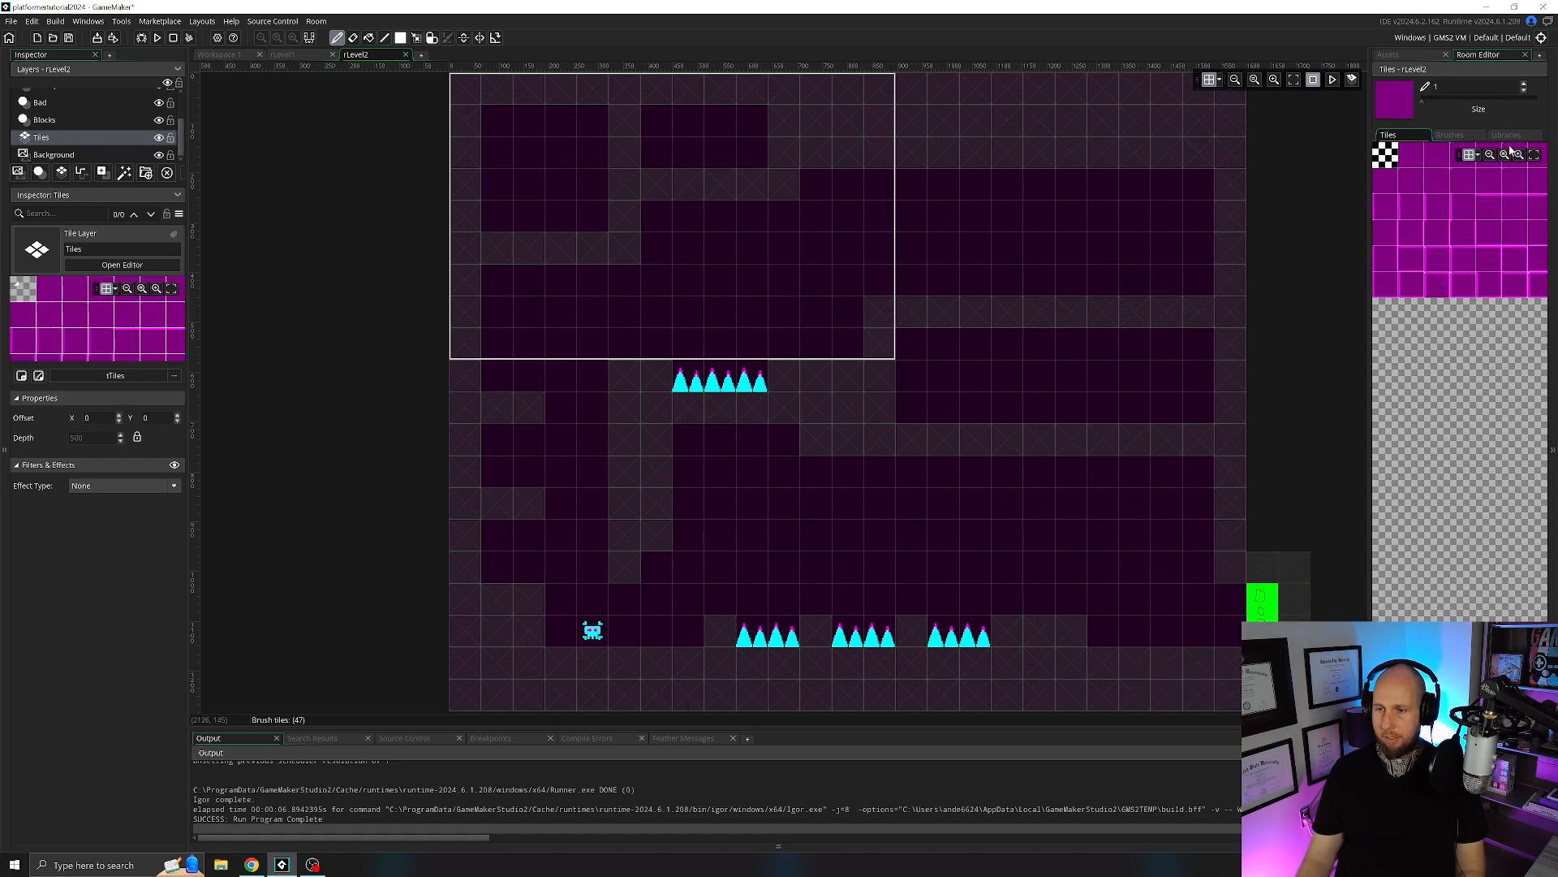
pyautogui.click(1507, 135)
pyautogui.click(1401, 162)
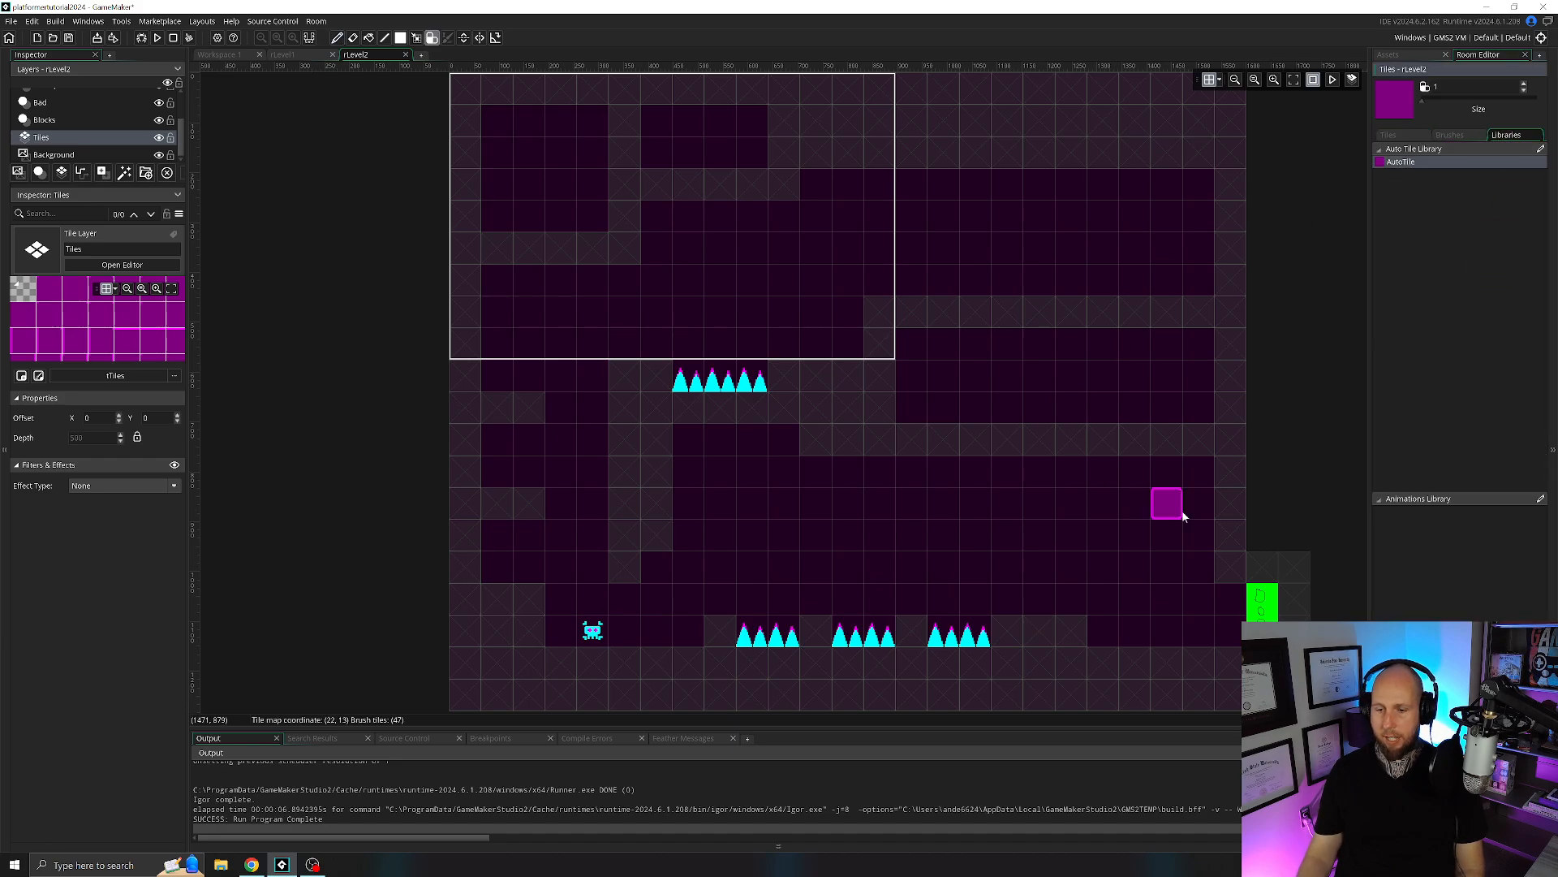
# Paint auto tiles over rLevel2's right wall from above the door up to the top edge of the room.
pyautogui.moveTo(1235, 406); pyautogui.dragTo(1234, 290)
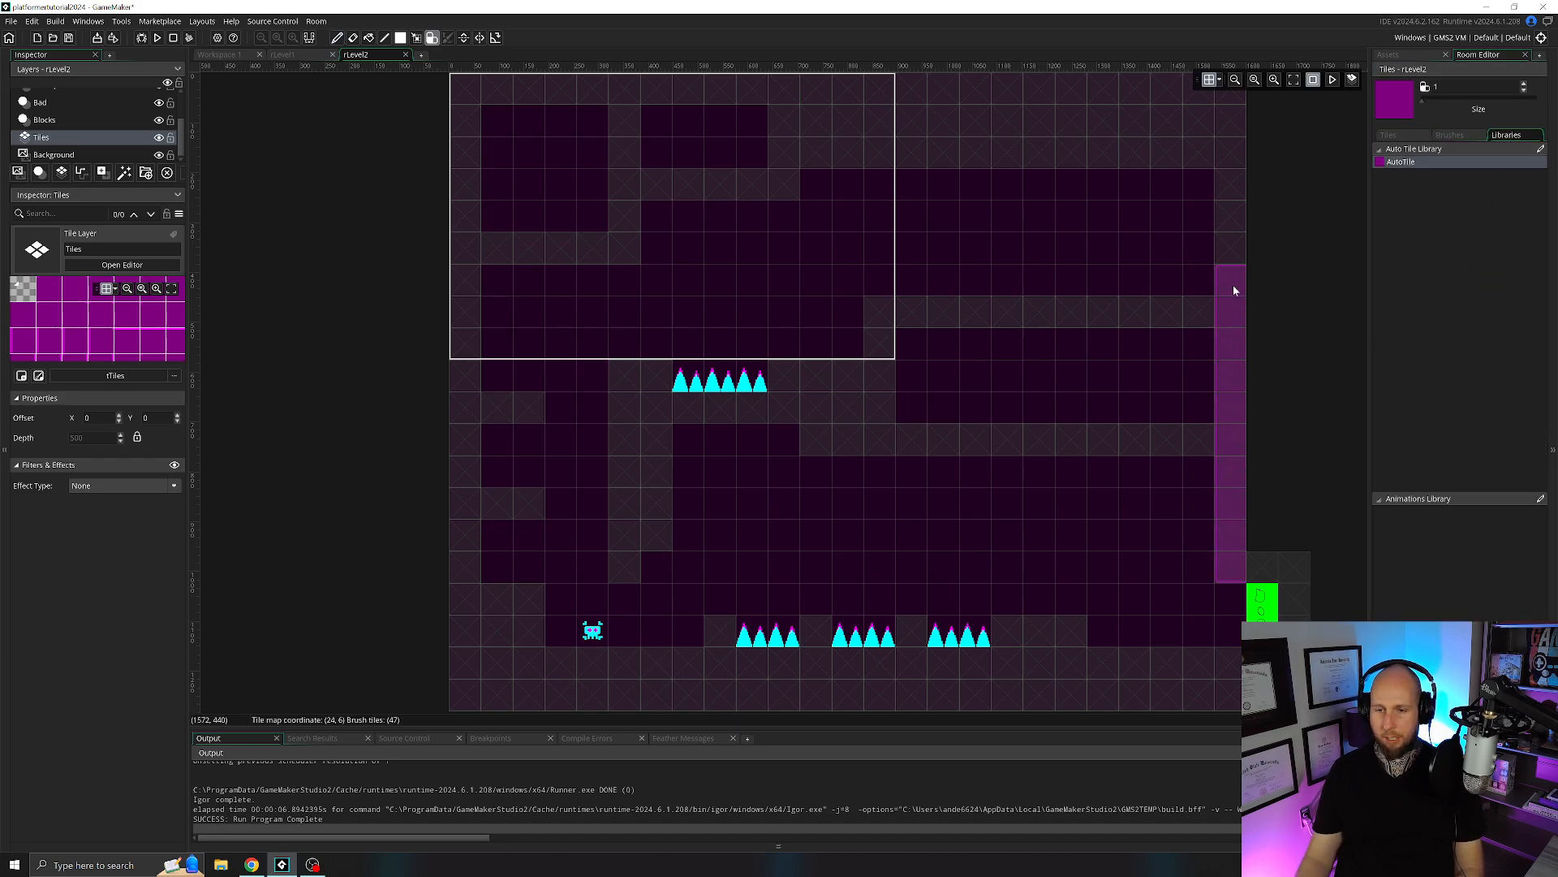
pyautogui.moveTo(1232, 173)
pyautogui.mouseDown(button='middle')
pyautogui.moveTo(1216, 222)
pyautogui.moveTo(1213, 195)
pyautogui.mouseUp(button='middle')
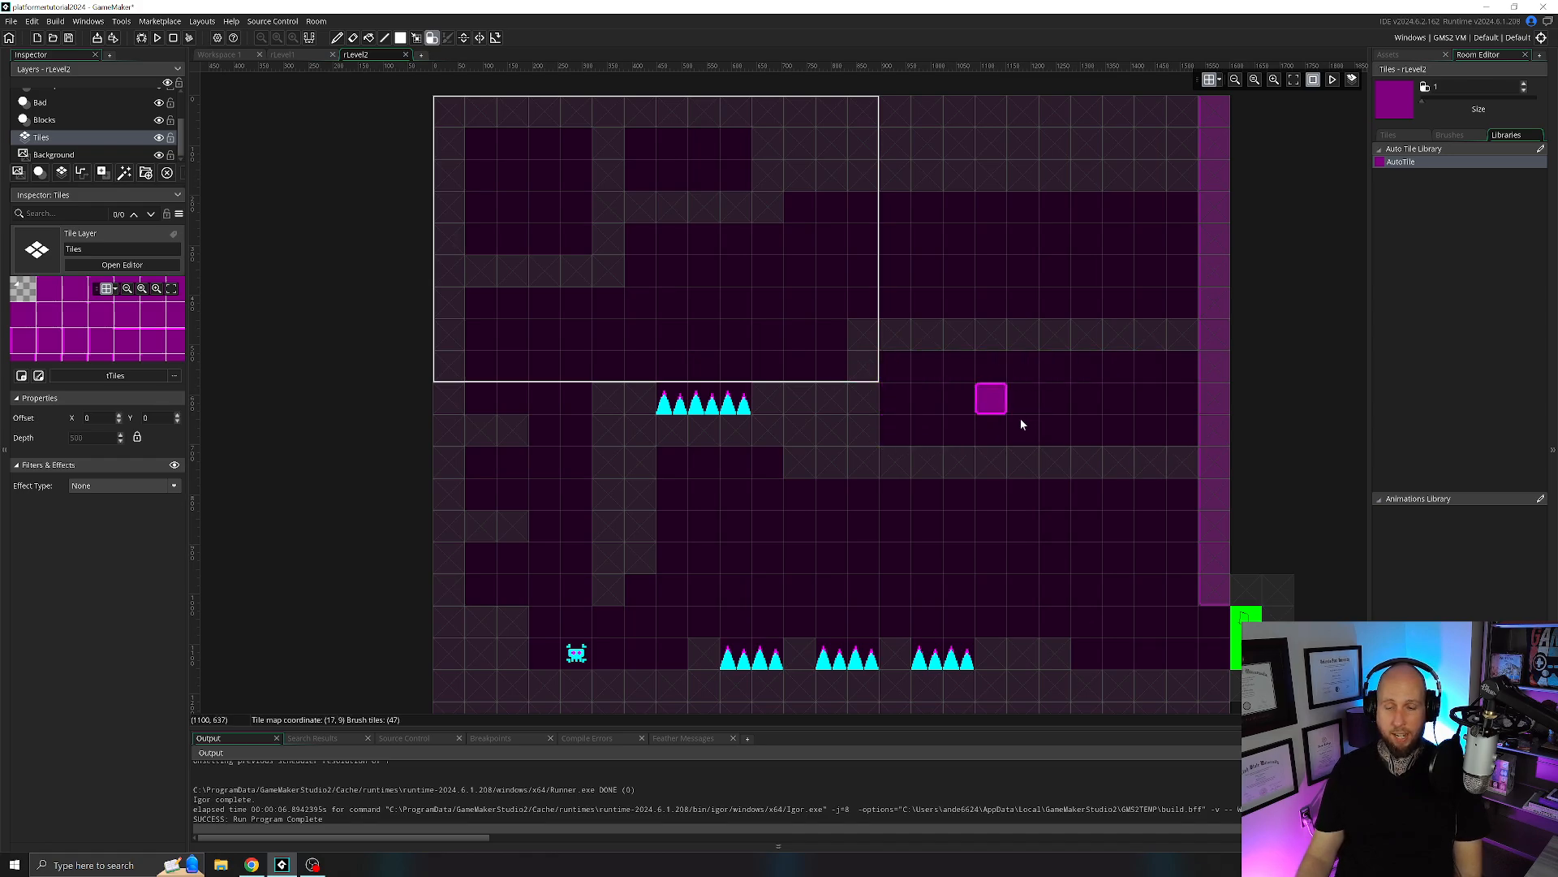
# Paint auto tiles over rLevel2's right-hand platform, filling its enclosed interior and the surrounding blocks out to the two stepped blocks beside the spikes.
pyautogui.moveTo(1177, 429)
pyautogui.mouseDown()
pyautogui.moveTo(947, 430)
pyautogui.moveTo(914, 368)
pyautogui.moveTo(1188, 389)
pyautogui.moveTo(921, 402)
pyautogui.mouseUp()
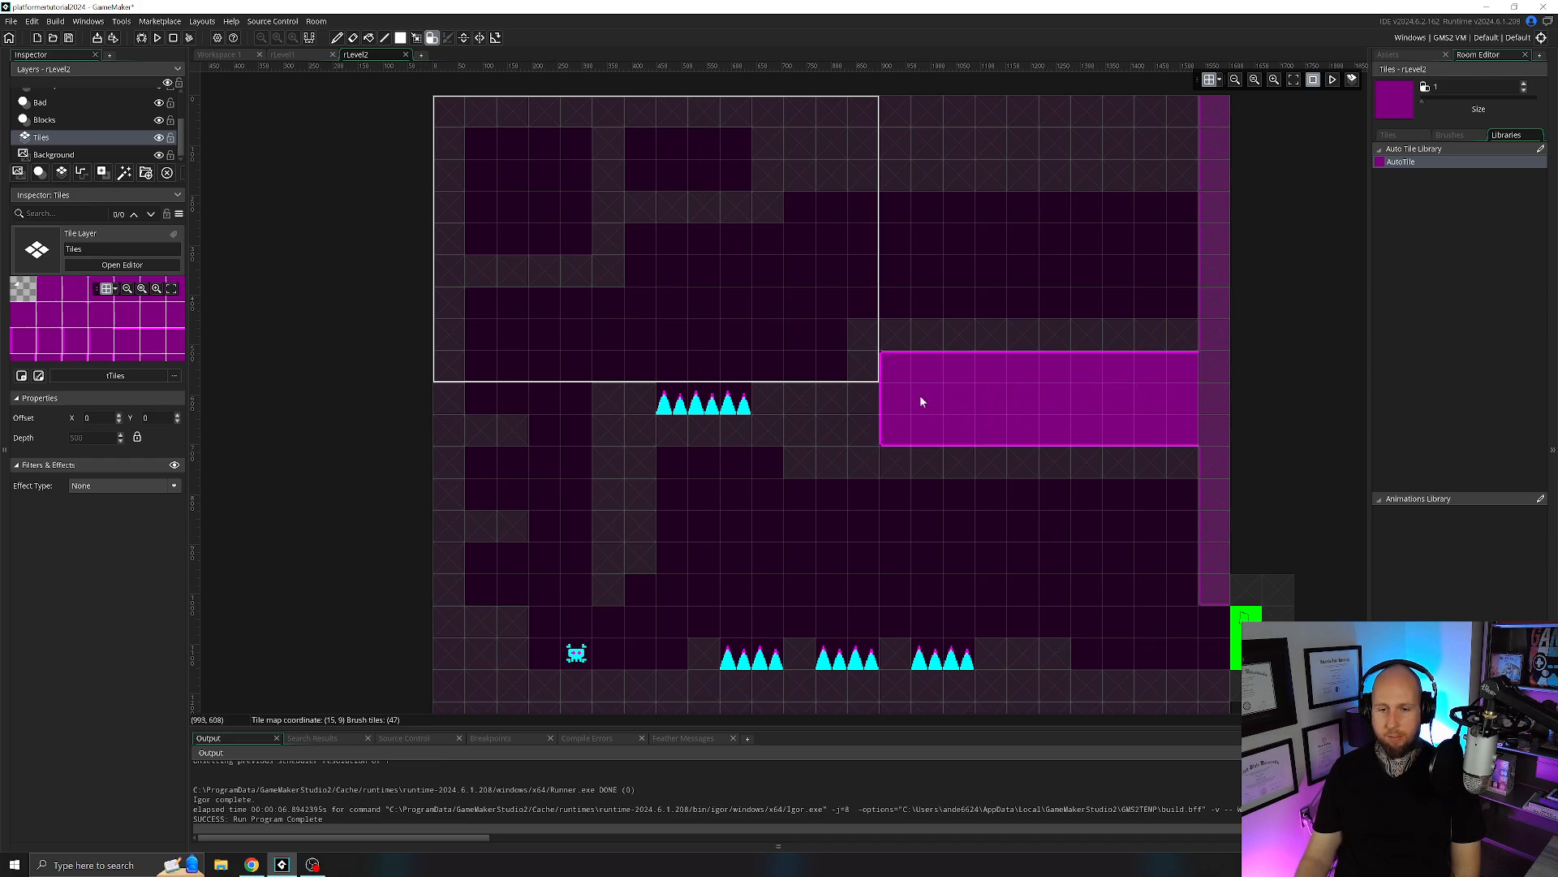
pyautogui.moveTo(873, 342); pyautogui.dragTo(1132, 325)
pyautogui.moveTo(1210, 415)
pyautogui.mouseDown()
pyautogui.moveTo(1079, 460)
pyautogui.moveTo(880, 461)
pyautogui.moveTo(849, 400)
pyautogui.moveTo(826, 426)
pyautogui.mouseUp()
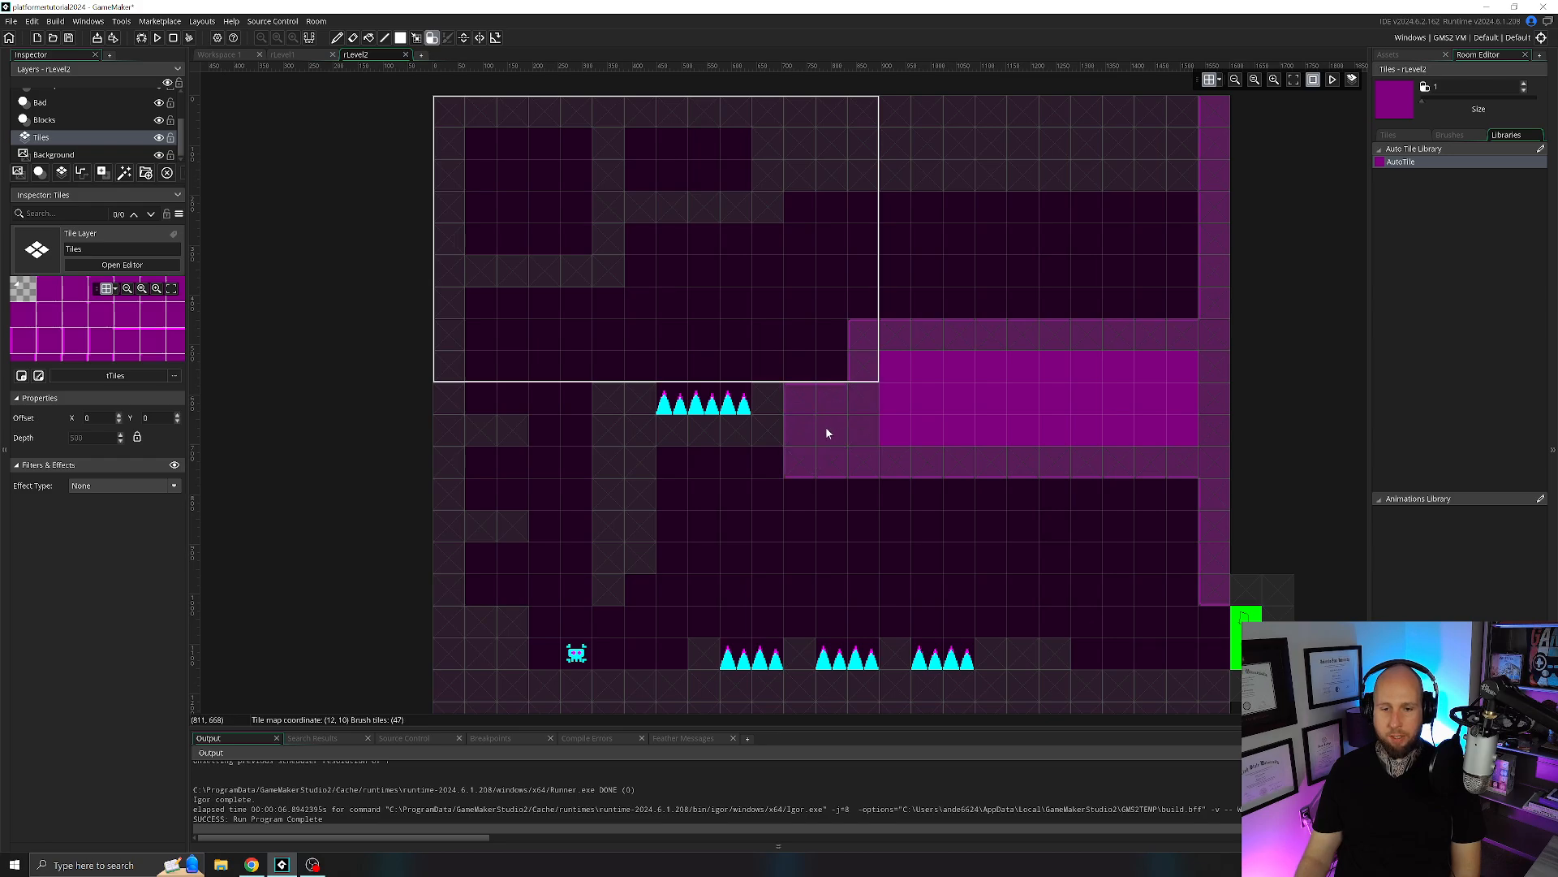
# Paint auto tiles over the right part of rLevel2's floor, including the raised blocks beside the floor spikes.
pyautogui.scroll(-2, 1136, 422)
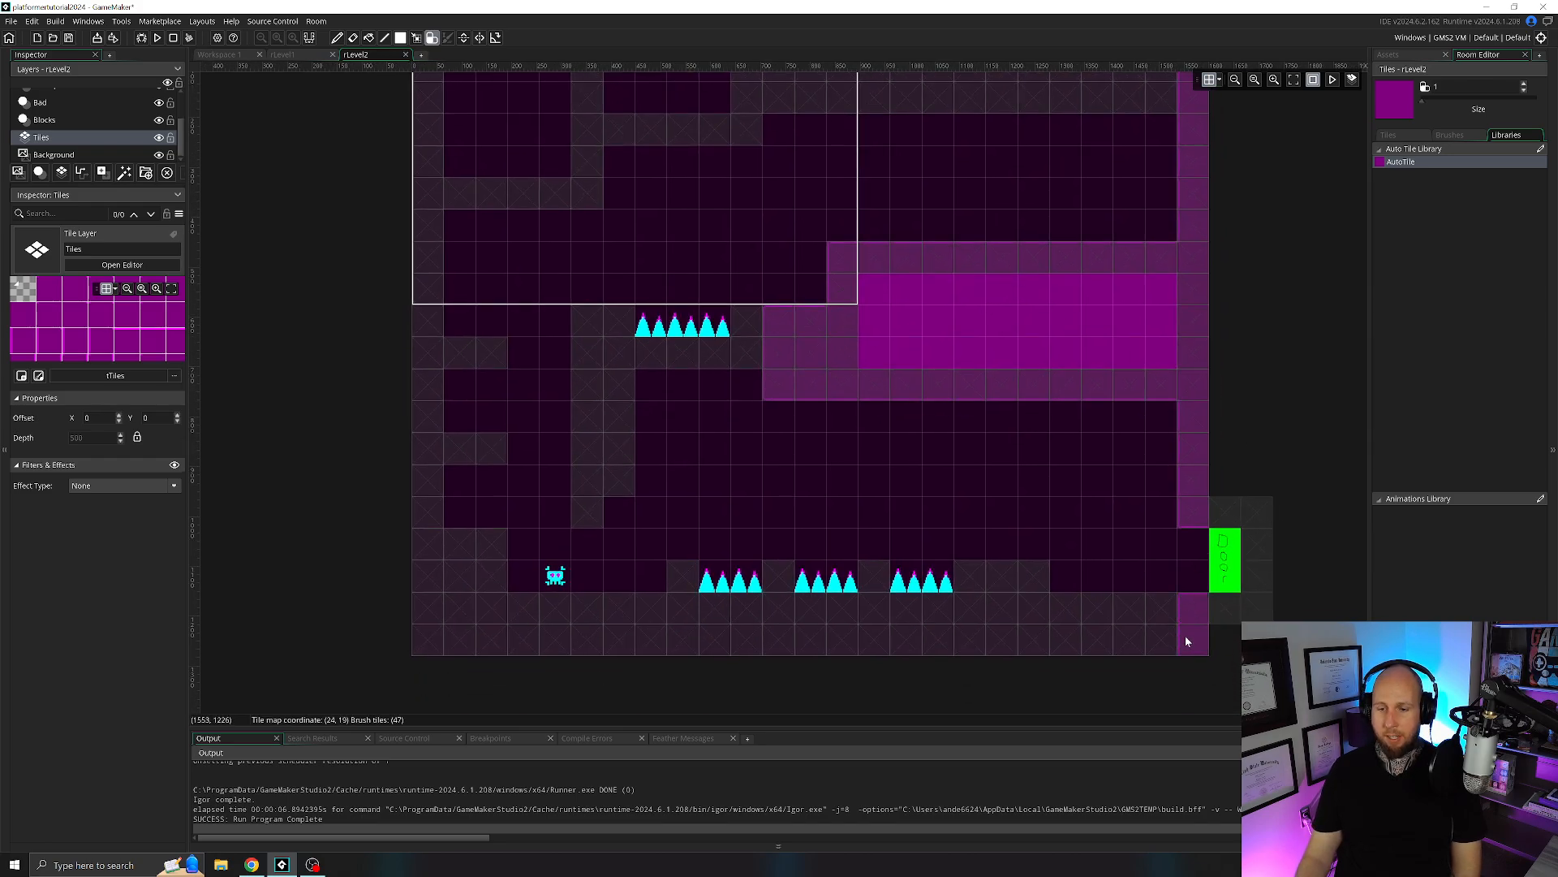
pyautogui.moveTo(1185, 639)
pyautogui.mouseDown()
pyautogui.moveTo(1019, 637)
pyautogui.moveTo(1108, 637)
pyautogui.mouseUp()
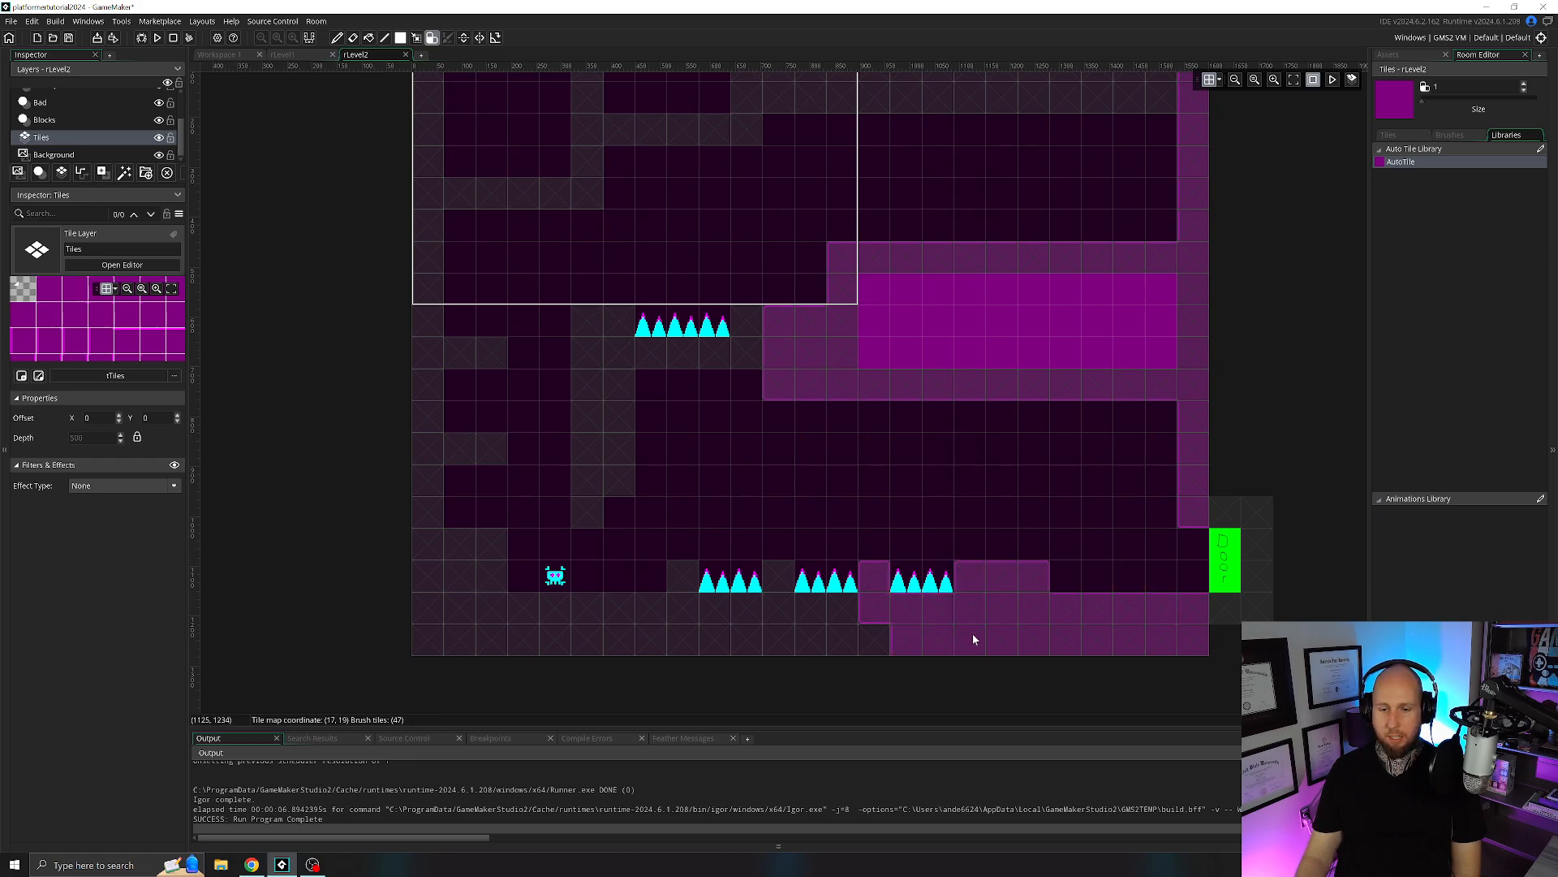
pyautogui.moveTo(829, 637); pyautogui.dragTo(767, 638)
# Try out auto tiling by painting a small rectangle and a hollow frame in the open space above the floor spikes, and erase both.
pyautogui.moveTo(842, 445); pyautogui.dragTo(893, 448)
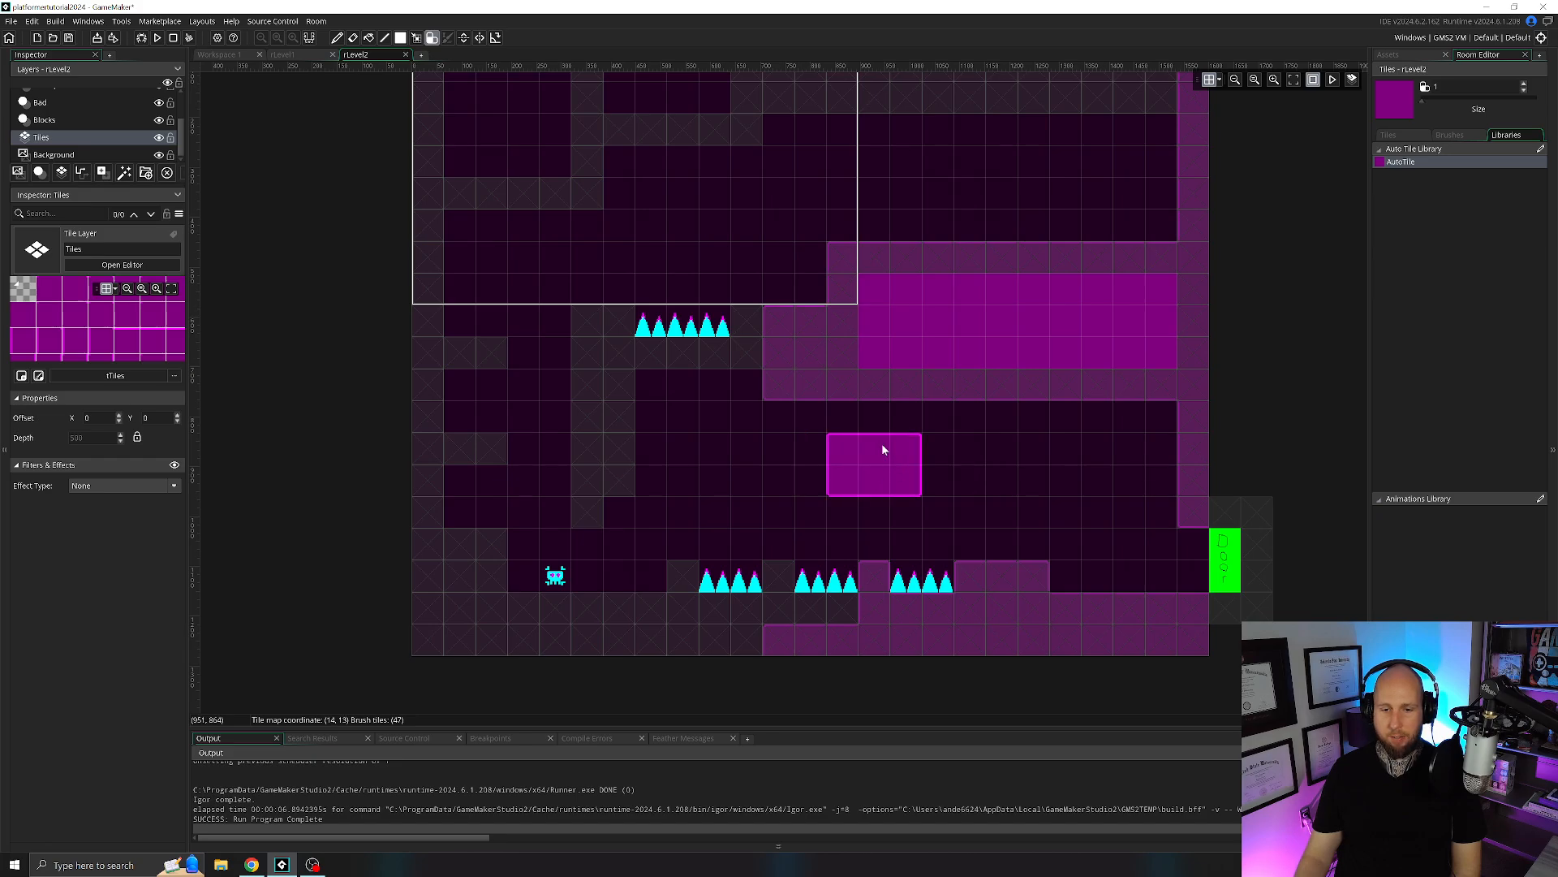
pyautogui.moveTo(1008, 507); pyautogui.dragTo(1103, 508)
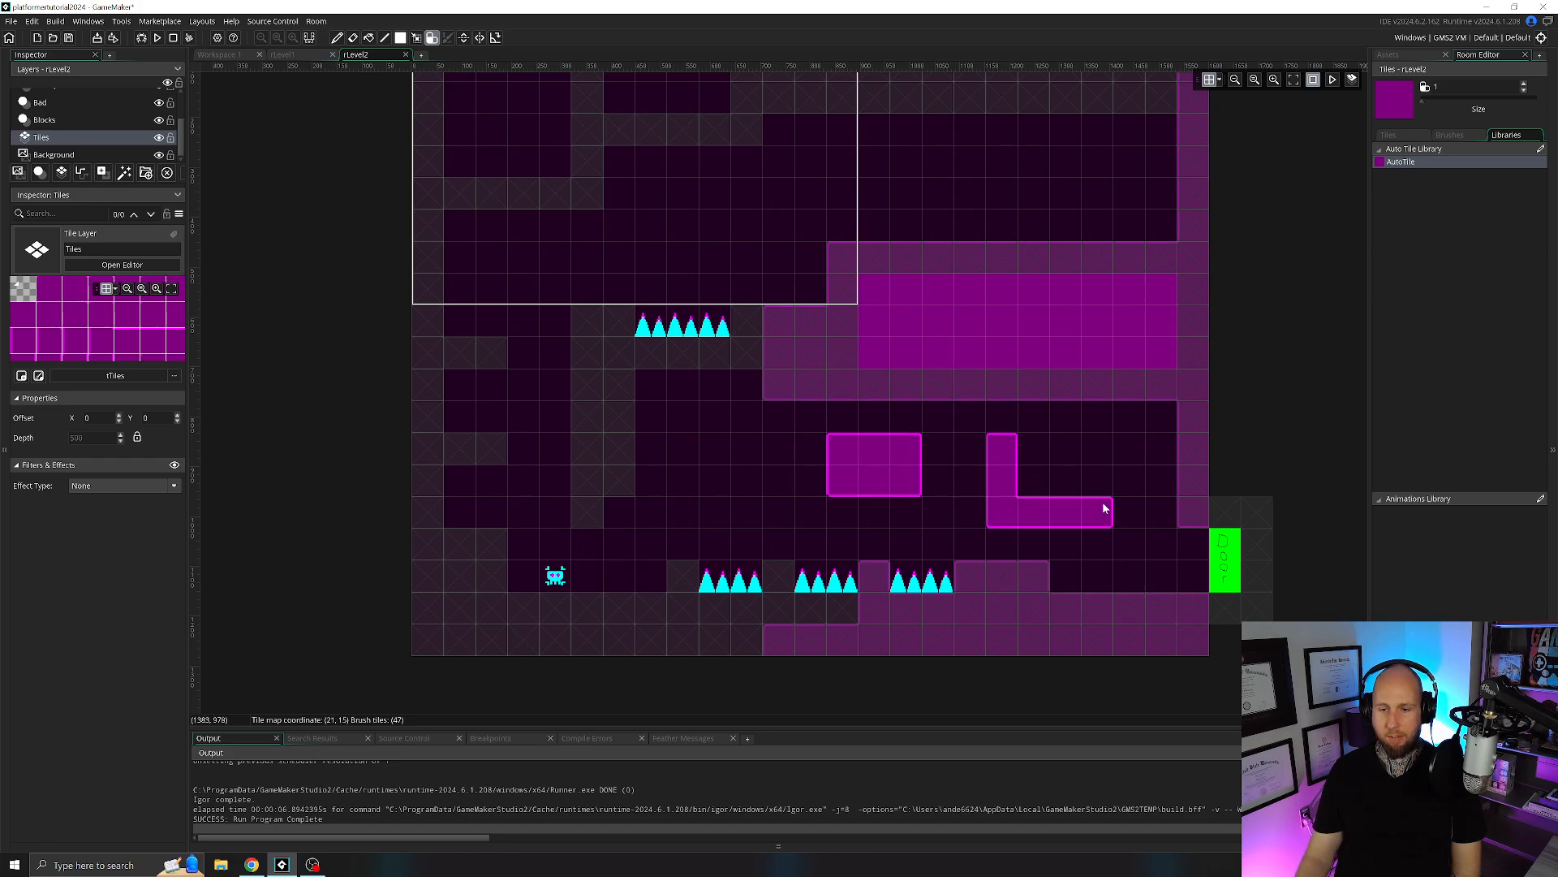
pyautogui.moveTo(1054, 447); pyautogui.dragTo(1023, 448)
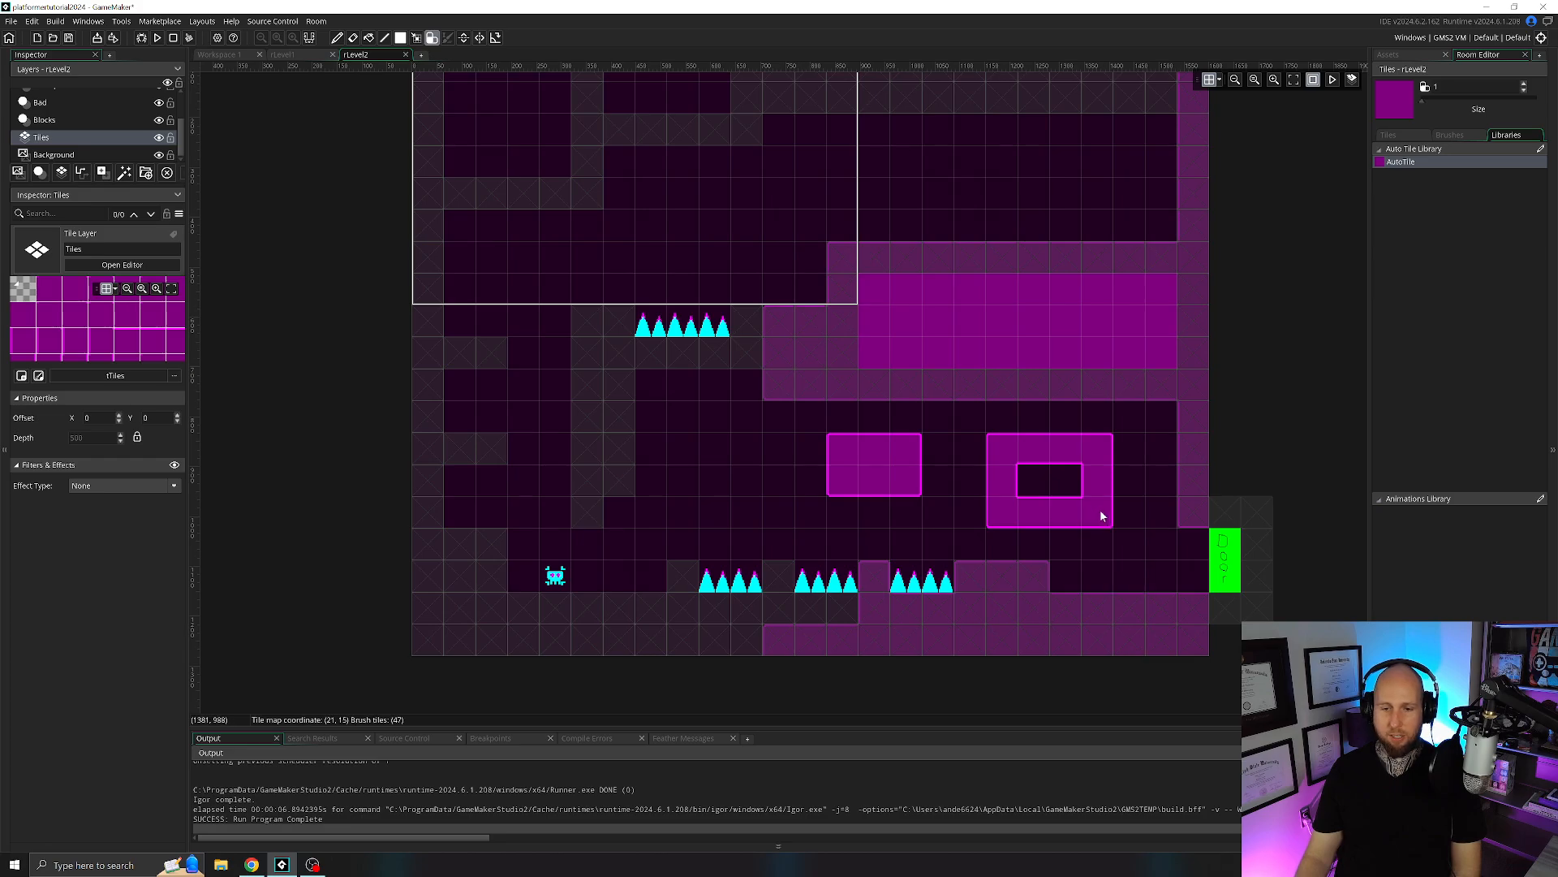
pyautogui.moveTo(1099, 509)
pyautogui.mouseDown(button='right')
pyautogui.moveTo(998, 469)
pyautogui.moveTo(1030, 515)
pyautogui.moveTo(901, 463)
pyautogui.moveTo(952, 484)
pyautogui.mouseUp(button='right')
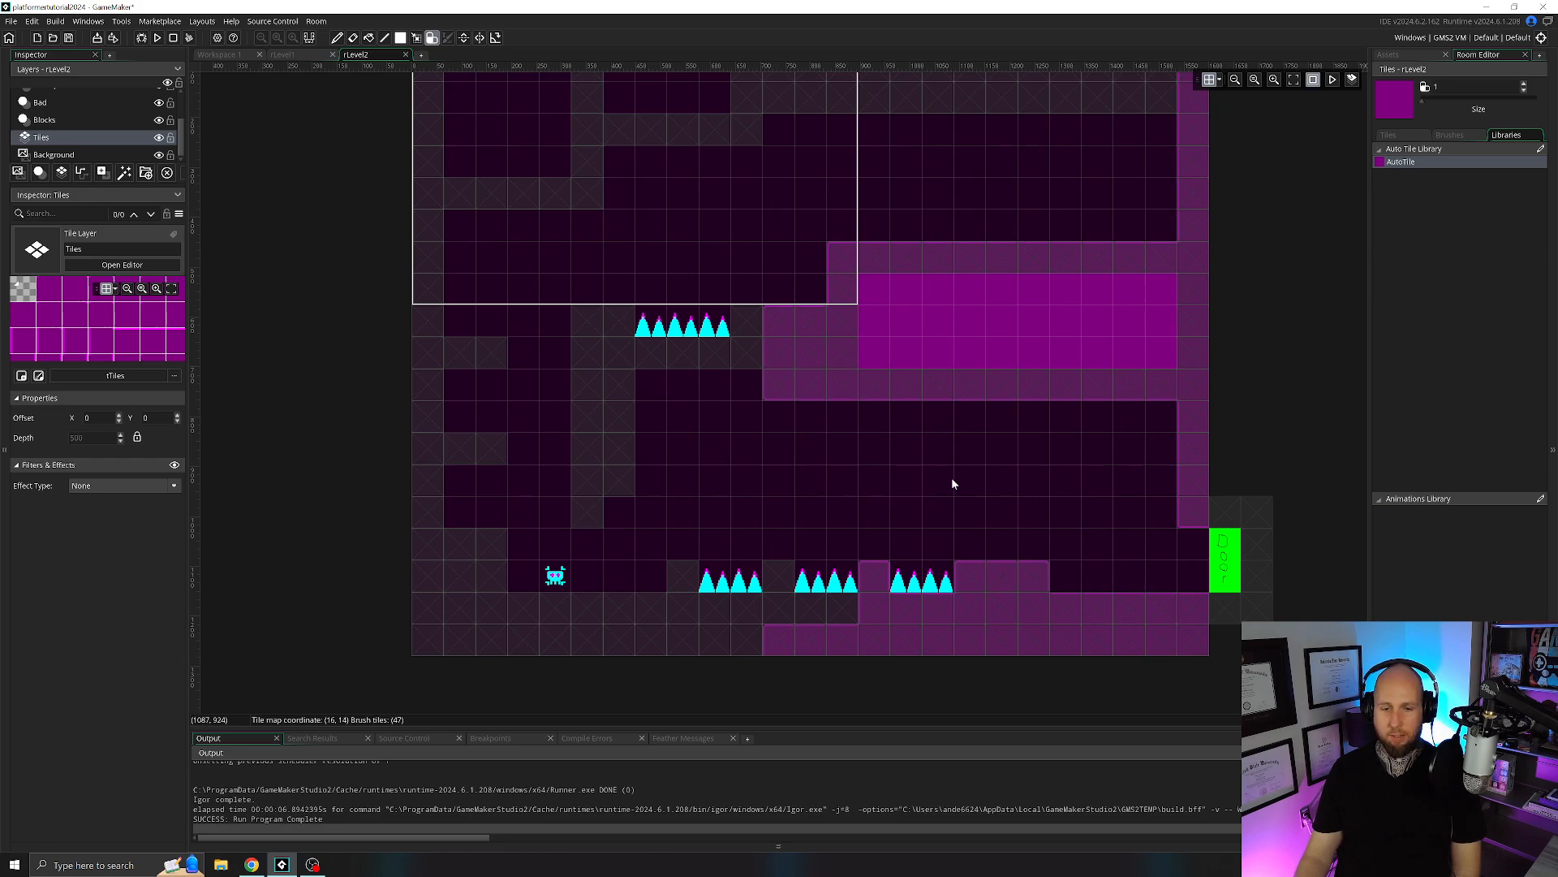
# Paint auto tiles over the rest of rLevel2's floor and up the left wall, including its short ledges.
pyautogui.moveTo(776, 623)
pyautogui.mouseDown()
pyautogui.moveTo(685, 591)
pyautogui.moveTo(466, 609)
pyautogui.moveTo(677, 641)
pyautogui.mouseUp()
pyautogui.moveTo(734, 503); pyautogui.dragTo(877, 519, button='middle')
pyautogui.moveTo(649, 603); pyautogui.dragTo(647, 602)
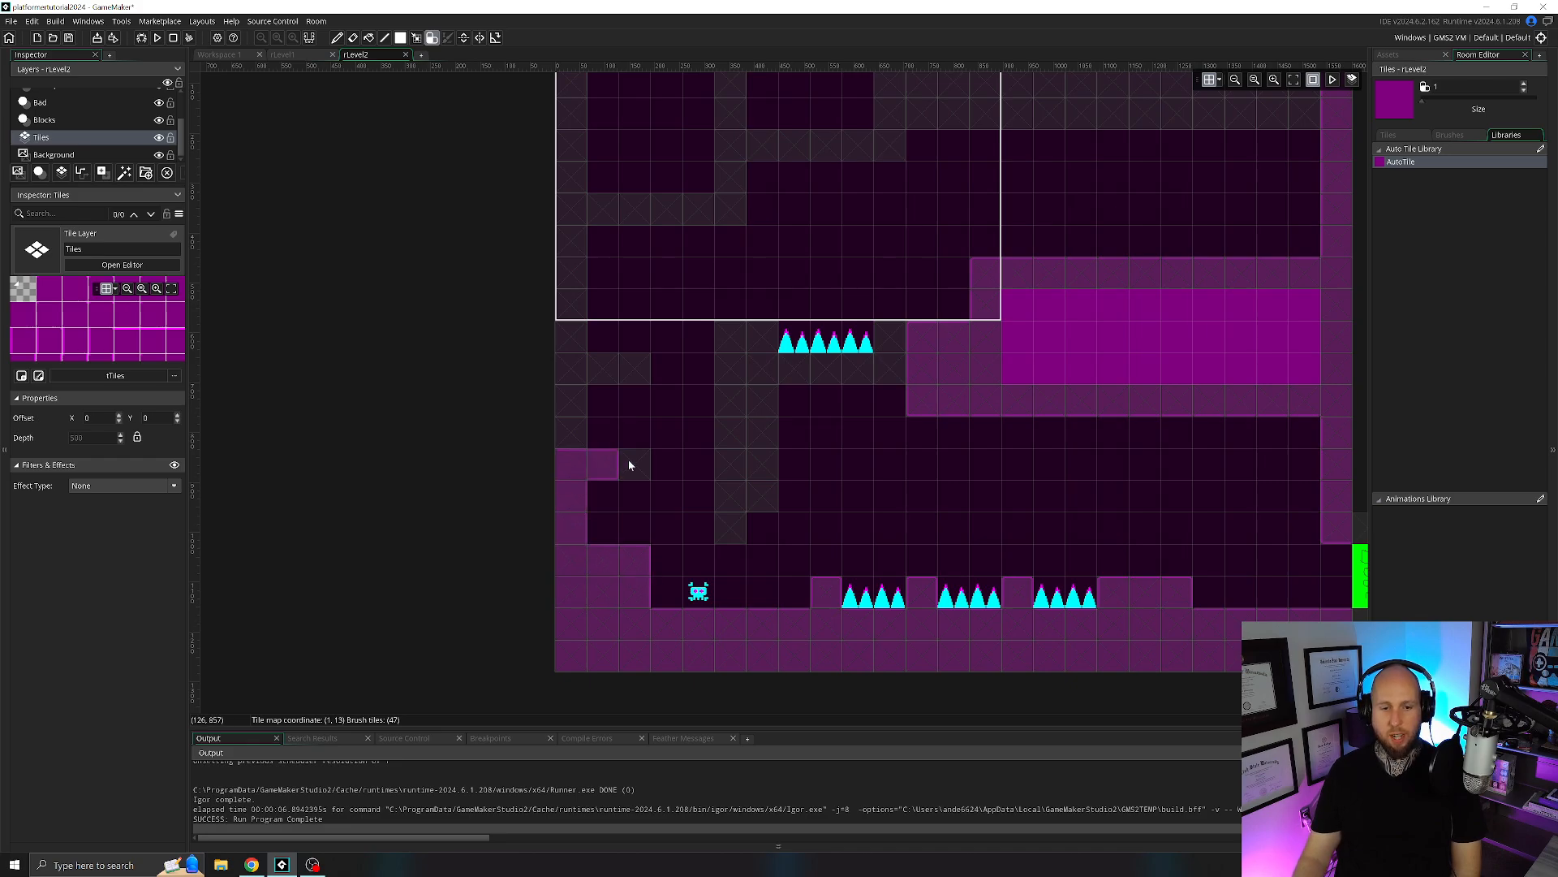
pyautogui.moveTo(620, 359); pyautogui.dragTo(633, 362)
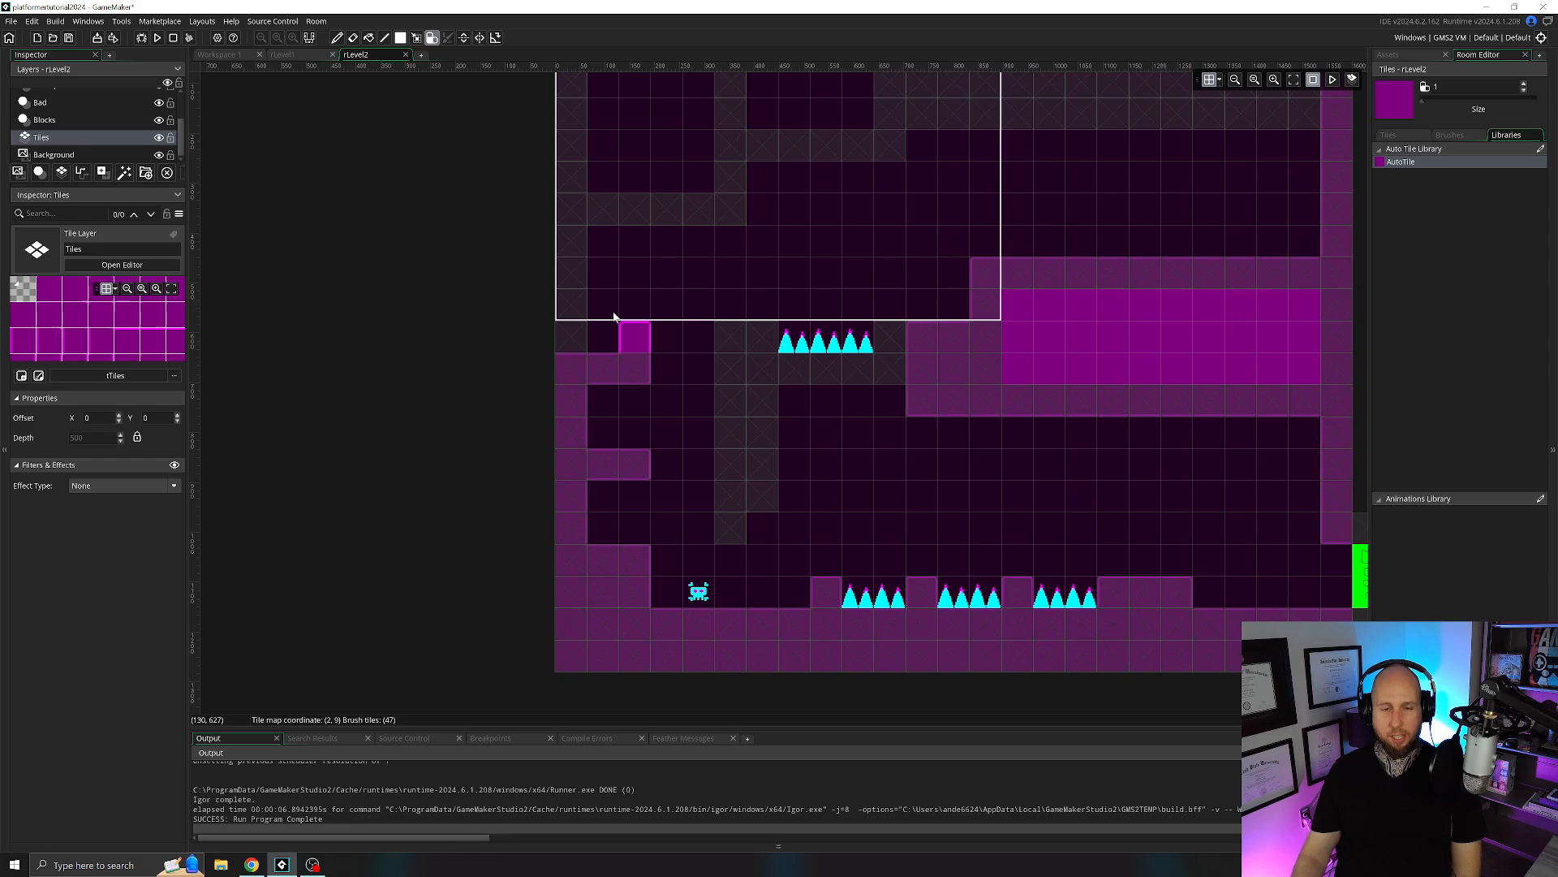
pyautogui.moveTo(617, 301); pyautogui.dragTo(629, 399, button='middle')
pyautogui.click(576, 443)
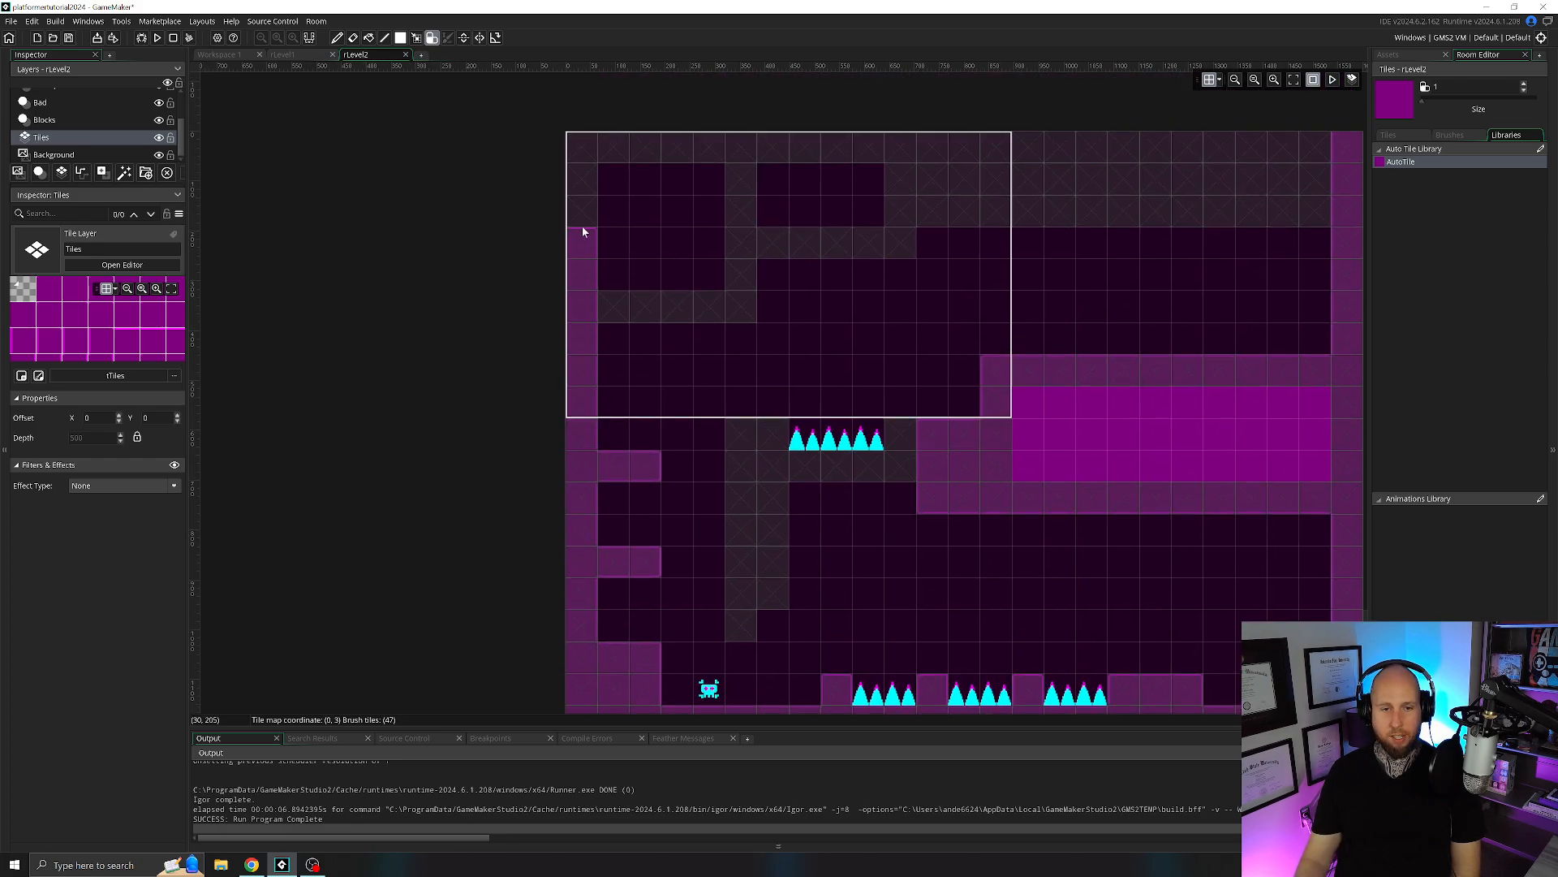
# Paint auto tiles along rLevel2's top edge and ceiling blocks, filling the two enclosed pockets near the upper-left corner.
pyautogui.moveTo(580, 147)
pyautogui.mouseDown()
pyautogui.moveTo(1144, 143)
pyautogui.moveTo(1339, 170)
pyautogui.mouseUp()
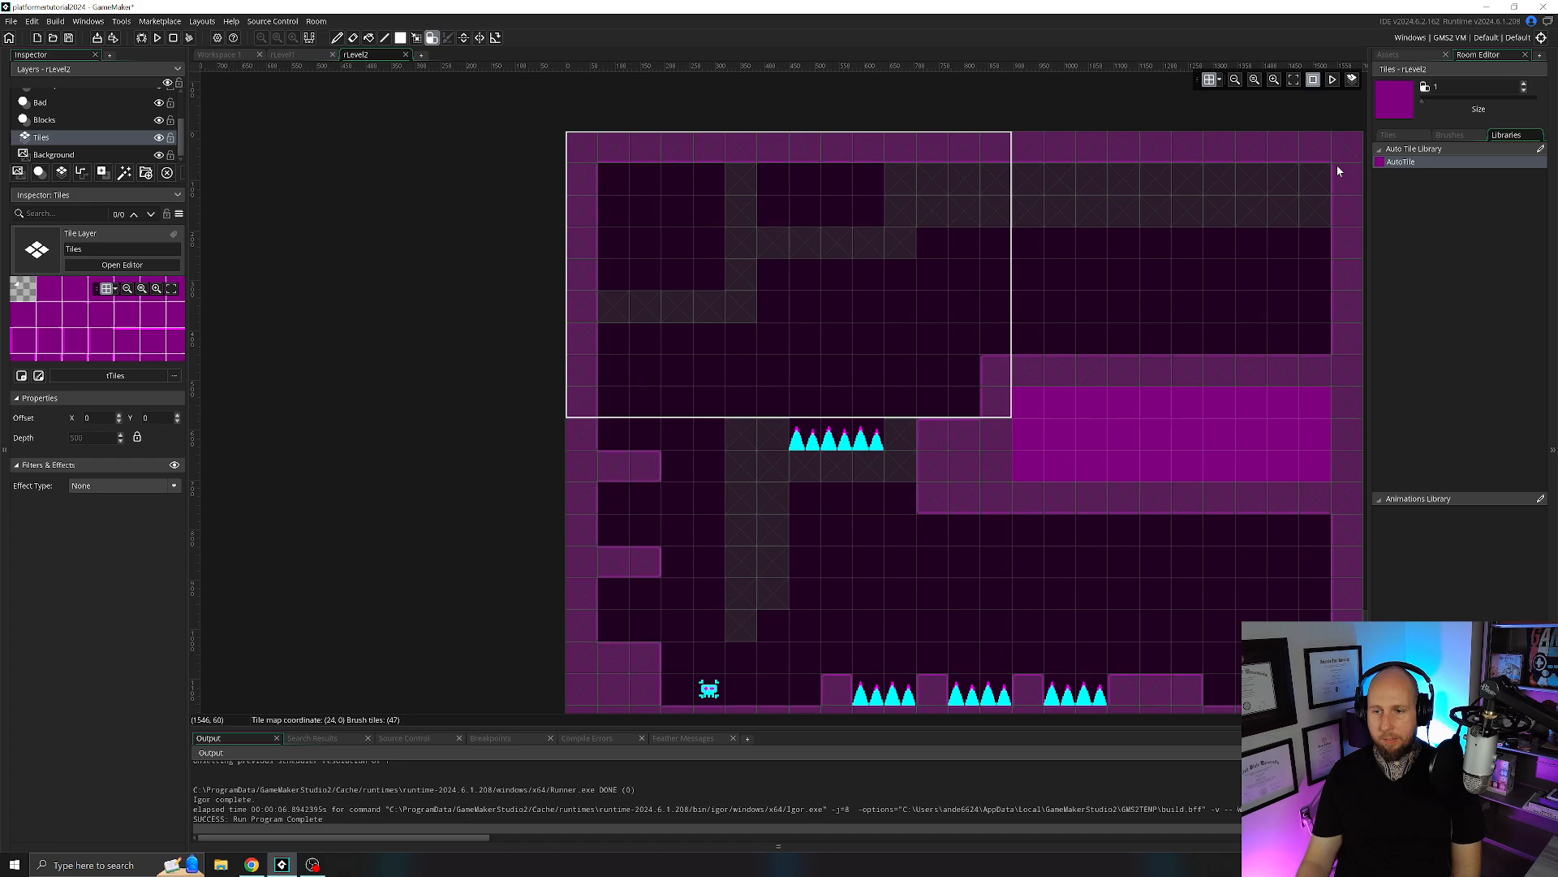
pyautogui.moveTo(1248, 211)
pyautogui.mouseDown()
pyautogui.moveTo(932, 200)
pyautogui.moveTo(1047, 164)
pyautogui.moveTo(1325, 169)
pyautogui.mouseUp()
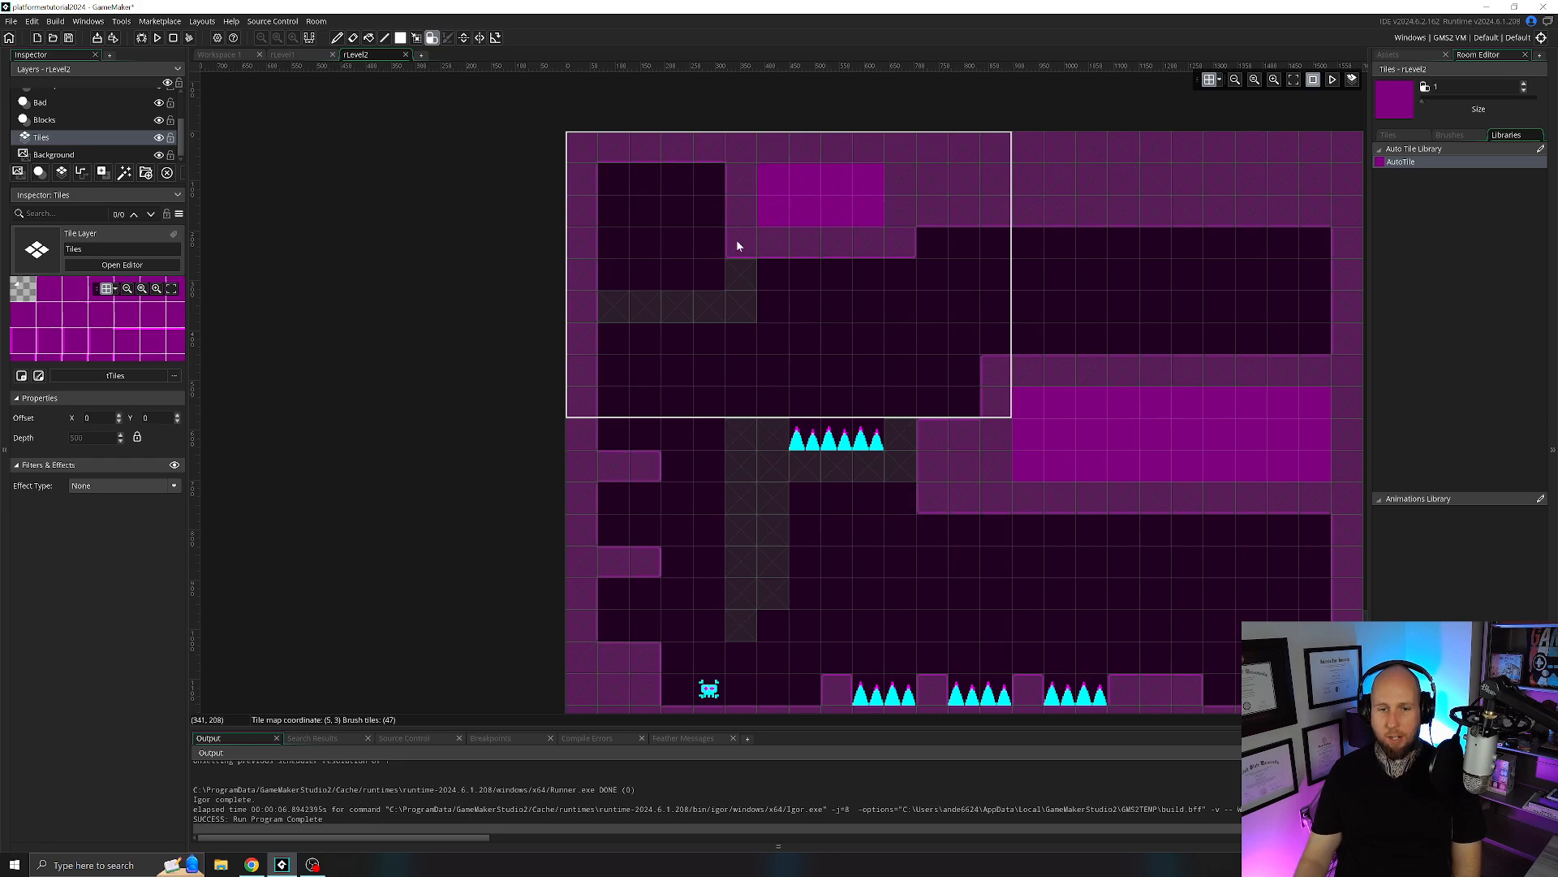
pyautogui.moveTo(711, 306)
pyautogui.mouseDown()
pyautogui.moveTo(601, 306)
pyautogui.moveTo(699, 275)
pyautogui.moveTo(651, 170)
pyautogui.moveTo(652, 259)
pyautogui.moveTo(623, 227)
pyautogui.mouseUp()
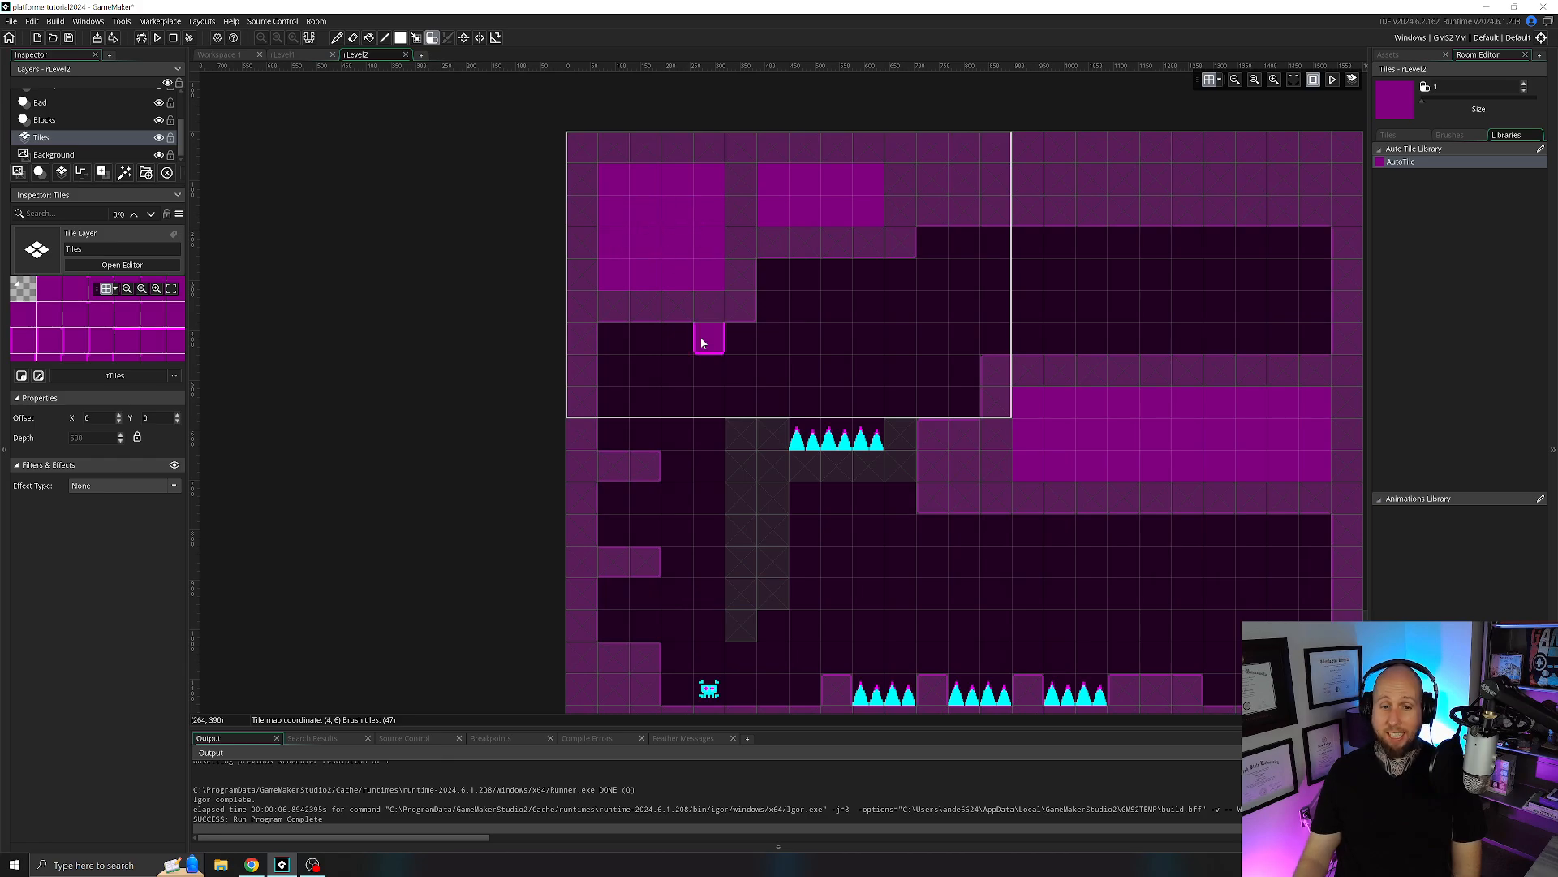
# Paint auto tiles over the hanging pillar and the blocks around the middle spikes, joining them to the right-hand platform.
pyautogui.scroll(-3, 747, 369)
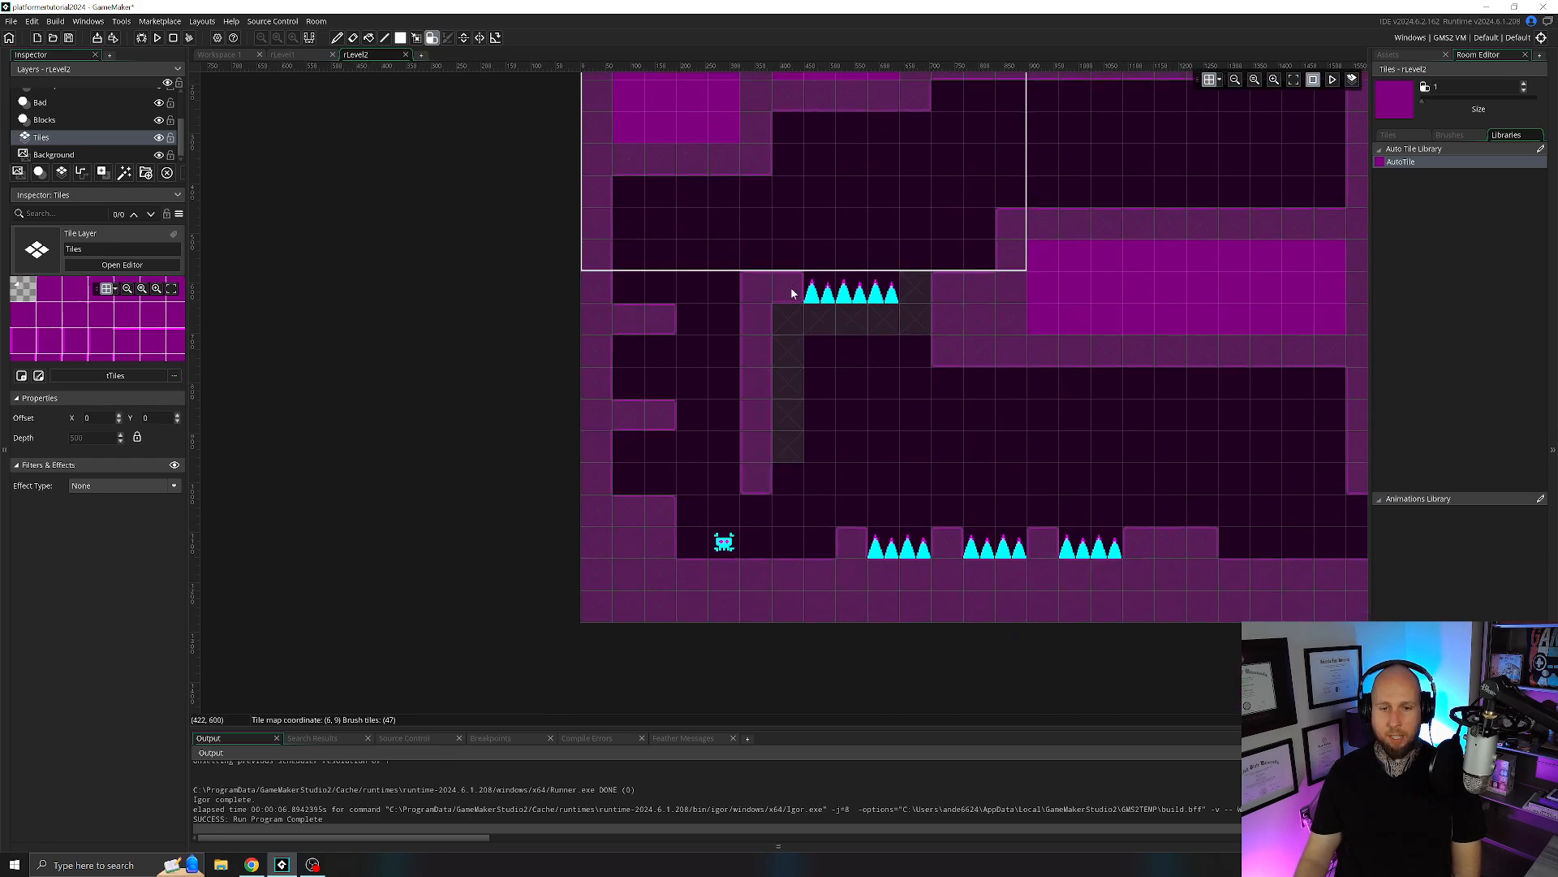
pyautogui.moveTo(792, 294); pyautogui.dragTo(781, 431)
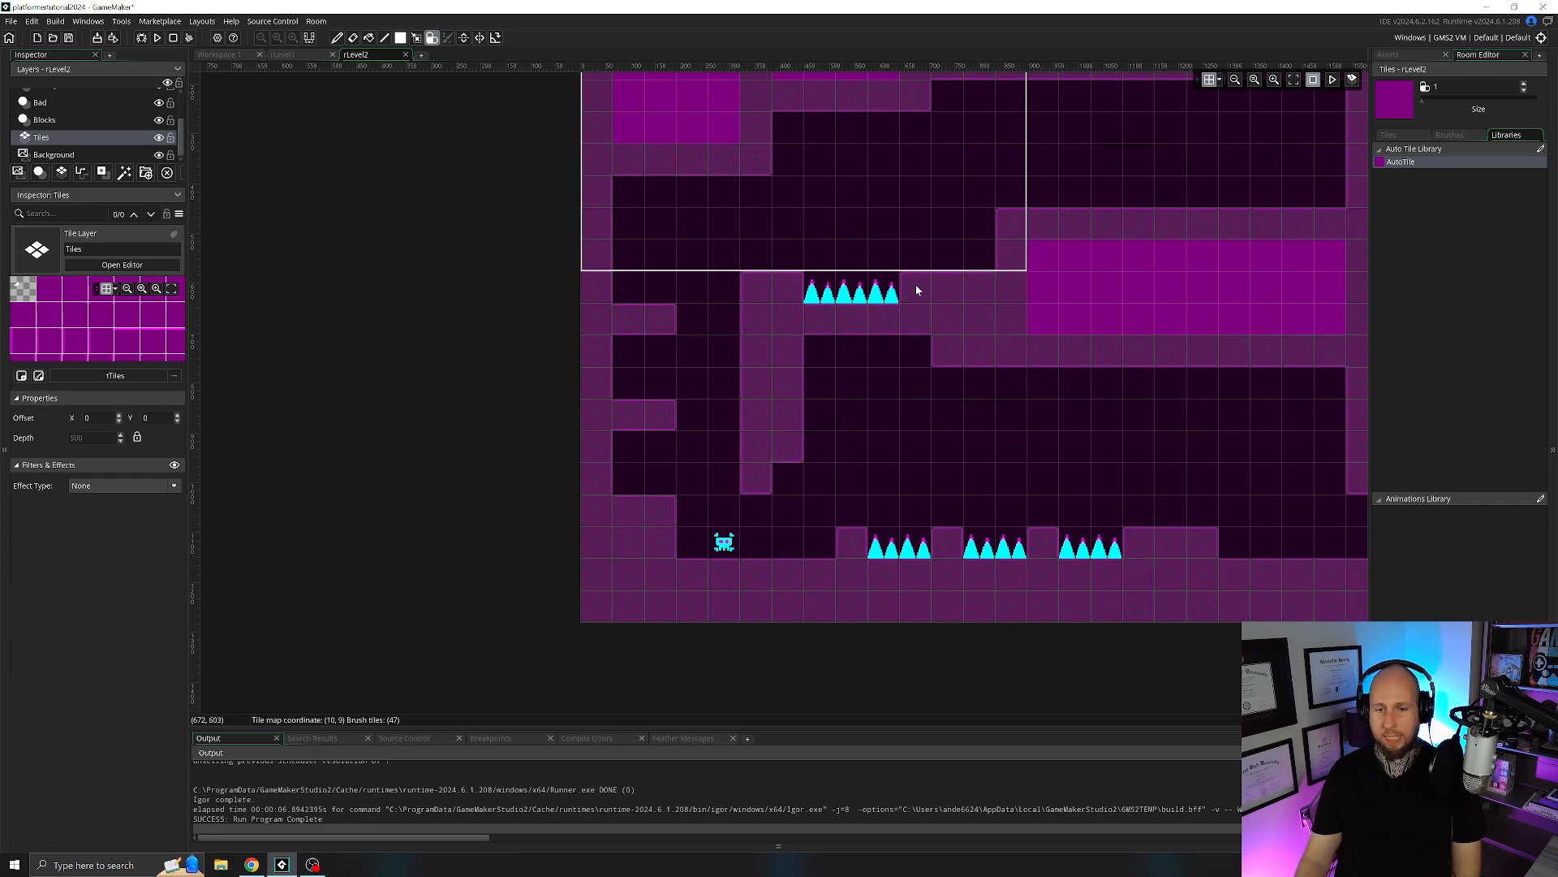
pyautogui.moveTo(1231, 436); pyautogui.dragTo(1053, 517, button='middle')
pyautogui.keyDown('ctrl'); pyautogui.scroll(-1, 814, 398); pyautogui.keyUp('ctrl')
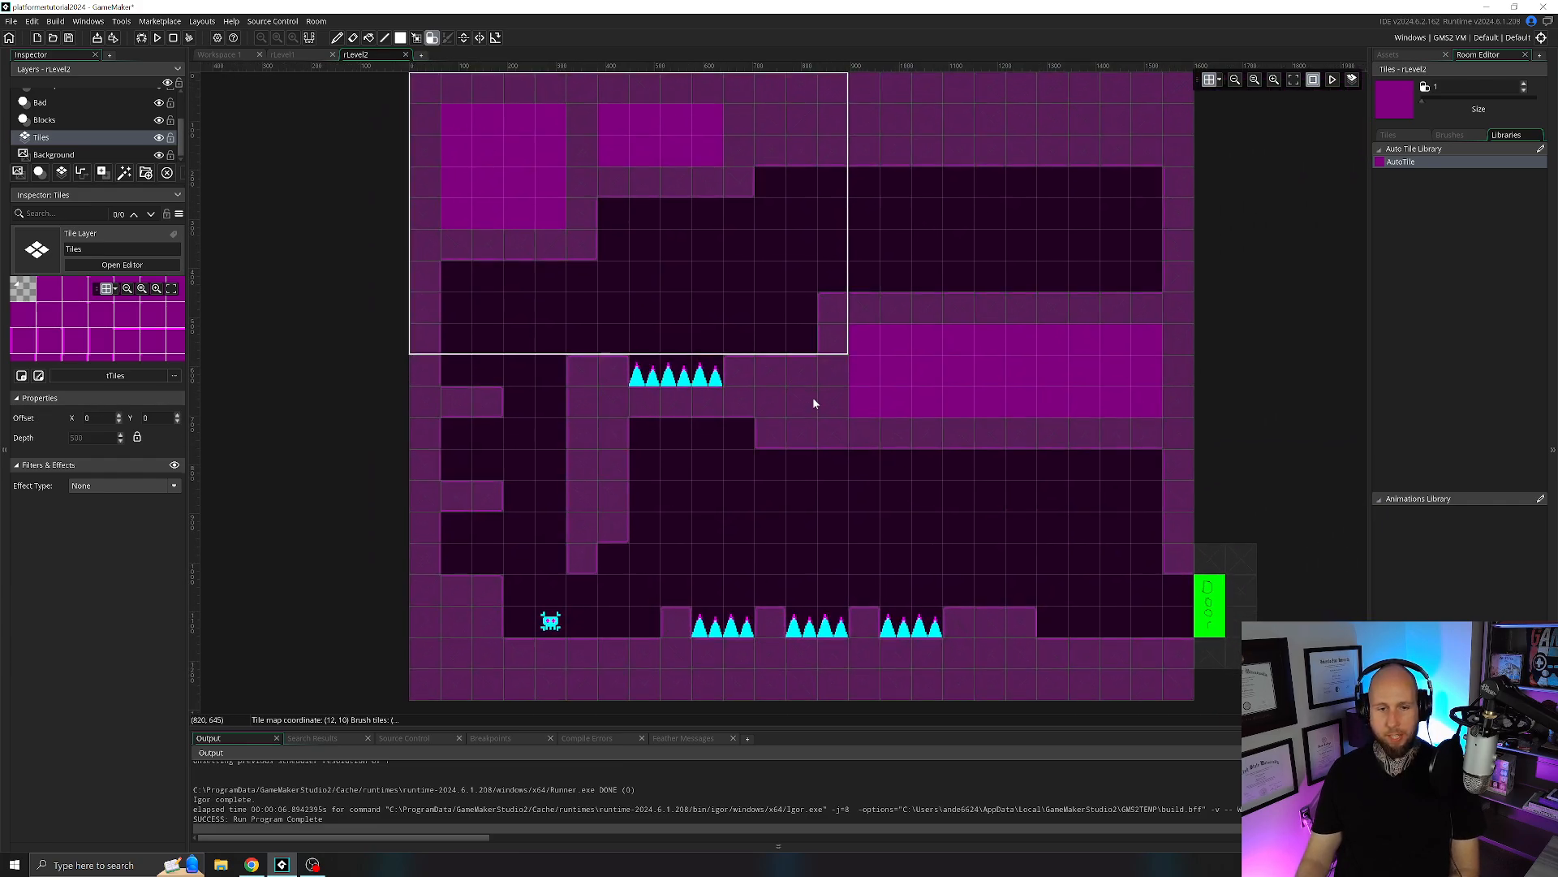
pyautogui.keyDown('ctrl'); pyautogui.scroll(-1, 815, 404); pyautogui.keyUp('ctrl')
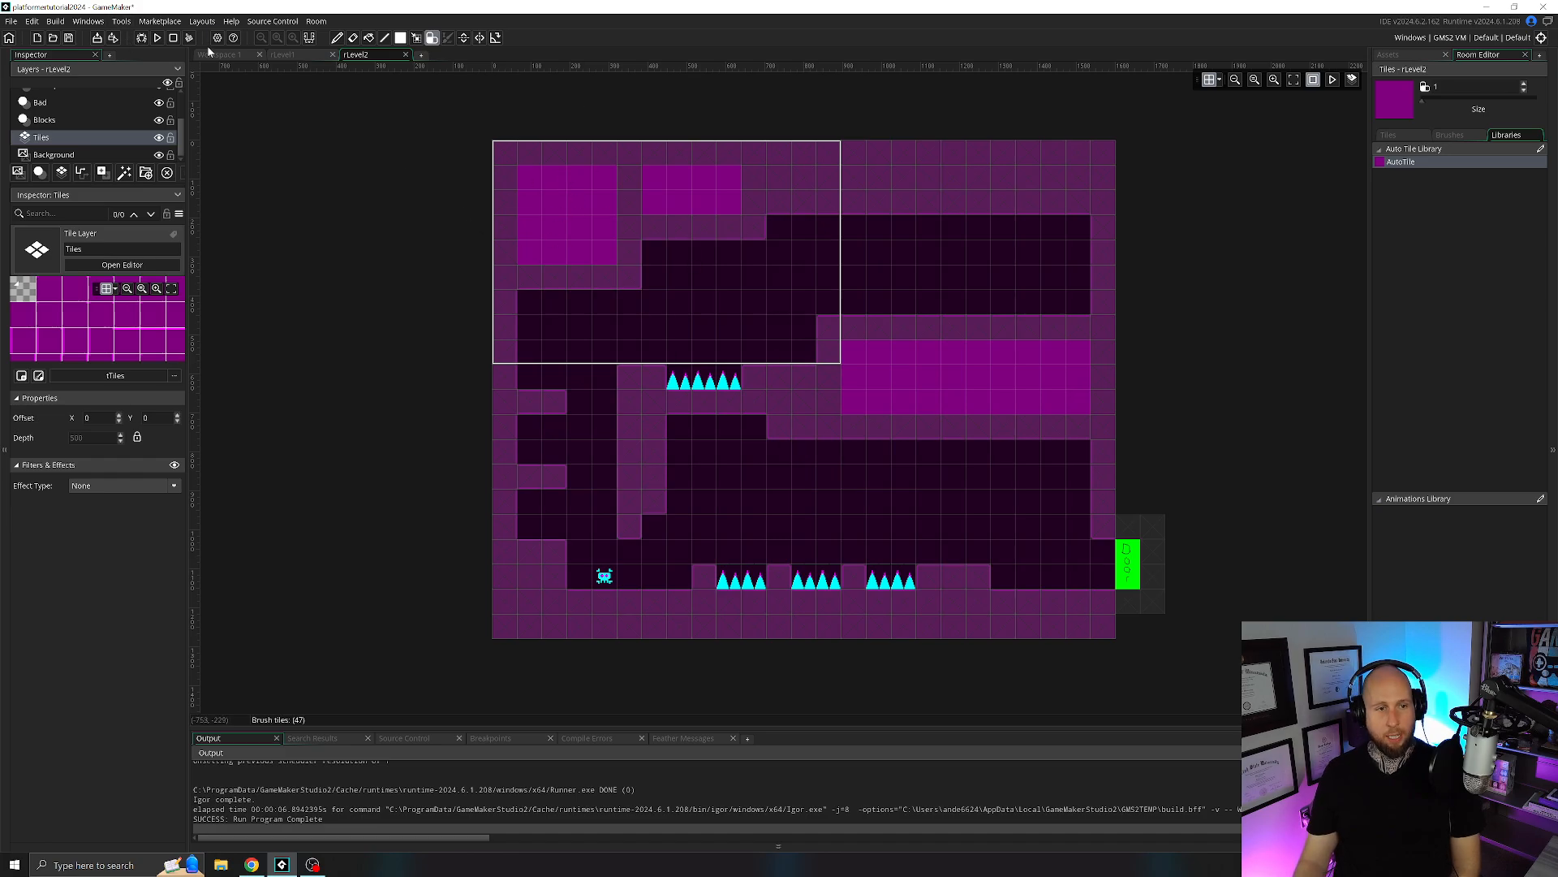
# Run the game to check how the painted tiles look in play, and close the game window.
pyautogui.click(158, 38)
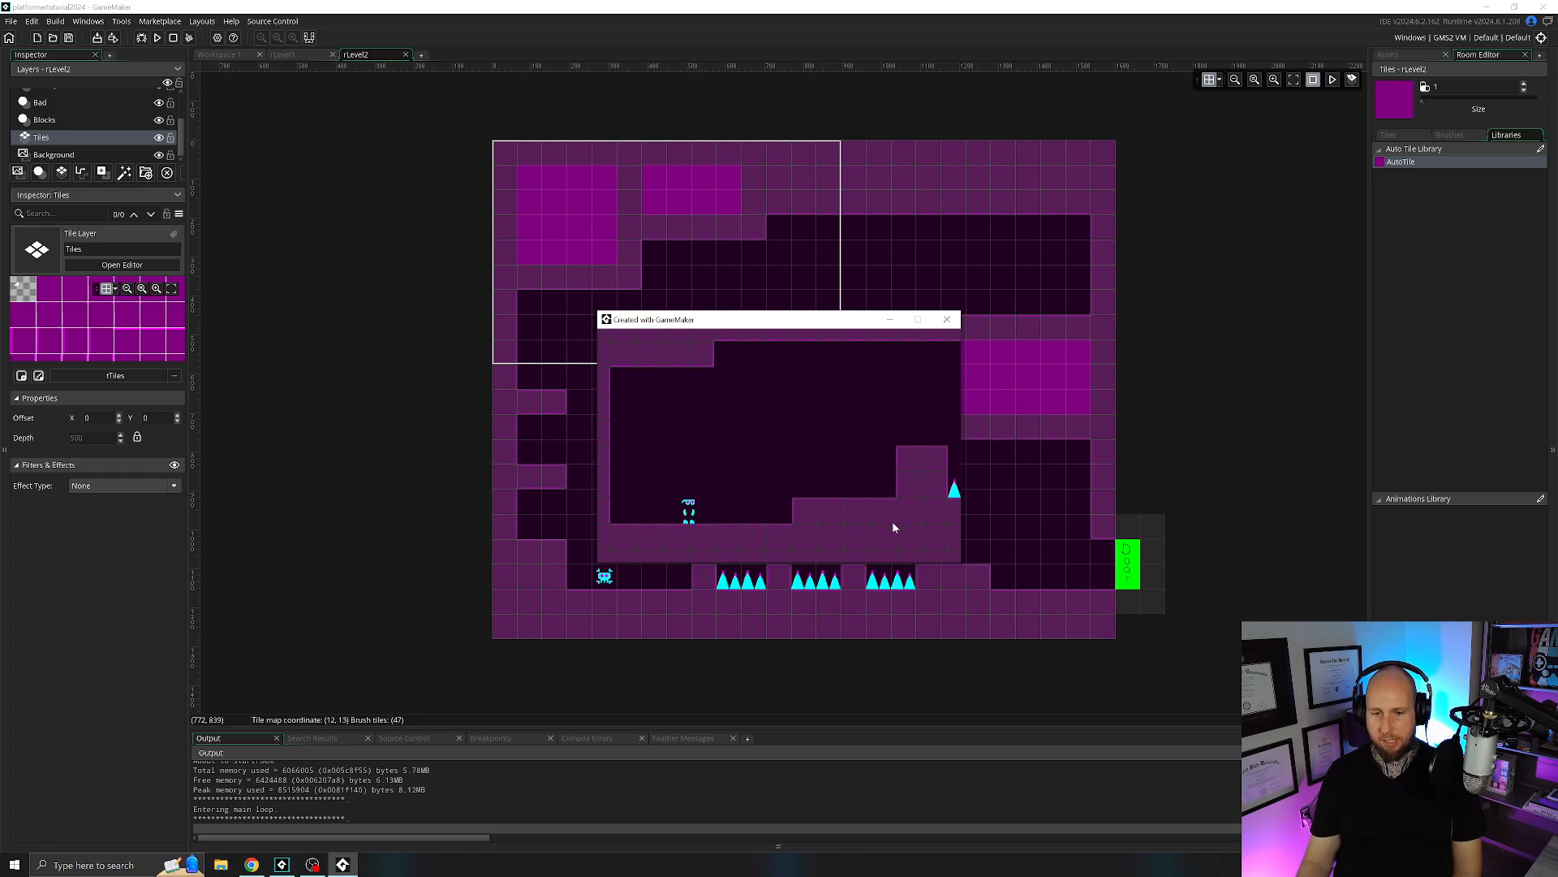
pyautogui.click(947, 319)
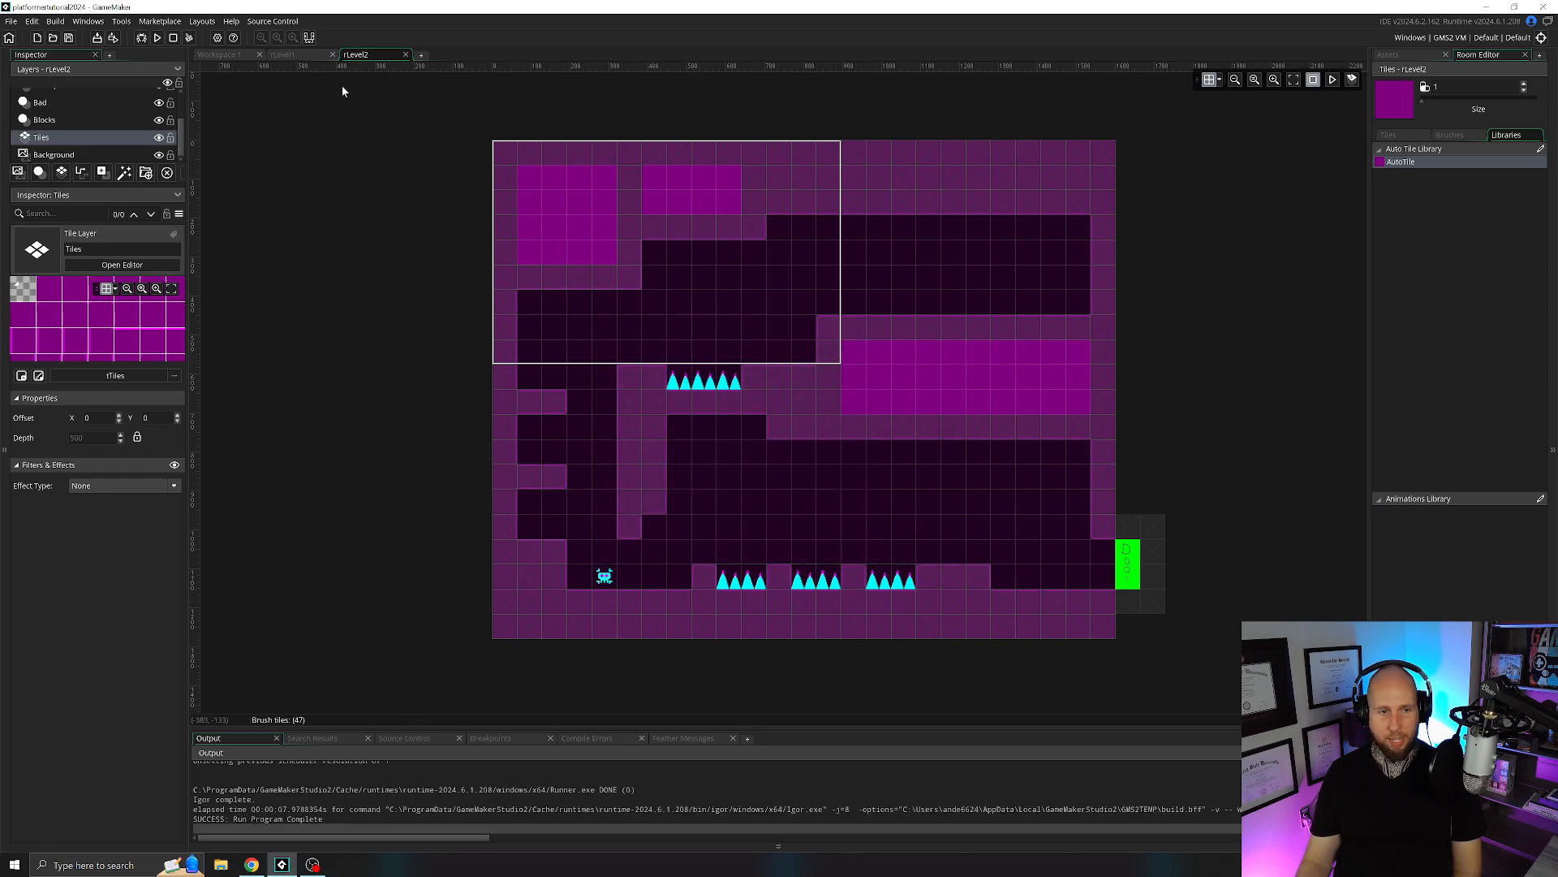
# Make the oBlock object not visible, using oDoor's settings as reference, and close both object editors.
pyautogui.click(224, 56)
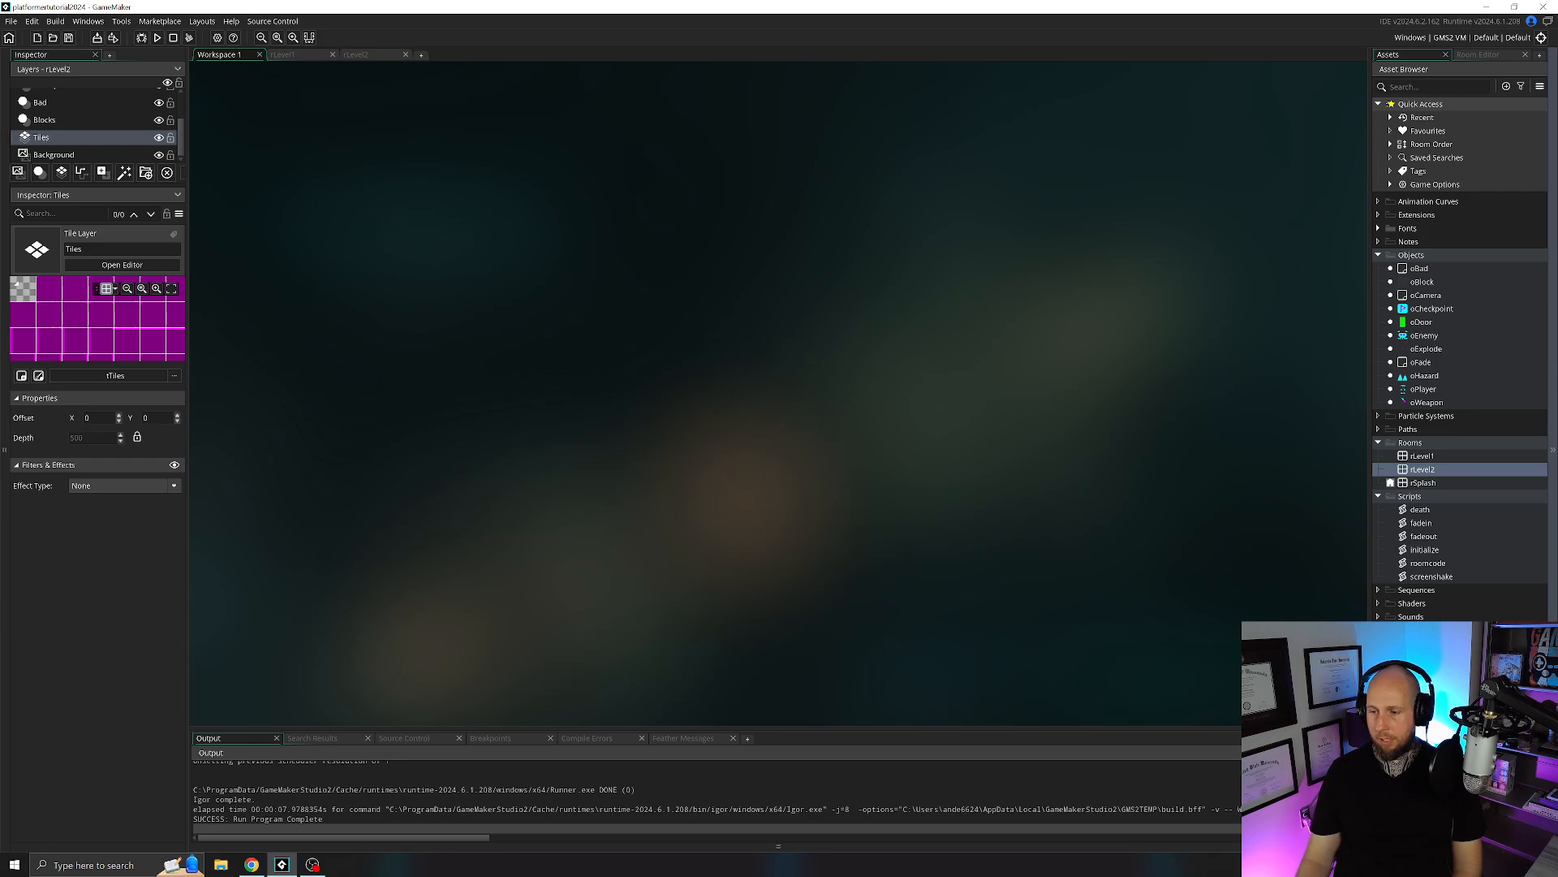
pyautogui.doubleClick(1418, 283)
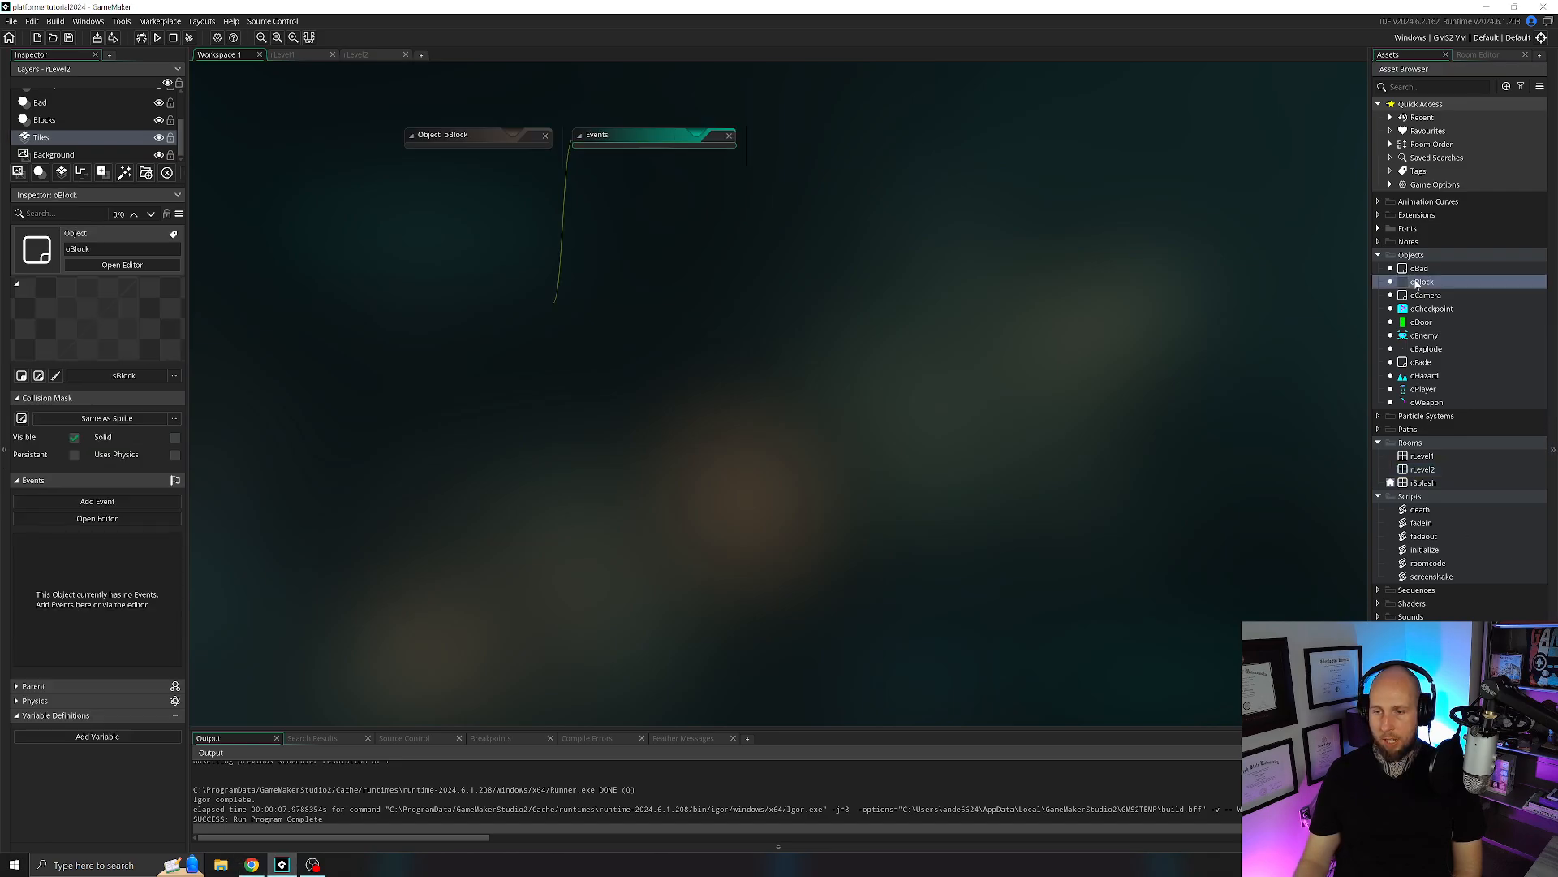
pyautogui.doubleClick(1422, 322)
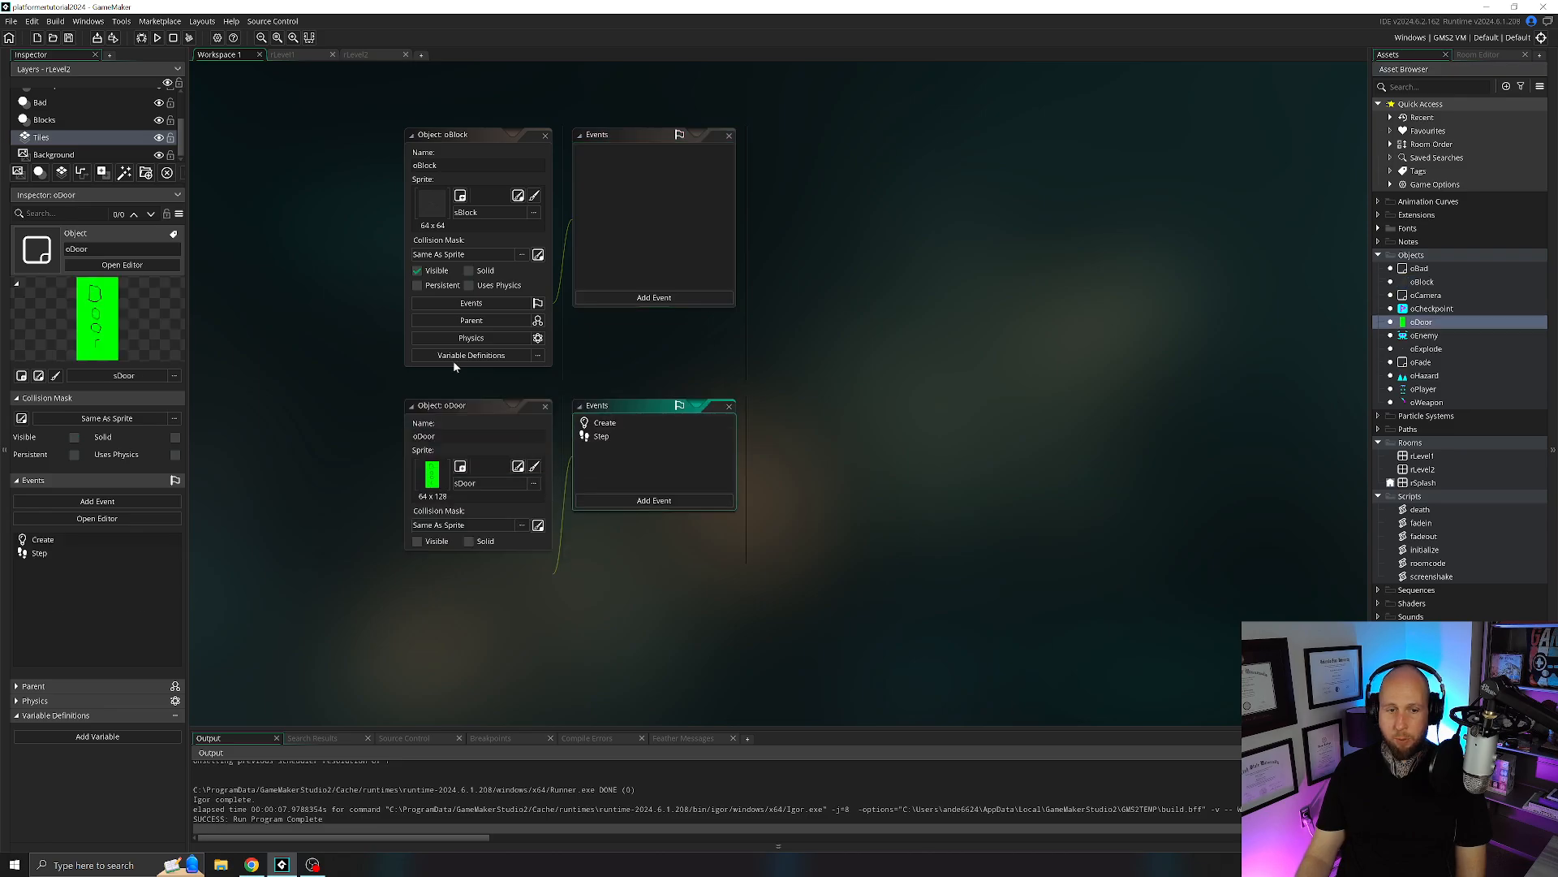
pyautogui.click(438, 271)
pyautogui.click(545, 407)
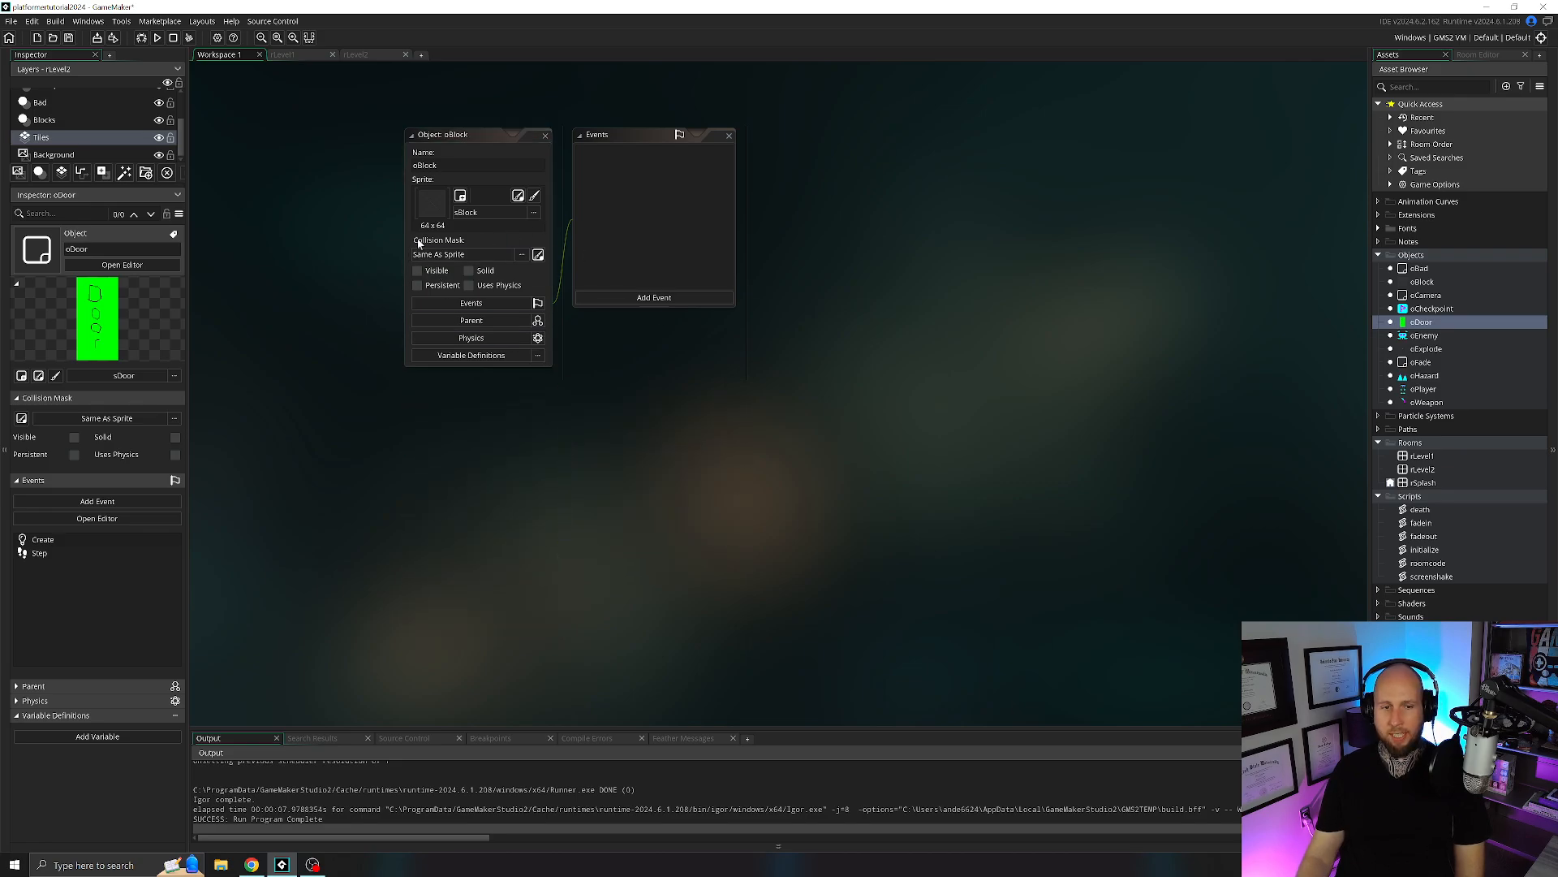
pyautogui.click(286, 55)
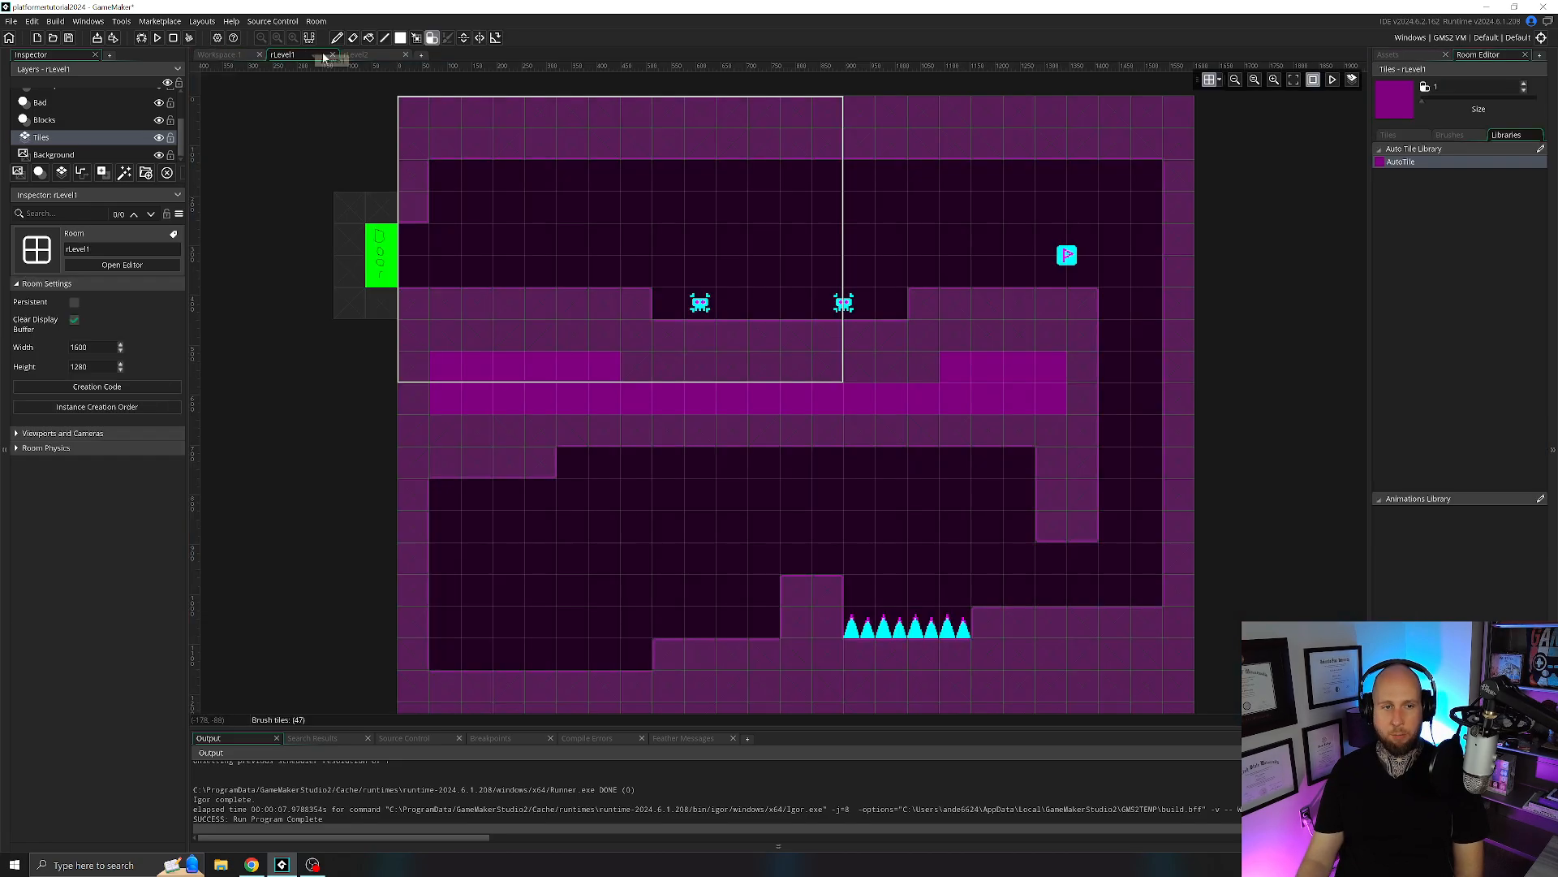
pyautogui.click(212, 55)
pyautogui.click(546, 135)
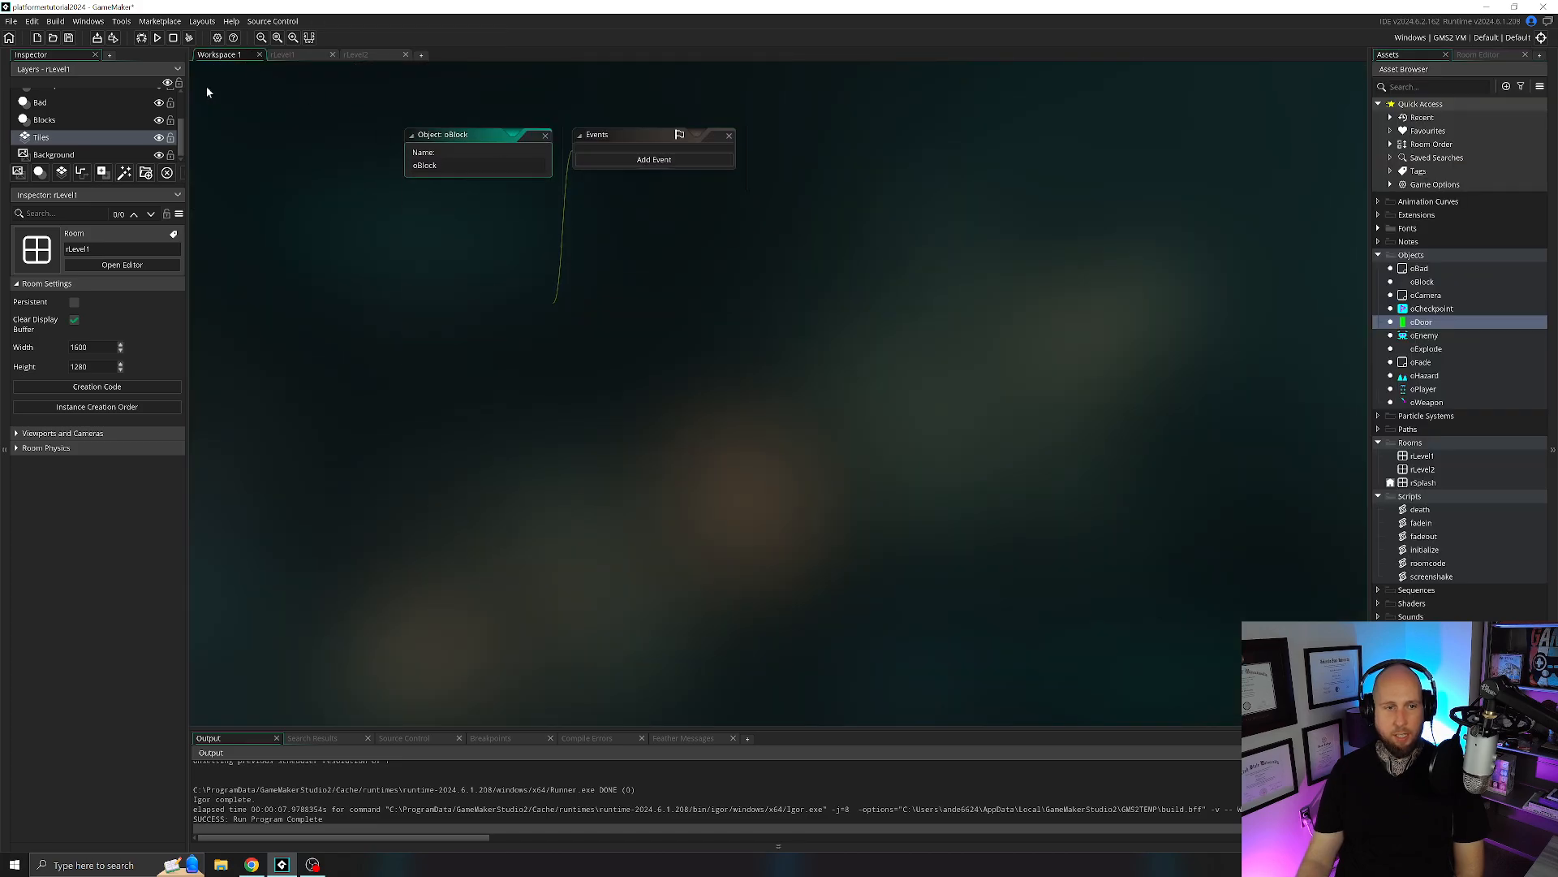
# Run the game and test rLevel1's tiles by moving the player right over the spikes and wall-jumping up the shaft.
pyautogui.click(156, 38)
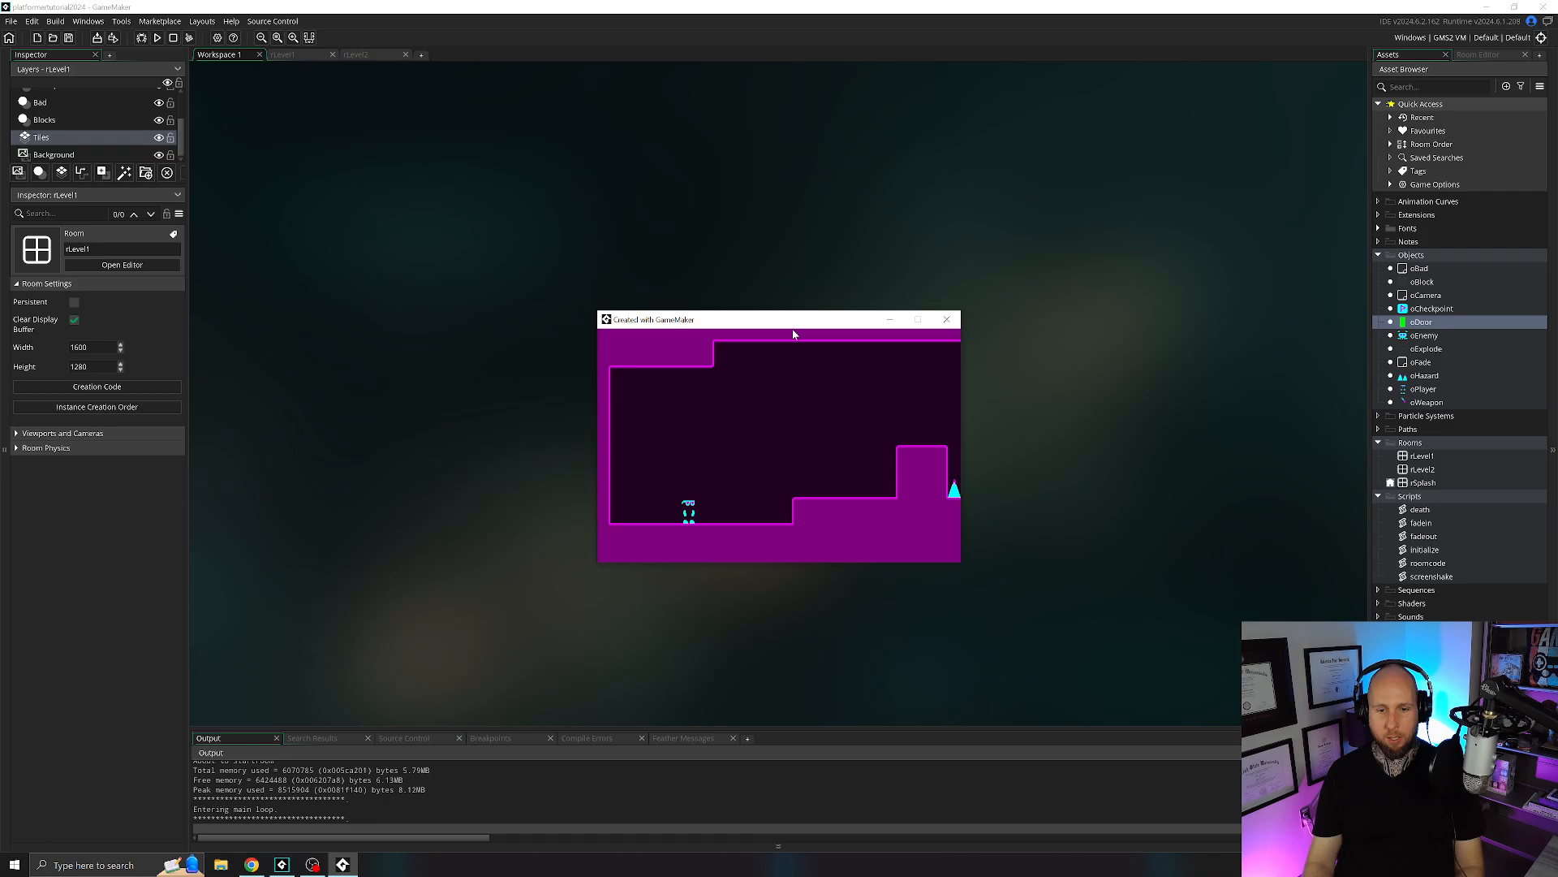
pyautogui.press('Right')
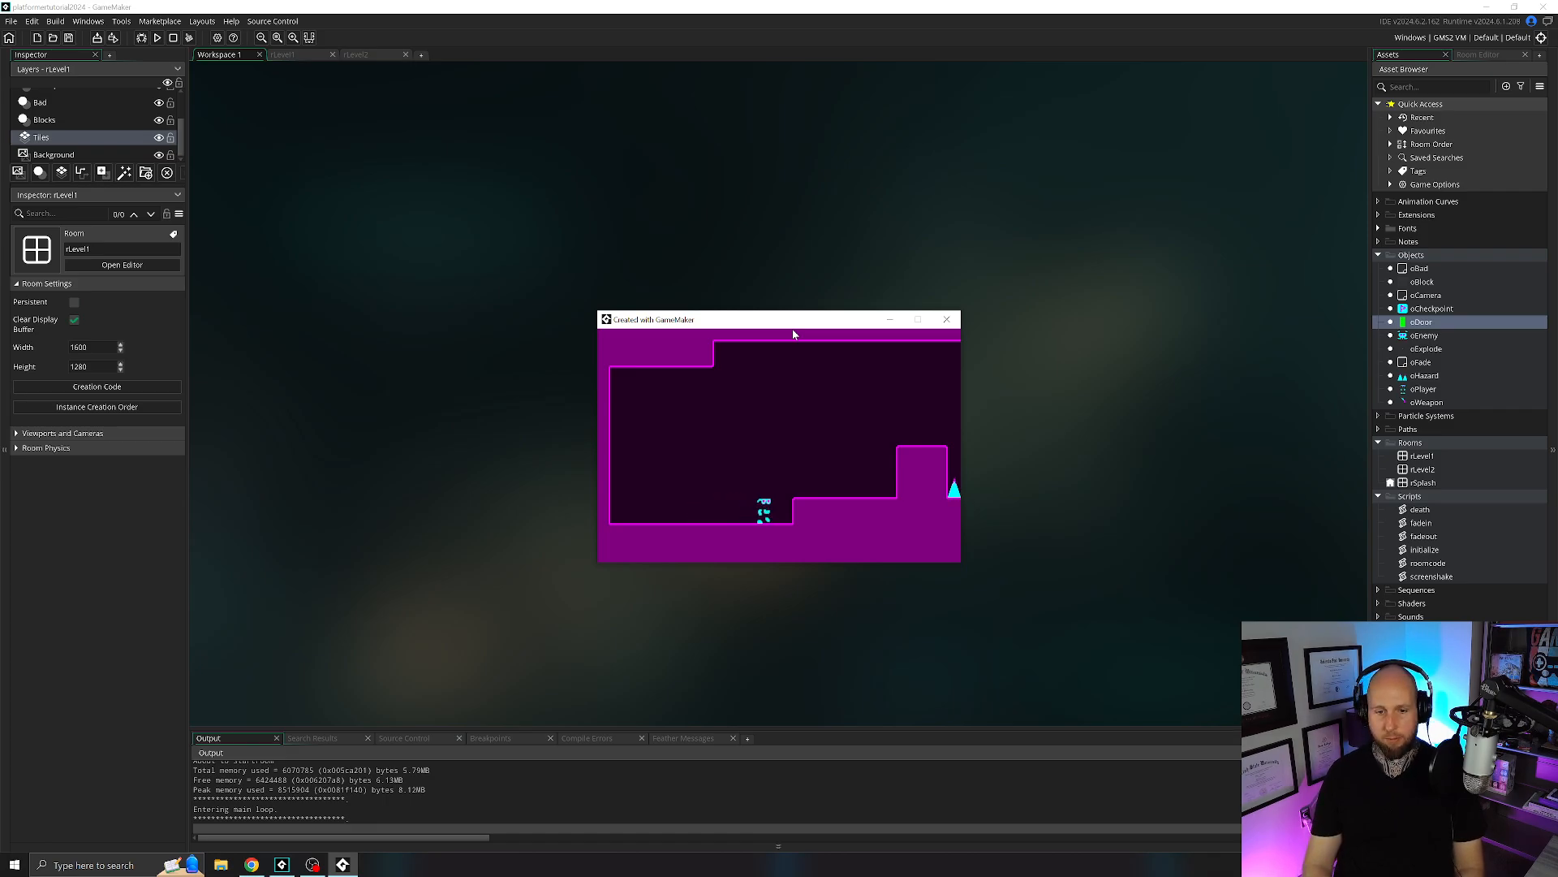
pyautogui.press('space')
pyautogui.press('Right')
pyautogui.press('space')
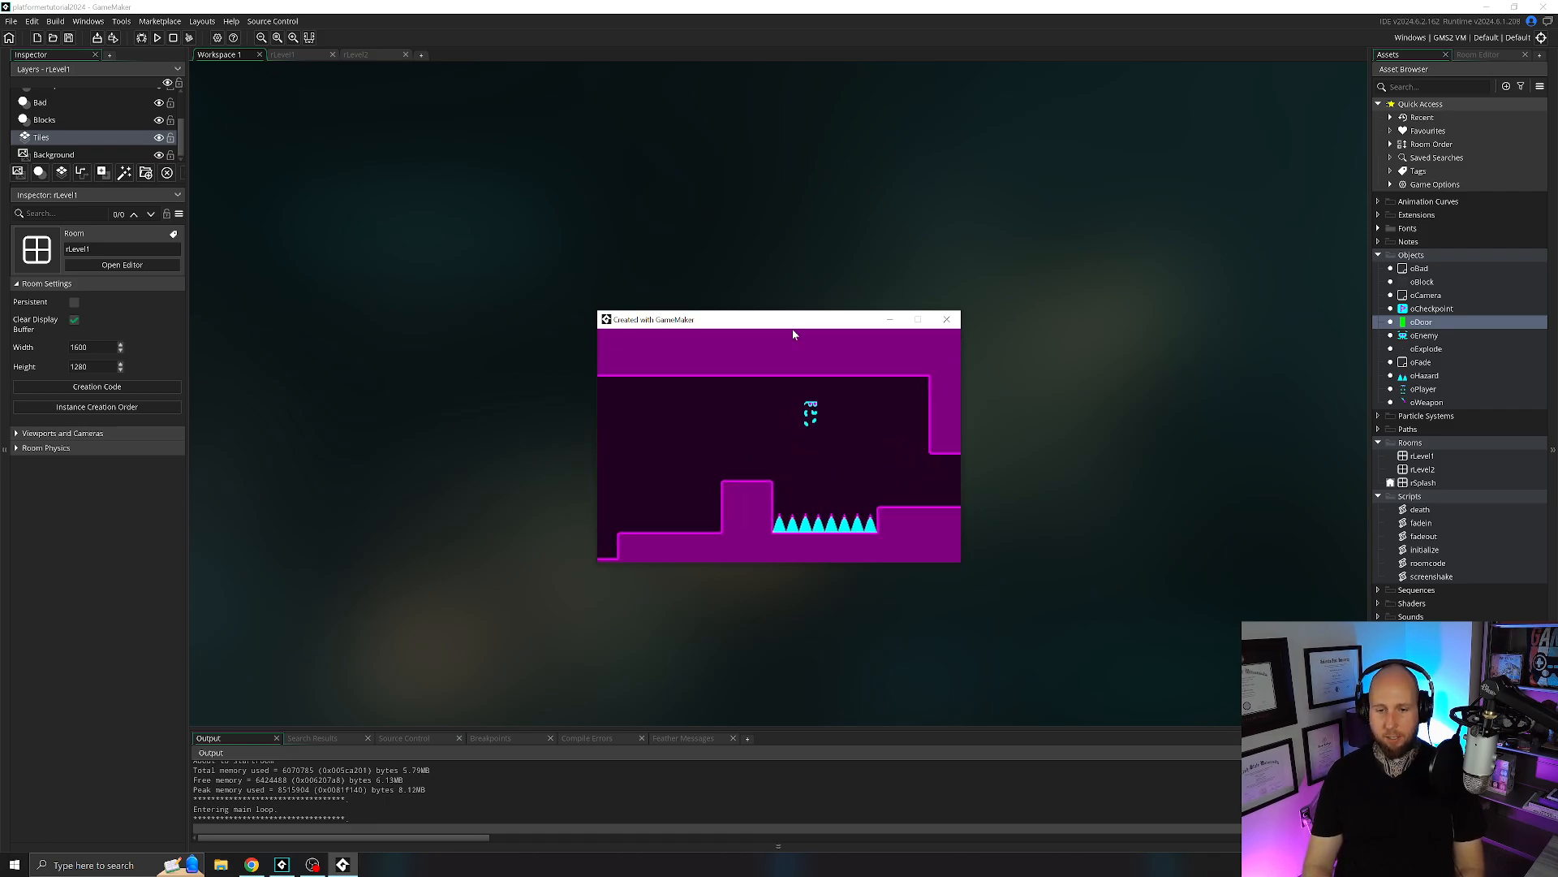
pyautogui.press('Right')
pyautogui.press('space')
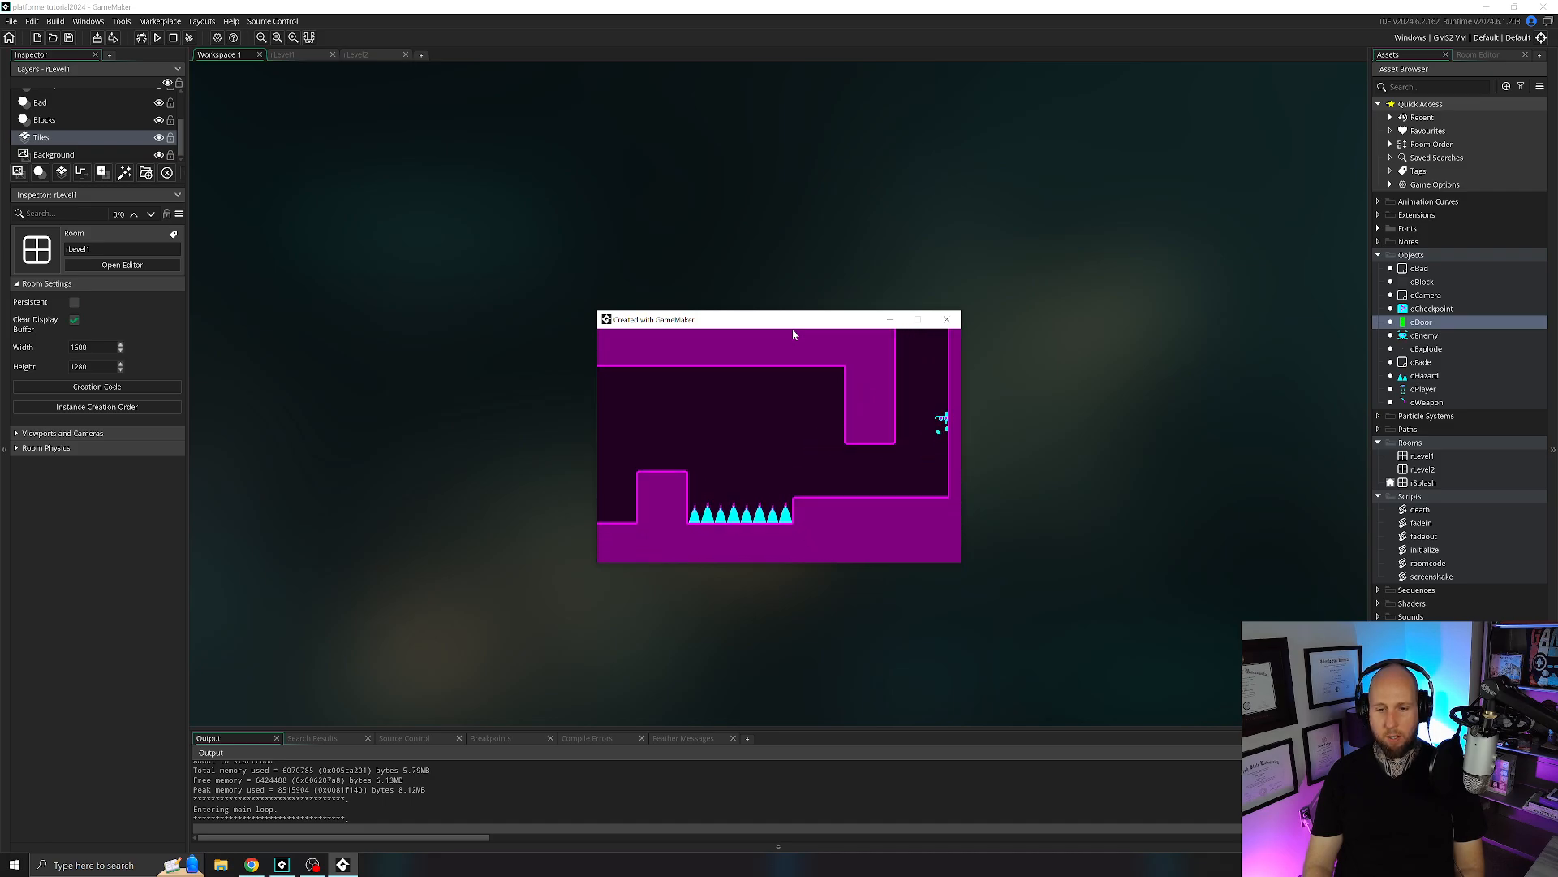
pyautogui.press('space')
pyautogui.press('space')
pyautogui.press('space')
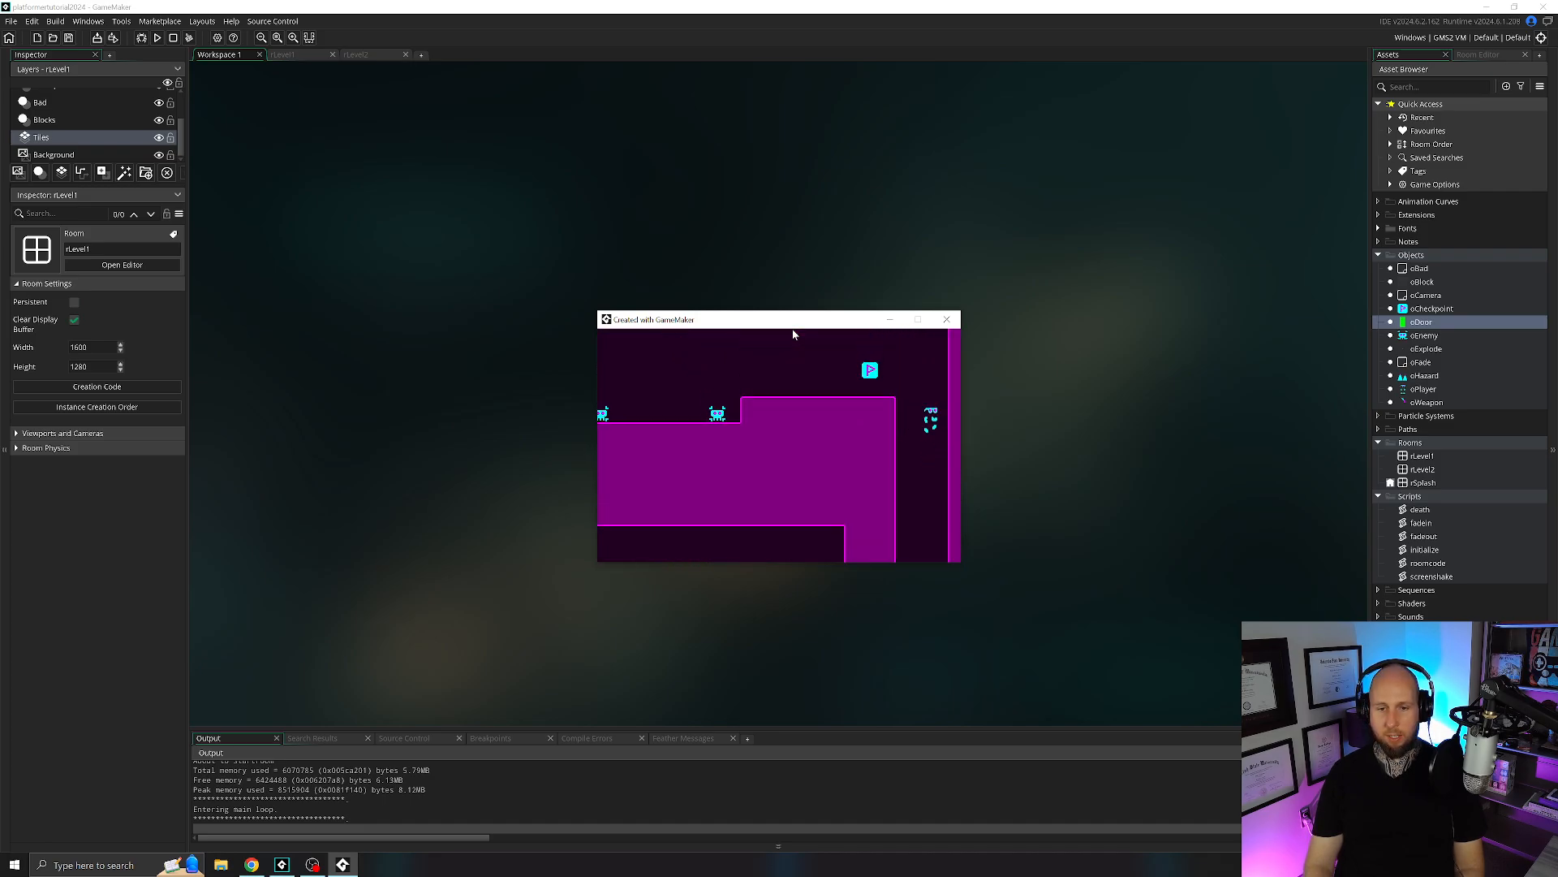
# Move the player left past the checkpoint and enemies and through the door to test the tiles in rLevel2.
pyautogui.press('Left')
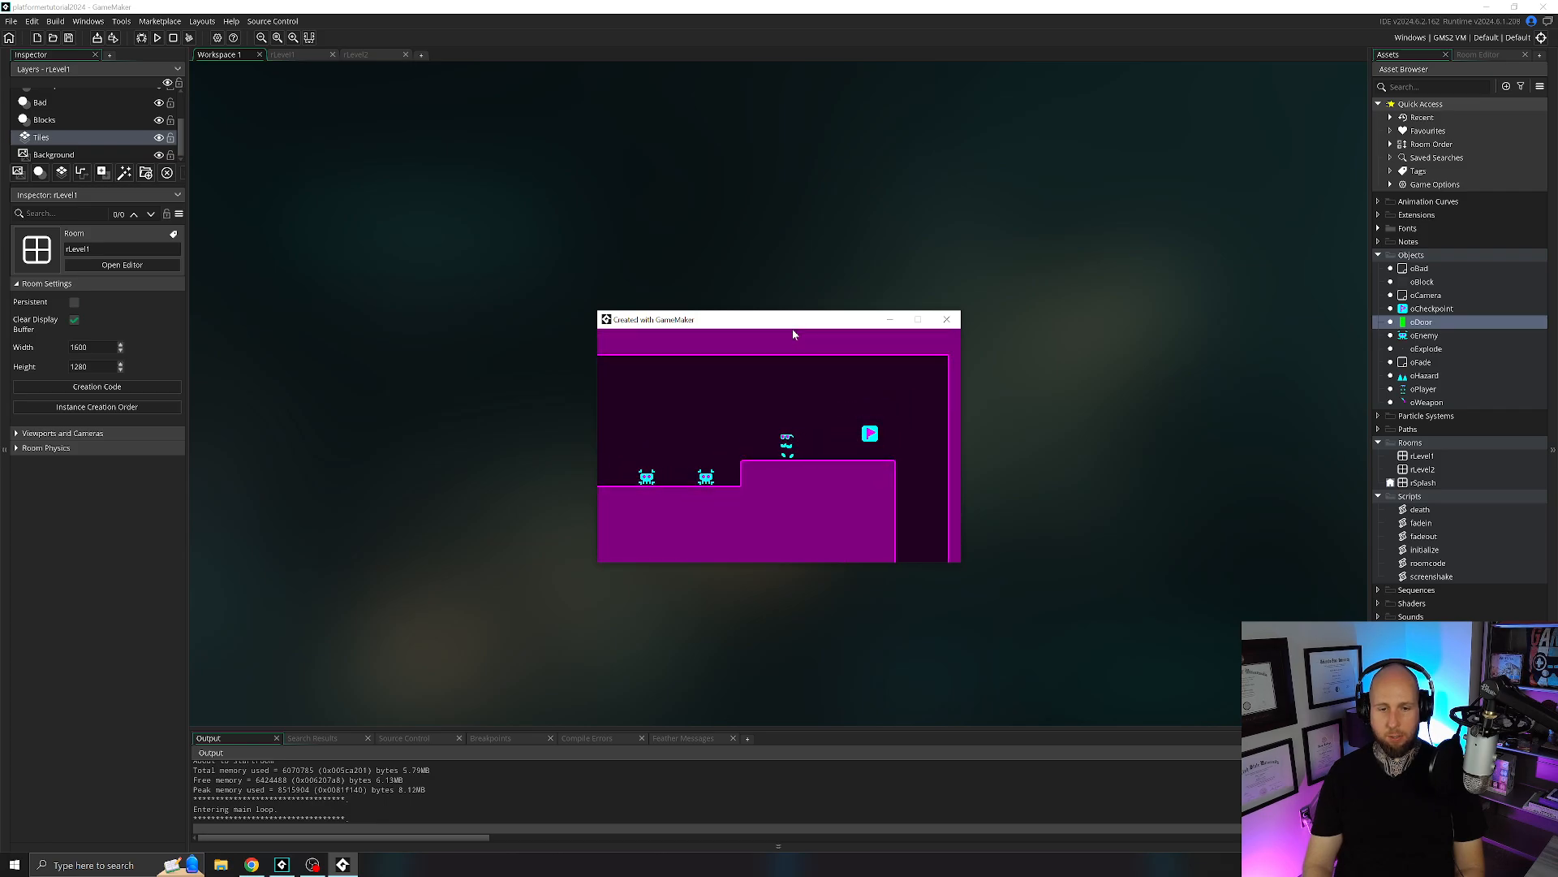
pyautogui.press('Left')
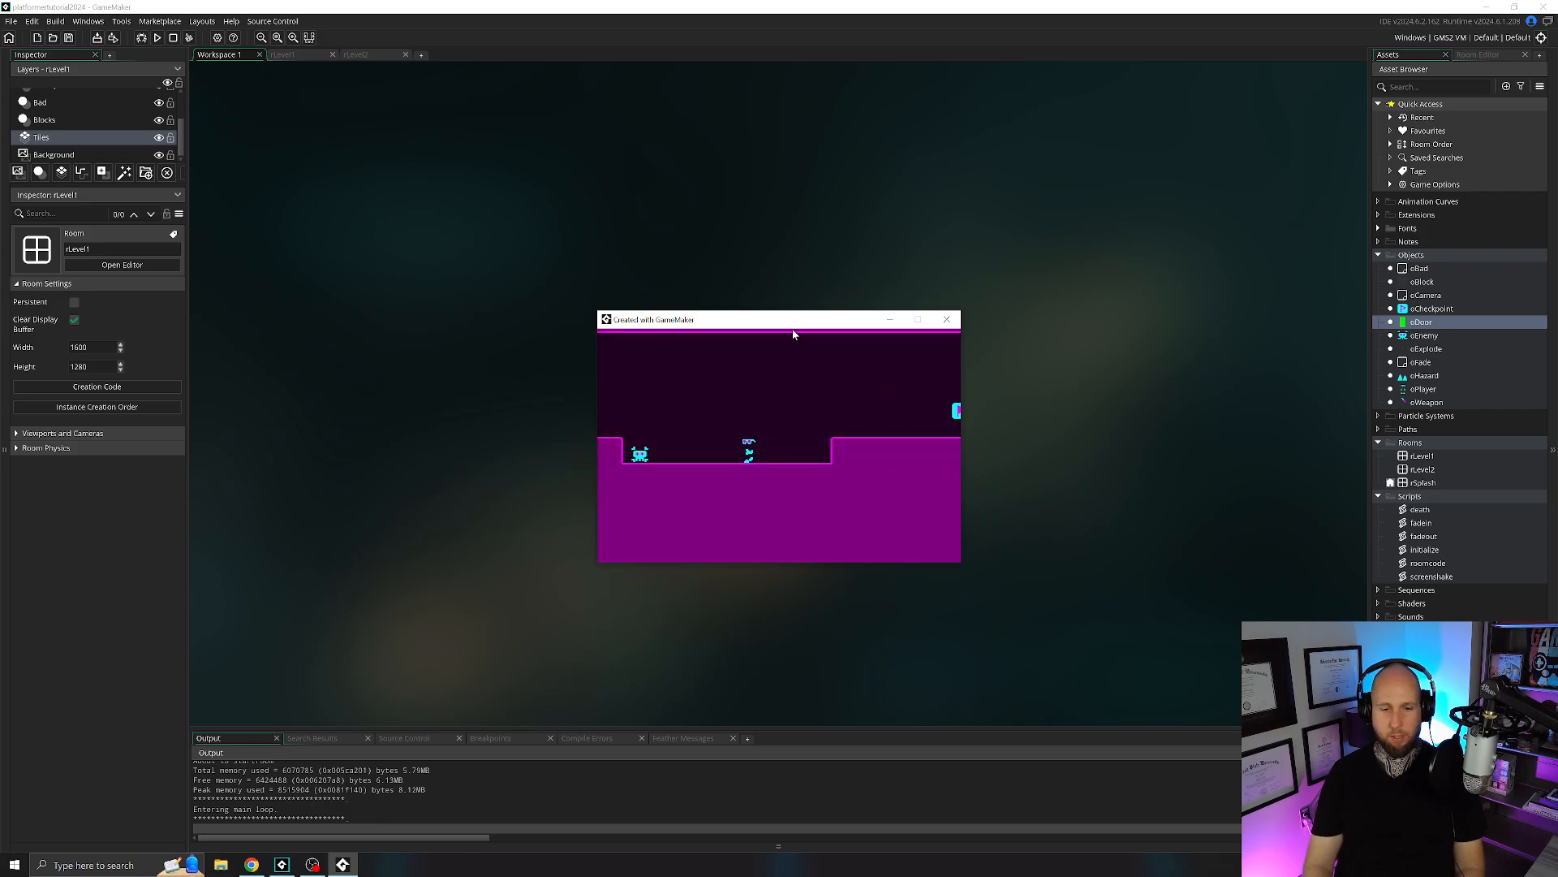
pyautogui.press('space')
pyautogui.press('Left')
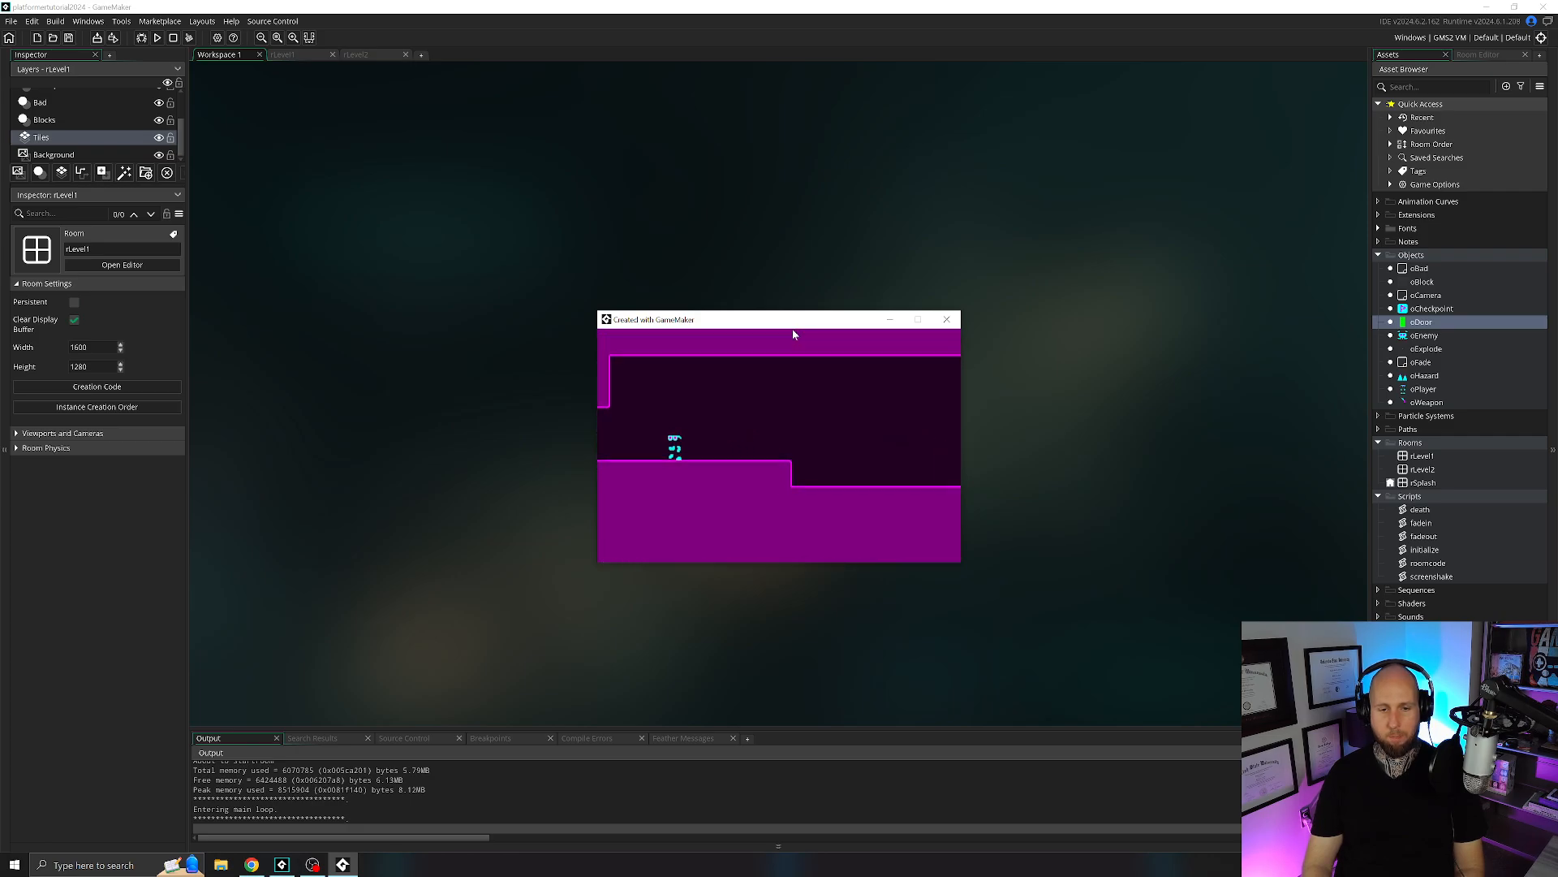
pyautogui.press('Left')
pyautogui.press('space')
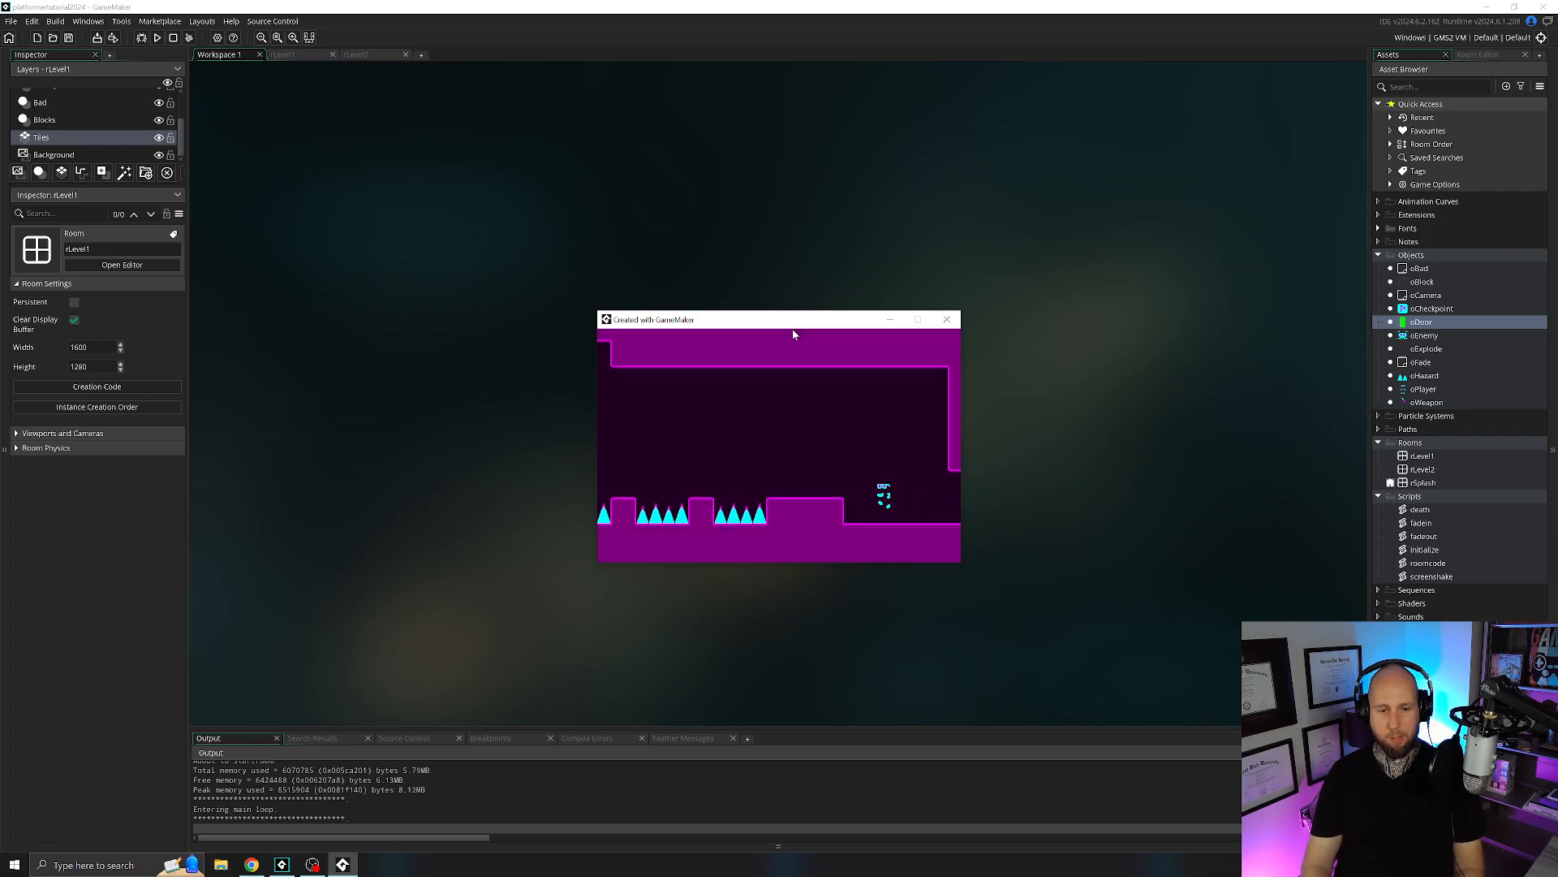
# Jump the player left over the spike pits to check the painted tiles in rLevel2, and close the game.
pyautogui.press('space')
pyautogui.press('Left')
pyautogui.press('space')
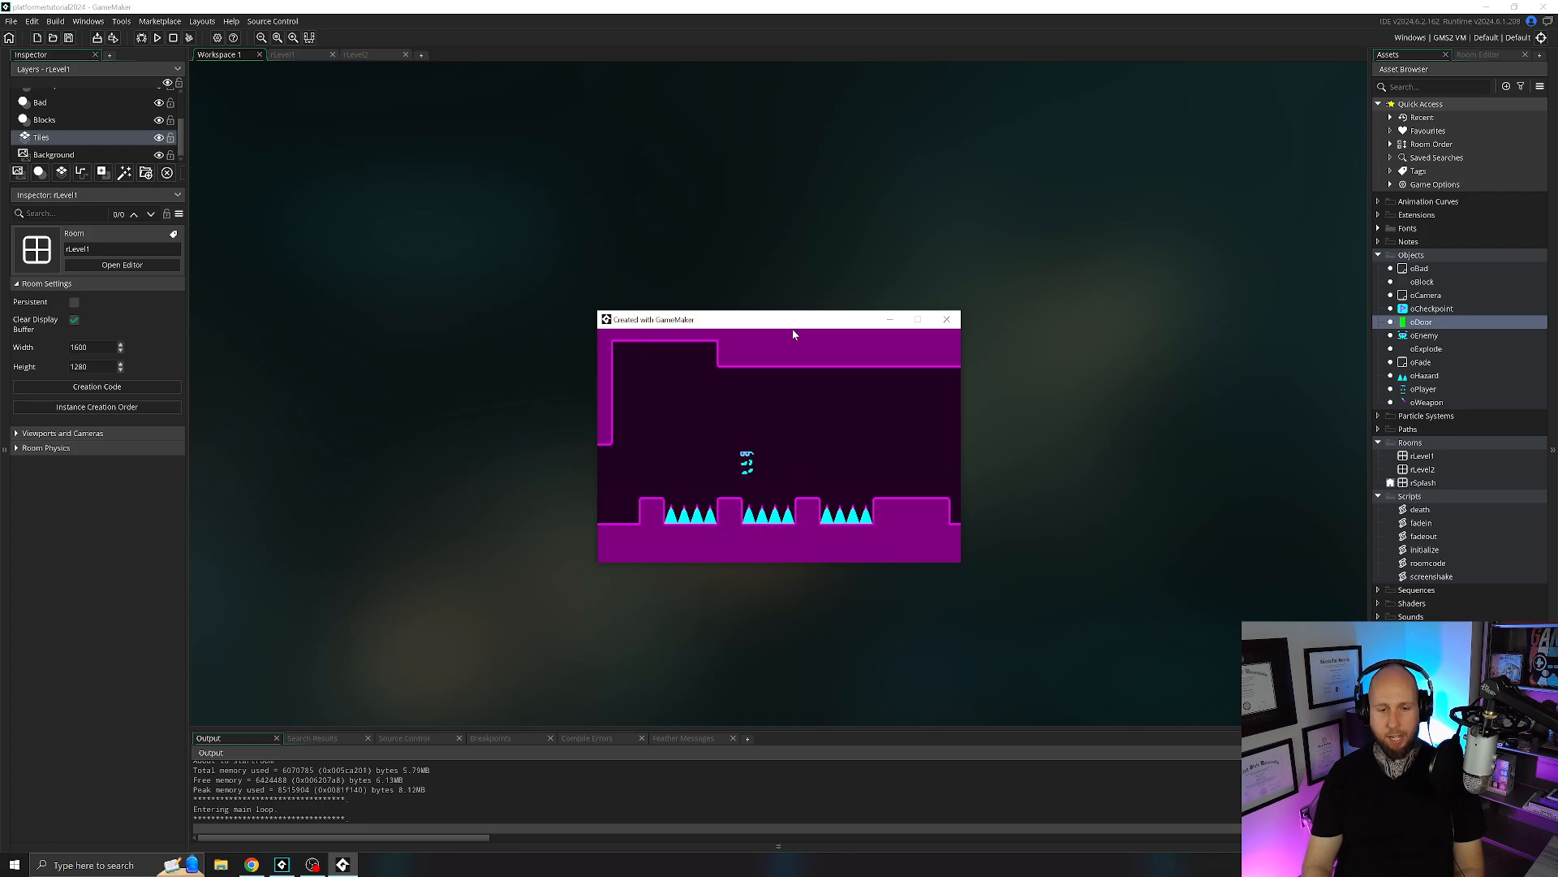
pyautogui.press('Left')
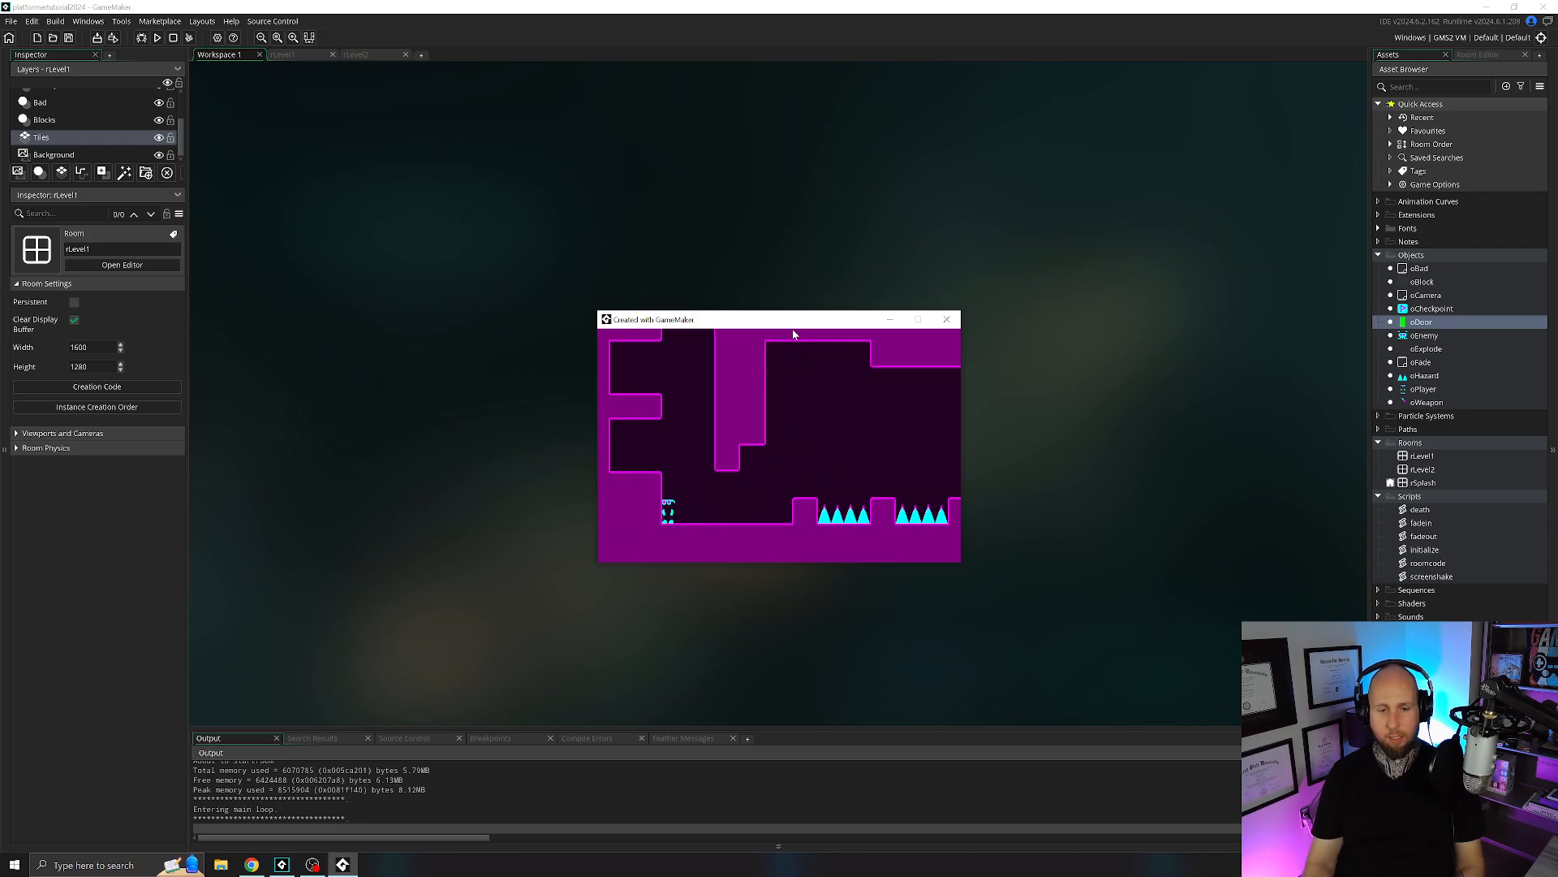
pyautogui.press('Escape')
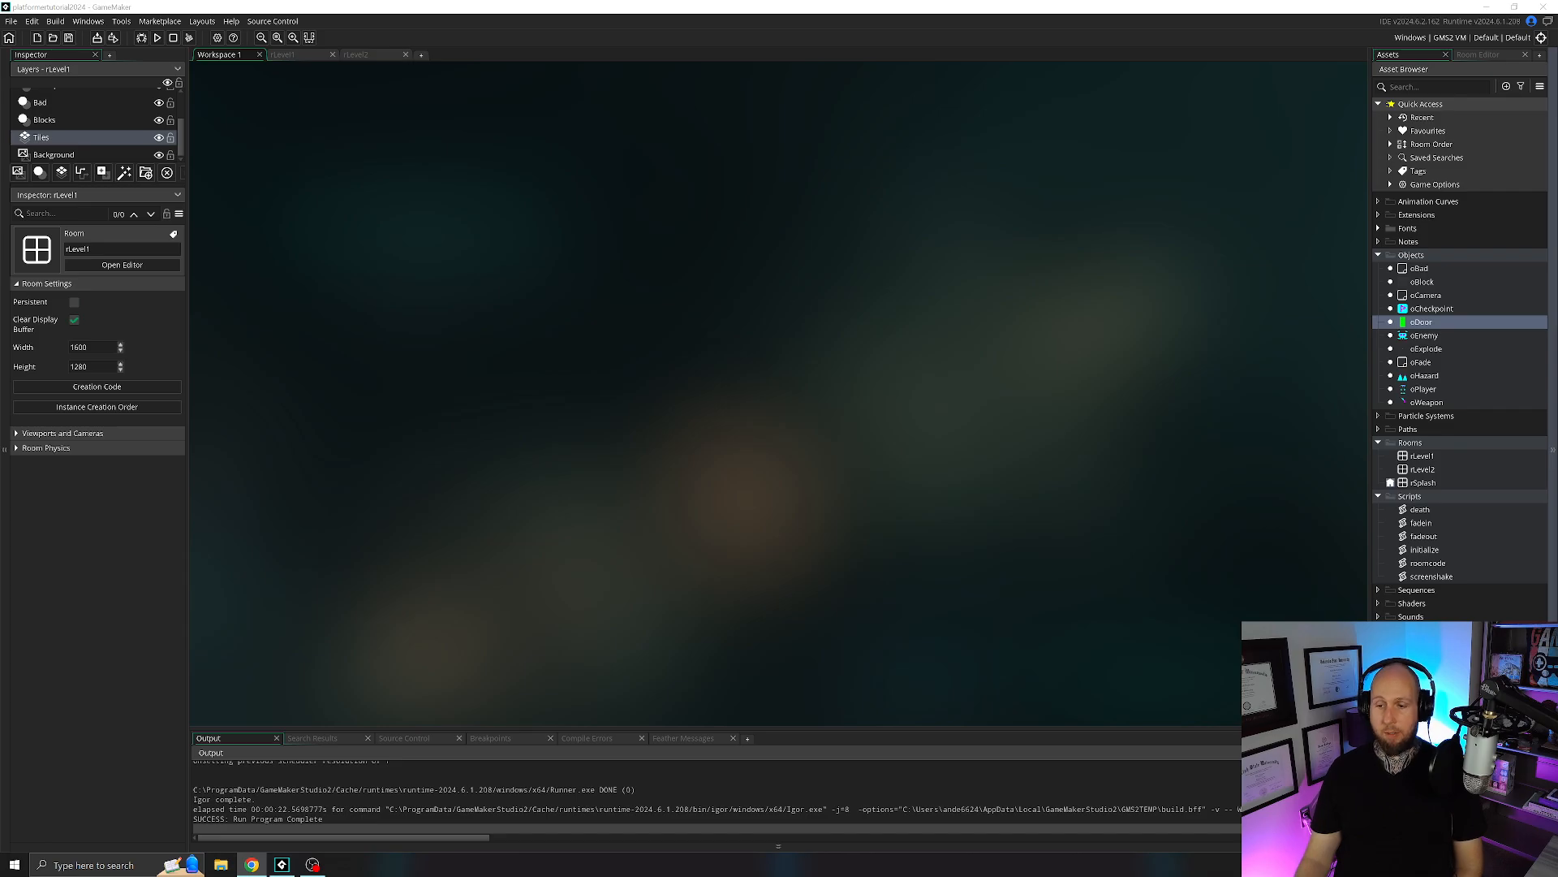
# Collapse the Quick Access, Objects, Rooms, Scripts and Tile Sets groups in the asset list.
pyautogui.click(1378, 104)
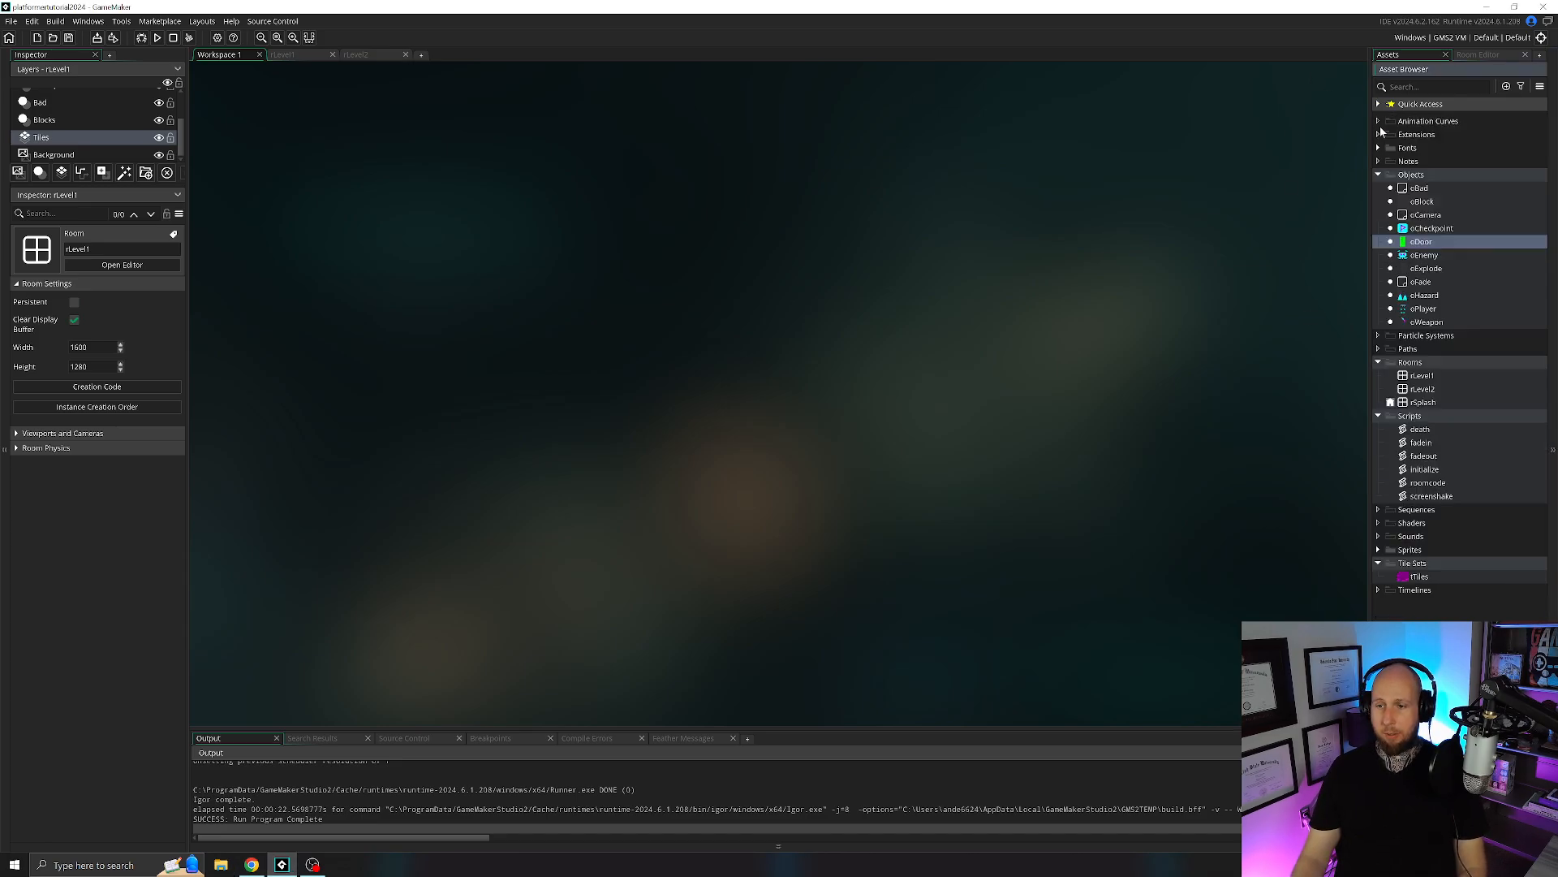
pyautogui.click(1378, 174)
pyautogui.click(1378, 214)
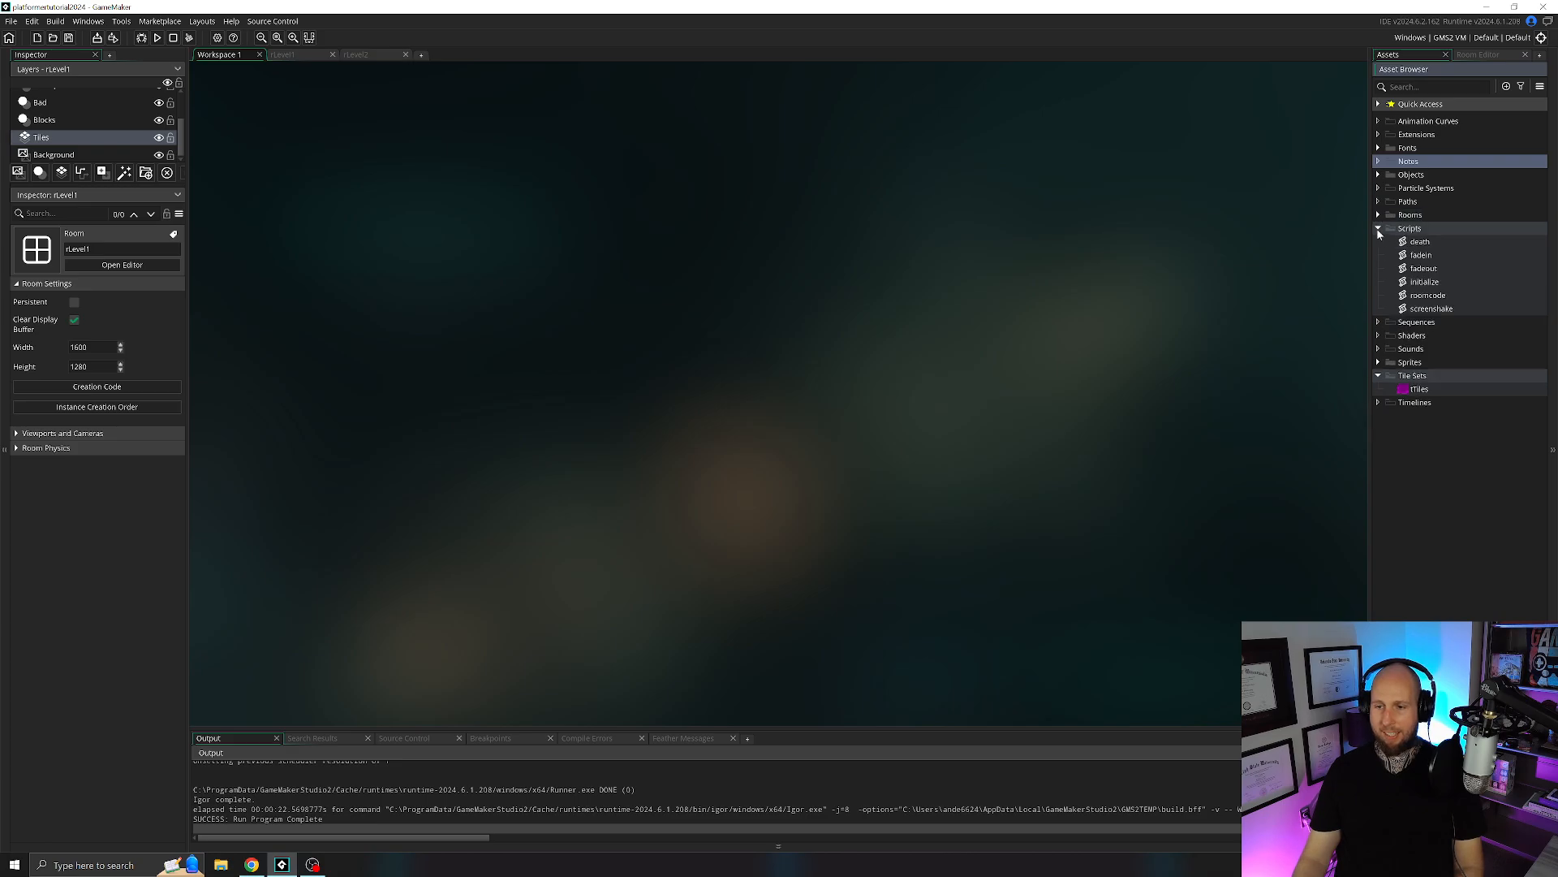
pyautogui.click(1378, 228)
pyautogui.click(1379, 294)
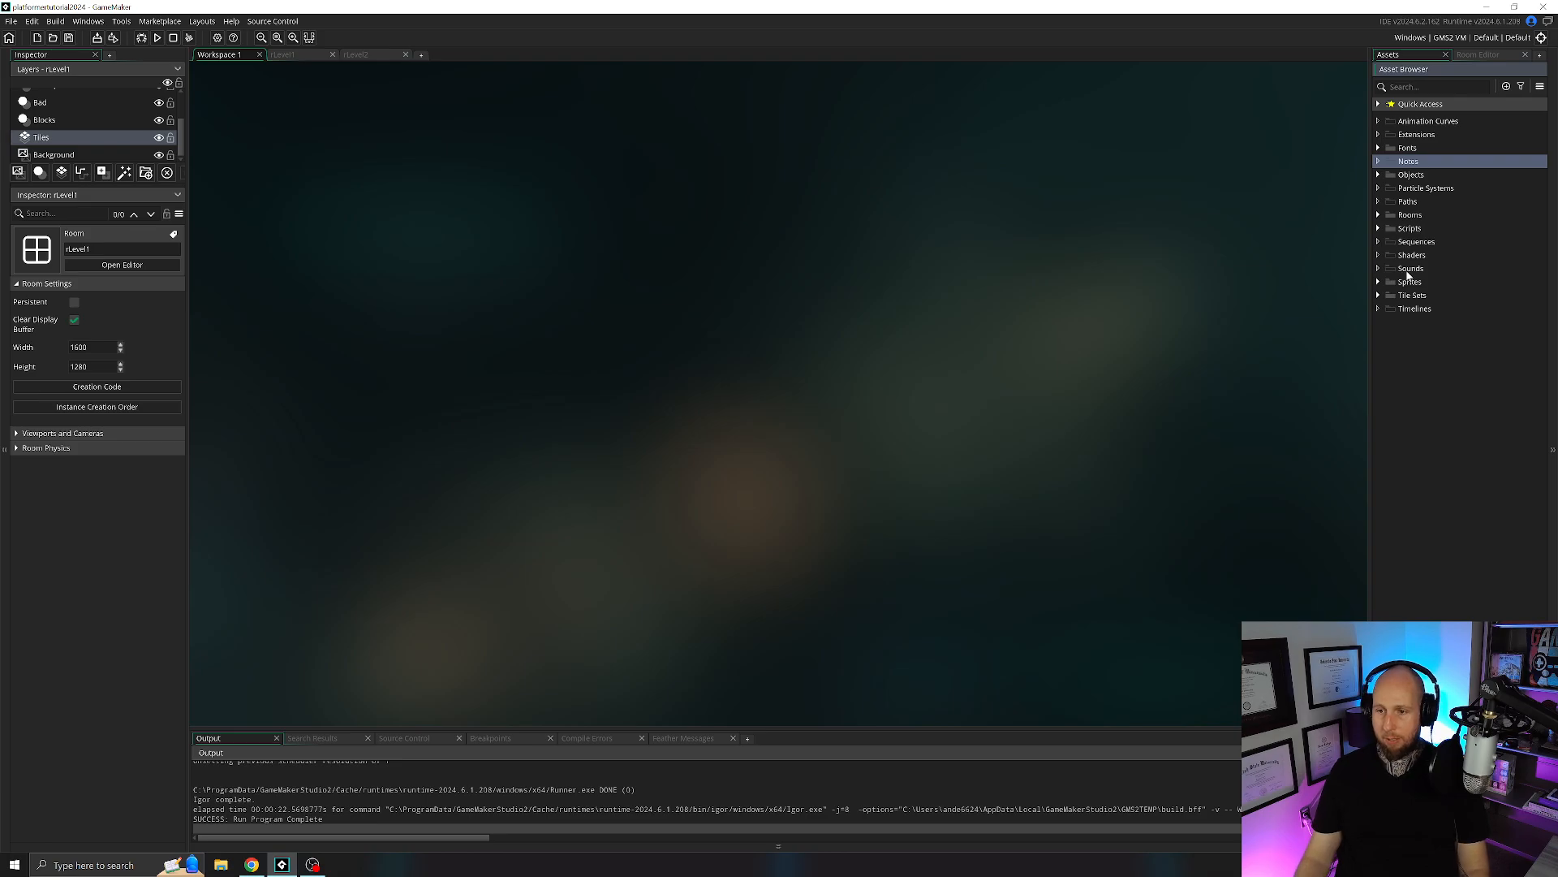
# Create a new sound asset in the Sounds group and name it sndMusic.
pyautogui.rightClick(1408, 271)
pyautogui.moveTo(1422, 276)
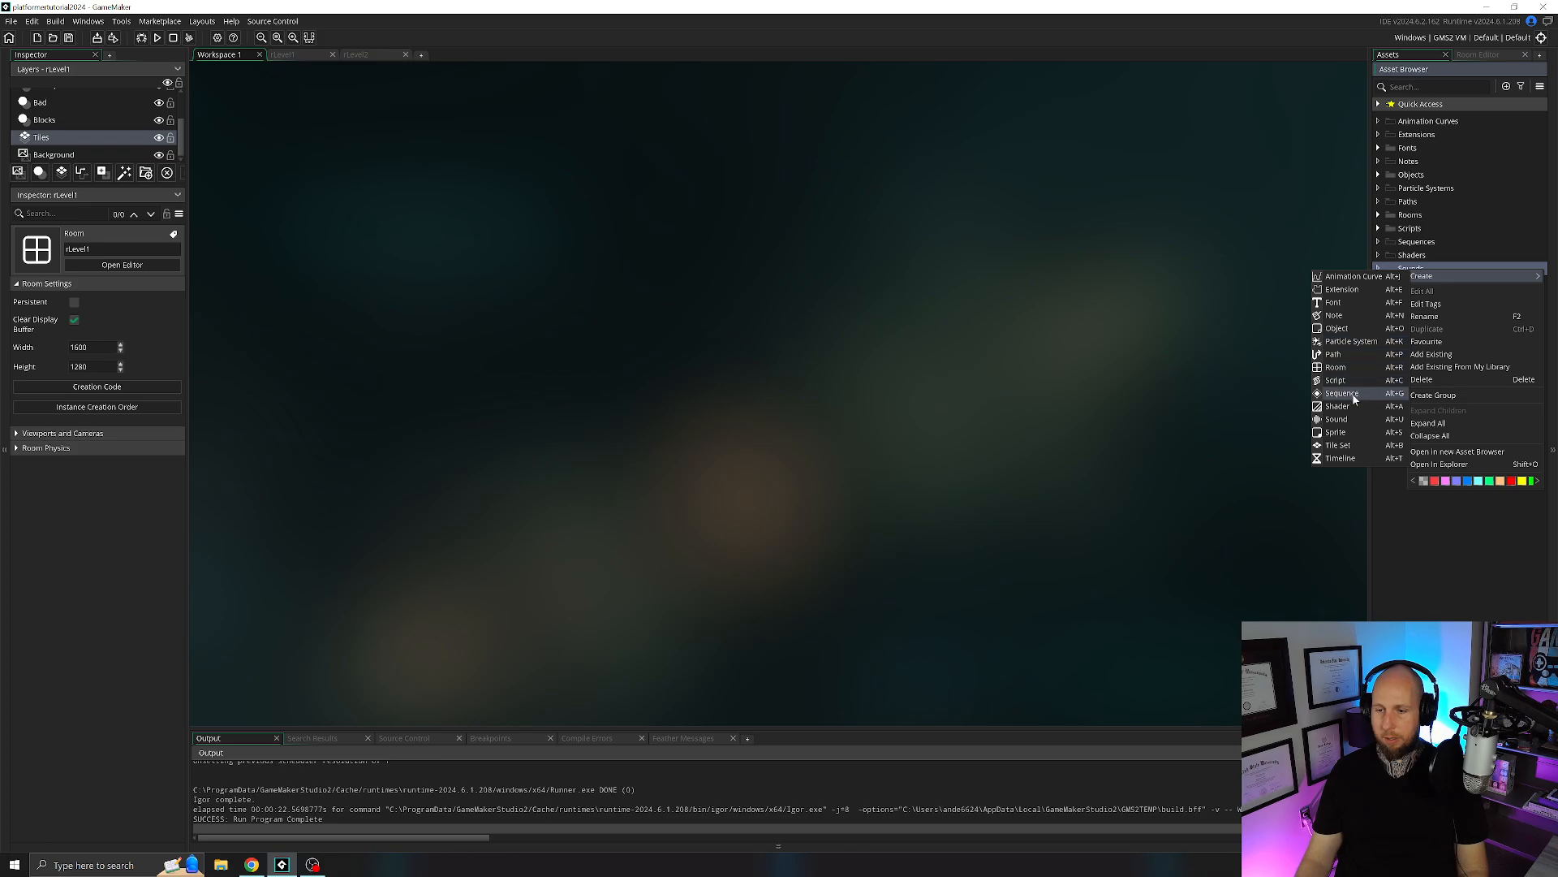
pyautogui.click(1347, 418)
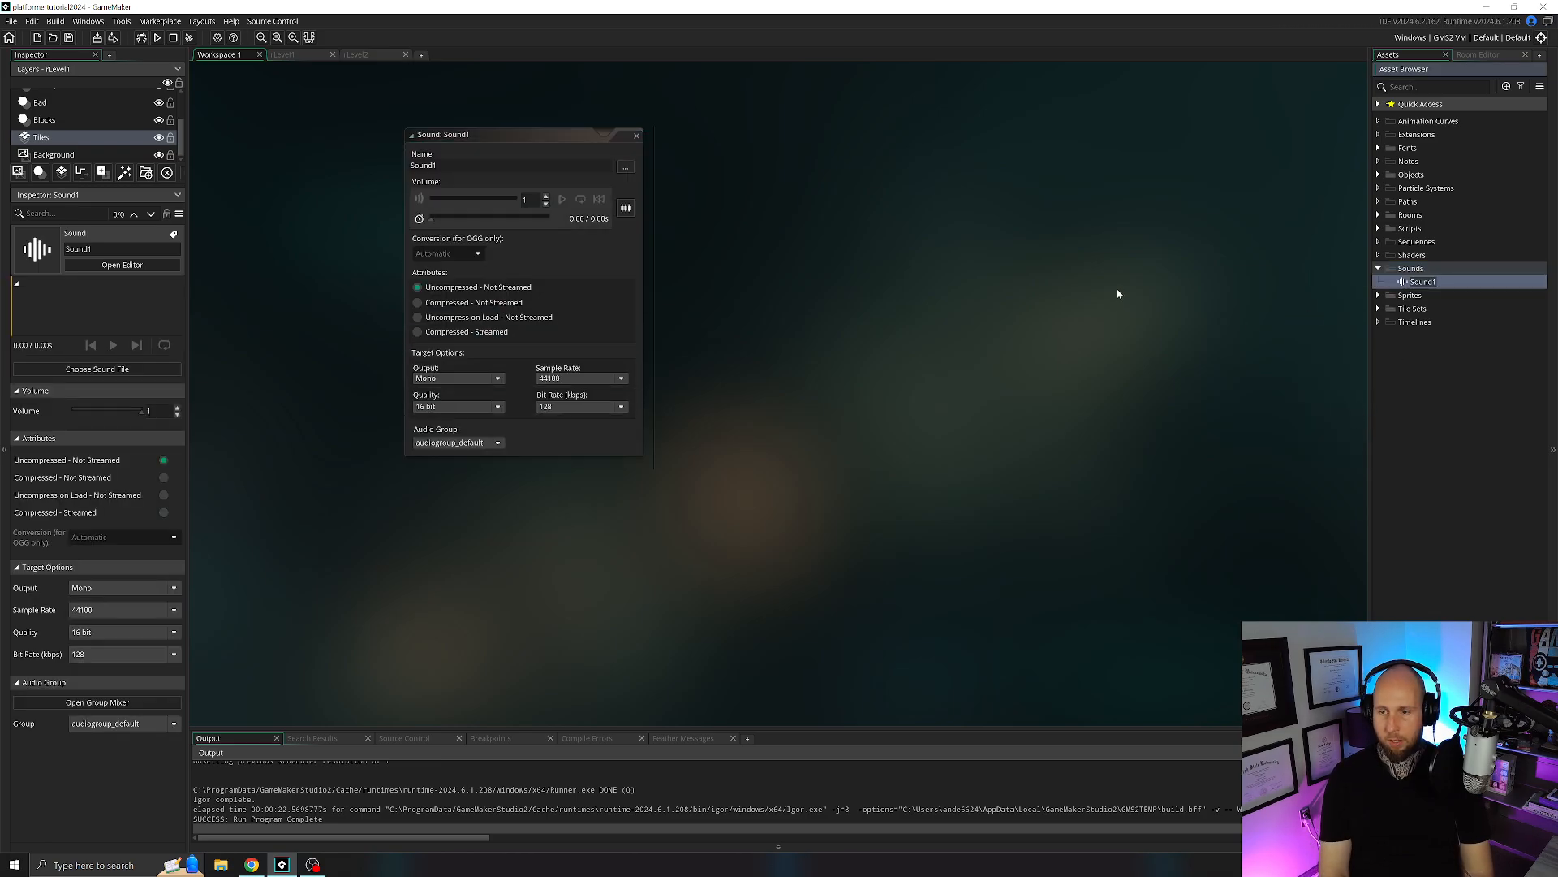
pyautogui.write('sndMusi')
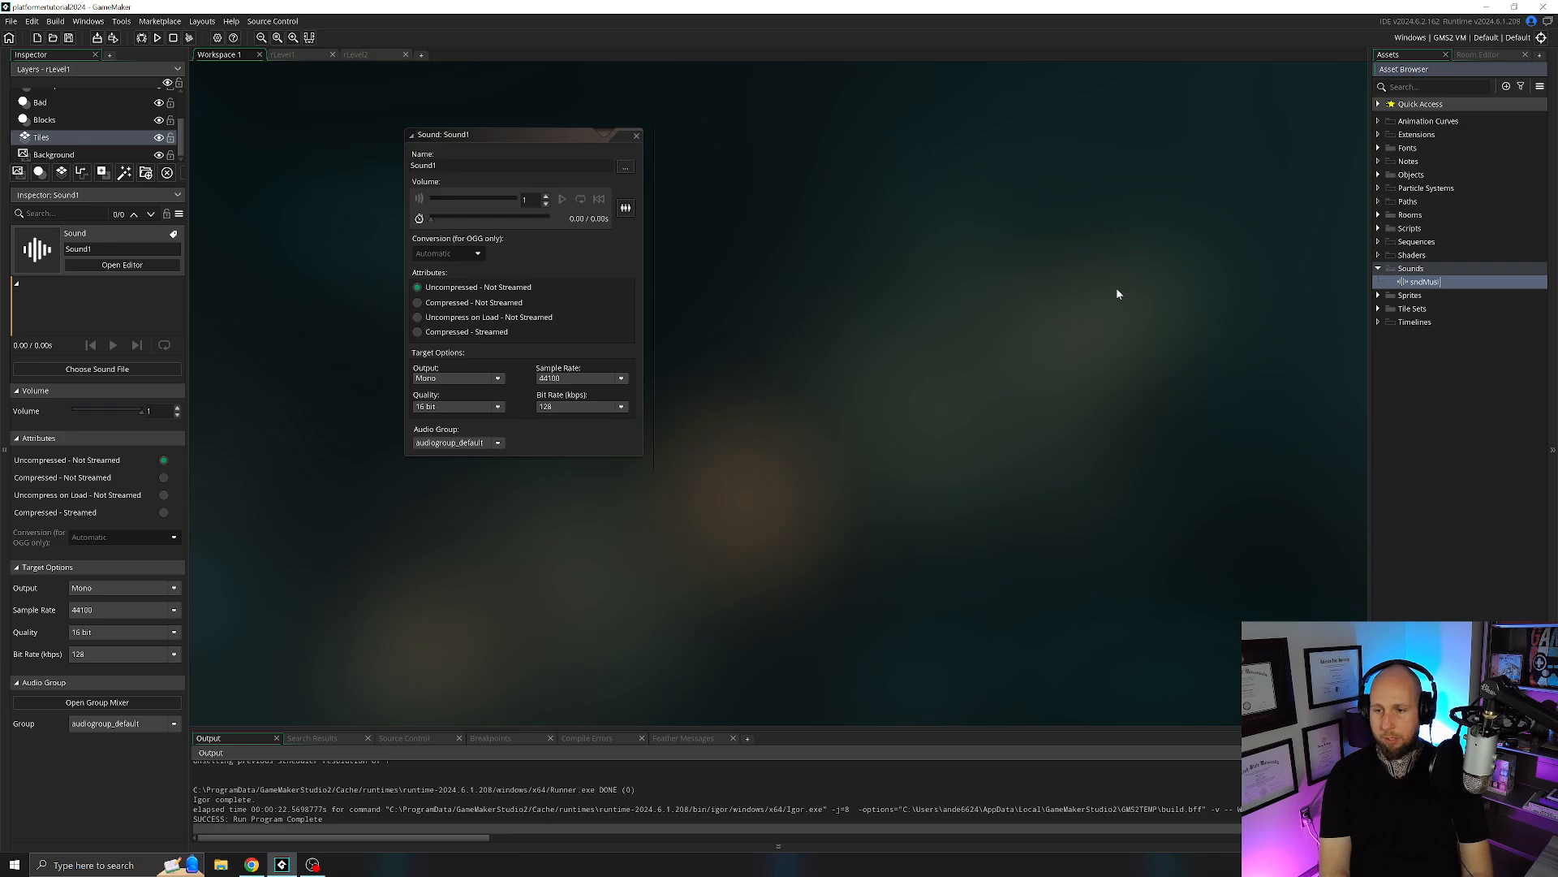
pyautogui.write('c')
# Load sndMusic.mp3 from the project's Assets/Sounds folder into sndMusic, preview the track, and close the sound editor.
pyautogui.click(626, 169)
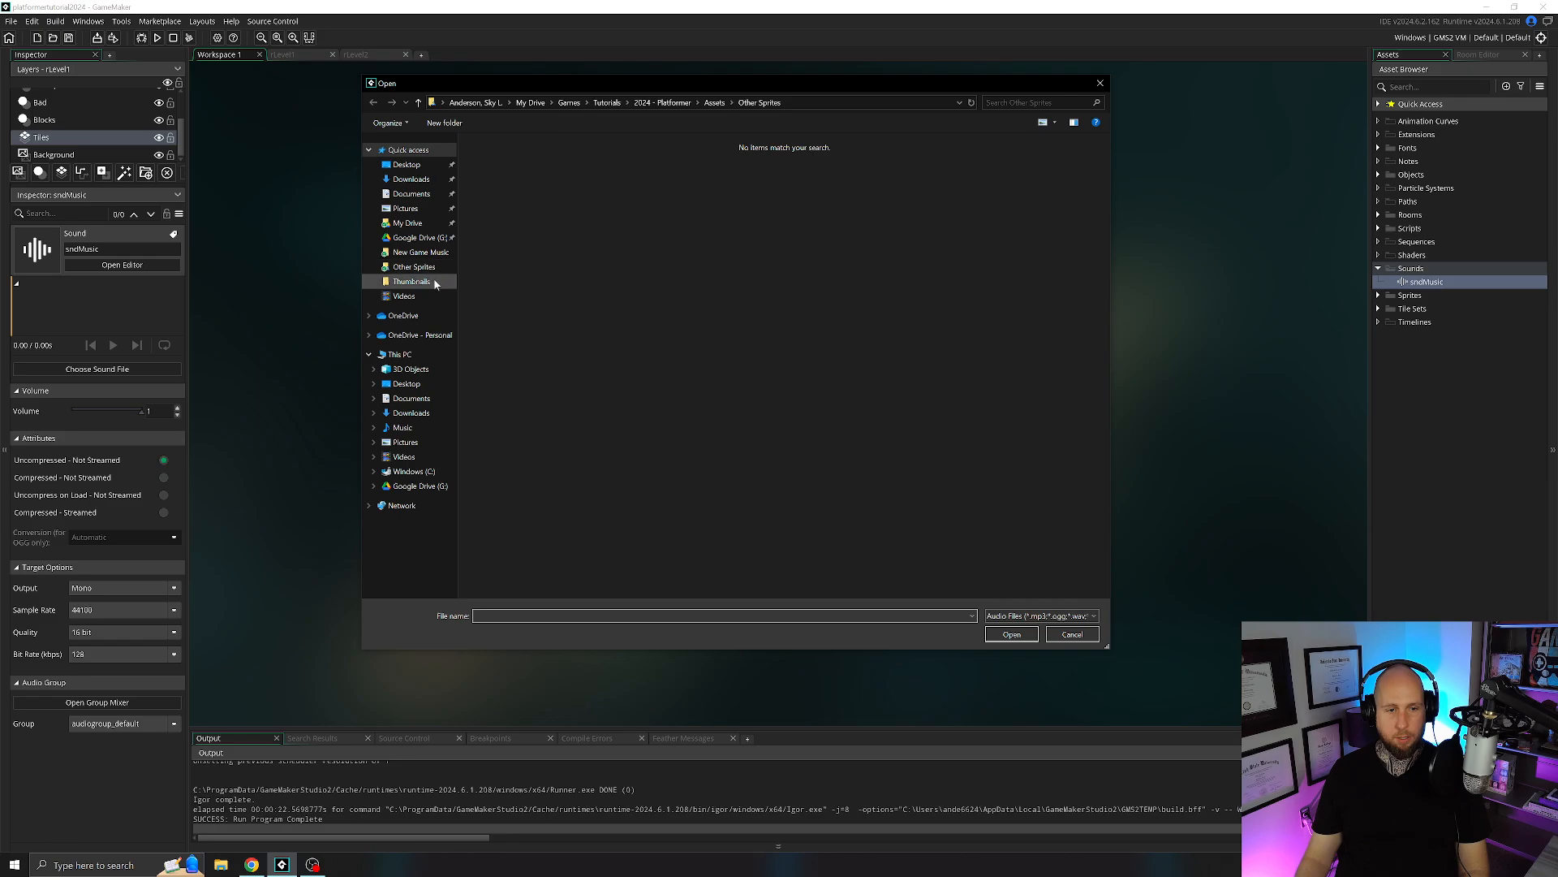
pyautogui.click(414, 267)
pyautogui.click(713, 102)
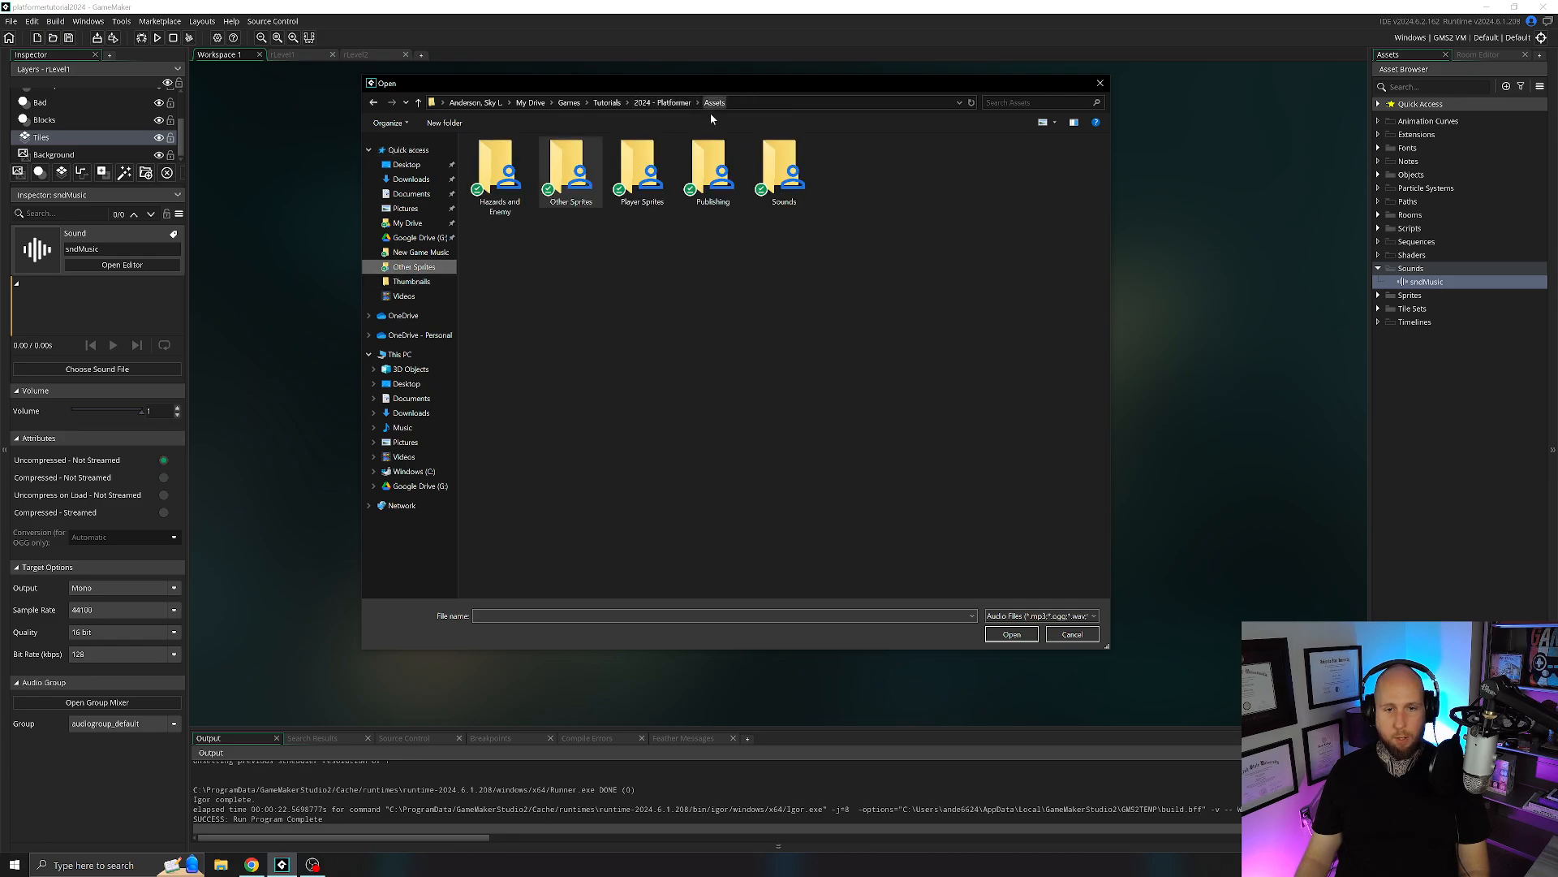
pyautogui.doubleClick(793, 173)
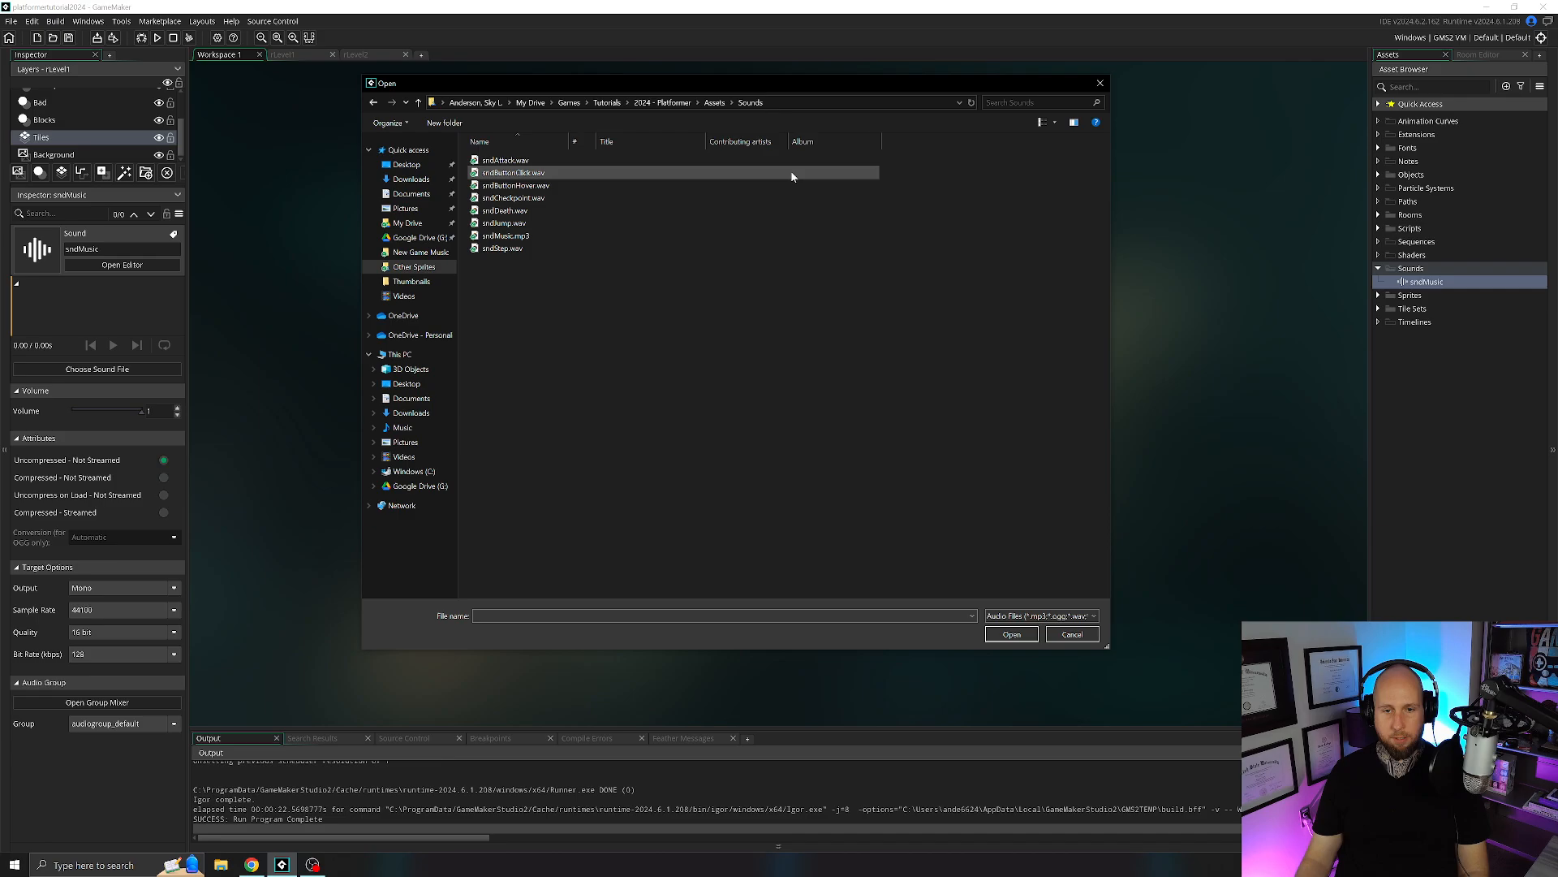
pyautogui.doubleClick(549, 234)
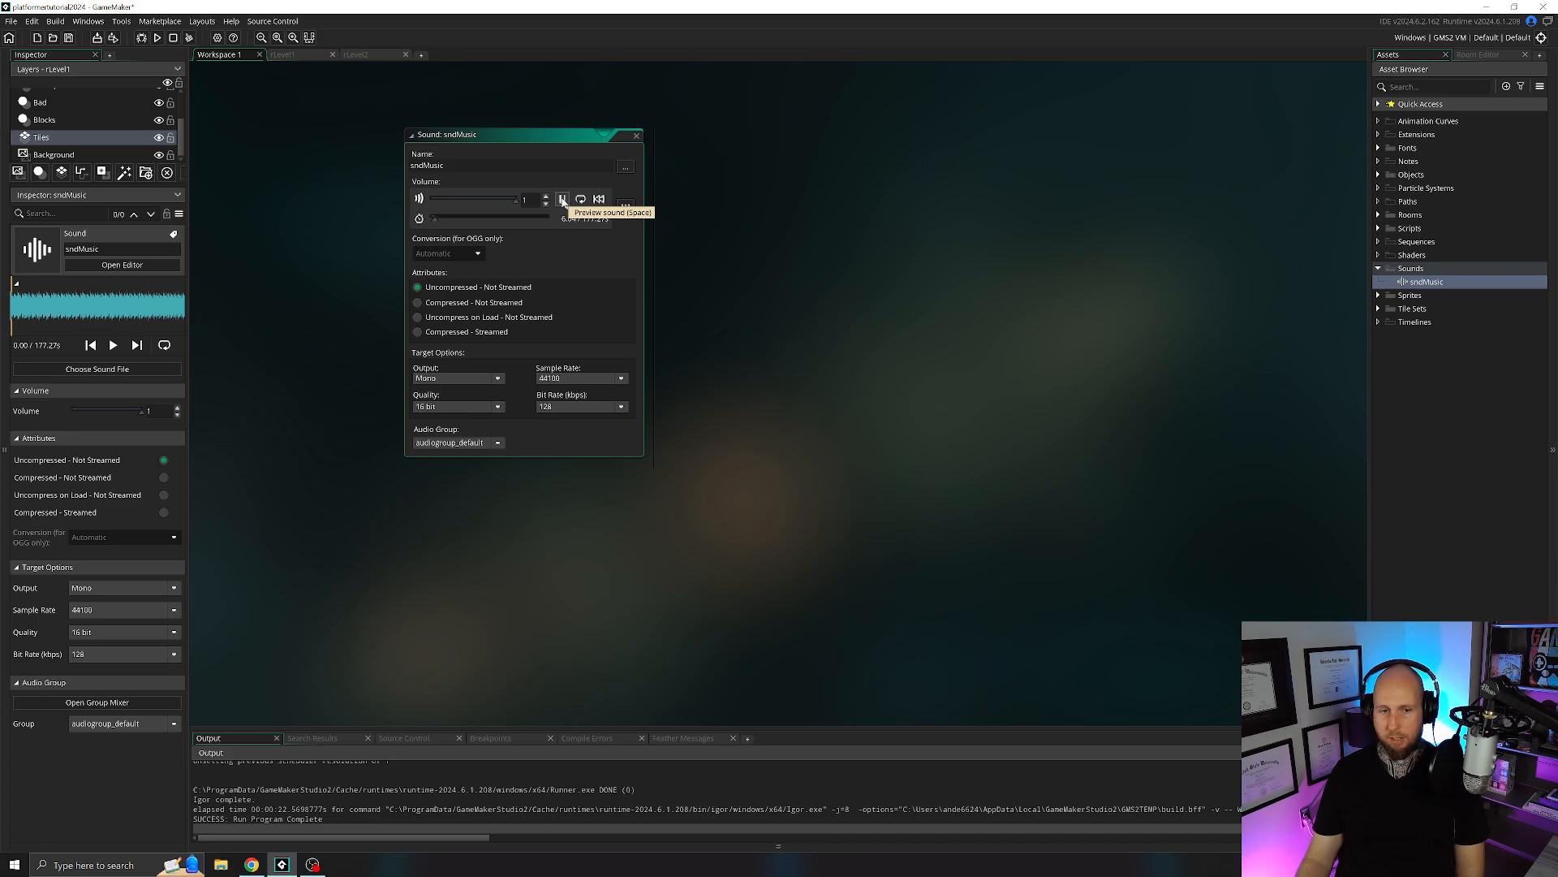
pyautogui.click(563, 199)
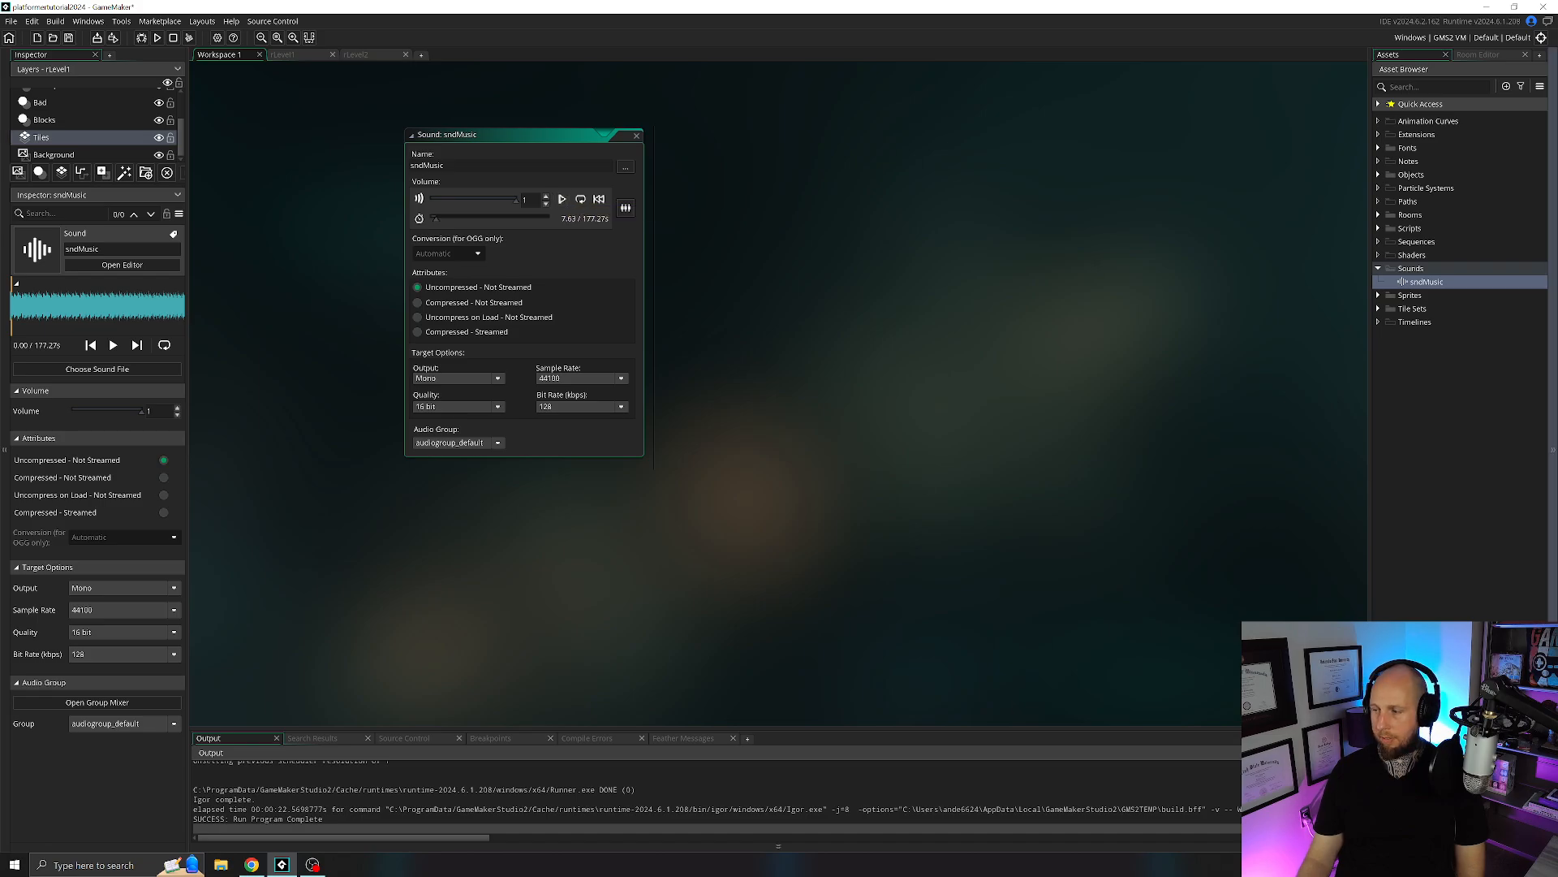
pyautogui.click(637, 138)
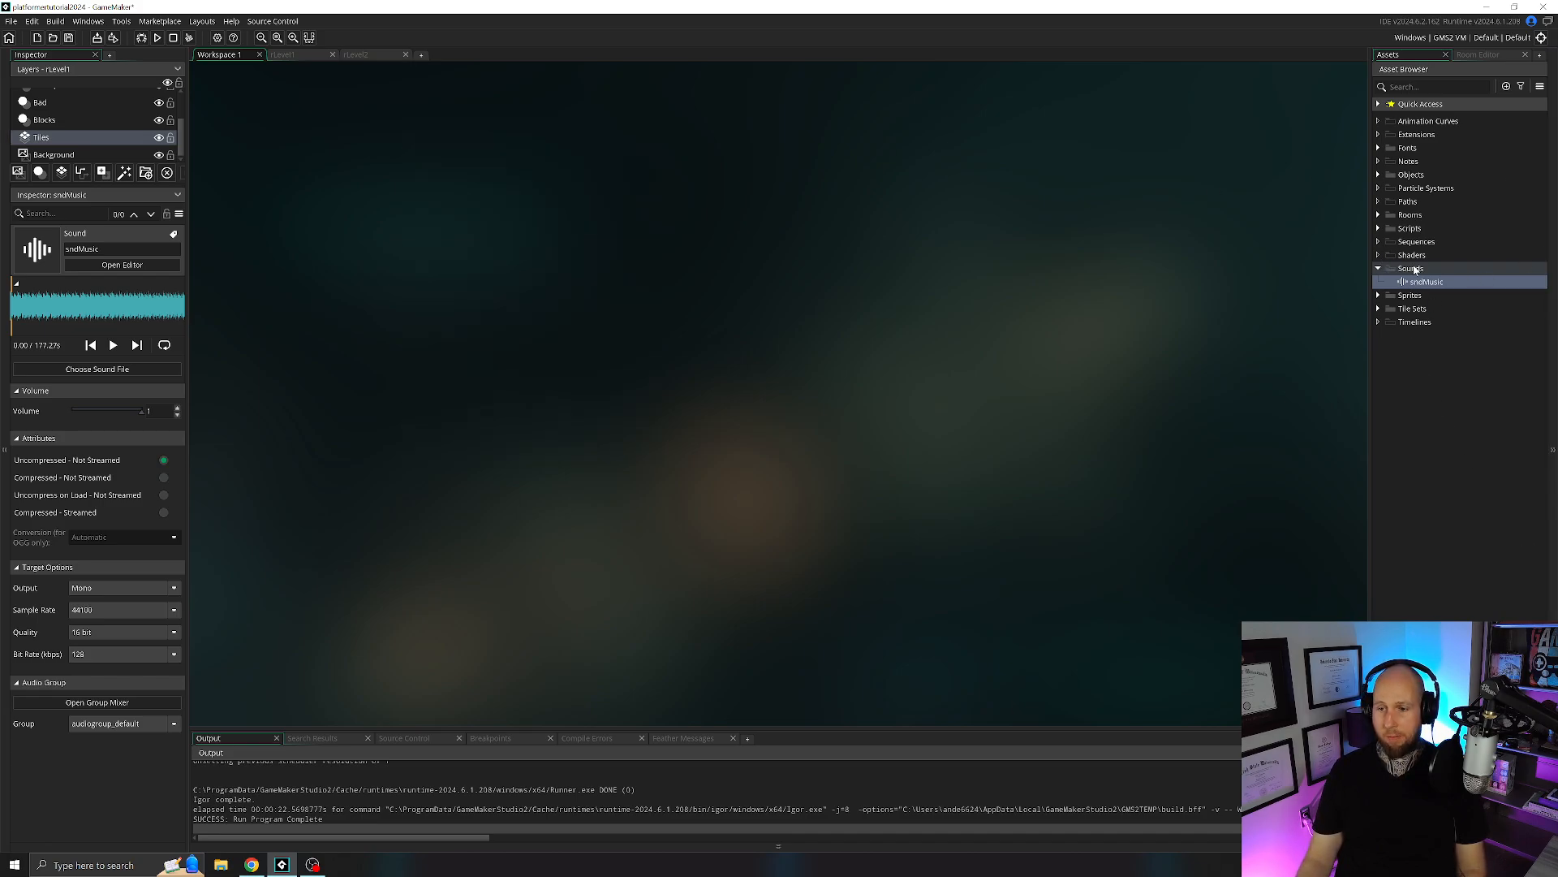
# Duplicate the sndMusic sound asset seven times to get copies for the other game sounds.
pyautogui.click(1414, 269)
pyautogui.click(1421, 284)
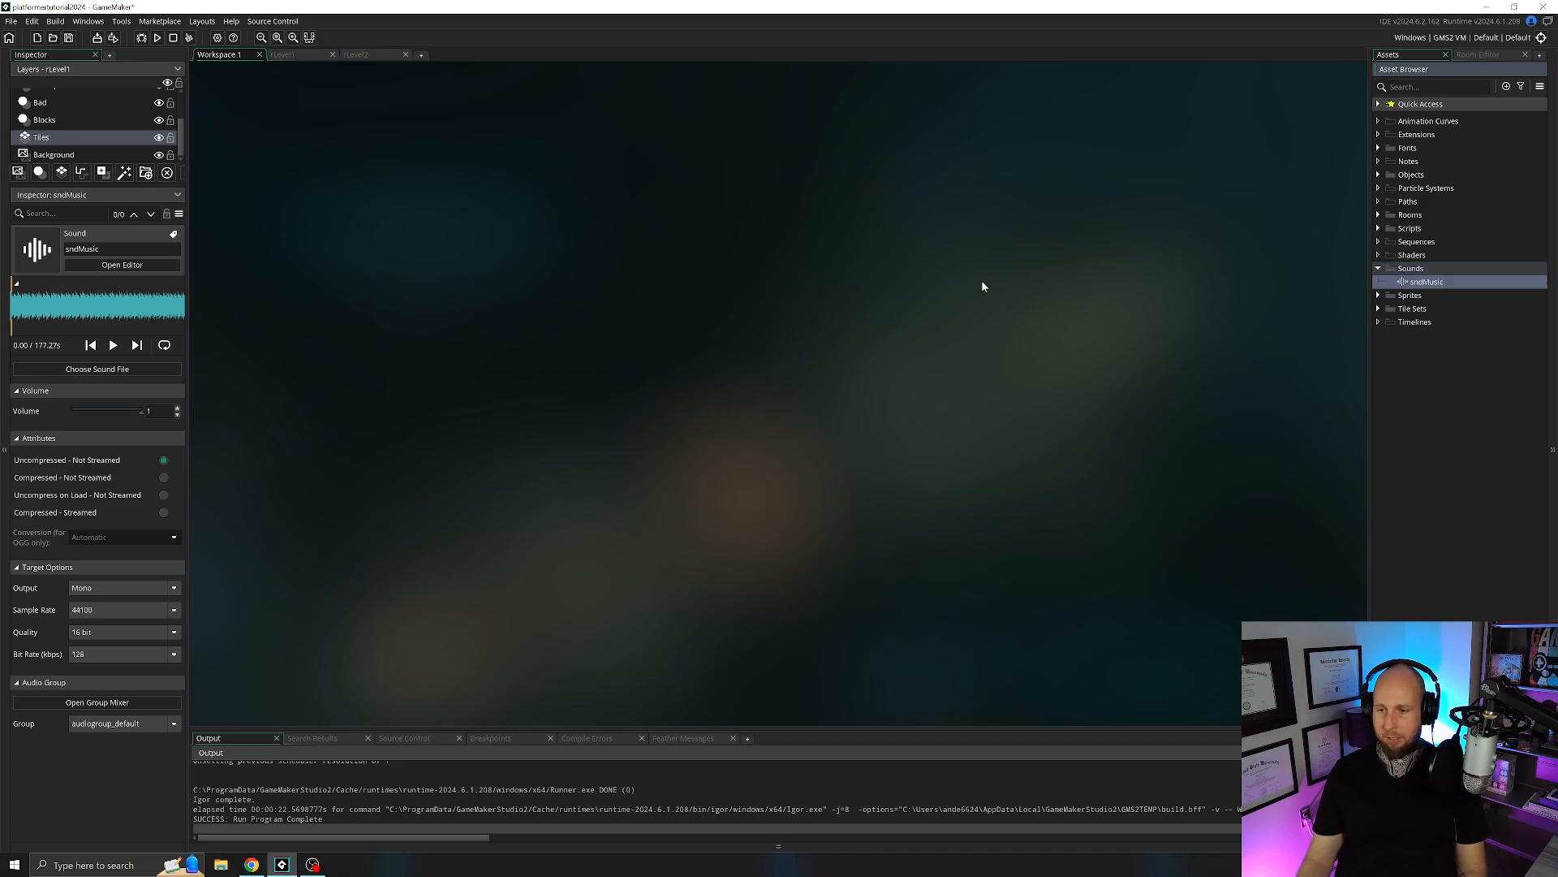
pyautogui.hotkey('ctrl', 'd')
pyautogui.hotkey('ctrl', 'd')
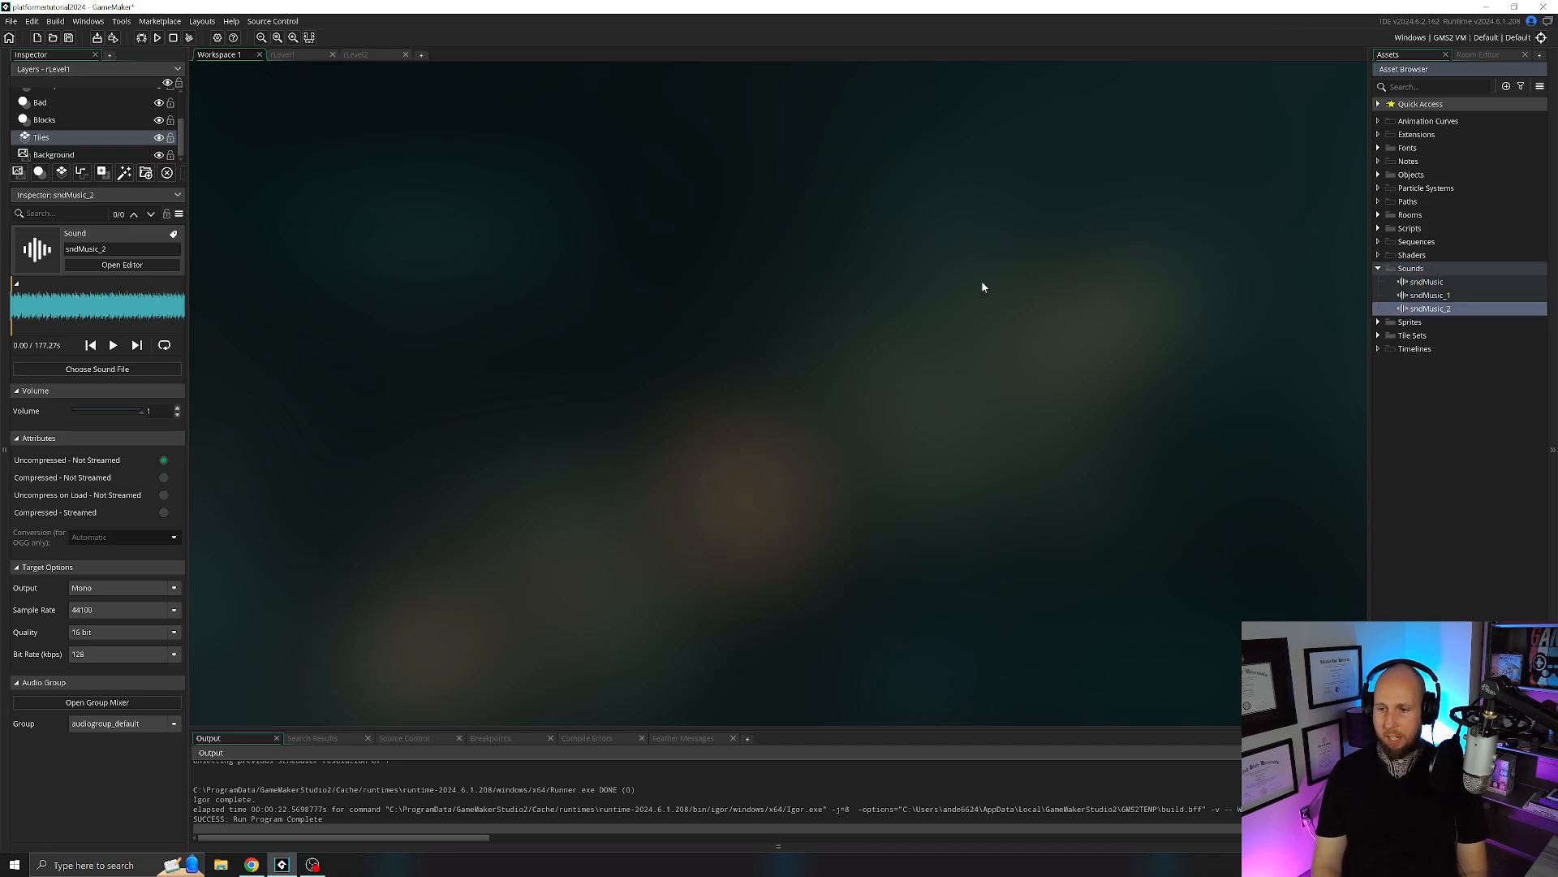
pyautogui.hotkey('ctrl', 'd')
pyautogui.hotkey('ctrl', 'd')
pyautogui.hotkey('ctrl', 'd')
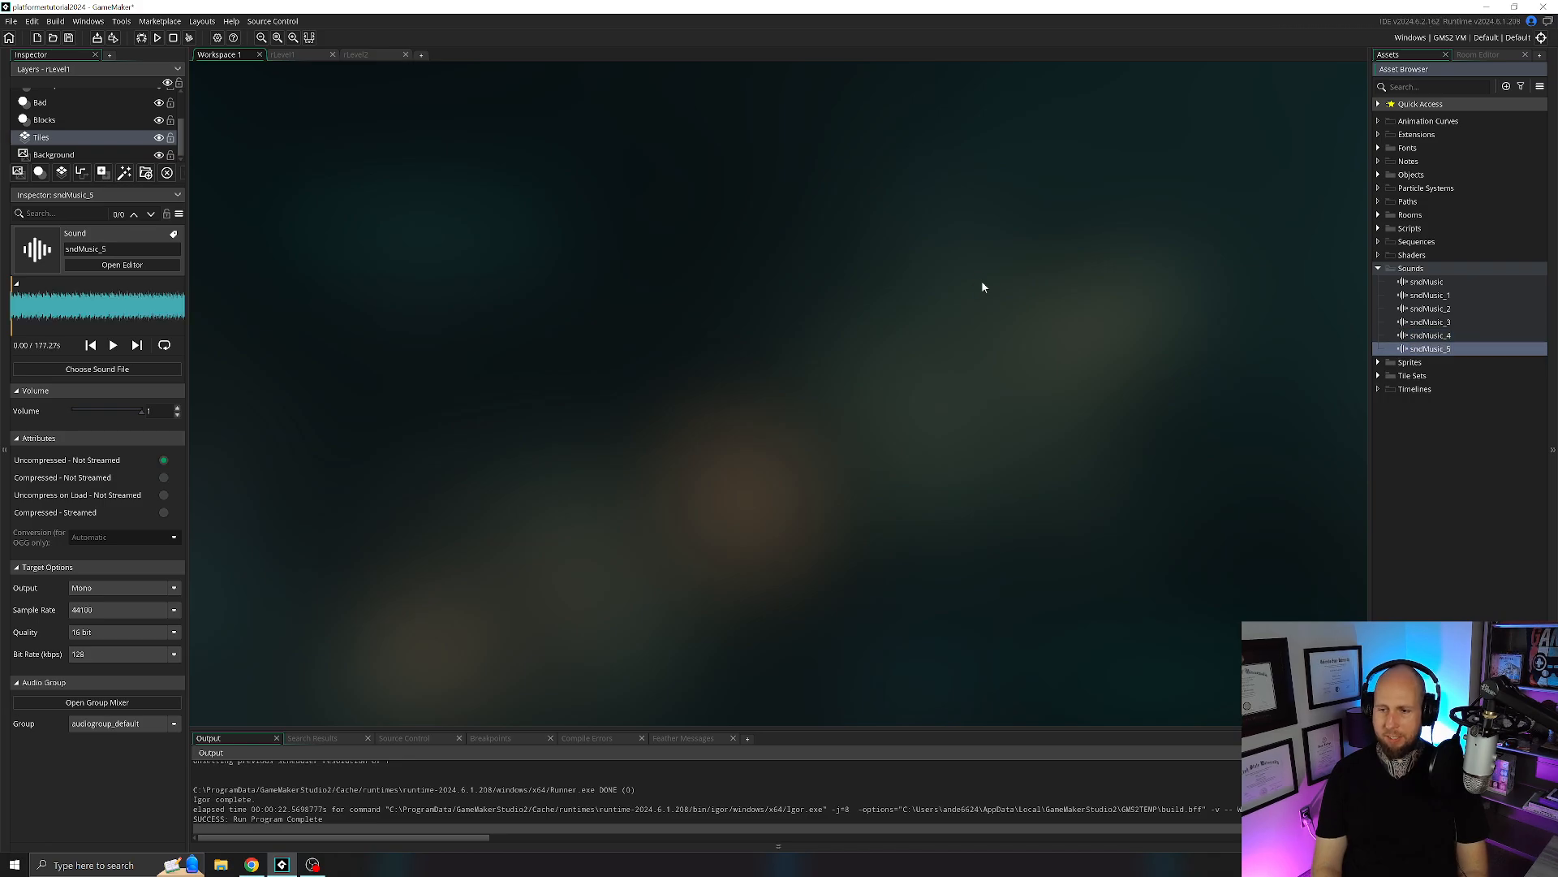
pyautogui.hotkey('ctrl', 'd')
pyautogui.hotkey('ctrl', 'd')
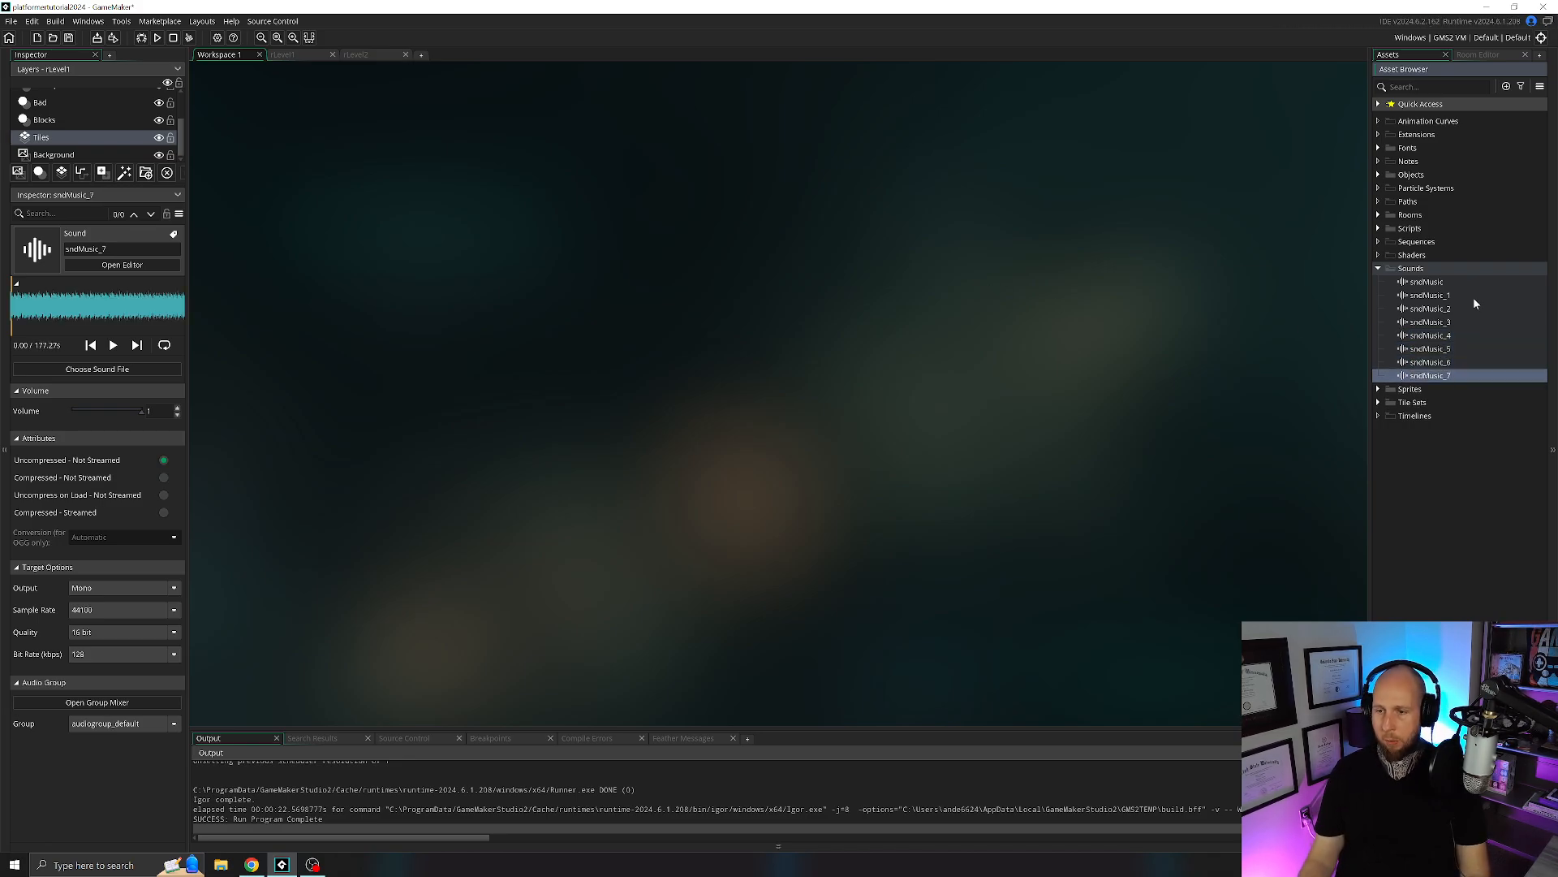
# Rename the sndMusic_1 copy as sndStep.
pyautogui.click(1474, 298)
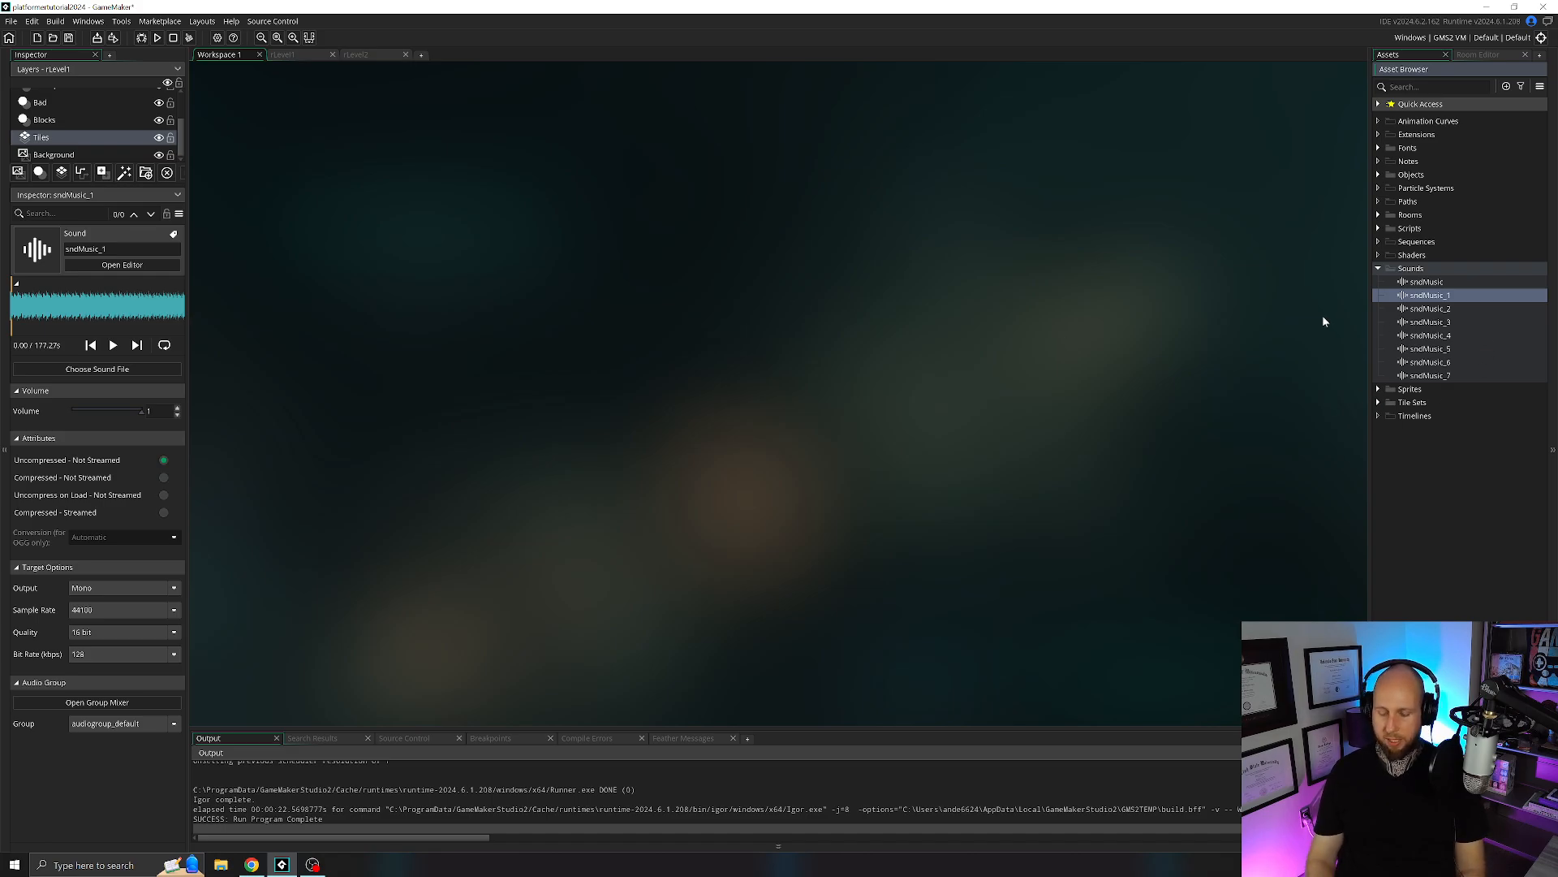
pyautogui.click(1428, 298)
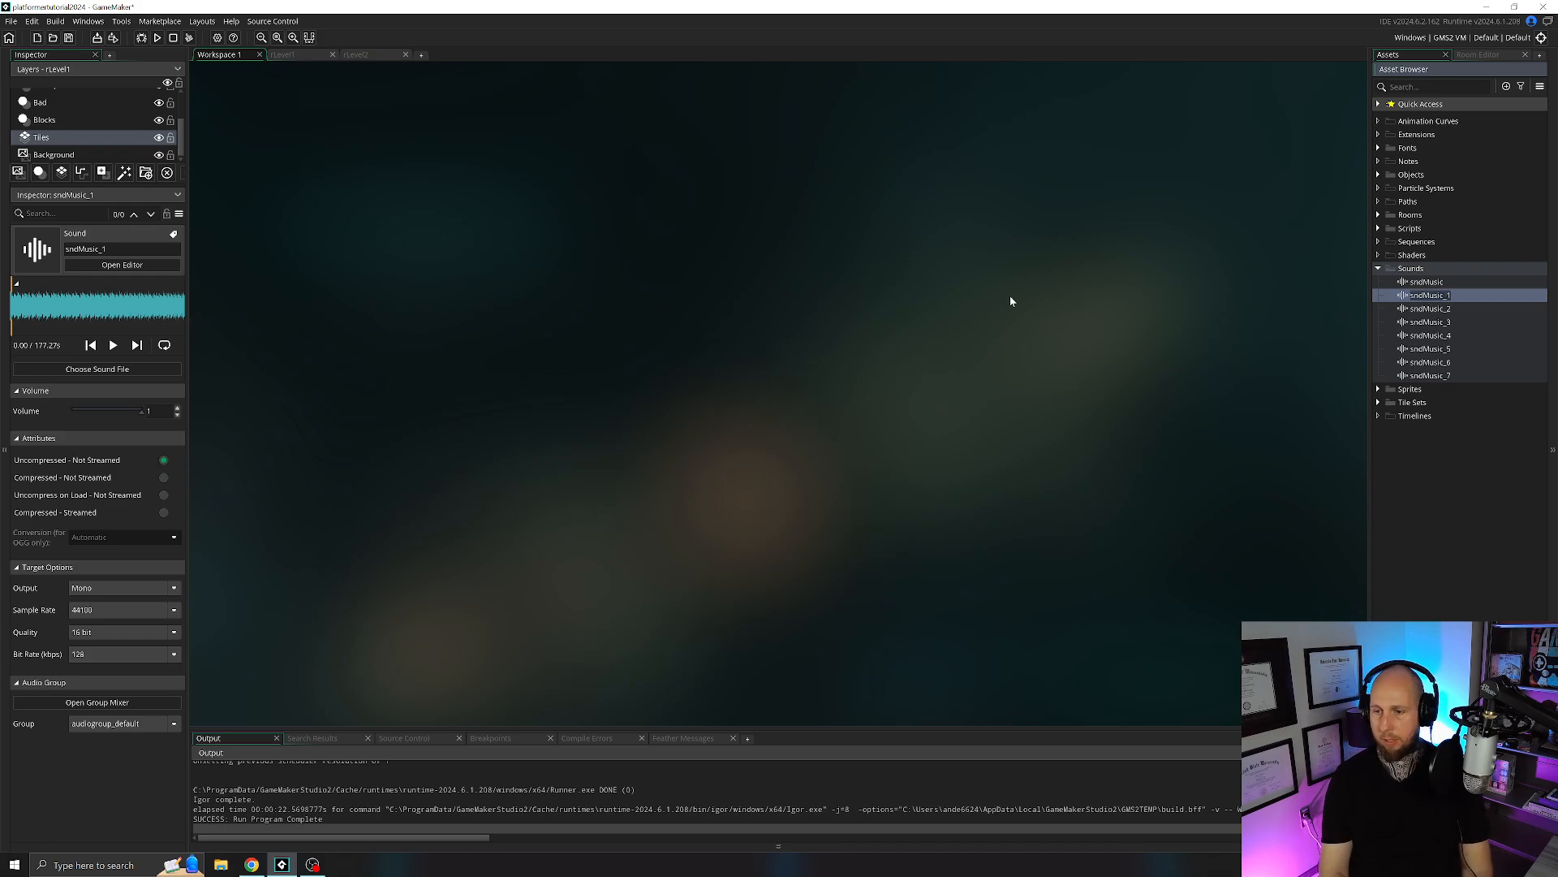
pyautogui.write('sndStep')
pyautogui.press('Return')
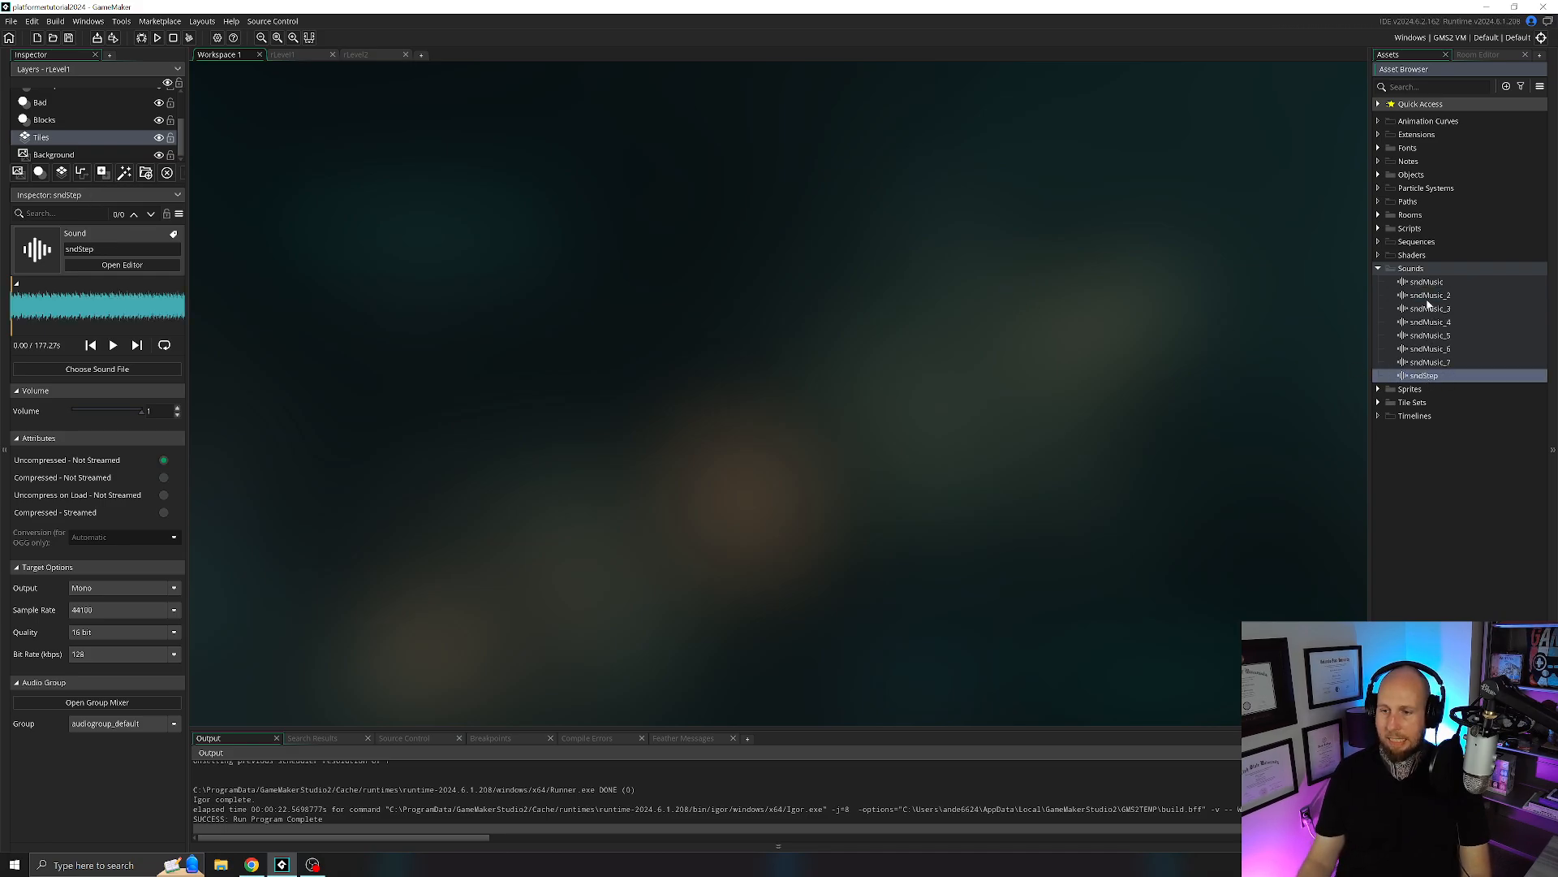
# Rename the sndMusic_2 copy as sndDeath.
pyautogui.click(1429, 295)
pyautogui.press('F2')
pyautogui.write('s')
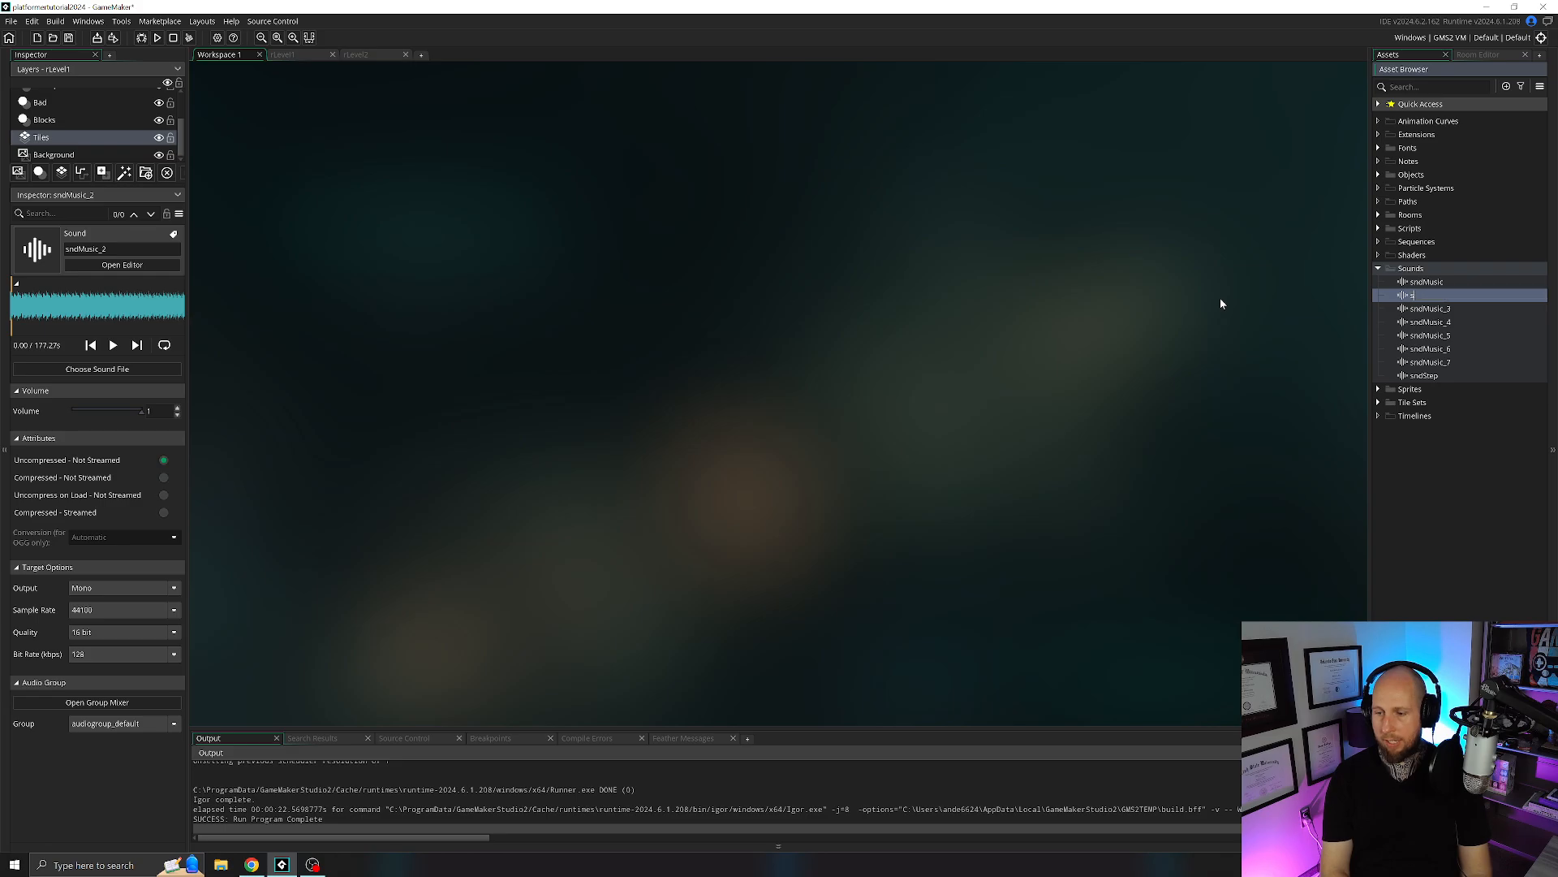
pyautogui.write('ndDeath')
pyautogui.press('Return')
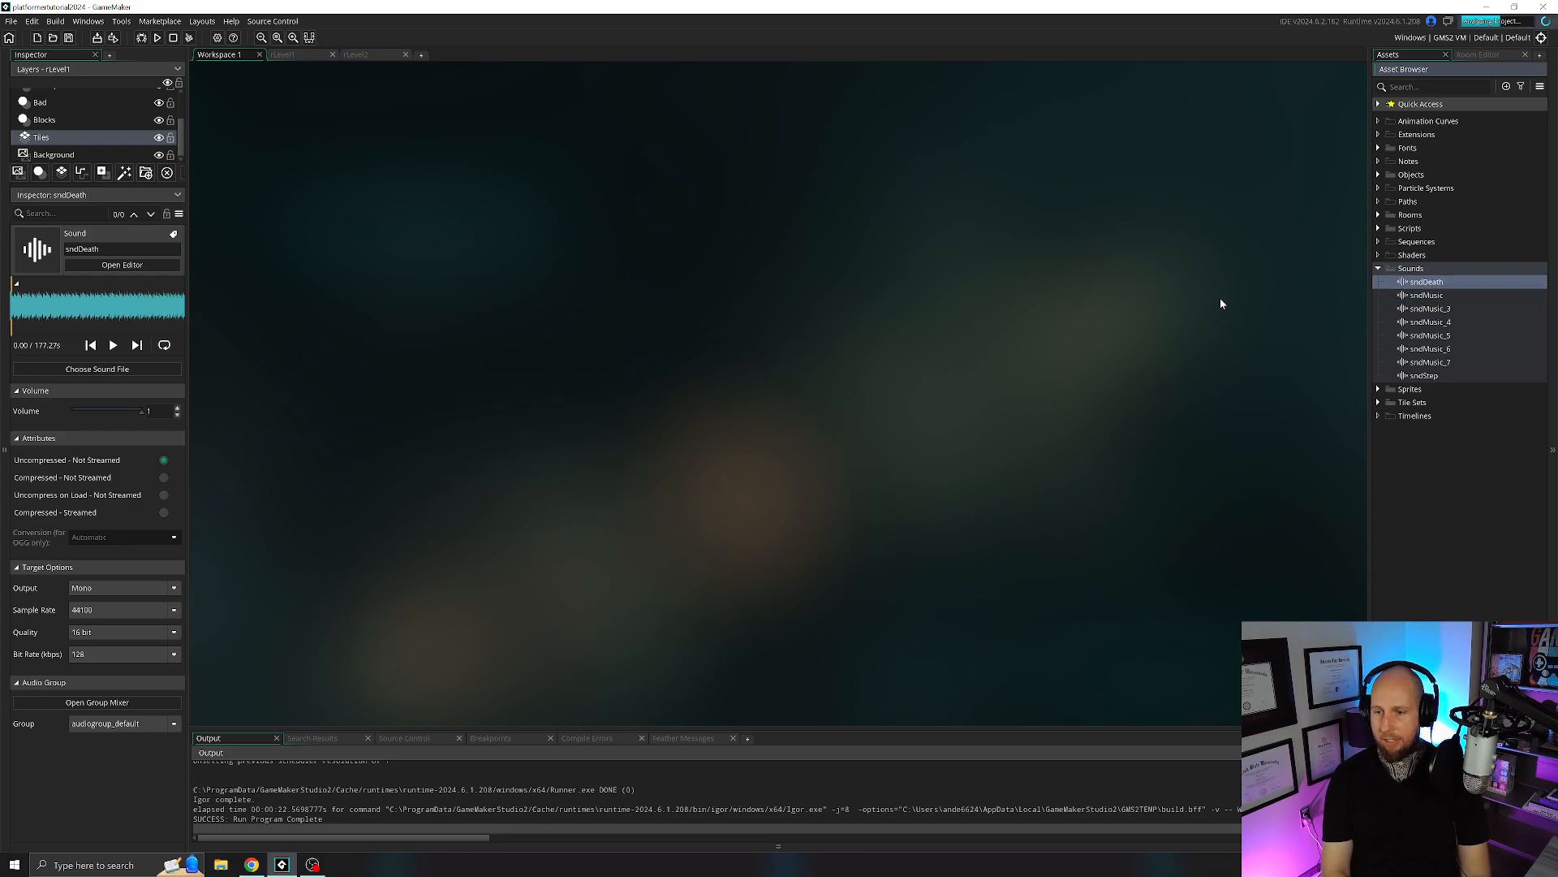
# Rename the sndMusic_3 copy as sndJump.
pyautogui.click(1430, 310)
pyautogui.press('F2')
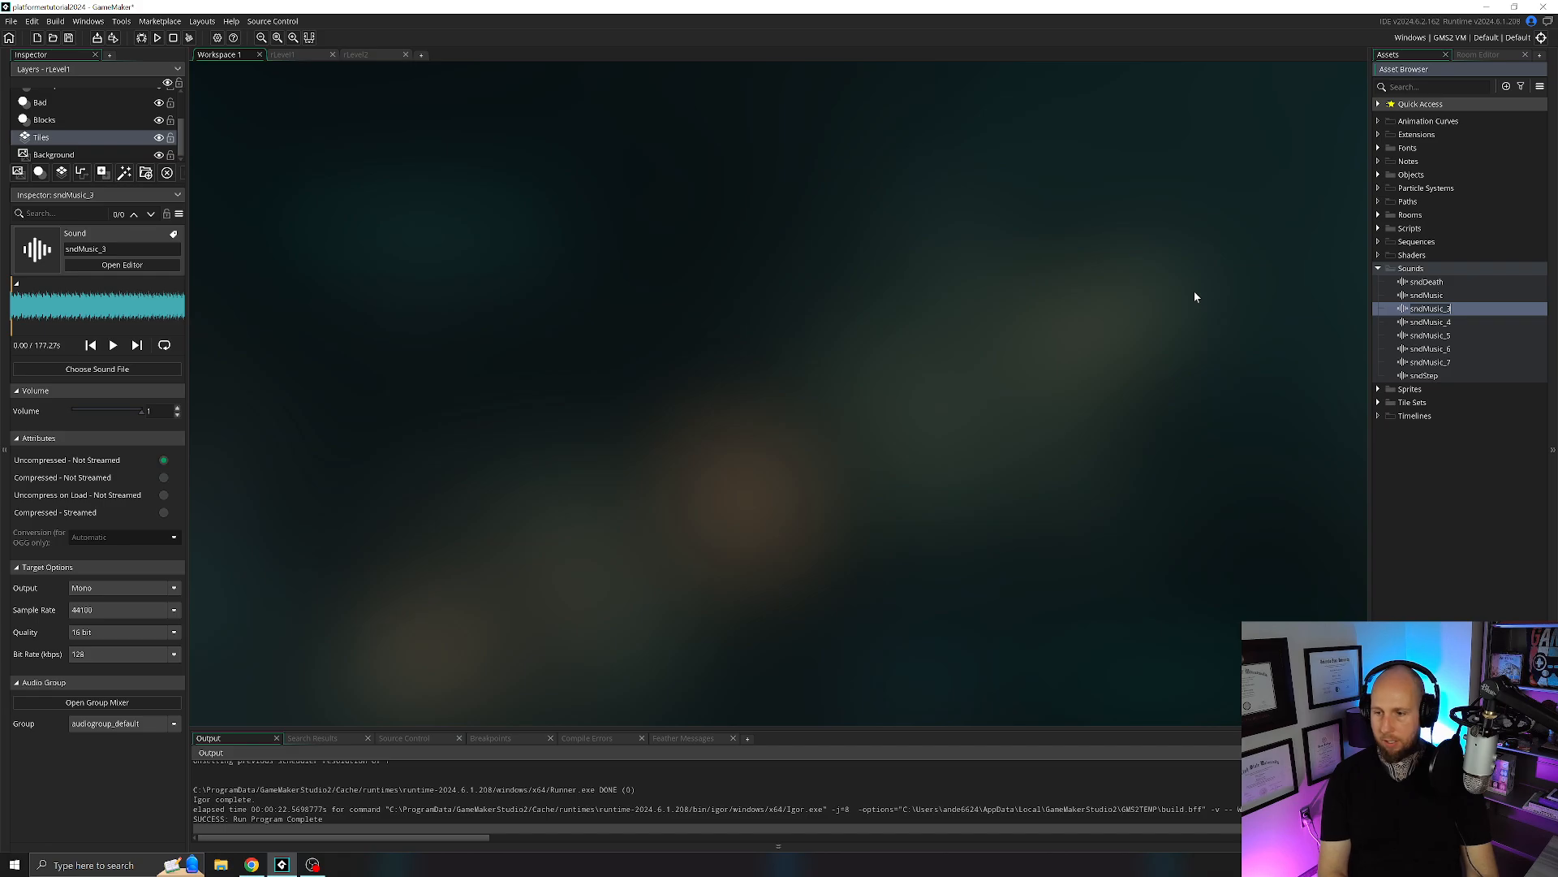
pyautogui.write('sndJump')
pyautogui.press('Return')
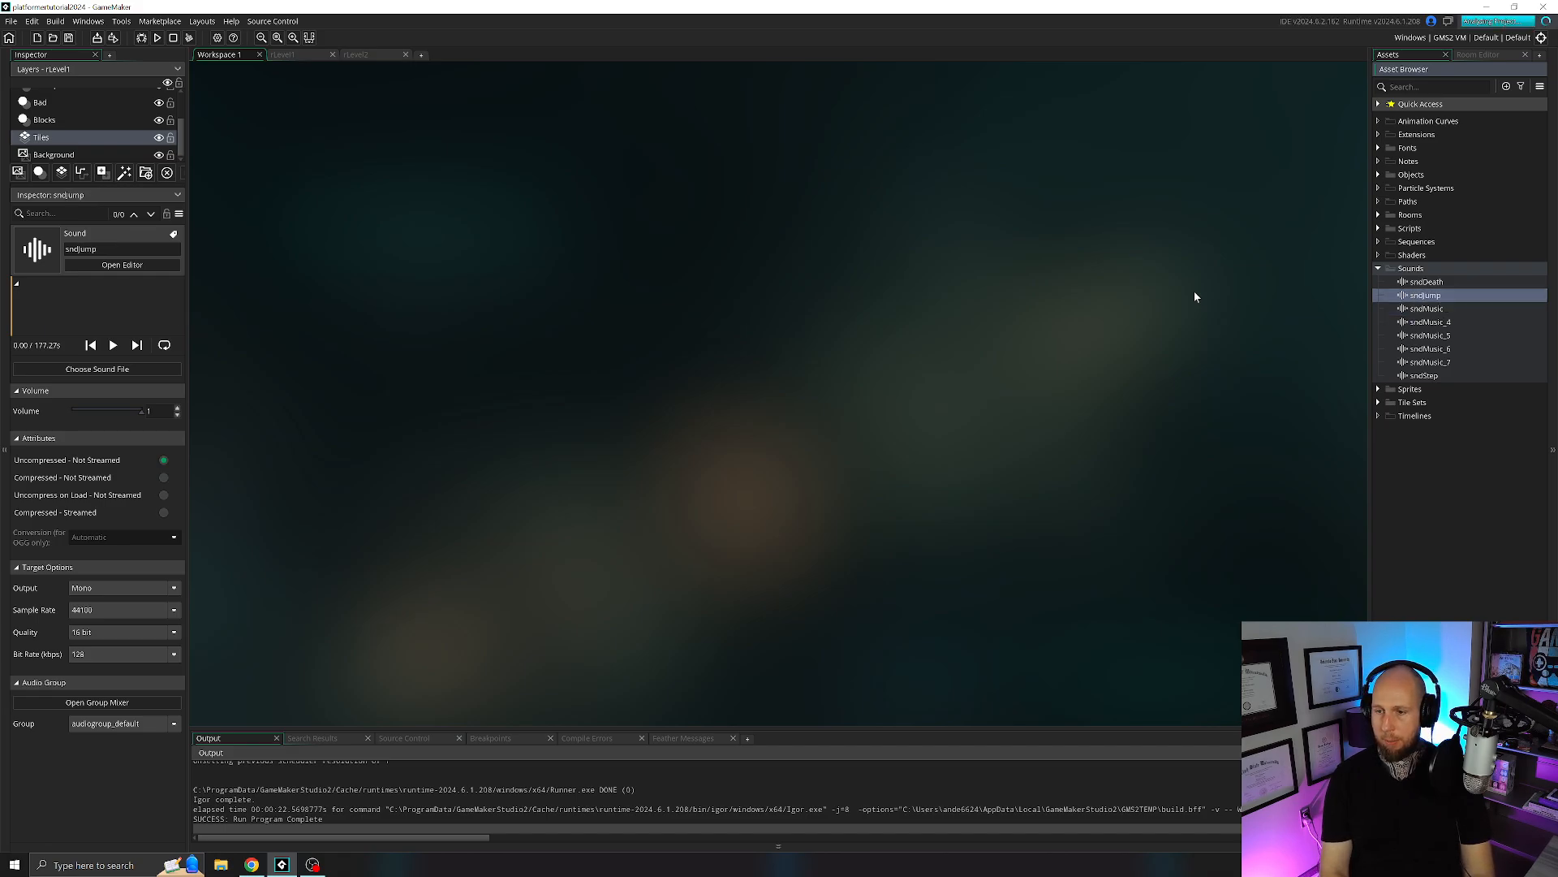
# Rename the sndMusic_4 copy as sndCheckpoint.
pyautogui.click(1426, 321)
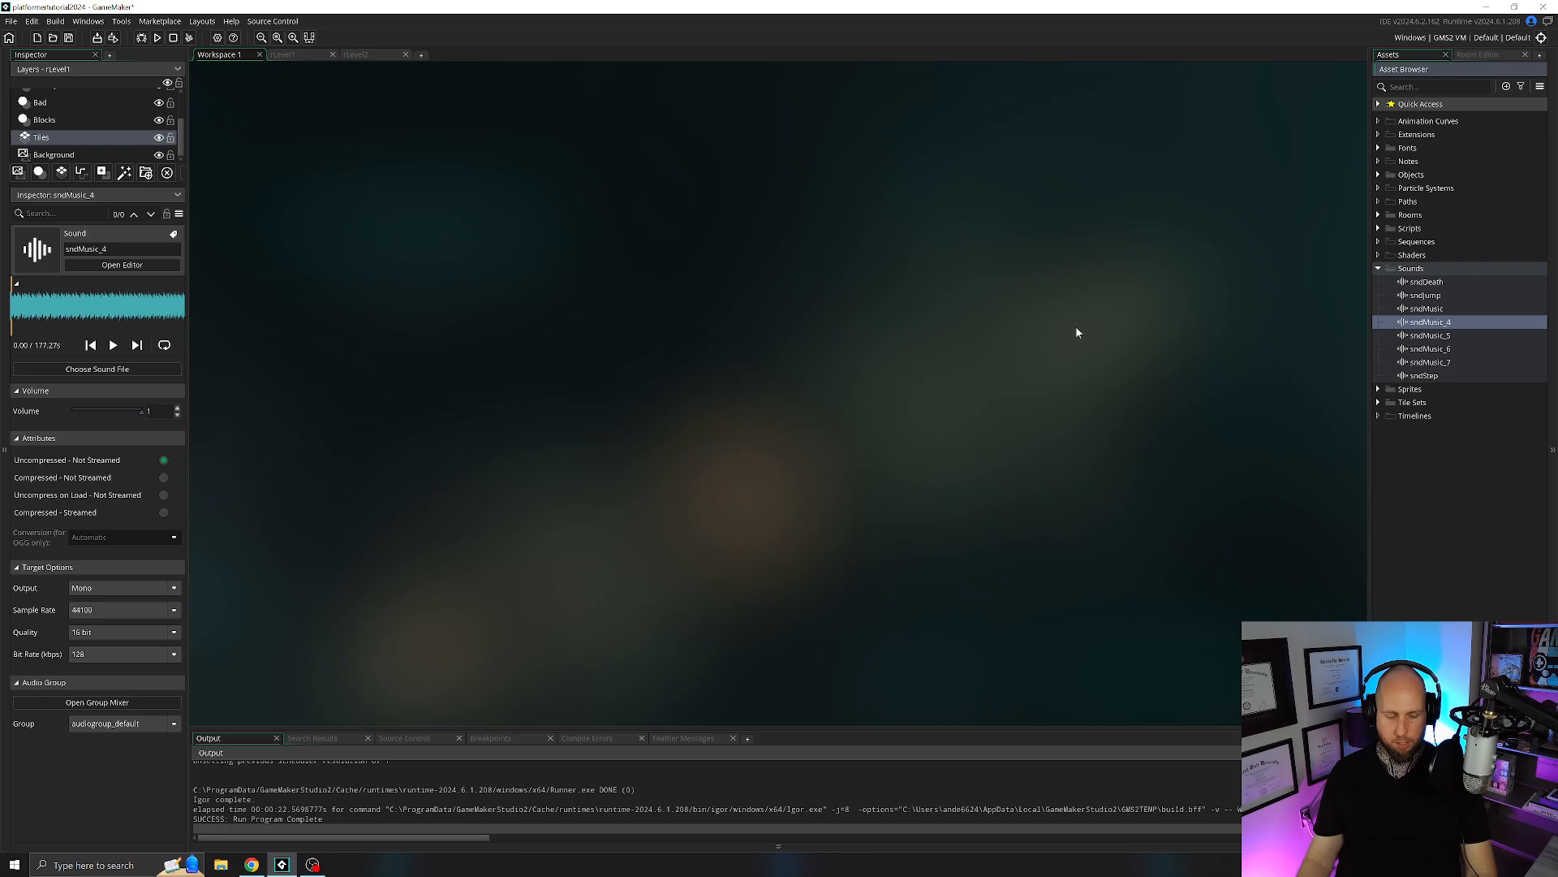
pyautogui.press('F2')
pyautogui.write('sndCh')
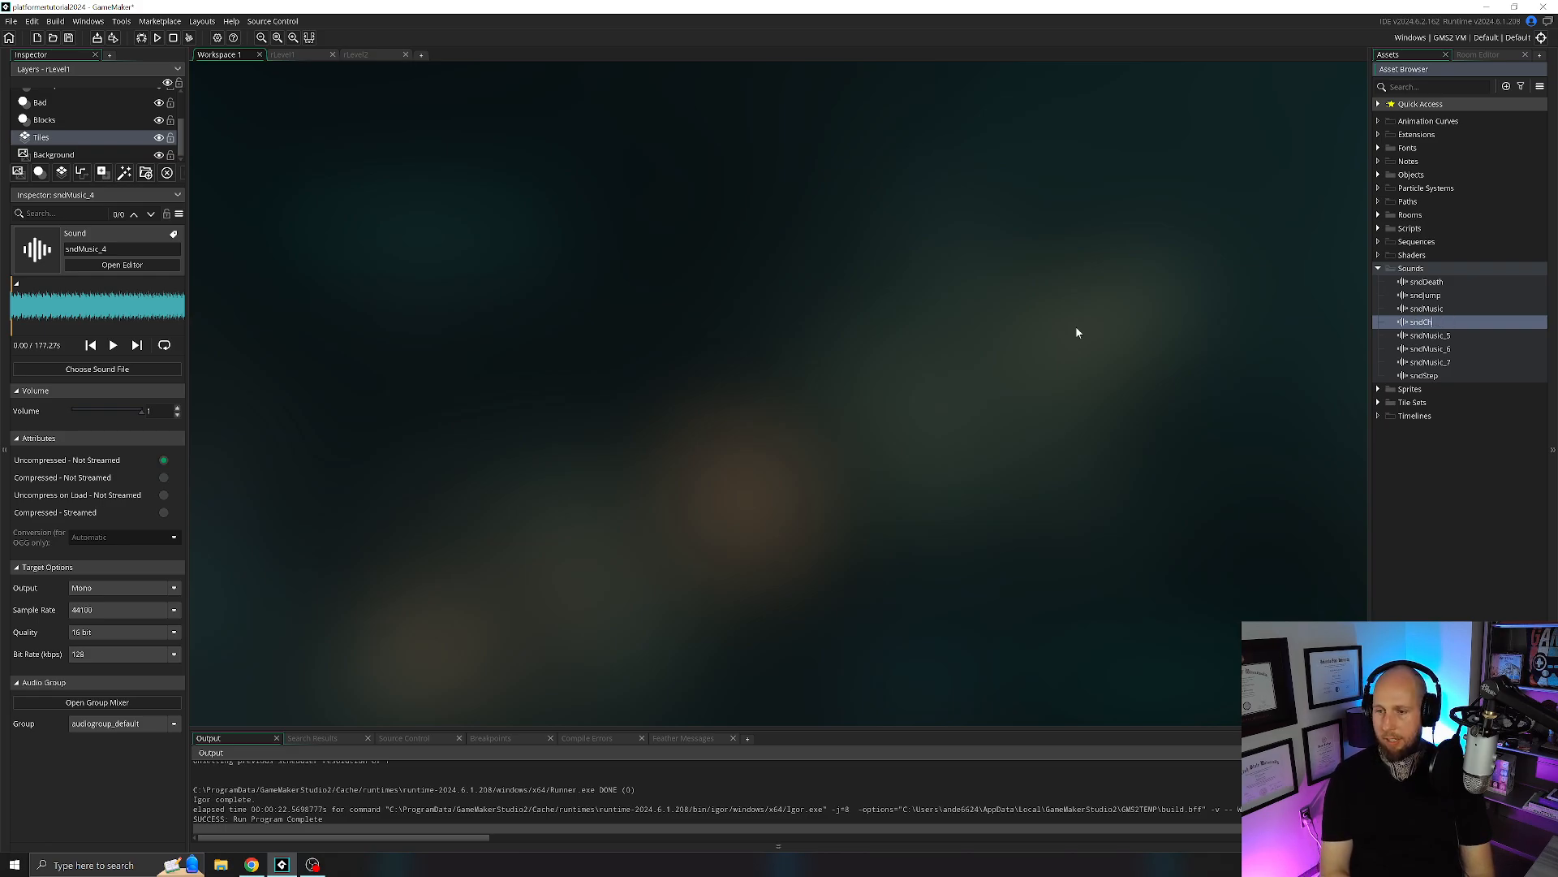
pyautogui.write('eckpoint')
pyautogui.press('Return')
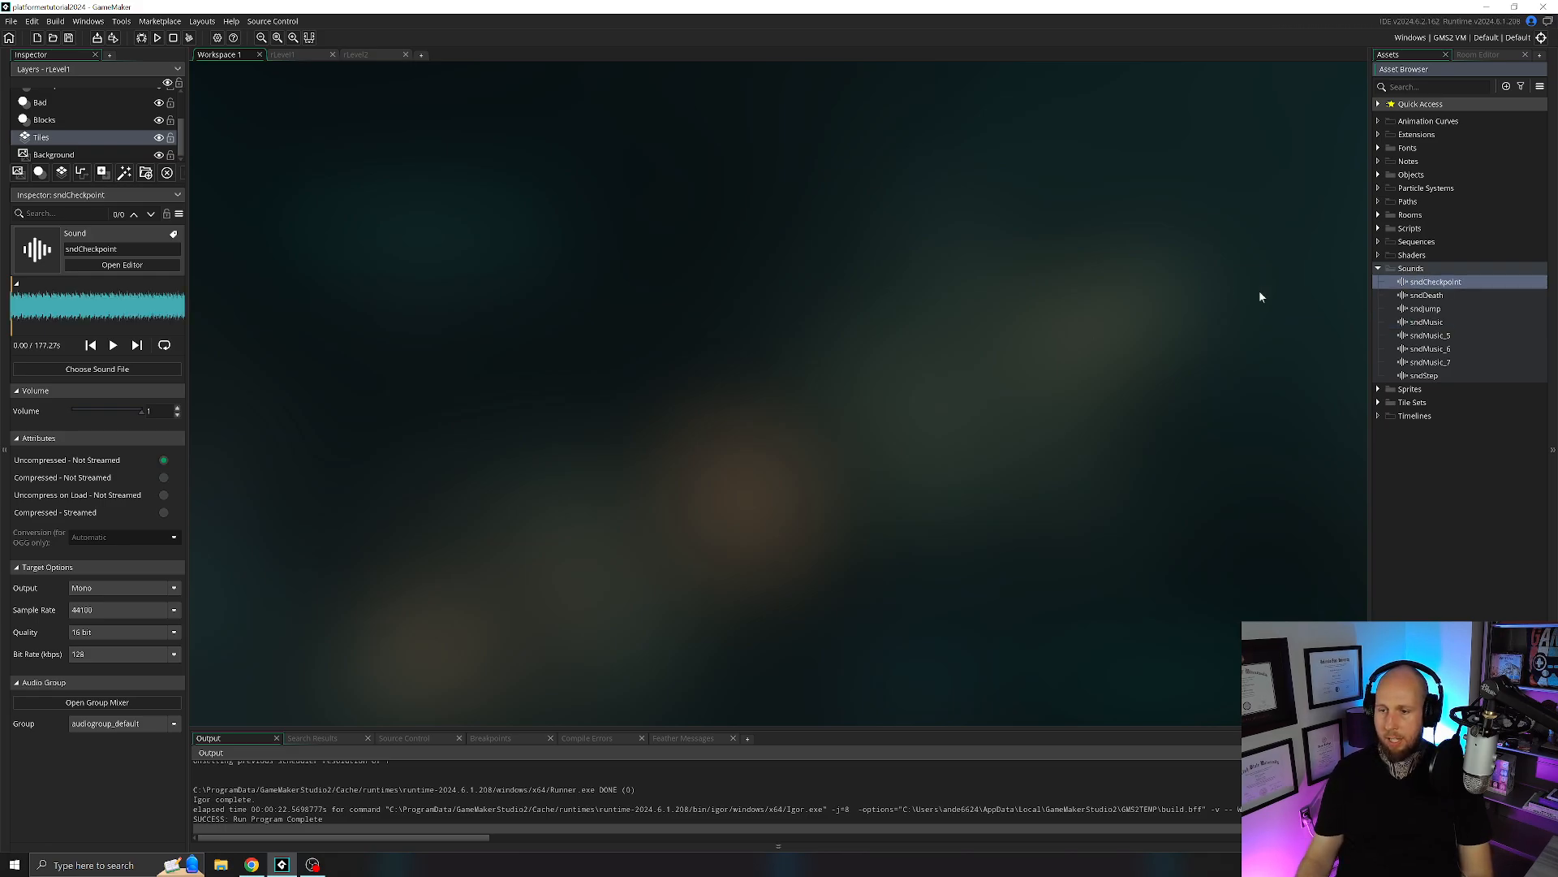
# Rename the sndMusic_5 copy as sndAttack.
pyautogui.click(1436, 335)
pyautogui.press('F2')
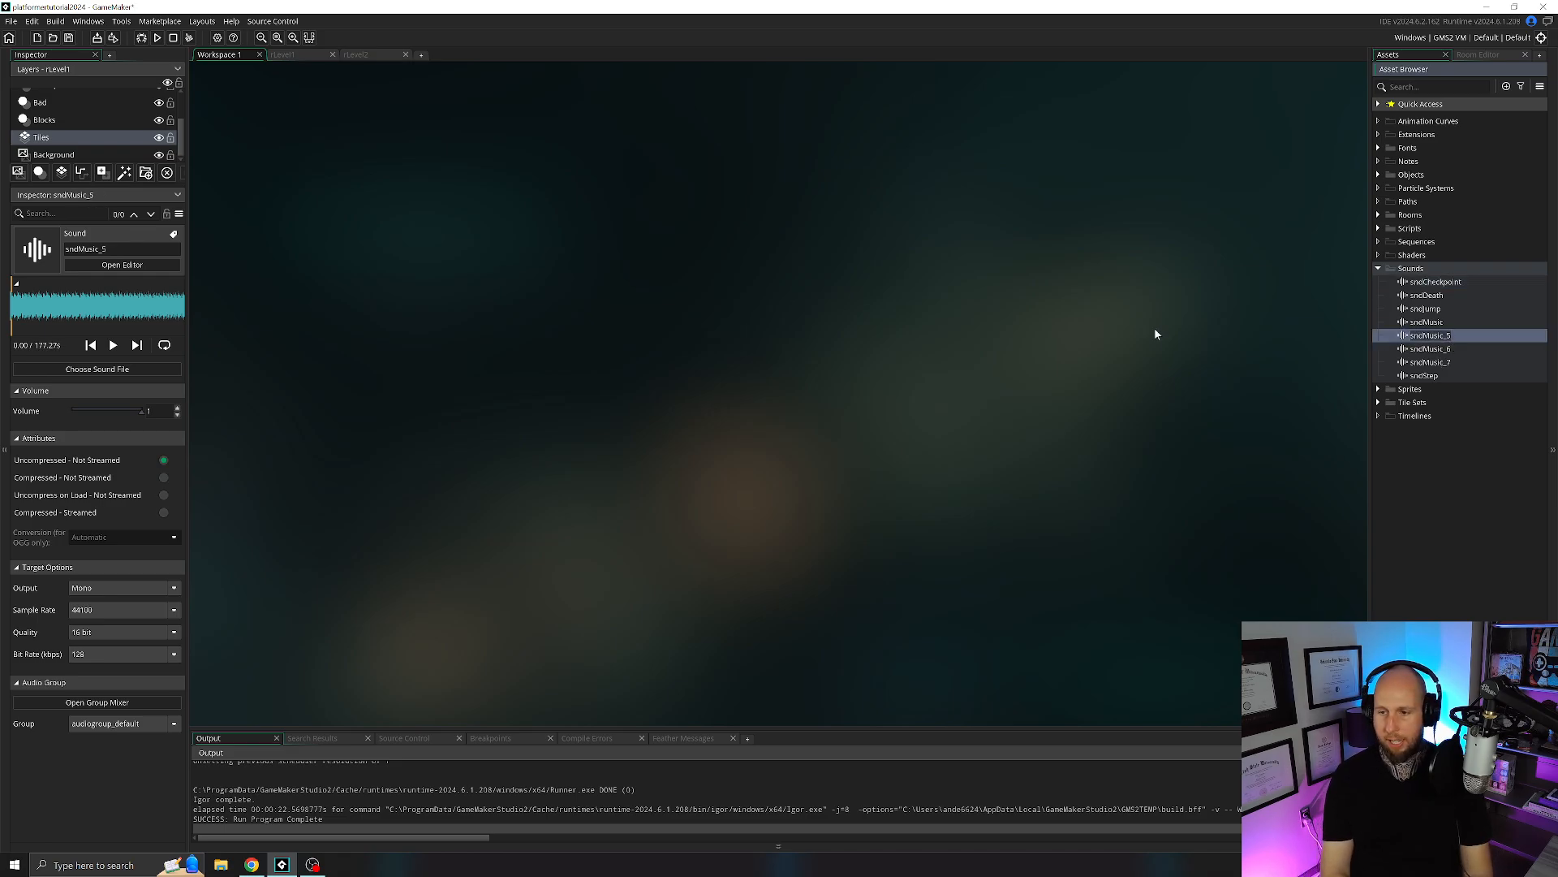
pyautogui.write('s')
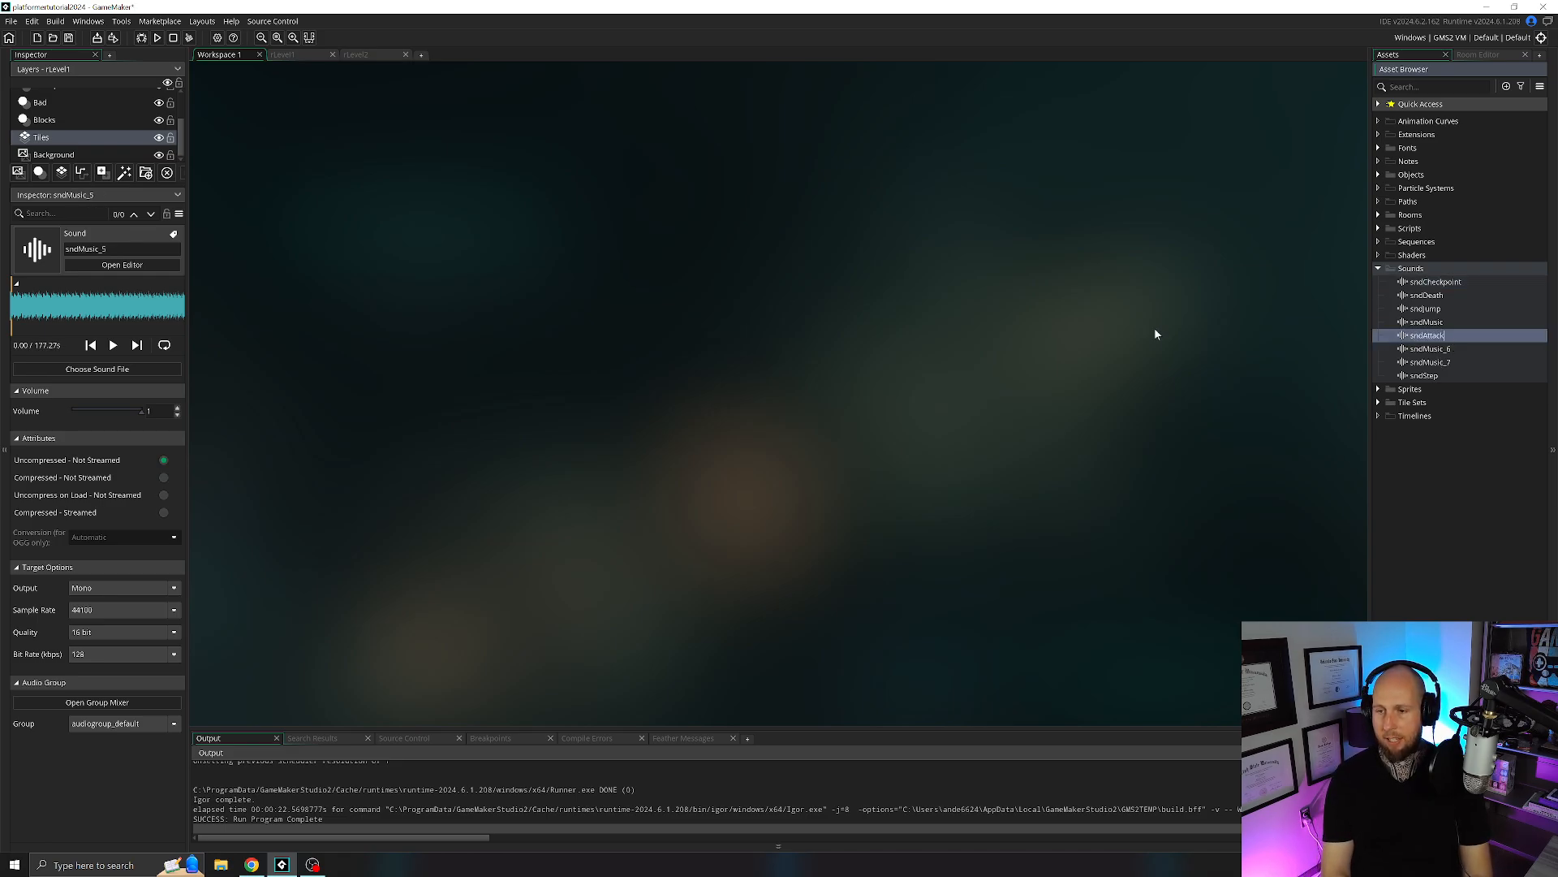
pyautogui.write('ndAttack')
pyautogui.press('Return')
# Delete the two surplus sound copies, sndMusic_6 and sndMusic_7.
pyautogui.click(1447, 349)
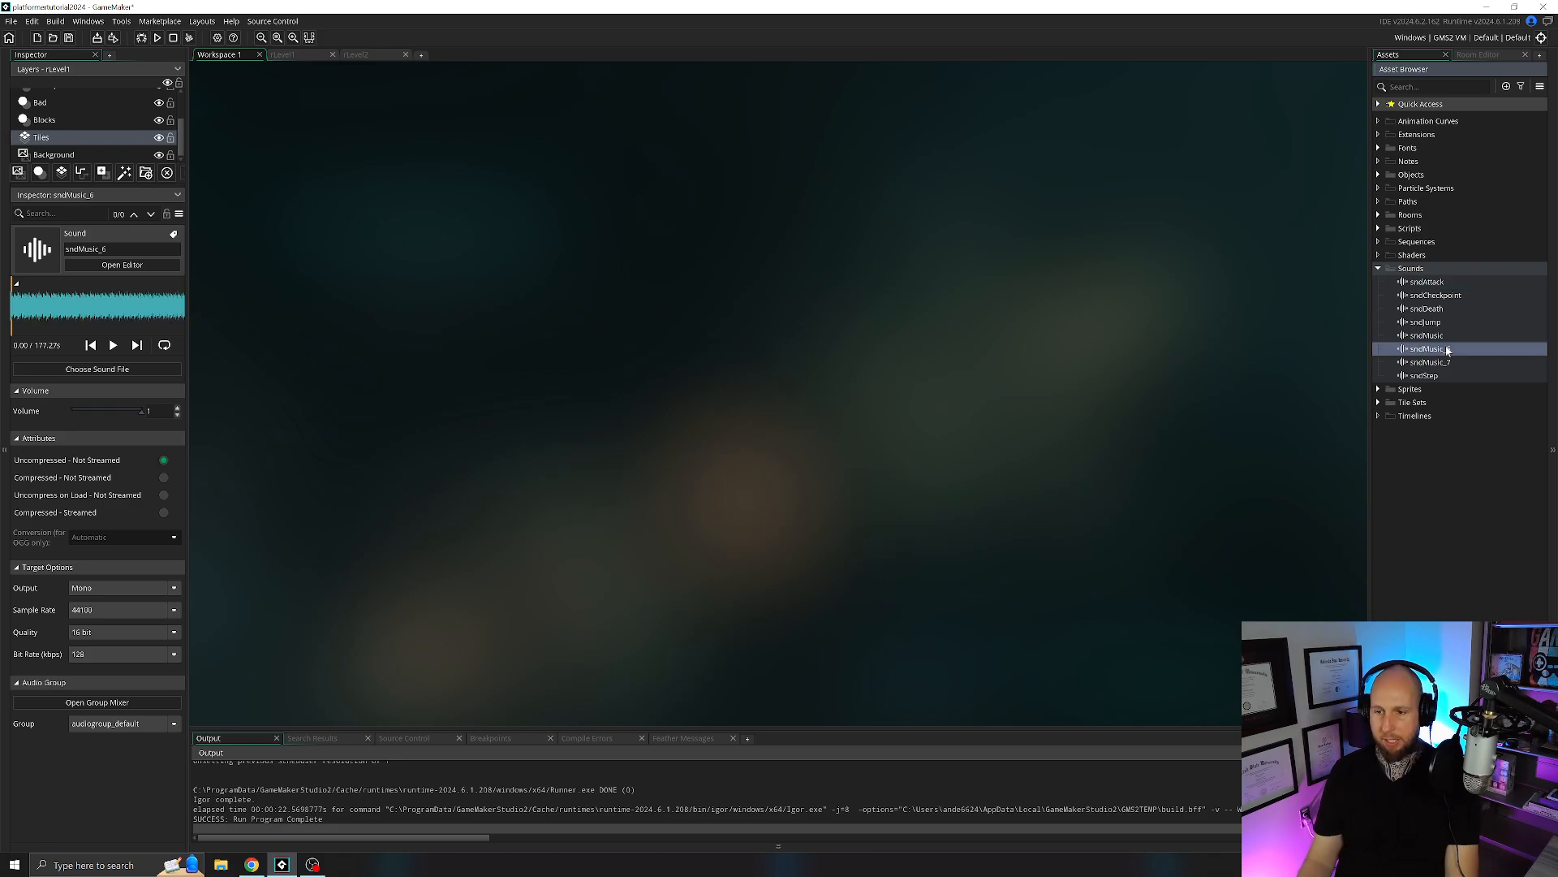
pyautogui.press('Delete')
pyautogui.click(811, 457)
pyautogui.press('Delete')
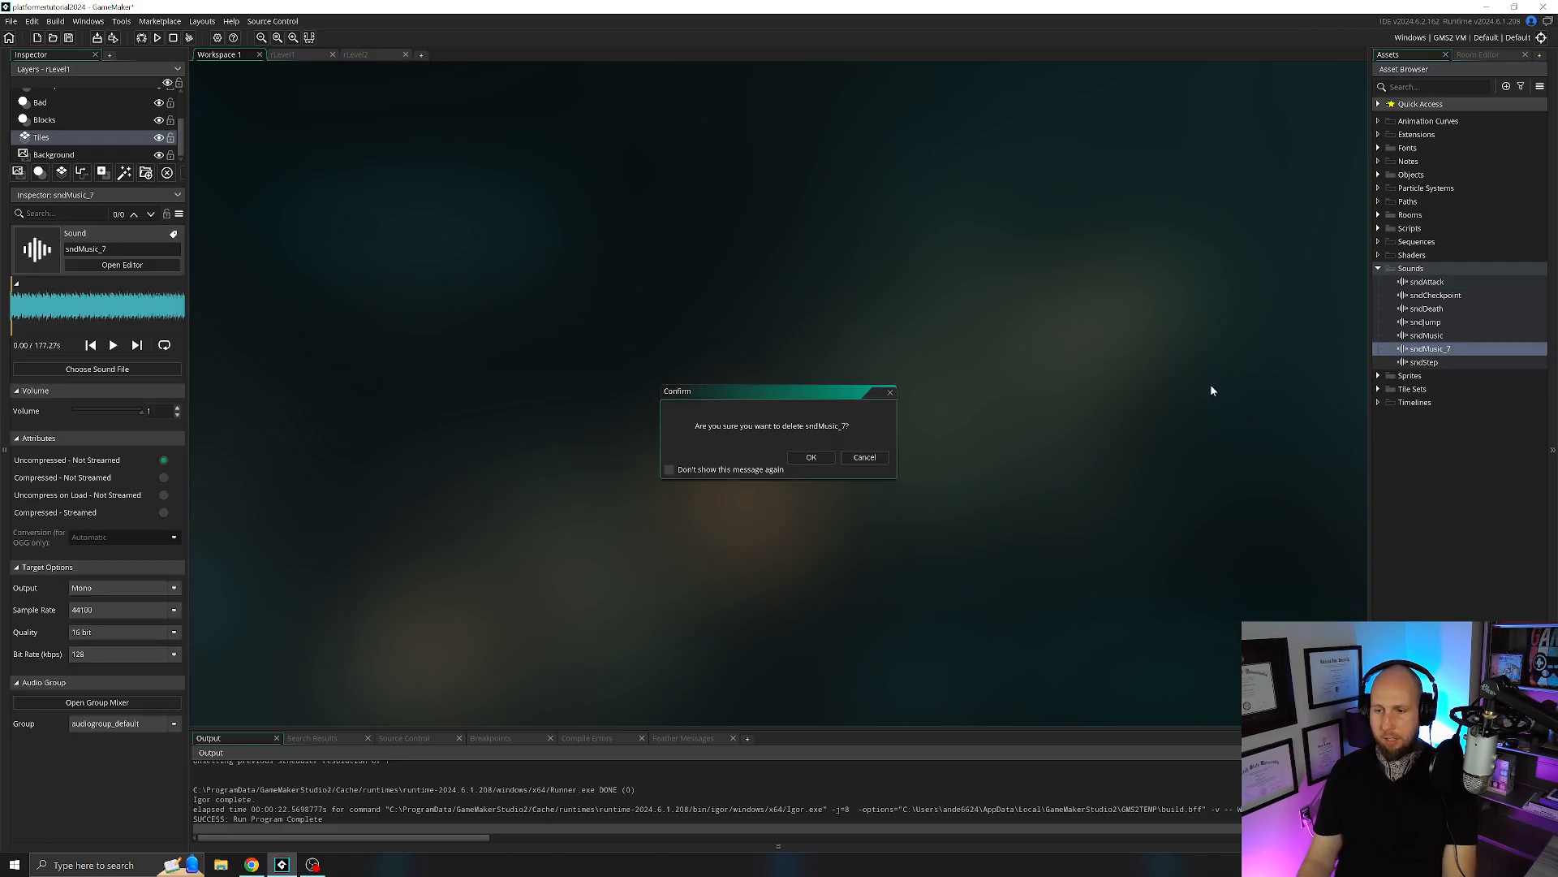
pyautogui.click(812, 457)
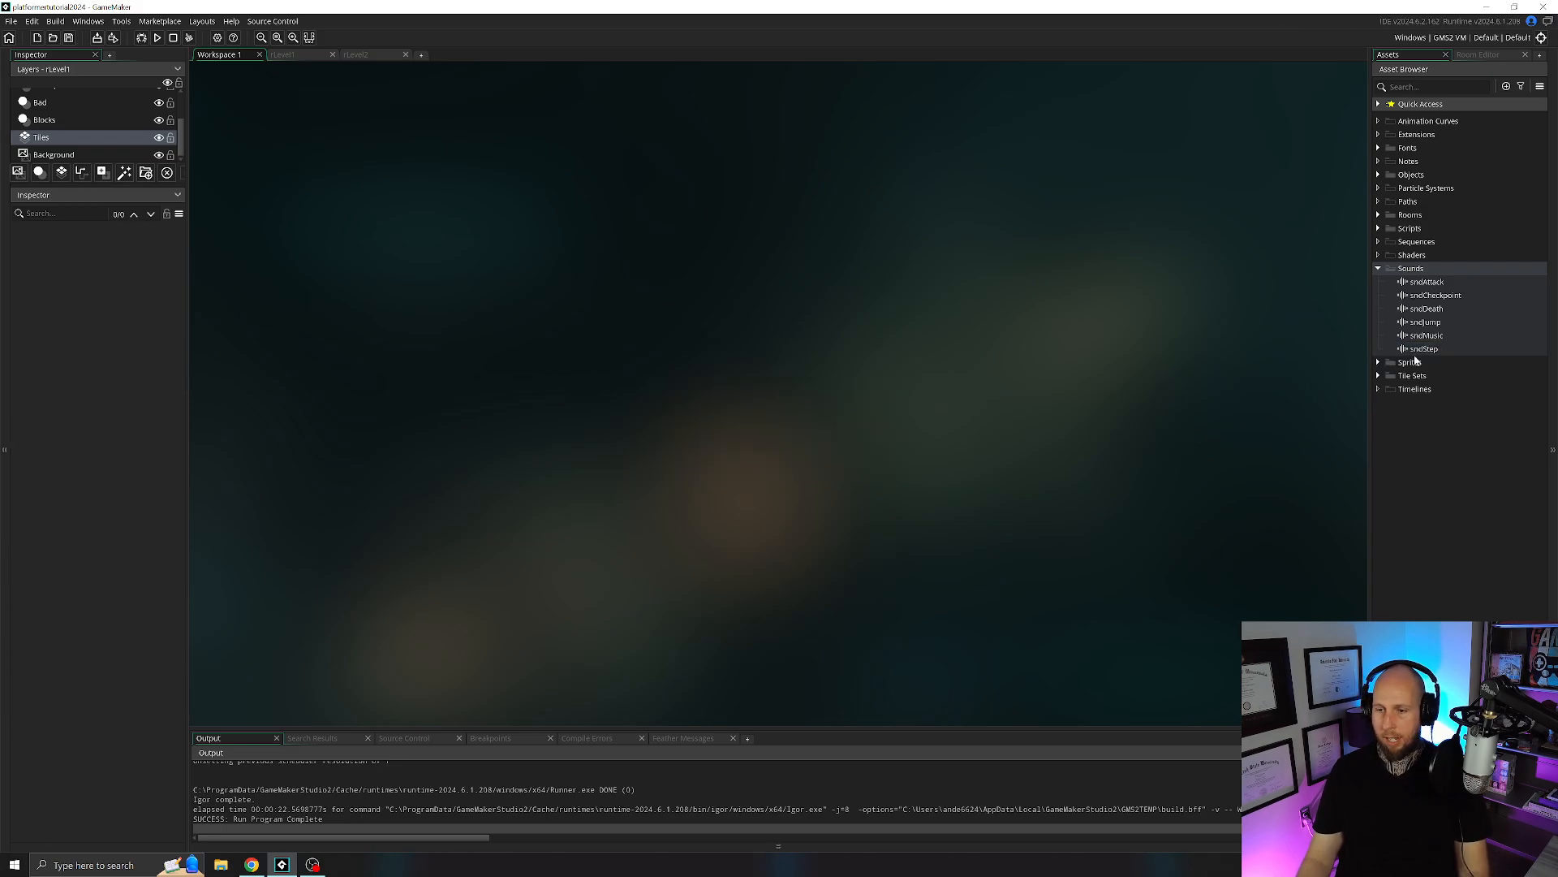
# Load the audio file sndAttack.wav into the sndAttack sound asset.
pyautogui.doubleClick(1427, 283)
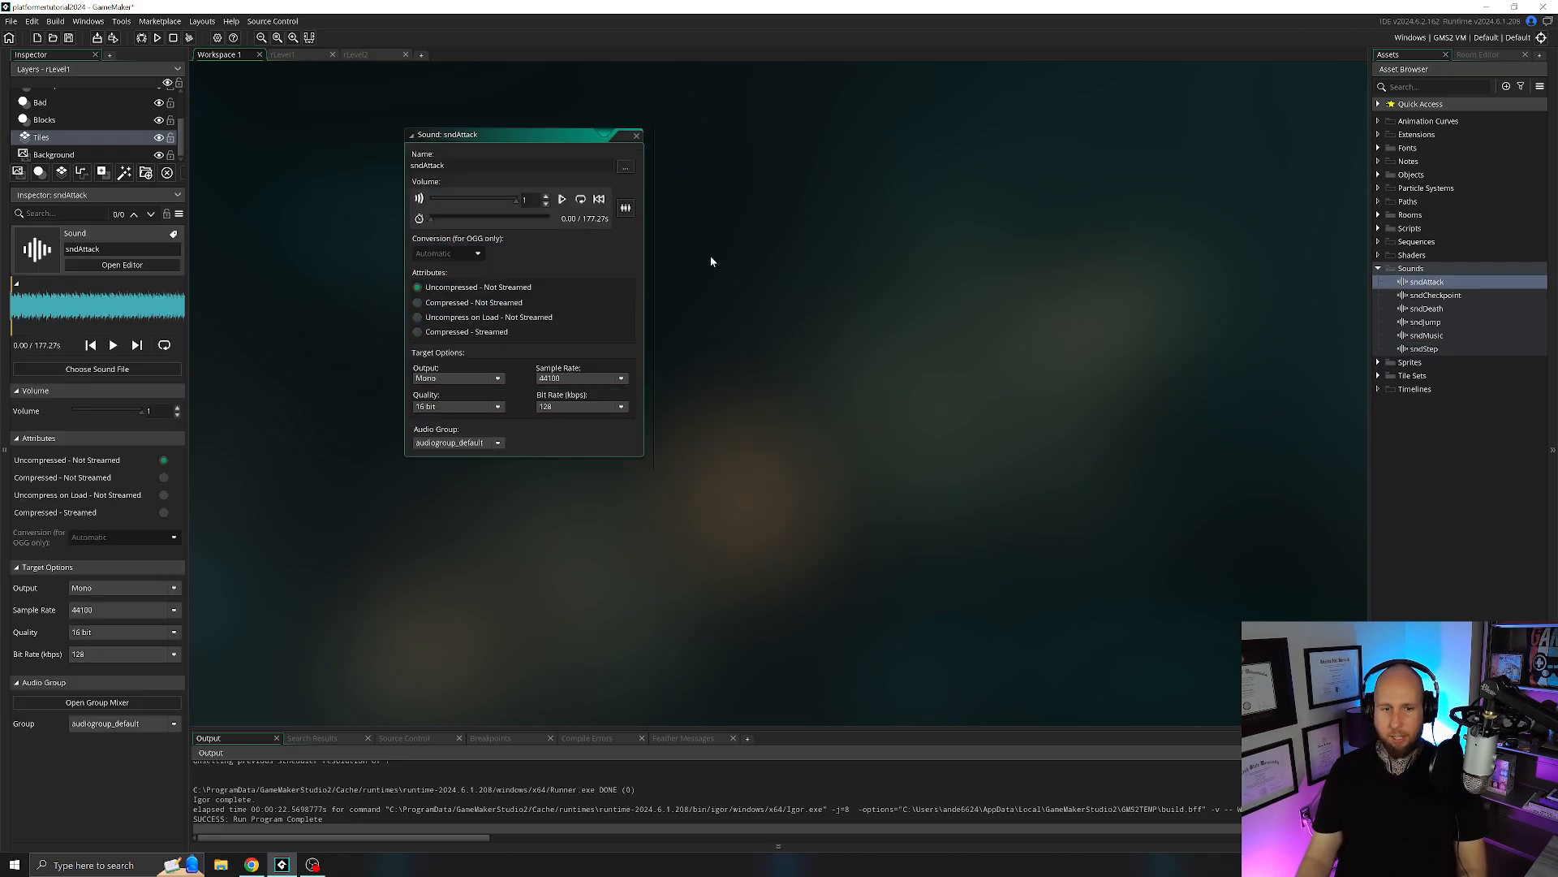
pyautogui.click(624, 167)
pyautogui.doubleClick(620, 160)
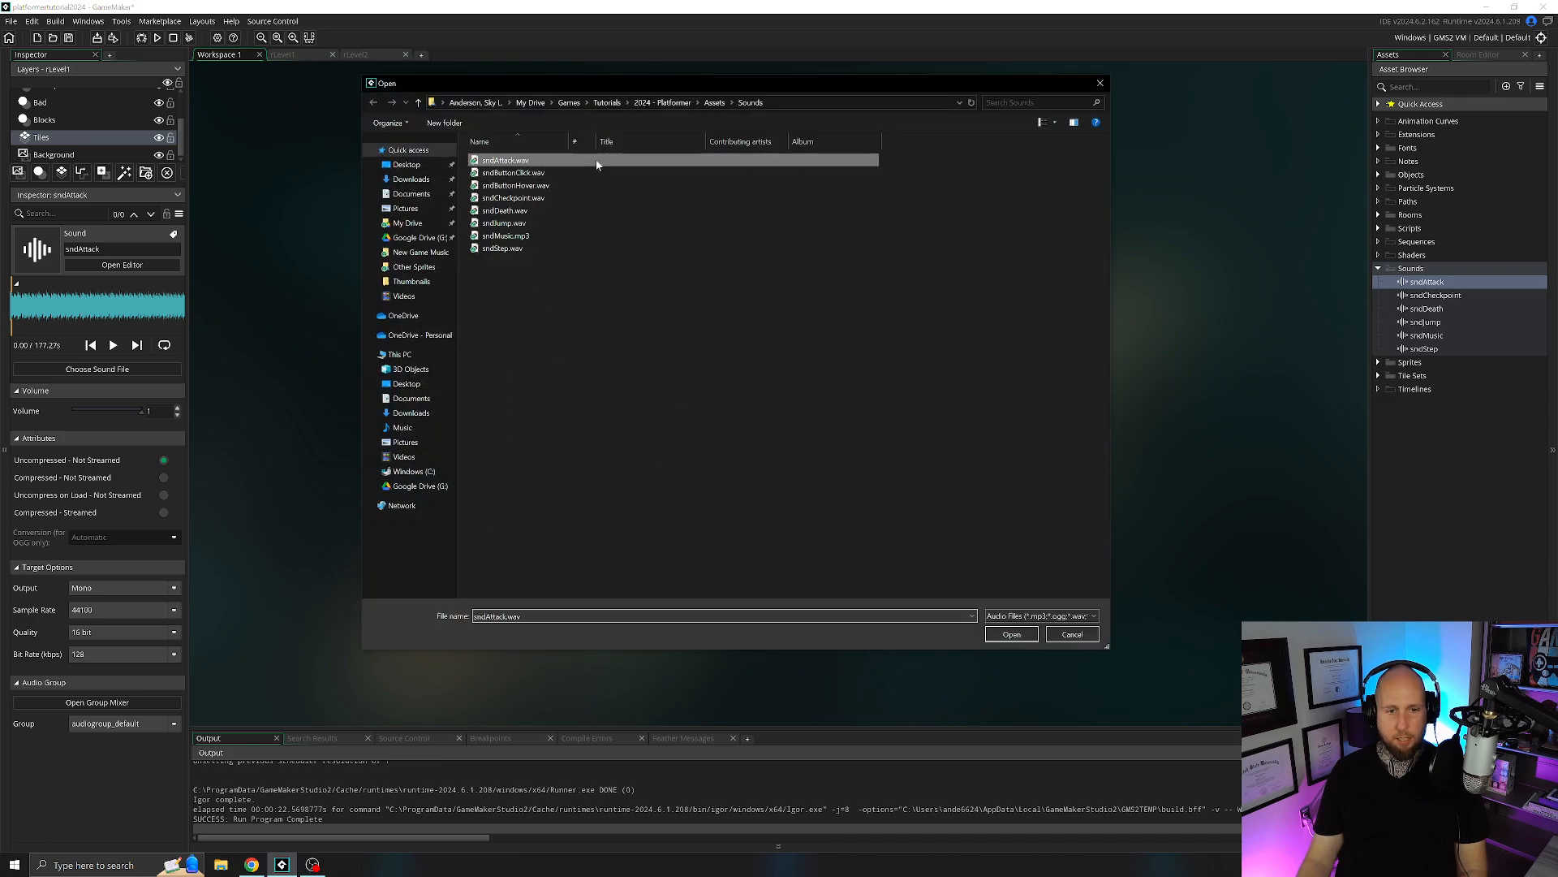
pyautogui.click(635, 139)
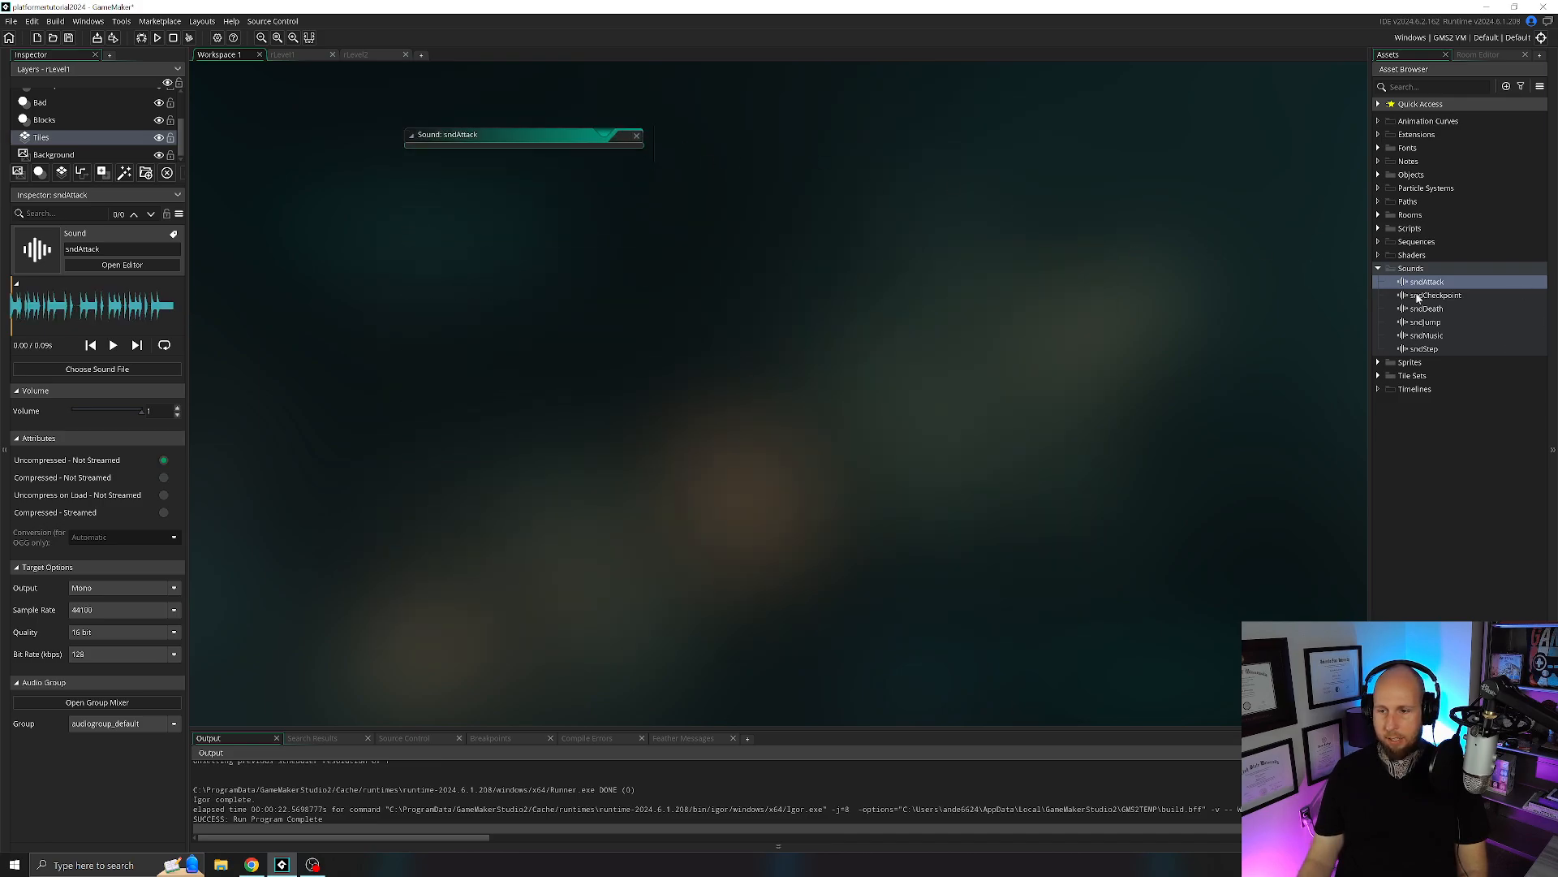
# Load the audio file sndCheckpoint.wav into the sndCheckpoint sound asset.
pyautogui.doubleClick(1434, 296)
pyautogui.click(624, 167)
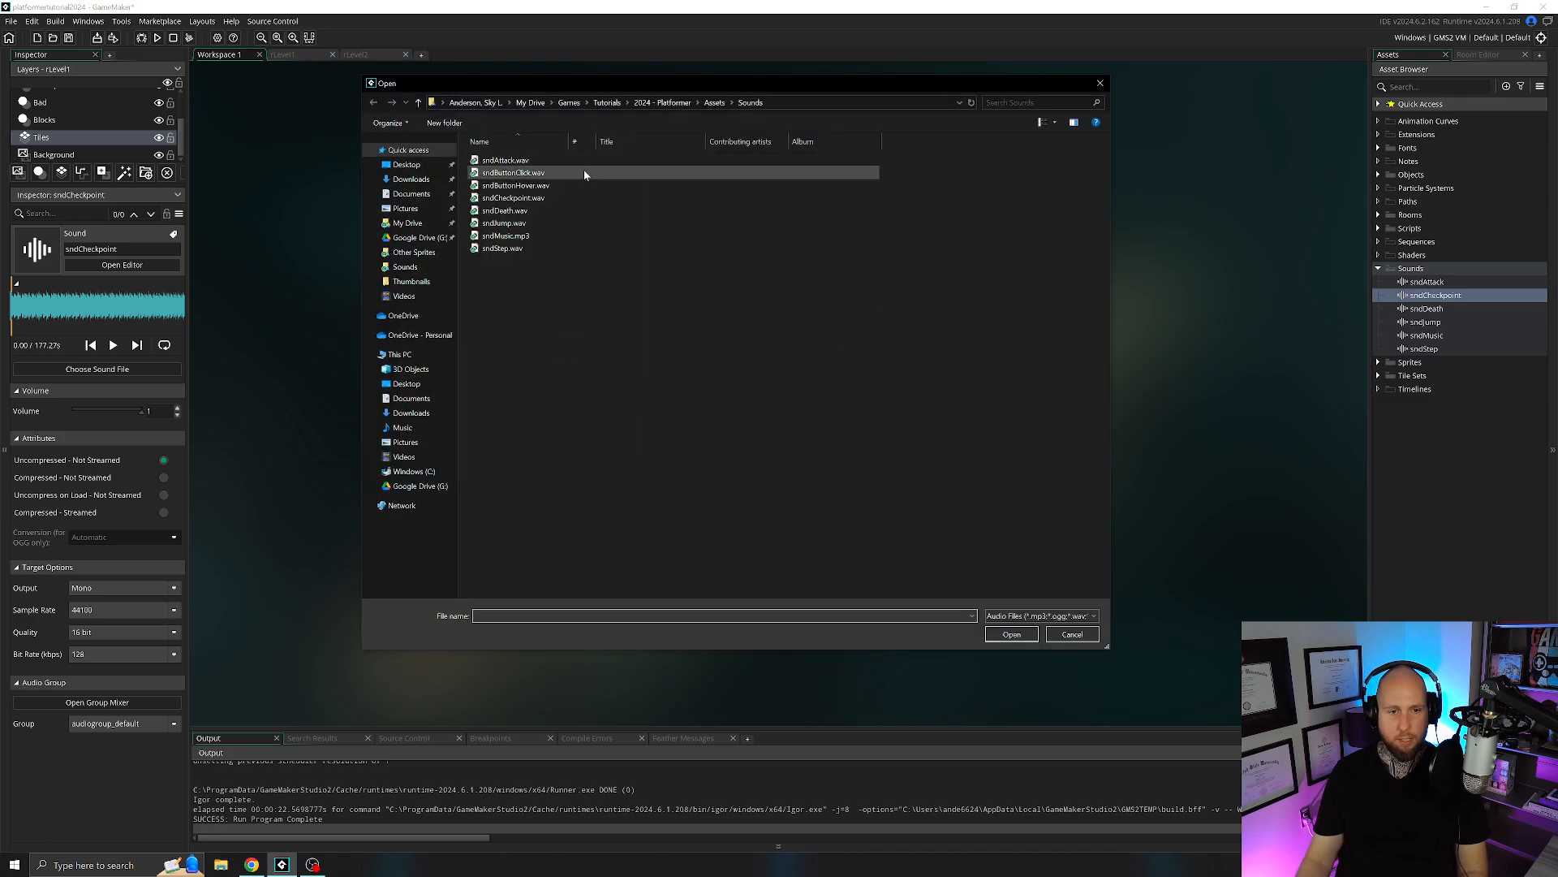
pyautogui.doubleClick(562, 199)
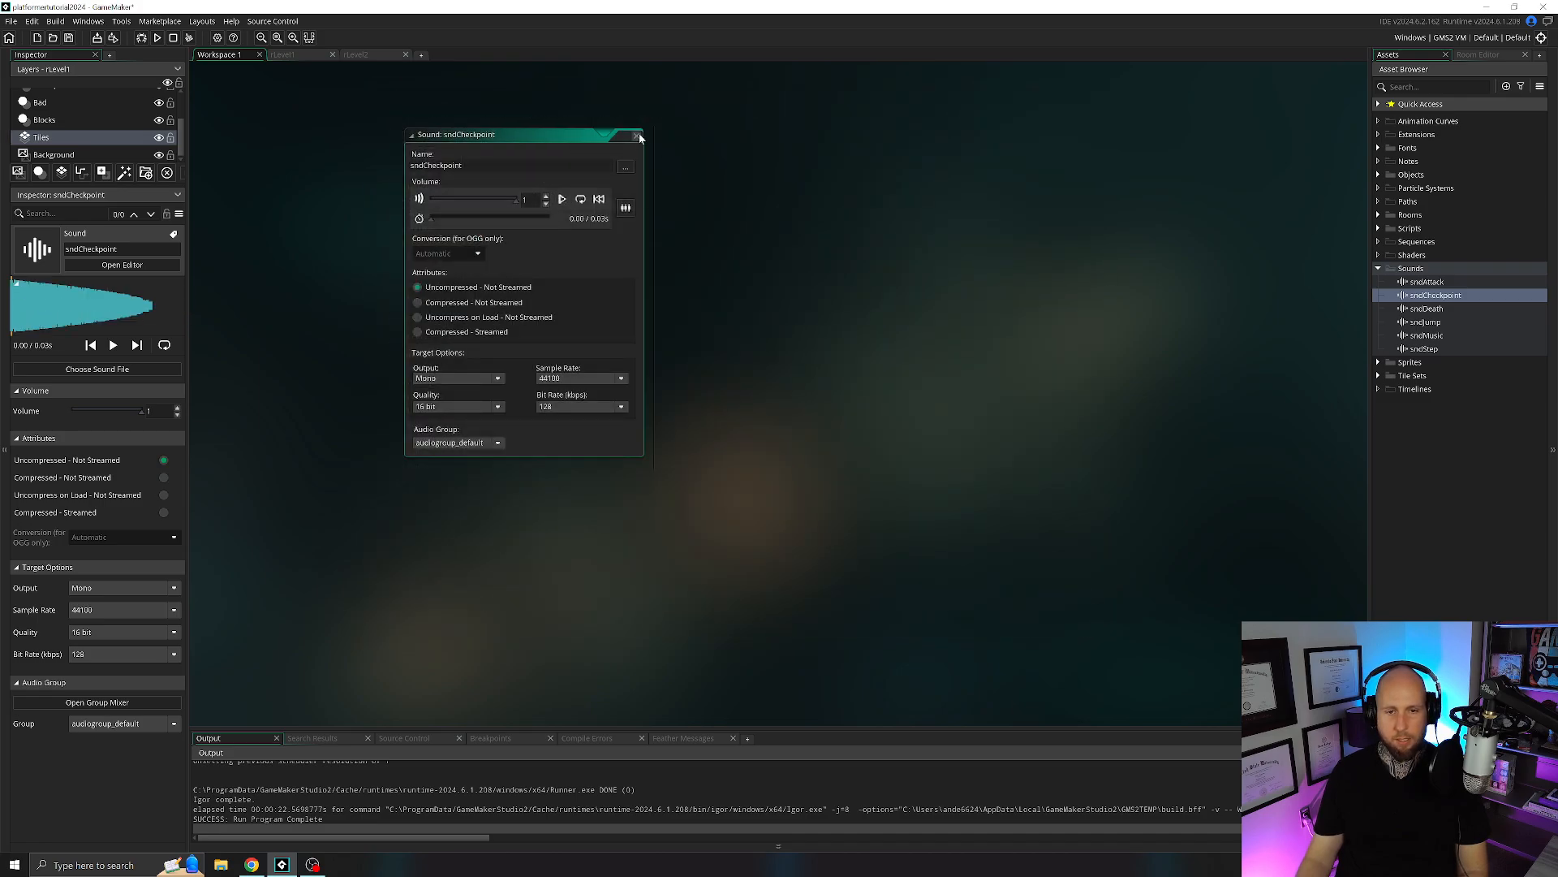
pyautogui.click(637, 136)
# Load the audio file sndDeath.wav into the sndDeath sound asset.
pyautogui.doubleClick(1427, 309)
pyautogui.click(624, 167)
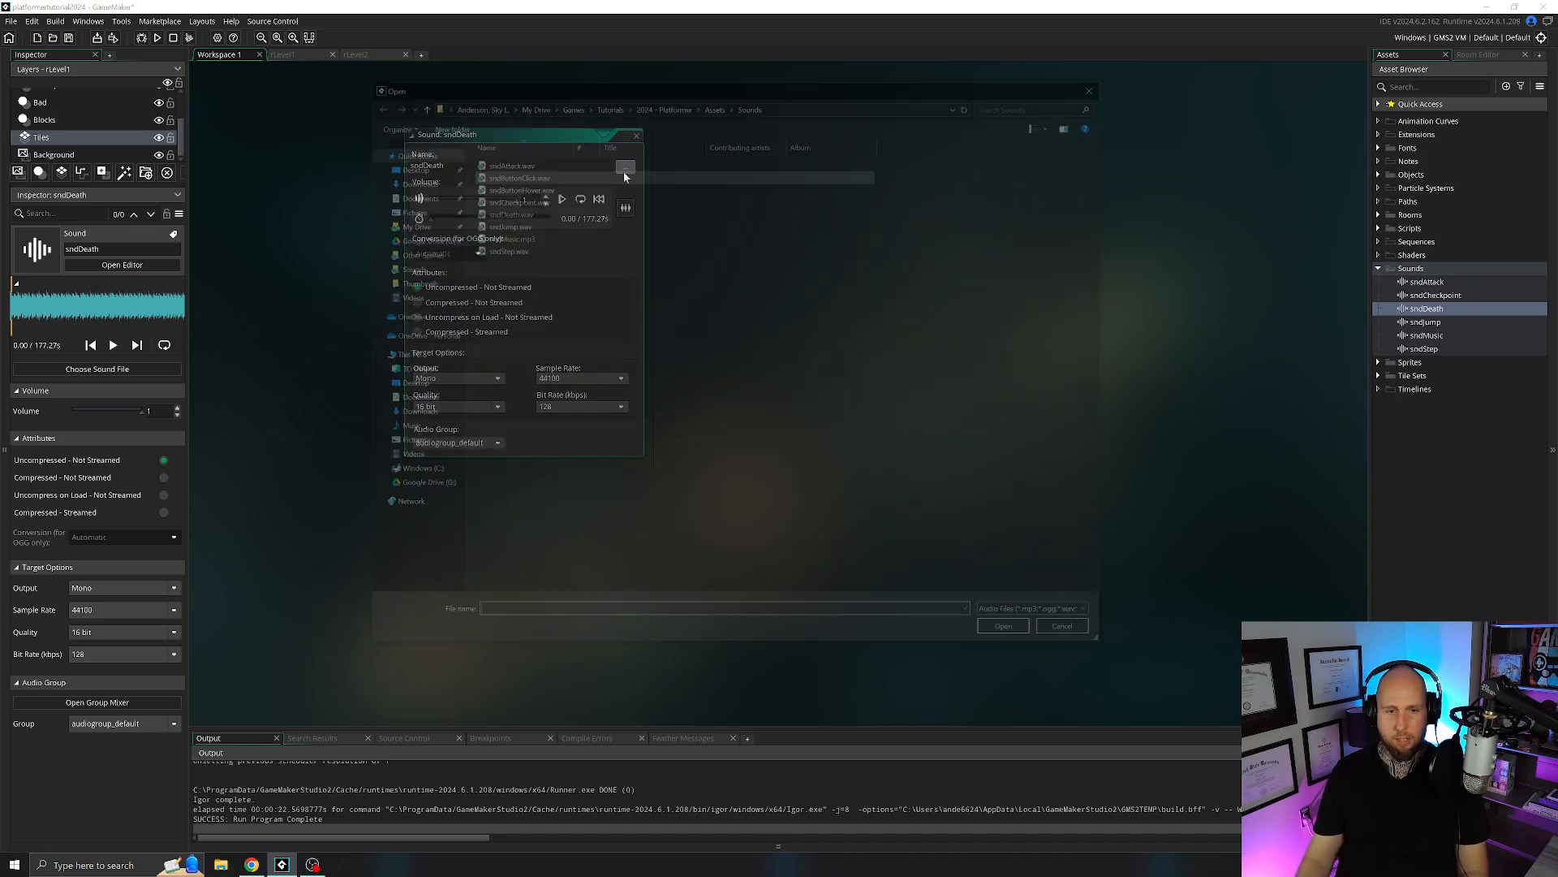
pyautogui.doubleClick(568, 209)
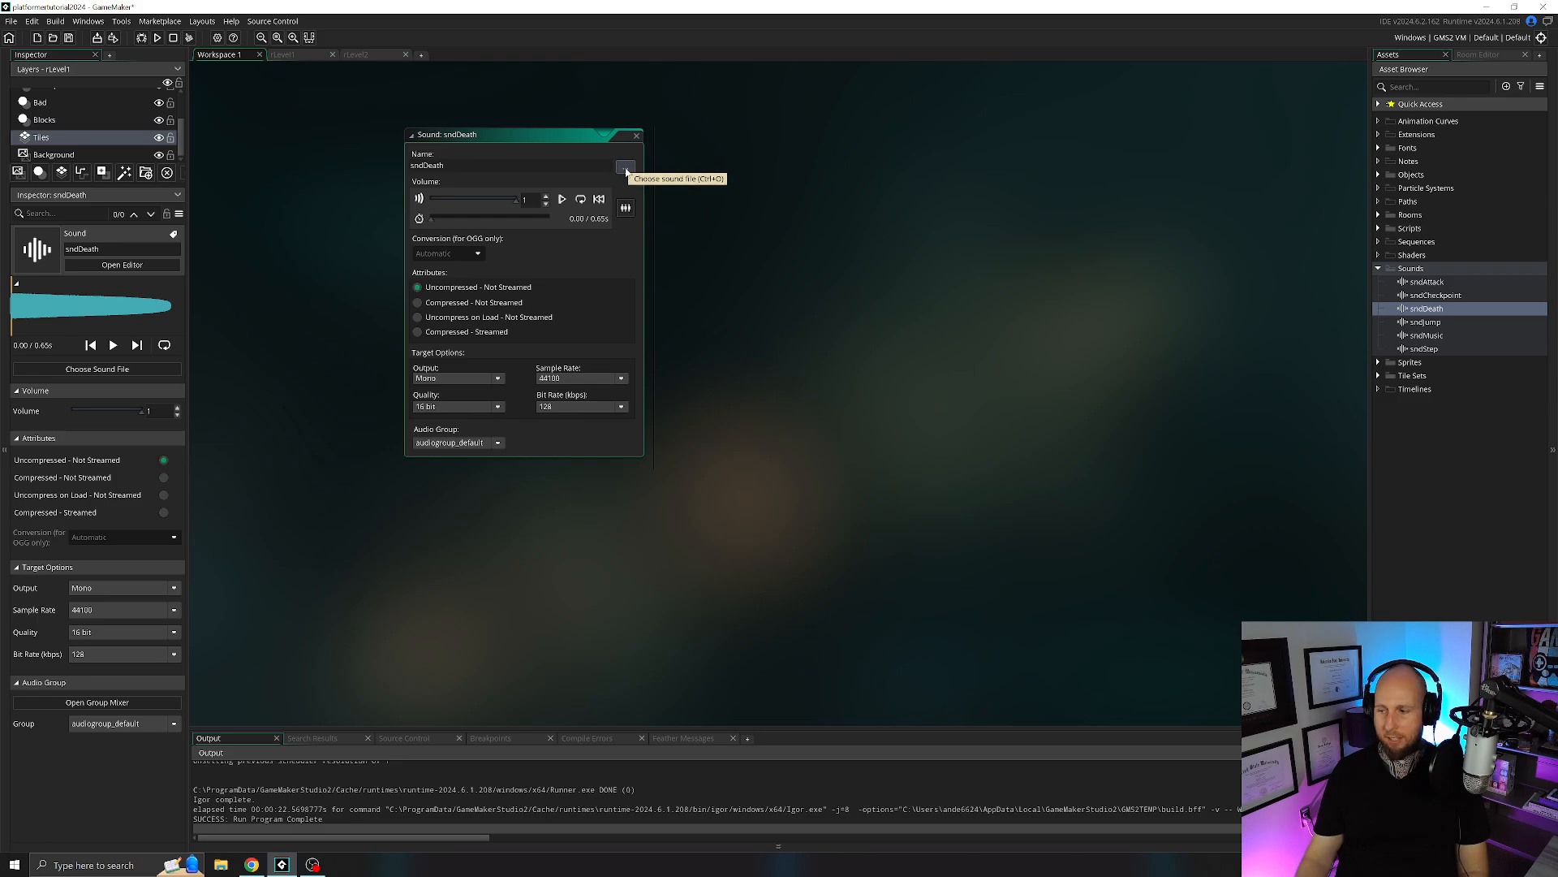
pyautogui.click(636, 135)
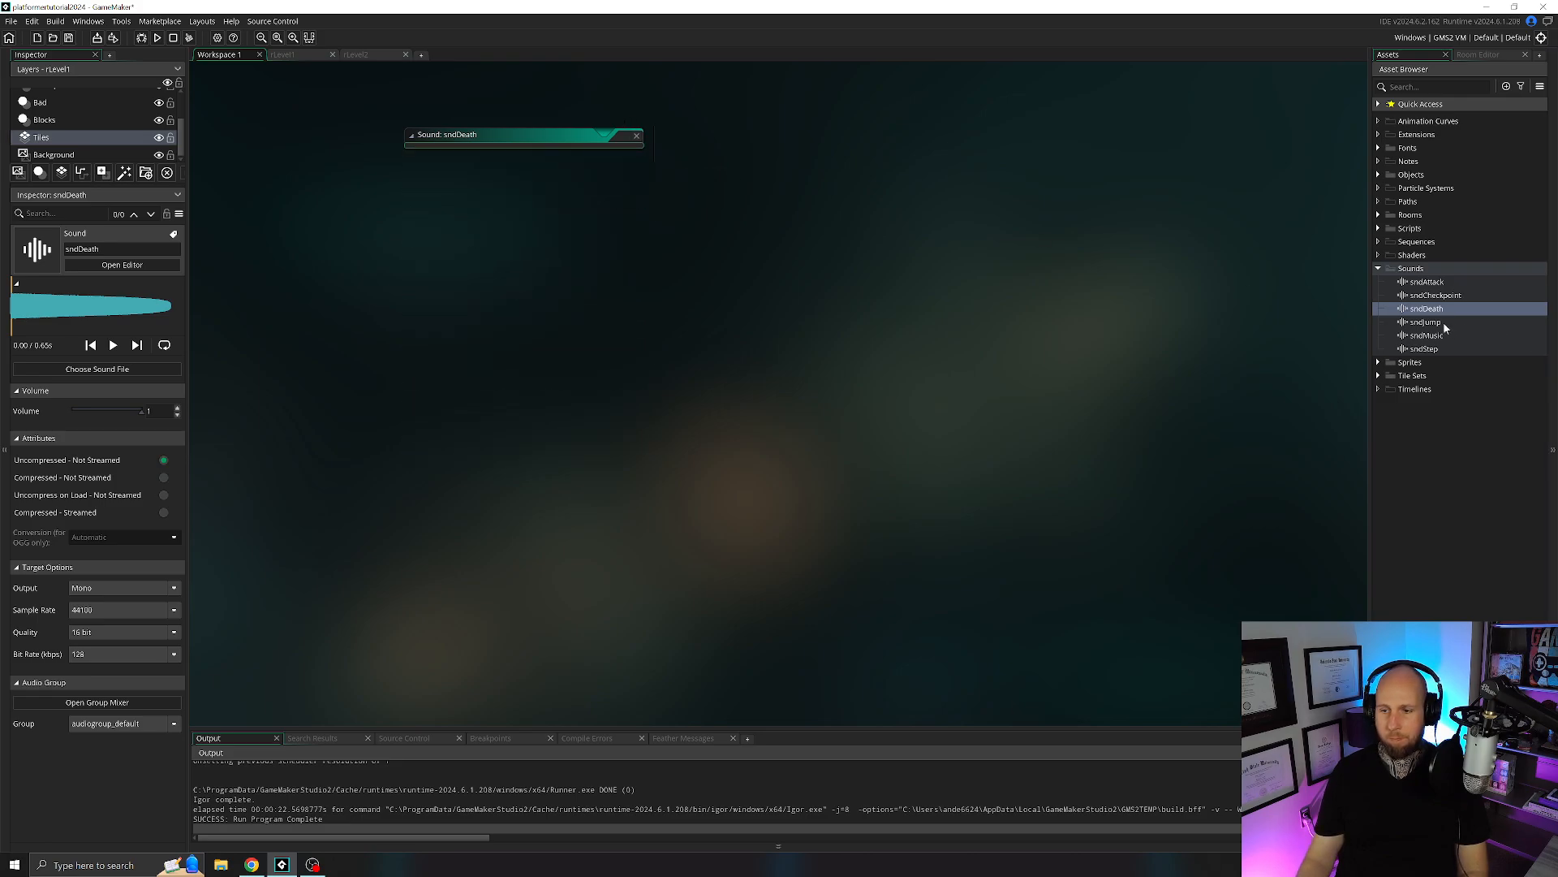
# Load the audio file sndJump.wav into the sndJump sound asset.
pyautogui.doubleClick(1444, 324)
pyautogui.click(626, 167)
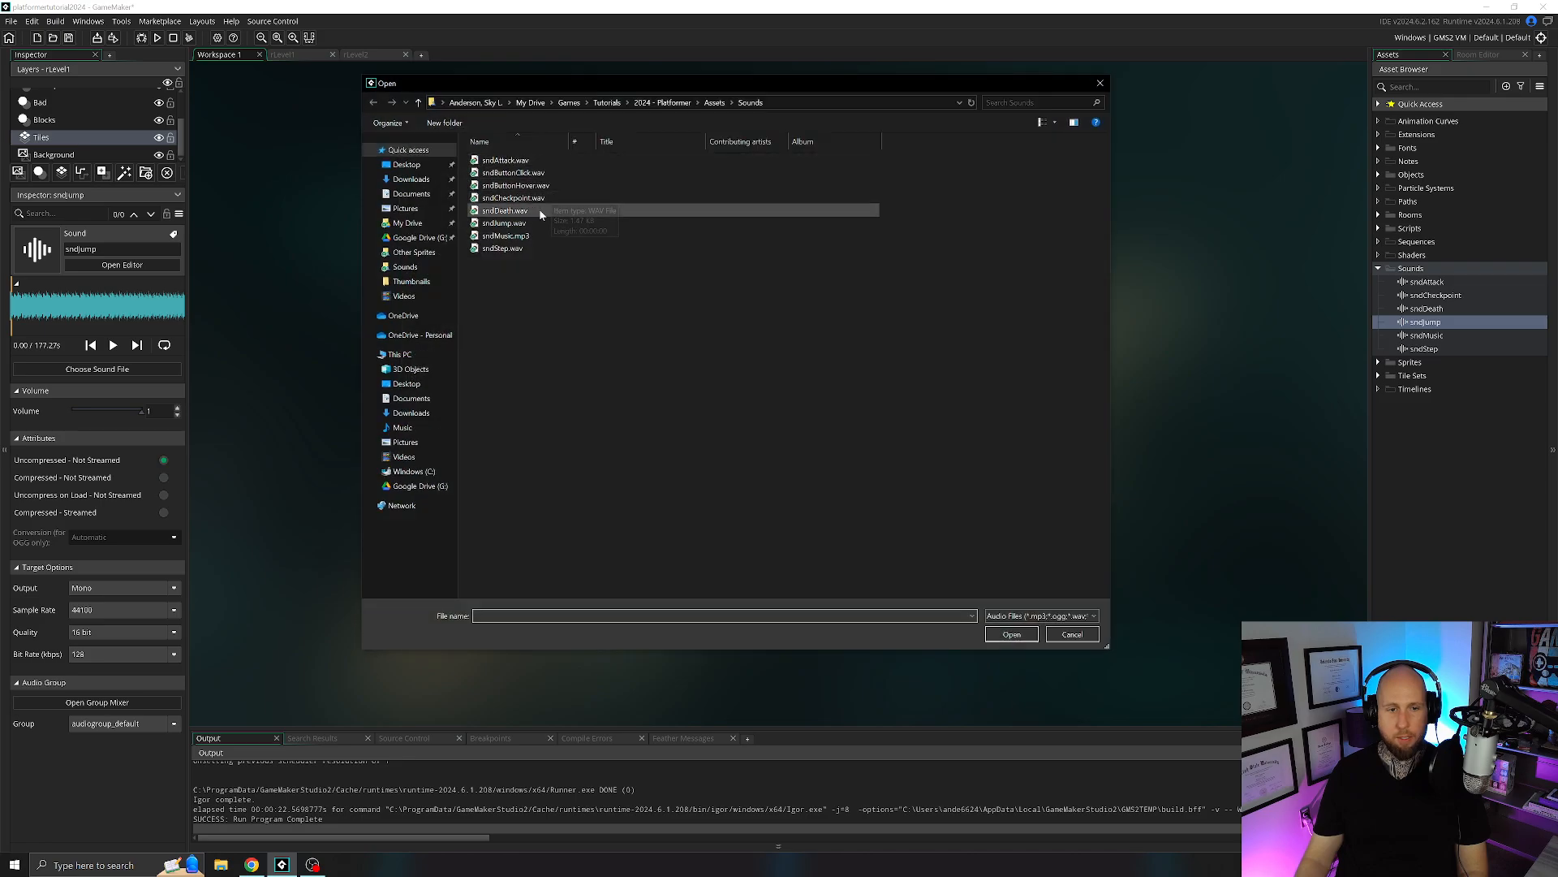
pyautogui.doubleClick(533, 222)
pyautogui.click(636, 136)
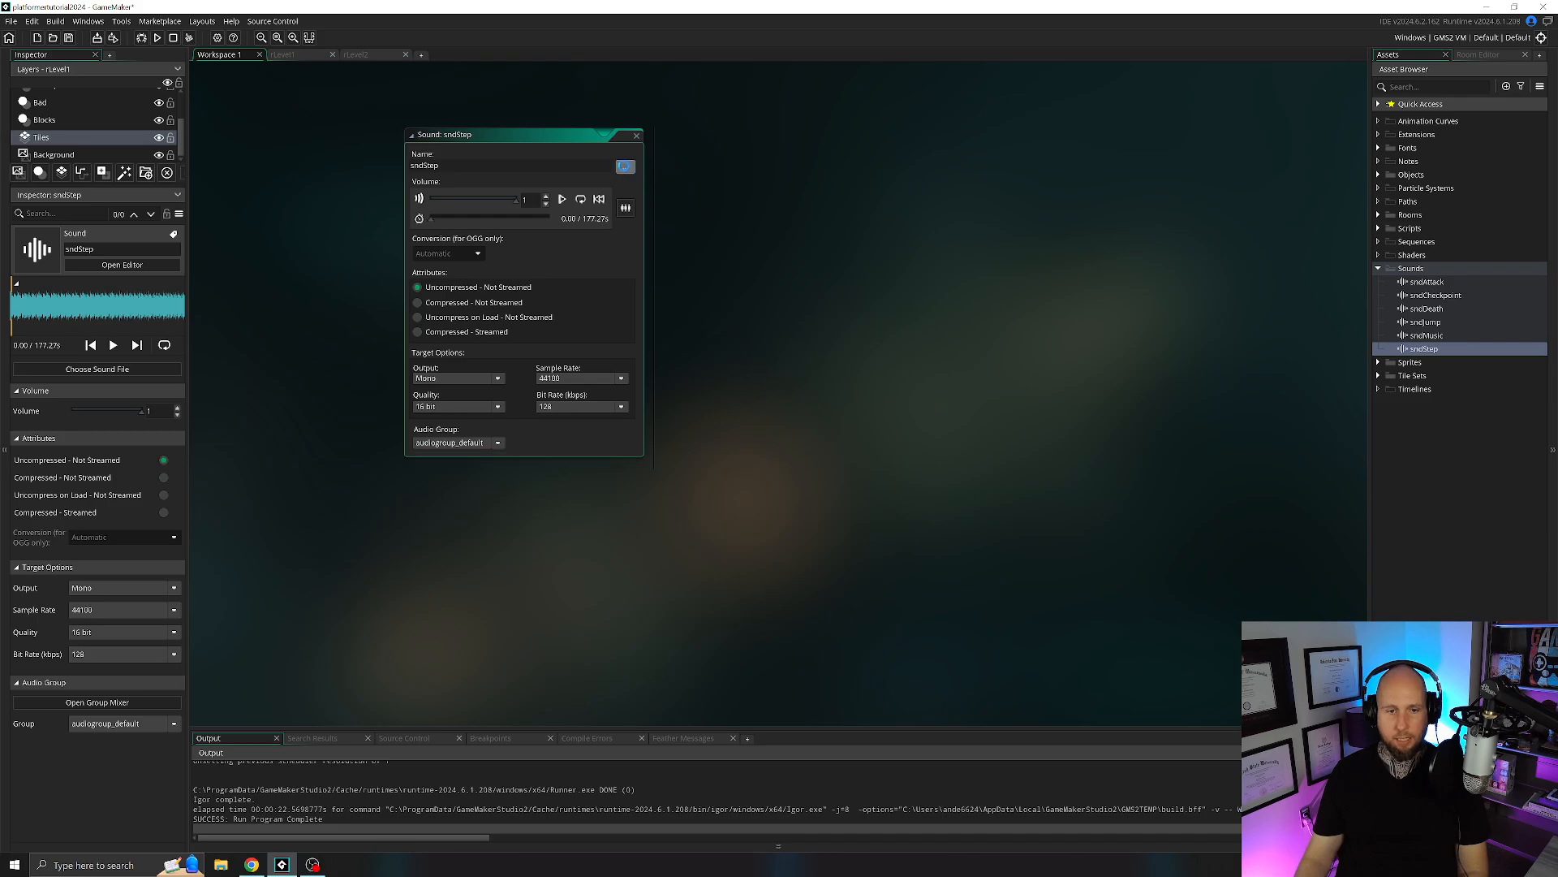
# Load the audio file sndStep.wav into the sndStep sound asset.
pyautogui.click(625, 167)
pyautogui.click(540, 247)
pyautogui.doubleClick(540, 247)
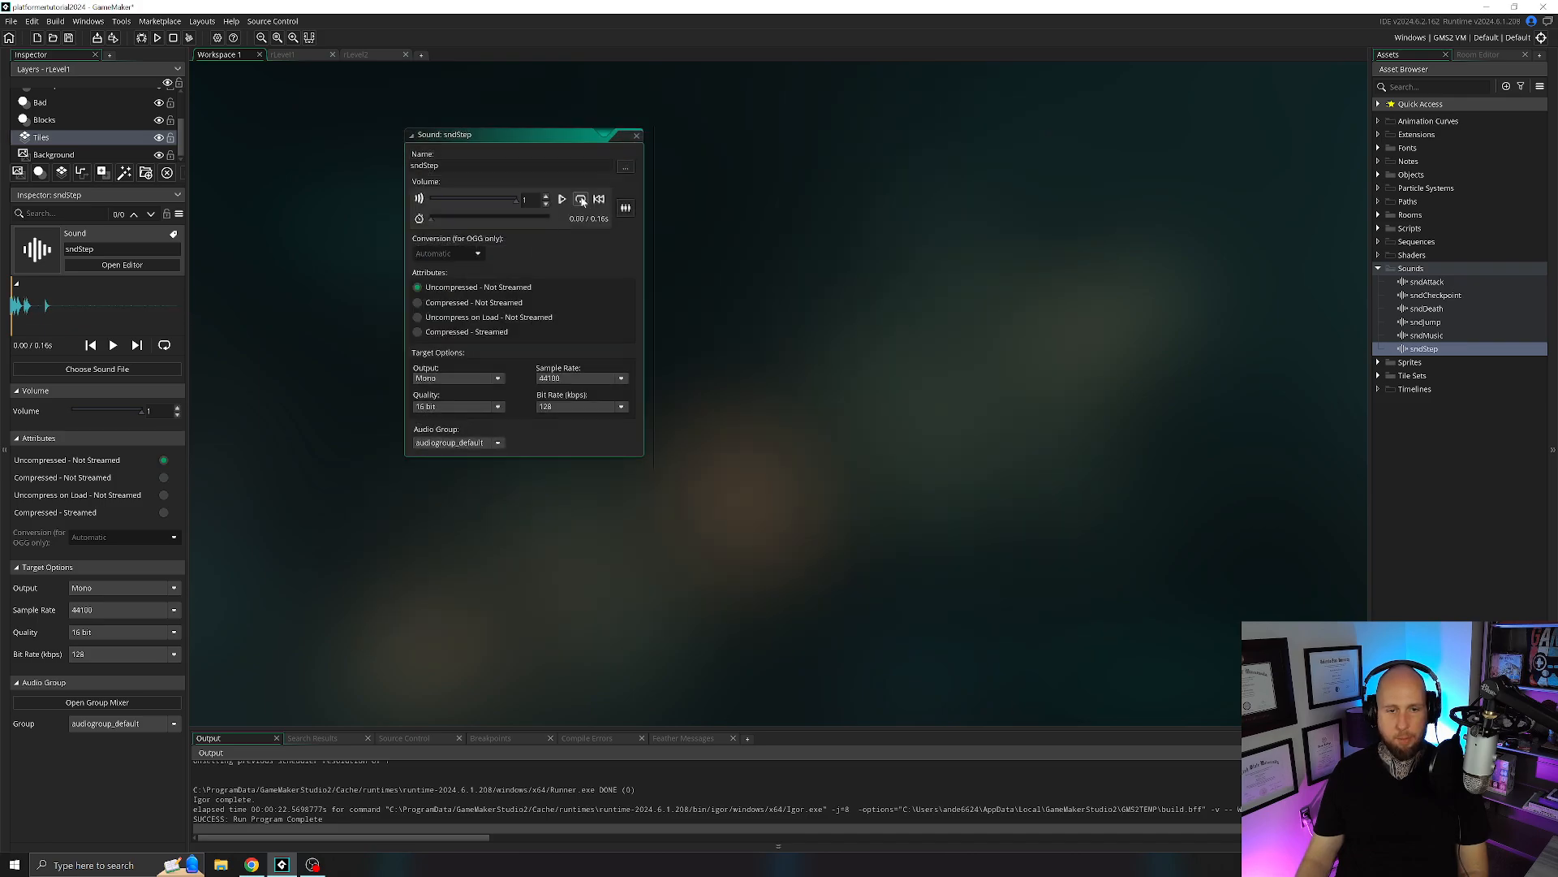
pyautogui.click(636, 136)
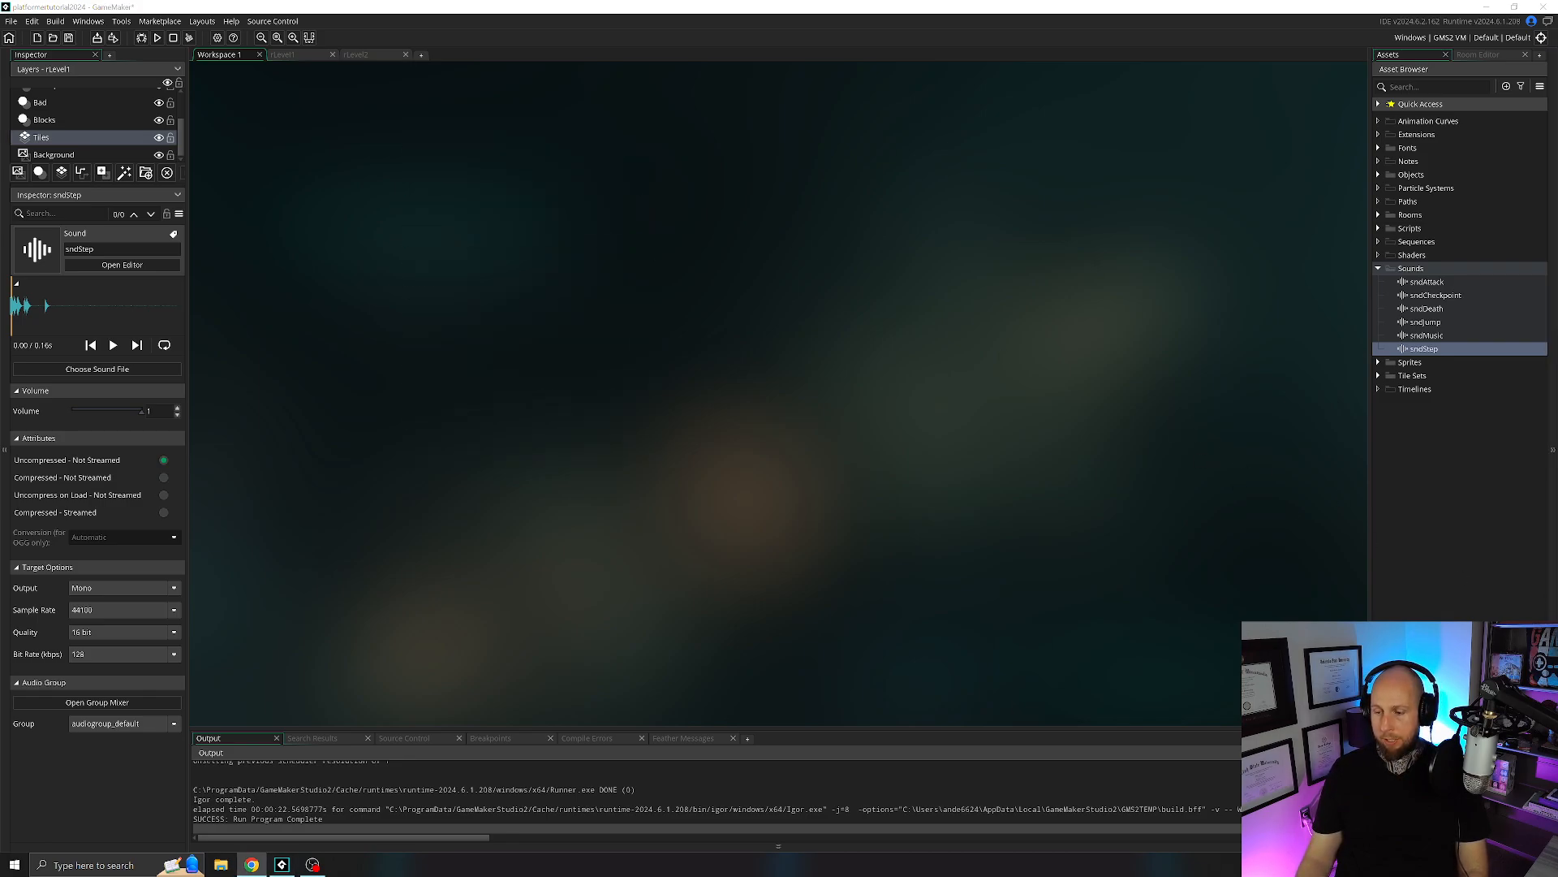
# In the initialize script, add the comment "//start music" between the global target_y line and the room_goto call.
pyautogui.click(1379, 268)
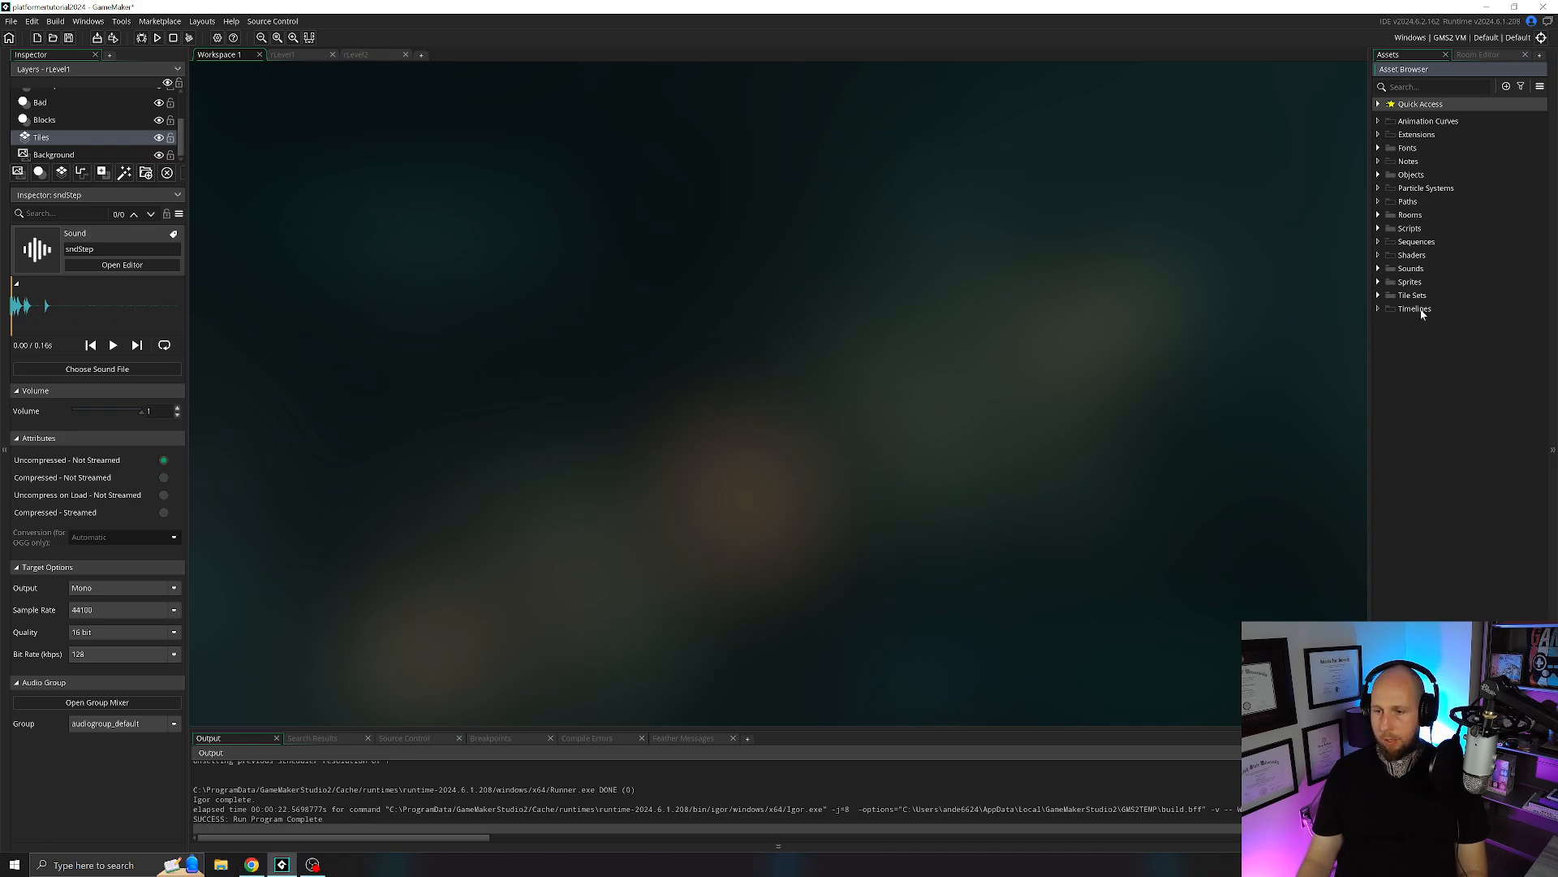
pyautogui.click(1378, 229)
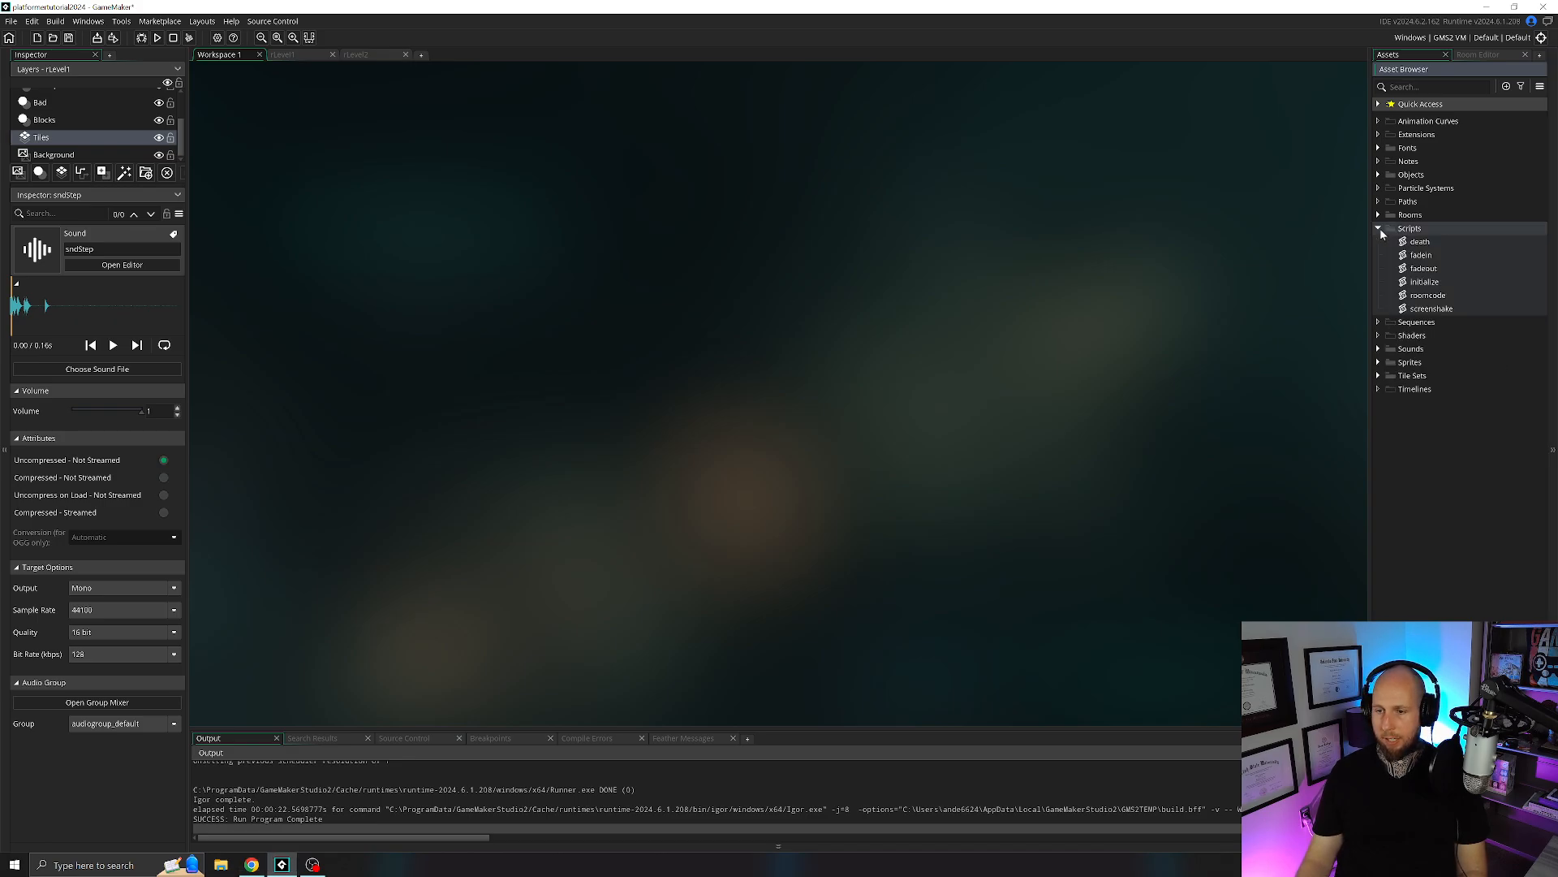
pyautogui.doubleClick(1426, 282)
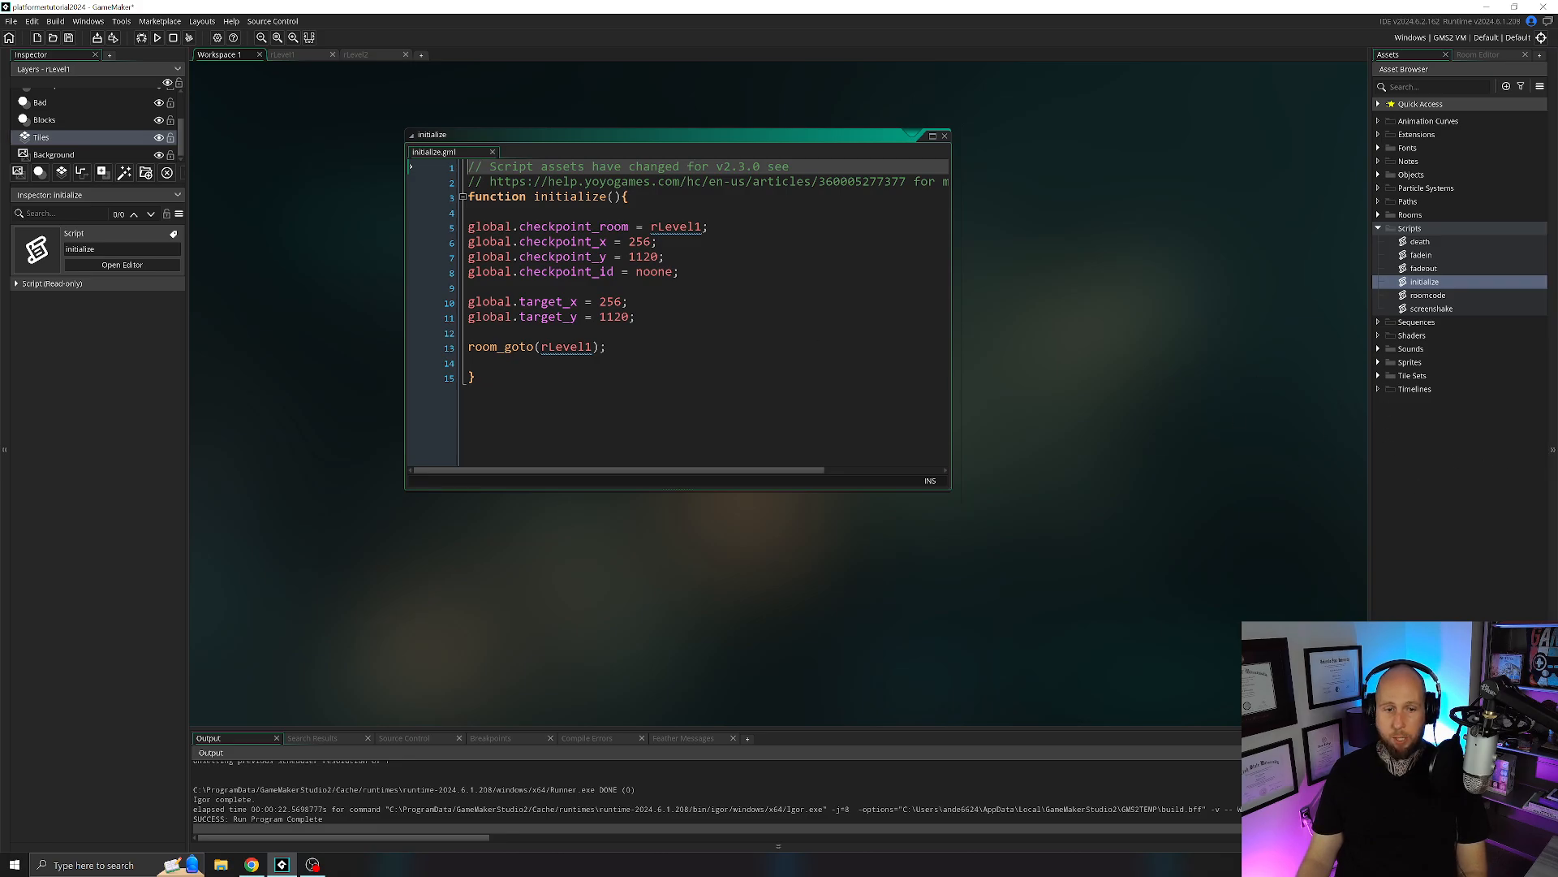
pyautogui.click(638, 317)
pyautogui.press('Return')
pyautogui.press('Return')
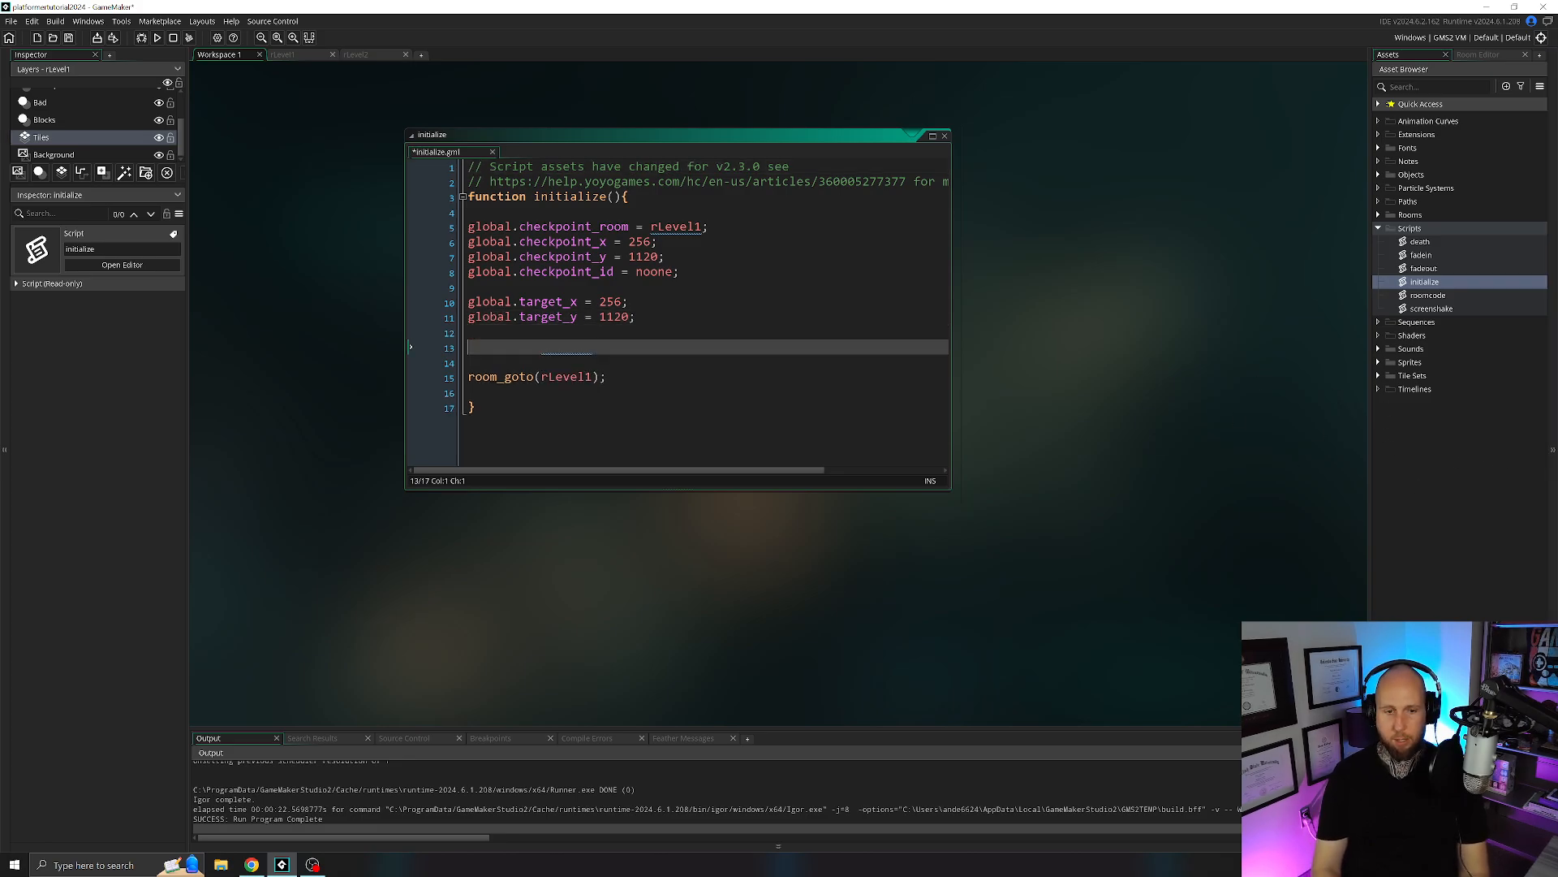
pyautogui.write('//')
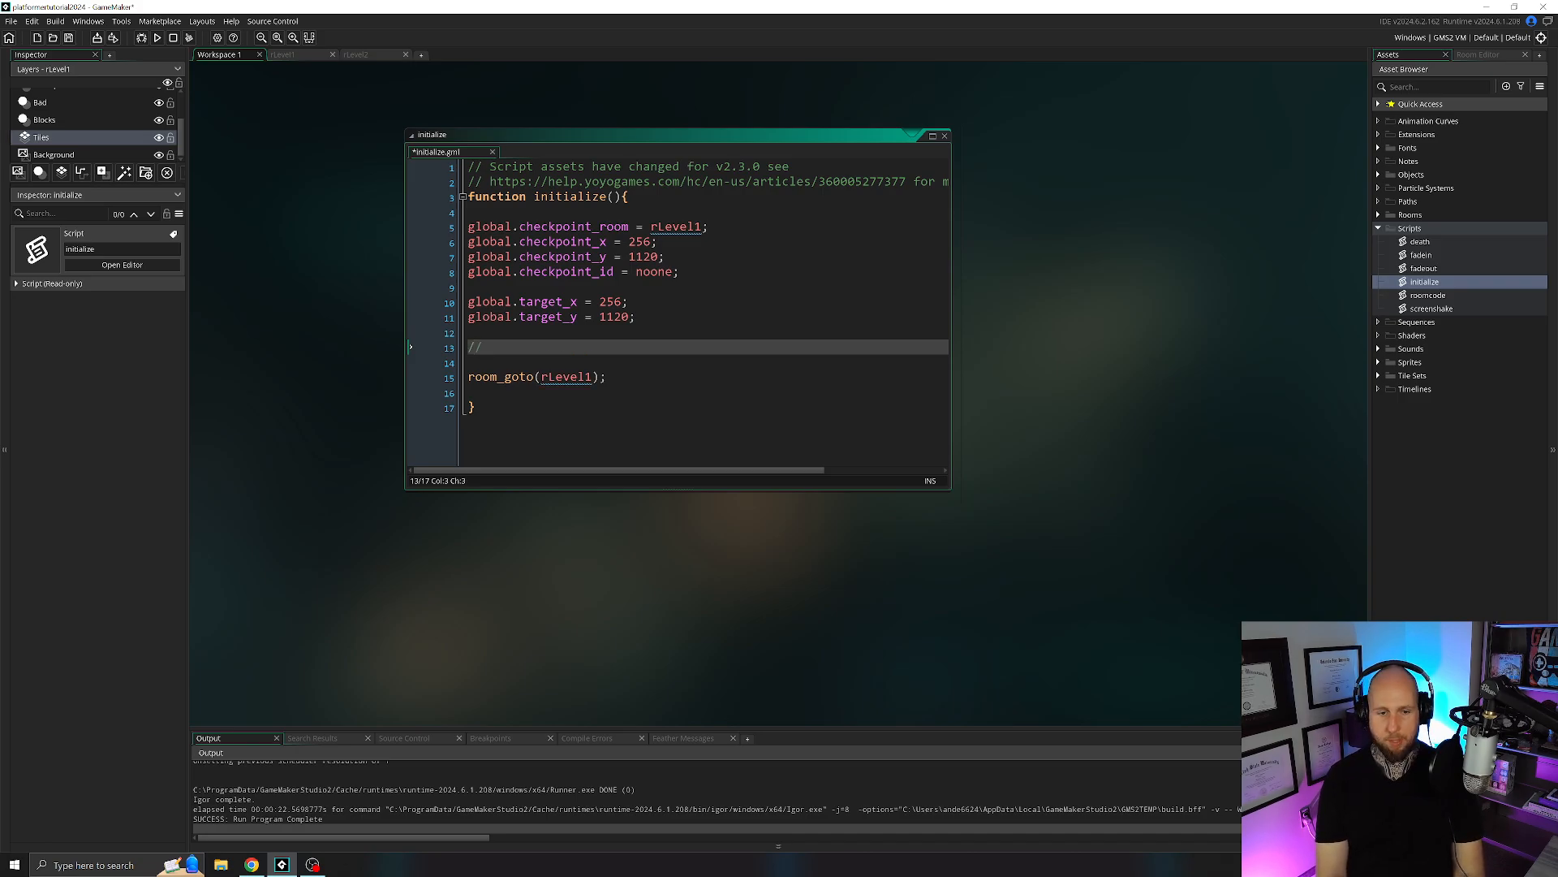
pyautogui.write('start music')
pyautogui.press('Return')
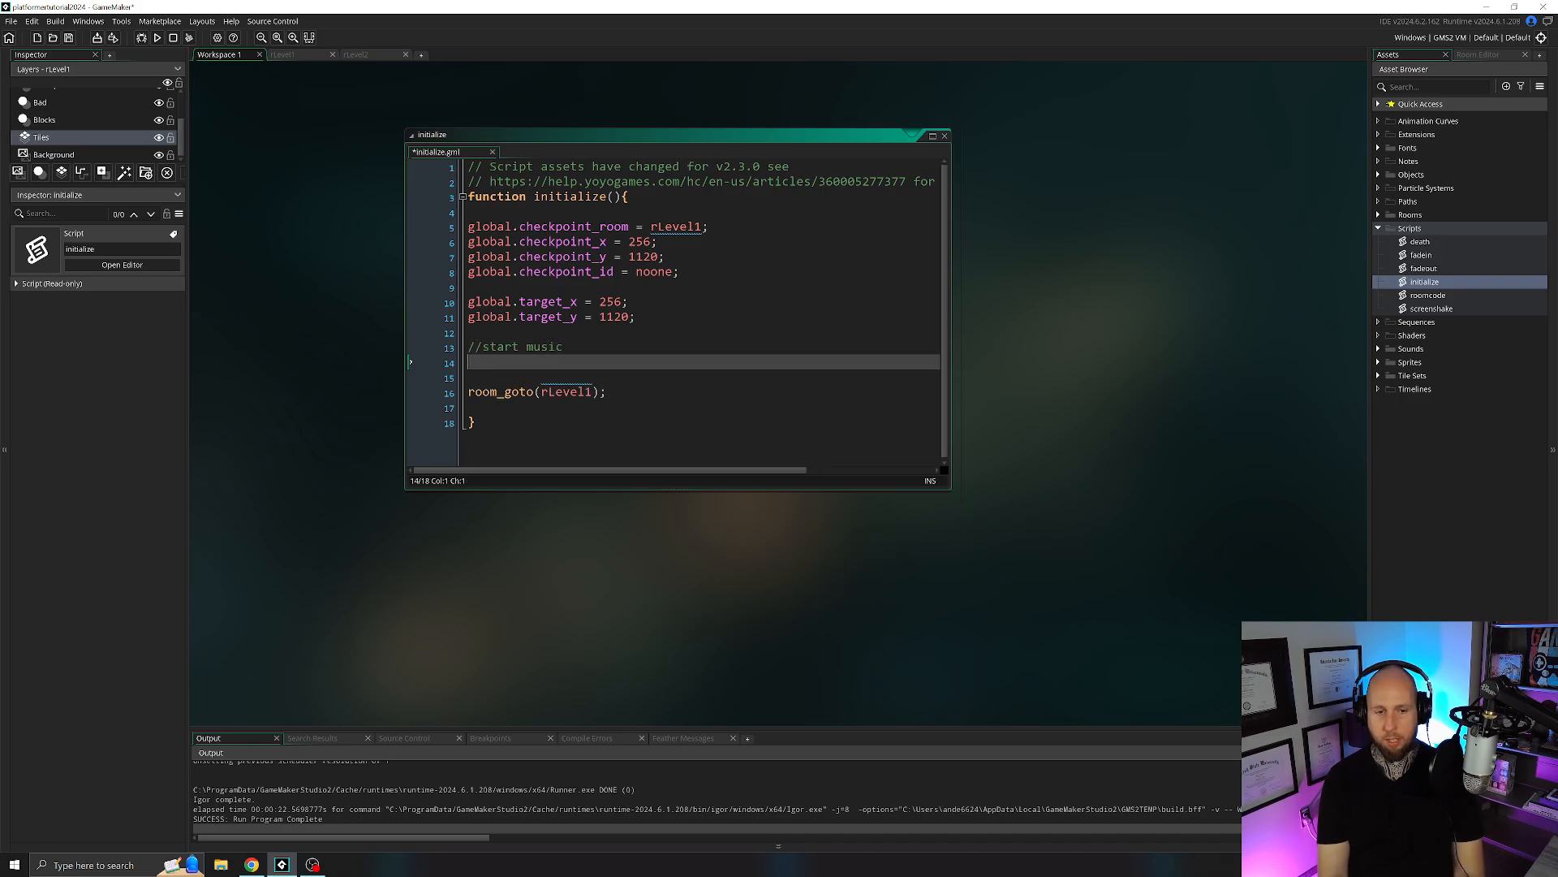
# Below the comment, add the condition block if (!audio_is_playing(sndMusic)) with braces.
pyautogui.write('if (!')
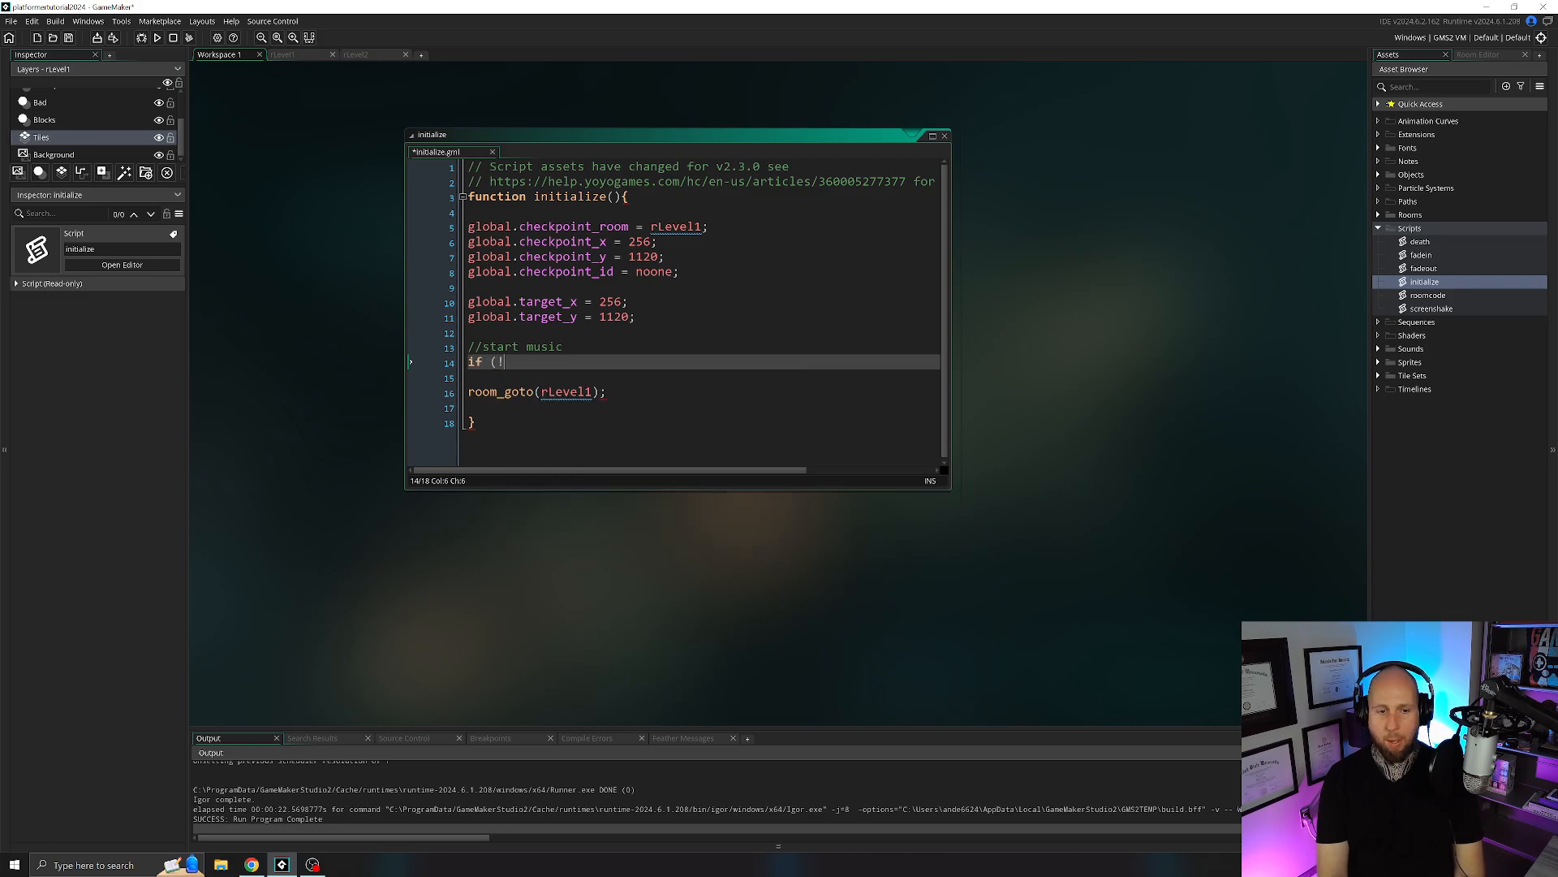
pyautogui.write('audio_is_playing')
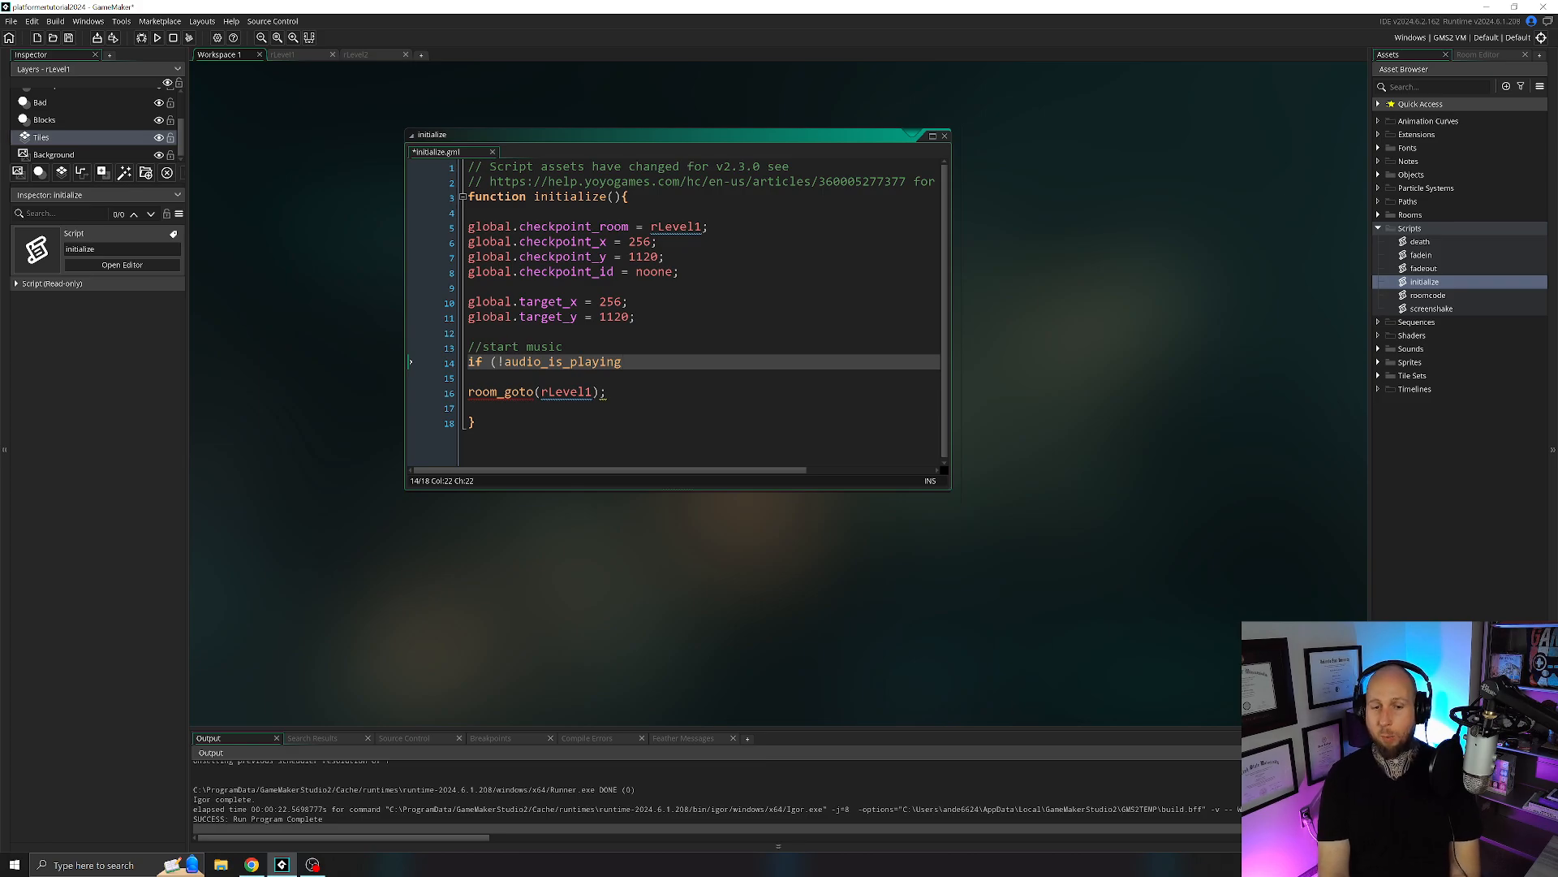
pyautogui.write('(sndMu')
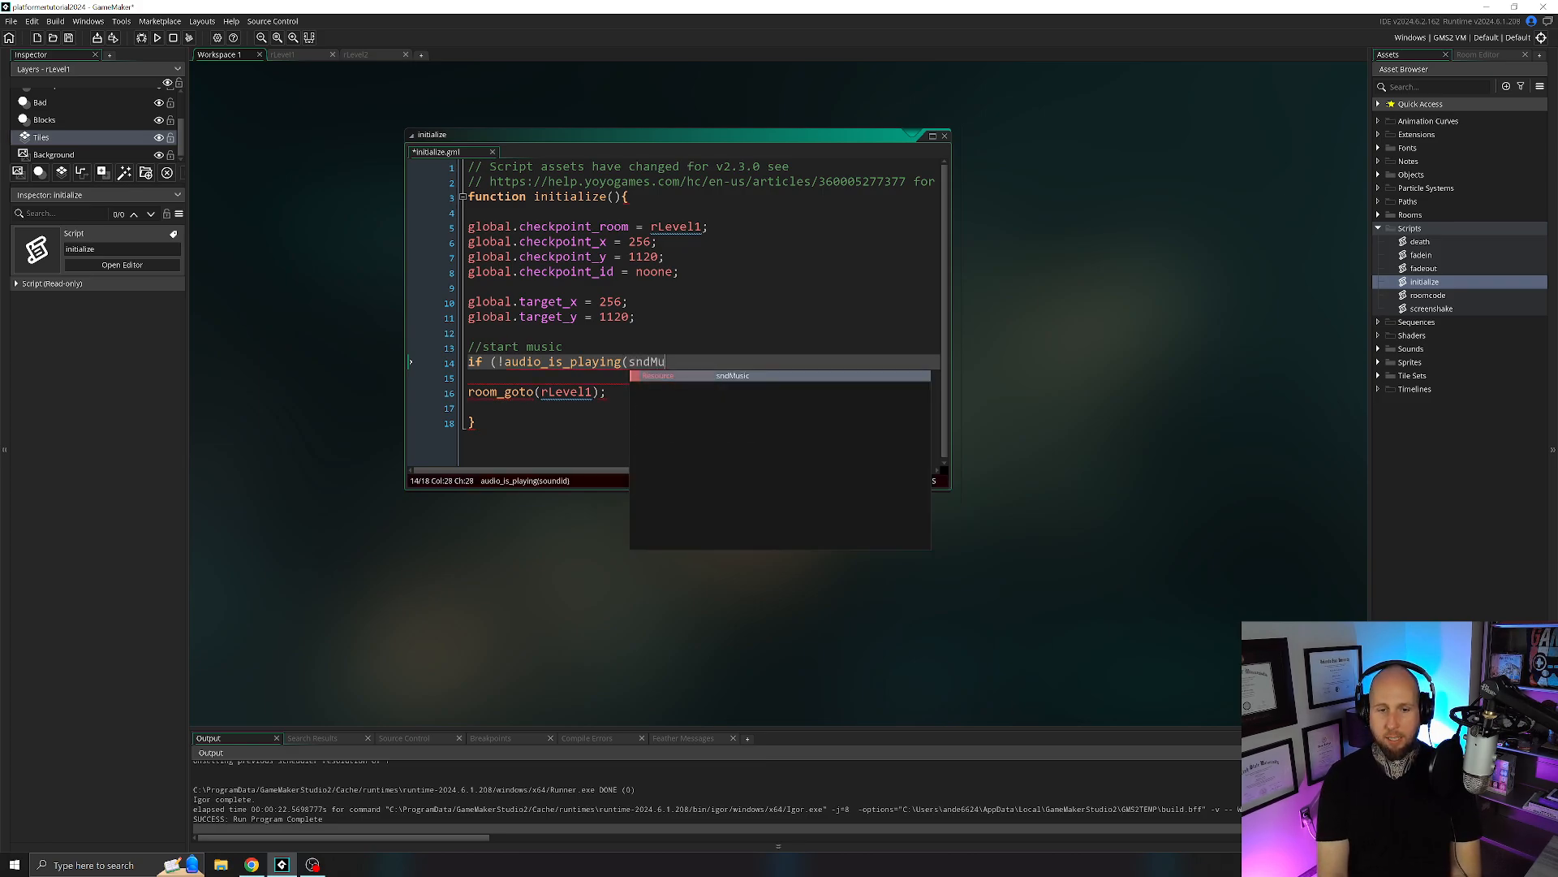
pyautogui.write('sic)) ')
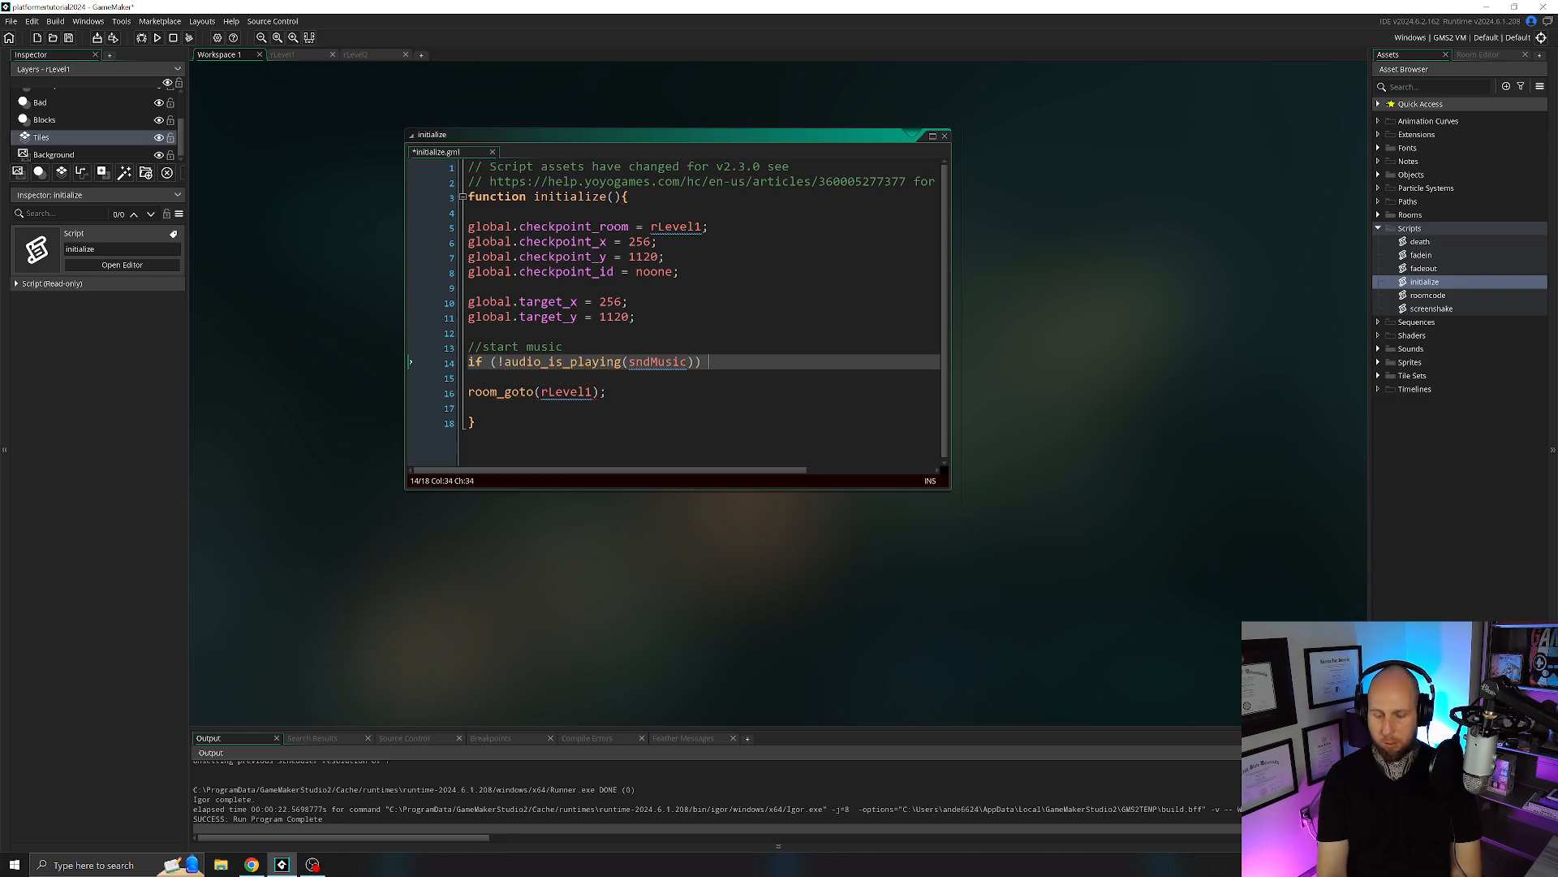
pyautogui.write('{')
pyautogui.press('Return')
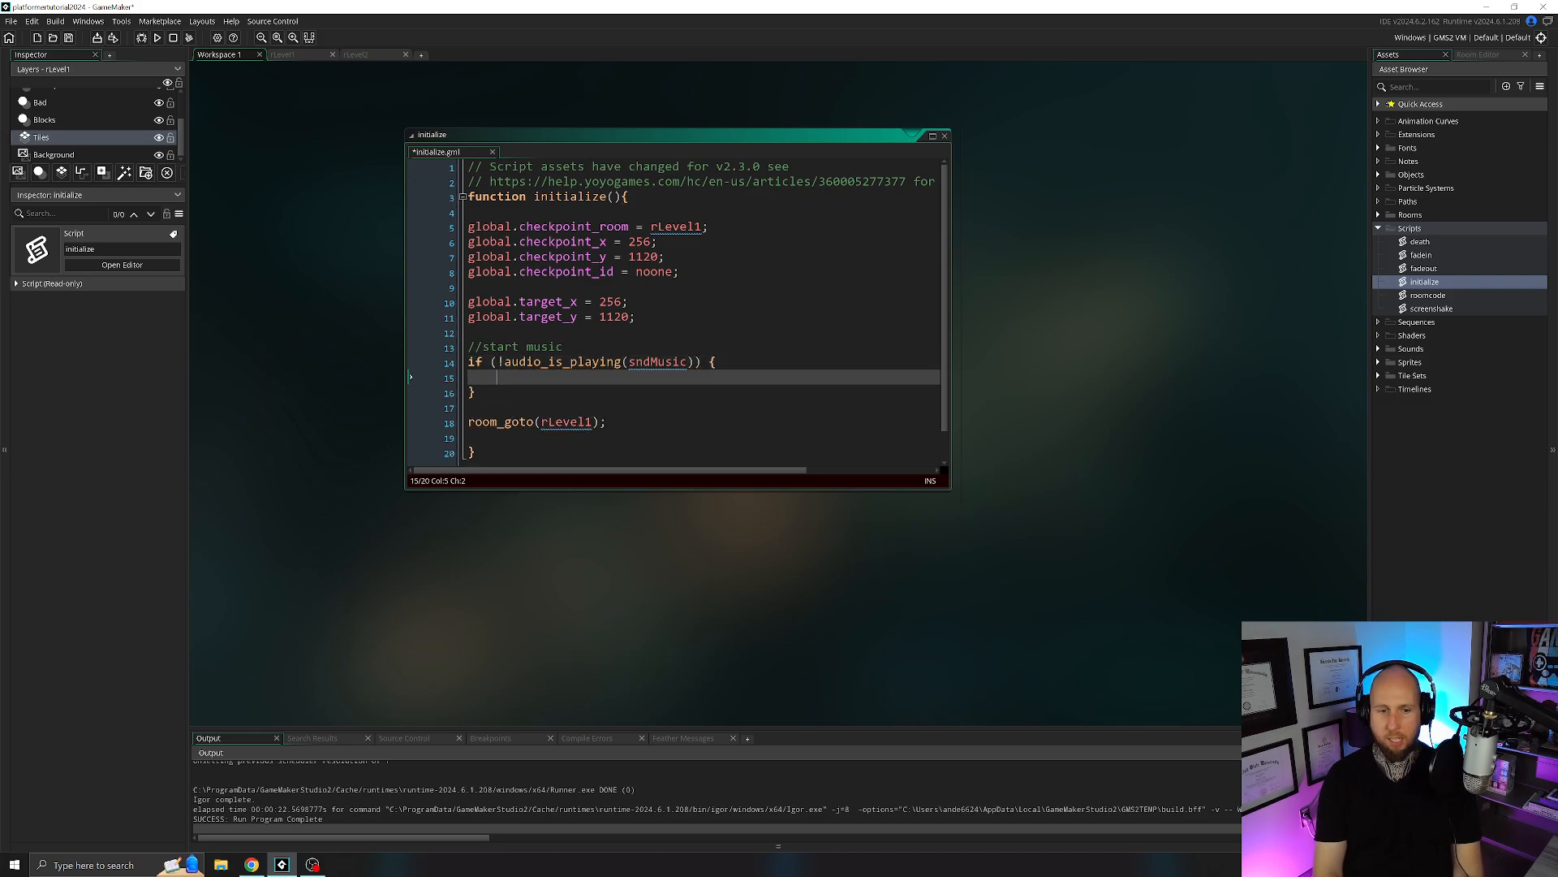
# Inside the condition, add the looping music call audio_play_sound(sndMusic,1,true);.
pyautogui.write('audio_play_')
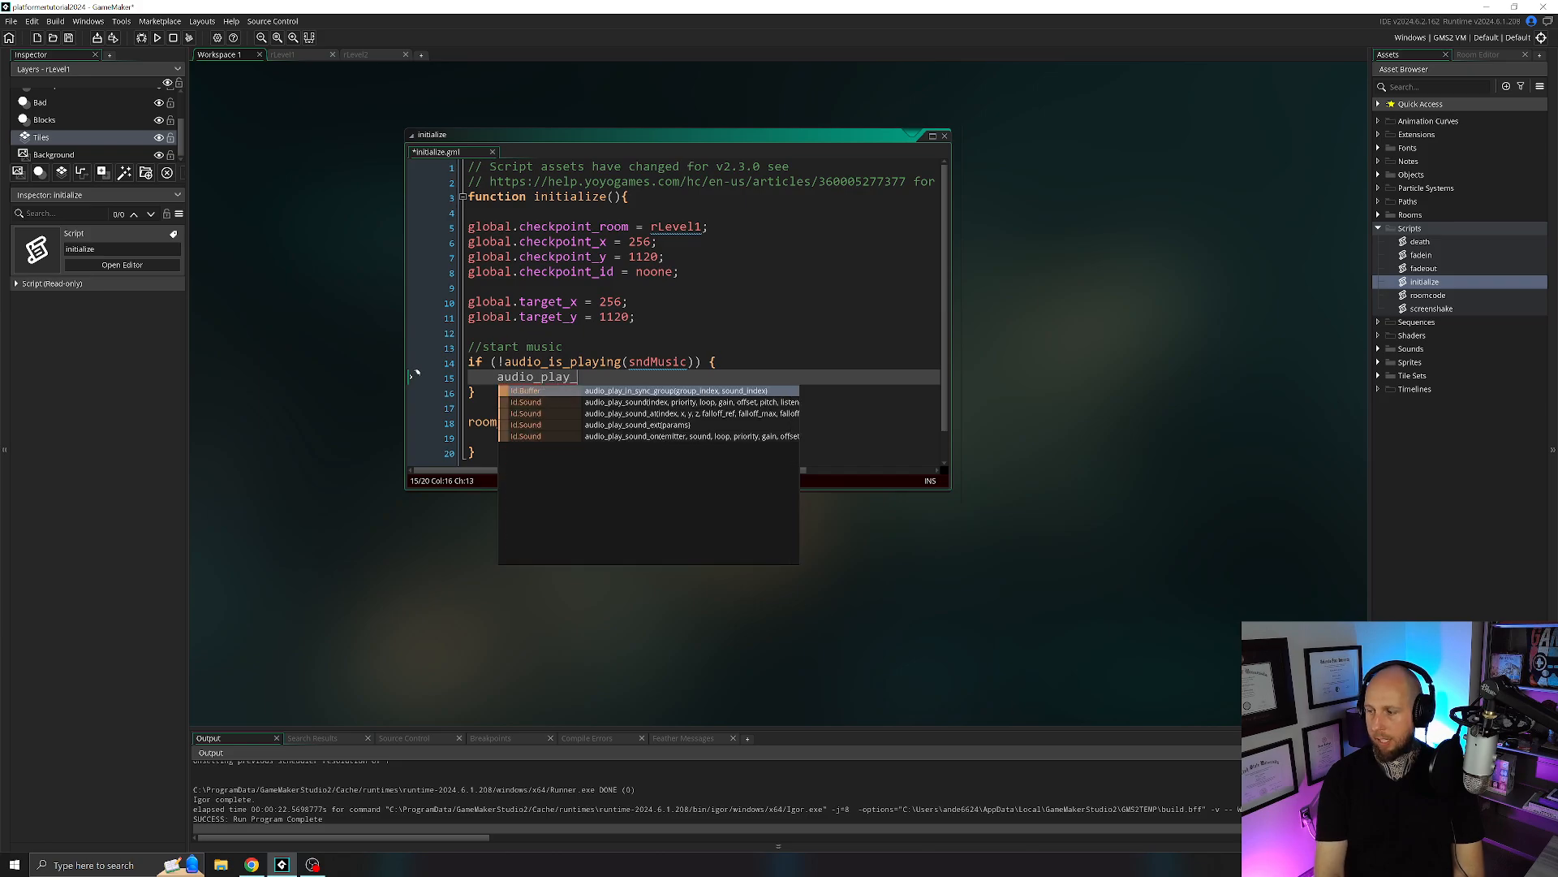
pyautogui.write('sound(')
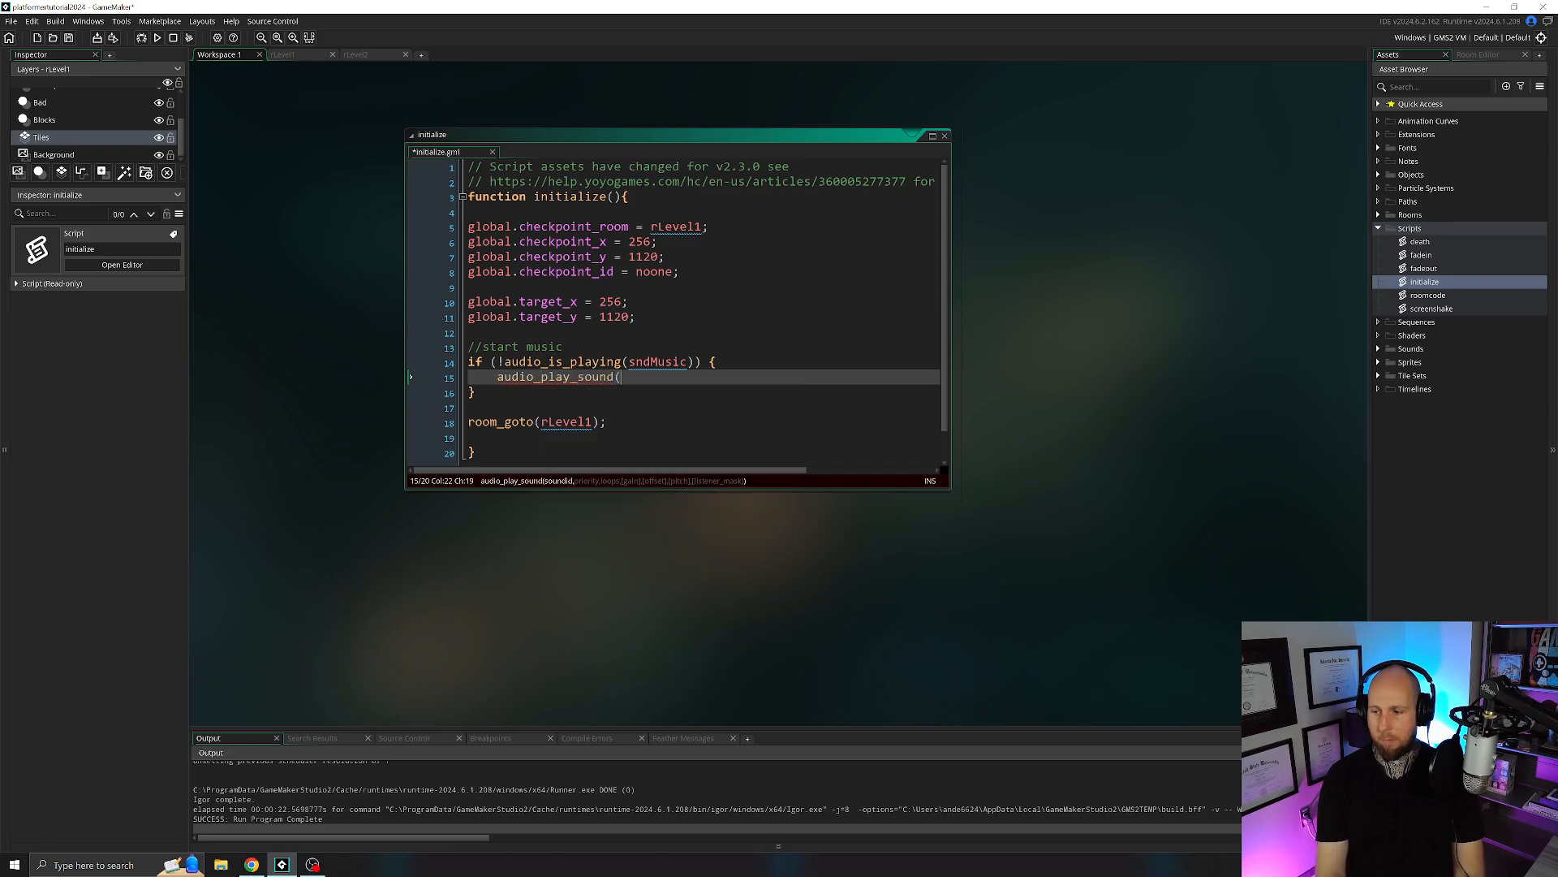
pyautogui.write('sndMusic')
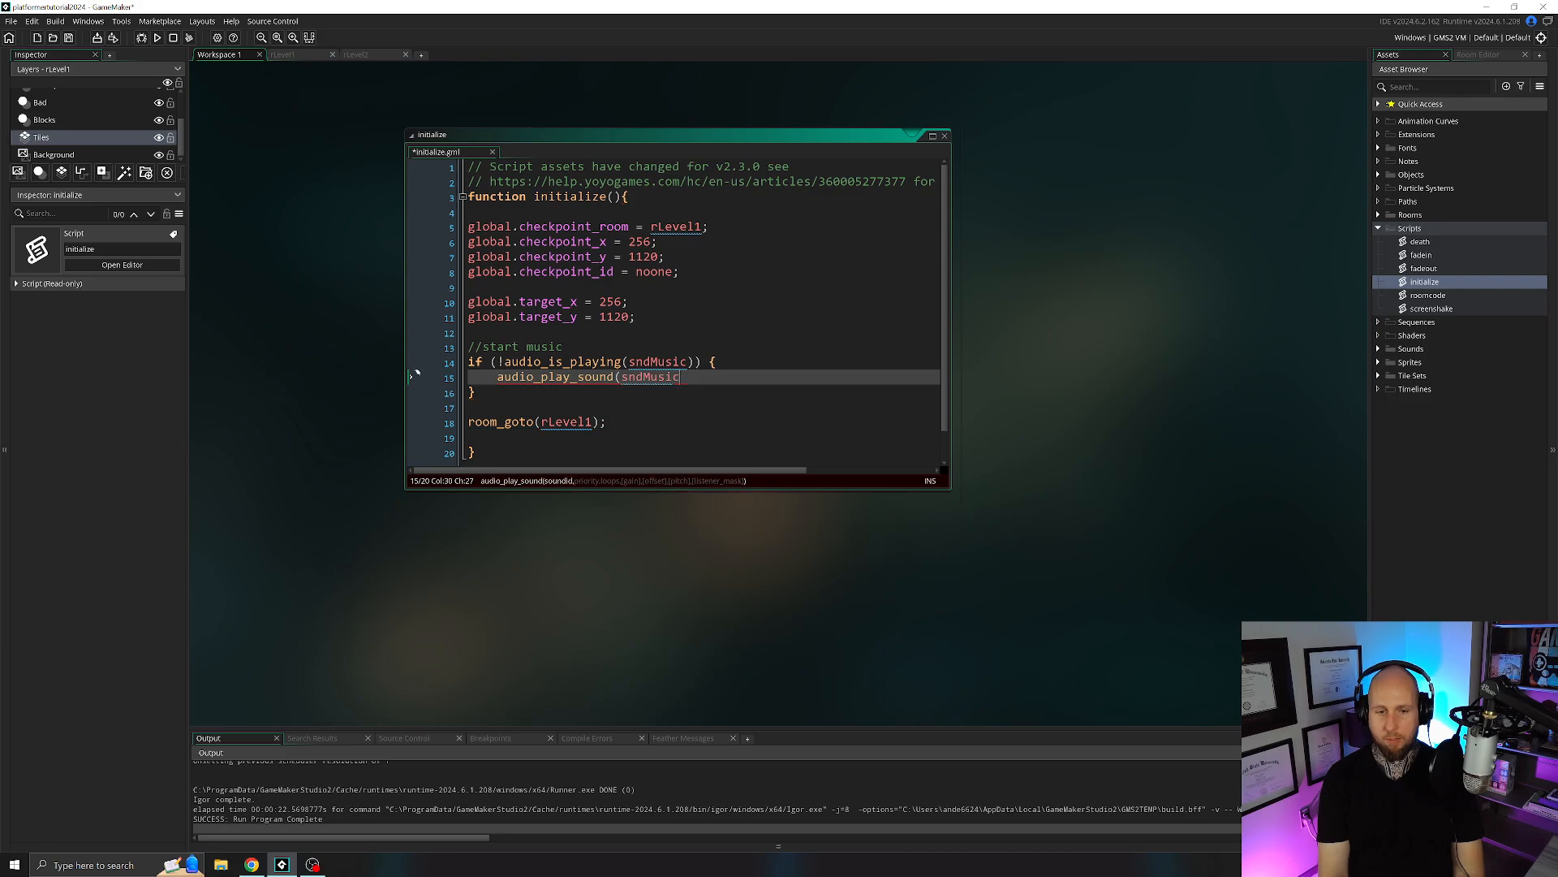
pyautogui.write(',1,')
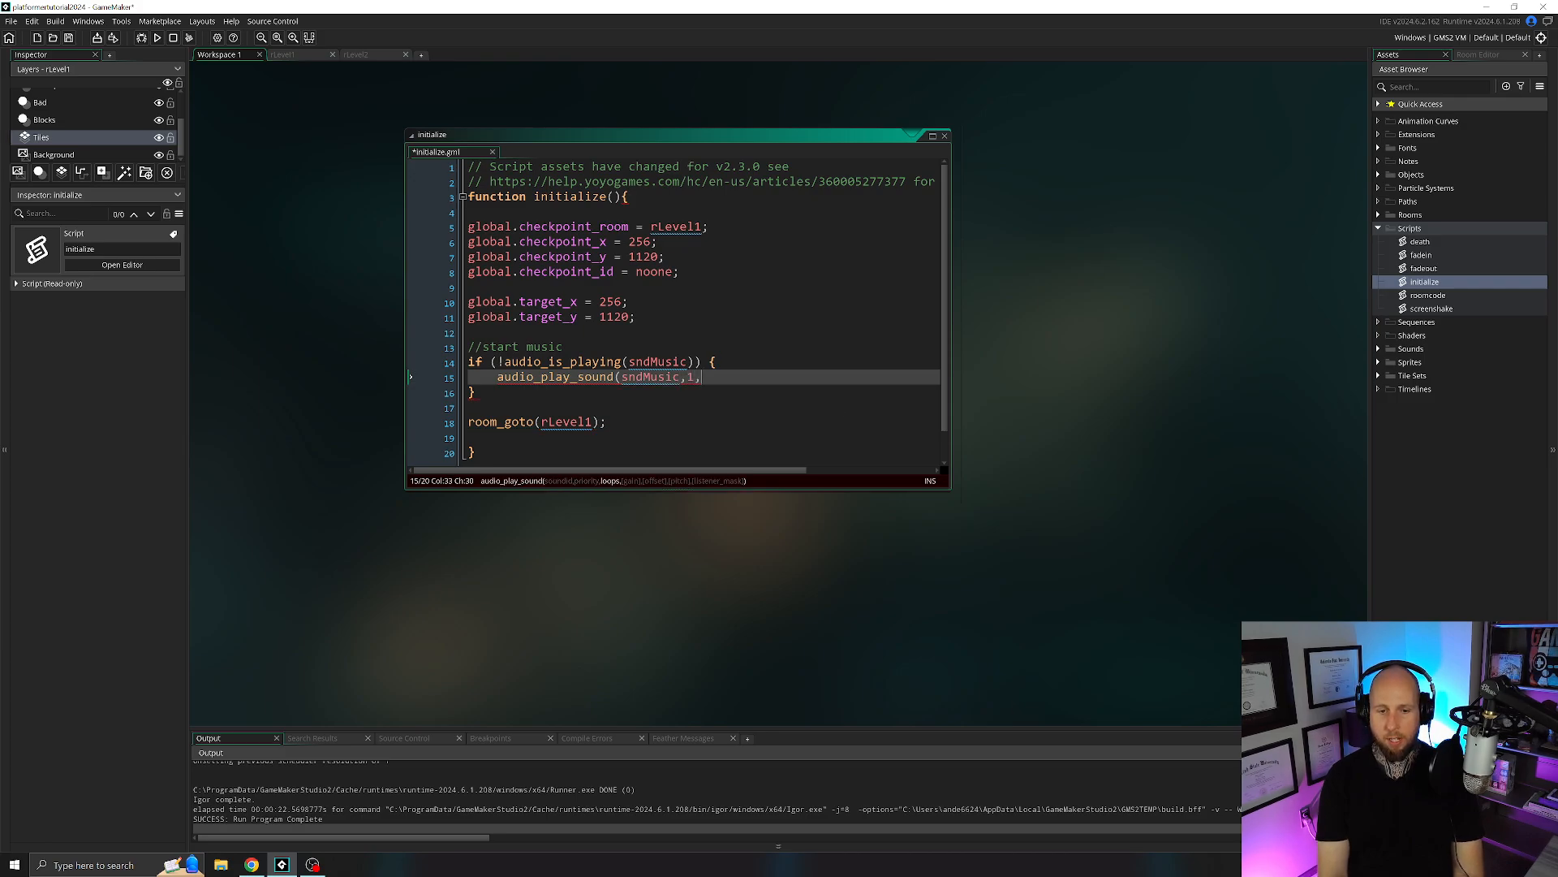
pyautogui.write('true);')
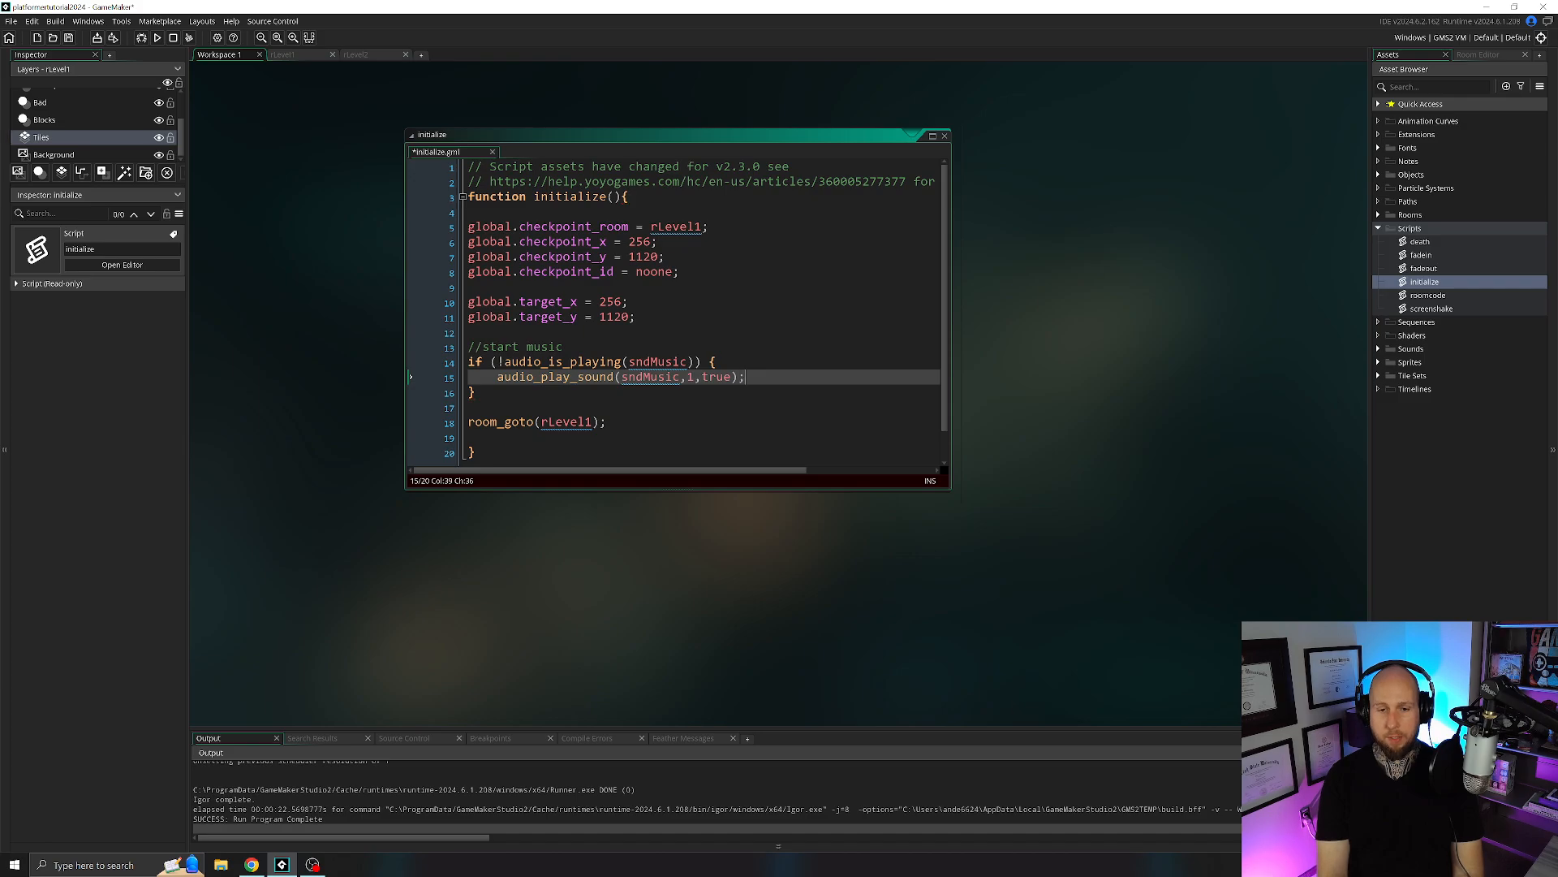
# Paste the start-music block from the initialize script into roomcode, between the oCamera check and the fadein() call.
pyautogui.moveTo(481, 393); pyautogui.dragTo(414, 344)
pyautogui.hotkey('ctrl', 'c')
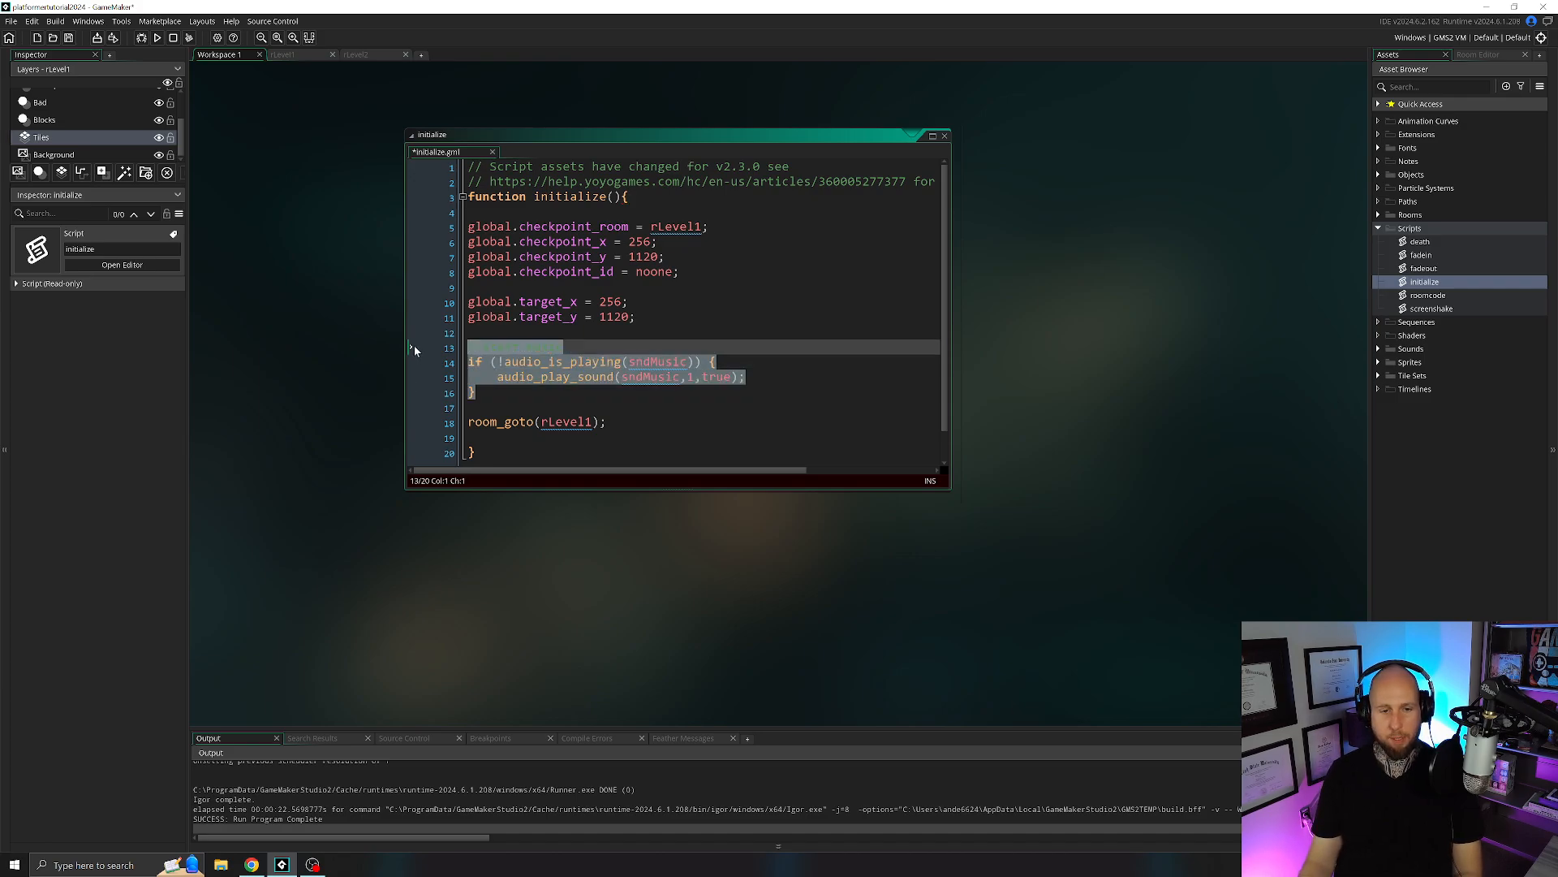
pyautogui.click(945, 136)
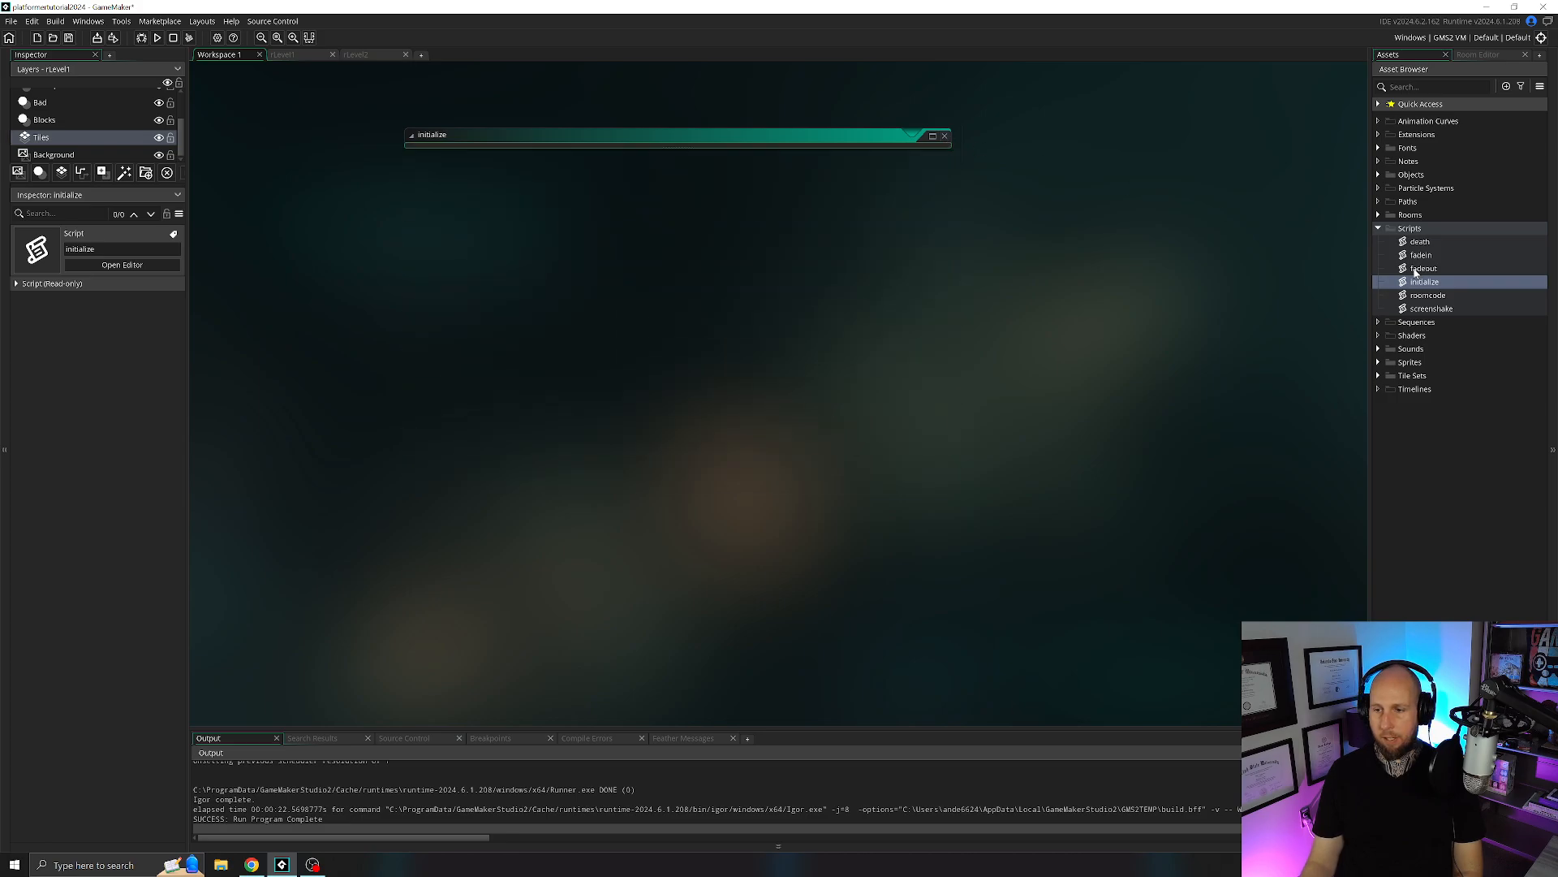
pyautogui.doubleClick(1427, 294)
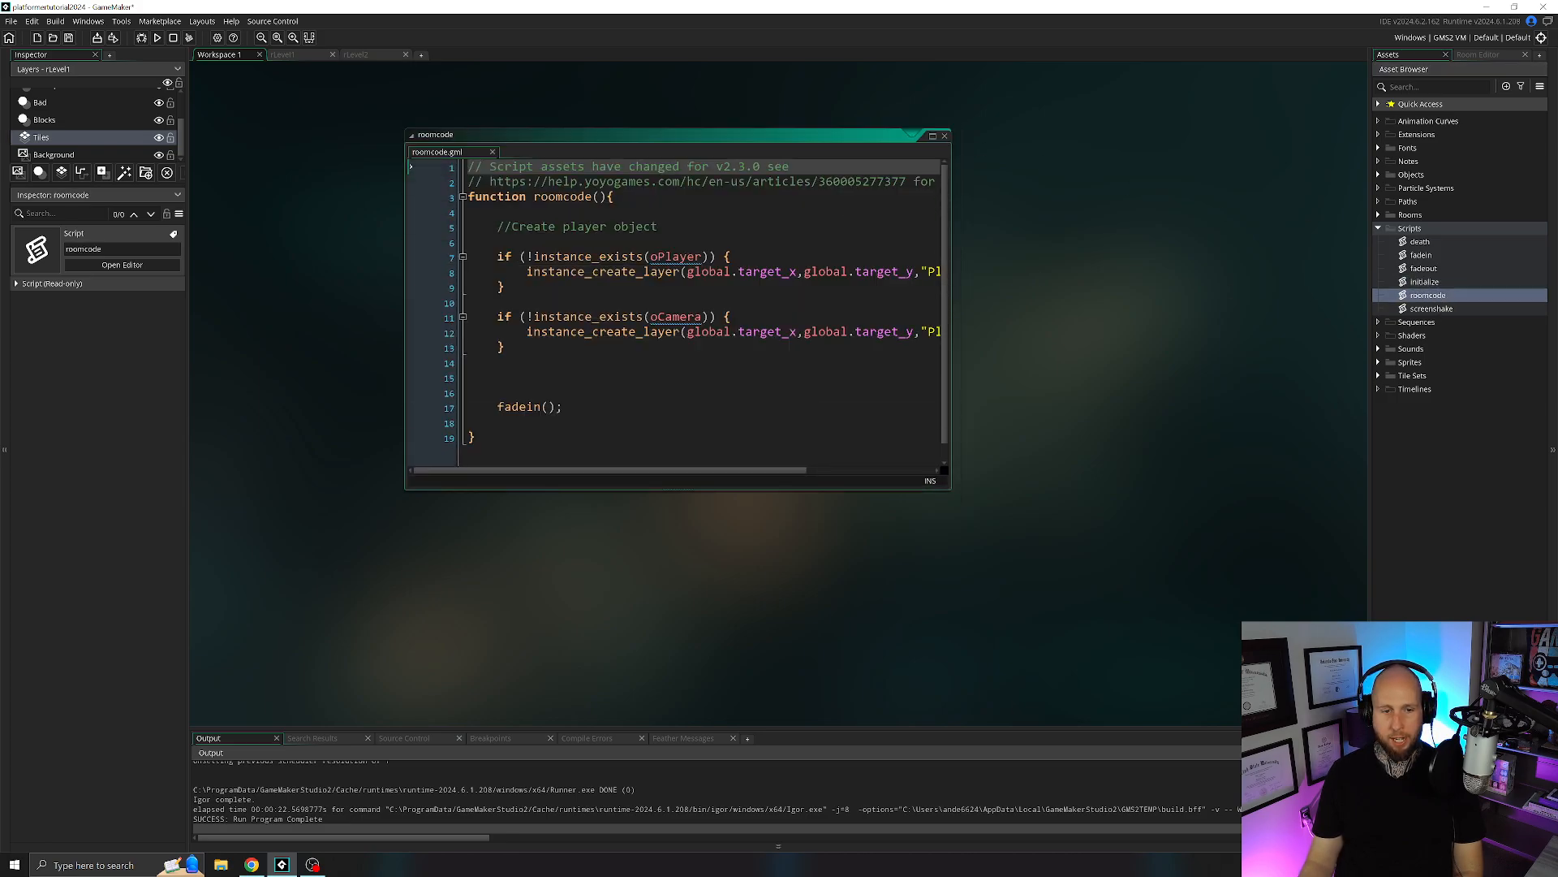
pyautogui.click(498, 377)
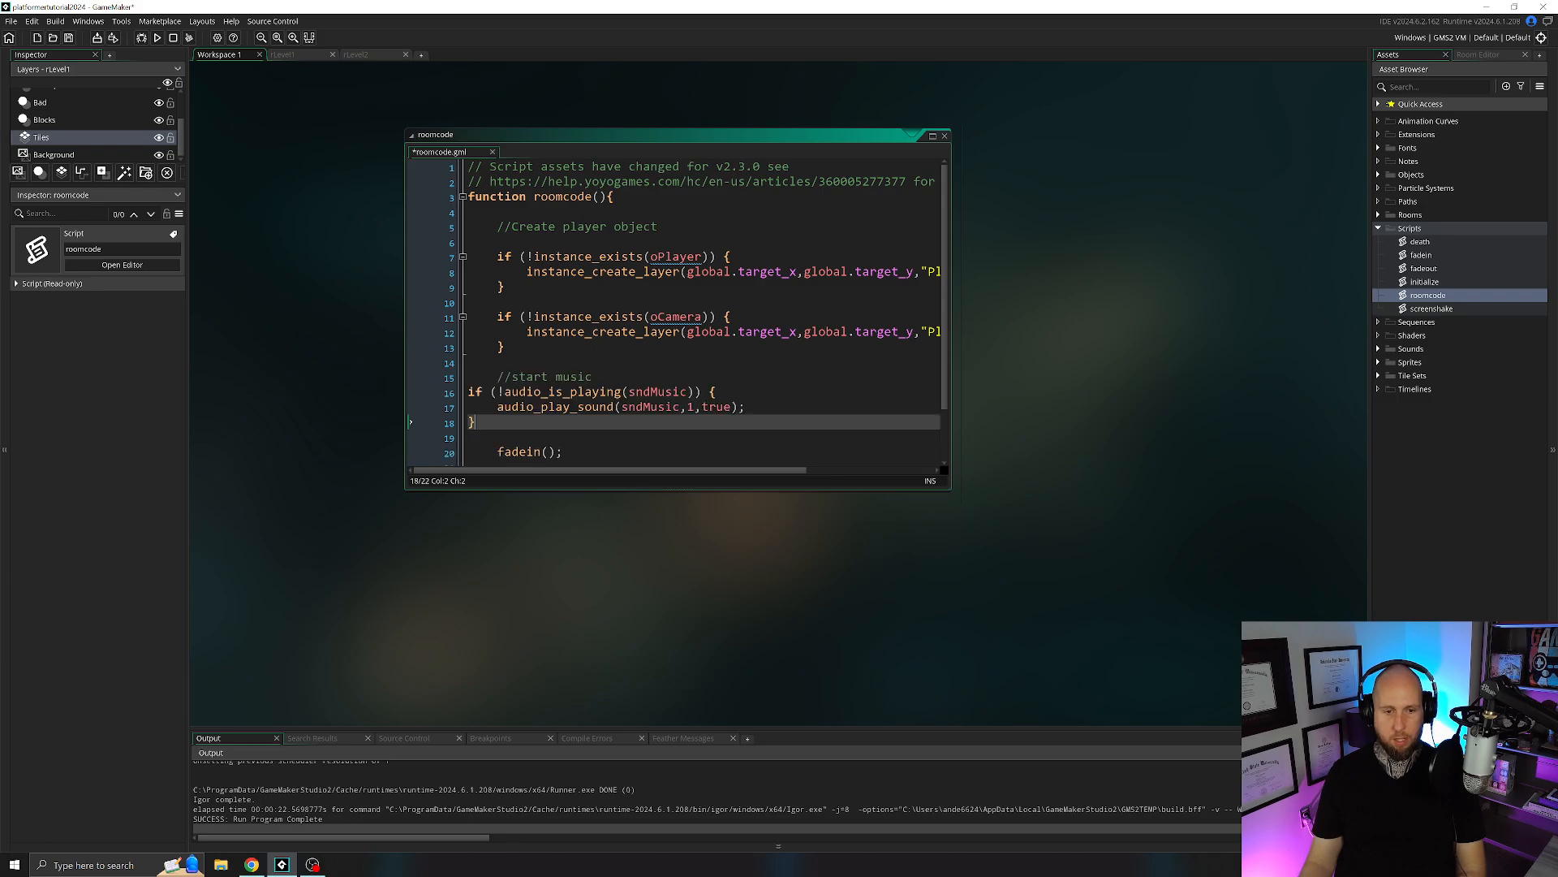
pyautogui.hotkey('ctrl', 'v')
# Indent the pasted music condition block one level to match the roomcode function body, and run the game.
pyautogui.click(471, 396)
pyautogui.press('Tab')
pyautogui.press('Down')
pyautogui.press('Tab')
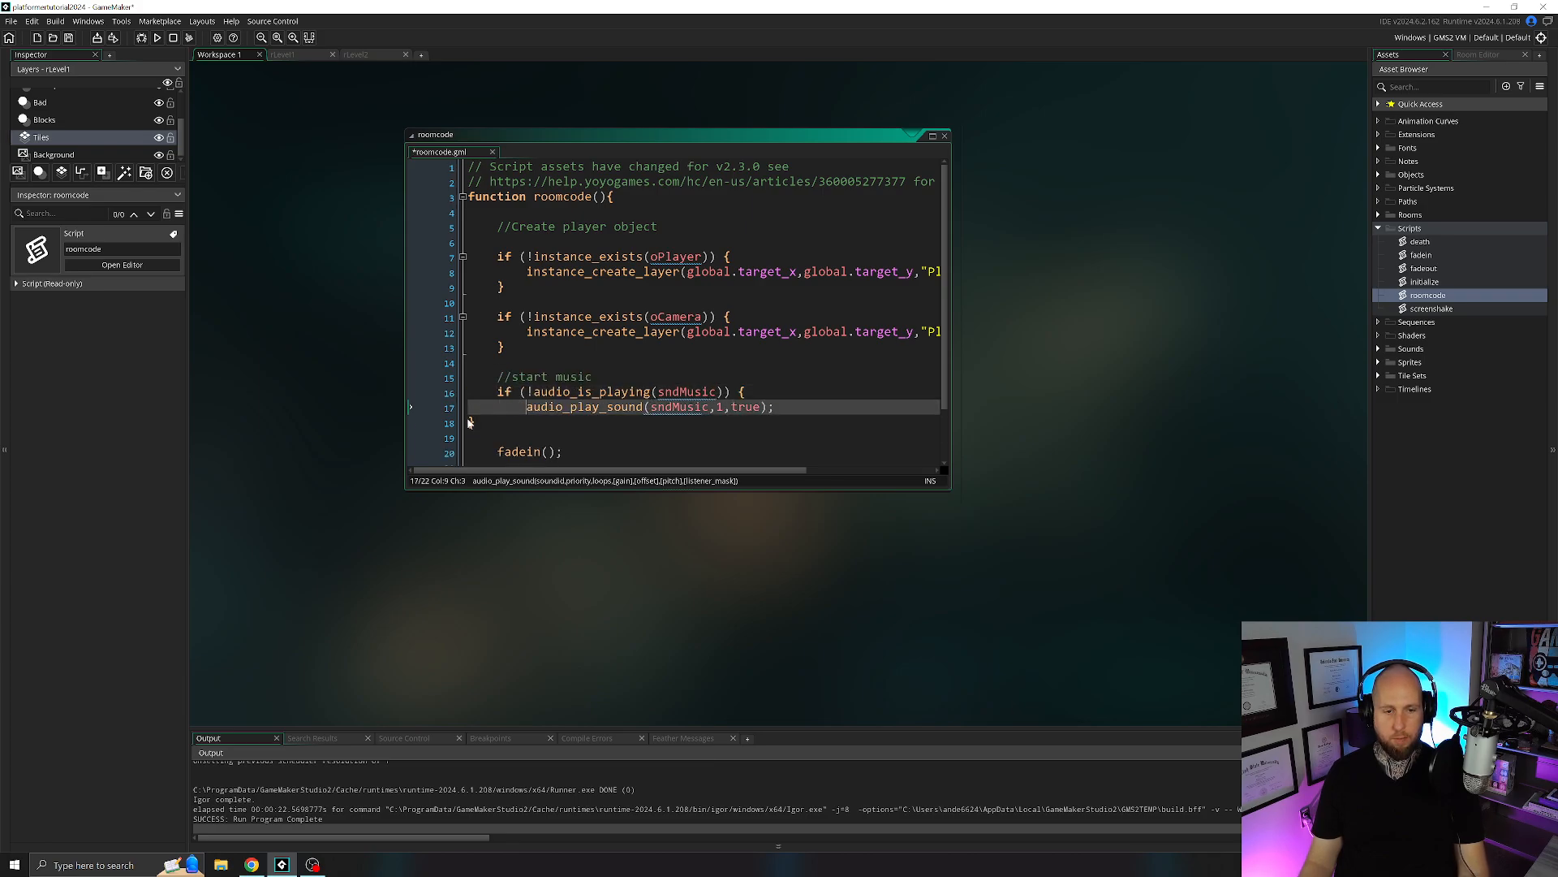
pyautogui.press('Down')
pyautogui.press('Left')
pyautogui.press('Tab')
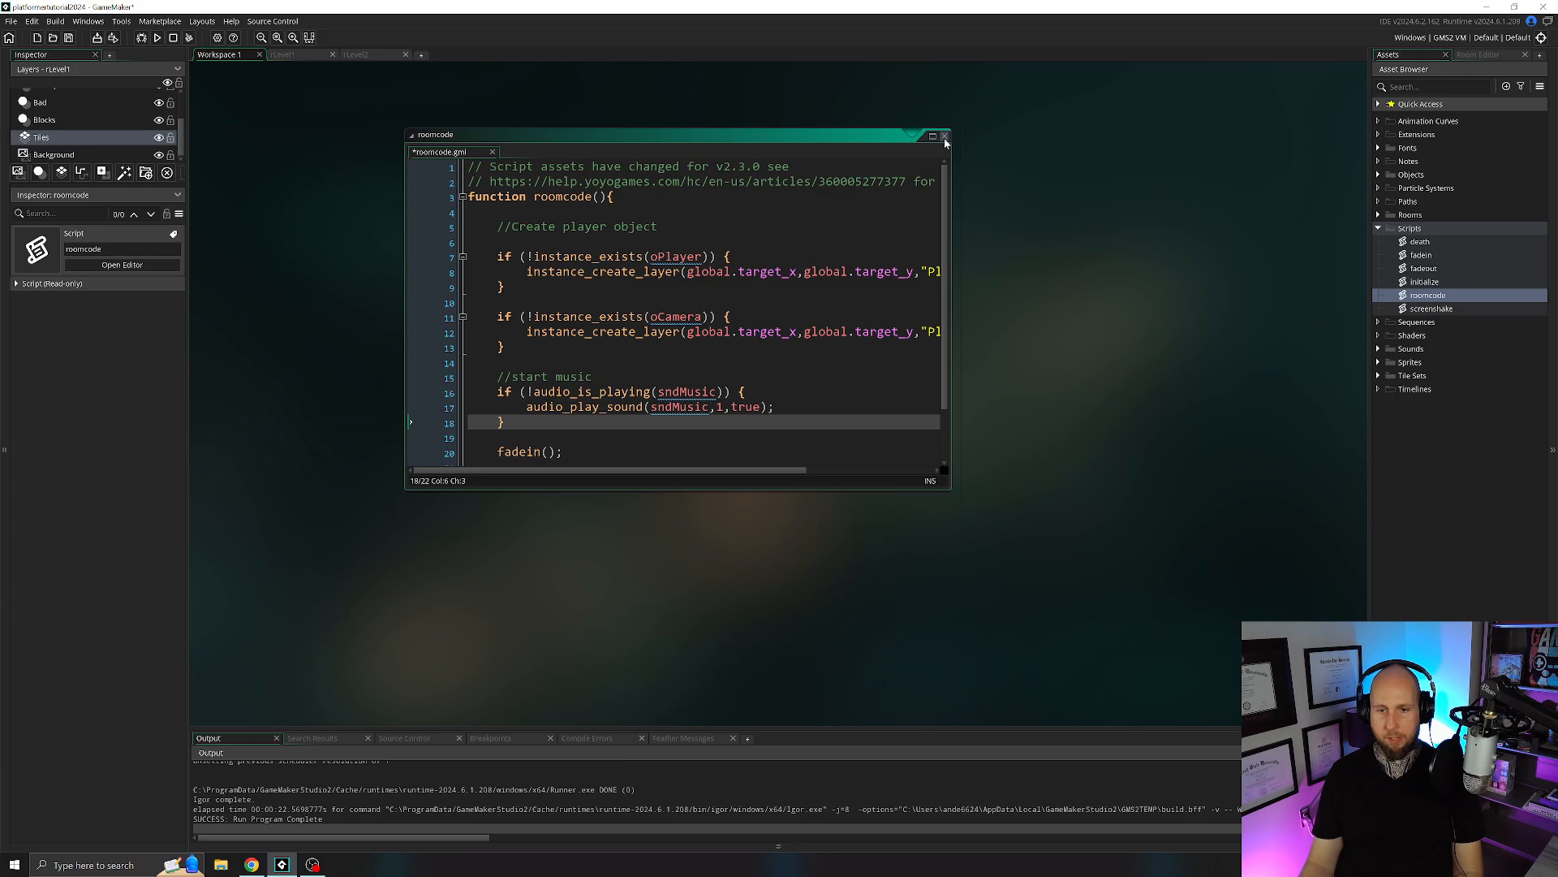
pyautogui.click(945, 136)
pyautogui.click(158, 39)
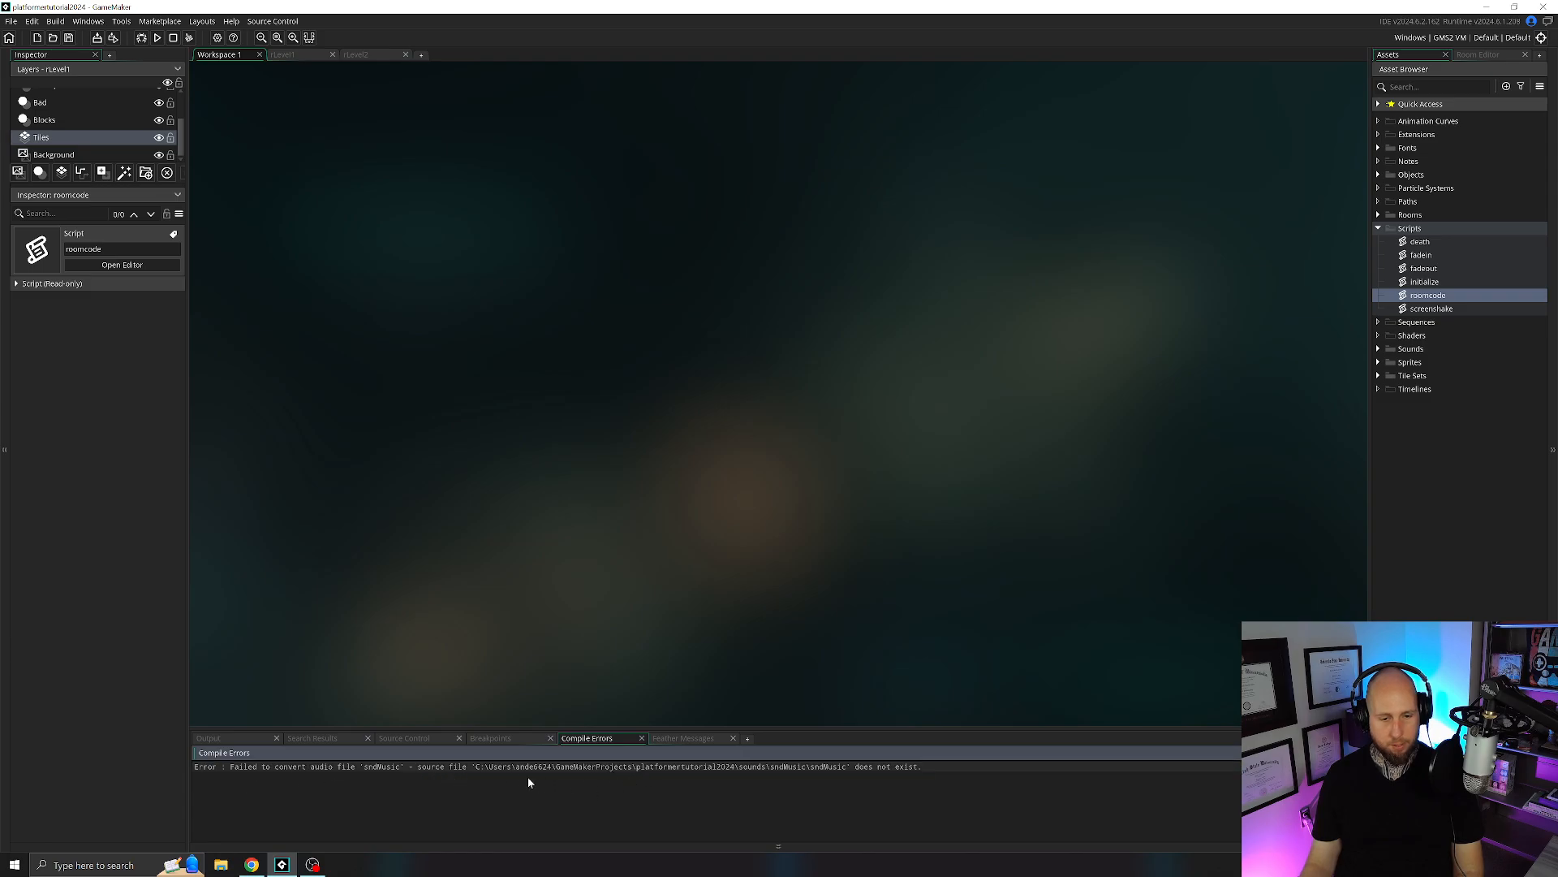
# Reload the audio file sndMusic.mp3 into the sndMusic sound asset and close its editor.
pyautogui.click(1379, 350)
pyautogui.doubleClick(1426, 416)
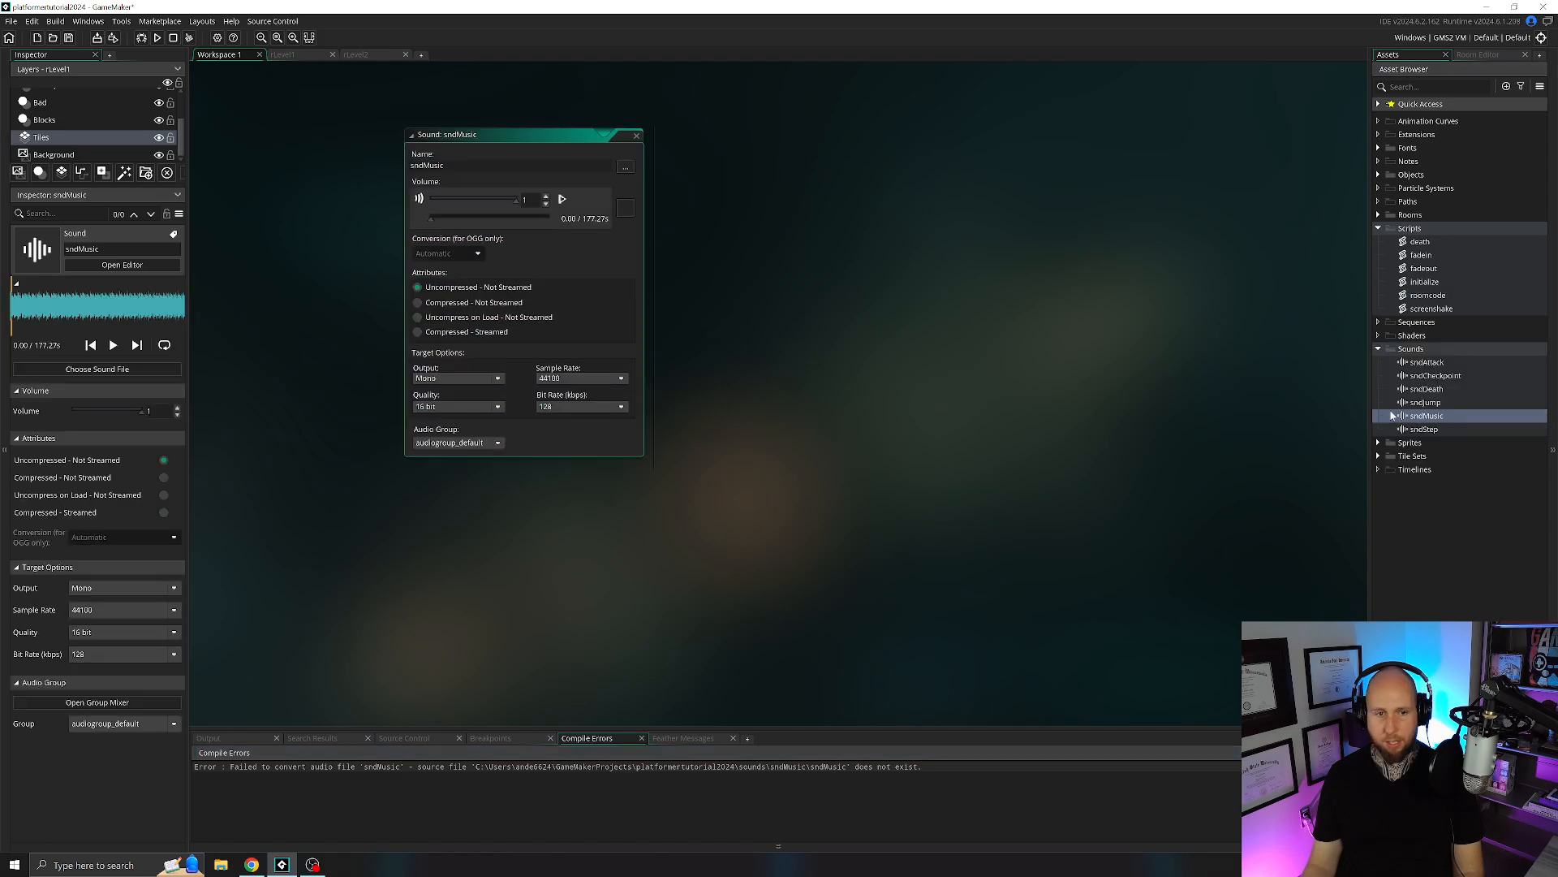
pyautogui.click(625, 168)
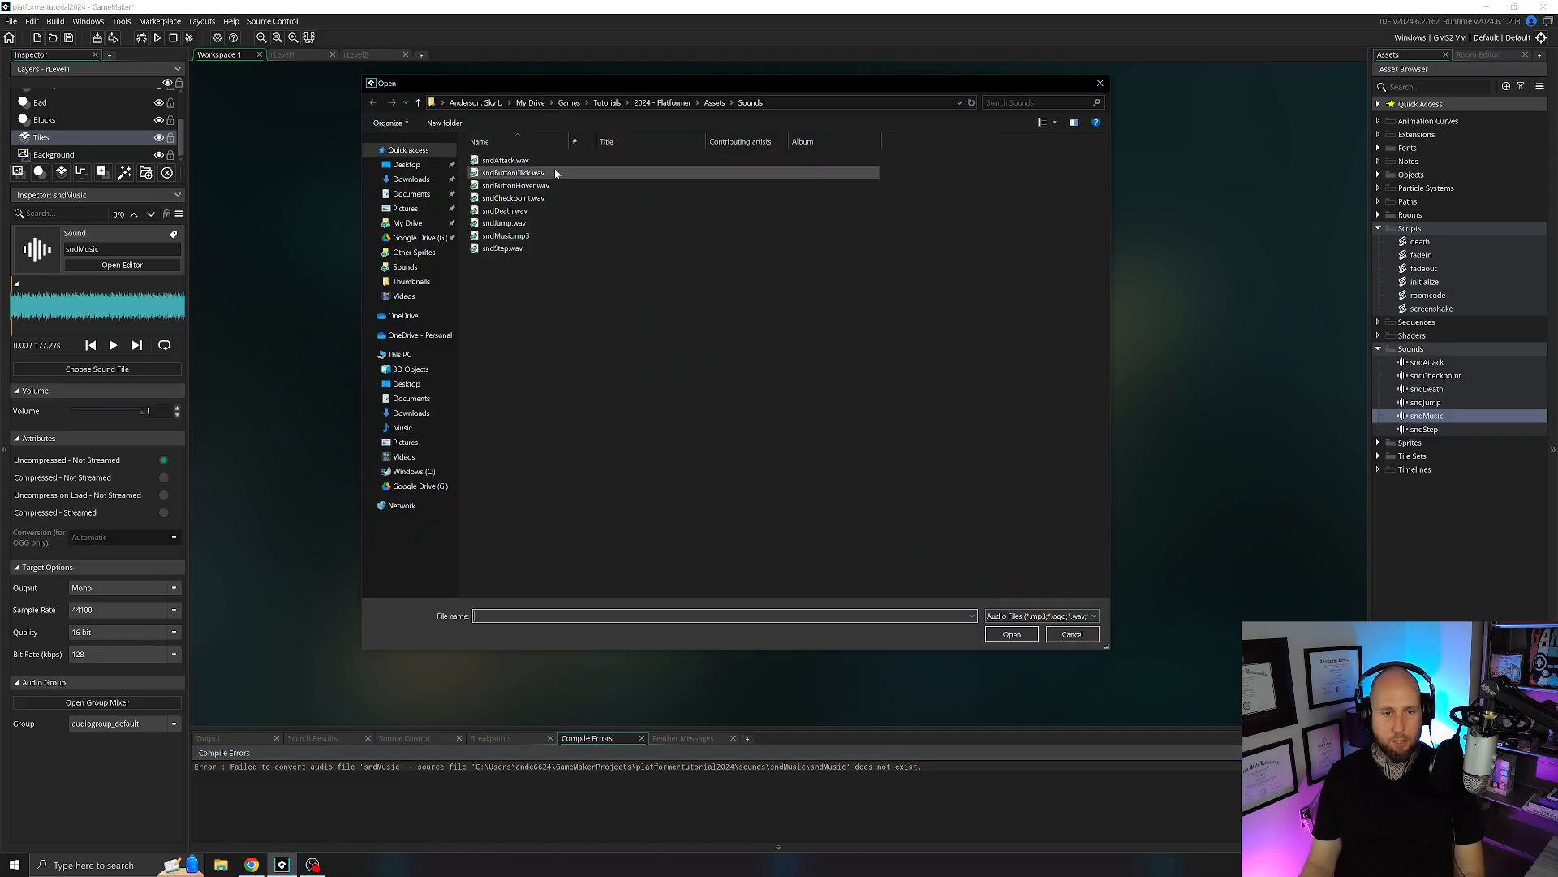
pyautogui.doubleClick(505, 235)
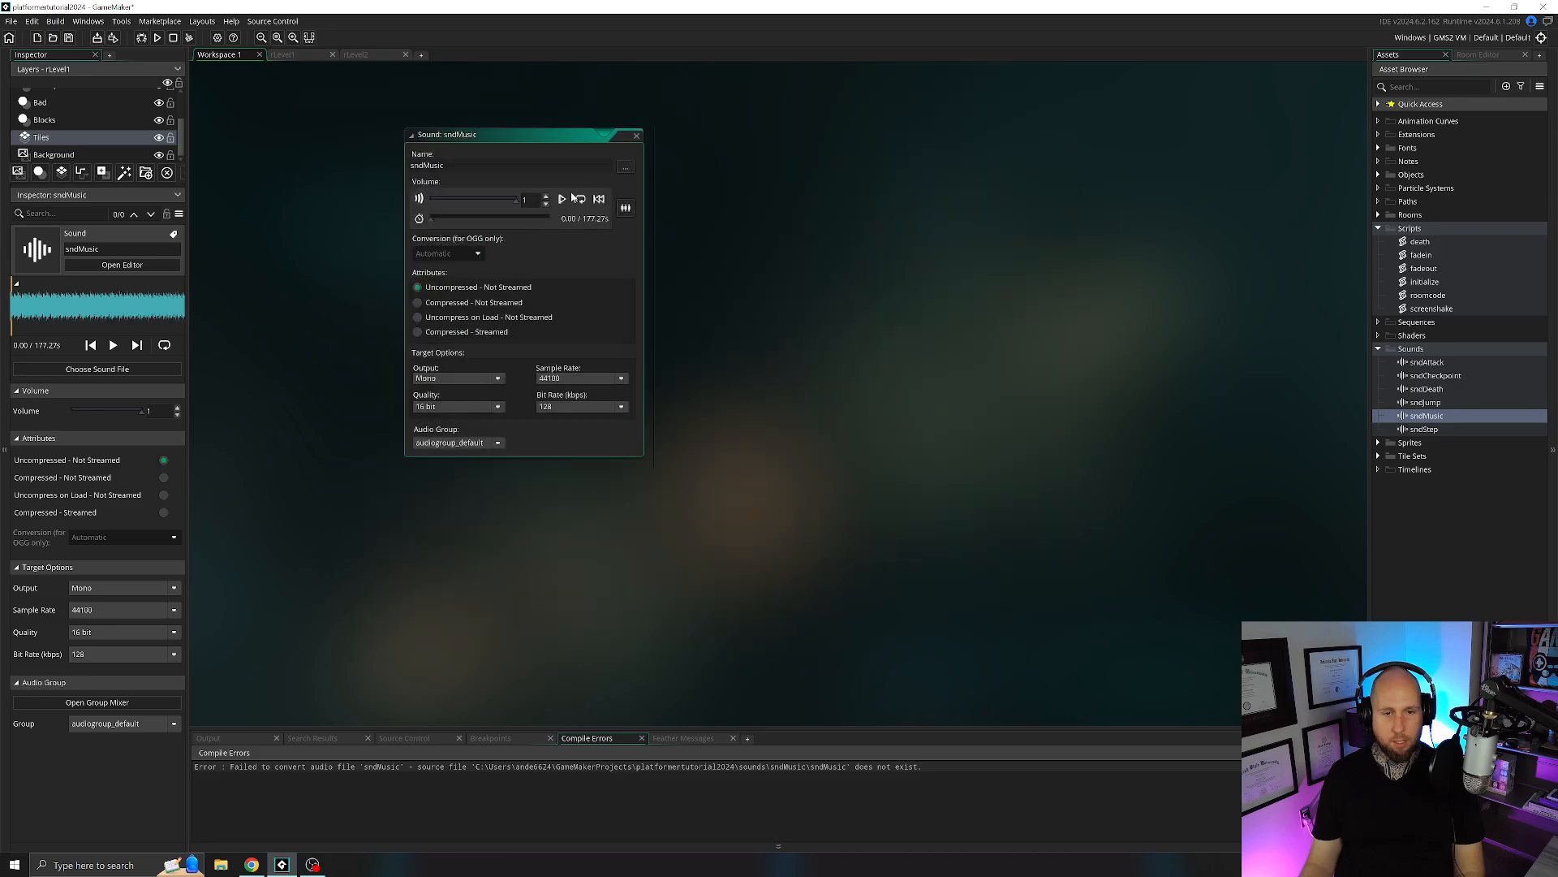
pyautogui.click(635, 138)
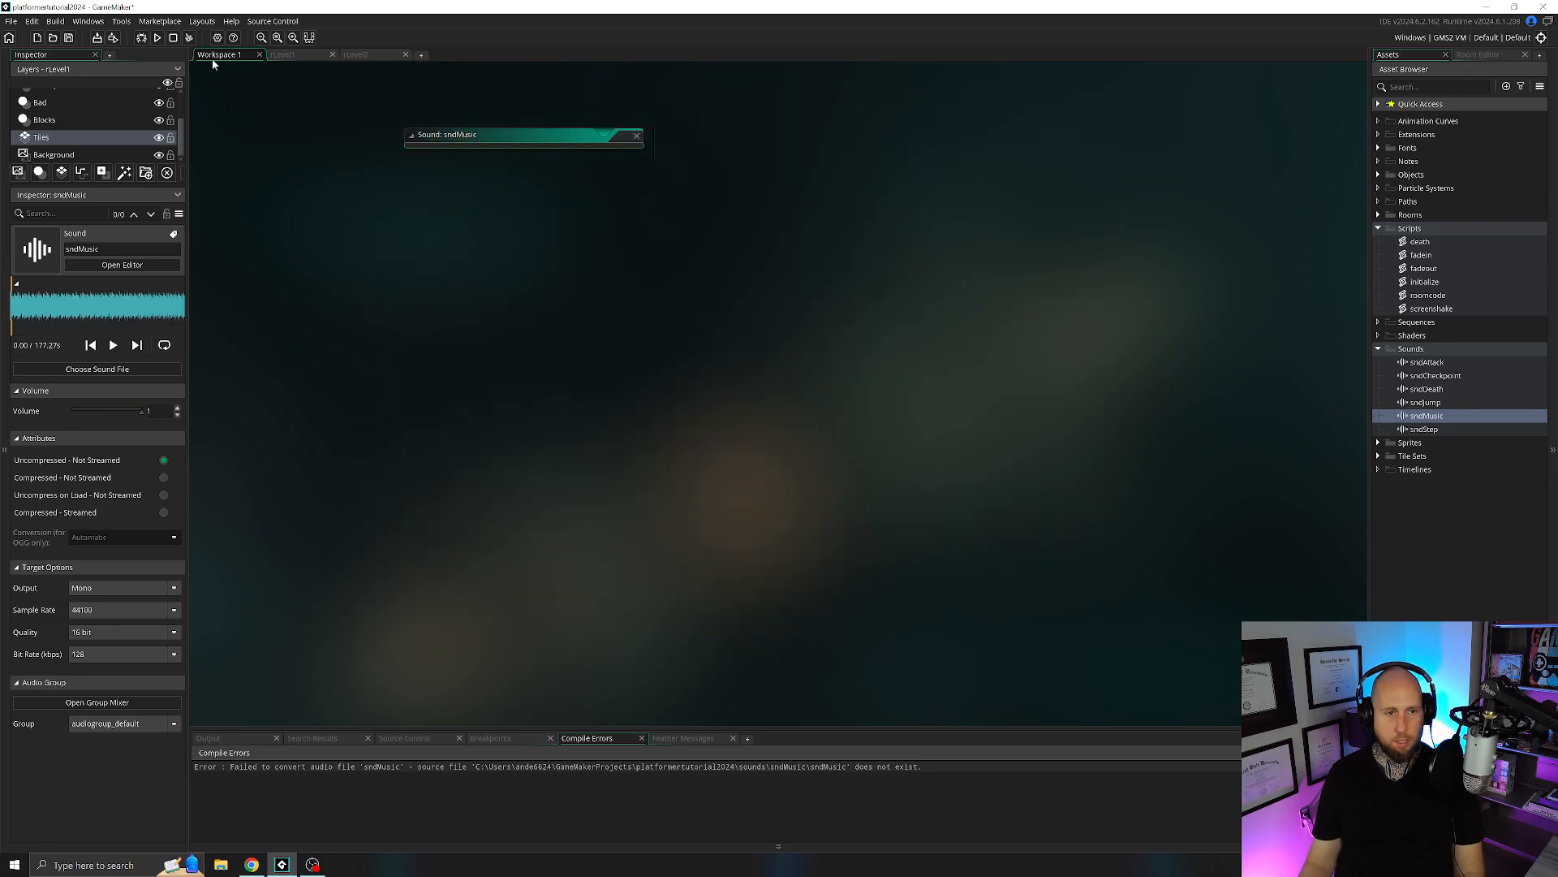
# Run the game, move and jump the player through the level, restart the room to test the music, and close the game.
pyautogui.click(155, 38)
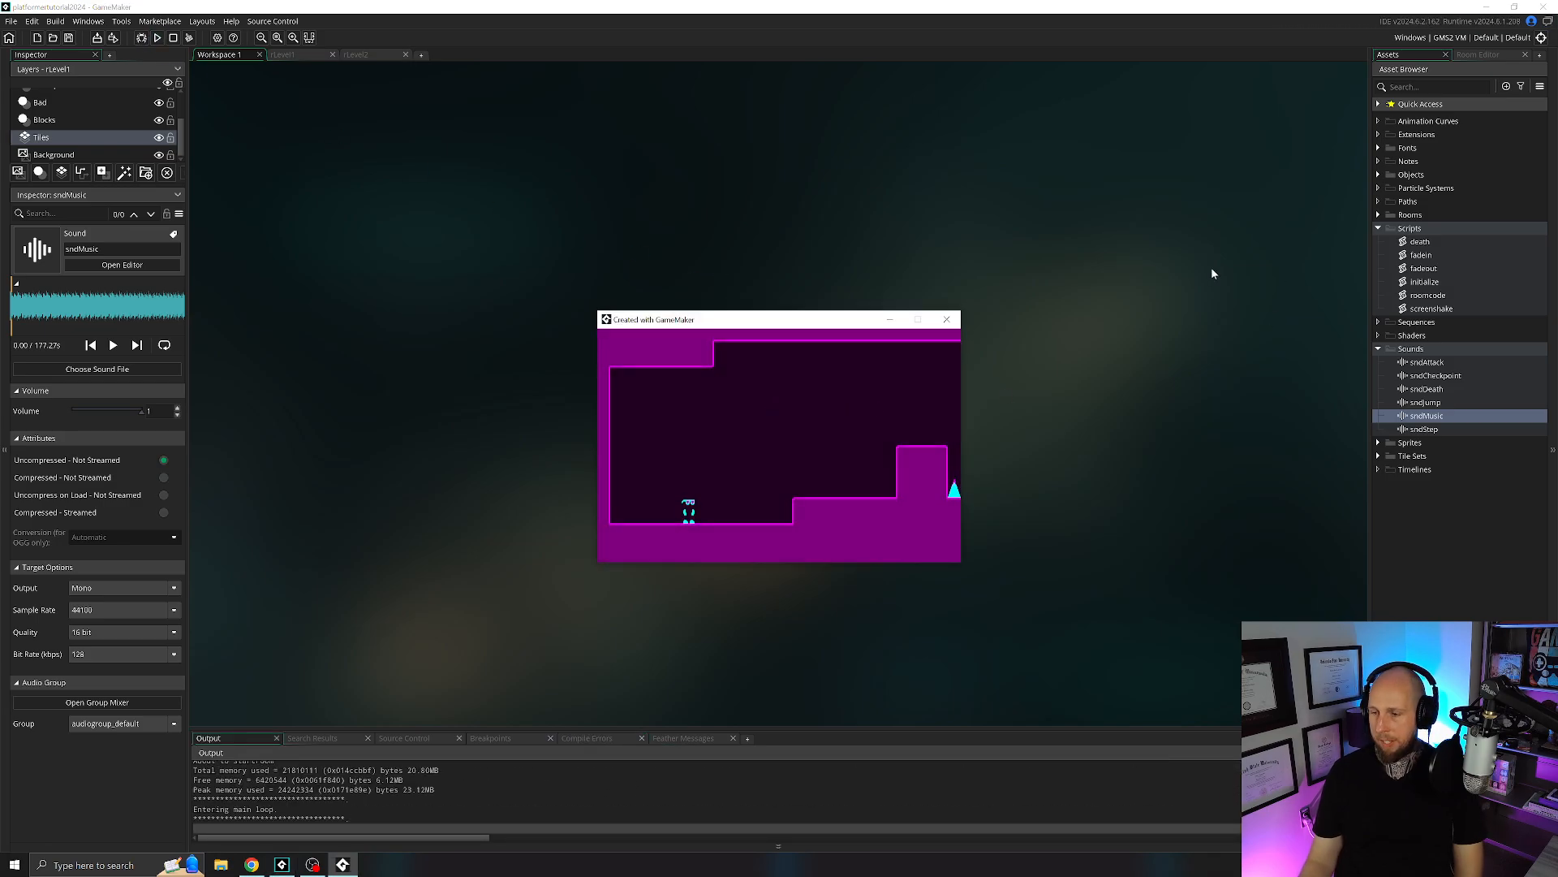
pyautogui.press('Right')
pyautogui.press('Right')
pyautogui.press('space')
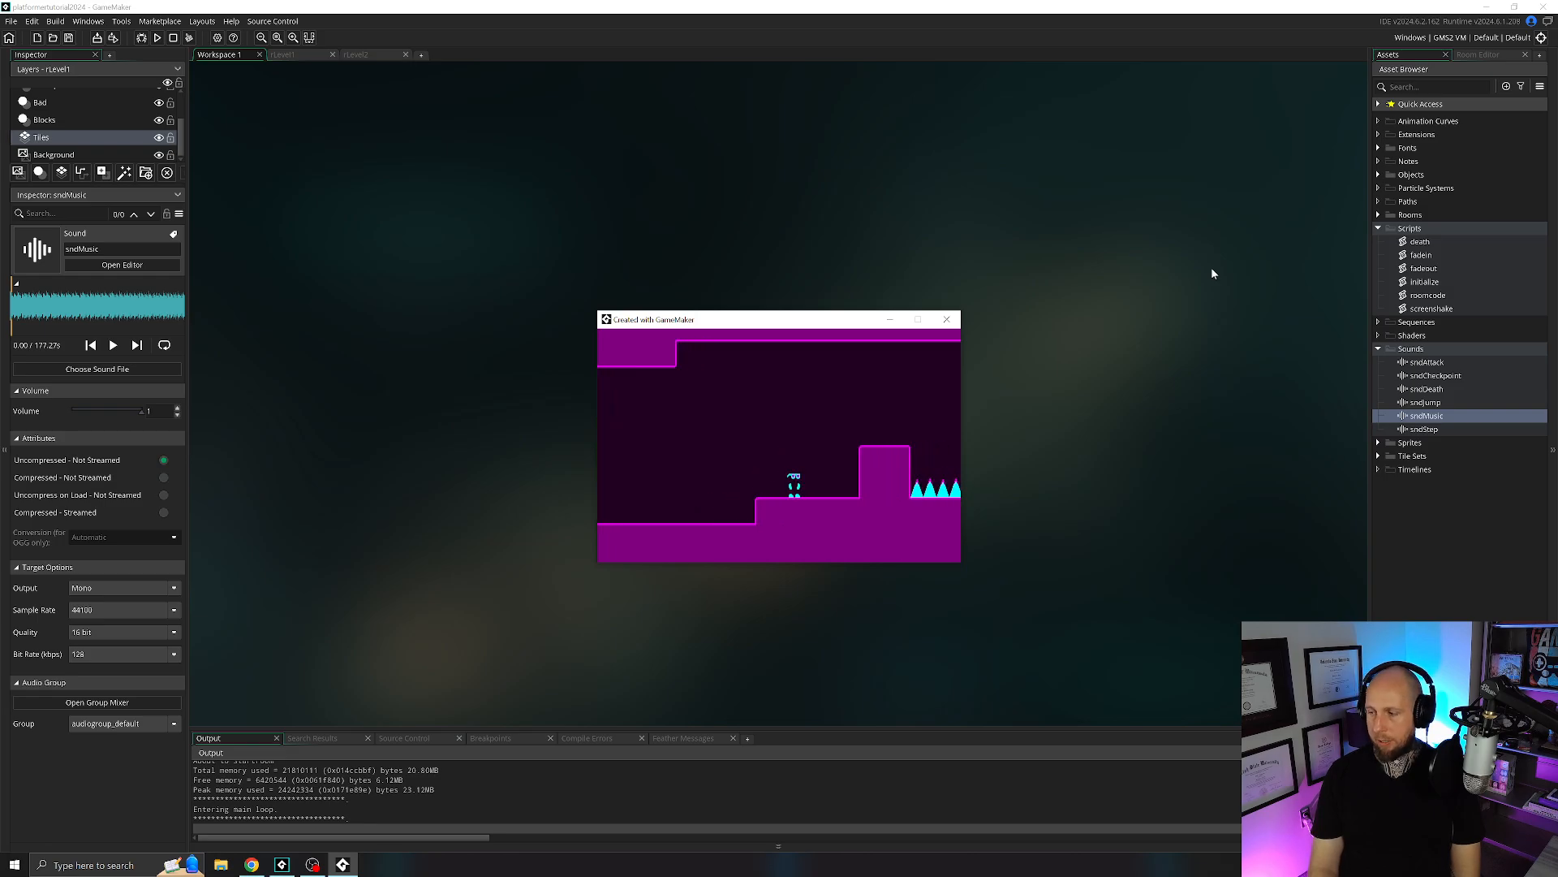
pyautogui.press('Right')
pyautogui.press('space')
pyautogui.press('r')
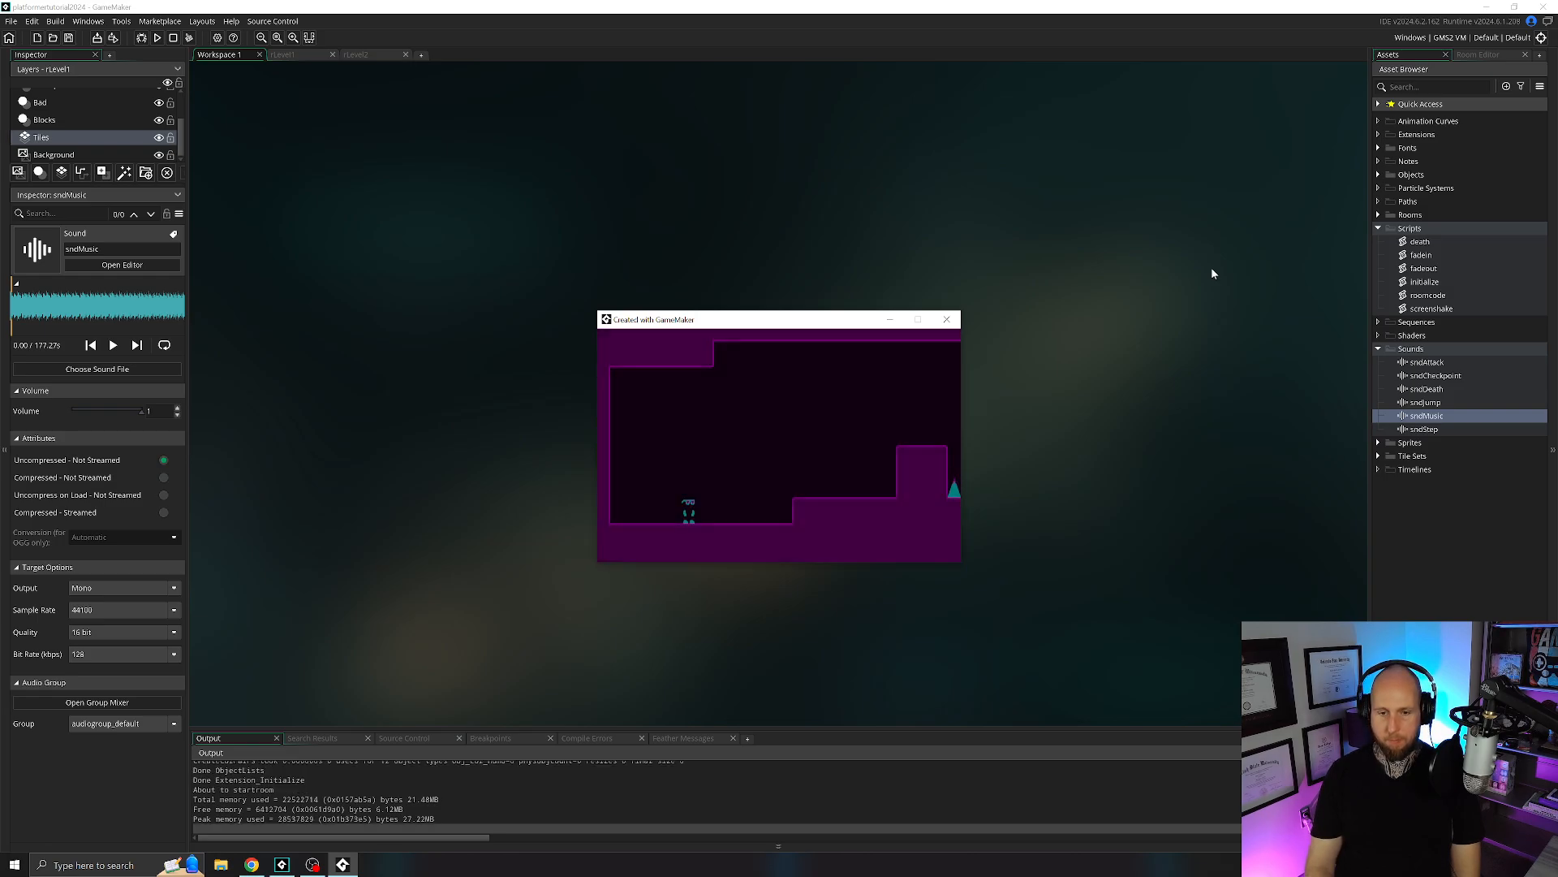
pyautogui.click(947, 321)
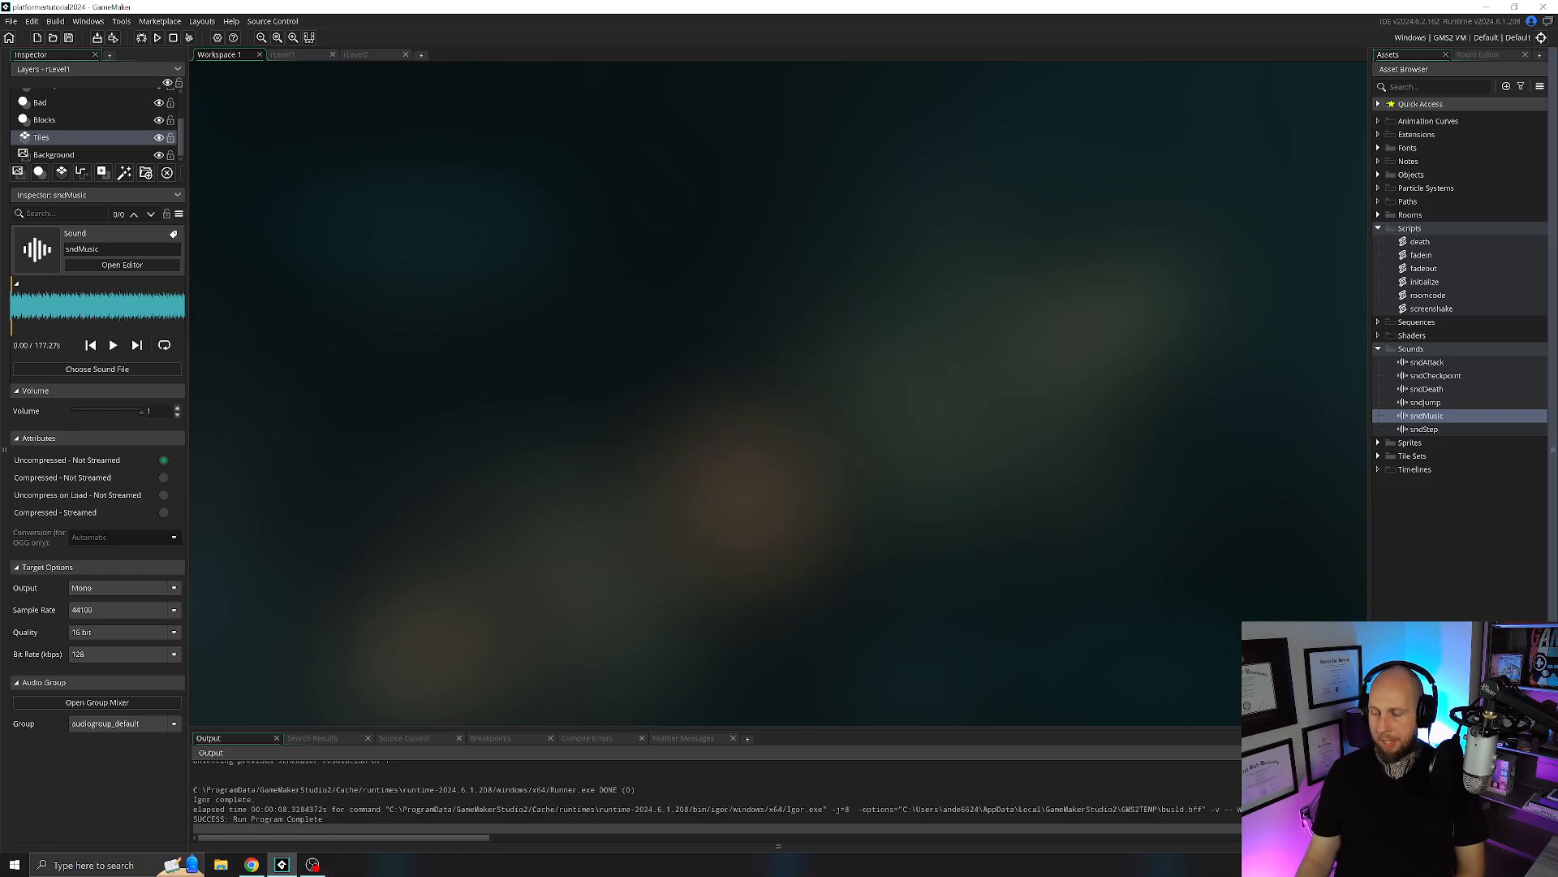
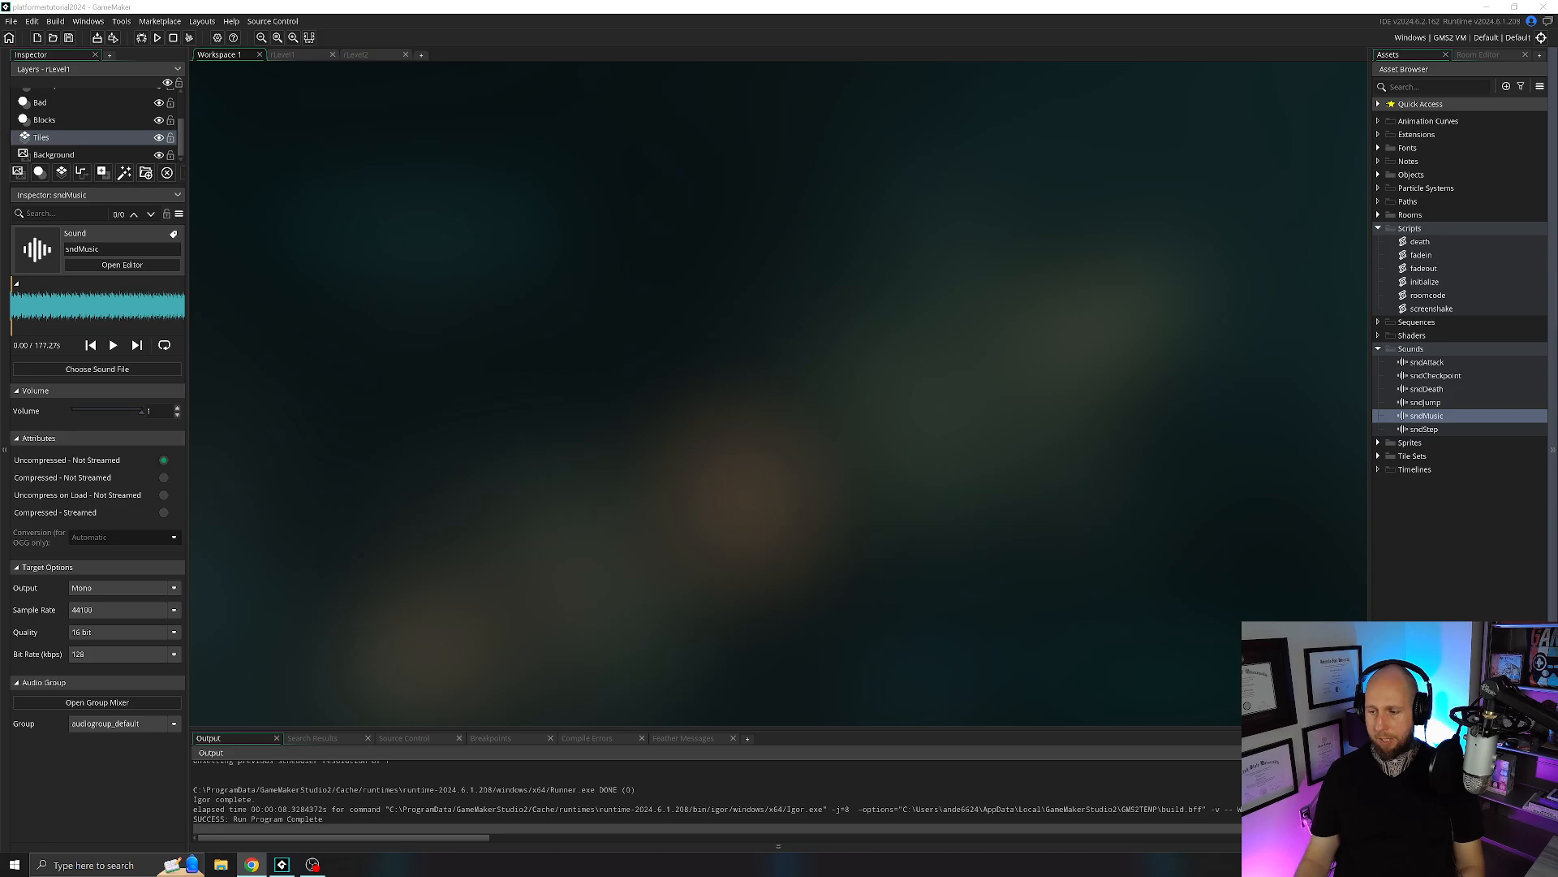
# Open the Step event of the oPlayer object and collapse its Attack region.
pyautogui.click(1378, 228)
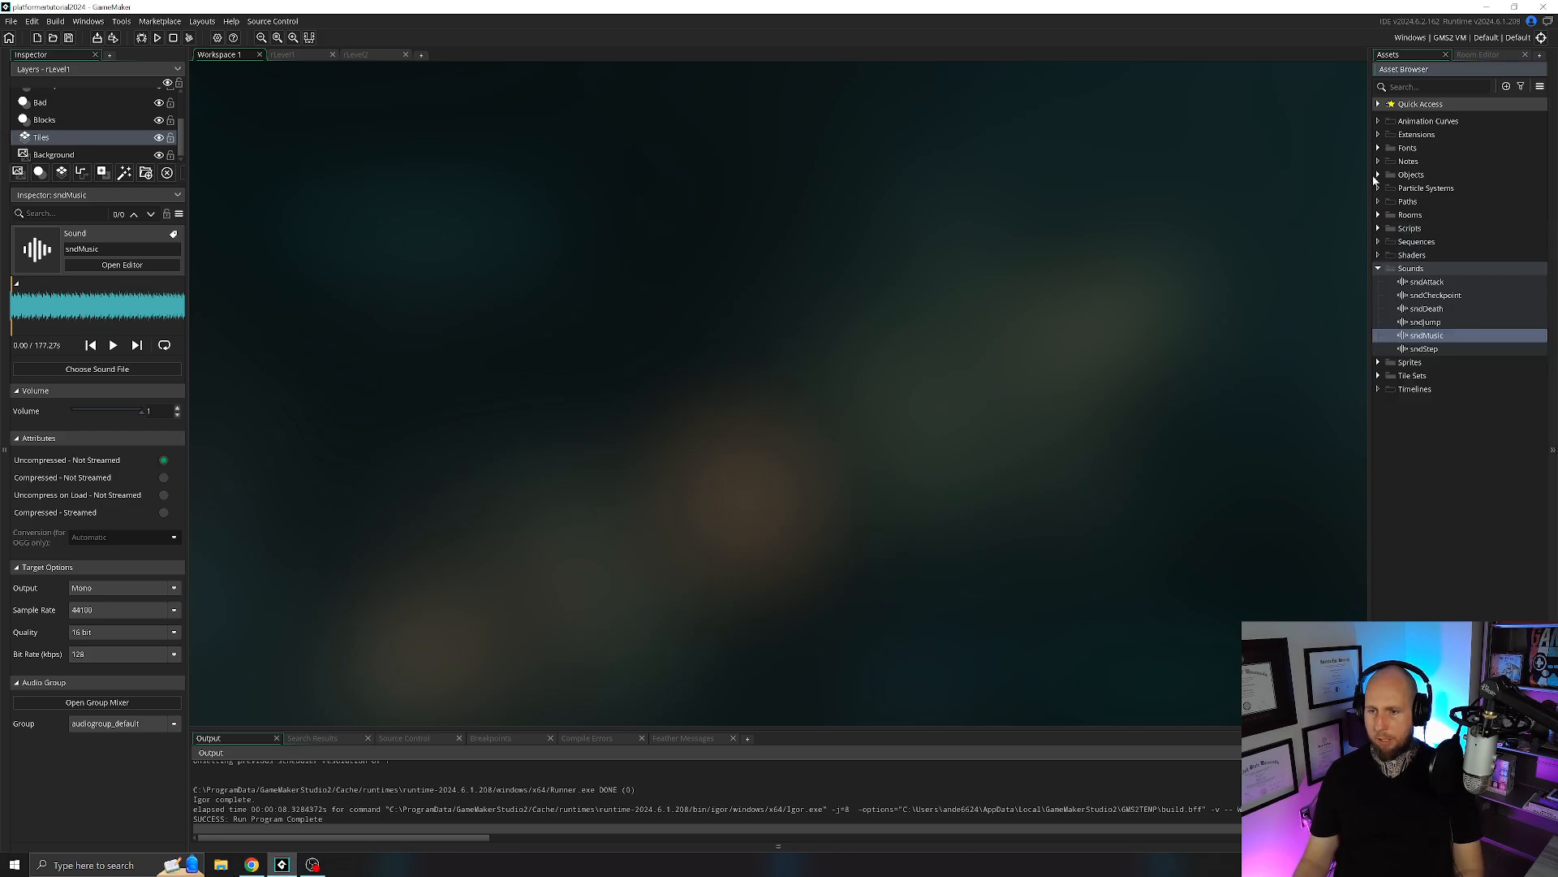
pyautogui.click(1377, 175)
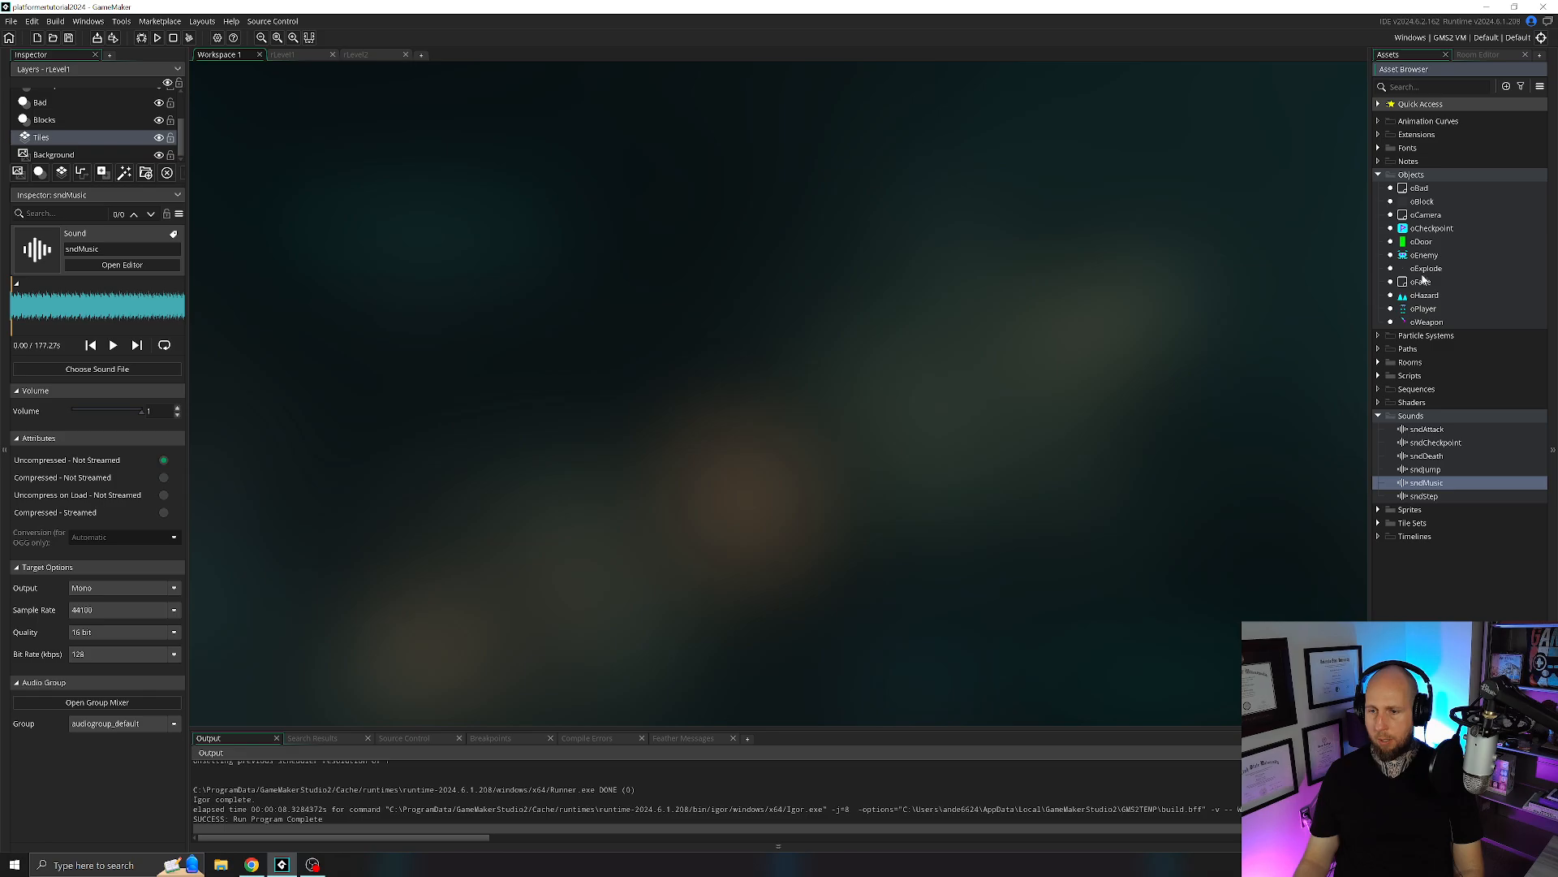
pyautogui.doubleClick(1422, 313)
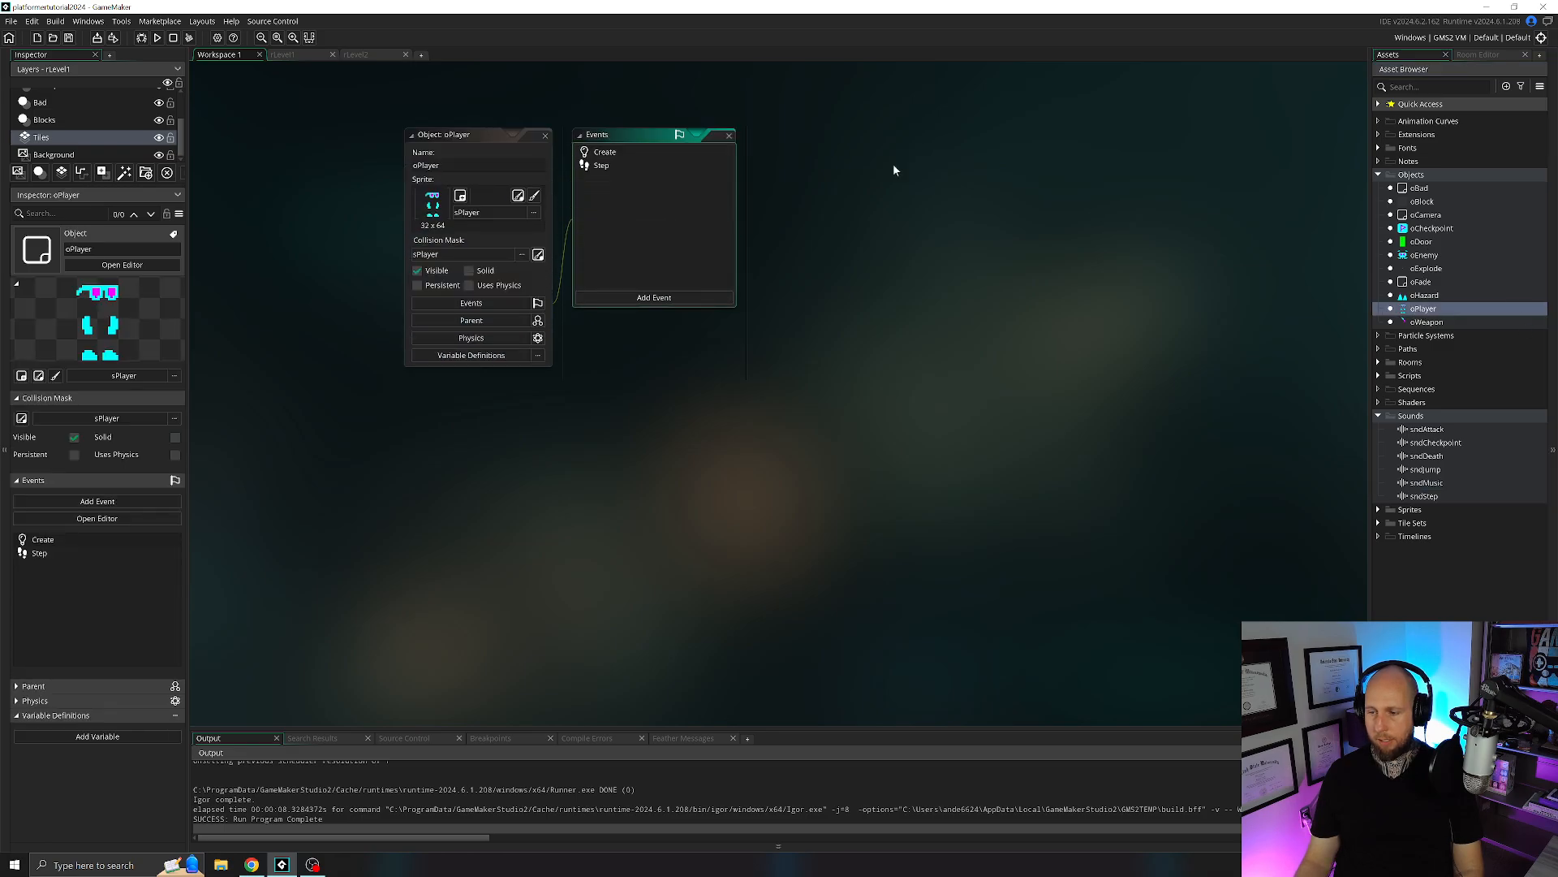
pyautogui.doubleClick(619, 165)
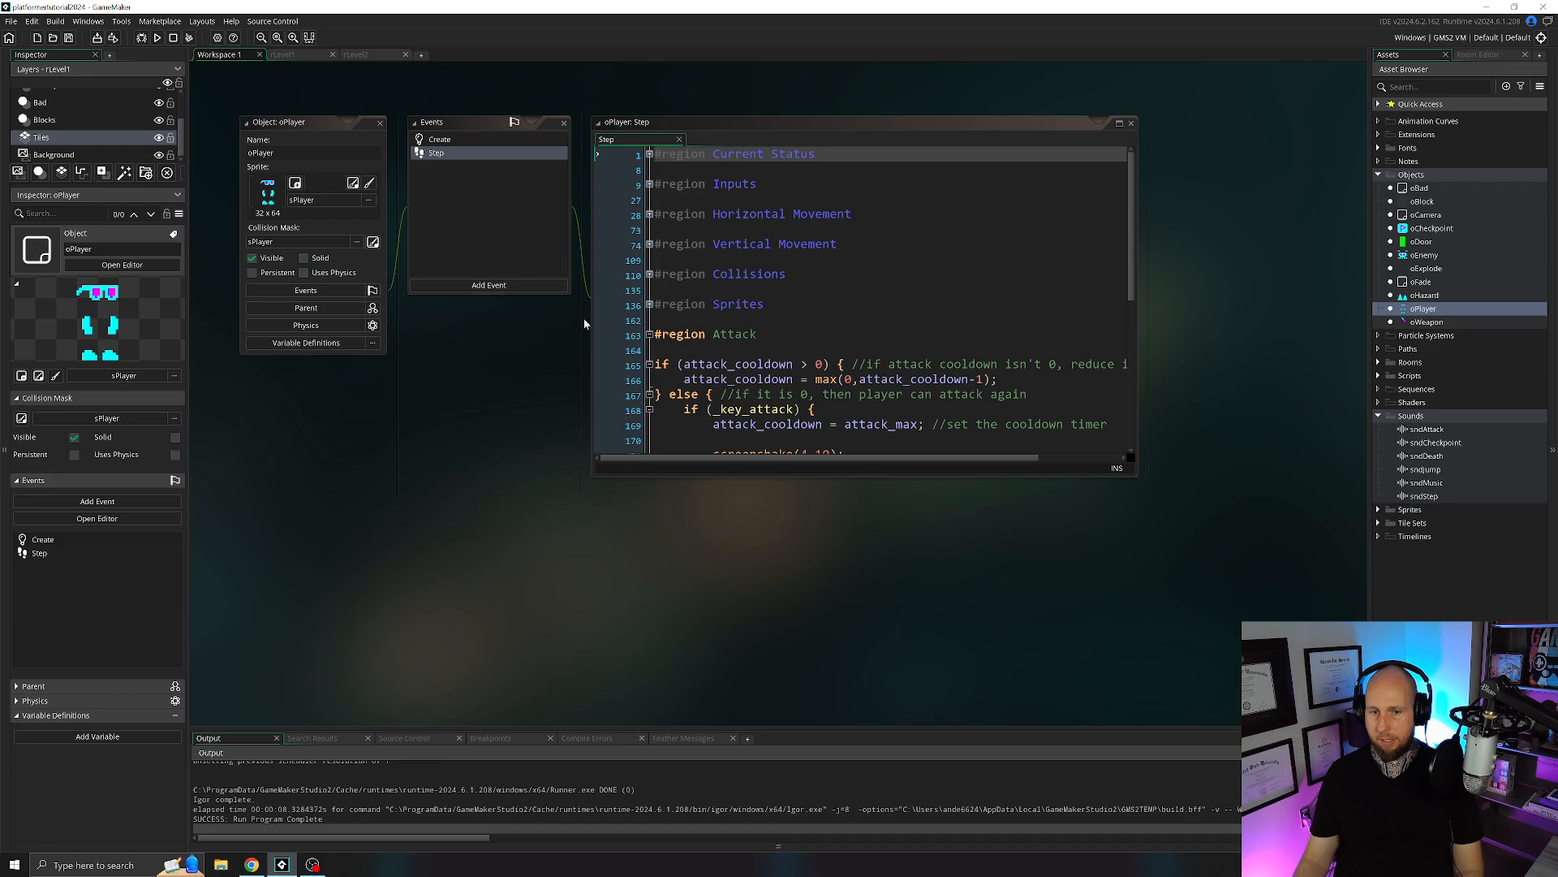
pyautogui.click(649, 334)
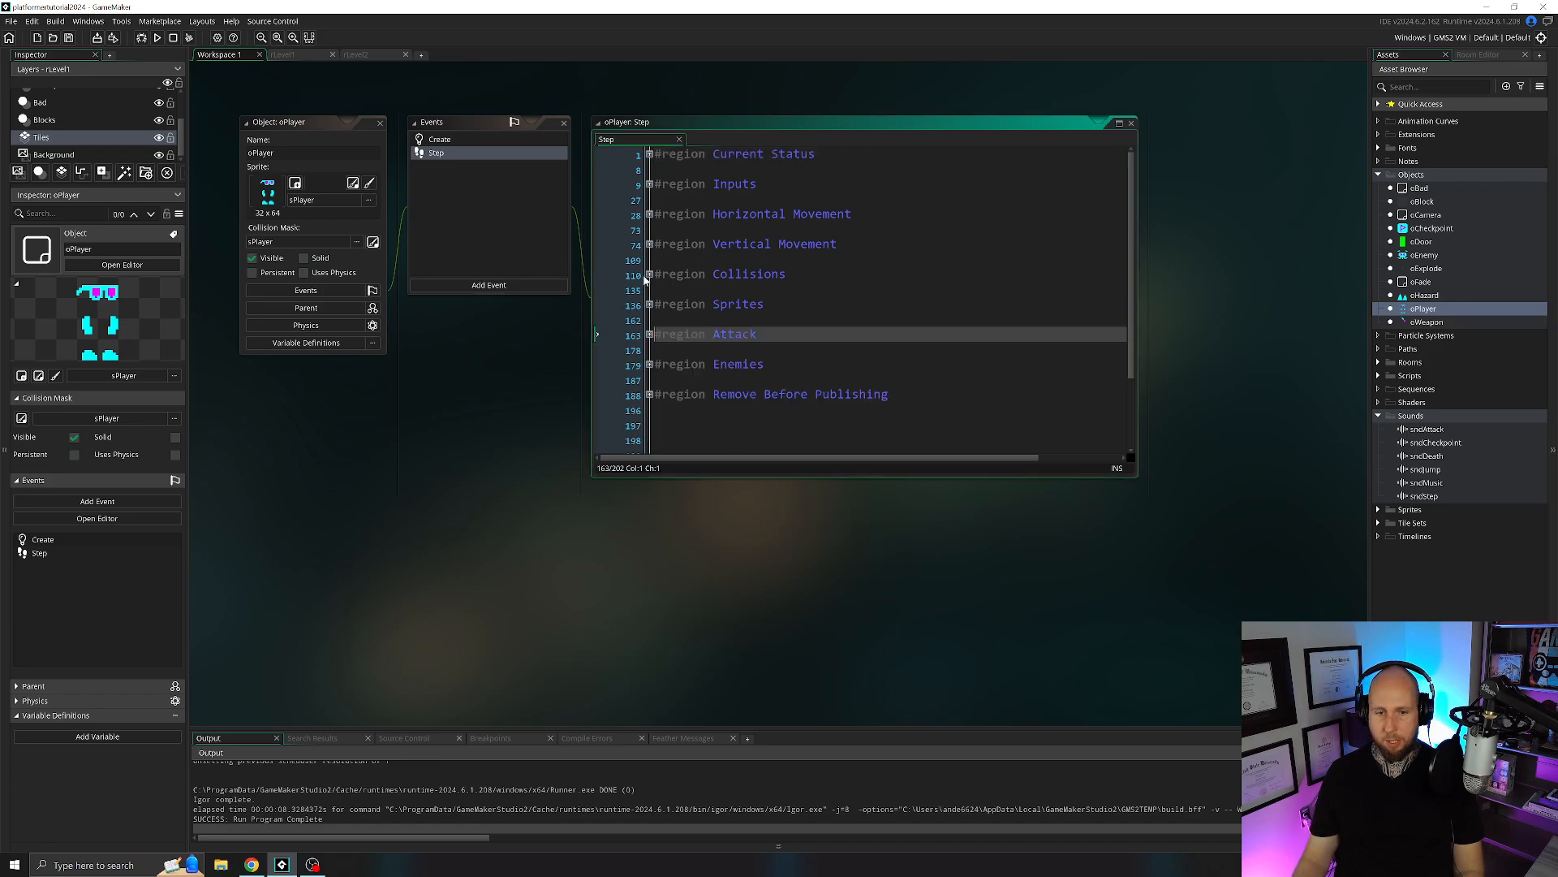
# Expand the Vertical Movement region and add blank lines after "vsp = jumpheight;" in the Ground Jump block.
pyautogui.click(649, 244)
pyautogui.scroll(-5, 652, 248)
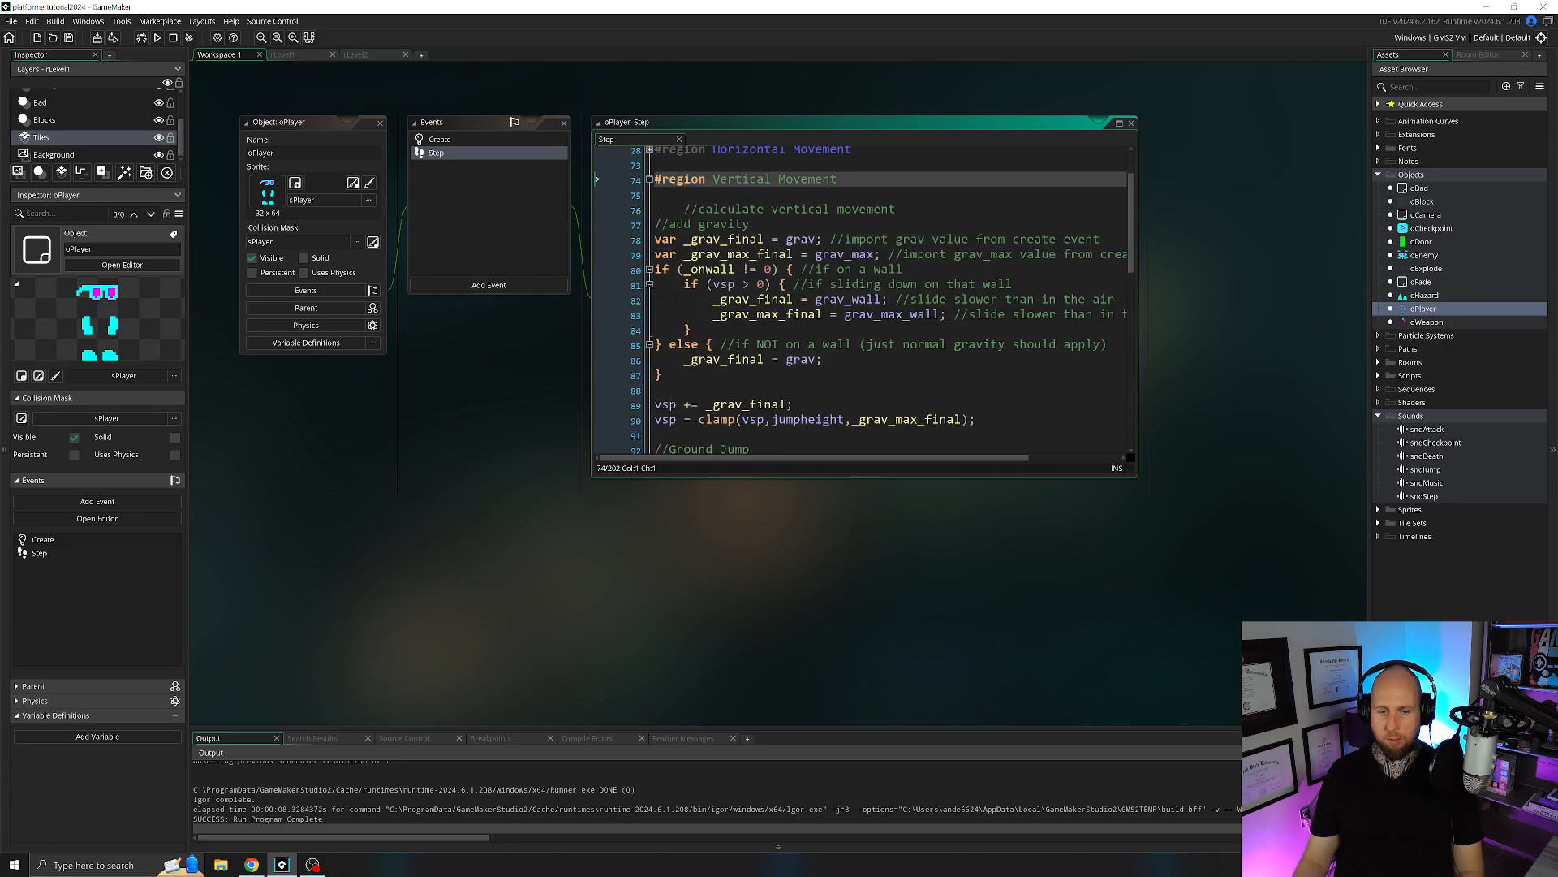
pyautogui.scroll(-2, 812, 300)
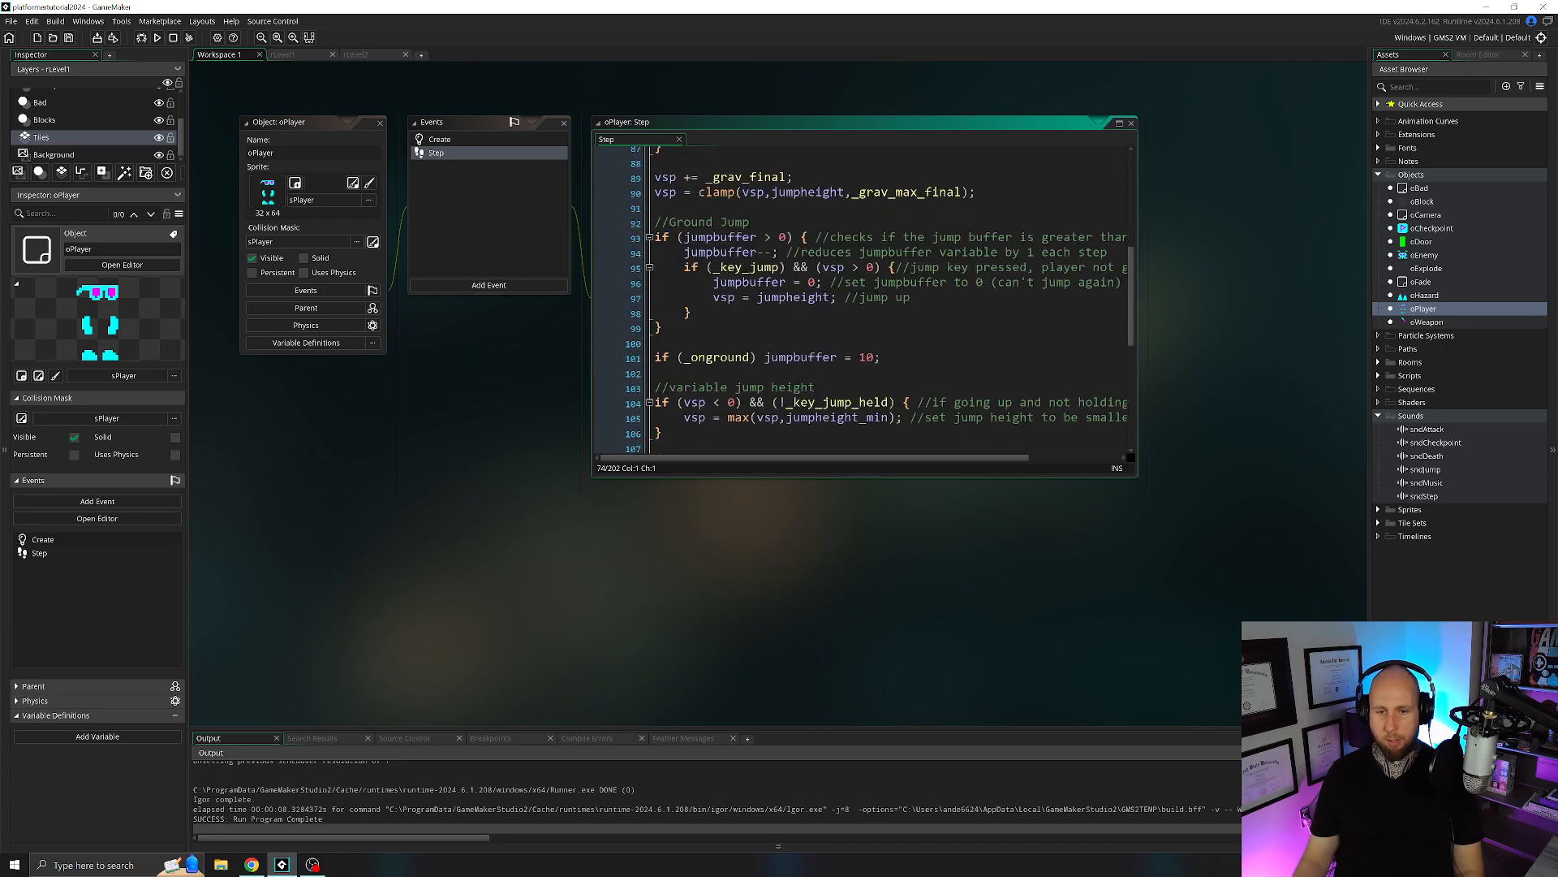
pyautogui.click(884, 297)
pyautogui.press('Return')
pyautogui.press('Return')
pyautogui.press('Return')
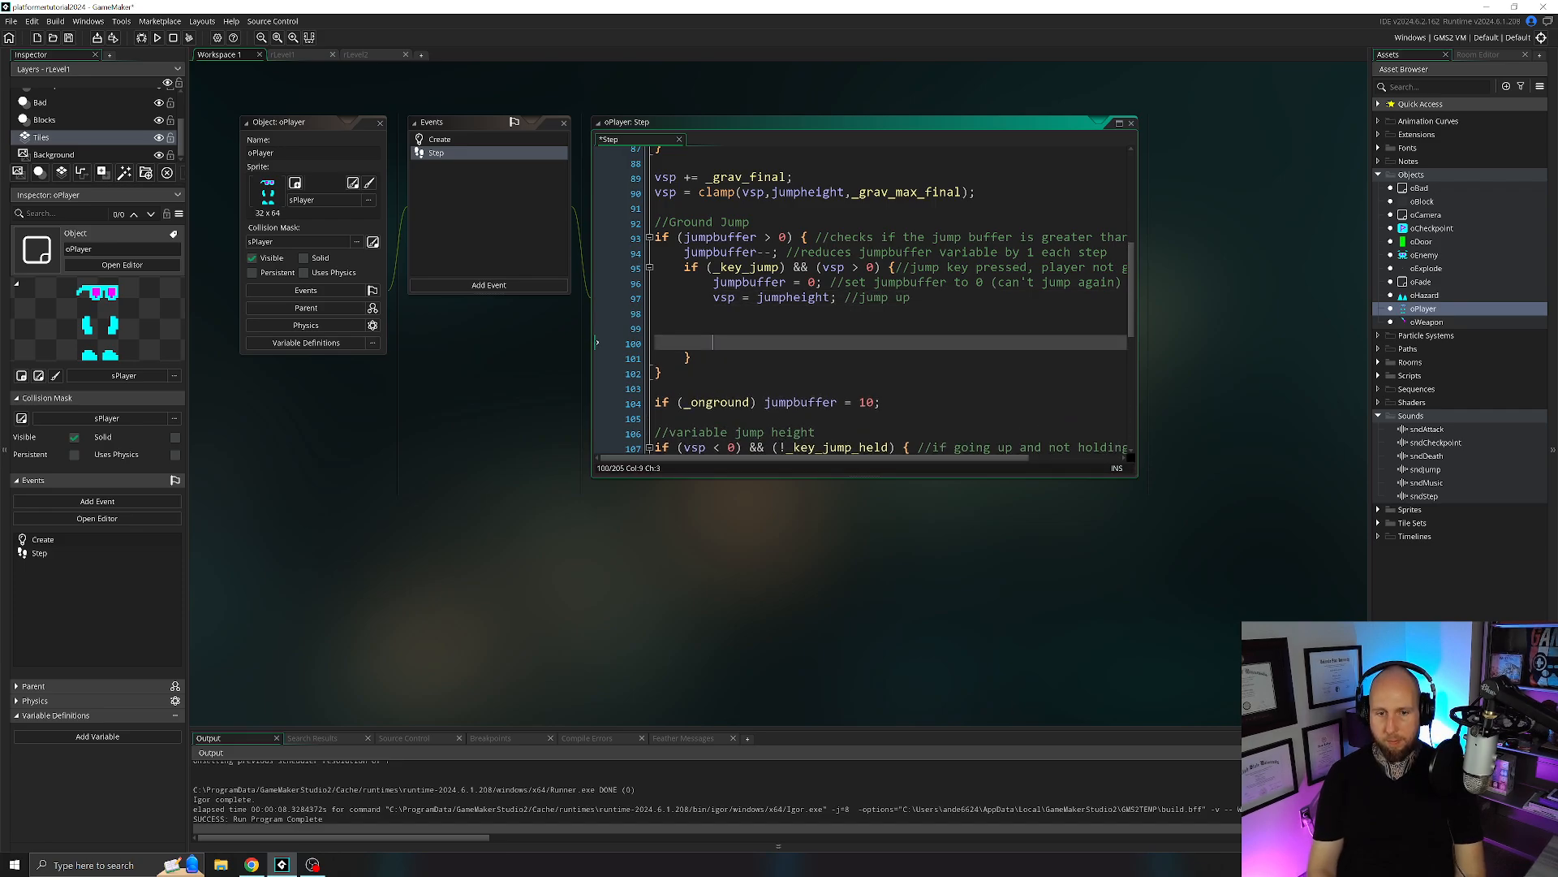
pyautogui.press('Up')
pyautogui.write('if ')
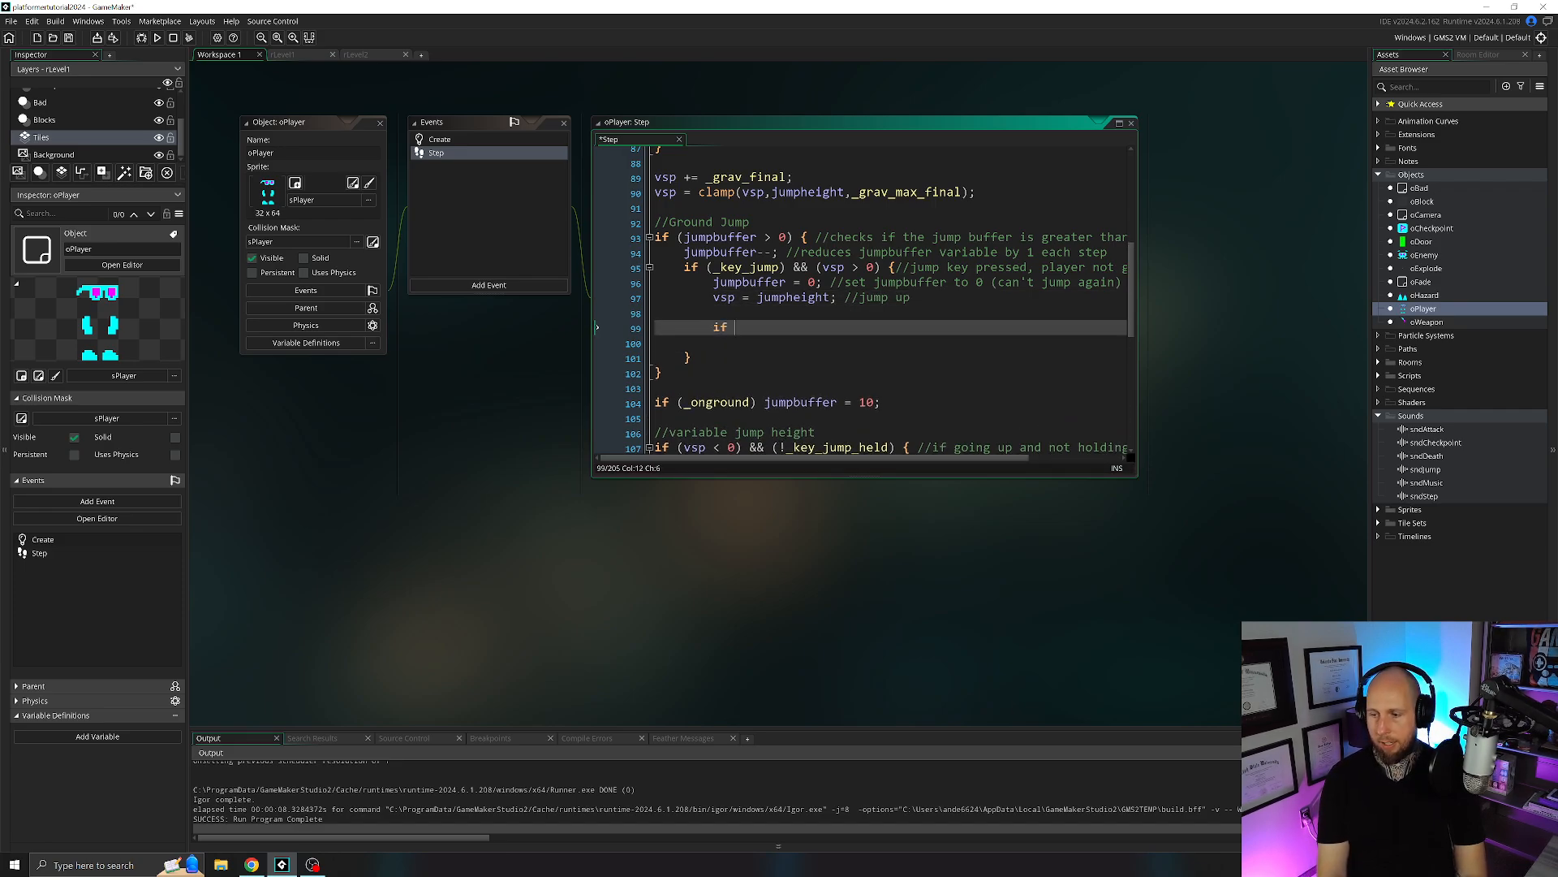
pyautogui.write('(!')
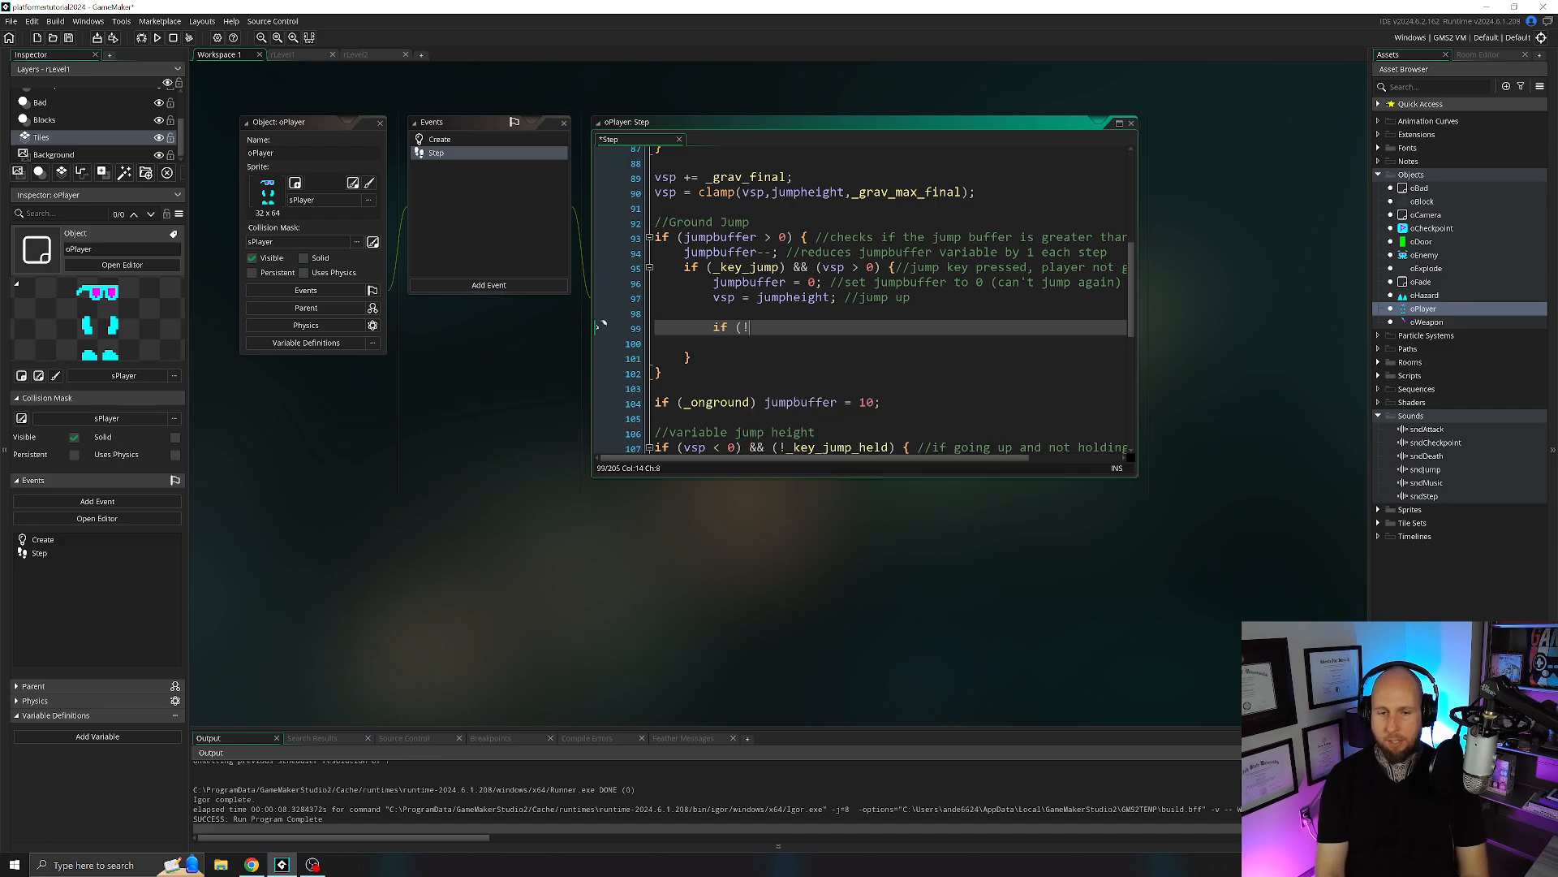
pyautogui.press('BackSpace')
pyautogui.press('BackSpace')
pyautogui.press('BackSpace')
pyautogui.press('BackSpace')
pyautogui.press('BackSpace')
# Paste the copied start-music block below the ground jump's vsp line and delete its "//start music" comment.
pyautogui.write('//start music if (!audio_is_playing(sndMusic)) {     audio_play_sound(sndMusic,1,true); }')
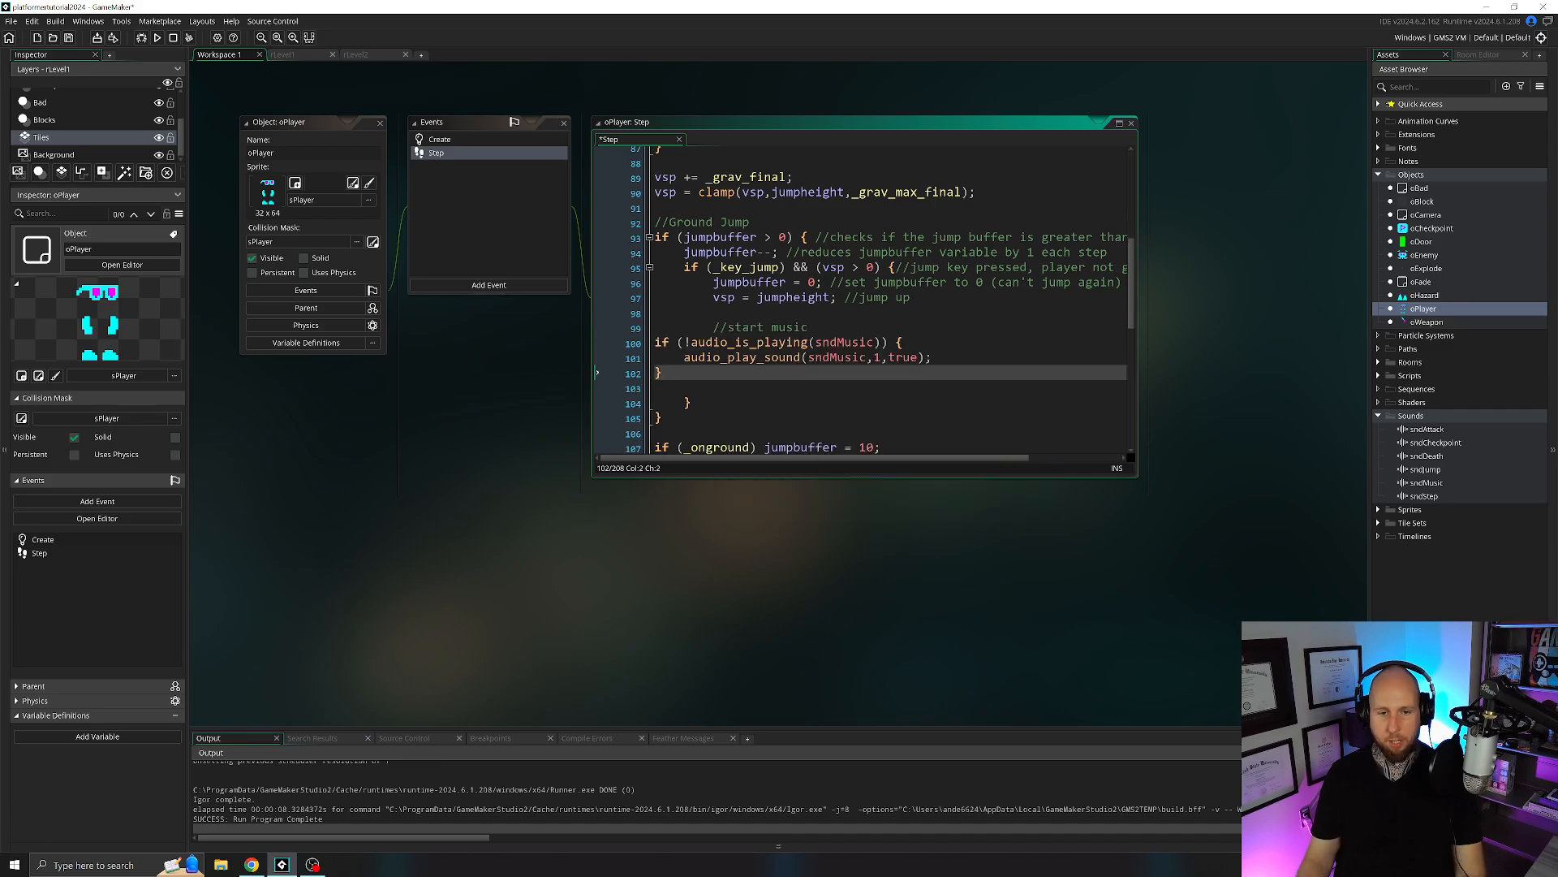
pyautogui.moveTo(809, 329); pyautogui.dragTo(648, 332)
pyautogui.press('BackSpace')
pyautogui.press('BackSpace')
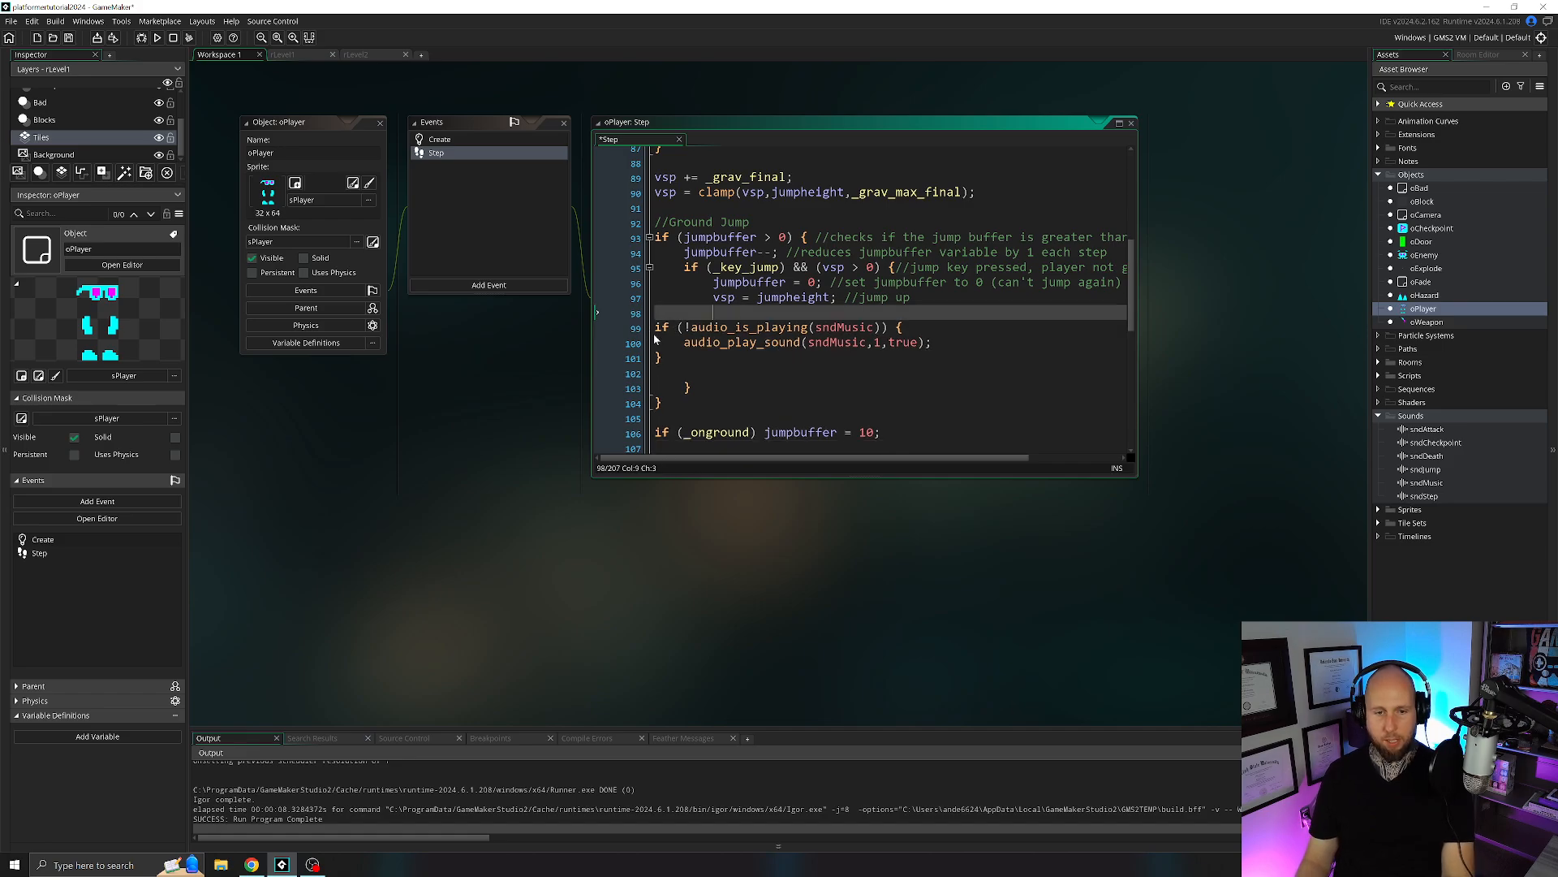
# Indent the pasted audio condition, its play call and closing brace to match the surrounding ground jump code.
pyautogui.click(655, 328)
pyautogui.press('Tab')
pyautogui.press('Tab')
pyautogui.click(684, 342)
pyautogui.press('Tab')
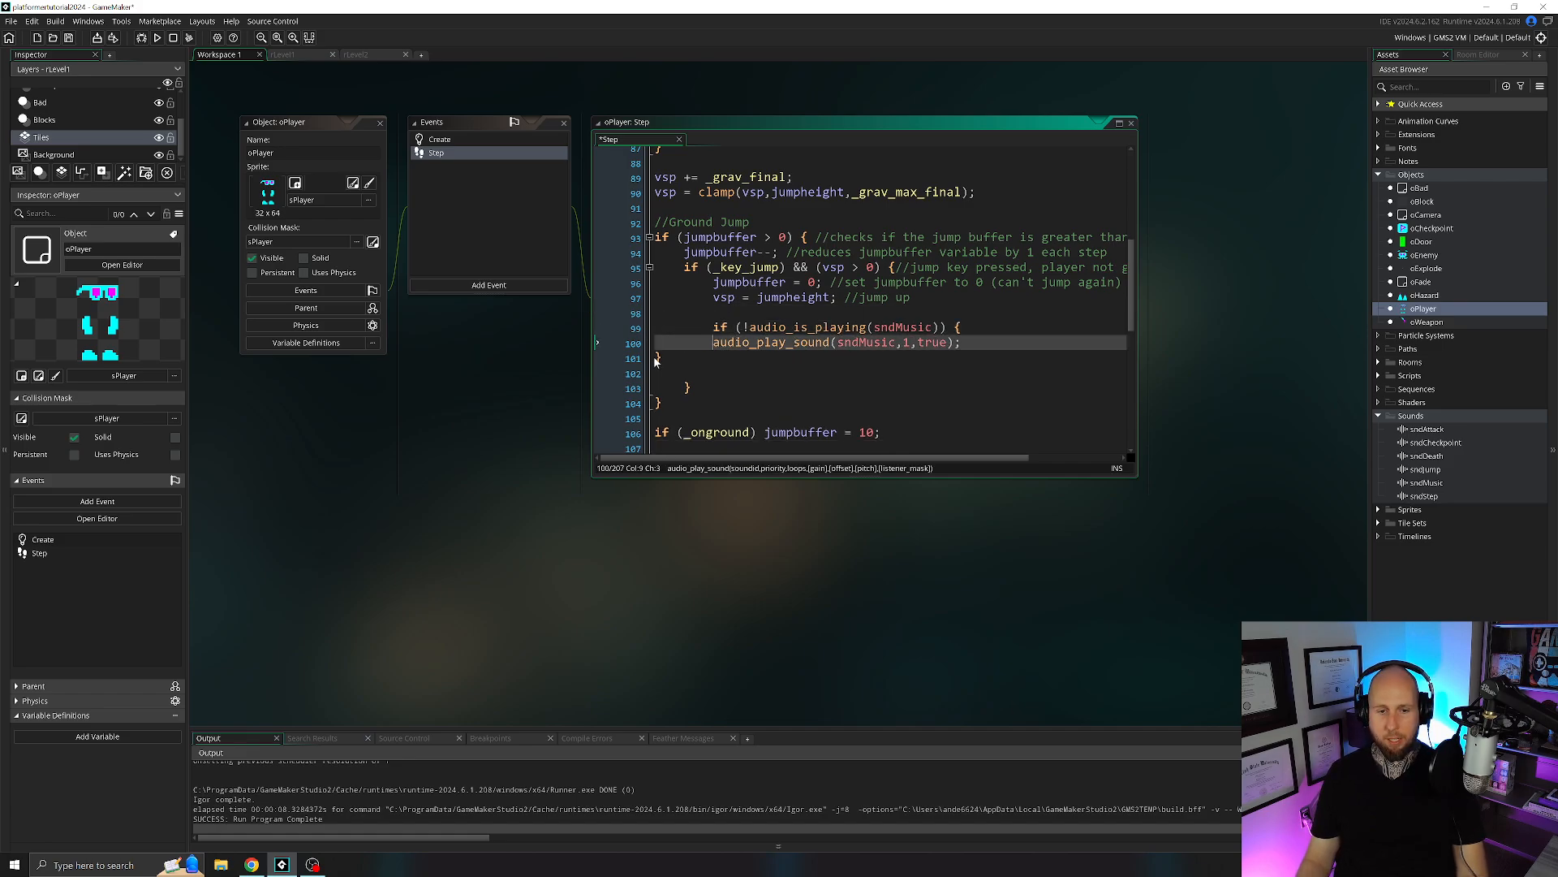
pyautogui.press('Tab')
pyautogui.click(655, 358)
pyautogui.press('Tab')
pyautogui.press('Tab')
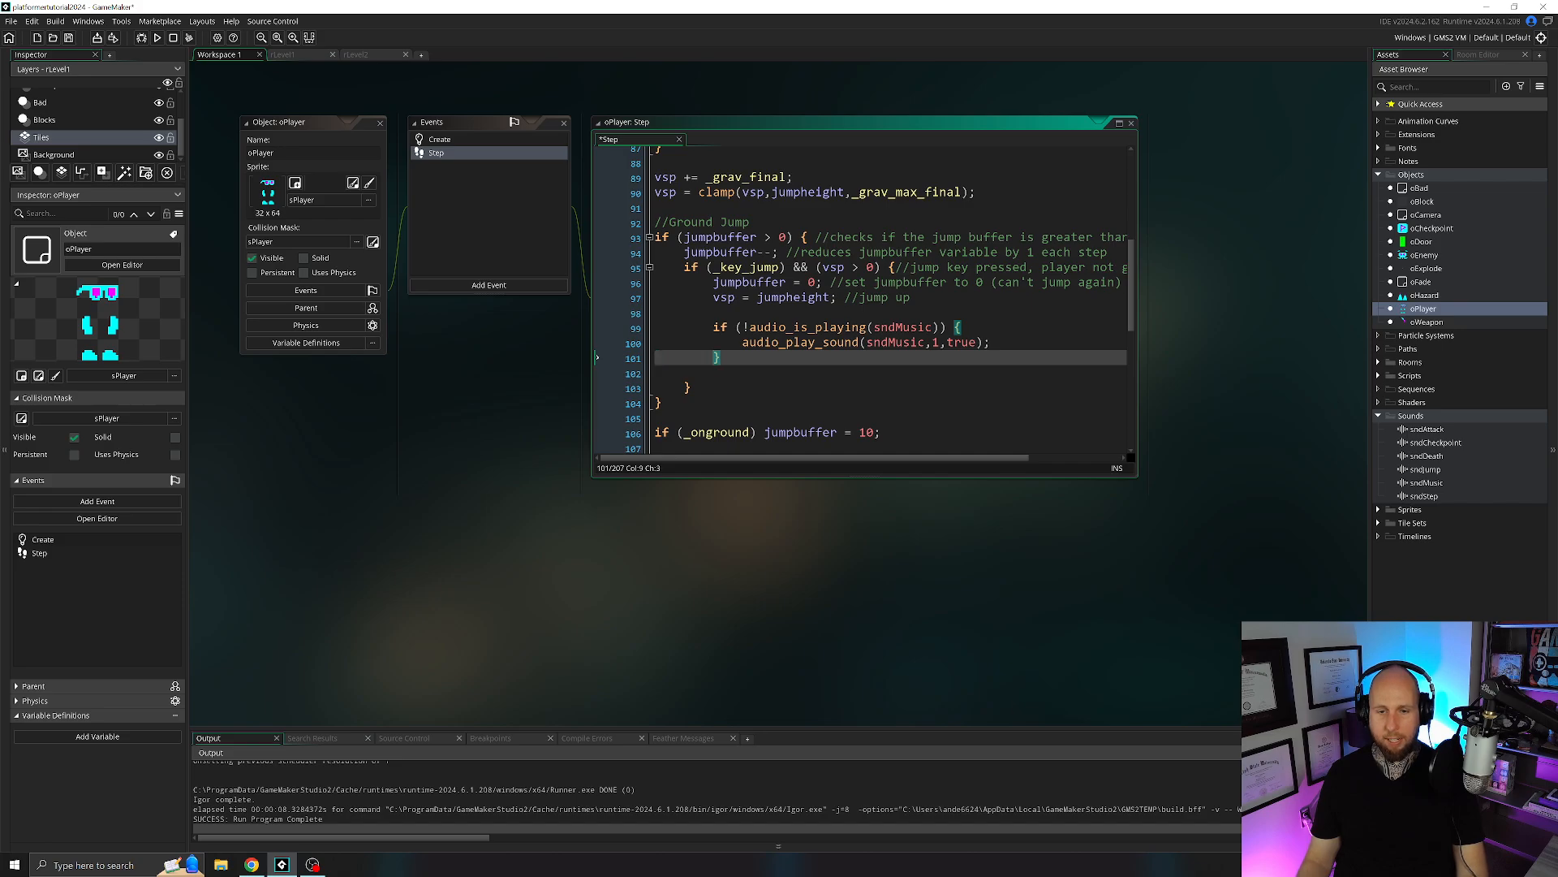
# Replace sndMusic with sndJump in both the audio_is_playing check and audio_play_sound call, and set the loops argument to false.
pyautogui.doubleClick(904, 328)
pyautogui.write('sndJ')
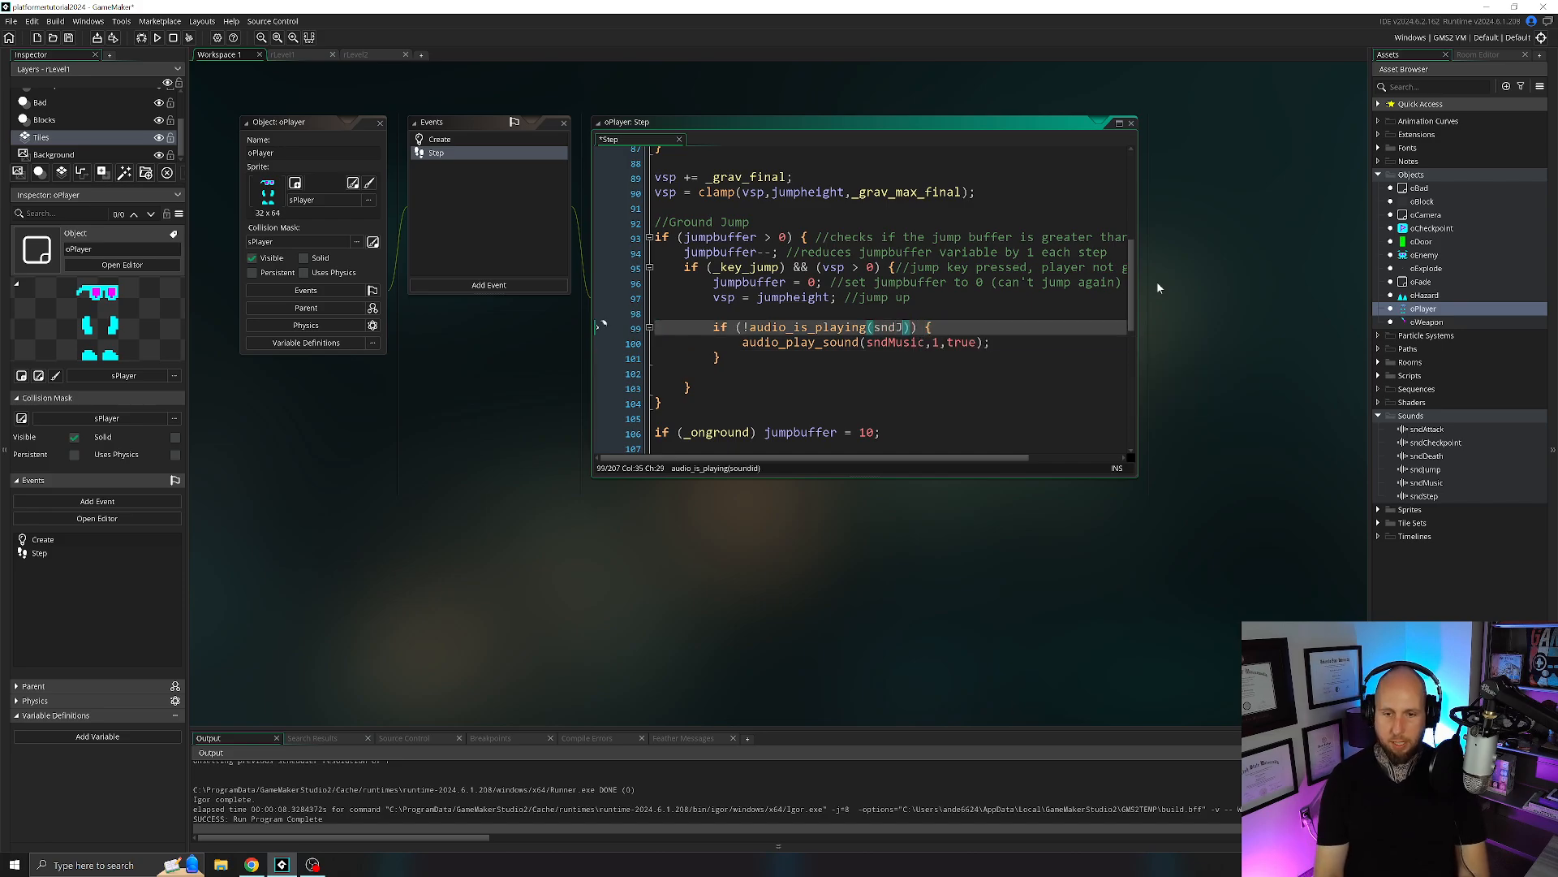
pyautogui.write('ump')
pyautogui.moveTo(925, 343); pyautogui.dragTo(897, 343)
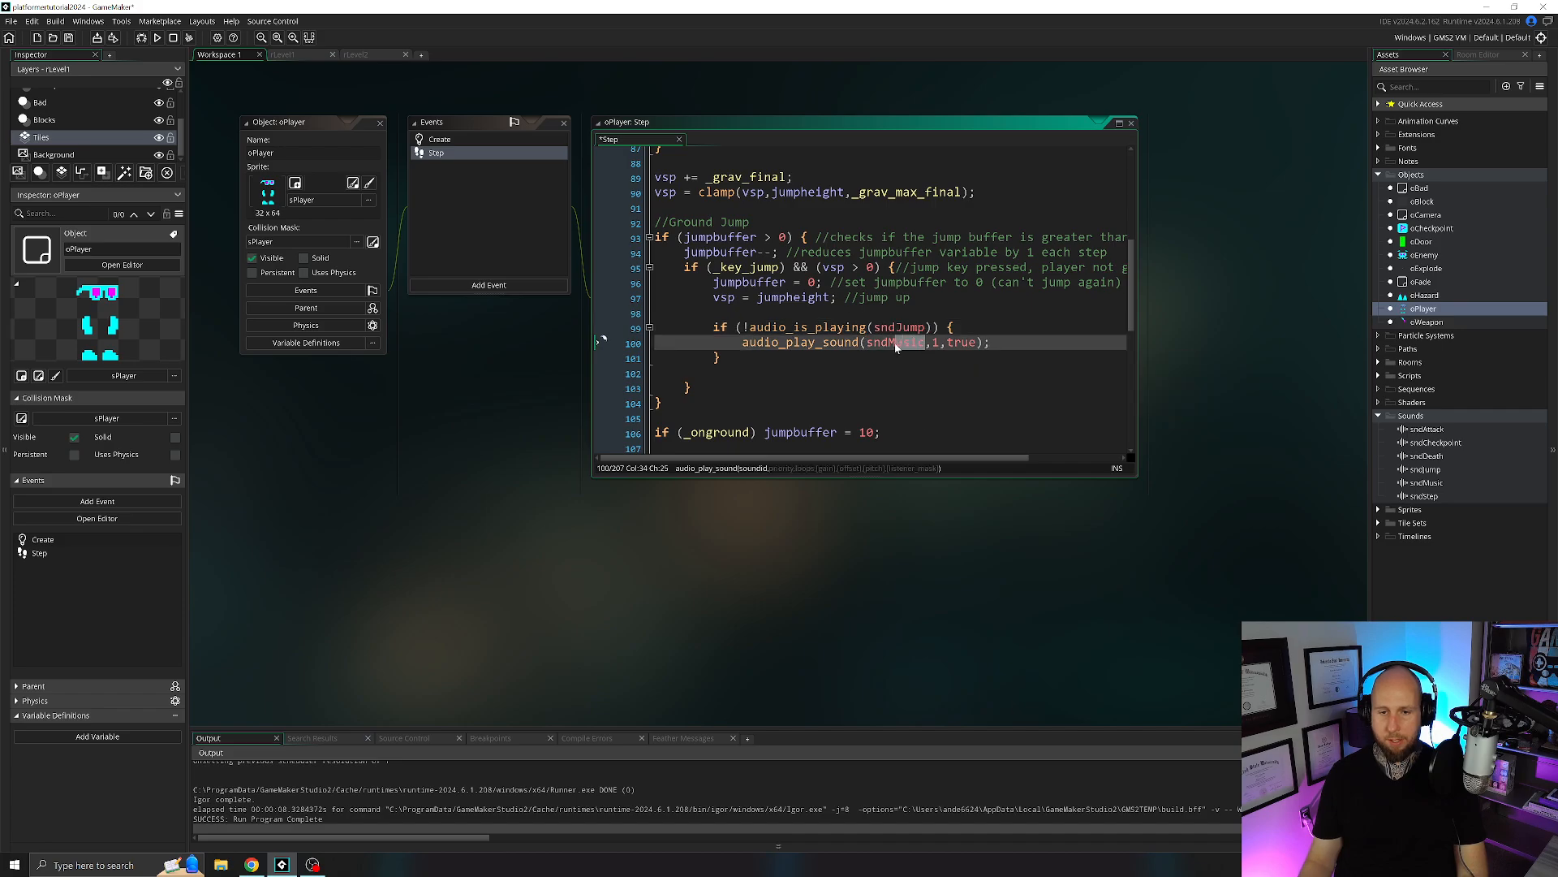
pyautogui.write('Jump')
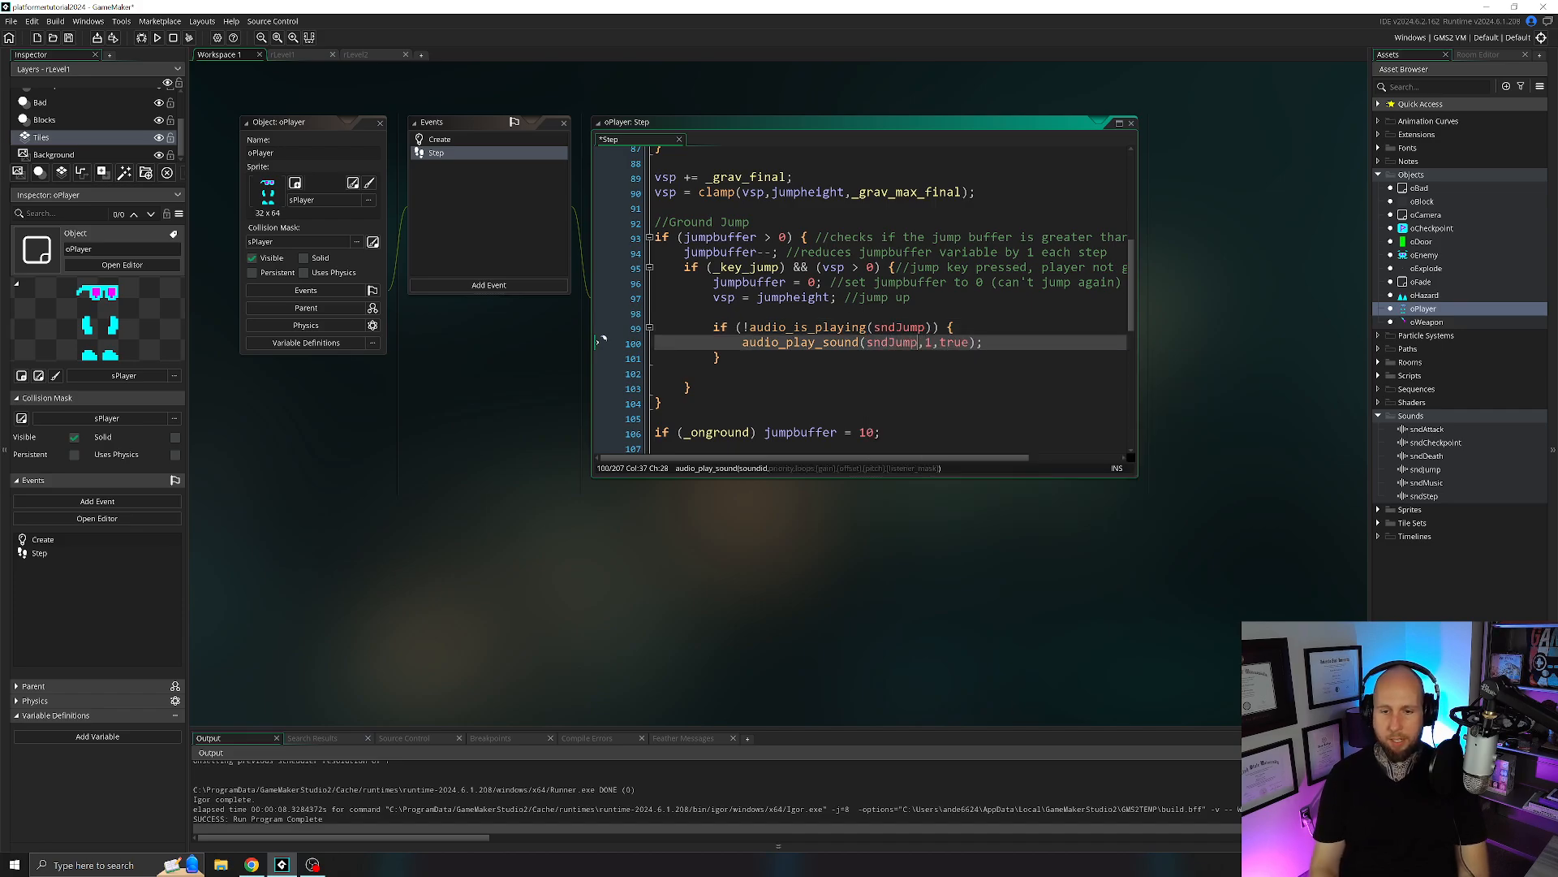
pyautogui.press('Right')
pyautogui.press('Right')
pyautogui.press('Right')
pyautogui.write('false')
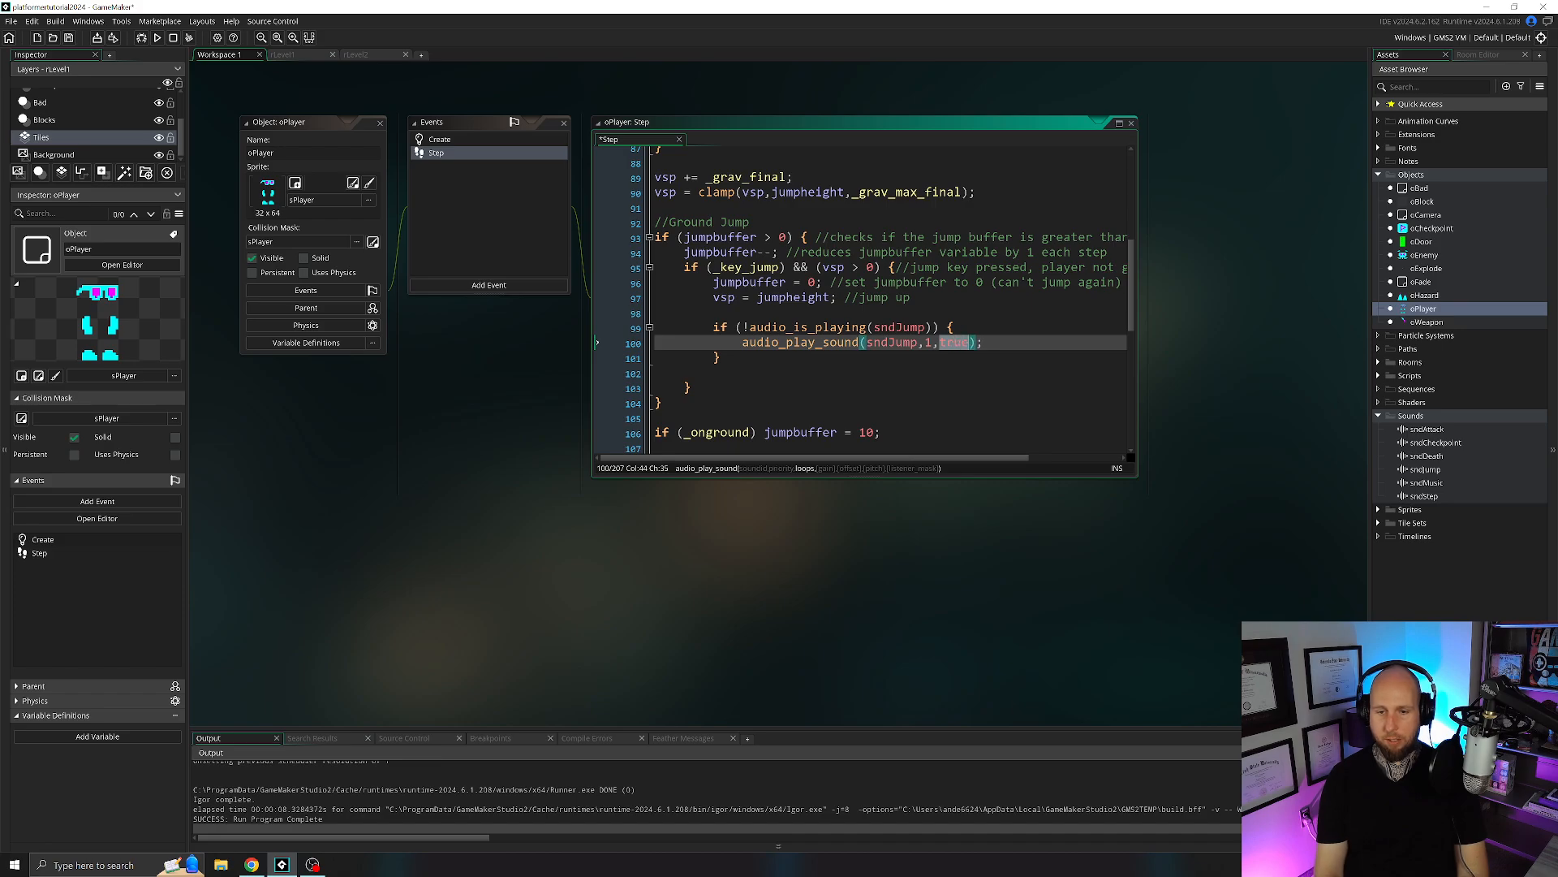
pyautogui.press('Right')
# Copy the whole sndJump condition block from the Ground Jump code.
pyautogui.click(816, 342)
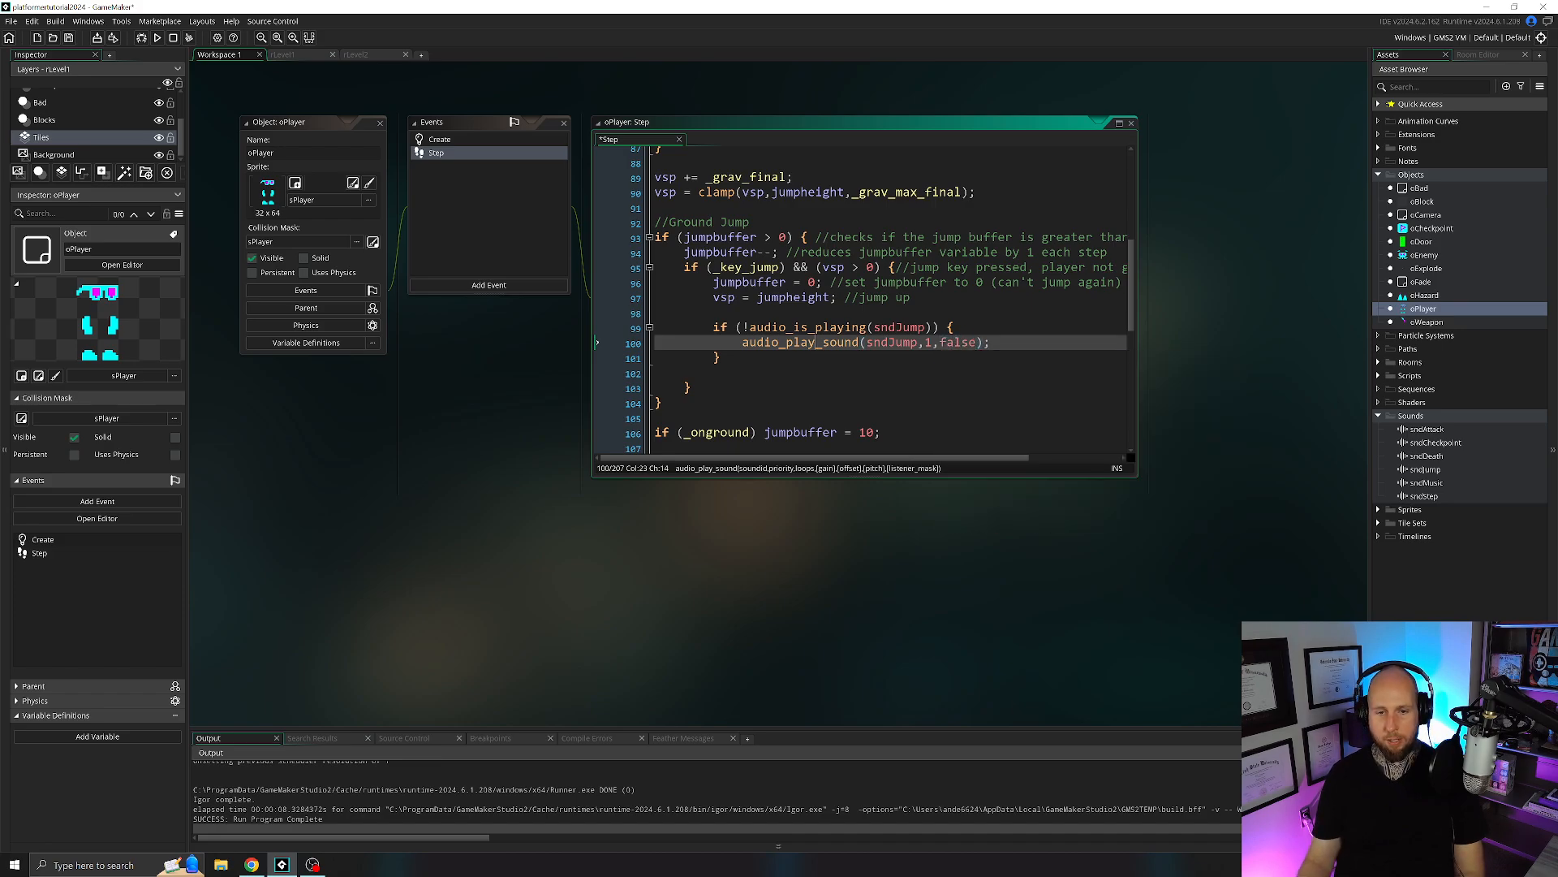
pyautogui.moveTo(736, 327); pyautogui.dragTo(867, 332)
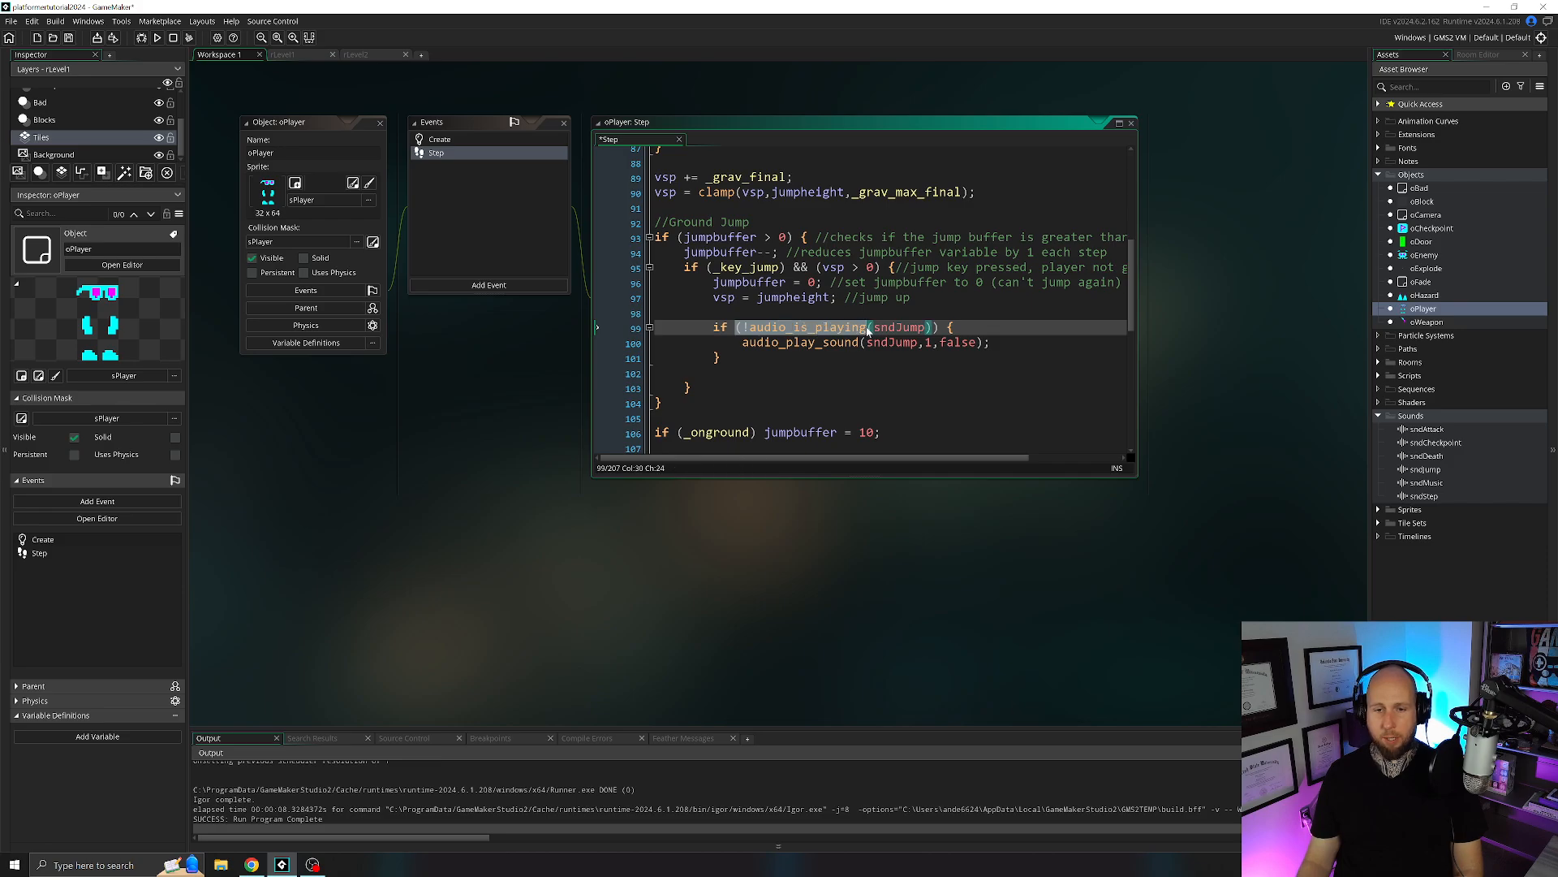
pyautogui.click(903, 343)
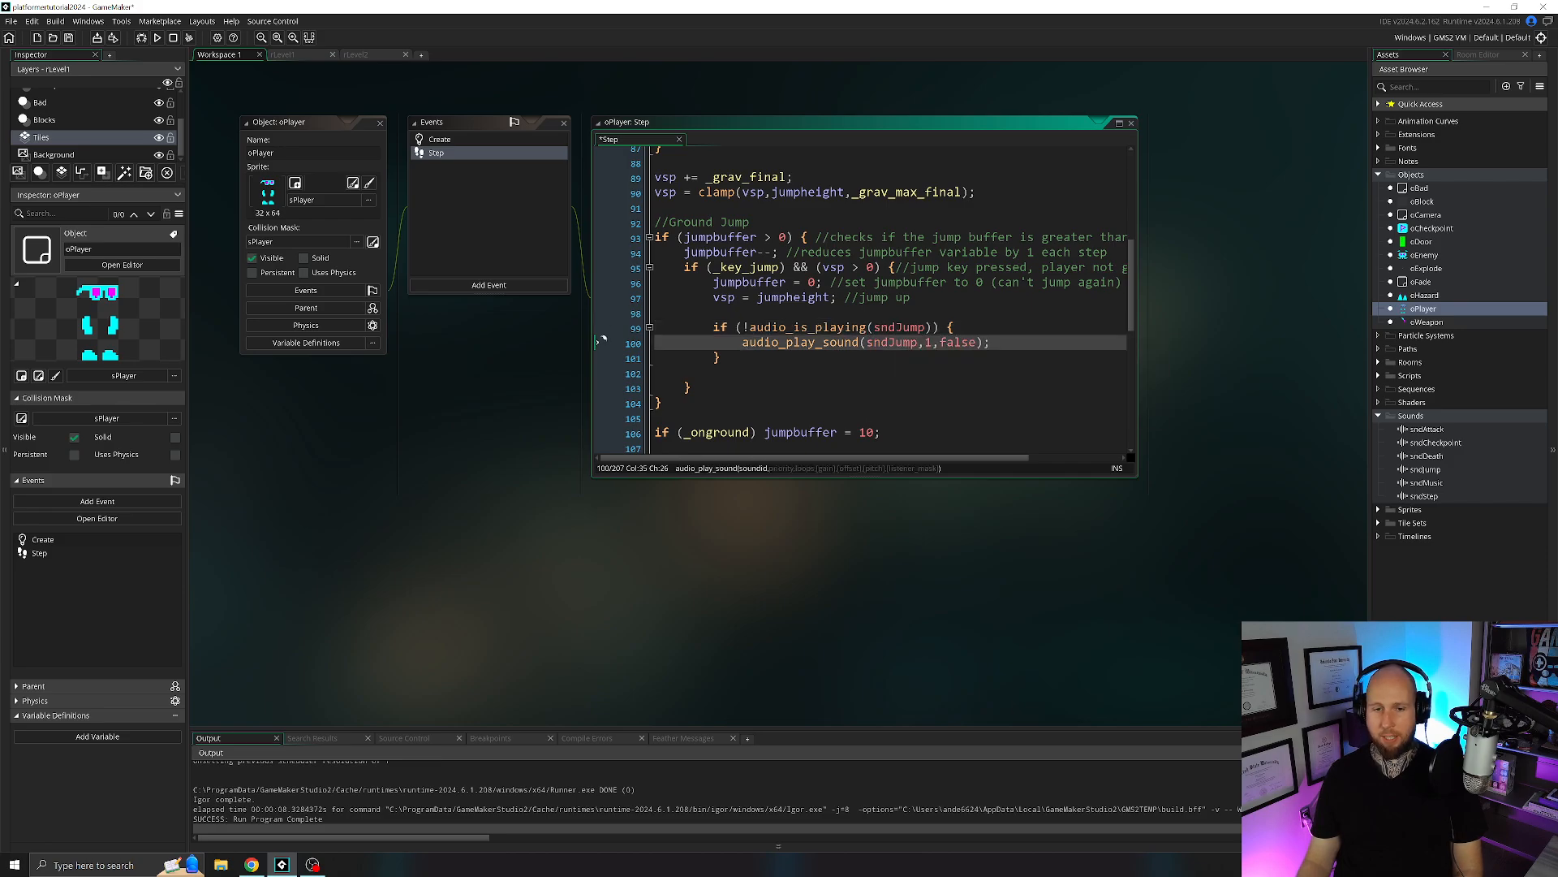
pyautogui.moveTo(721, 358); pyautogui.dragTo(716, 329)
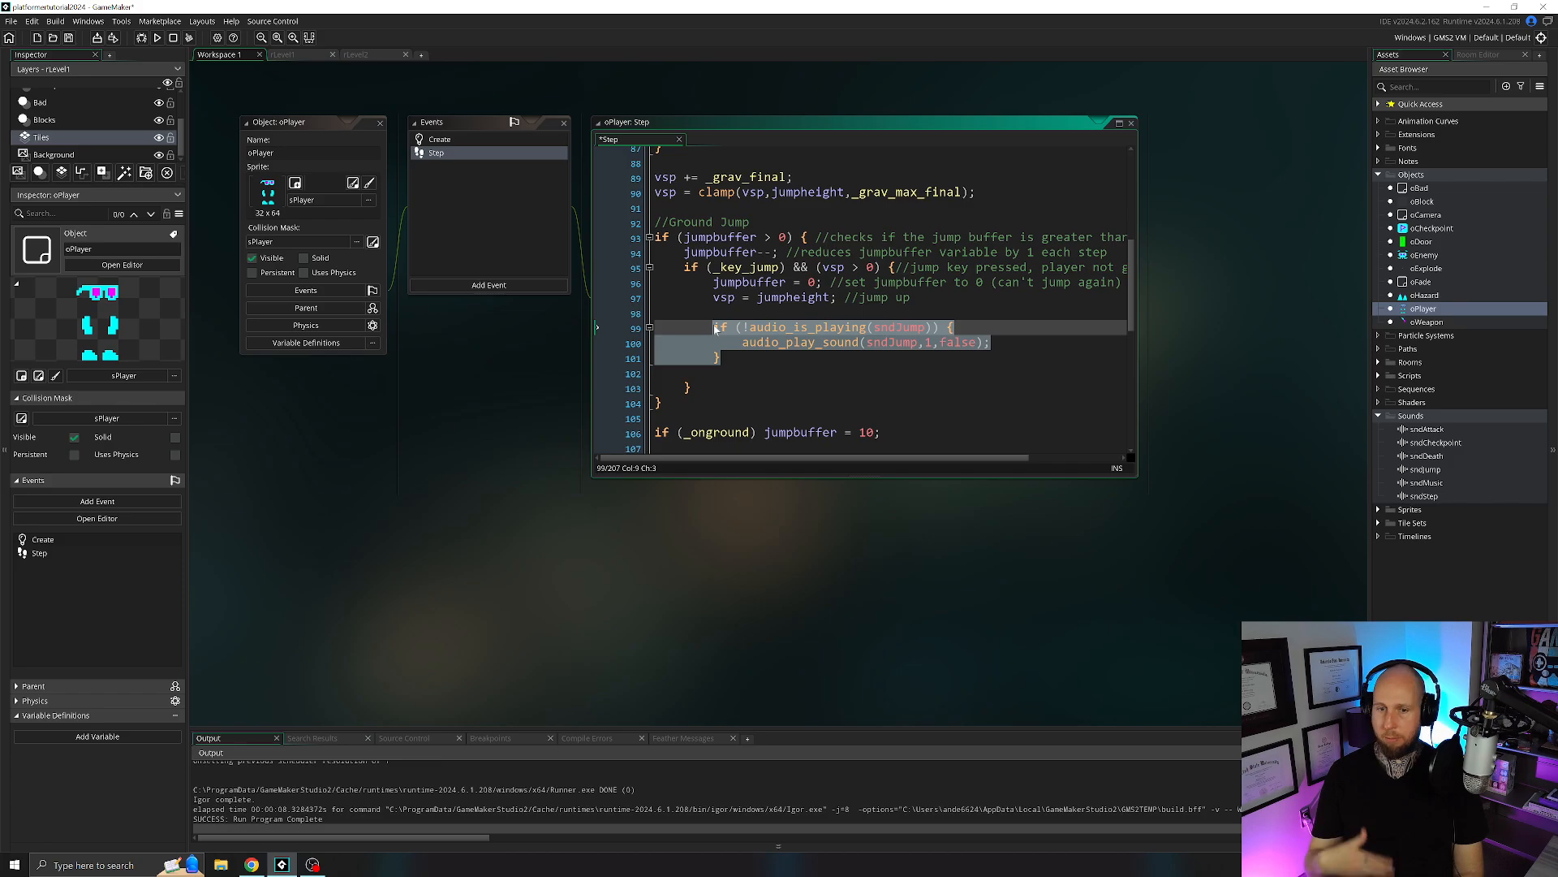
pyautogui.hotkey('shift', 'Down')
pyautogui.hotkey('shift', 'Up')
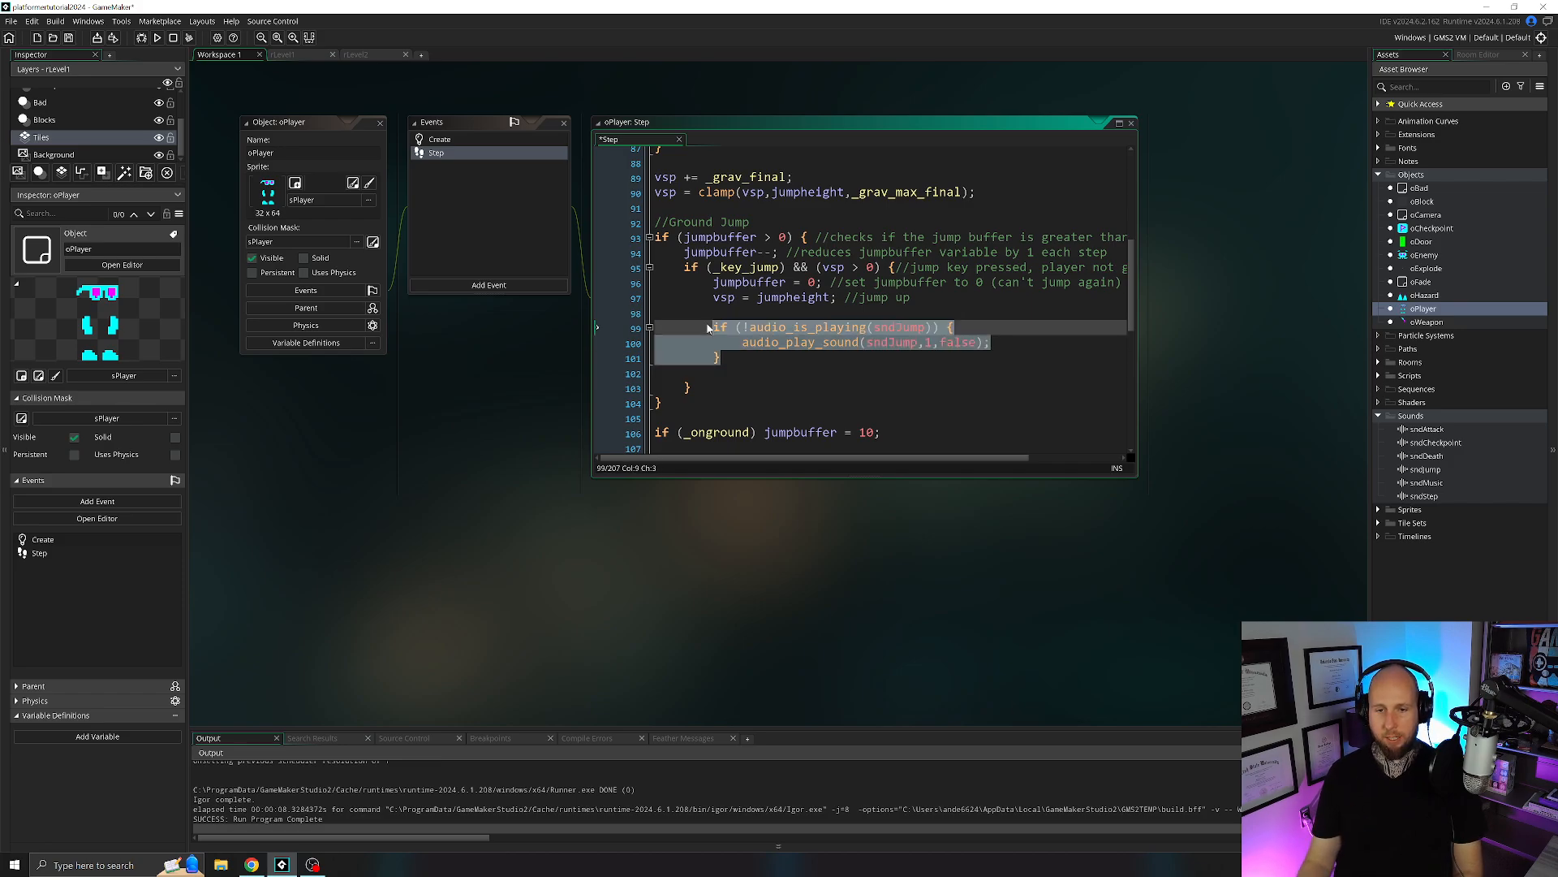
pyautogui.moveTo(724, 358); pyautogui.dragTo(627, 328)
pyautogui.hotkey('ctrl', 'c')
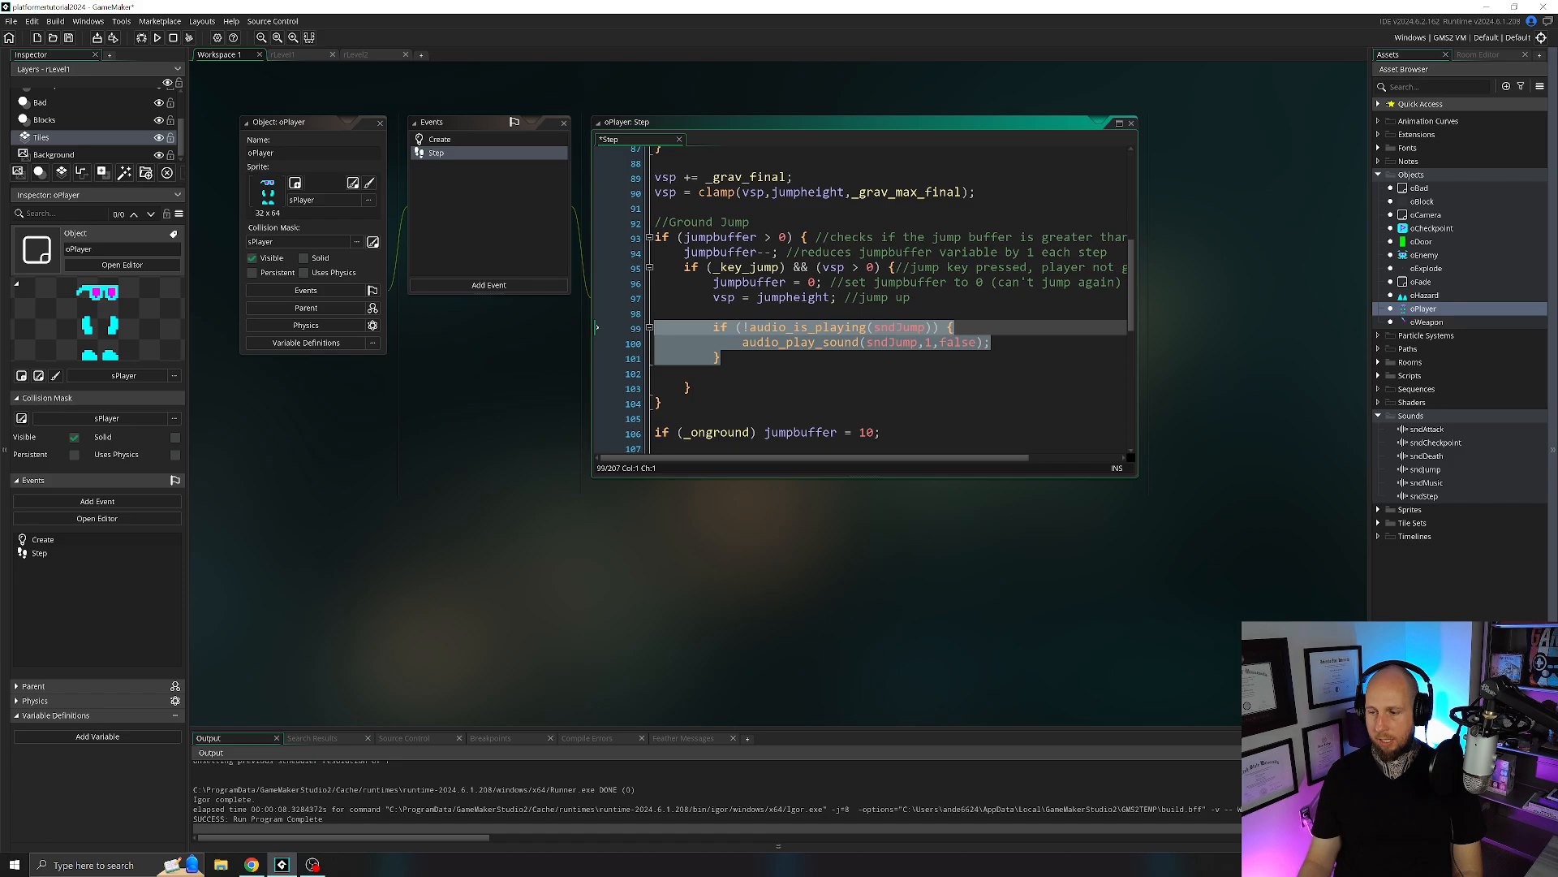
# Collapse the Vertical Movement region and expand the Horizontal Movement region at its wall jump code.
pyautogui.scroll(-1, 865, 301)
pyautogui.scroll(5, 864, 300)
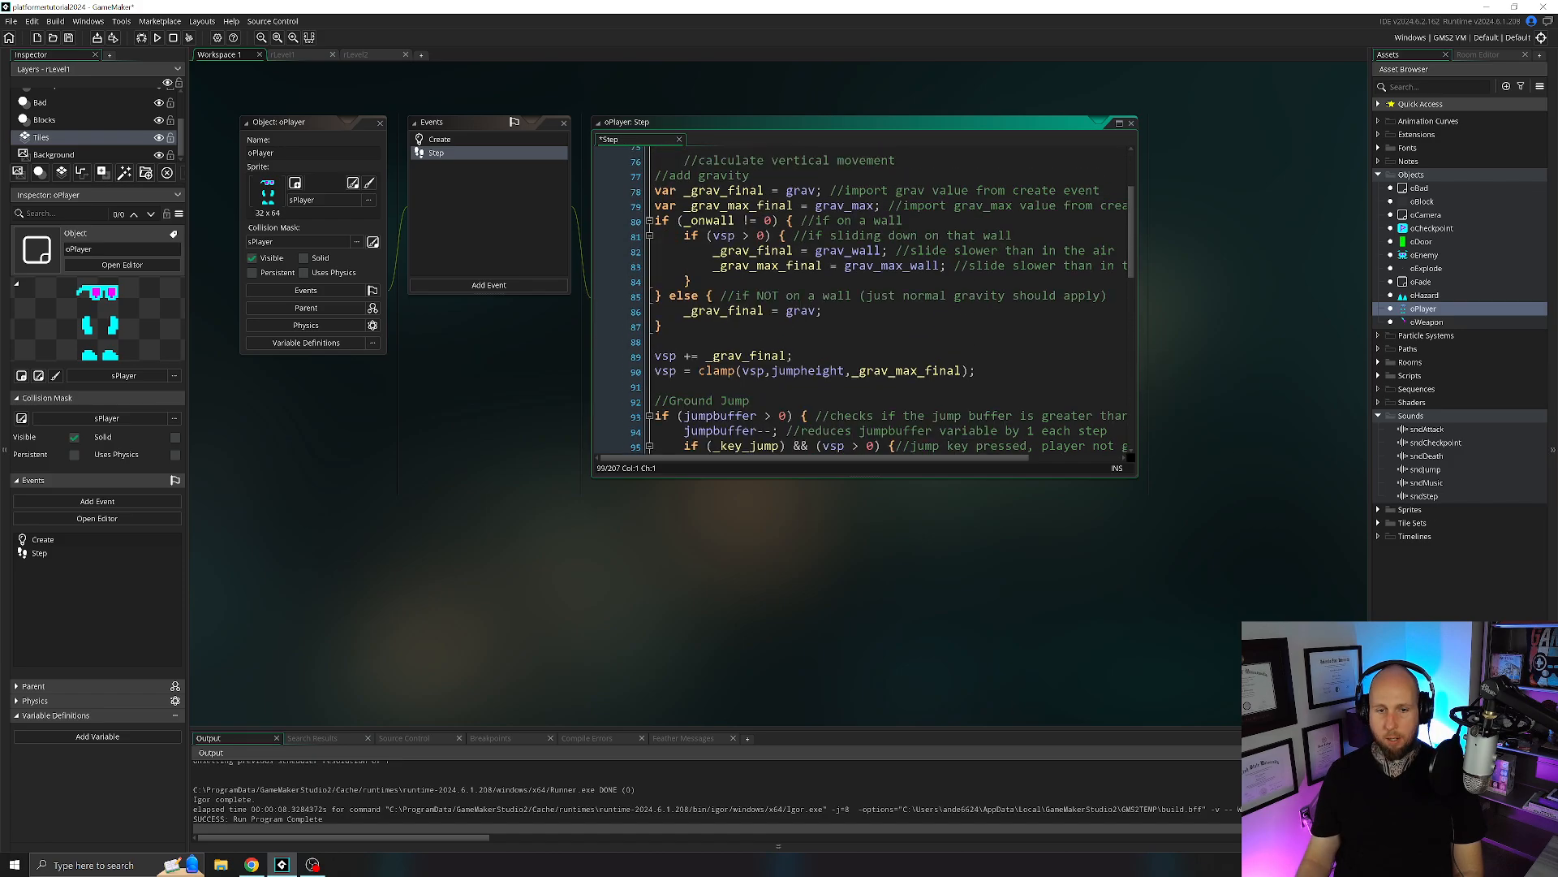
pyautogui.scroll(5, 730, 284)
pyautogui.click(649, 243)
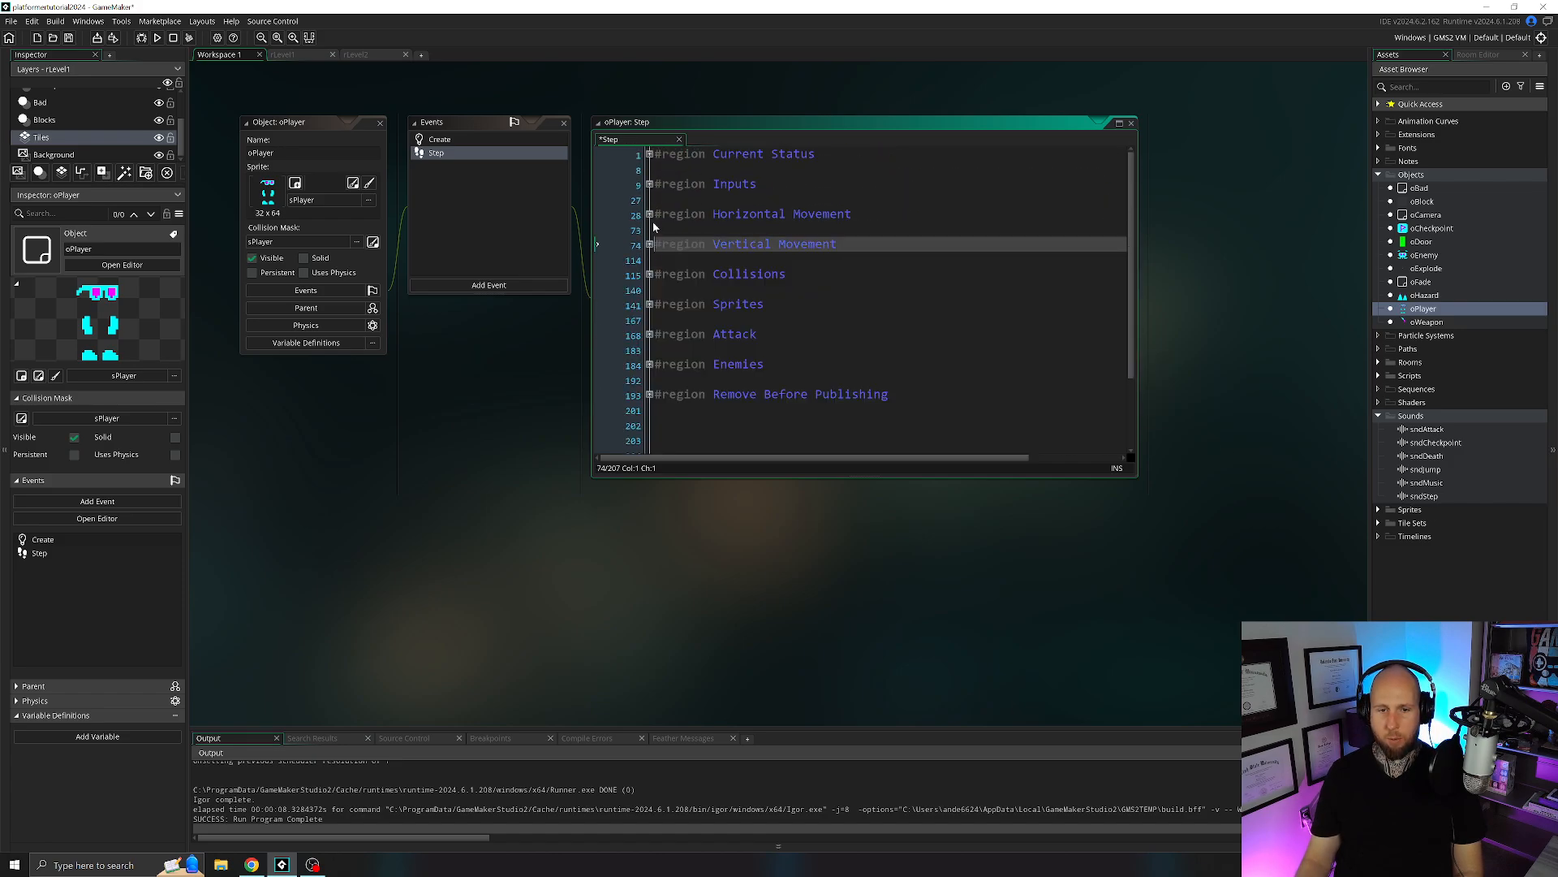
pyautogui.click(650, 214)
pyautogui.scroll(-12, 654, 227)
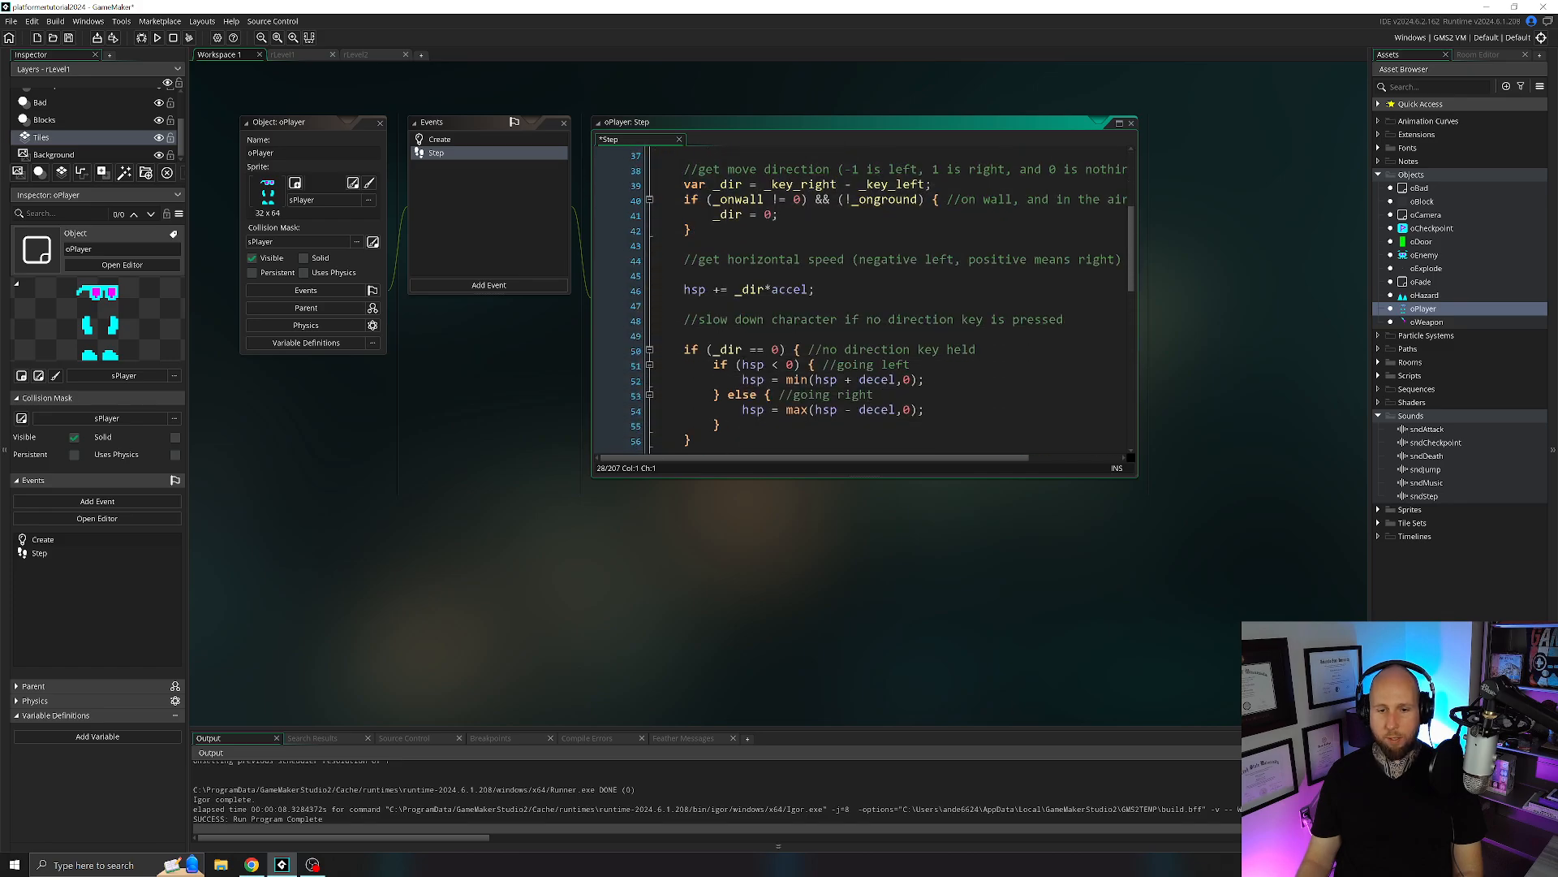
pyautogui.scroll(-5, 865, 300)
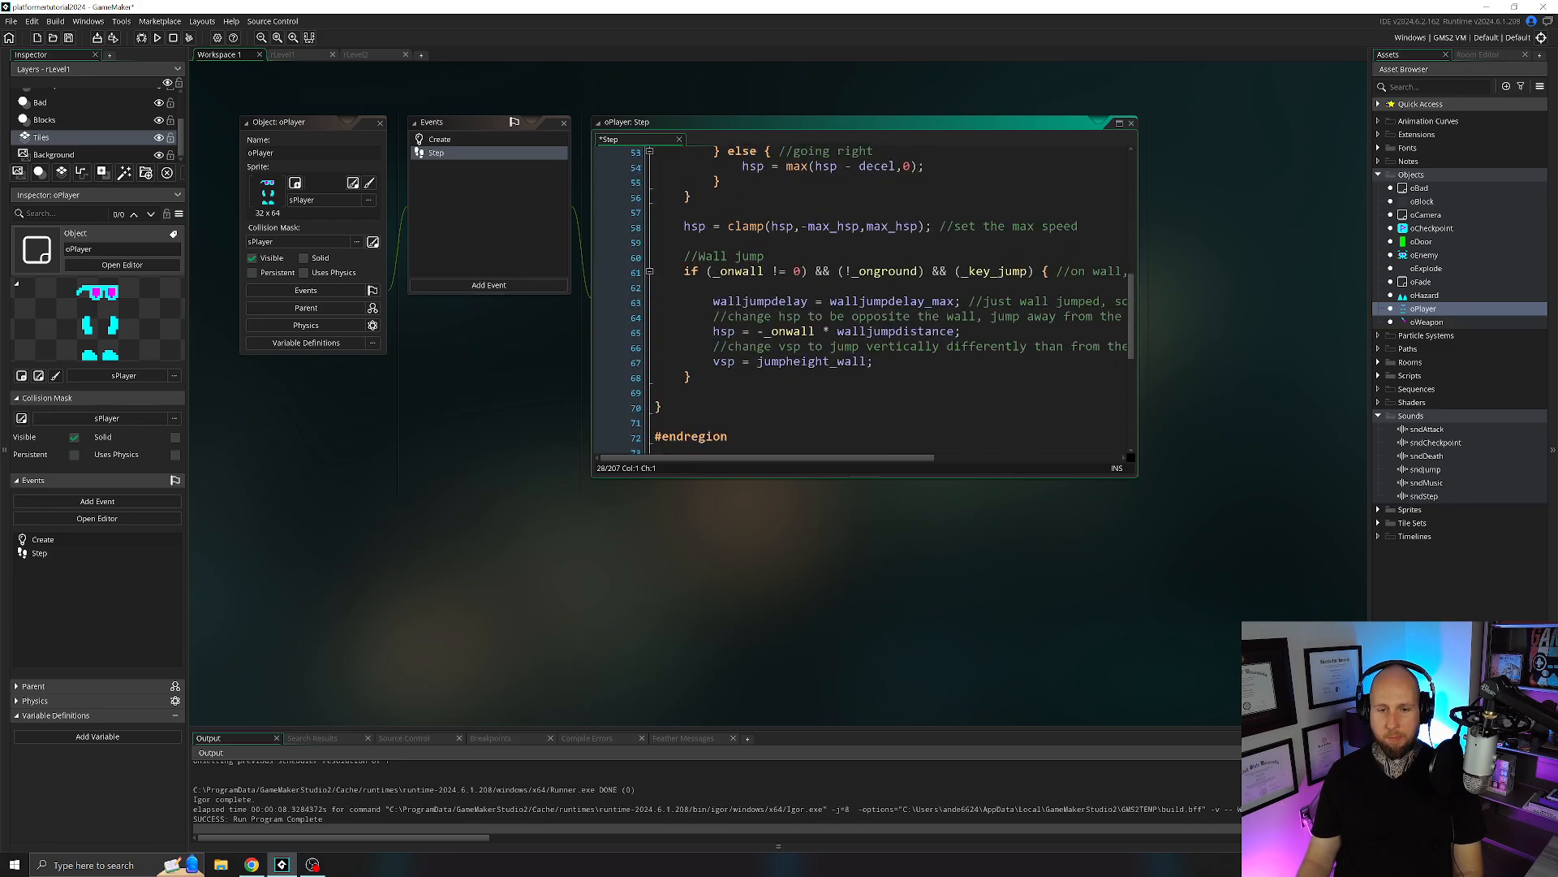
# Paste the sndJump block after "vsp = jumpheight_wall;" in the wall jump condition and align its first line's indentation.
pyautogui.click(876, 362)
pyautogui.press('Return')
pyautogui.press('Return')
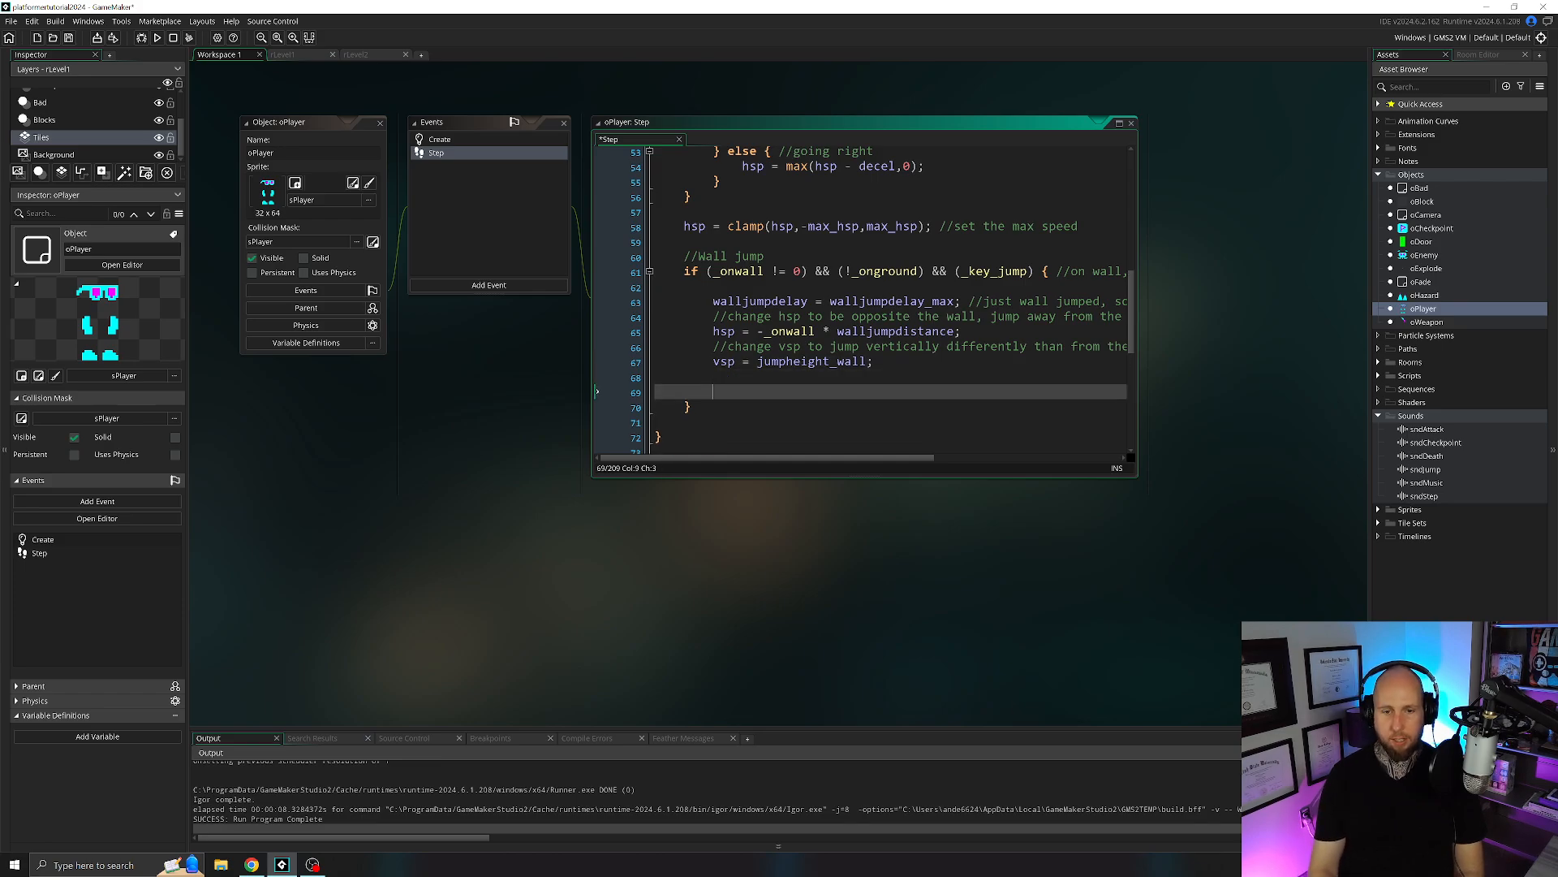
pyautogui.press('Up')
pyautogui.press('Return')
pyautogui.hotkey('ctrl', 'v')
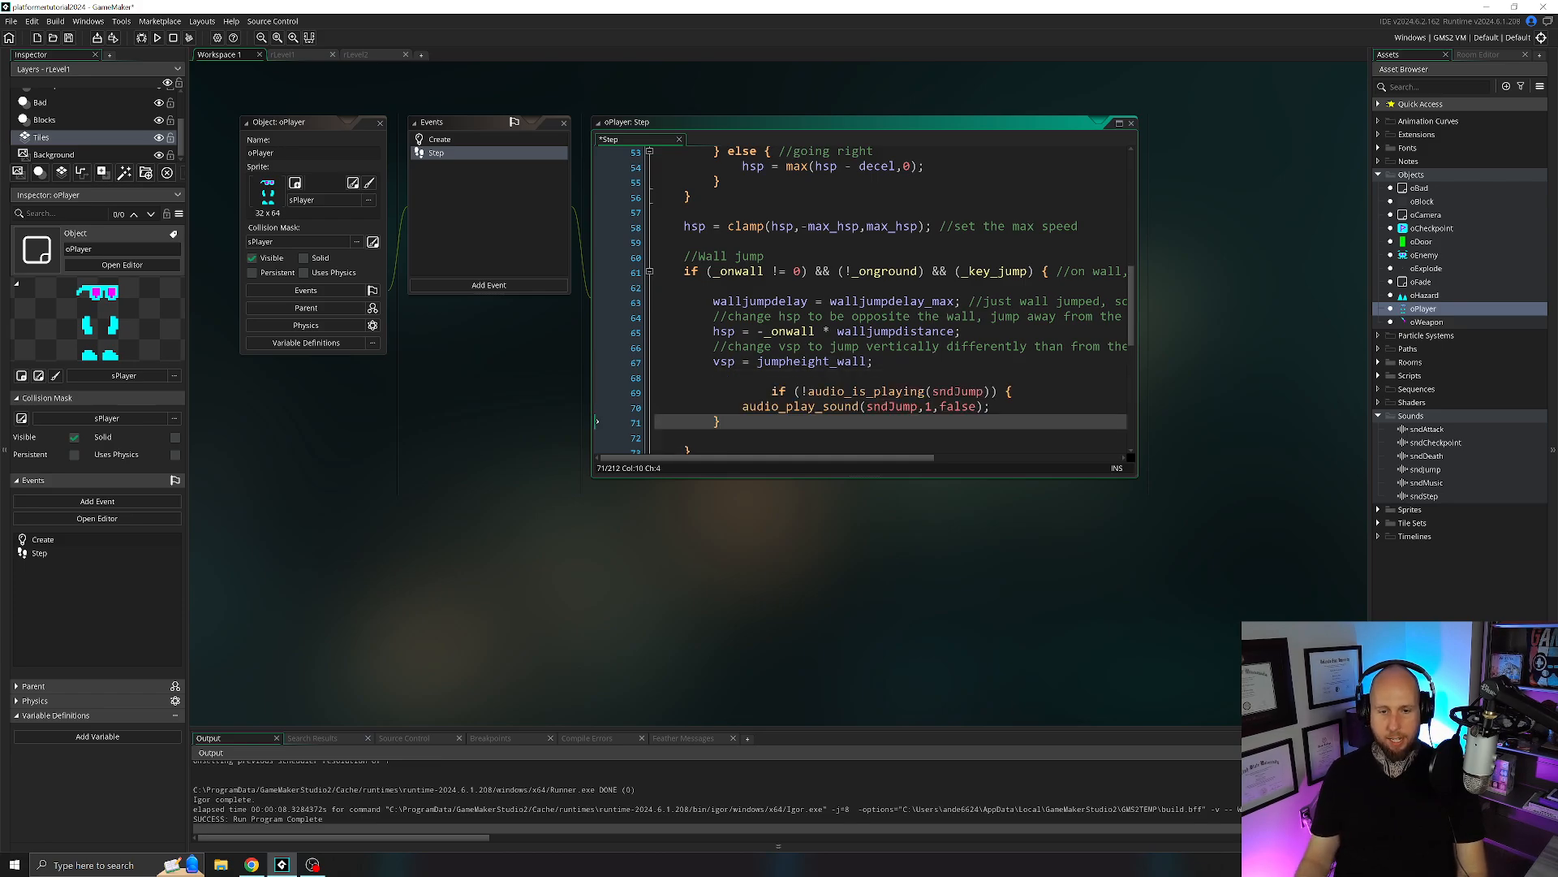
pyautogui.click(772, 392)
pyautogui.press('BackSpace')
pyautogui.press('BackSpace')
pyautogui.press('Down')
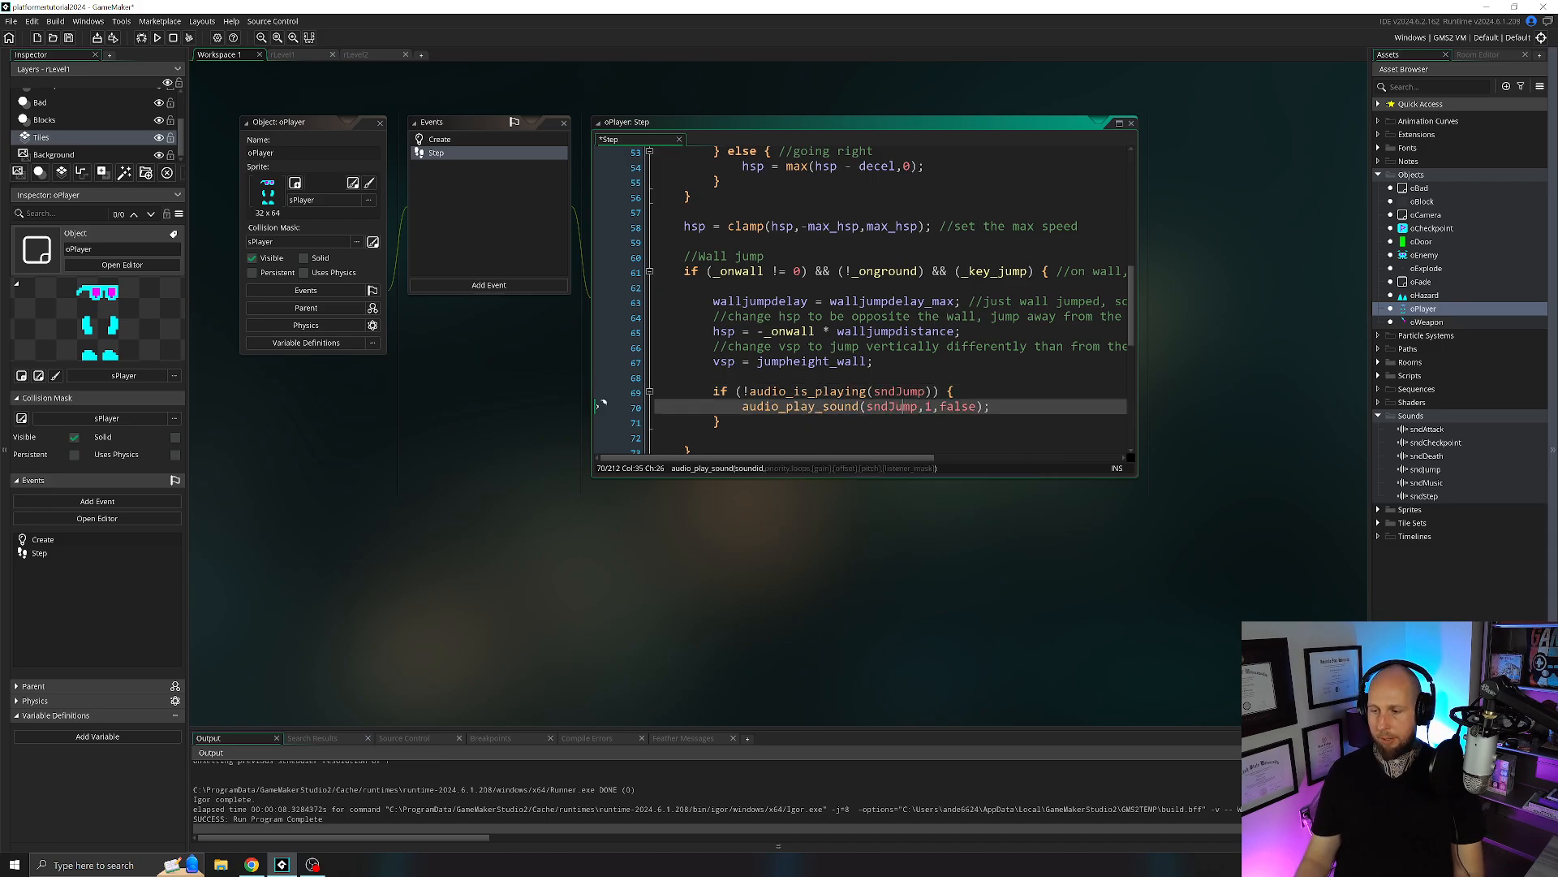
# Run the game and make the player jump from the ground and off the wall to test the jump sound.
pyautogui.click(159, 38)
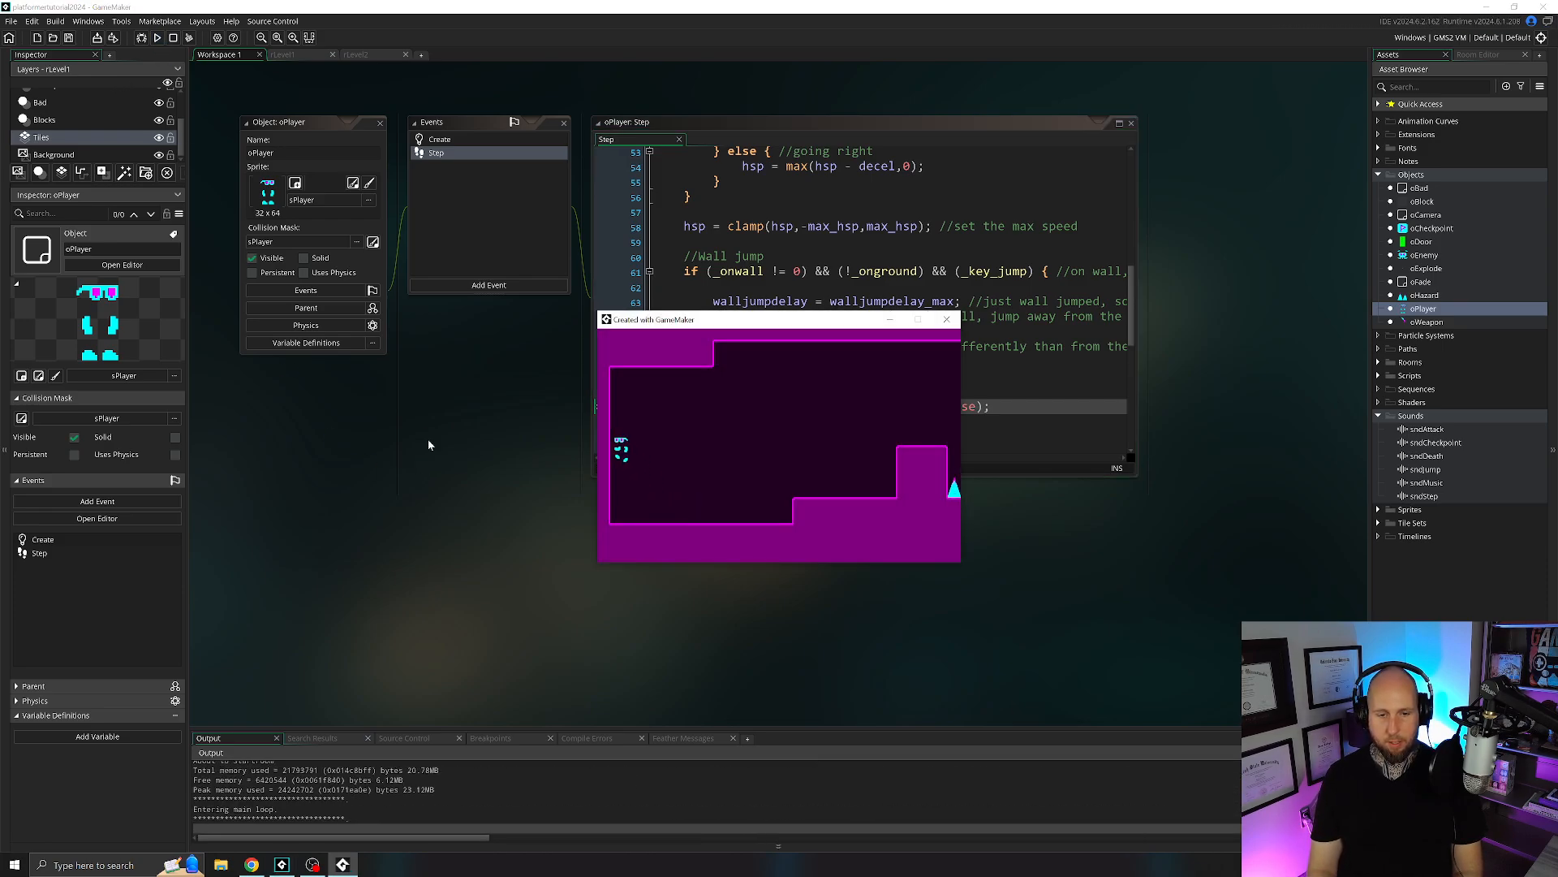
pyautogui.press('Right')
pyautogui.press('space')
pyautogui.press('Left')
pyautogui.press('space')
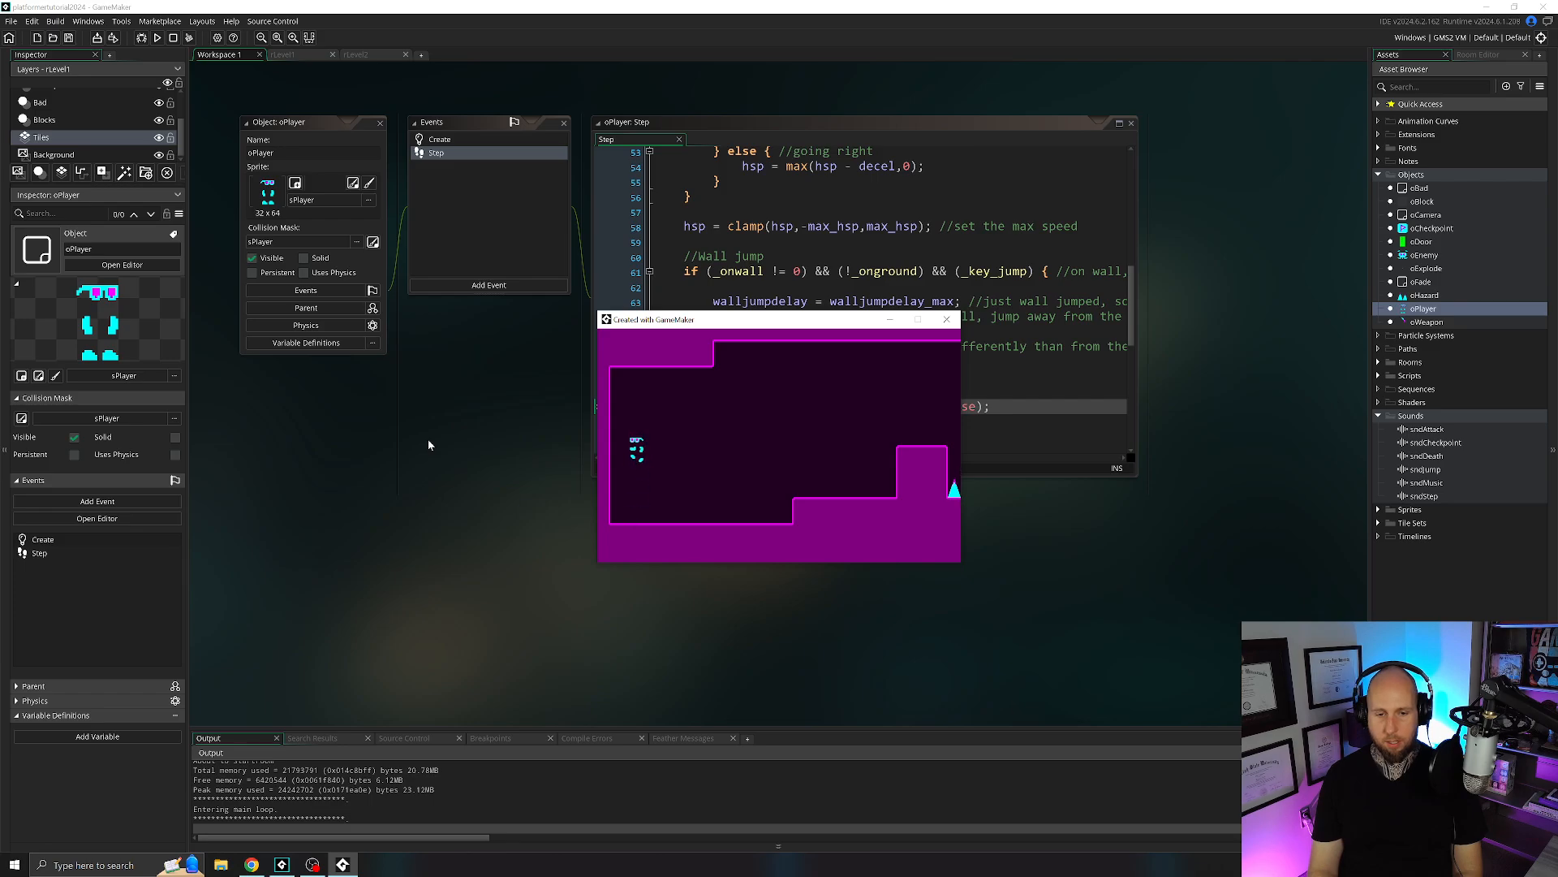
pyautogui.press('space')
pyautogui.press('Left')
pyautogui.press('space')
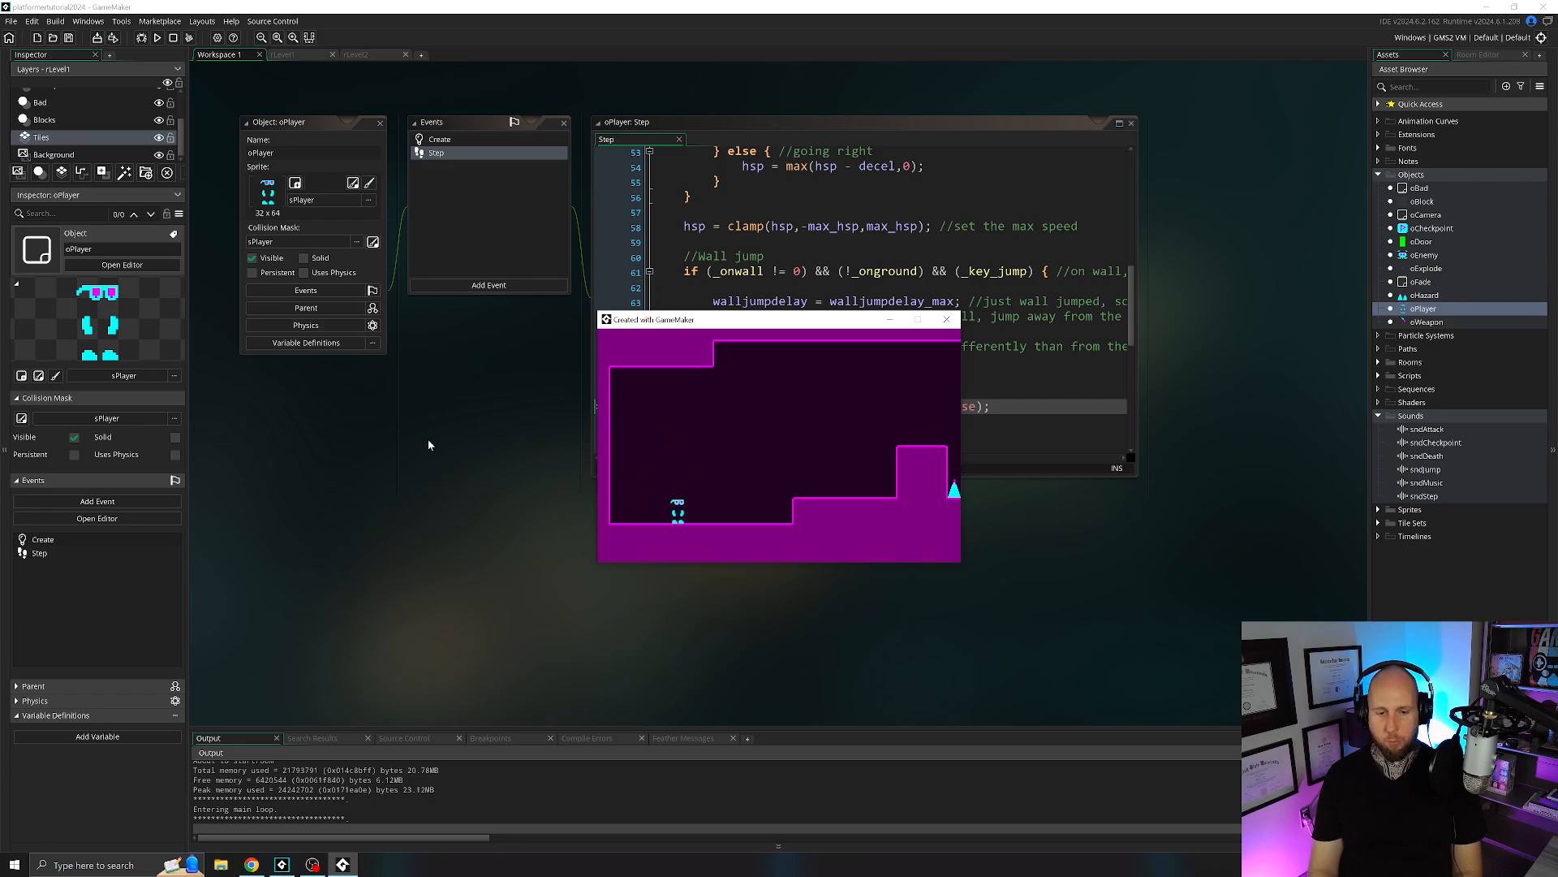
pyautogui.press('space')
pyautogui.press('Left')
pyautogui.press('space')
pyautogui.press('space')
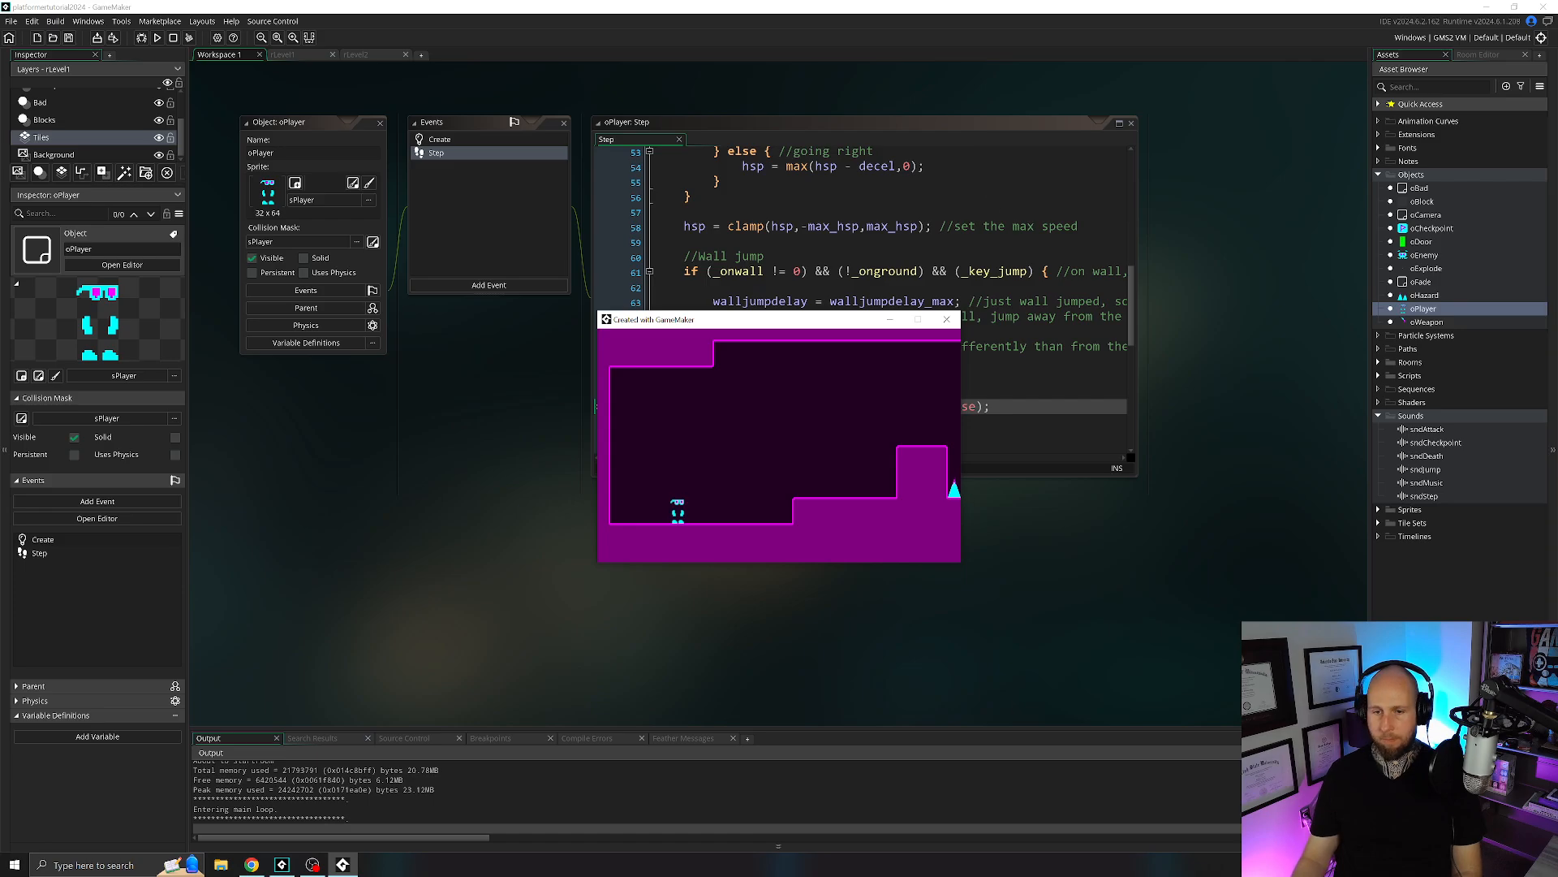
# Close the test game and switch from the Horizontal Movement region to the on-ground code in the Sprites region.
pyautogui.click(946, 319)
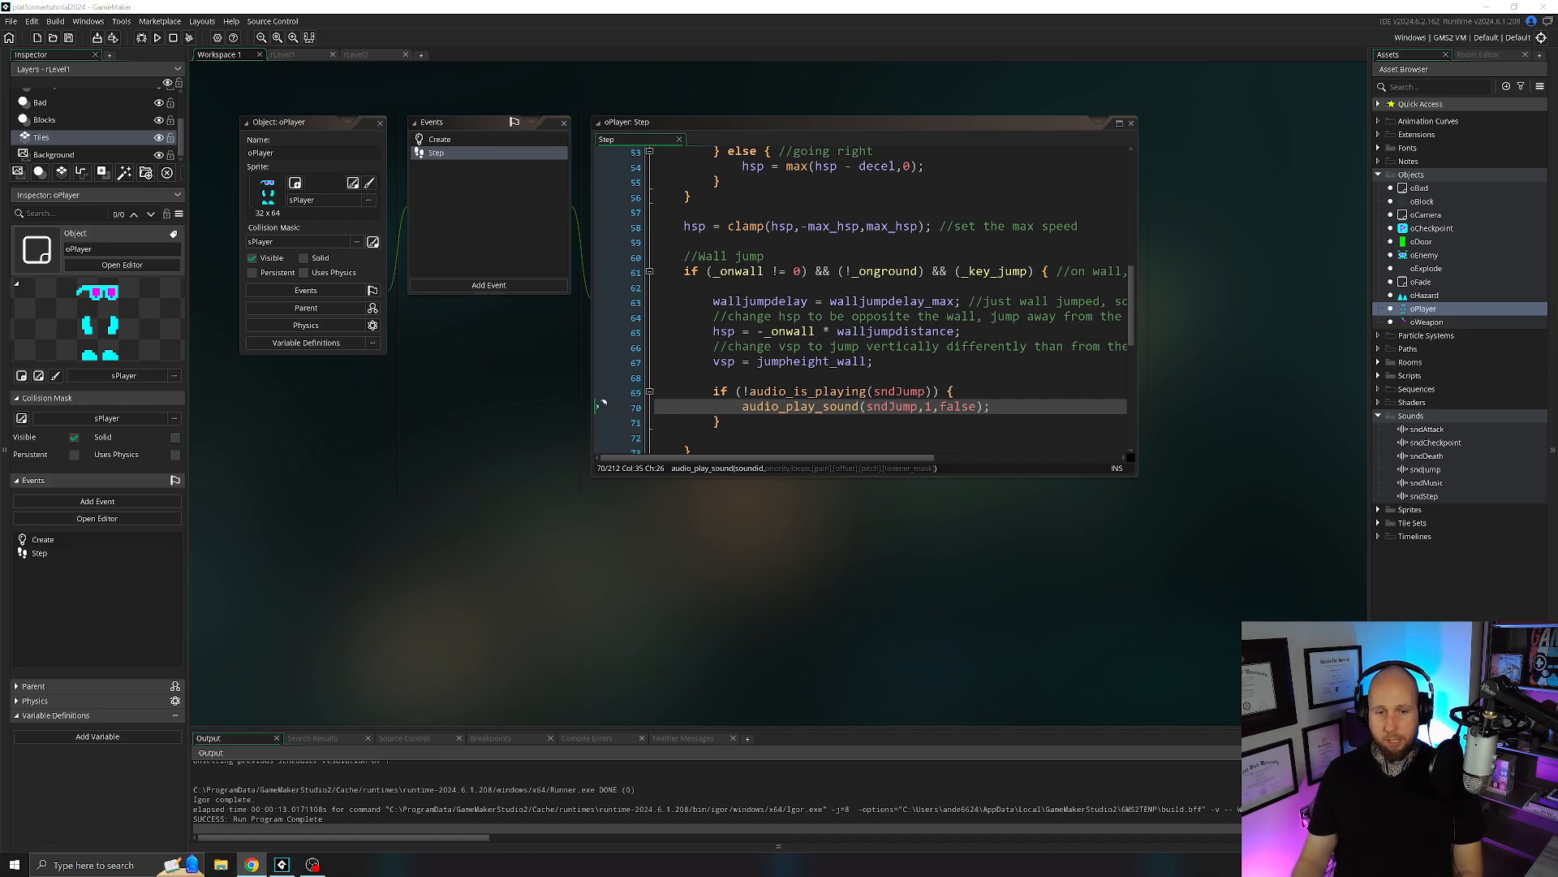
pyautogui.scroll(10, 602, 403)
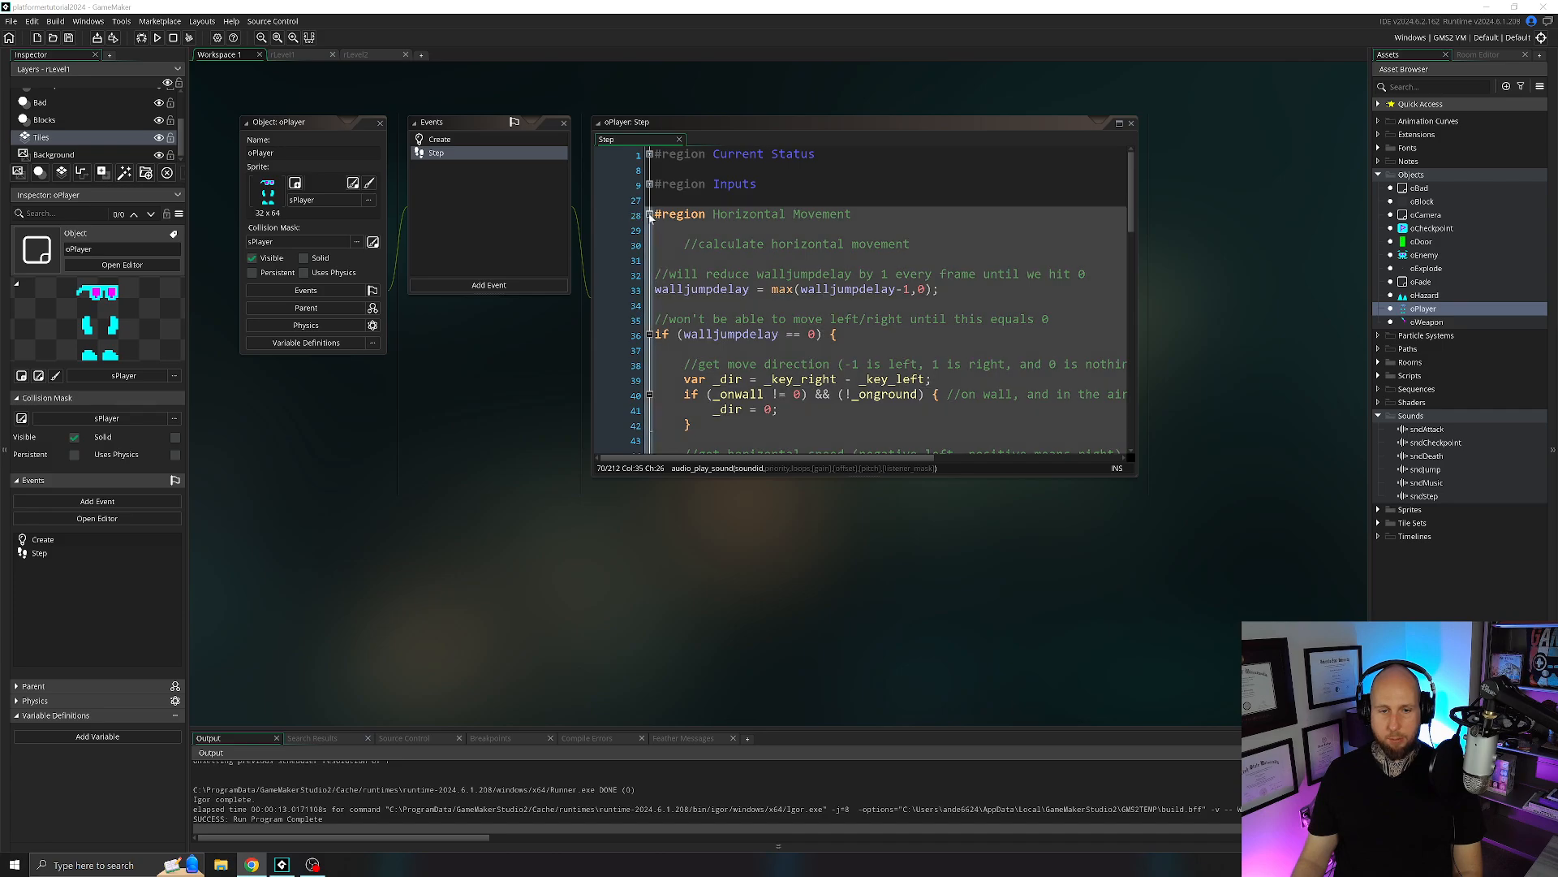
pyautogui.click(649, 214)
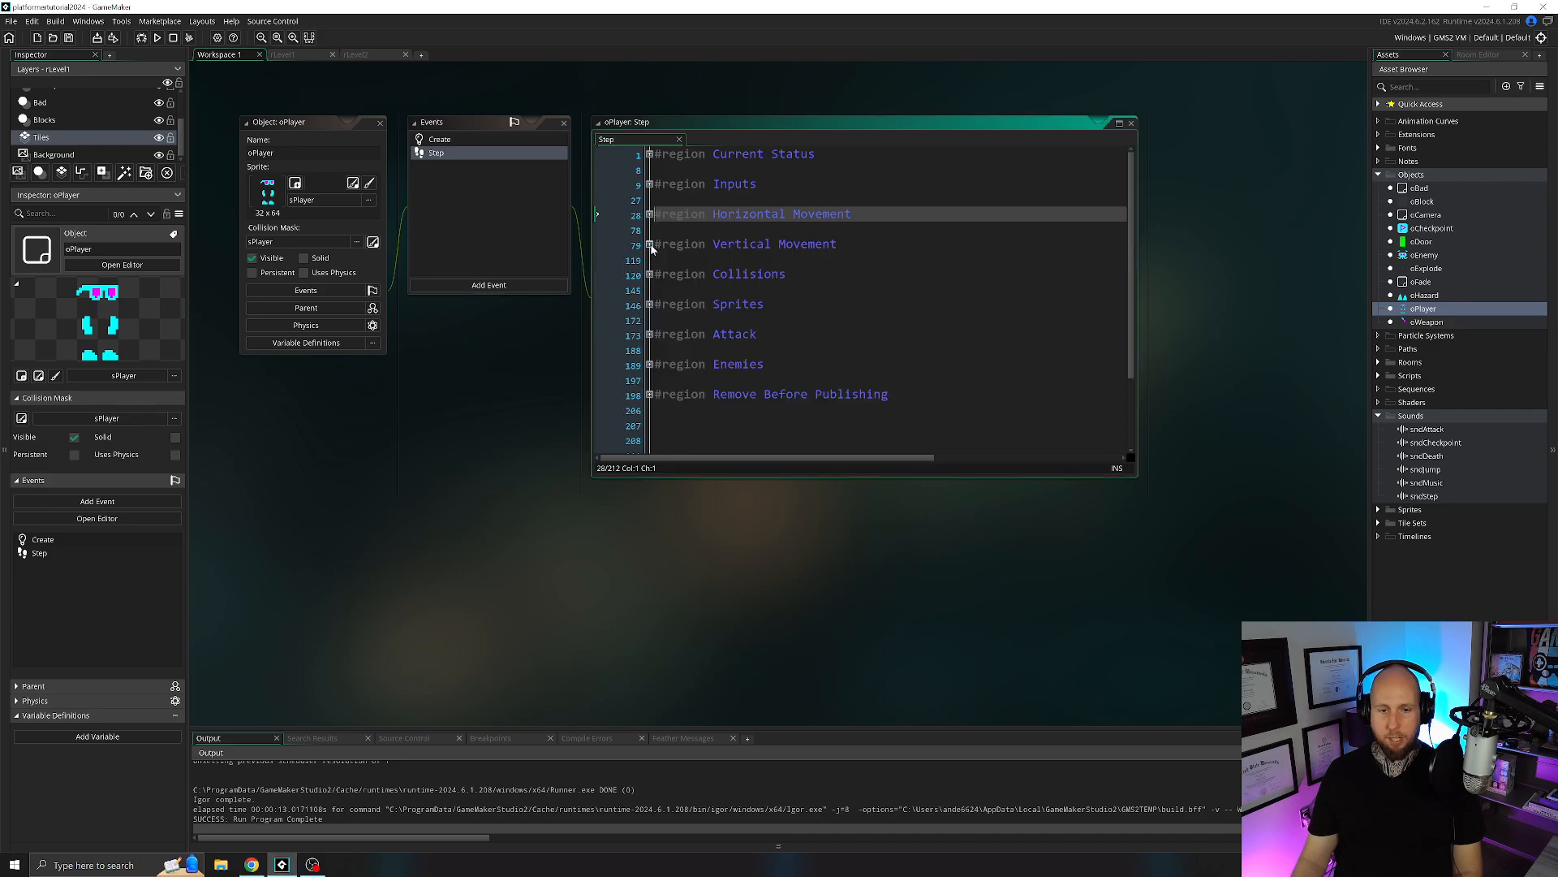
pyautogui.click(649, 304)
pyautogui.scroll(-2, 651, 308)
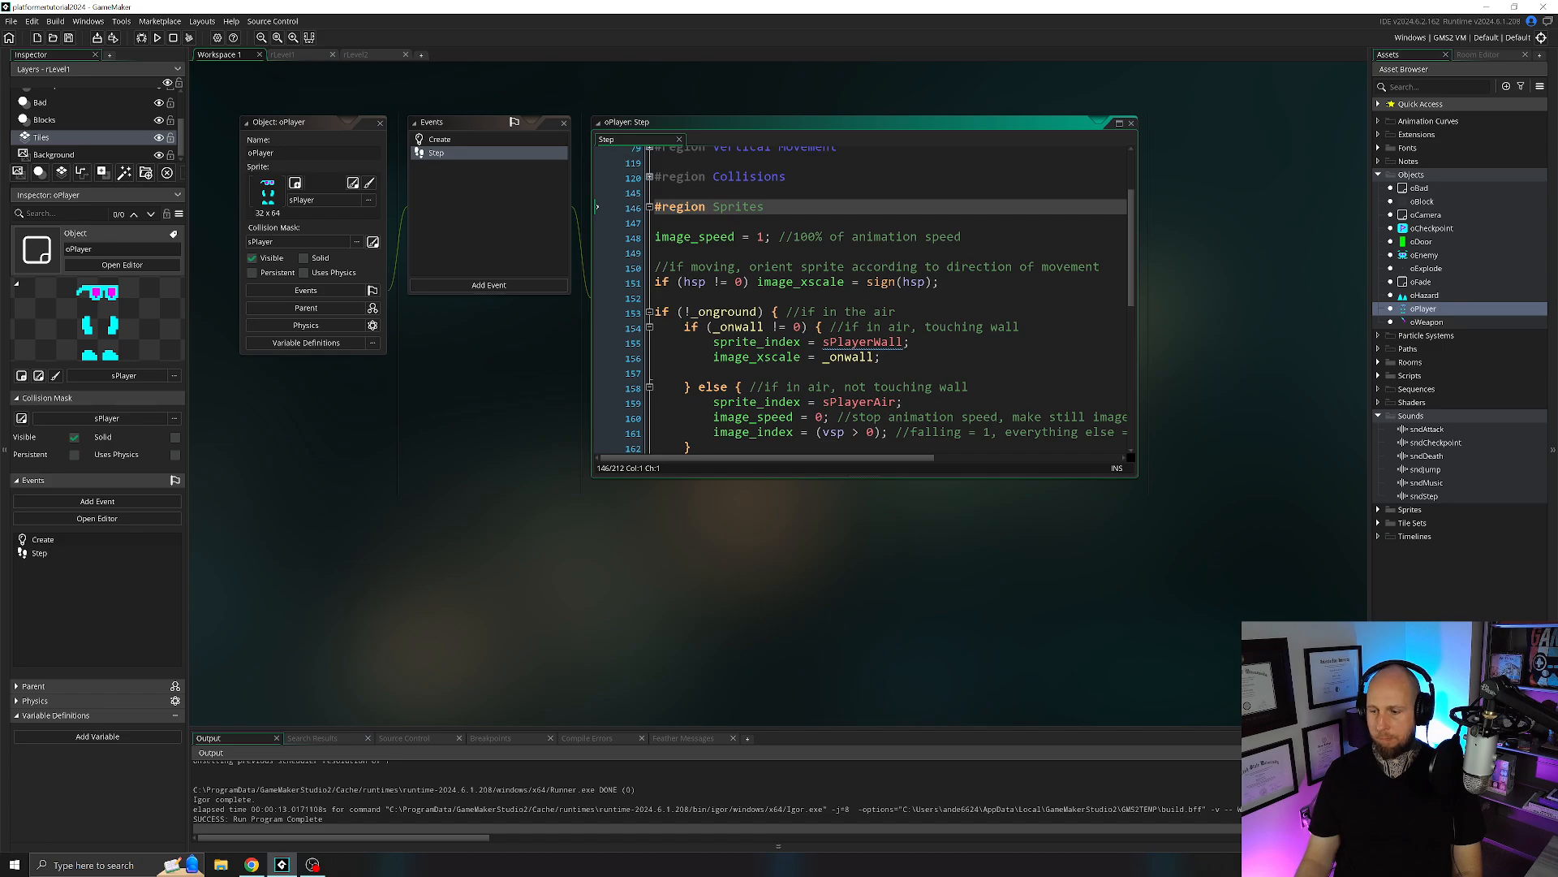
pyautogui.scroll(-1, 650, 307)
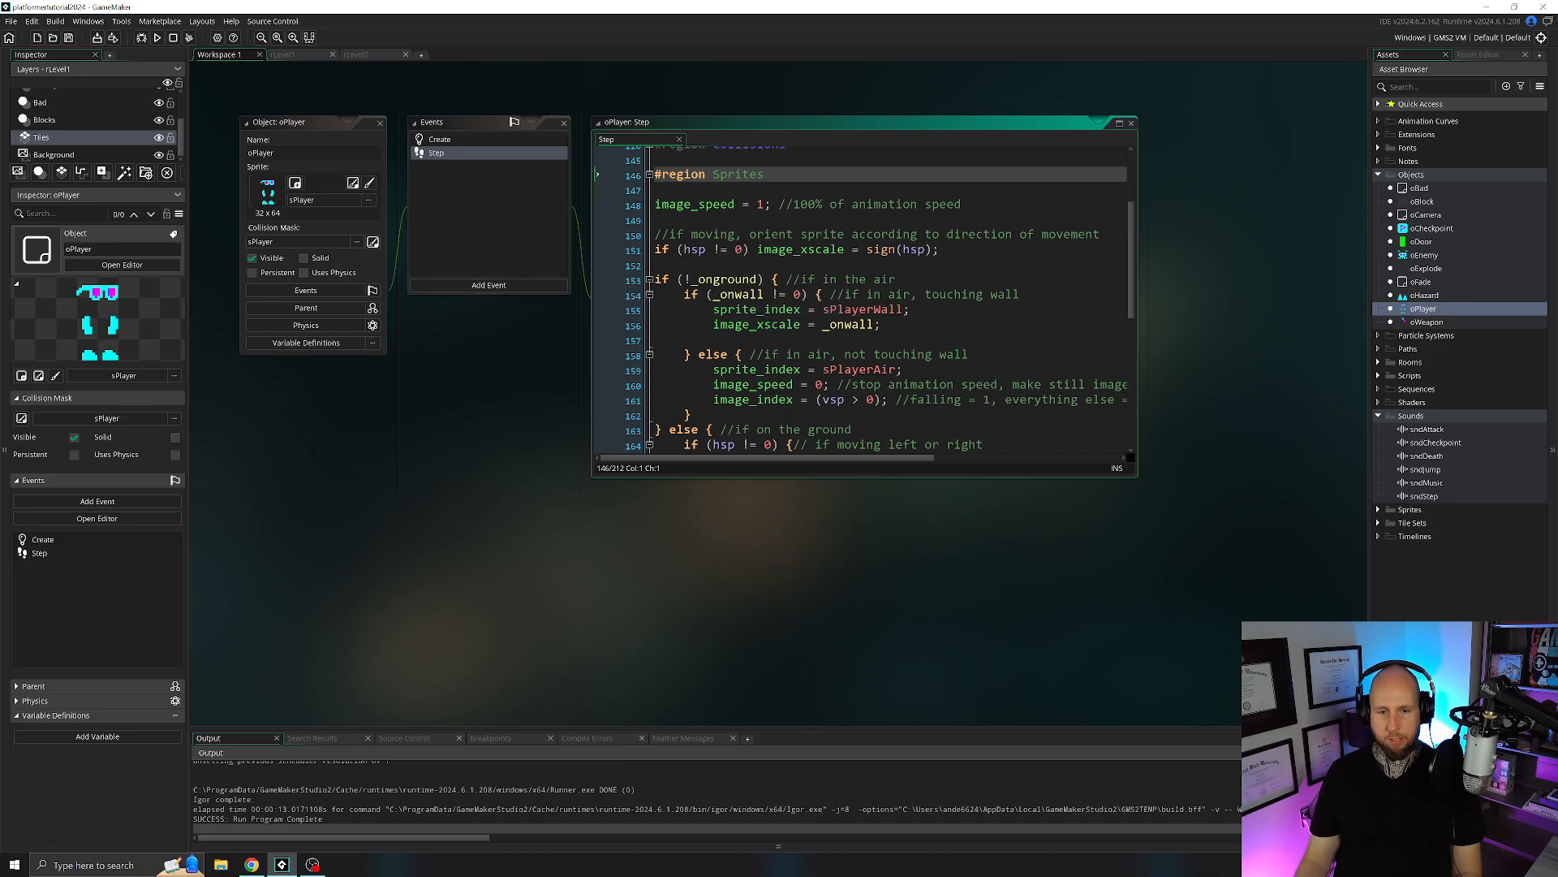
pyautogui.scroll(-2, 859, 300)
pyautogui.moveTo(714, 364); pyautogui.dragTo(852, 365)
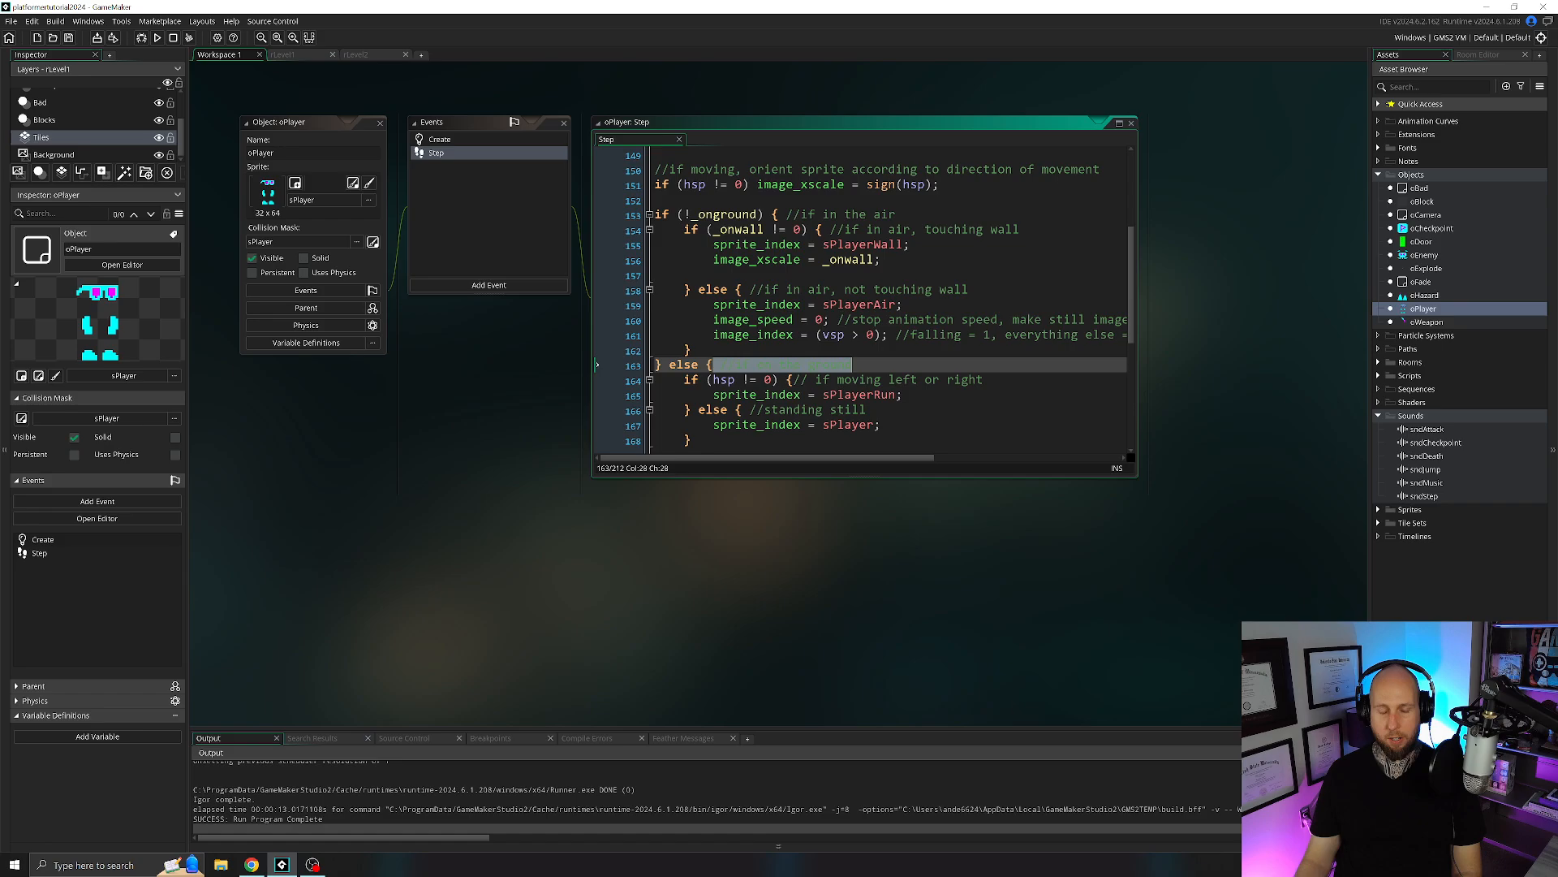
pyautogui.scroll(-2, 597, 300)
pyautogui.click(676, 300)
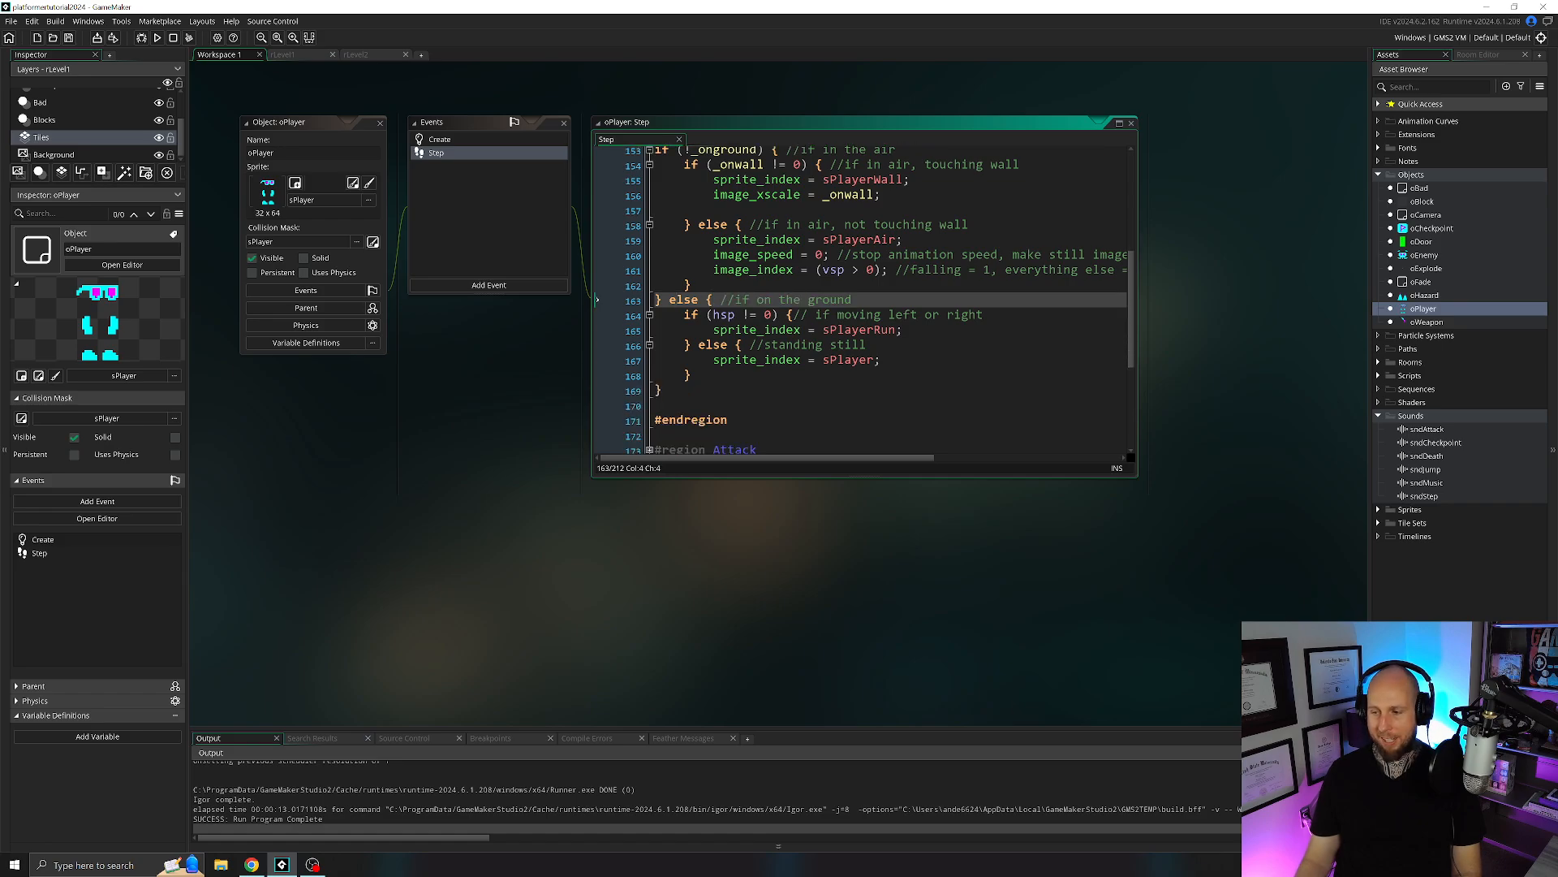
# Paste the sndJump condition block below "sprite_index = sPlayerRun;" in the moving left or right condition and align its first line's indentation.
pyautogui.click(759, 329)
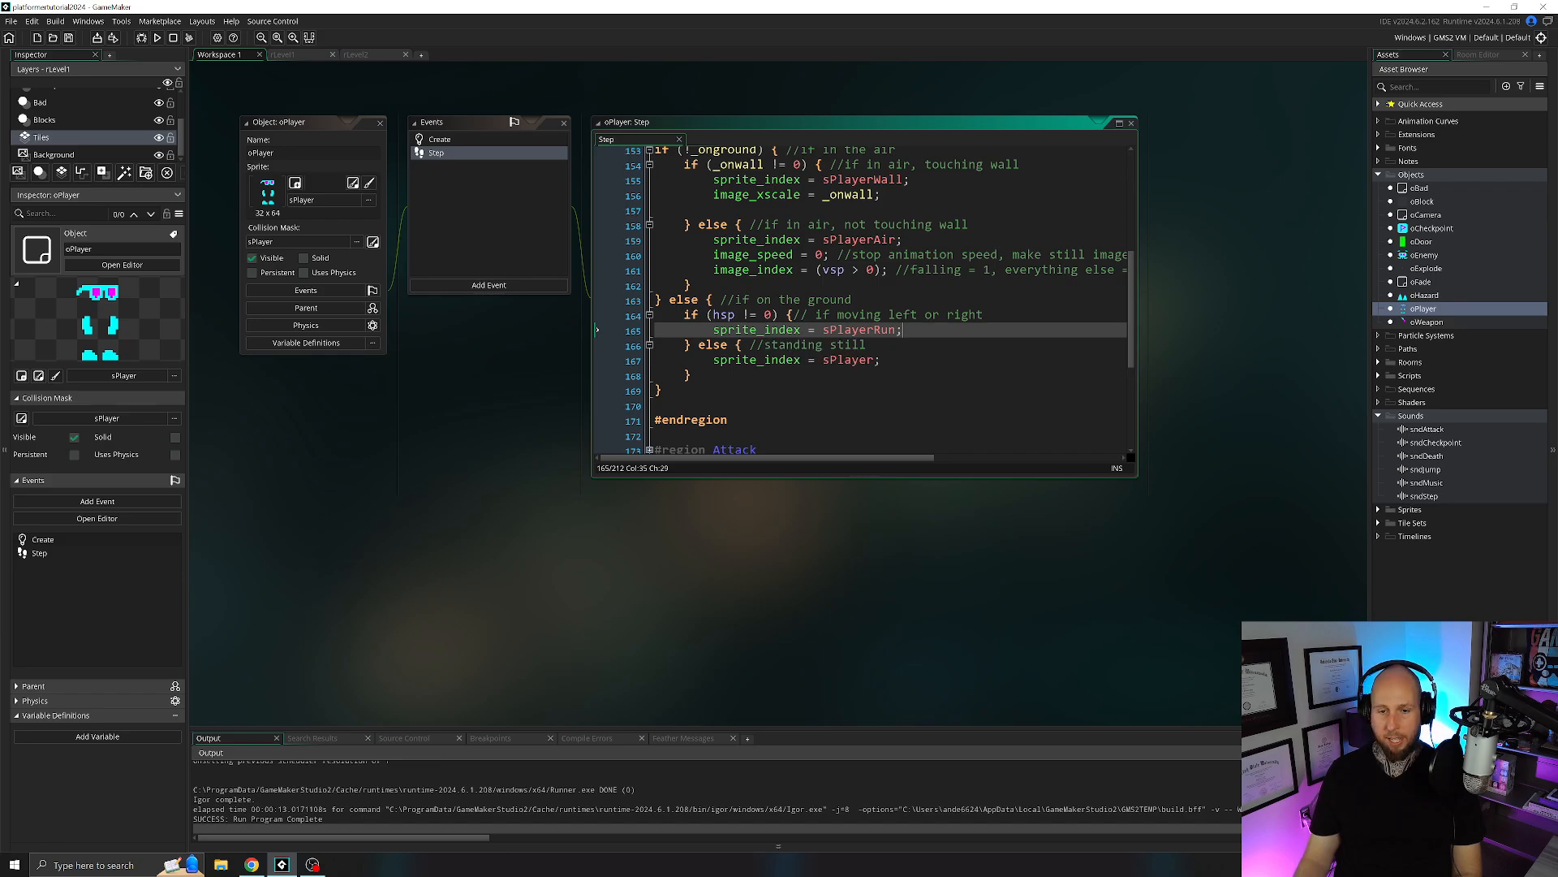
pyautogui.click(837, 330)
pyautogui.press('End')
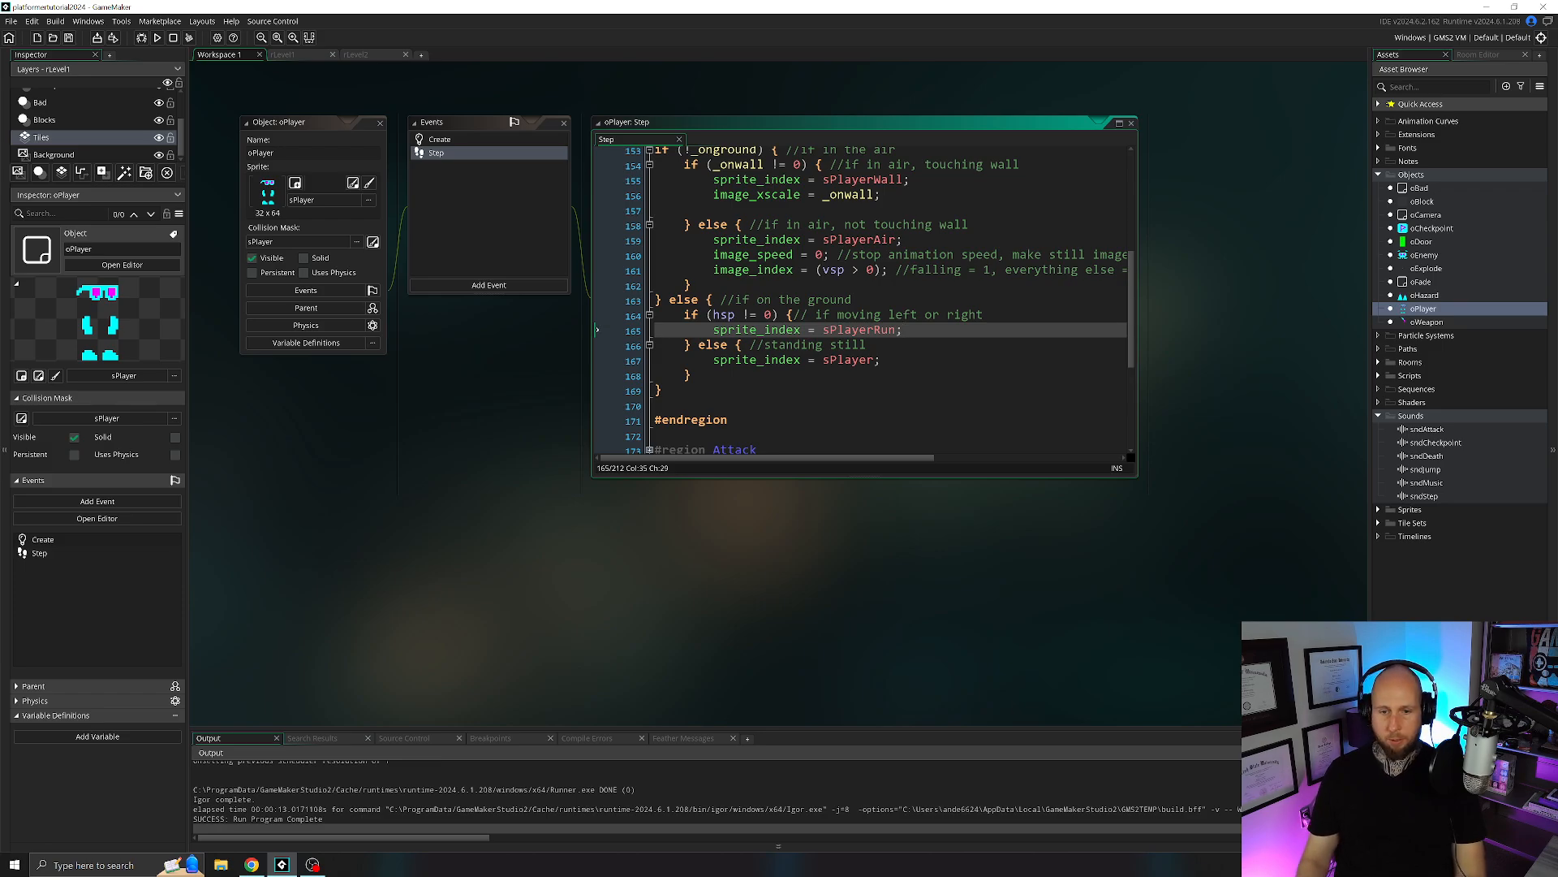
pyautogui.press('Return')
pyautogui.press('Return')
pyautogui.press('Up')
pyautogui.press('Return')
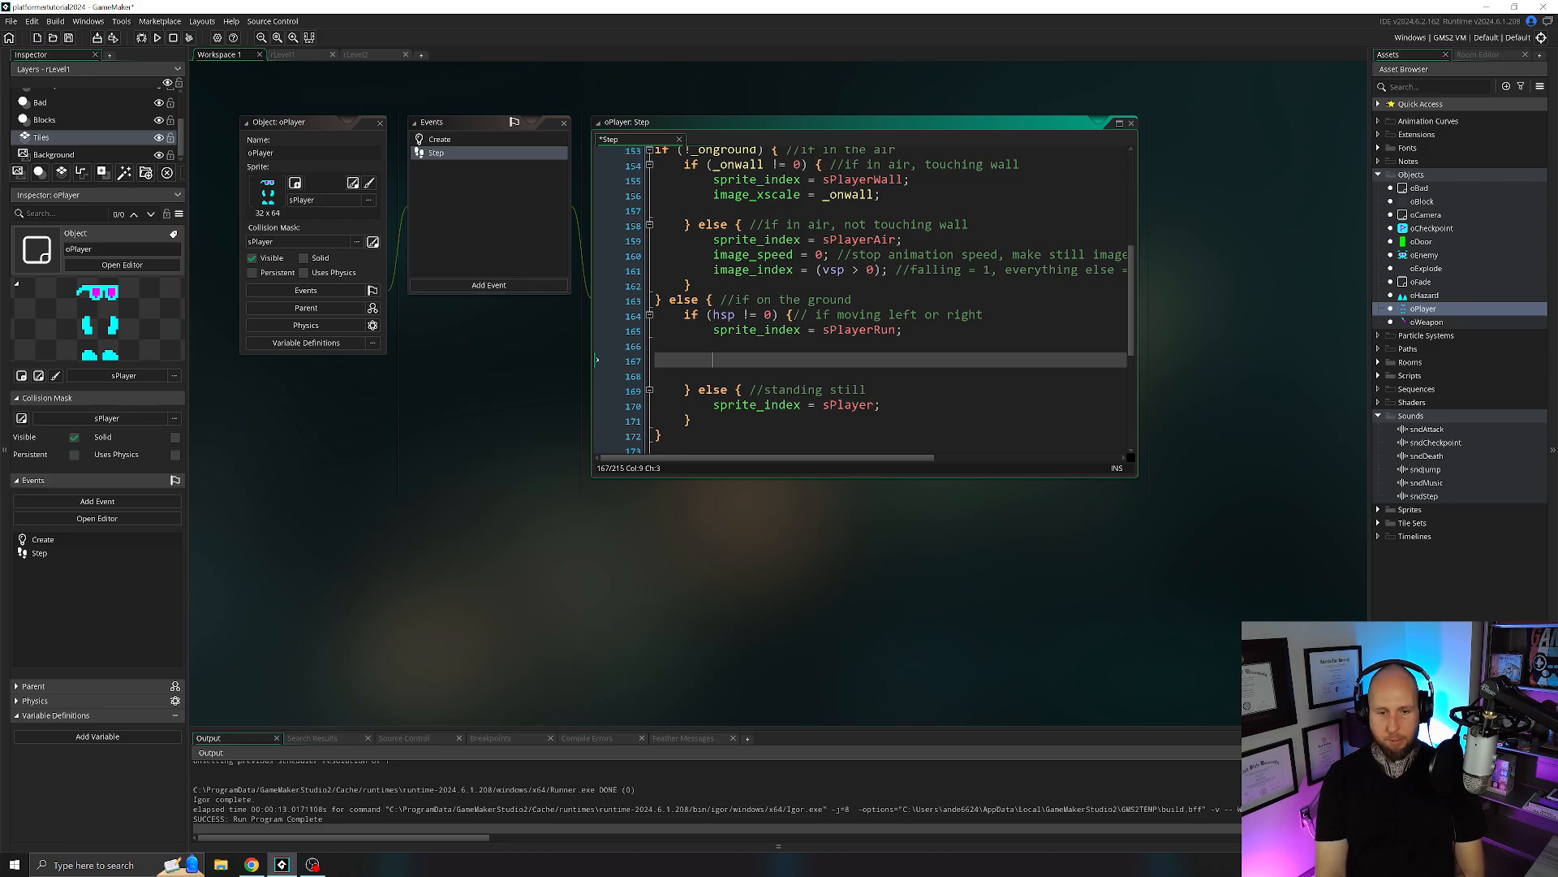
pyautogui.hotkey('ctrl', 'v')
pyautogui.click(772, 359)
pyautogui.press('BackSpace')
pyautogui.press('BackSpace')
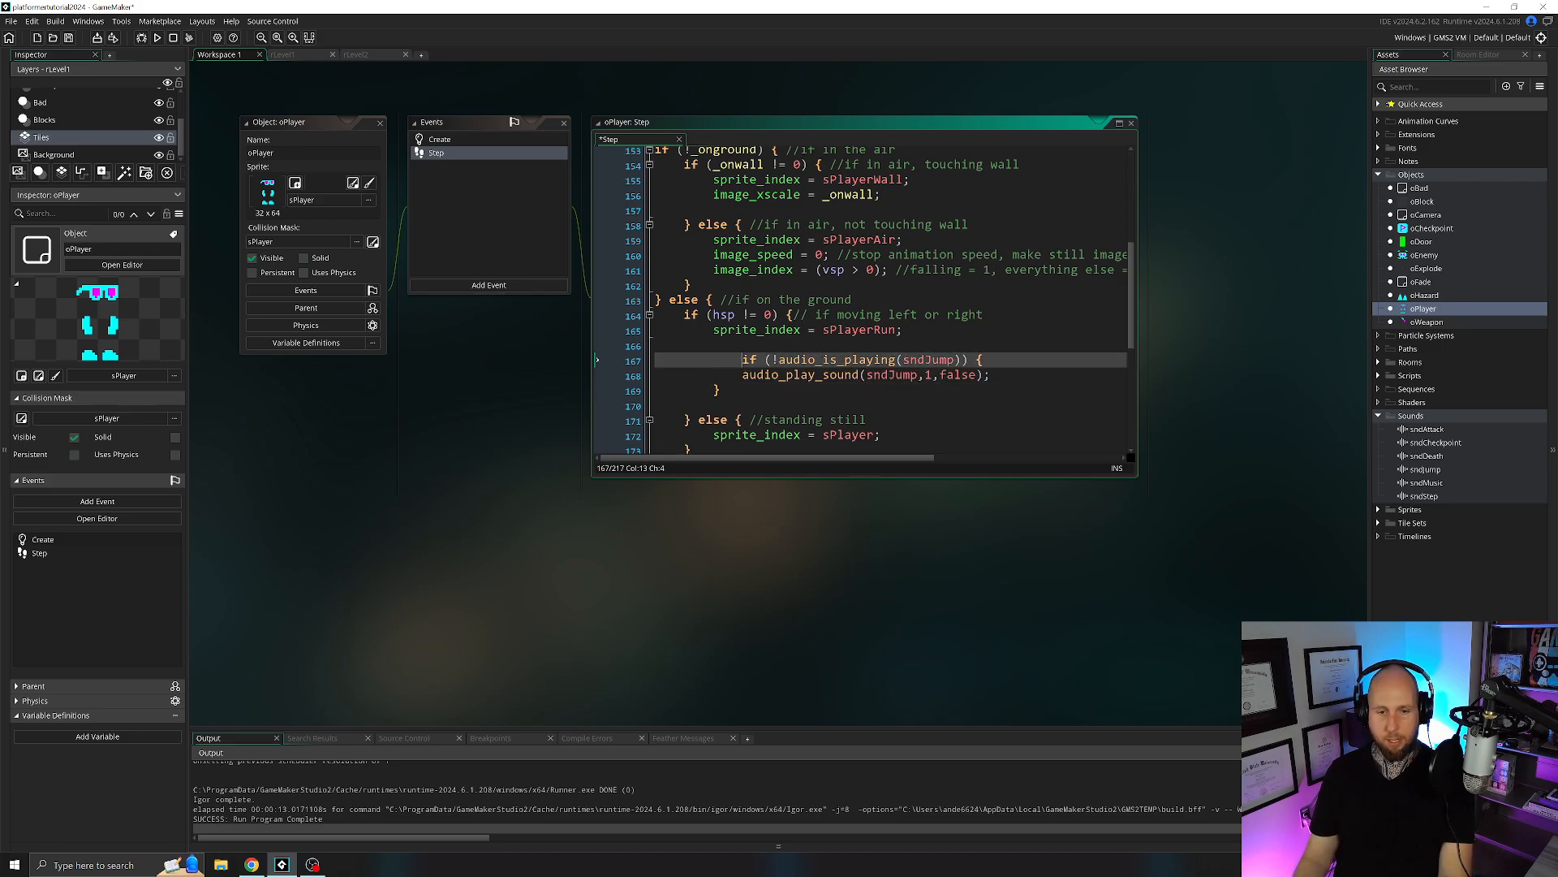
# Replace sndJump with sndStep in both the audio_is_playing check and the audio_play_sound call of the pasted block.
pyautogui.moveTo(925, 361); pyautogui.dragTo(896, 360)
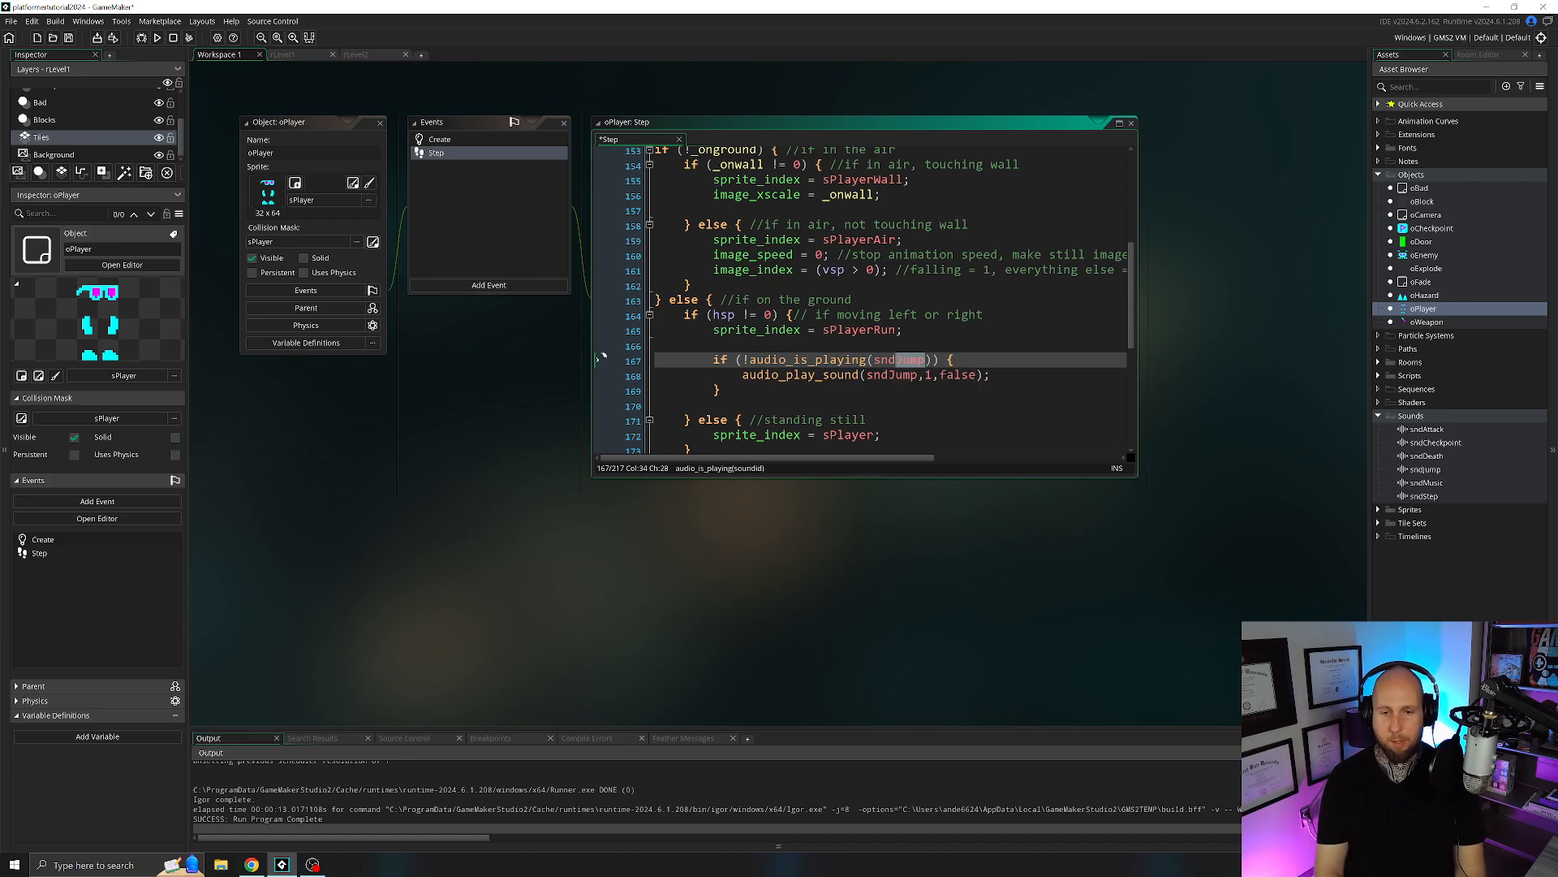
pyautogui.write('Step')
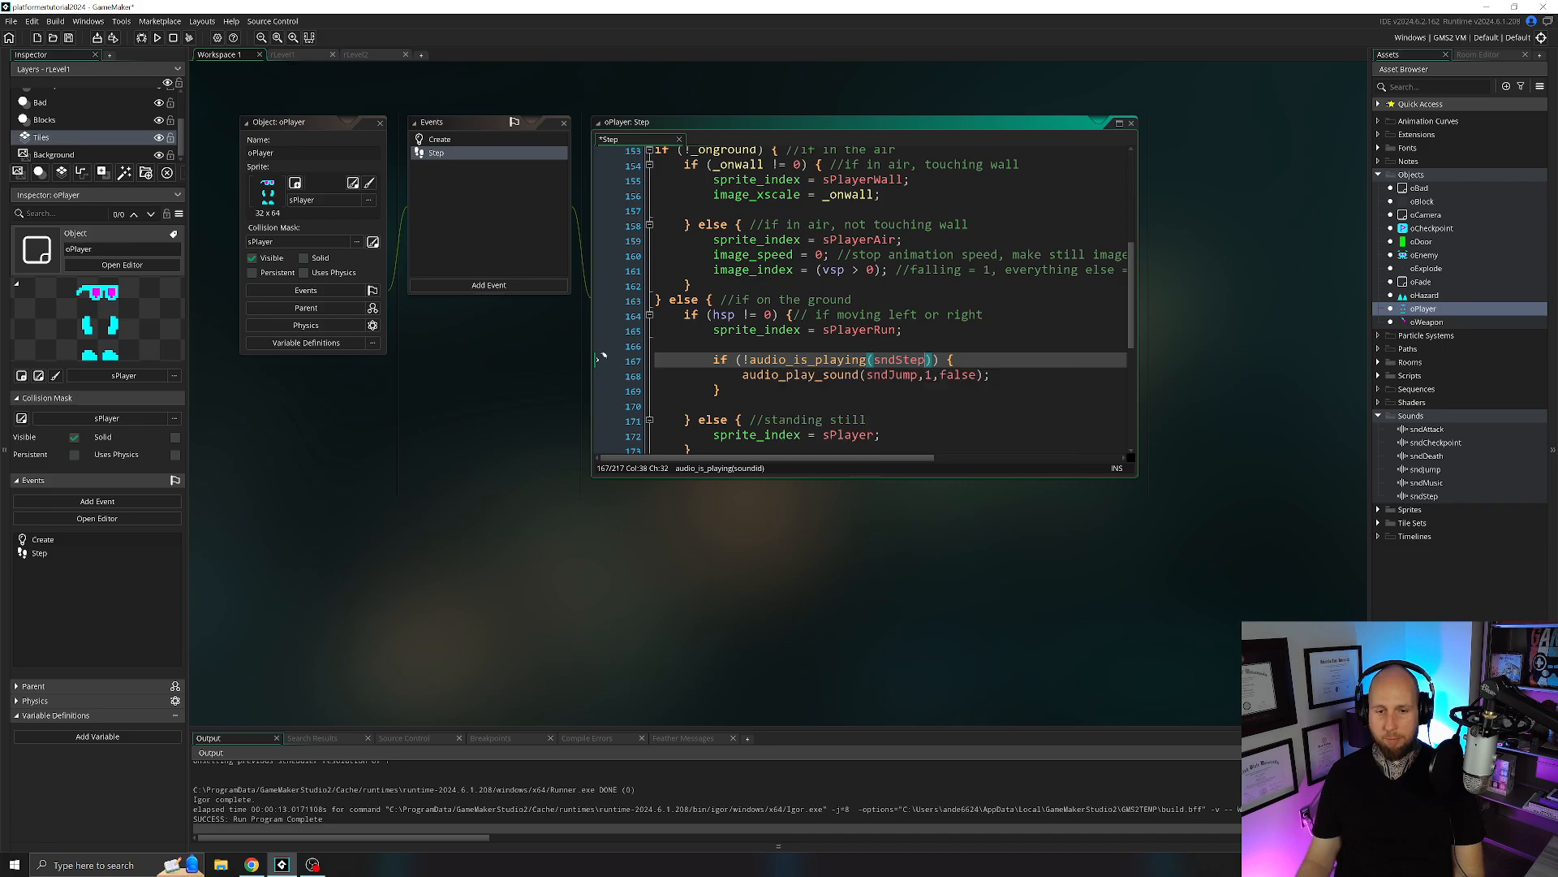
pyautogui.moveTo(918, 375); pyautogui.dragTo(888, 375)
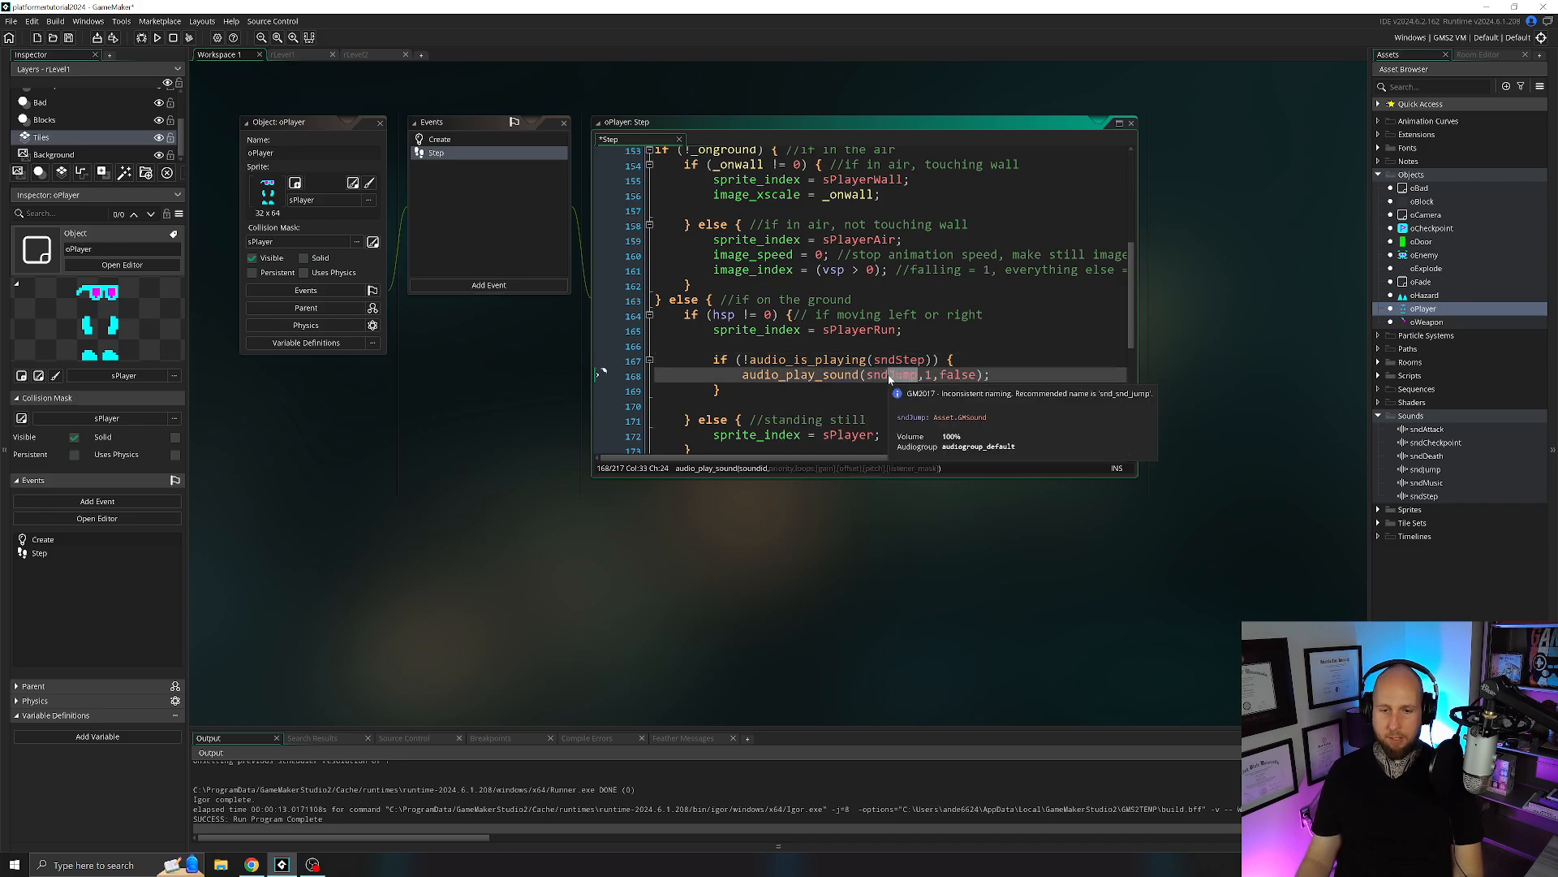
pyautogui.write('Step')
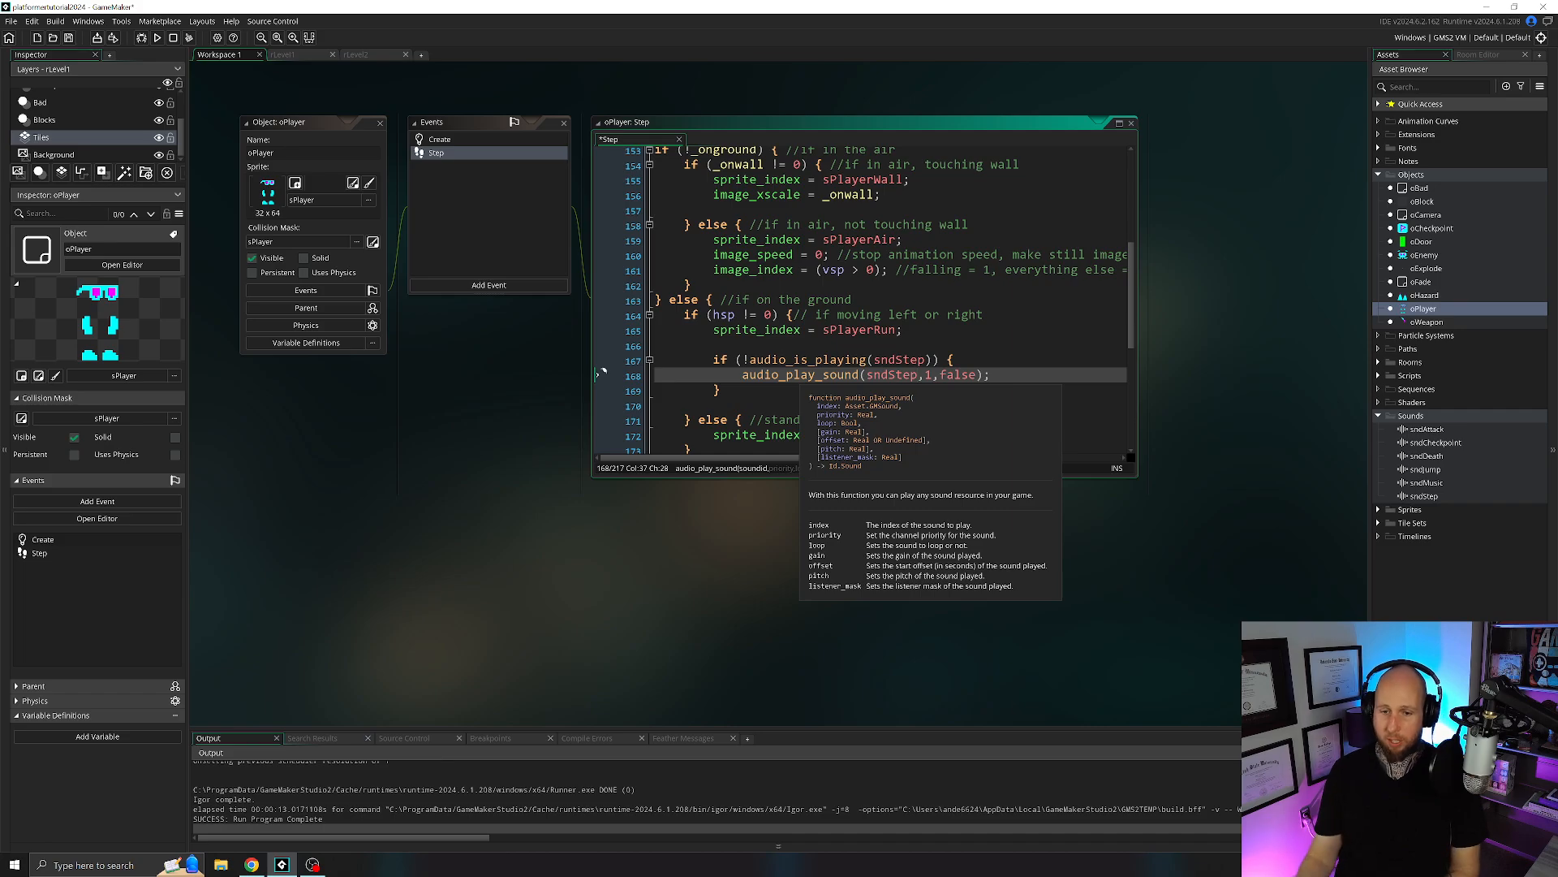
pyautogui.click(932, 375)
pyautogui.press('Right')
pyautogui.press('Right')
pyautogui.press('Right')
pyautogui.press('Right')
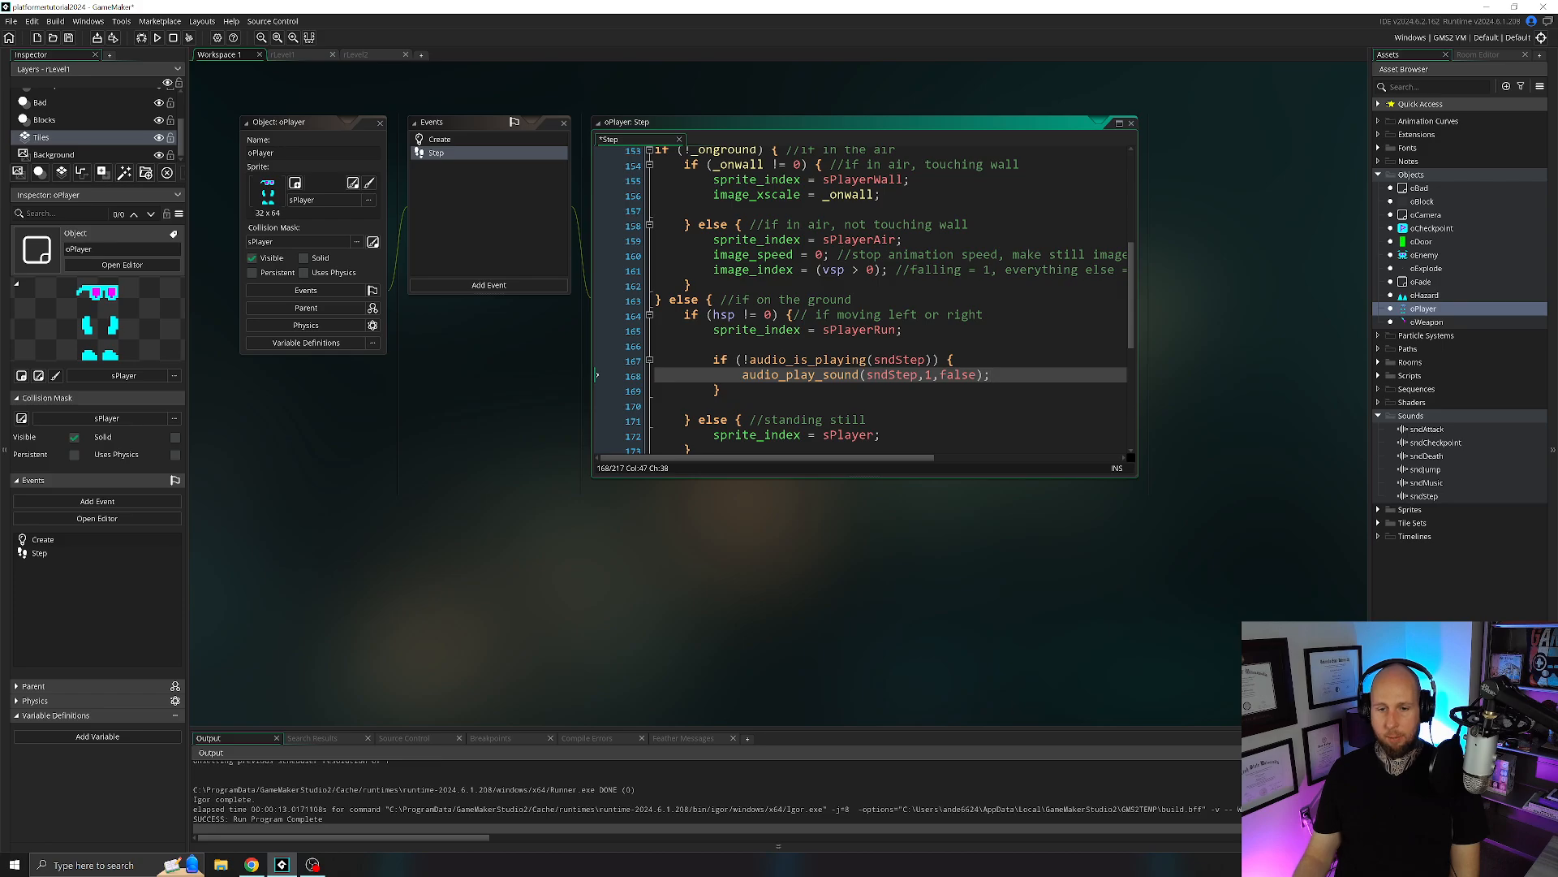
pyautogui.click(845, 330)
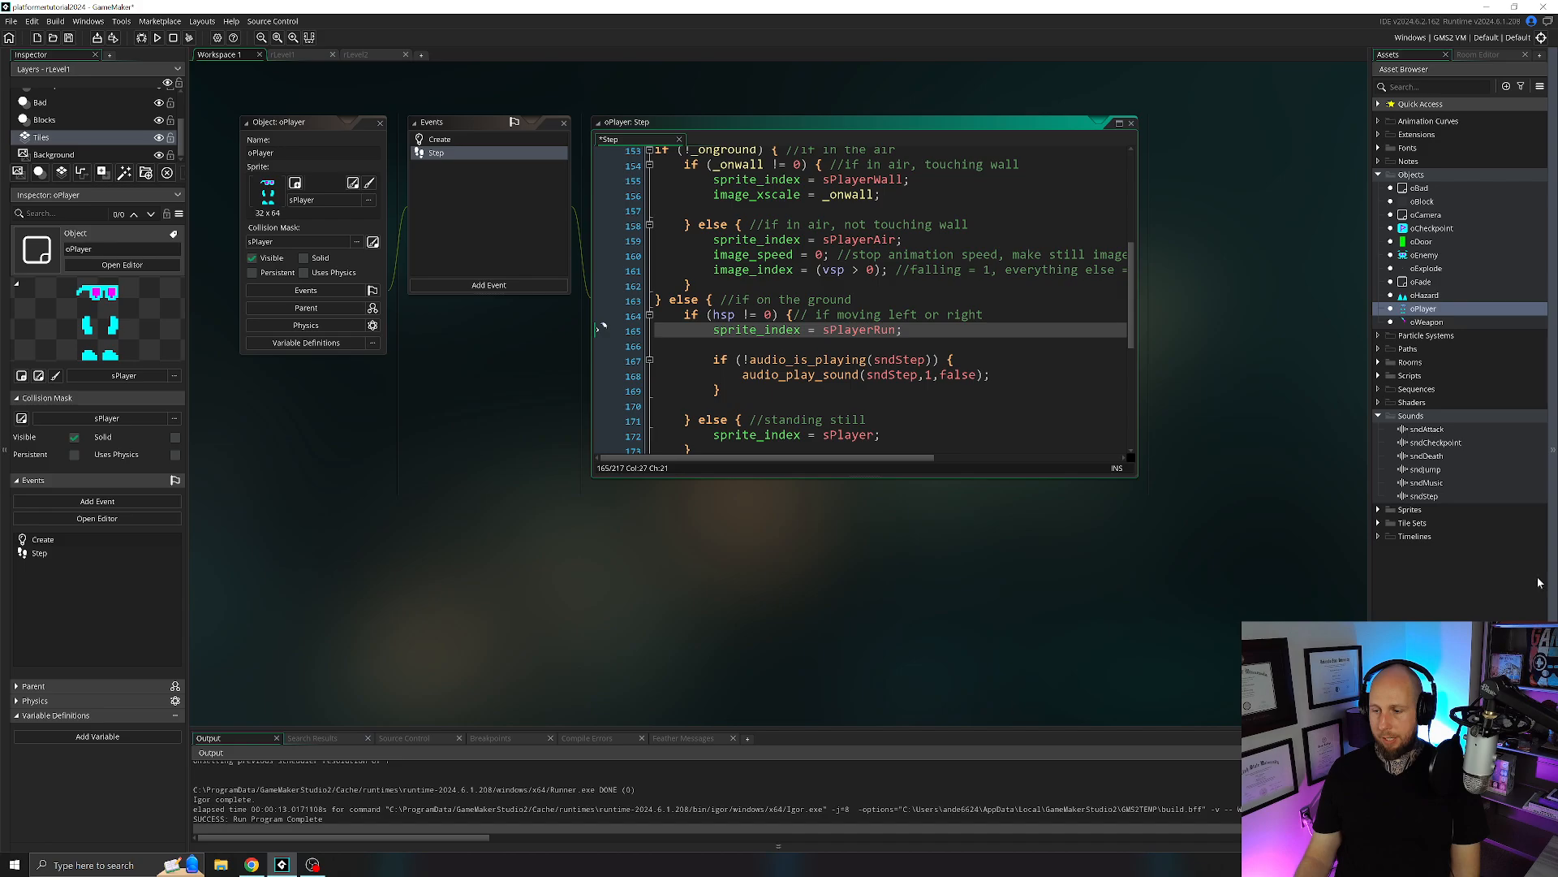
# Run the game, move the player back and forth along the ground to test the step sound, and close the game.
pyautogui.press('F5')
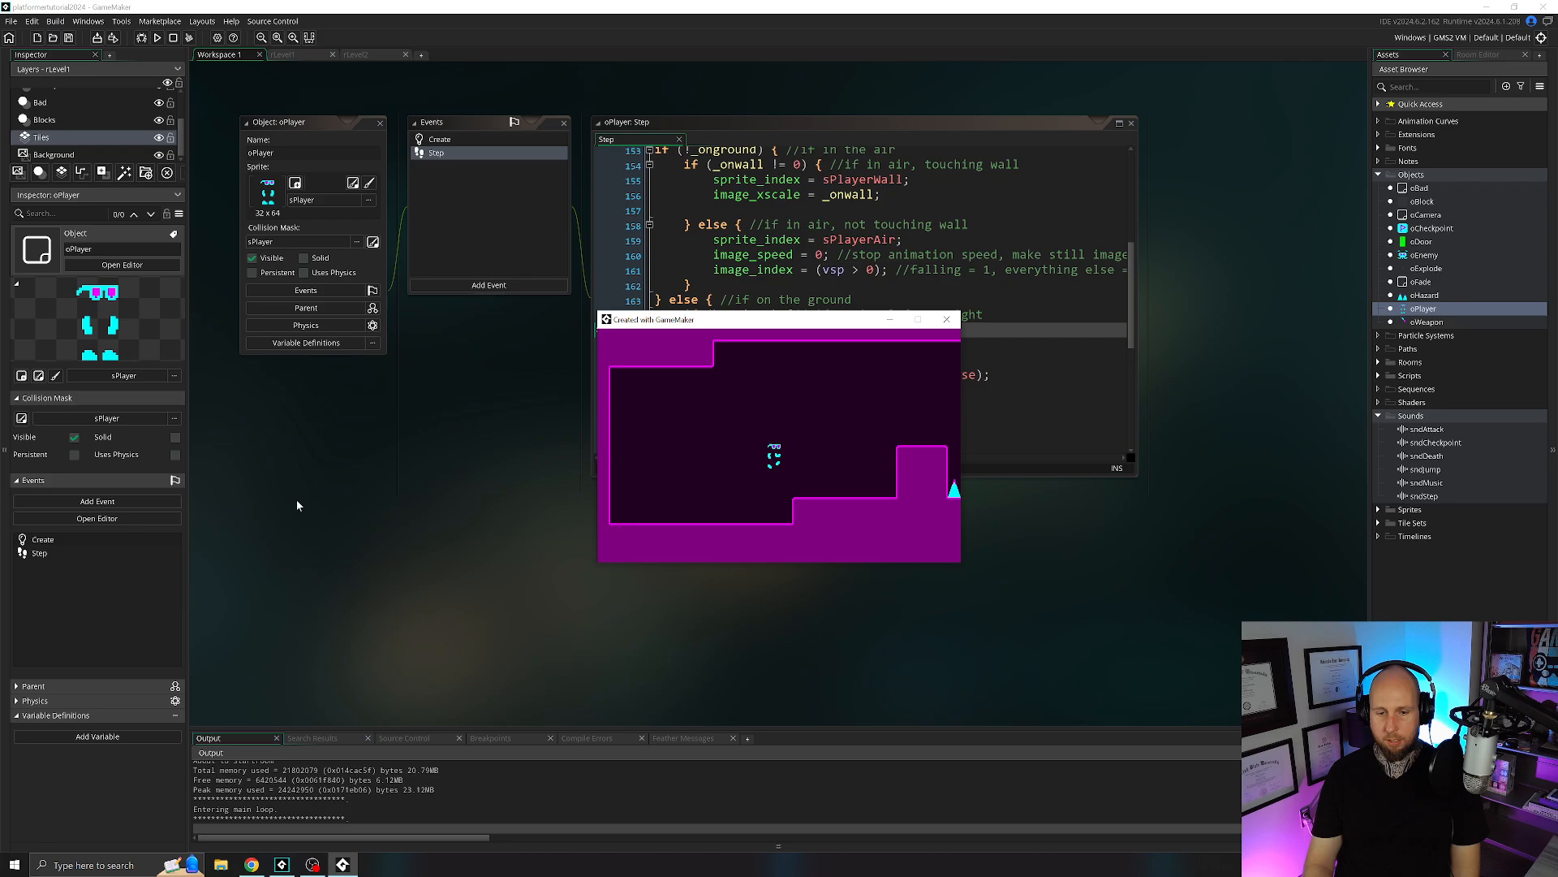
pyautogui.press('Right')
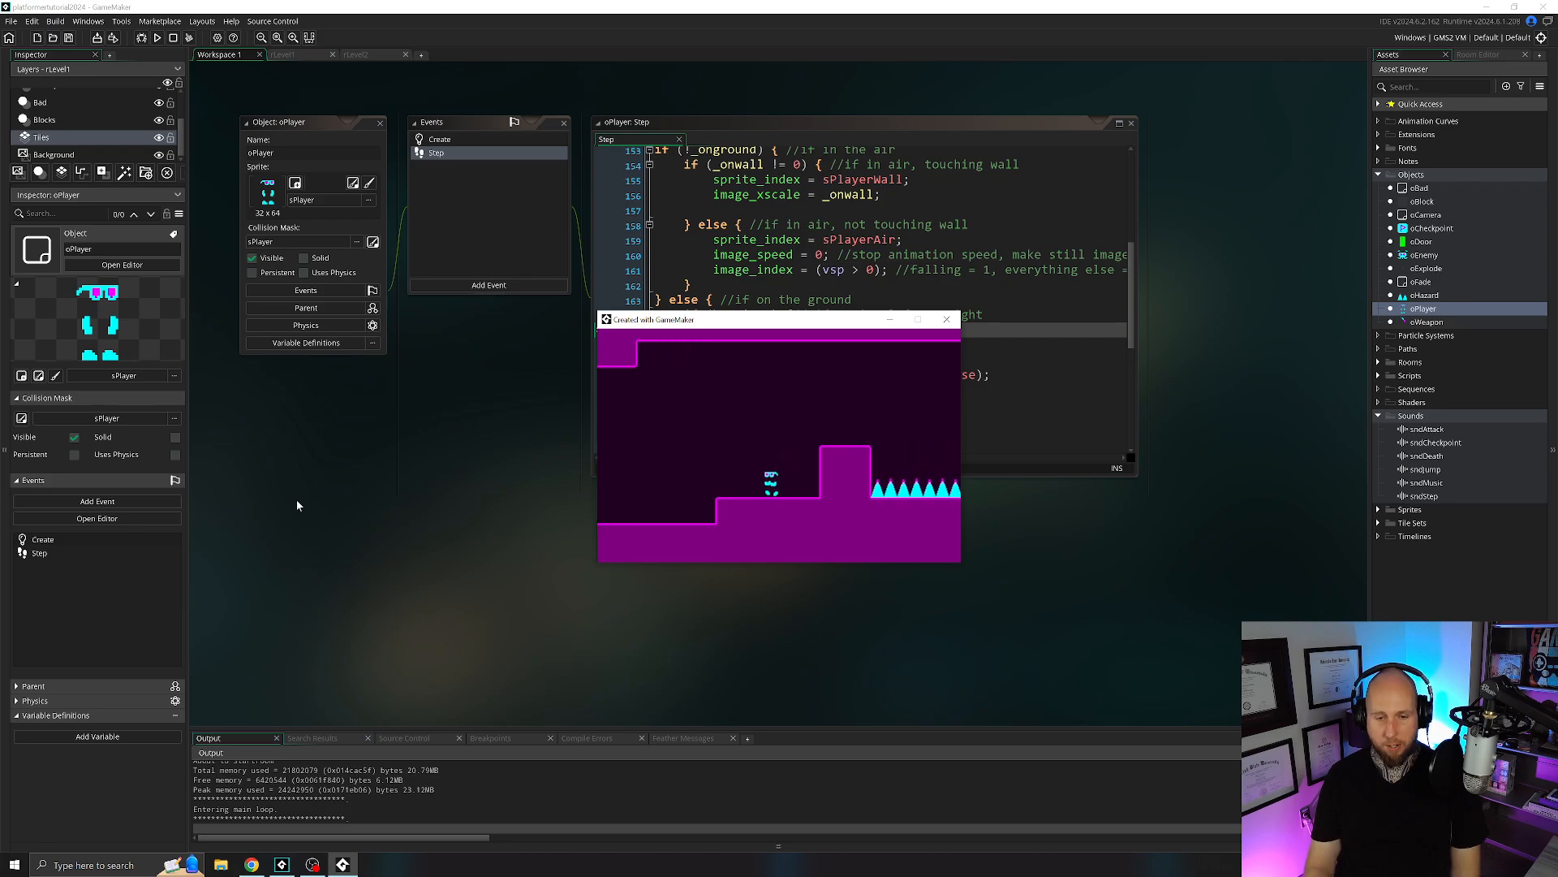
pyautogui.press('Left')
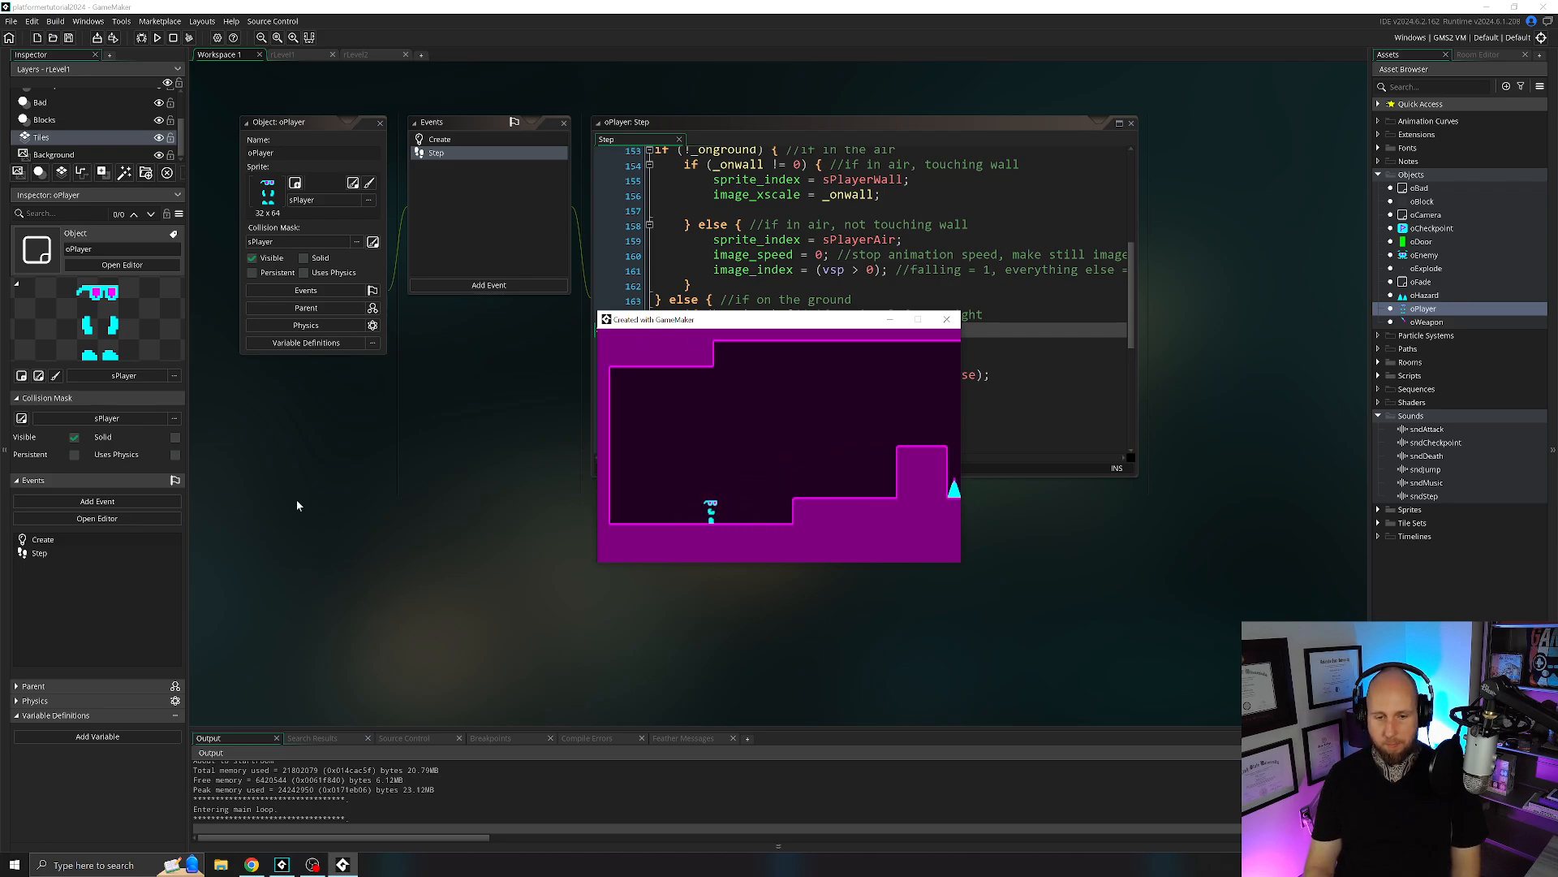
pyautogui.press('Right')
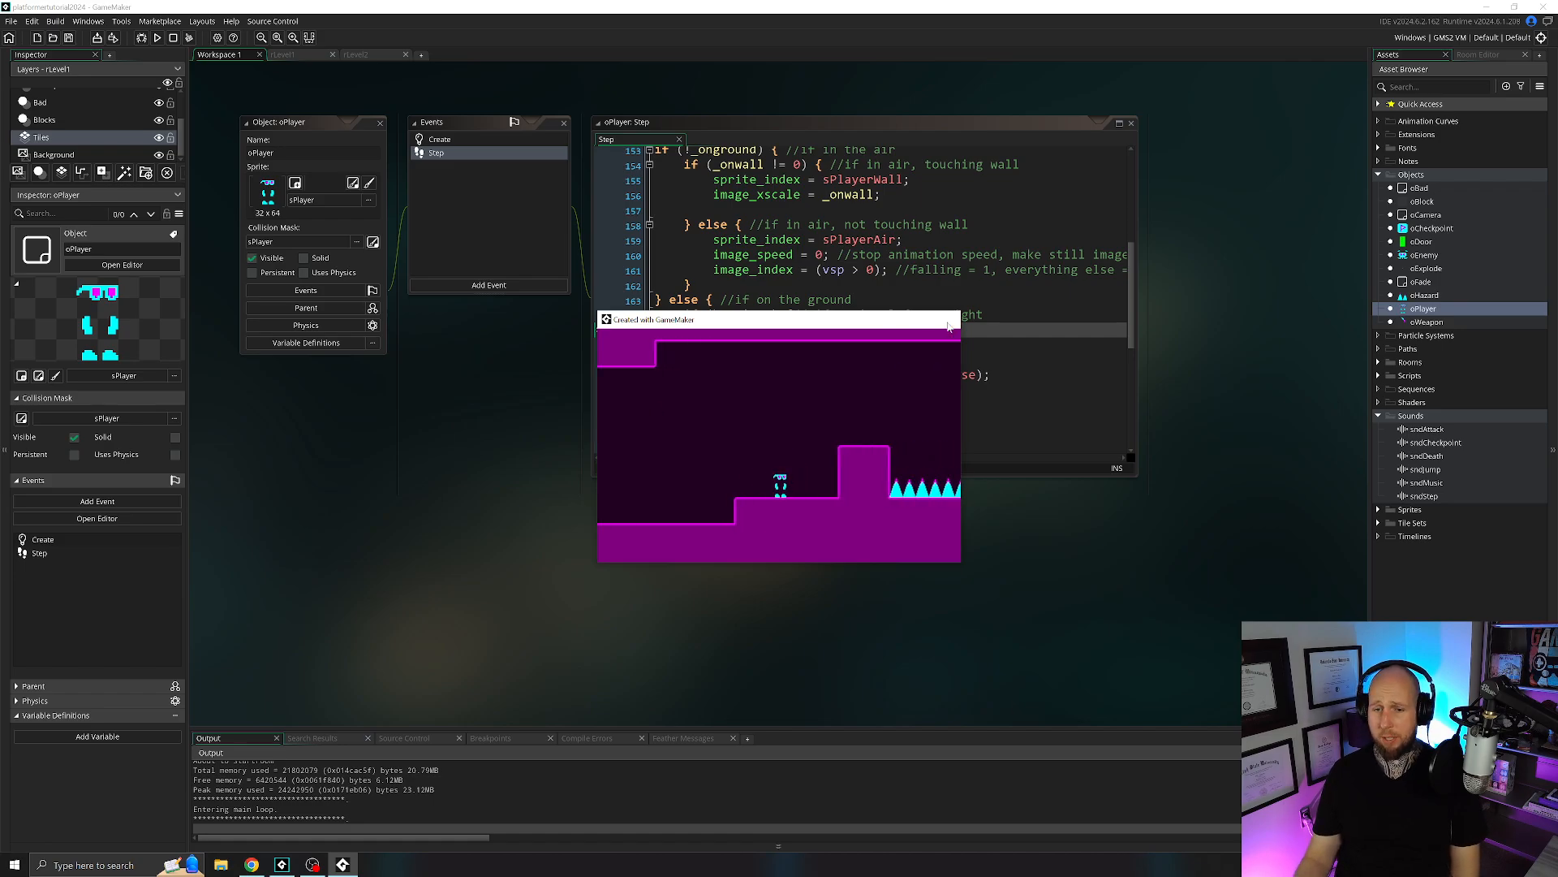
pyautogui.click(950, 322)
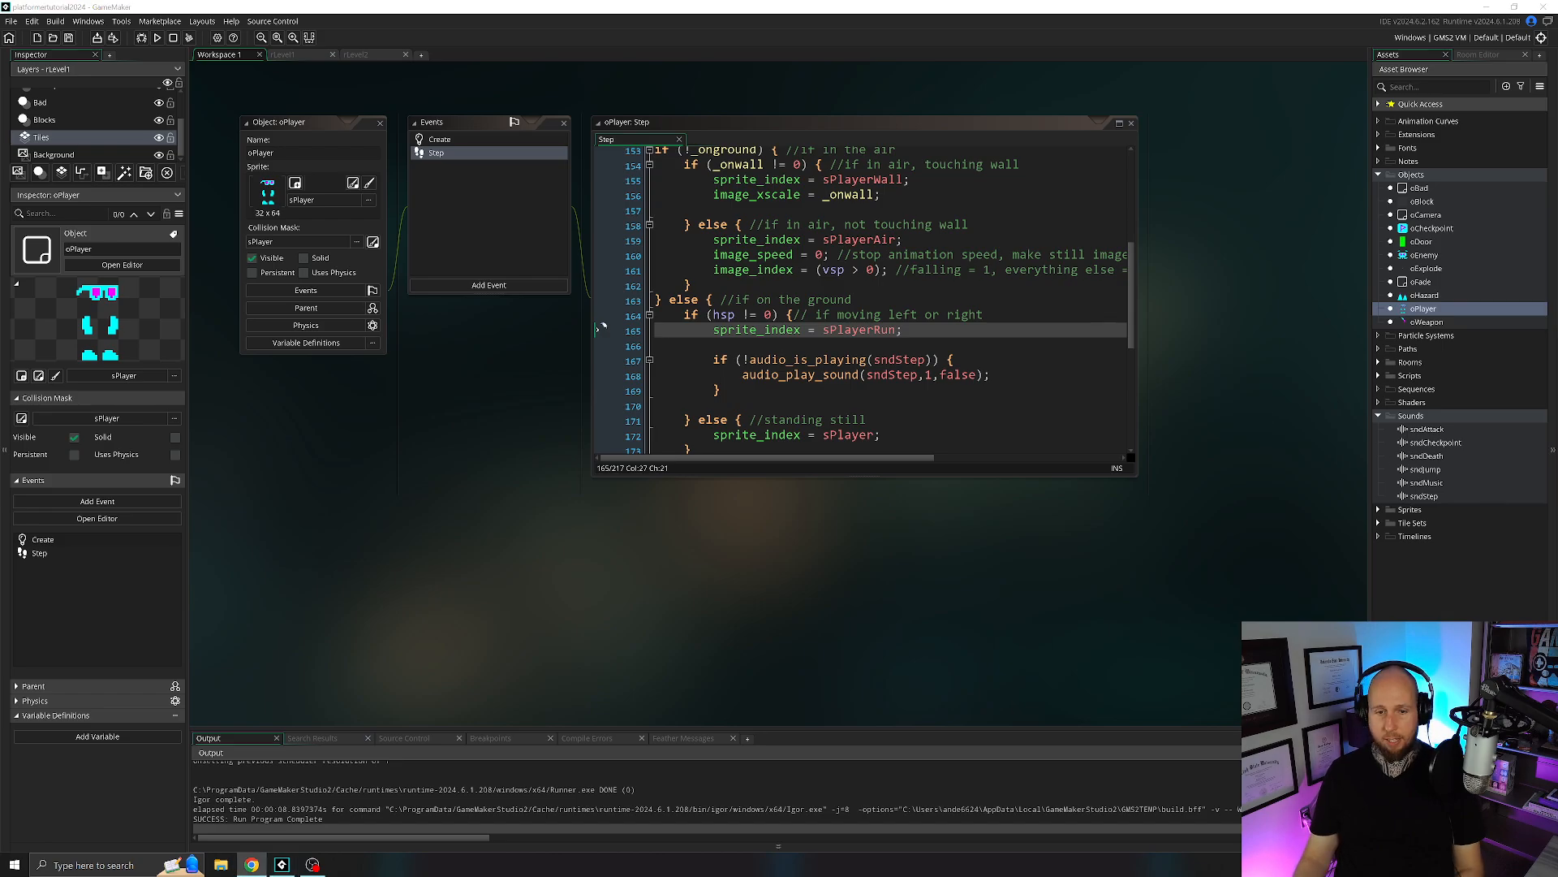
# Collapse the Sprites region and expand the Attack region at its _key_attack condition.
pyautogui.scroll(6, 641, 316)
pyautogui.click(649, 305)
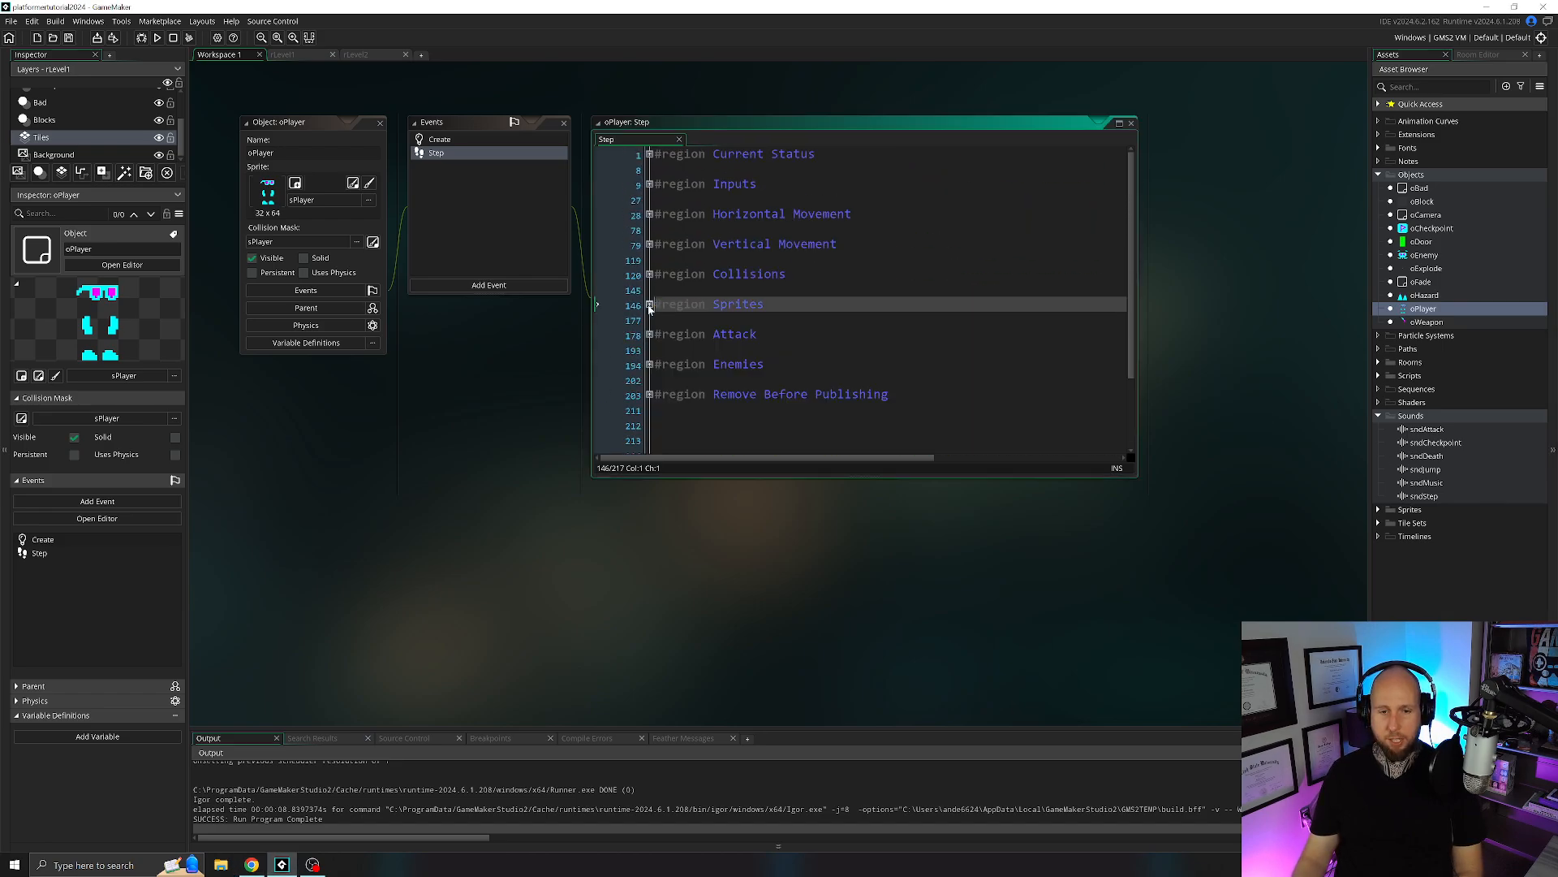
pyautogui.click(649, 336)
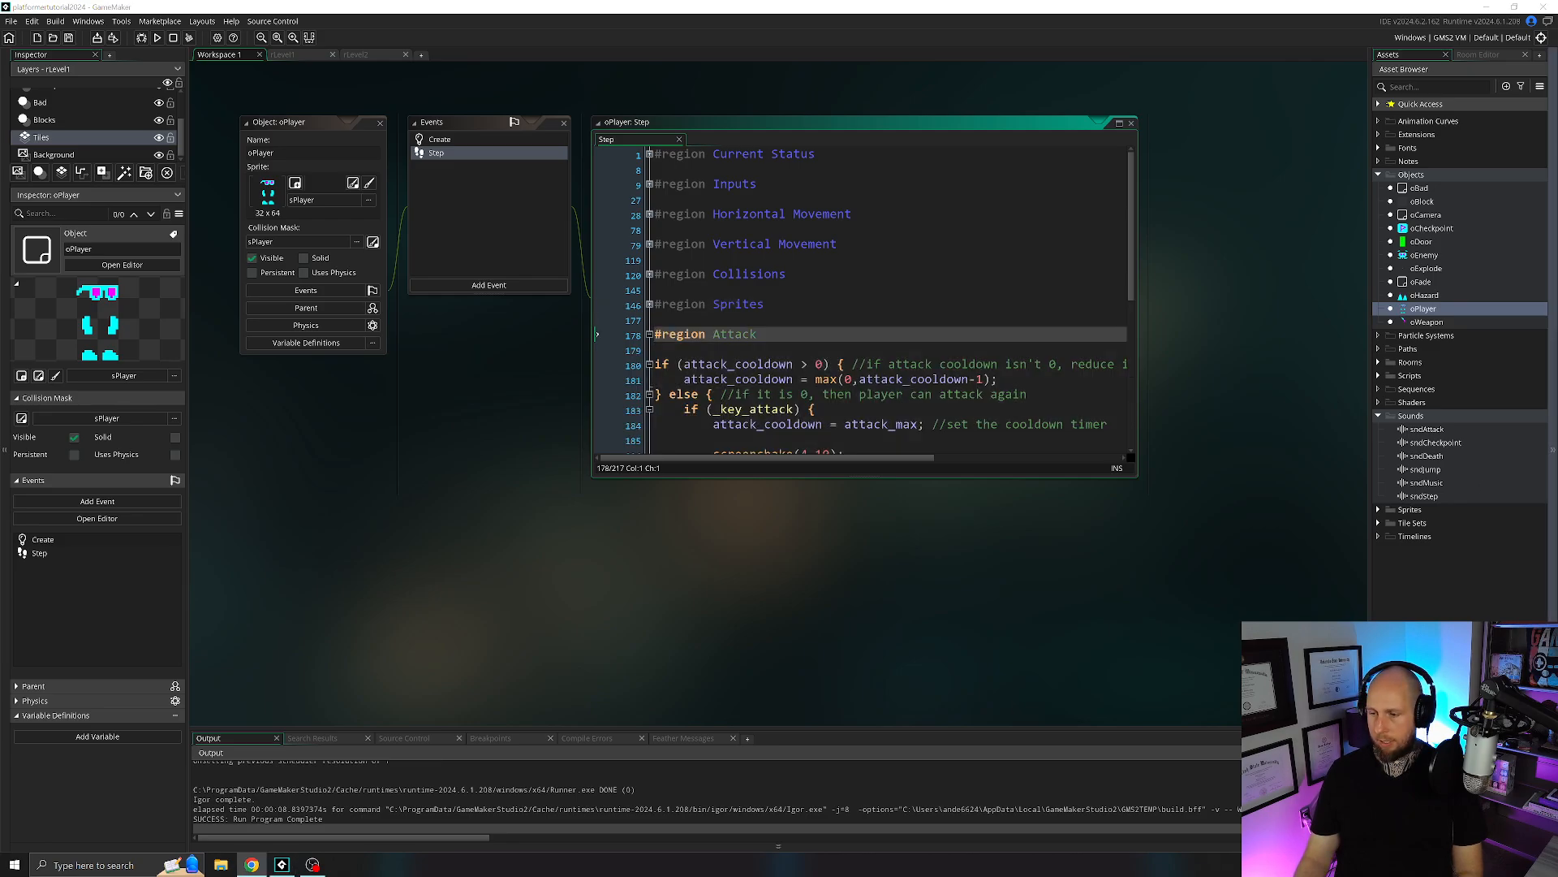
pyautogui.scroll(-3, 863, 302)
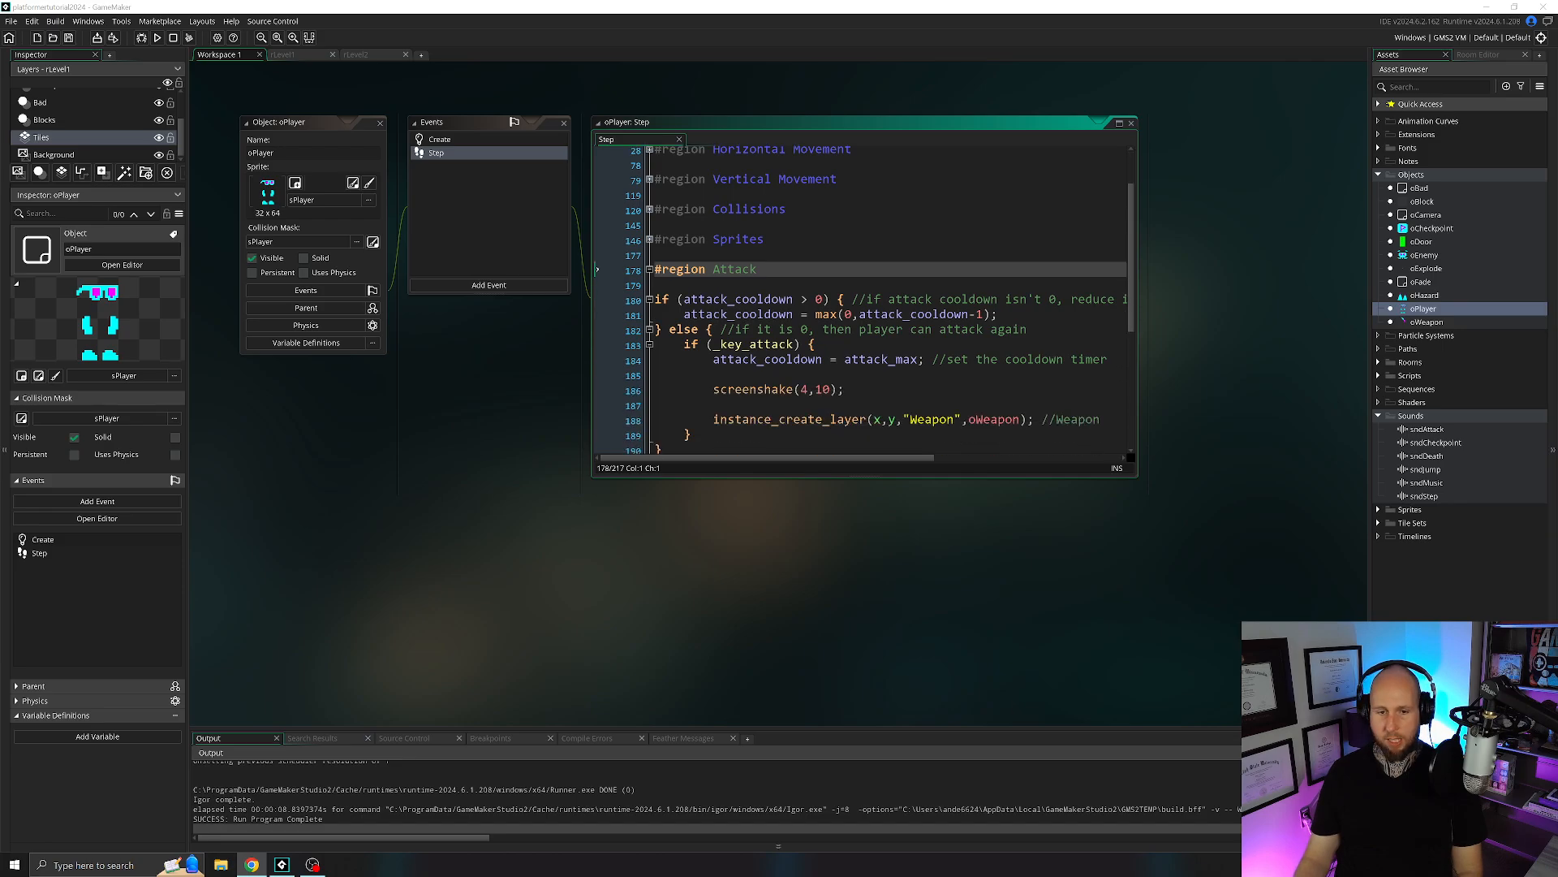
# Add "audio_play_sound(sndAttack,1,false);" on its own line between the screenshake(4,10) call and the oWeapon creation line.
pyautogui.click(846, 341)
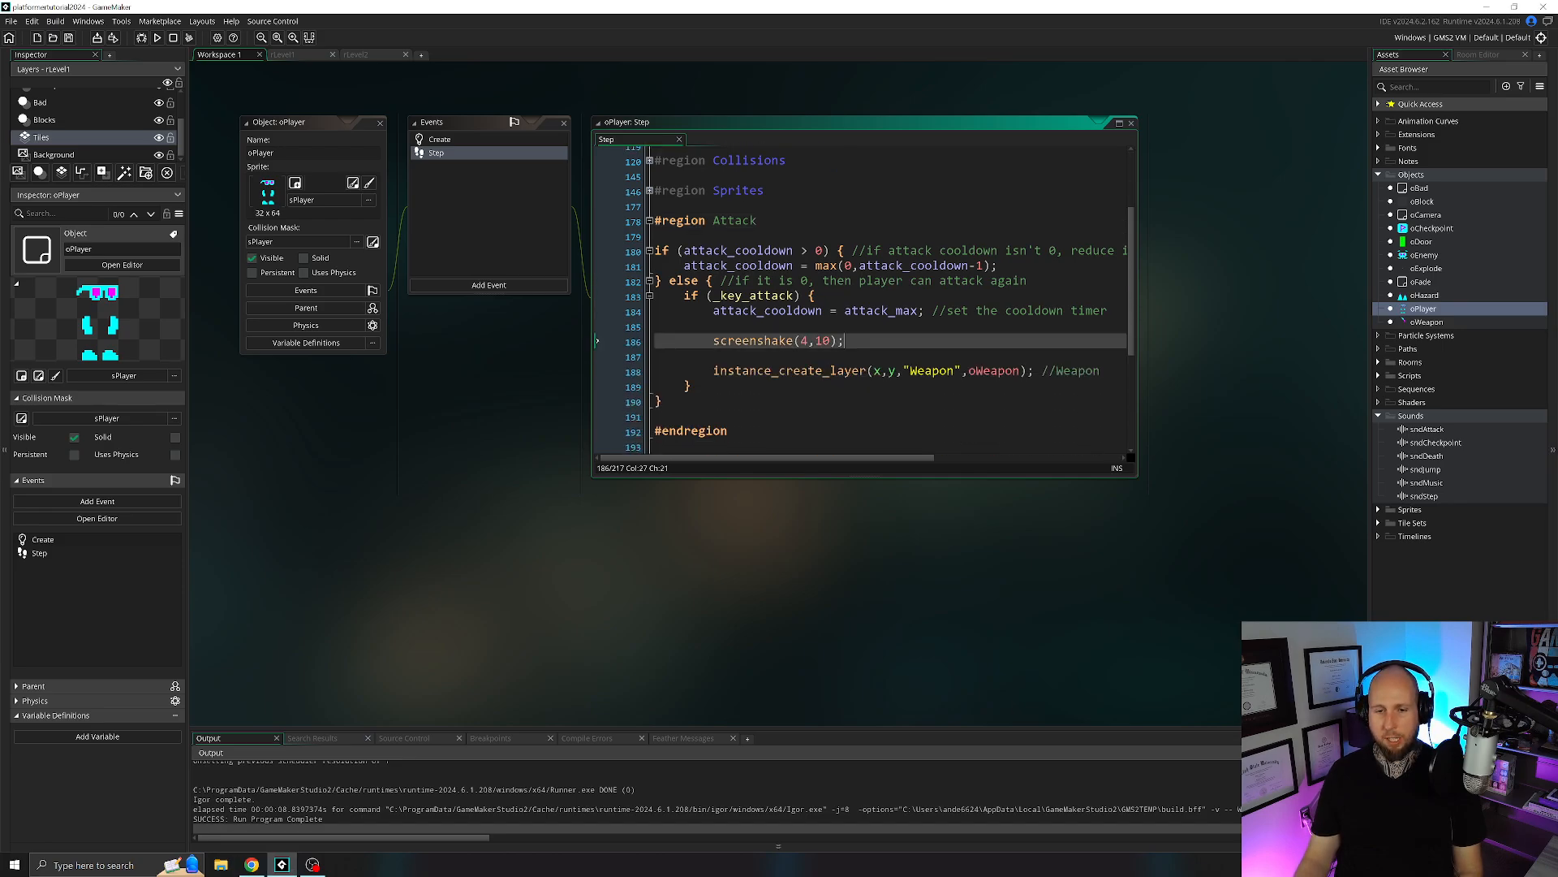
pyautogui.press('Return')
pyautogui.press('Return')
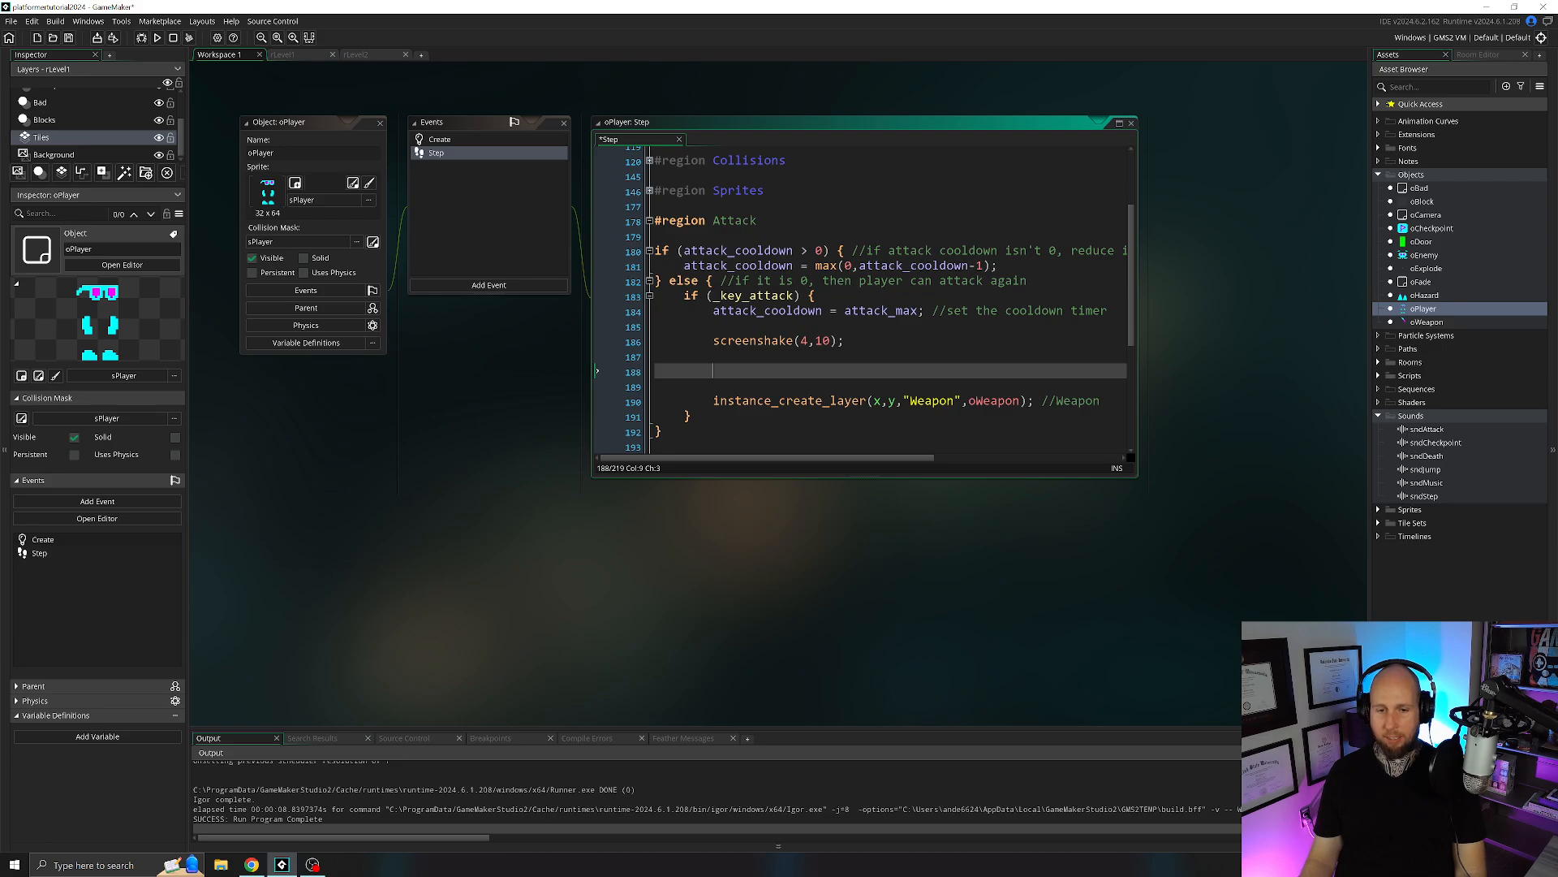
pyautogui.press('Up')
pyautogui.press('Up')
pyautogui.hotkey('shift', 'End')
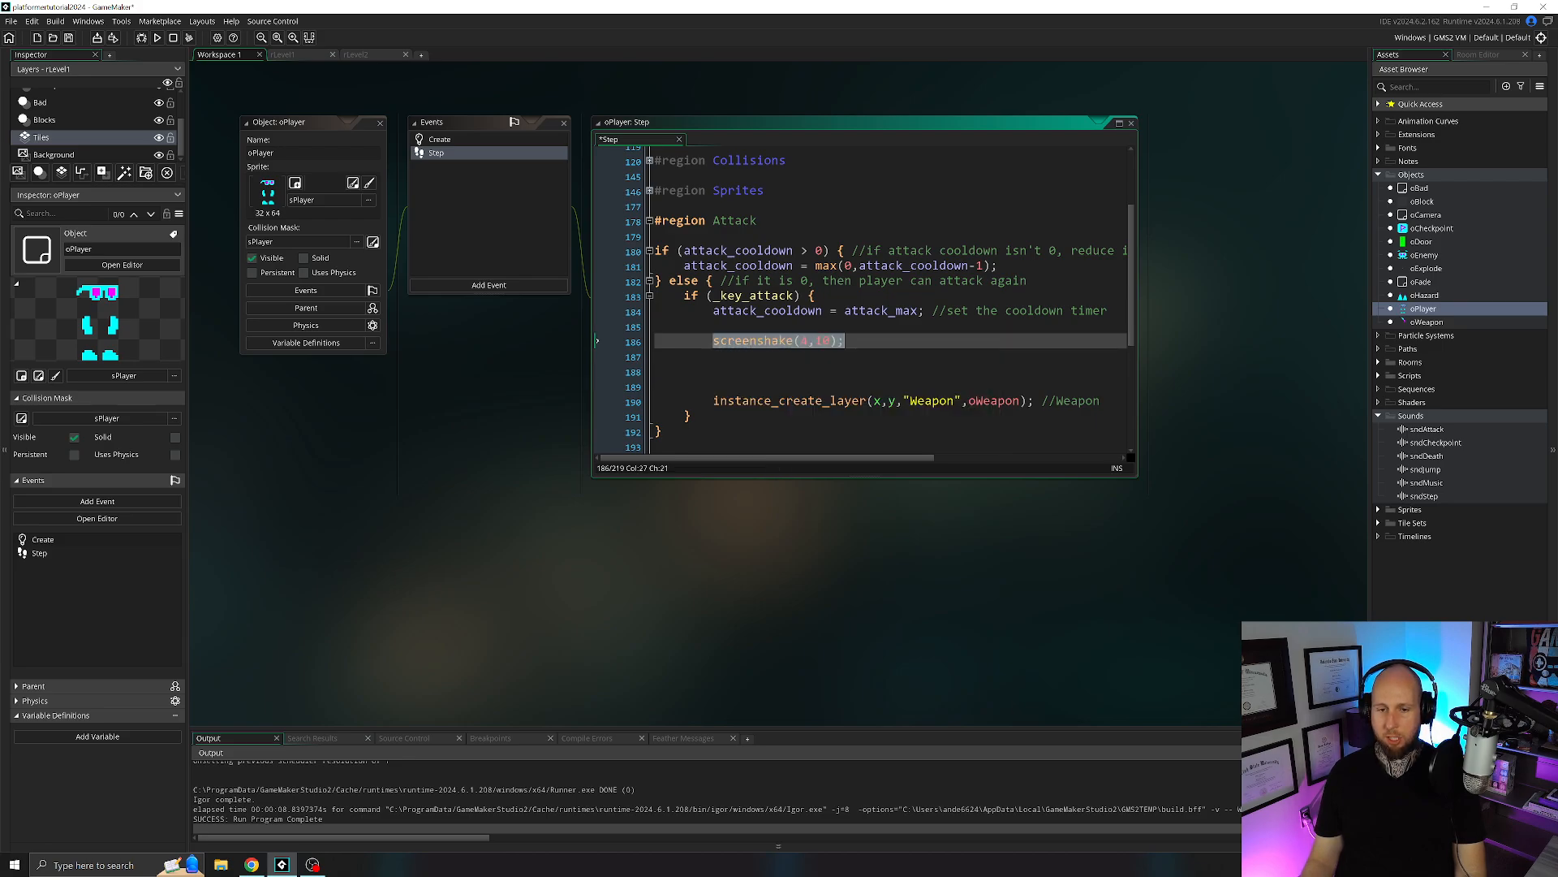
pyautogui.press('Down')
pyautogui.press('Down')
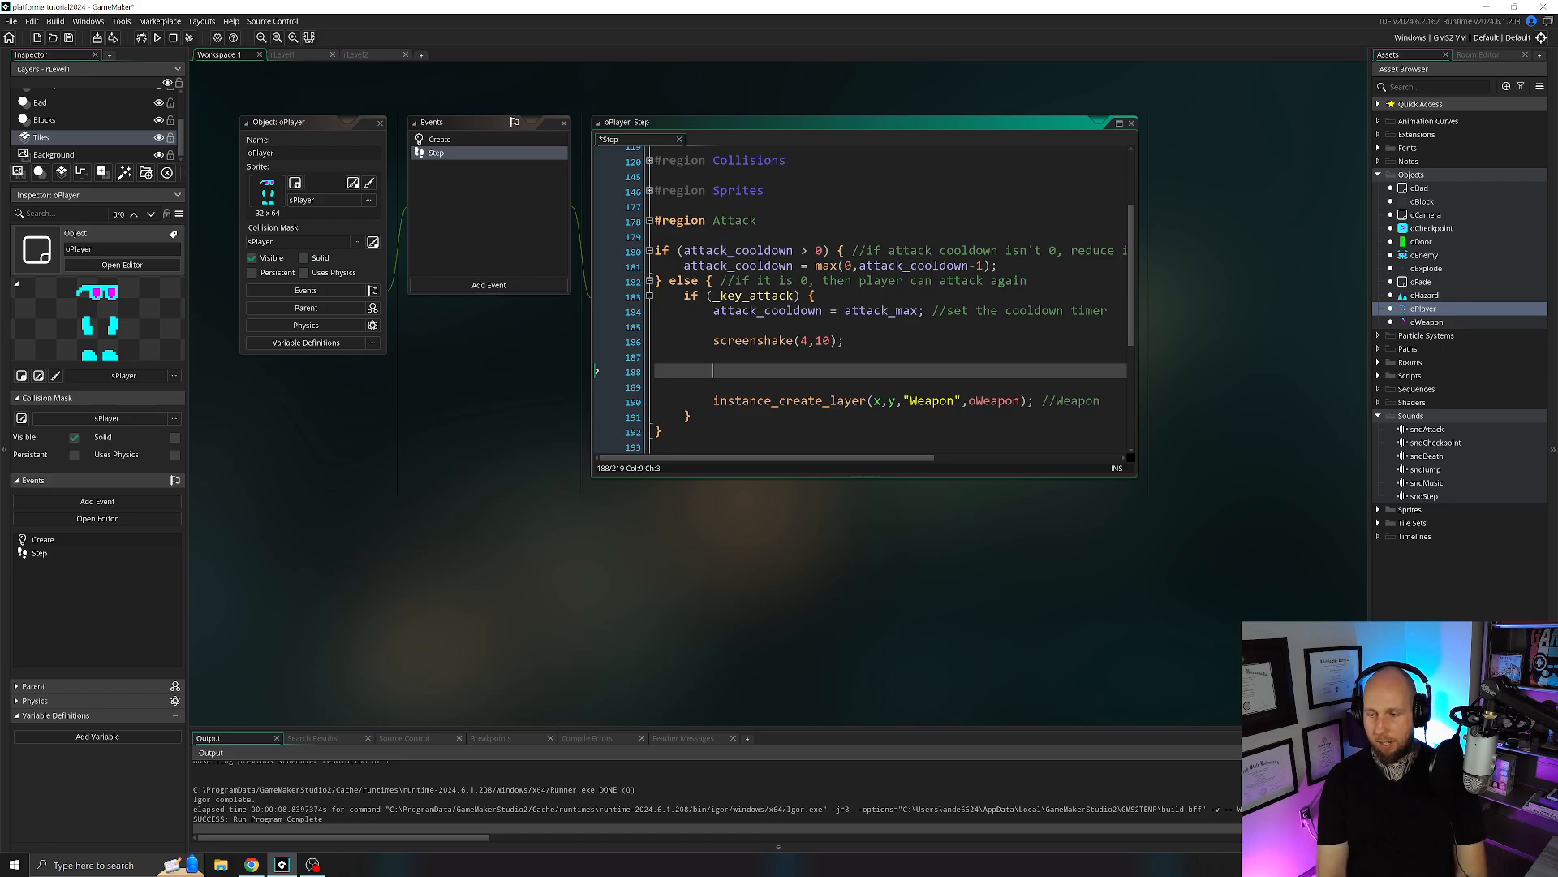
pyautogui.write('audio_play_')
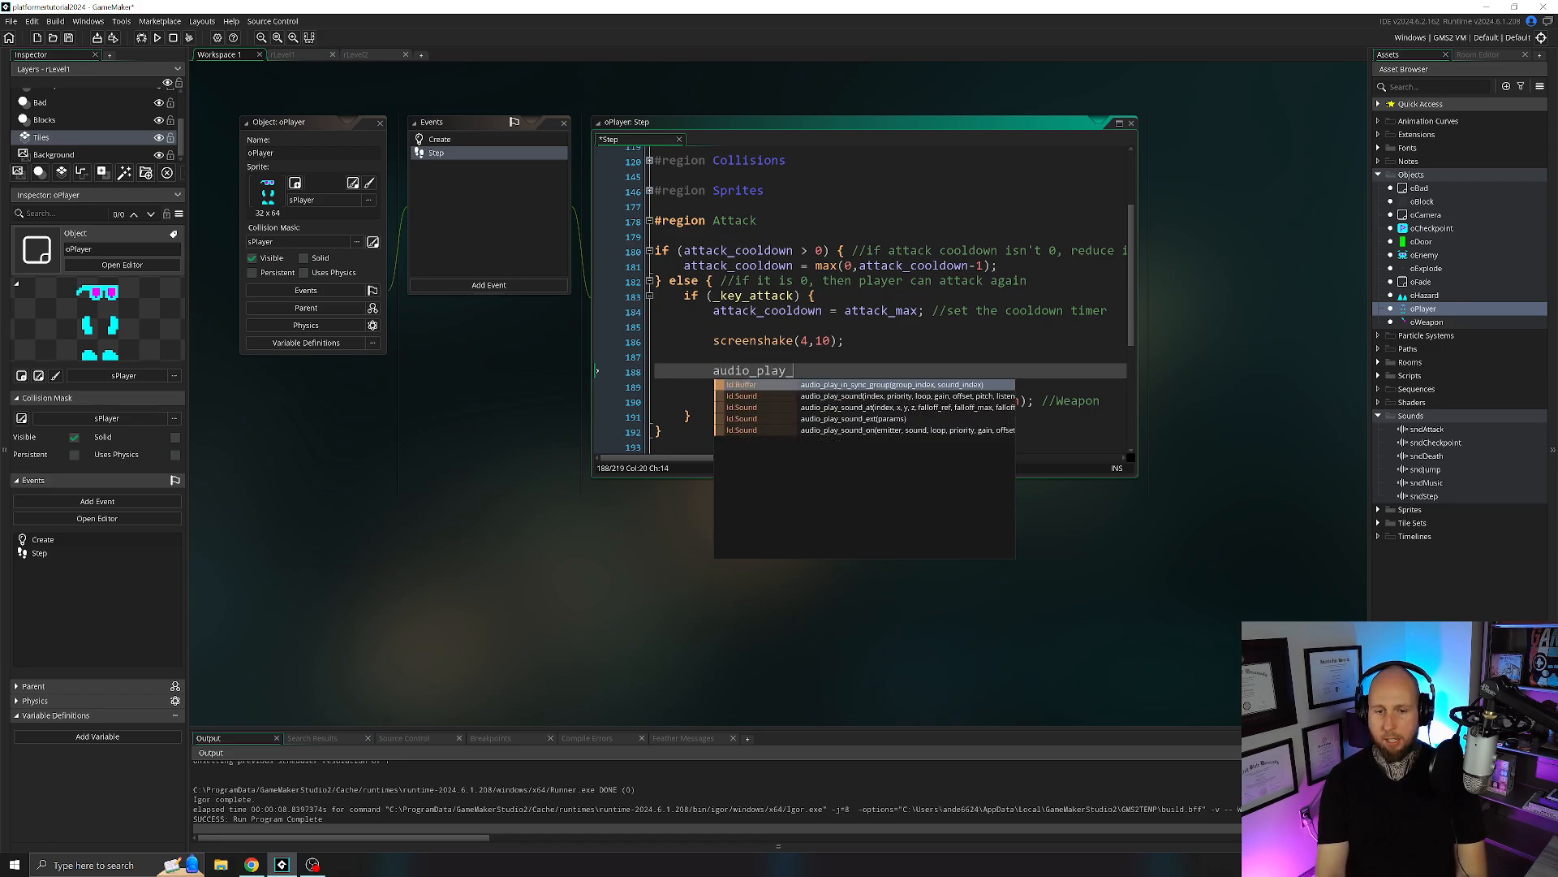
pyautogui.write('sound(sndAttack')
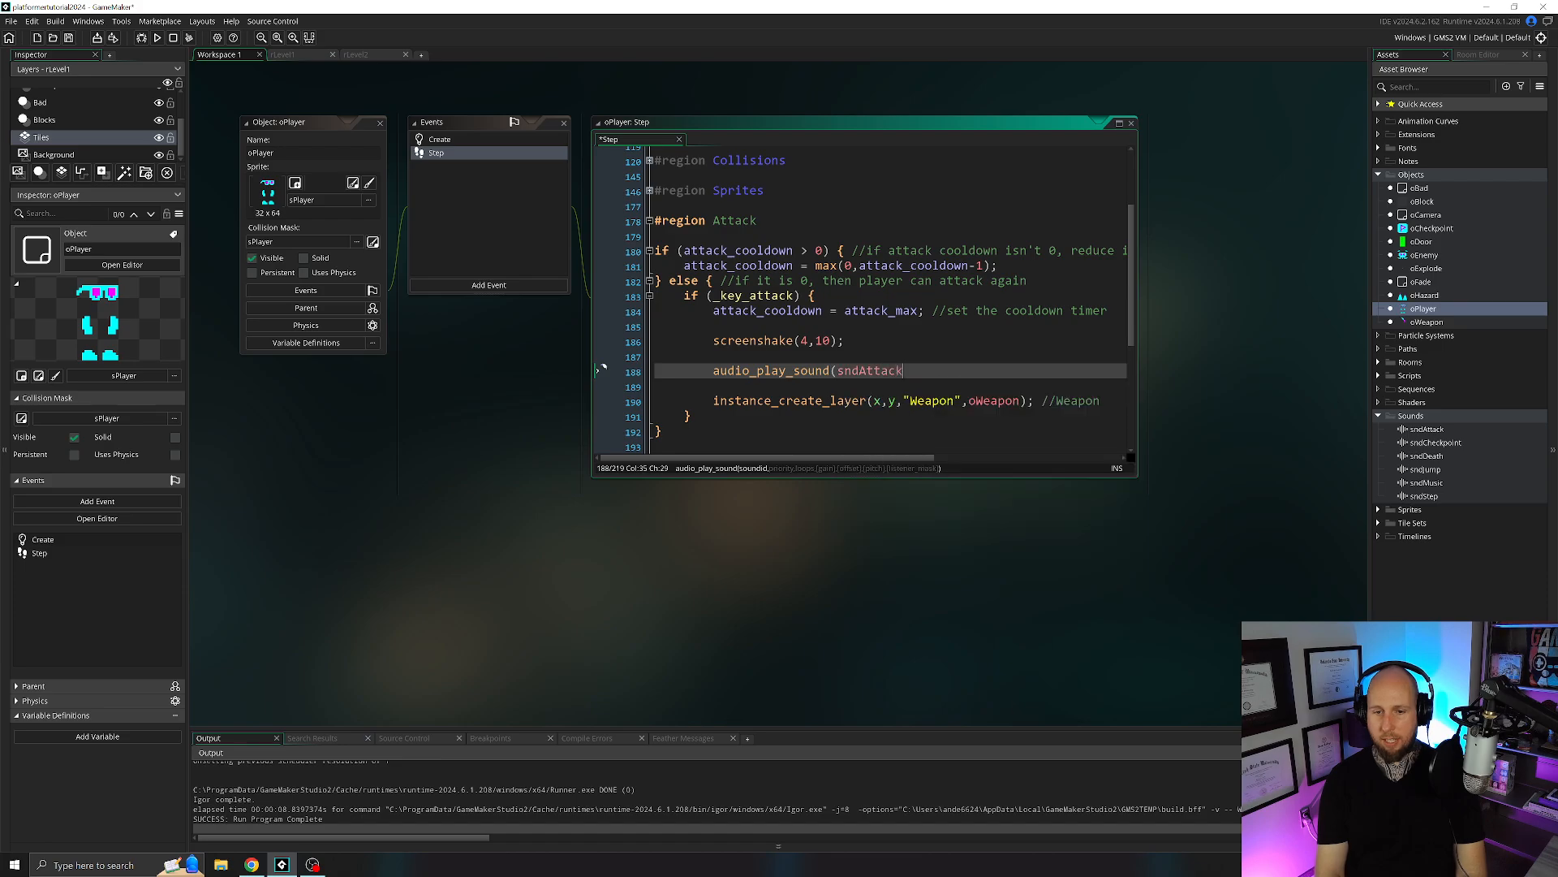
pyautogui.write(',1,false);')
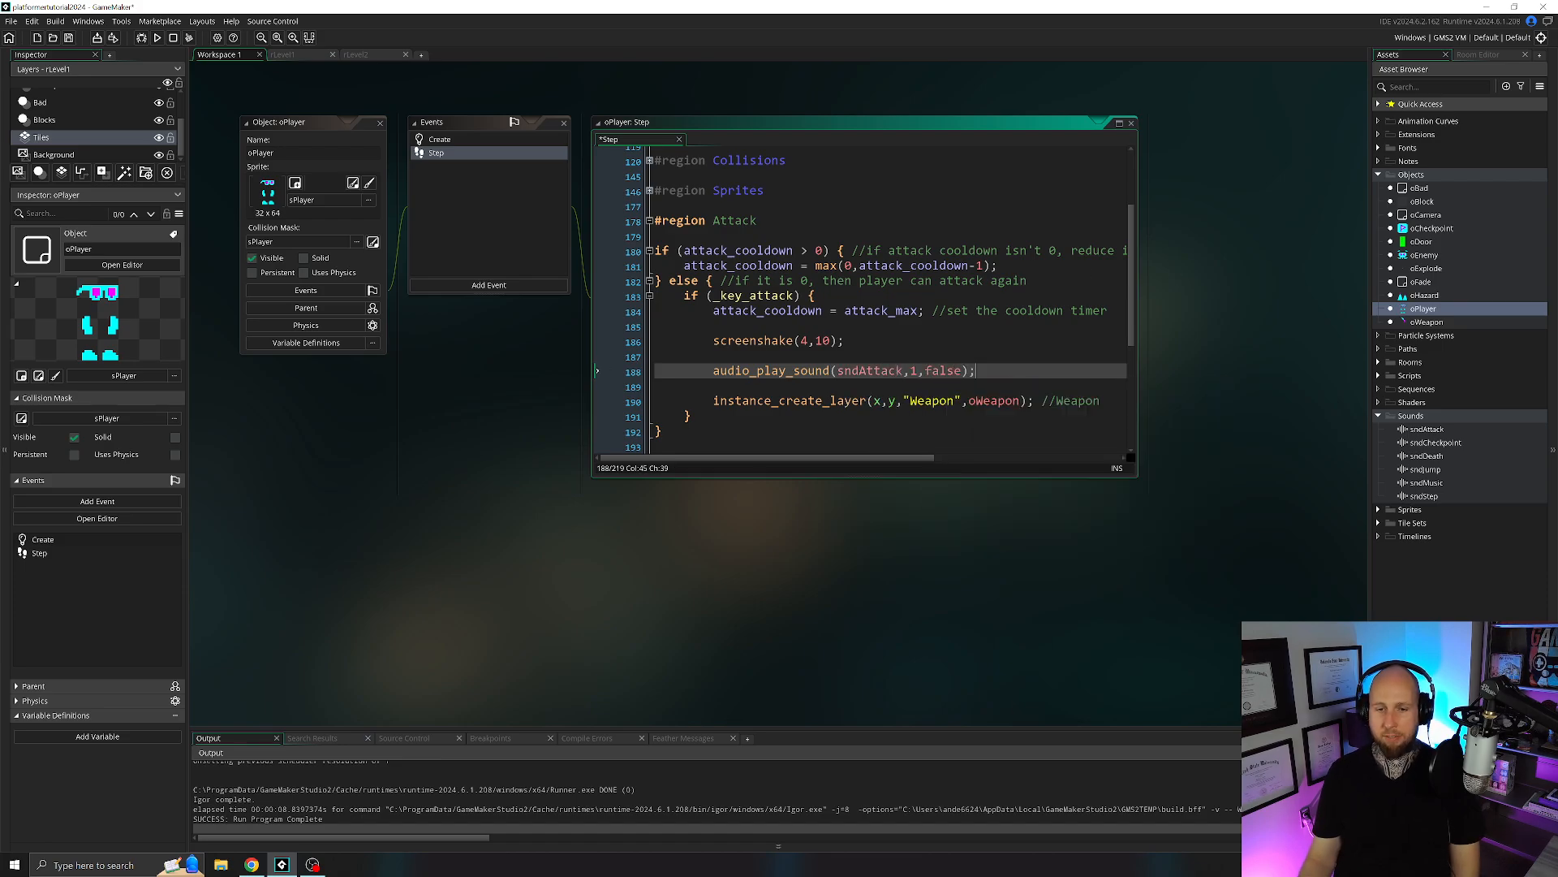
pyautogui.click(919, 371)
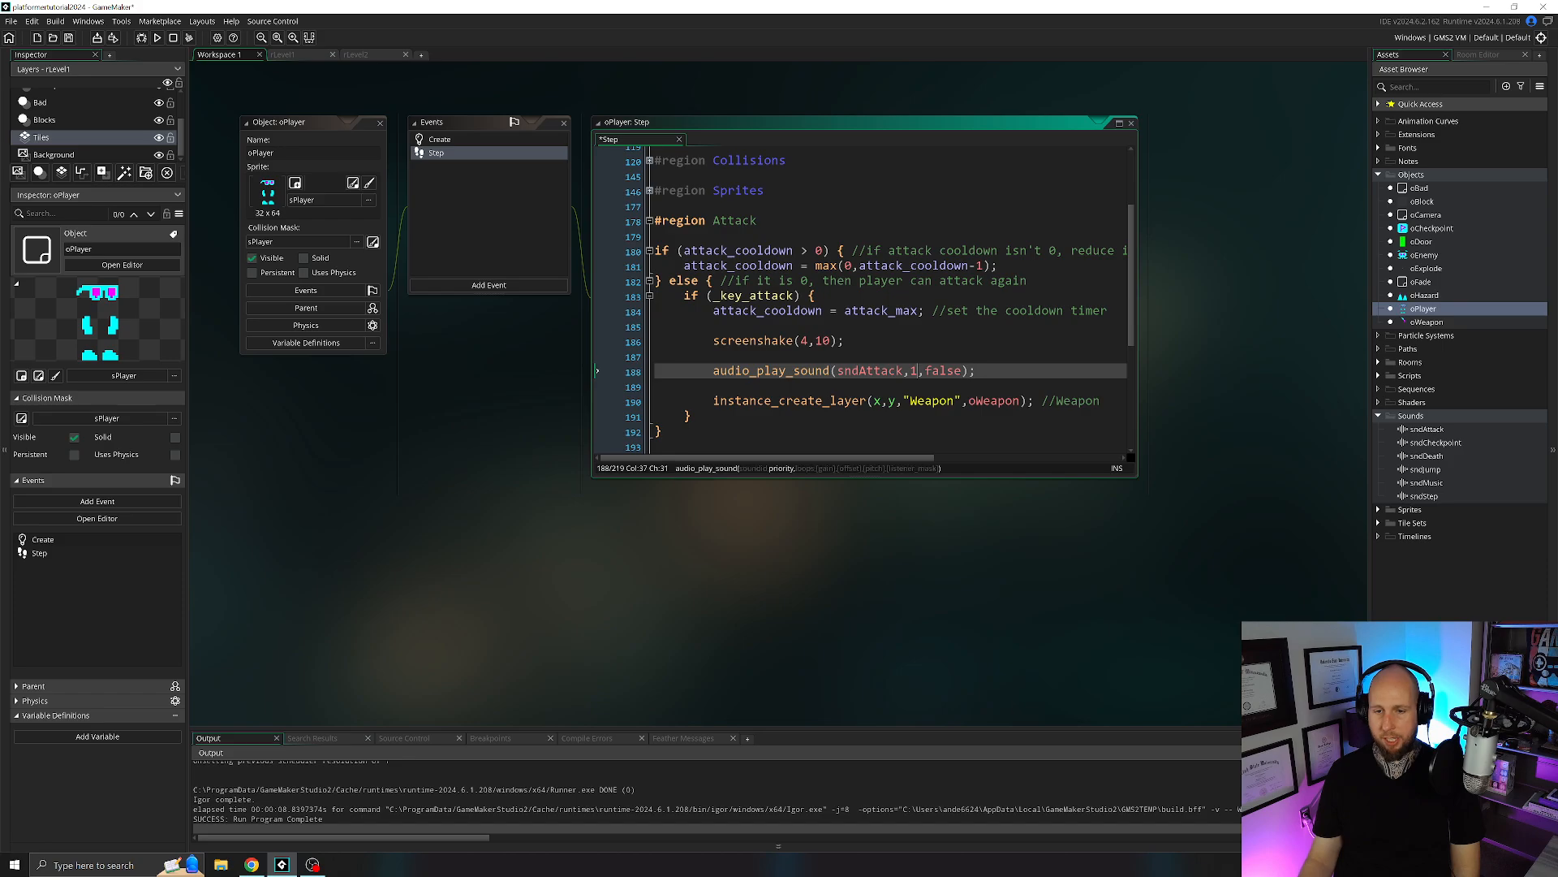
# Run the game to test the player's attack sound, and close the game window.
pyautogui.click(157, 38)
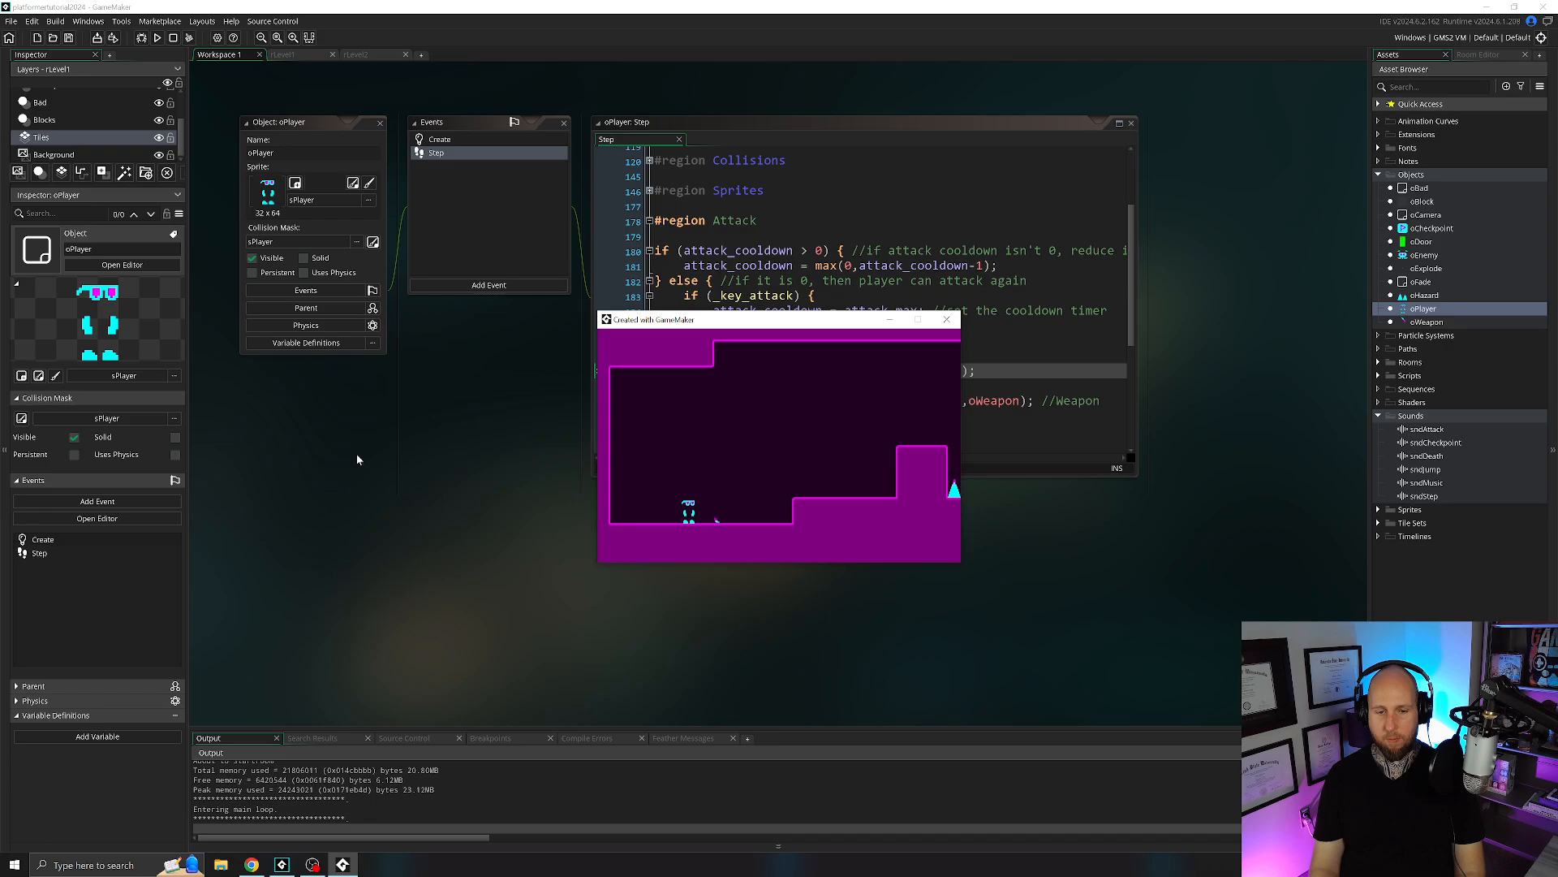
pyautogui.click(946, 319)
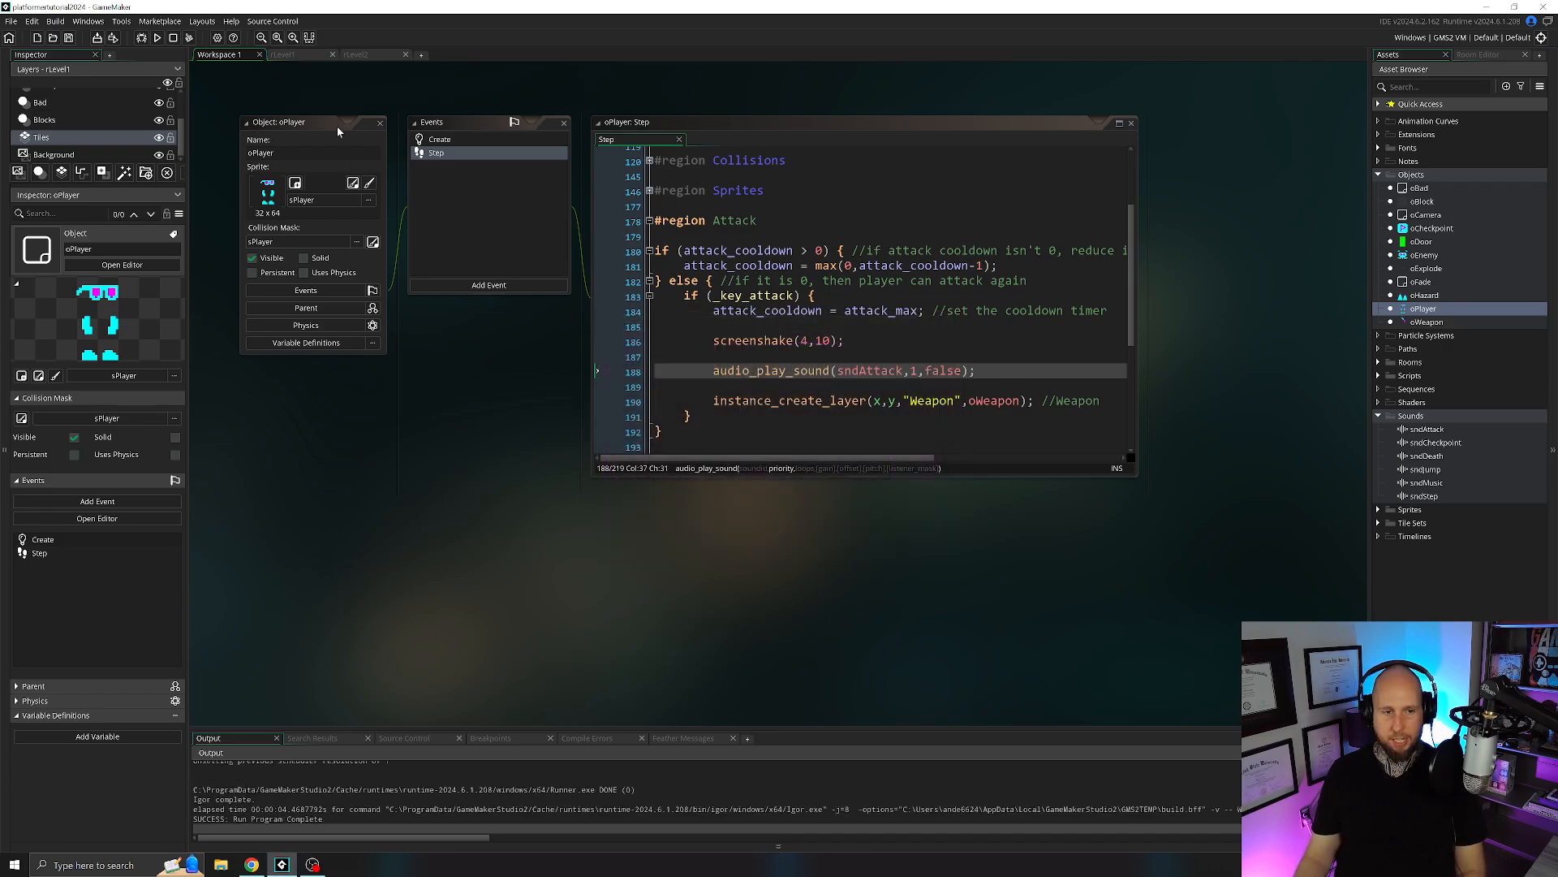
# Add "audio_play_sound(sndDeath,1,false);" on its own line between the screenshake and oExplode creation lines in the death script.
pyautogui.click(380, 123)
pyautogui.click(1378, 376)
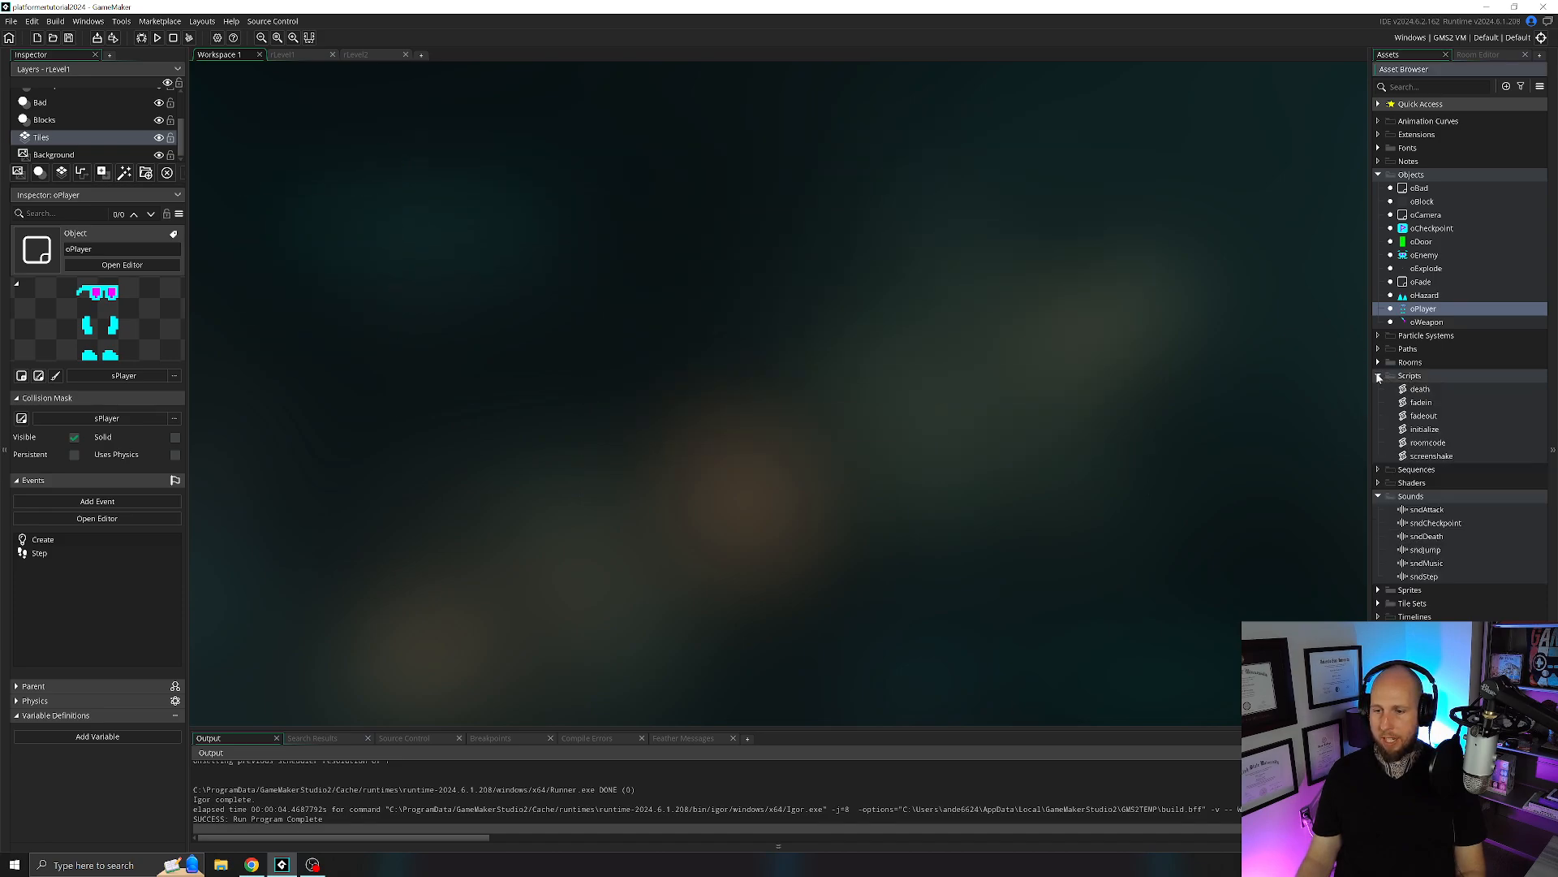
pyautogui.doubleClick(1420, 389)
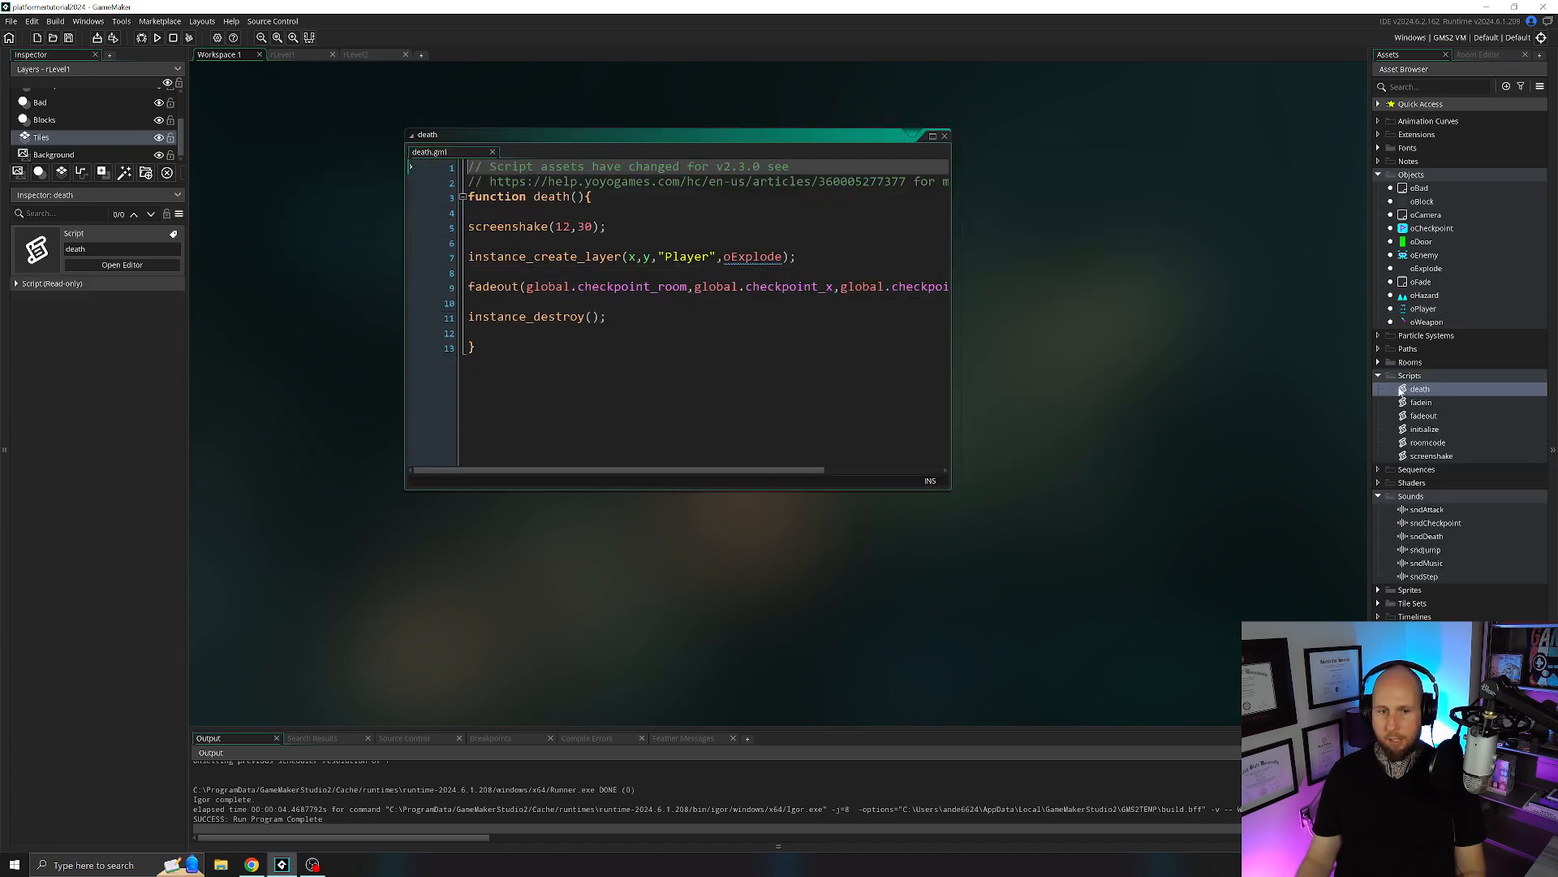
pyautogui.click(609, 227)
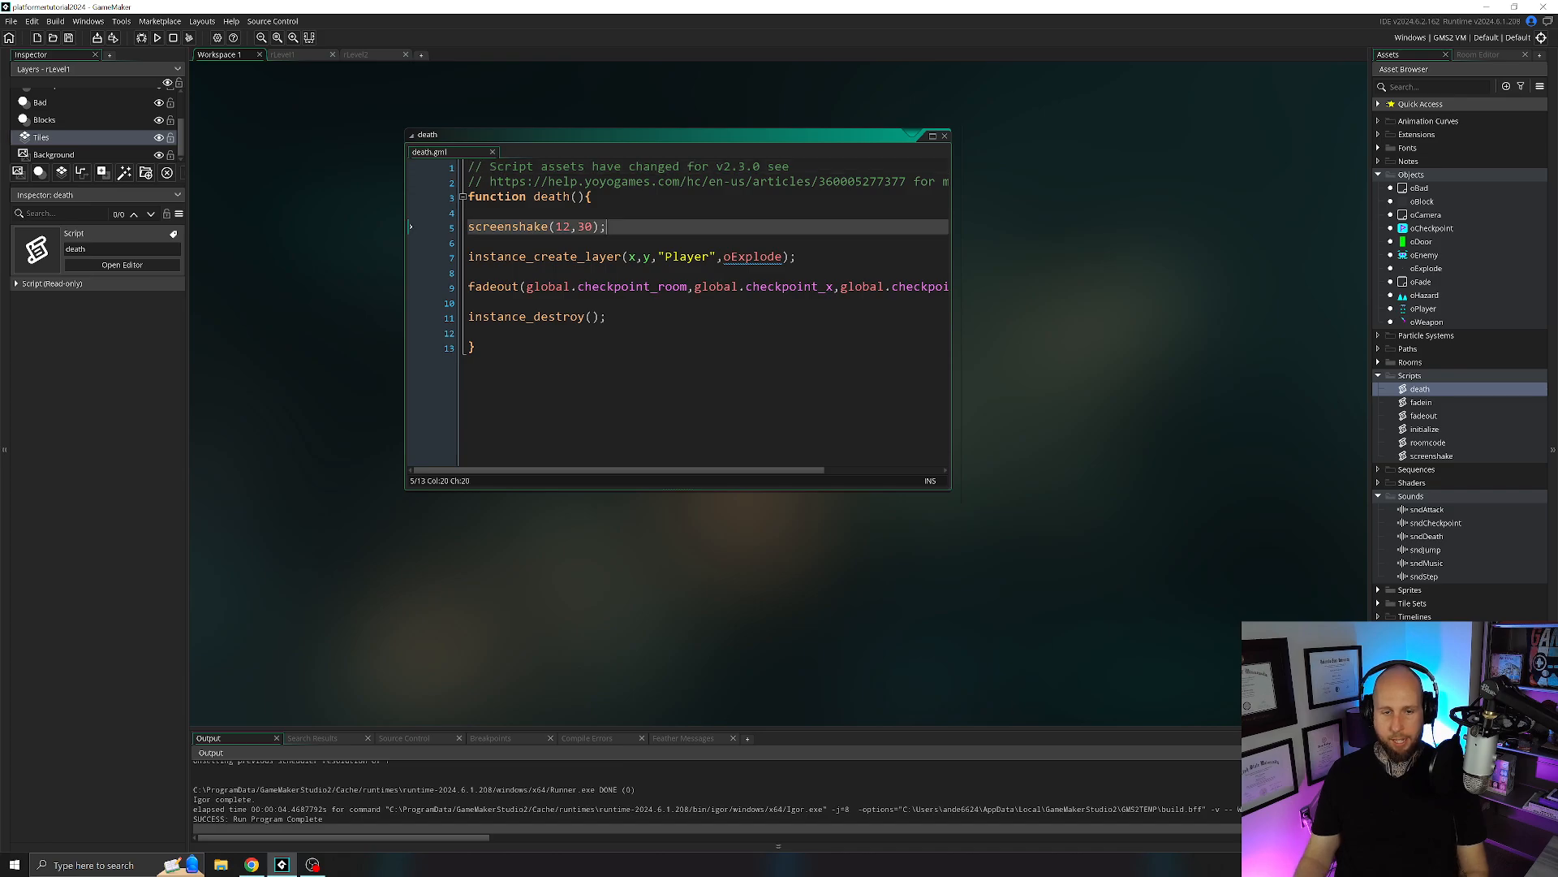
pyautogui.press('Return')
pyautogui.press('Return')
pyautogui.write('audio_')
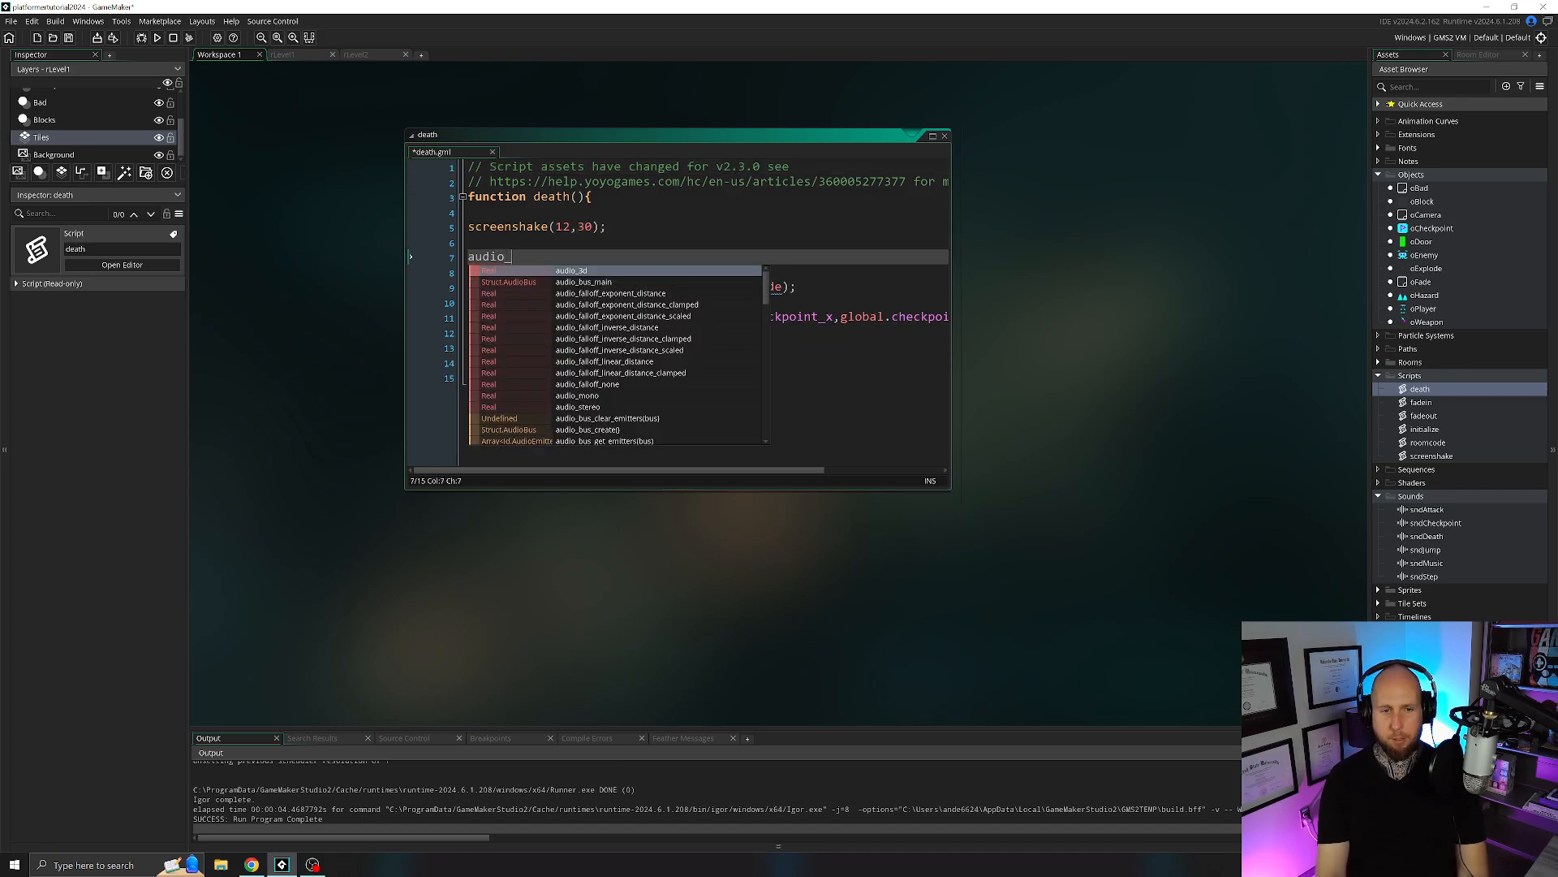
pyautogui.write('play_sound(sndDeath,1,fa')
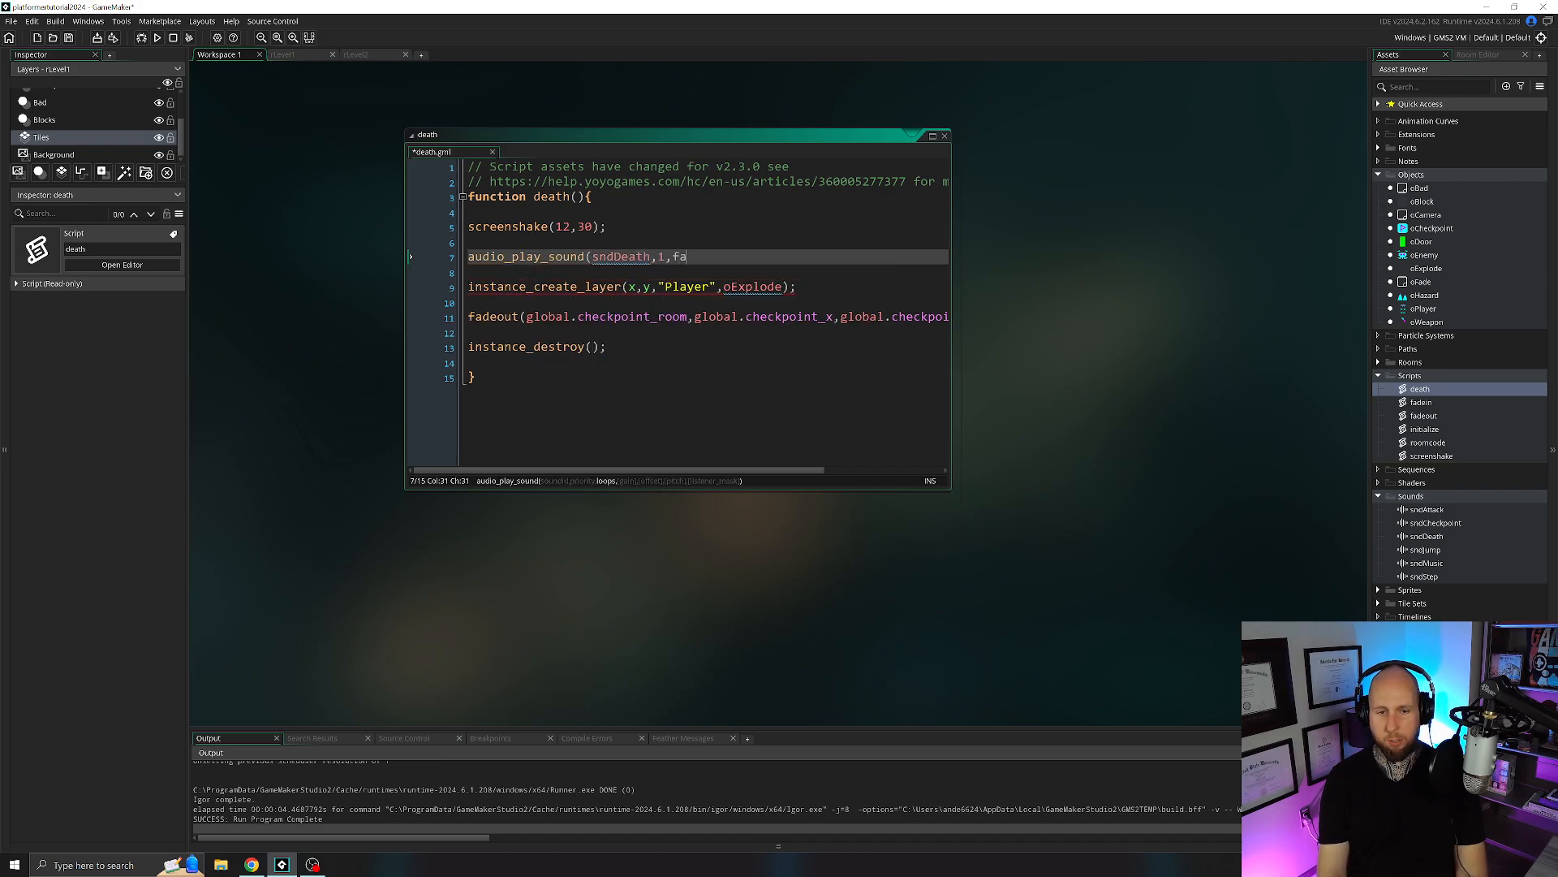
pyautogui.write('lse);')
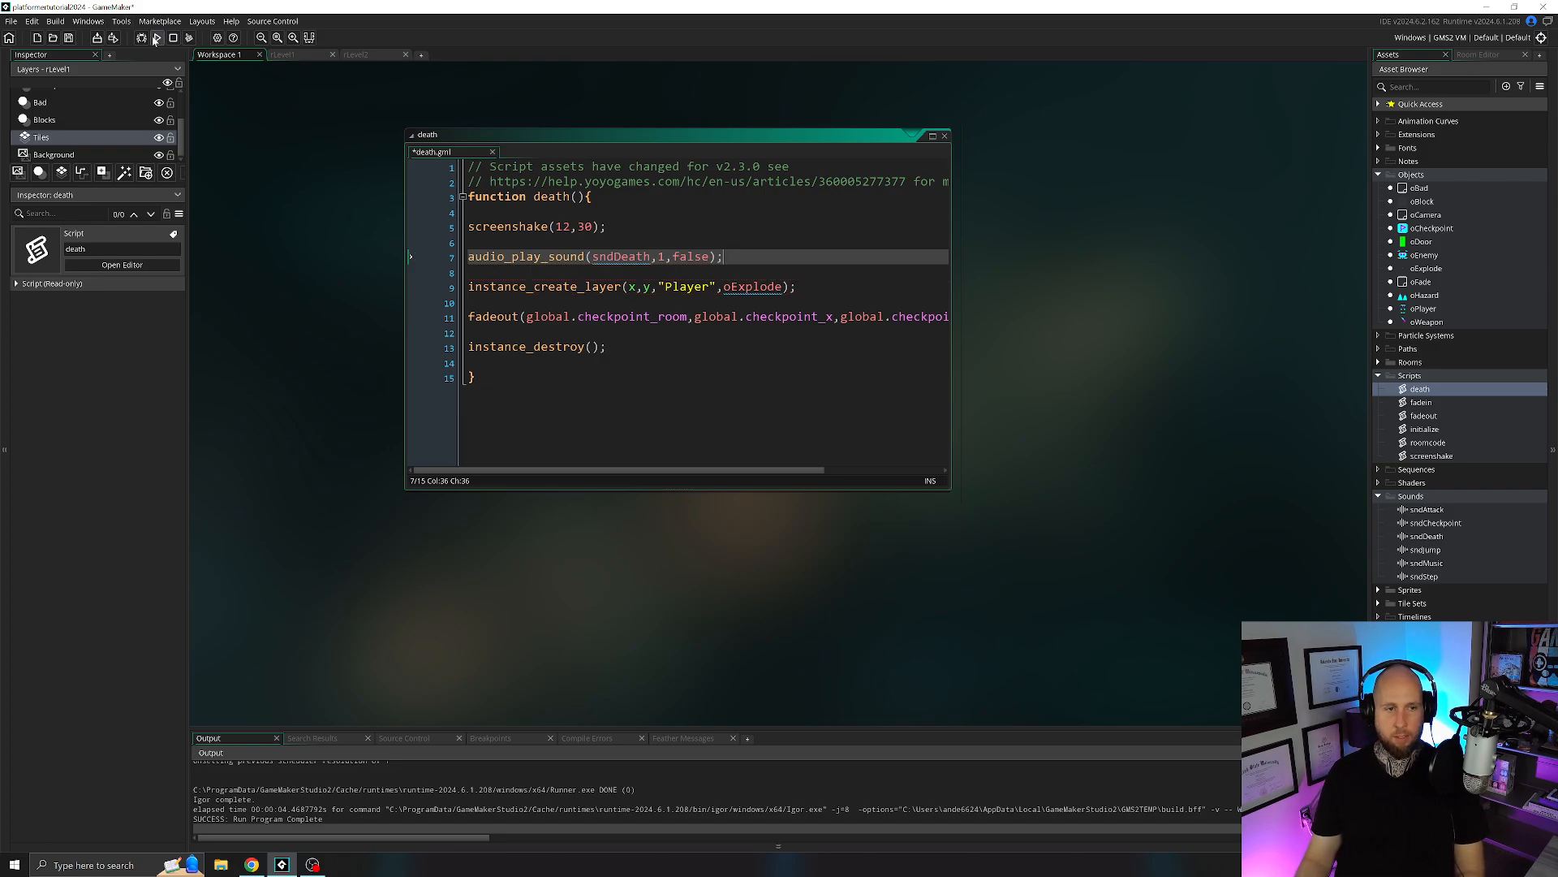
# Run the game, move the player into the spikes to test the death sound, and close the game.
pyautogui.click(156, 38)
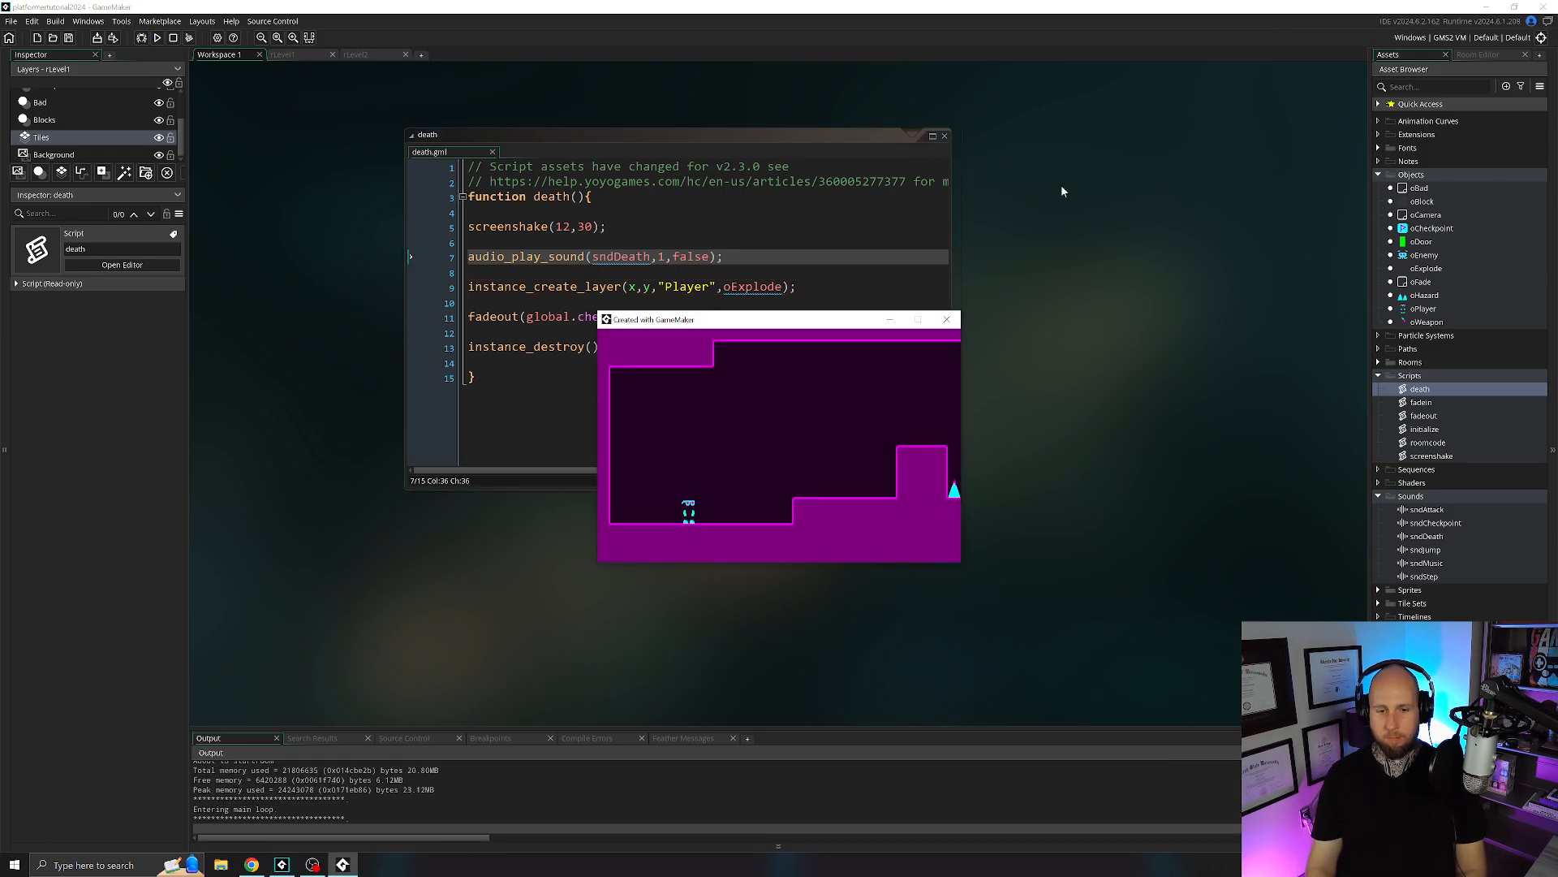
pyautogui.press('Right')
pyautogui.press('space')
pyautogui.press('space')
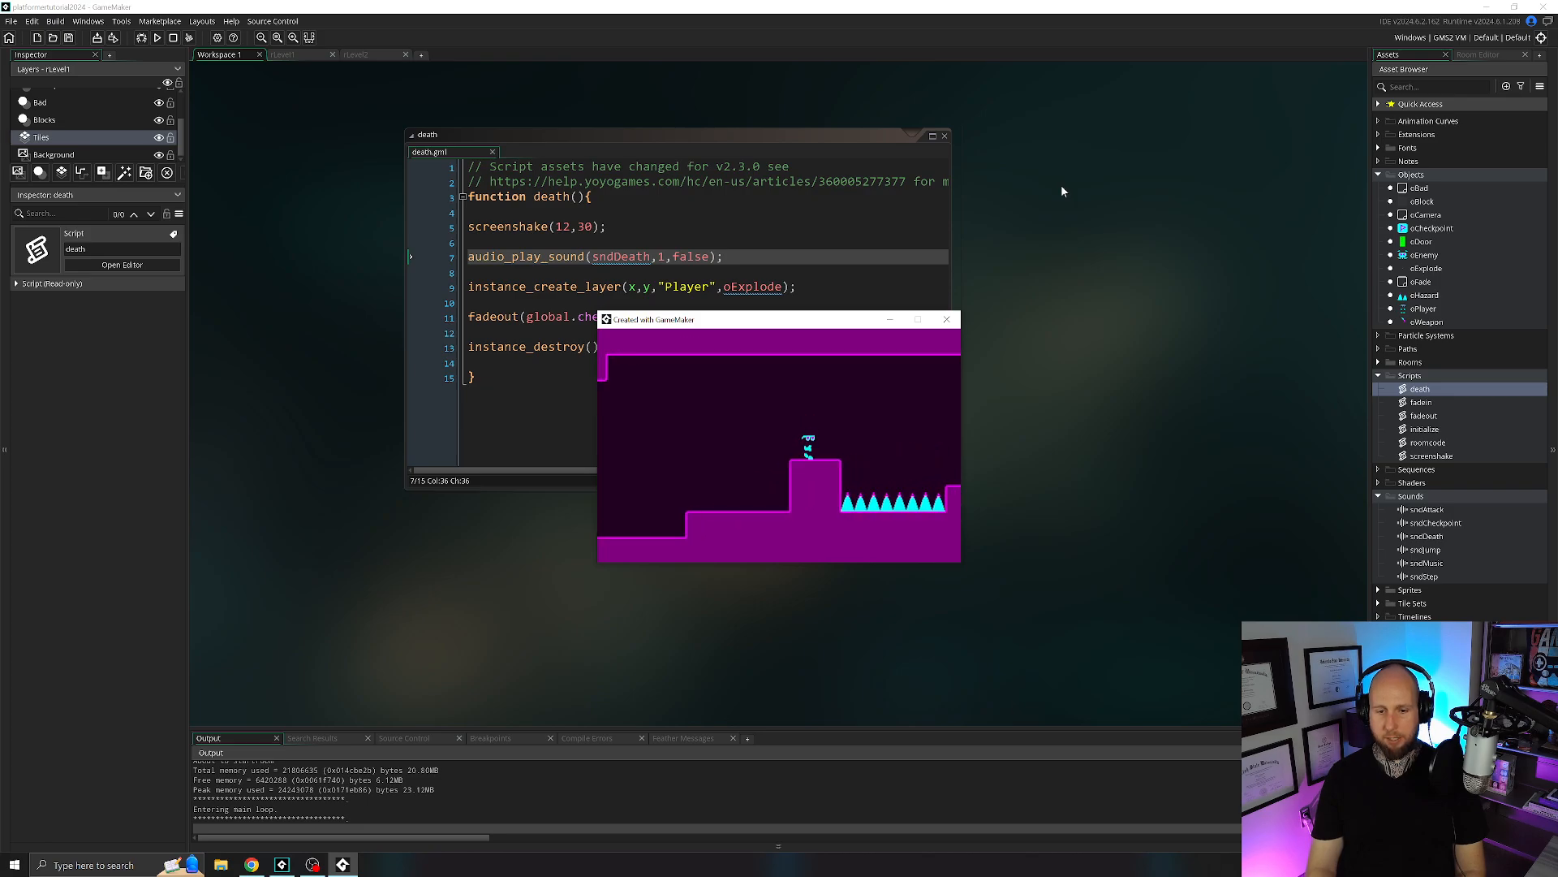
pyautogui.press('space')
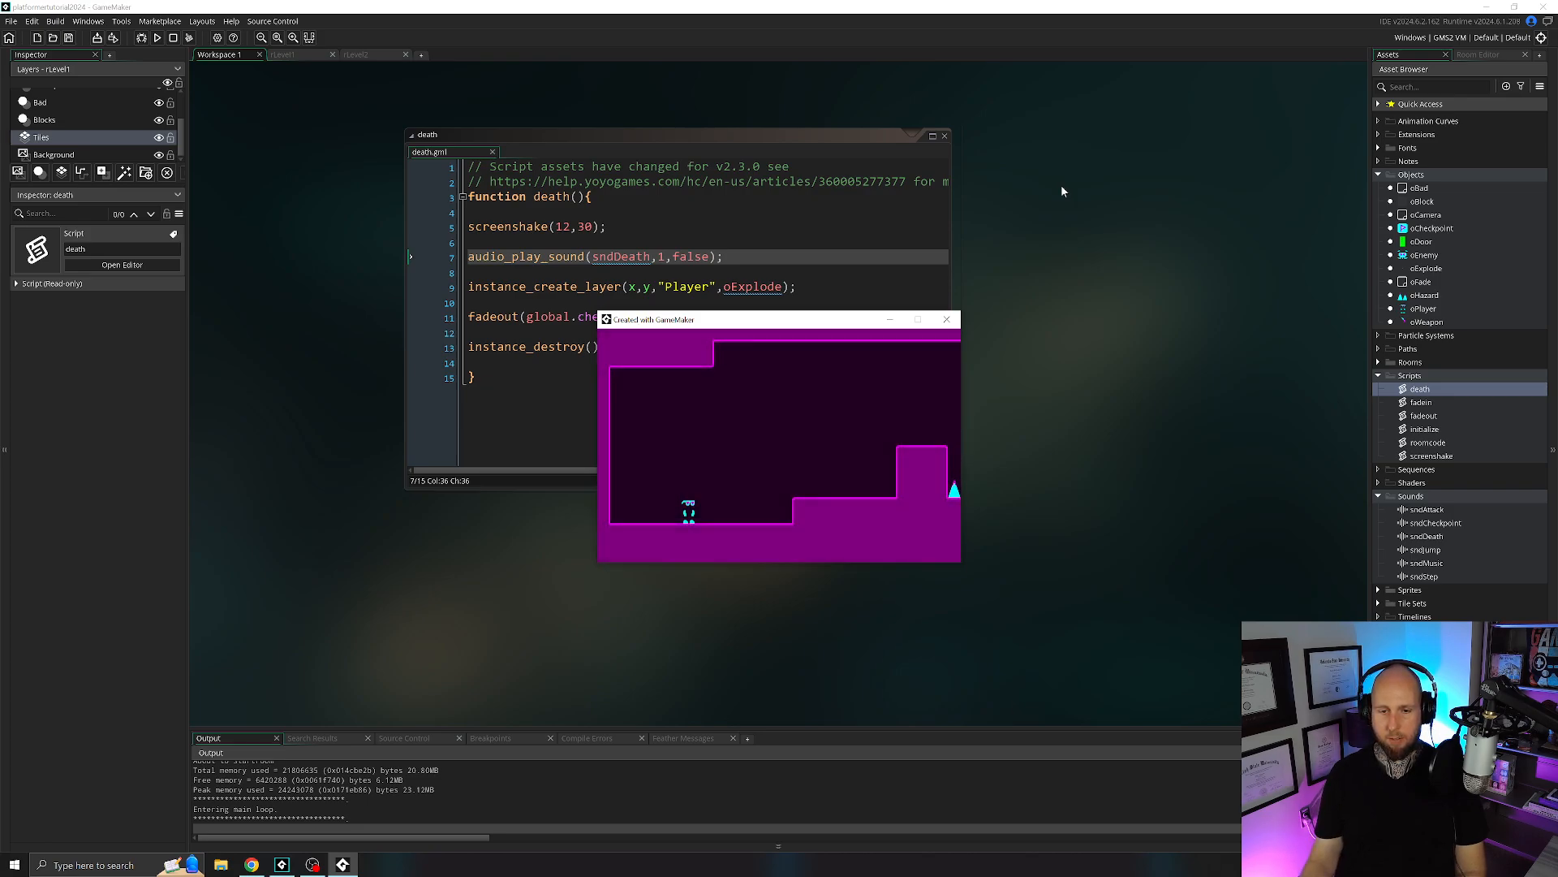
pyautogui.click(947, 319)
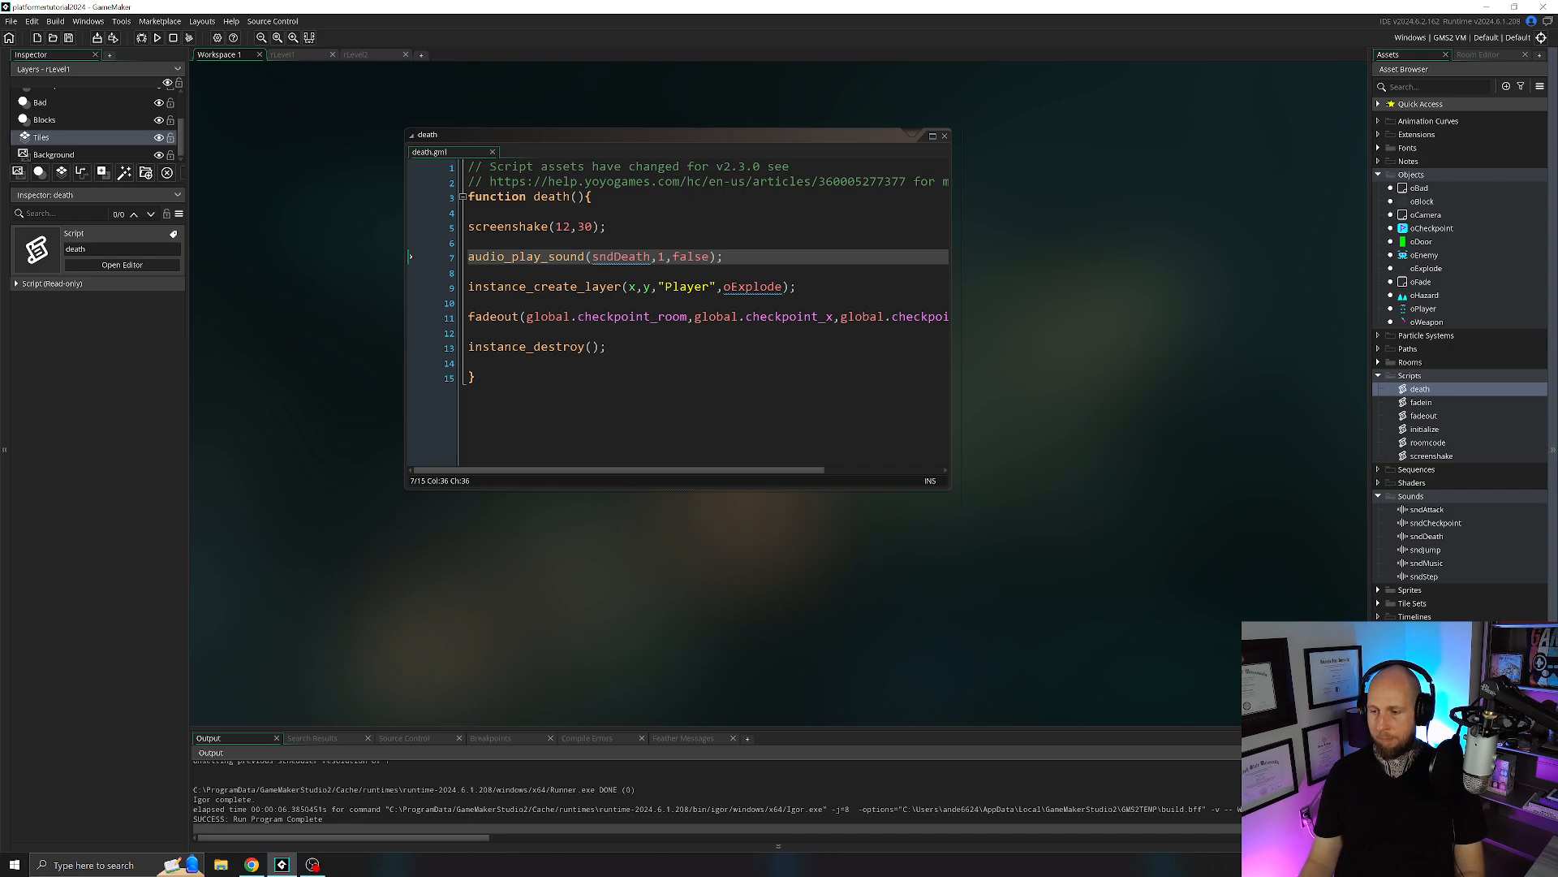
# Close the death script and open oEnemy's Step event at its "react to weapon" block.
pyautogui.click(945, 137)
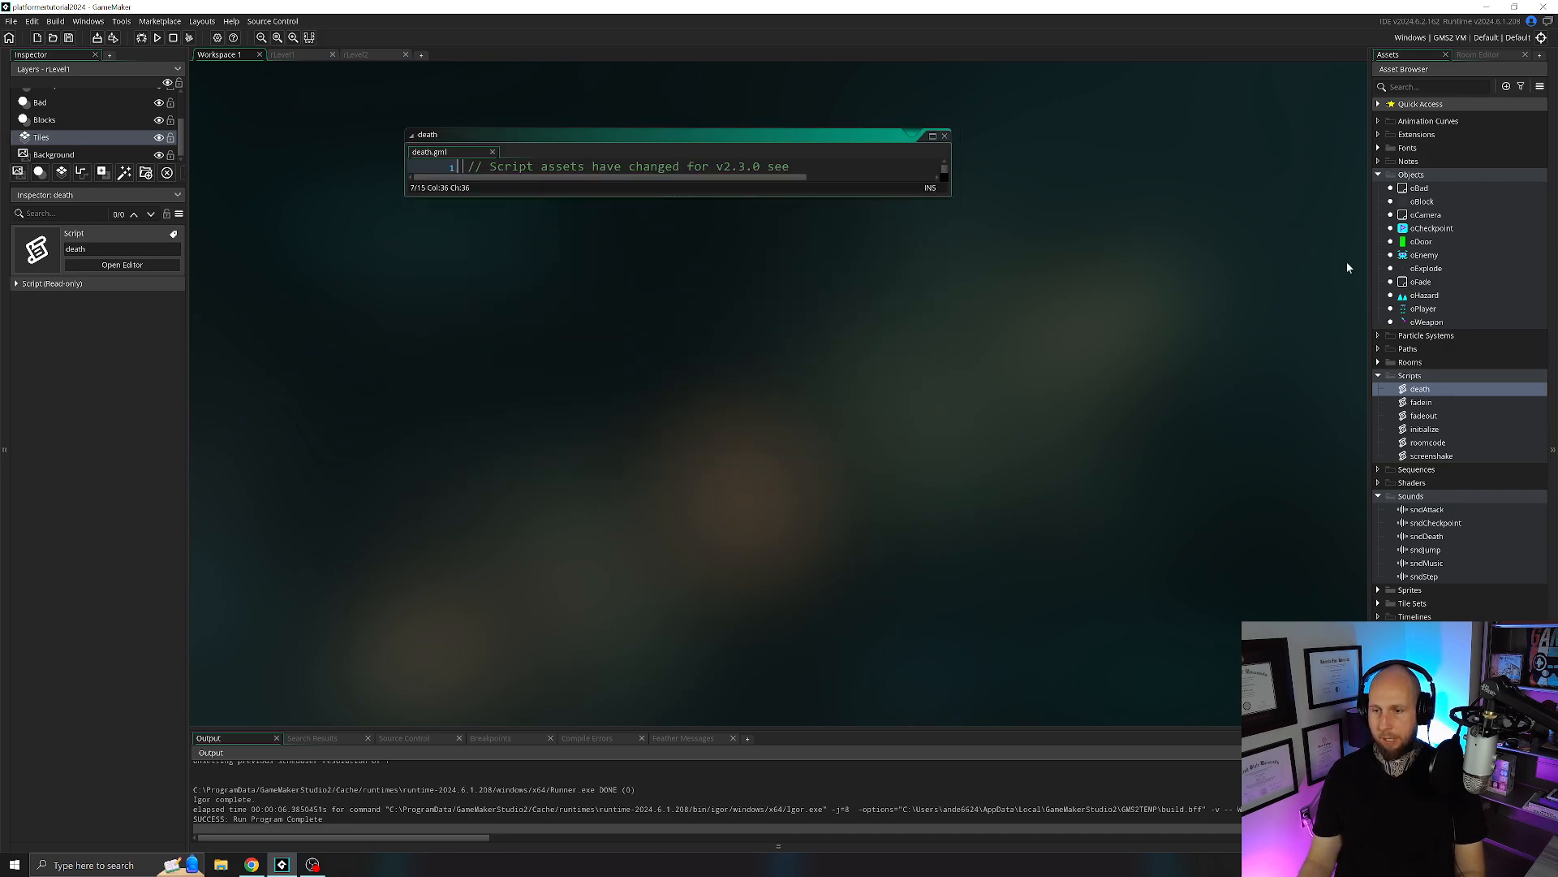
pyautogui.doubleClick(1425, 255)
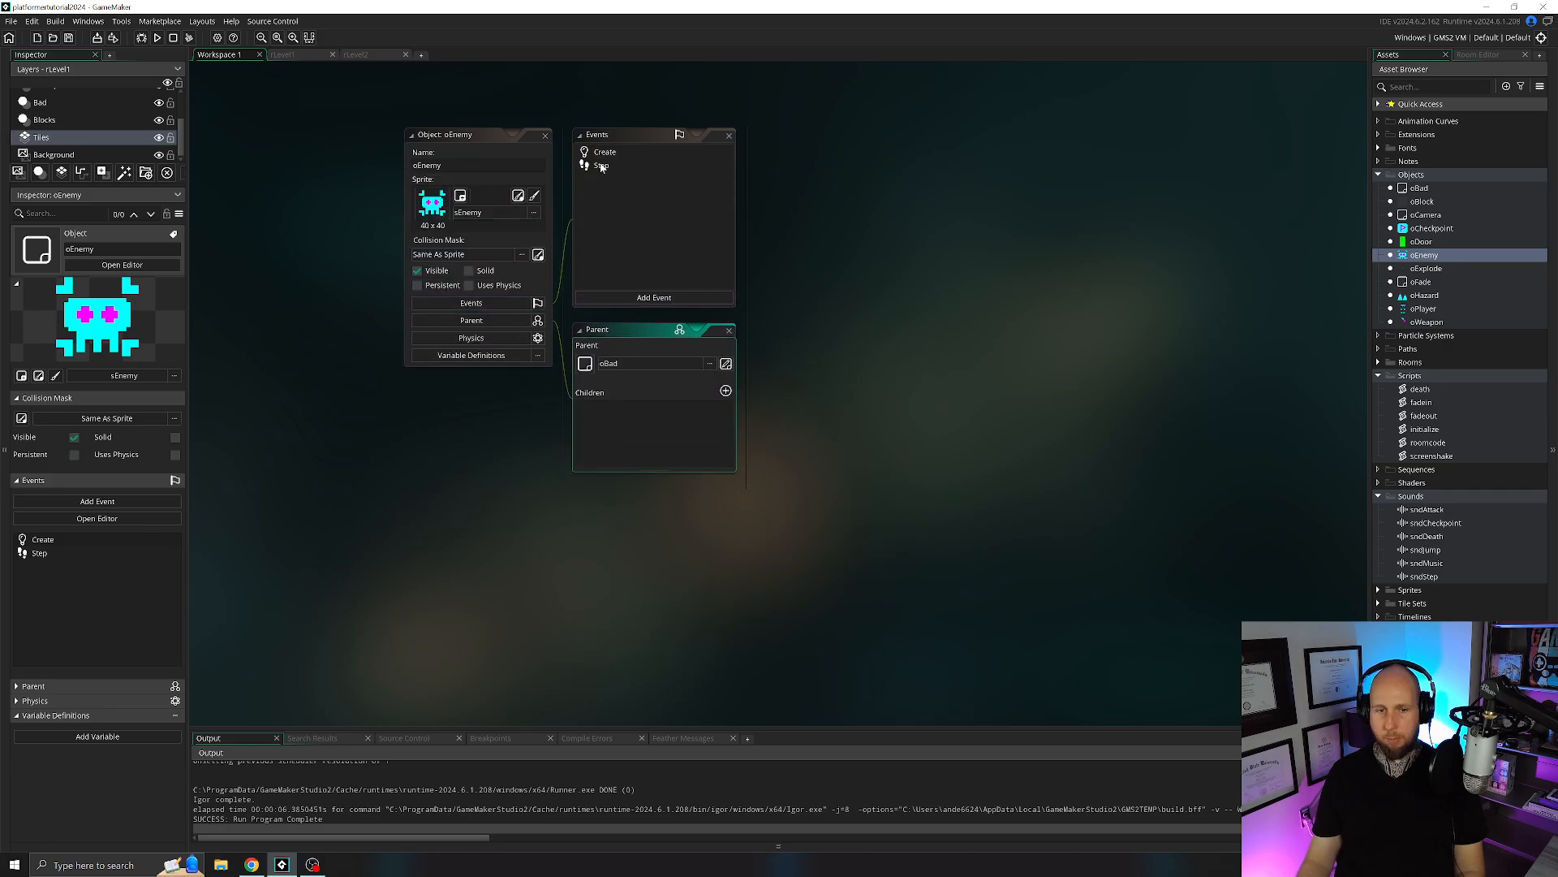
pyautogui.doubleClick(601, 166)
pyautogui.scroll(-3, 815, 325)
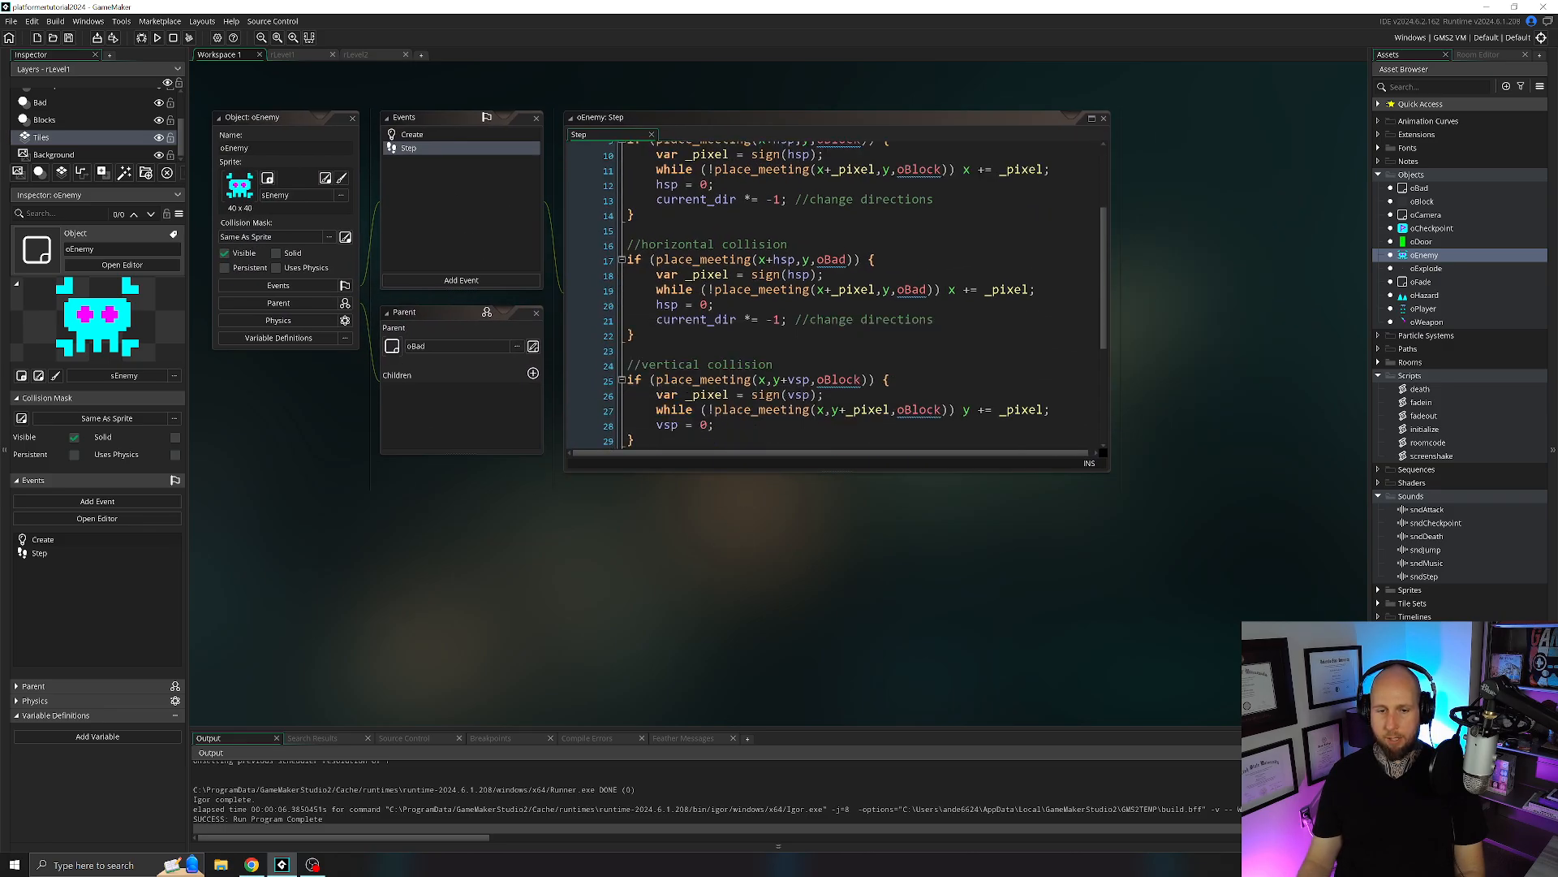
pyautogui.scroll(-4, 815, 325)
# Add "audio_play_sound(sndDeath,1,false);" between the oExplode creation and instance_destroy lines of oEnemy's weapon reaction.
pyautogui.click(971, 358)
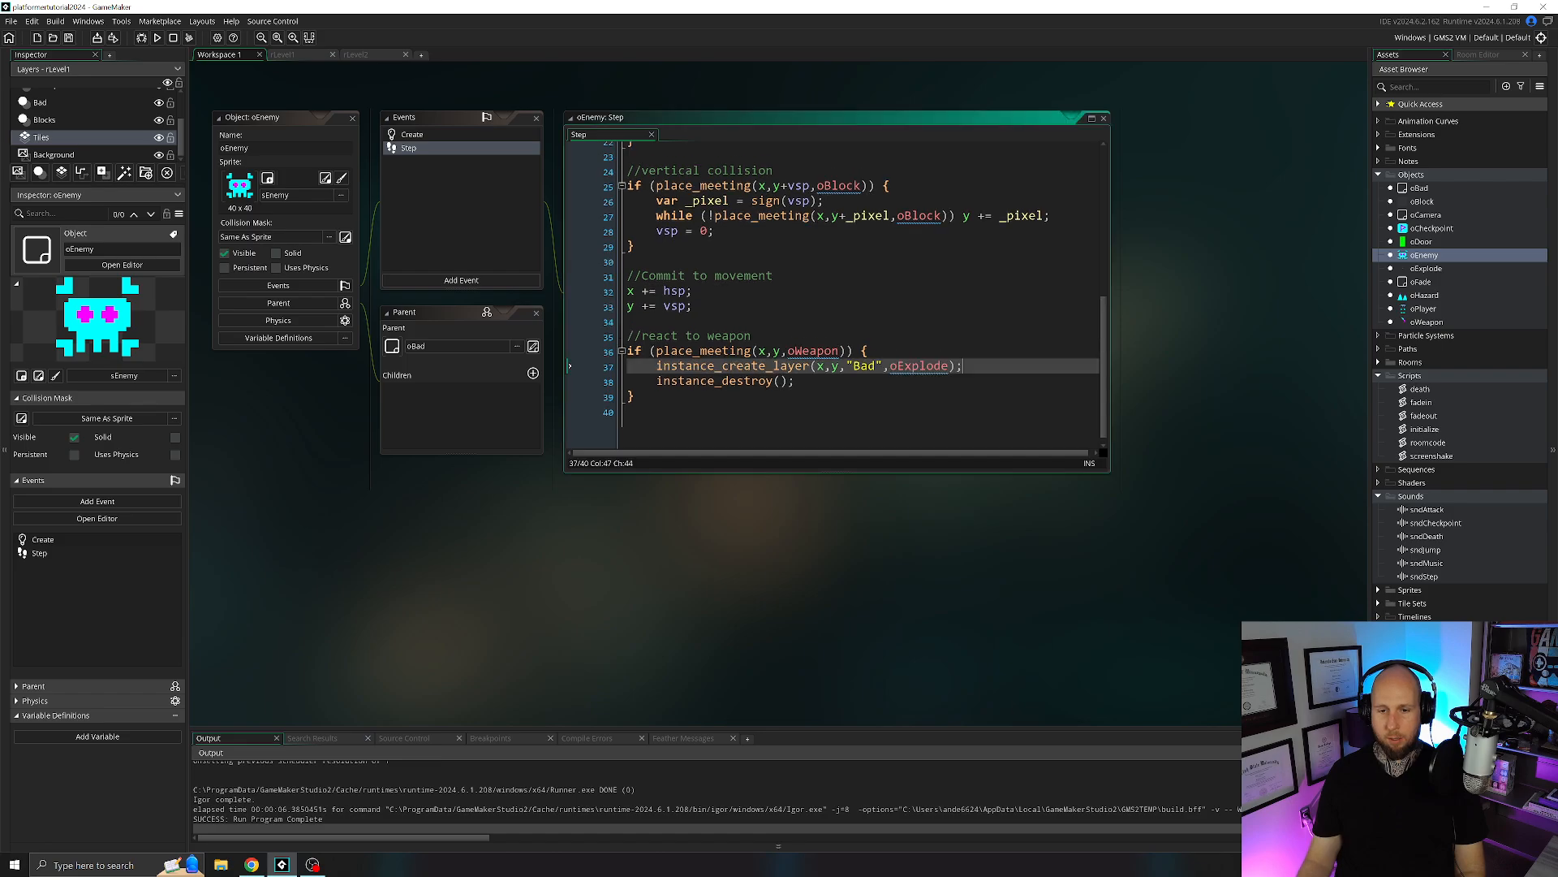
pyautogui.press('Return')
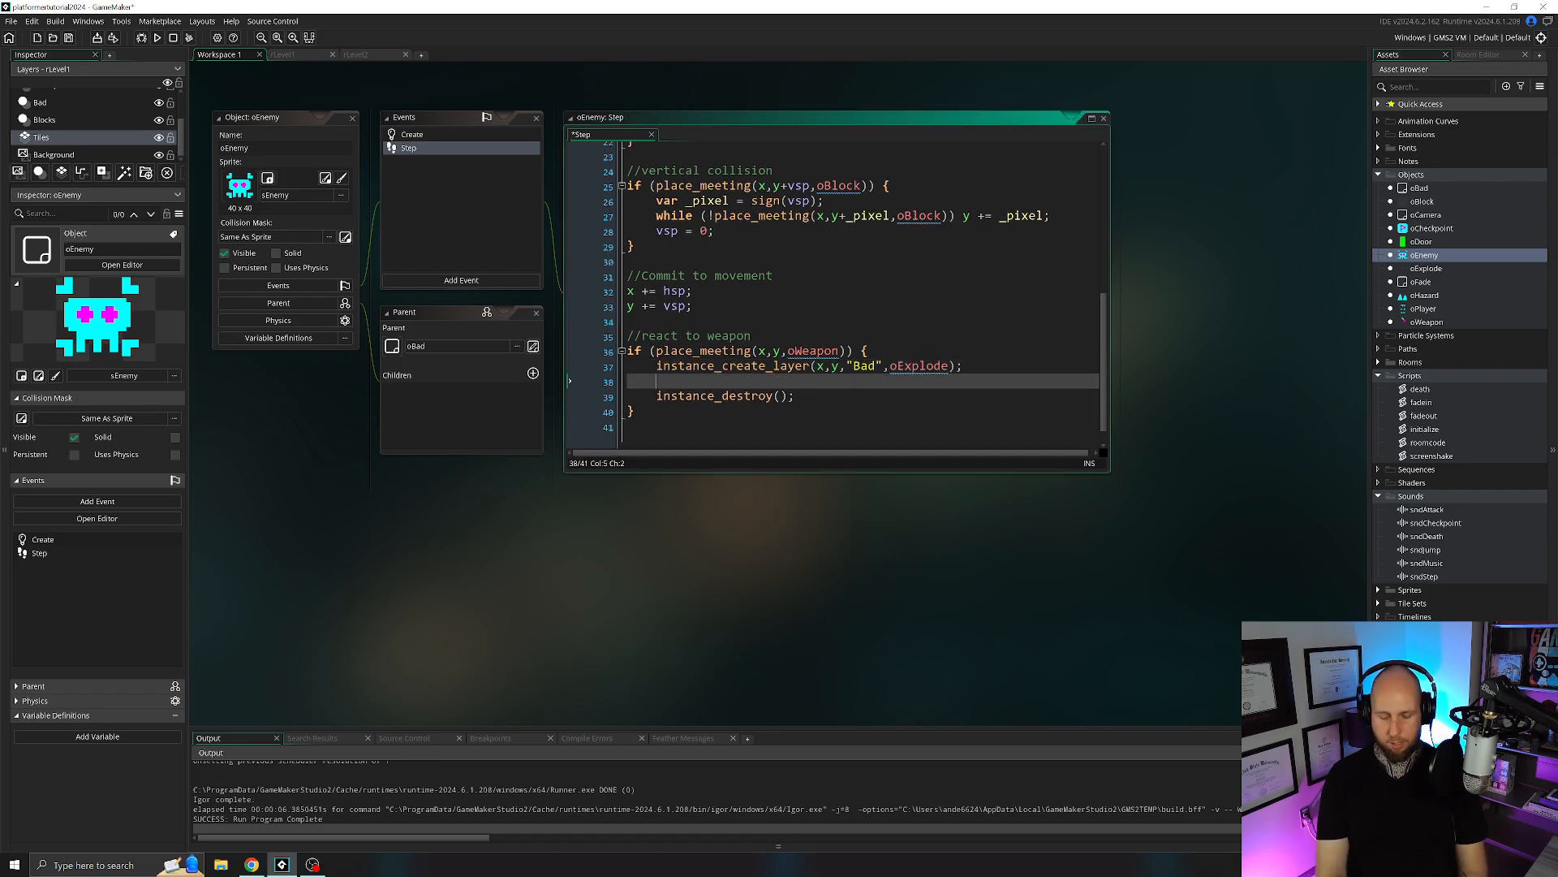
pyautogui.write('audio_play_sound(')
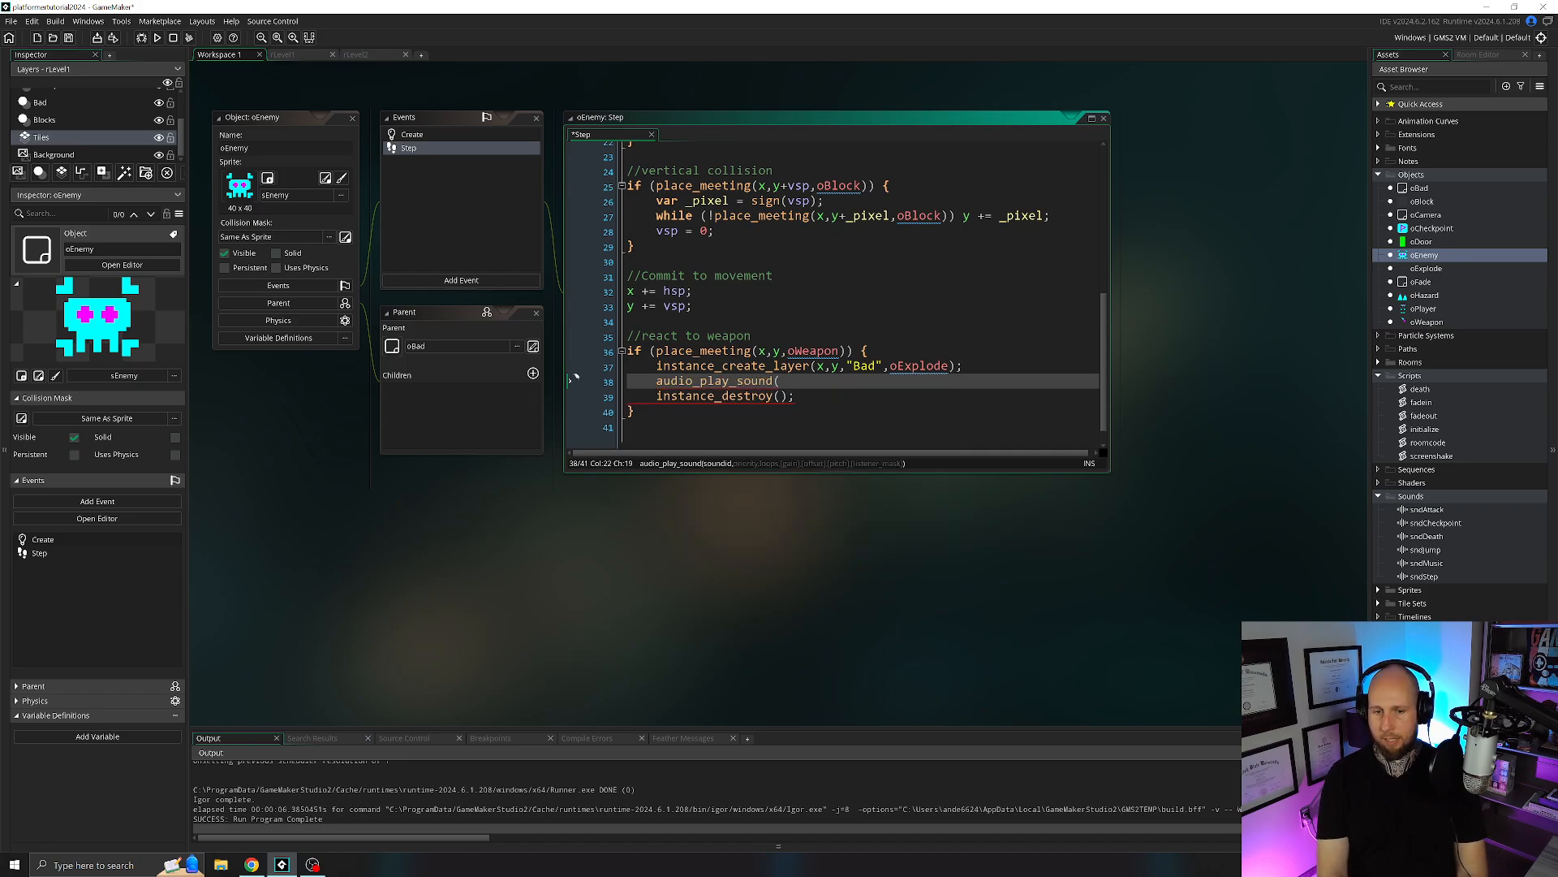
pyautogui.write('sndDeath,1,fal')
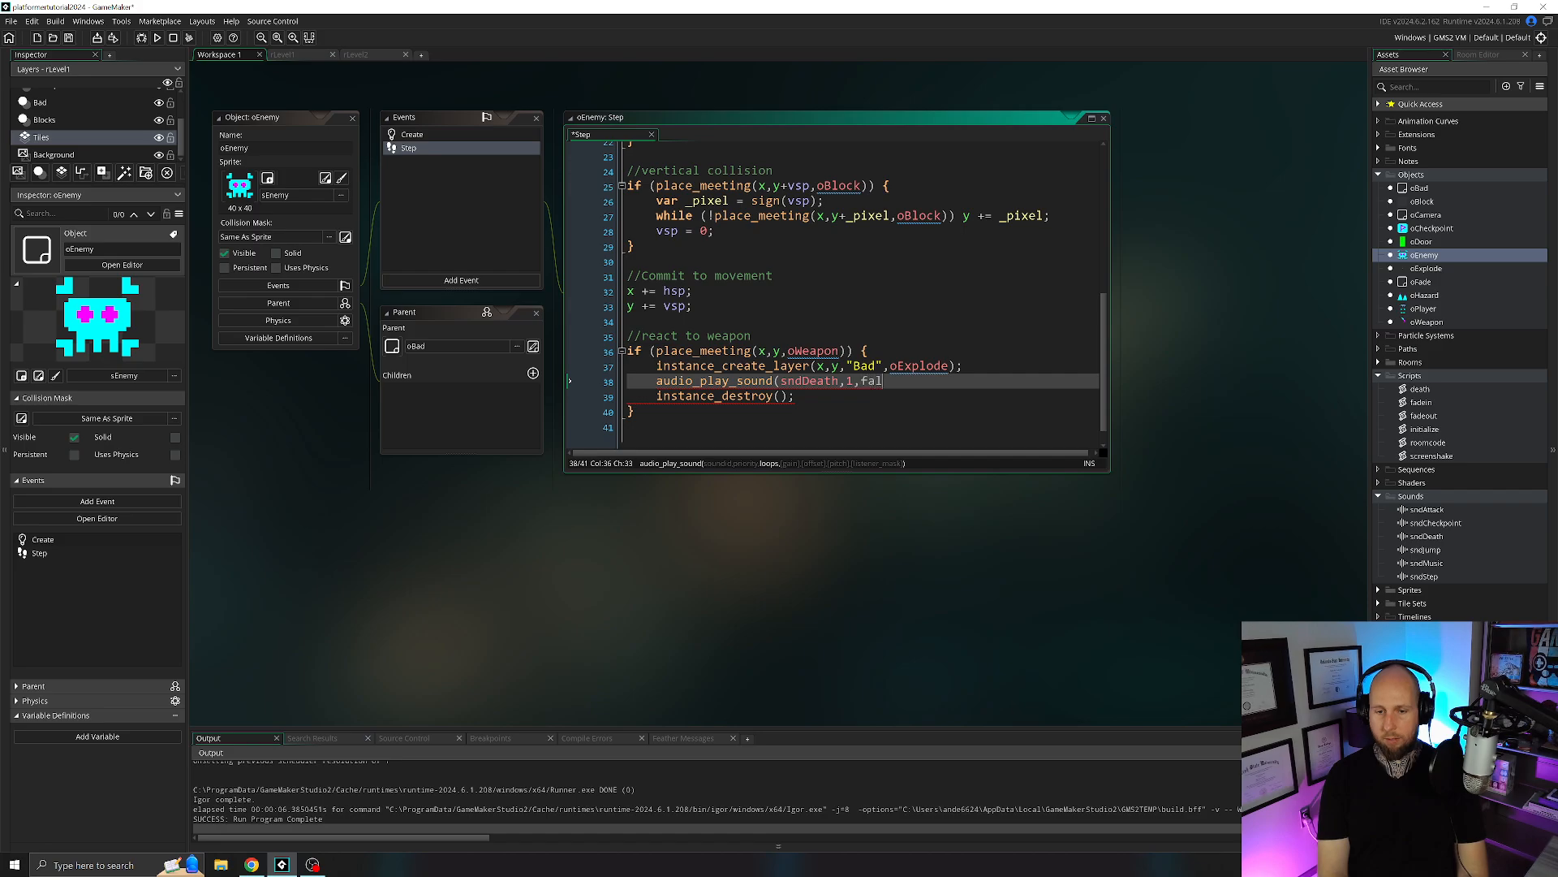
pyautogui.write('se);')
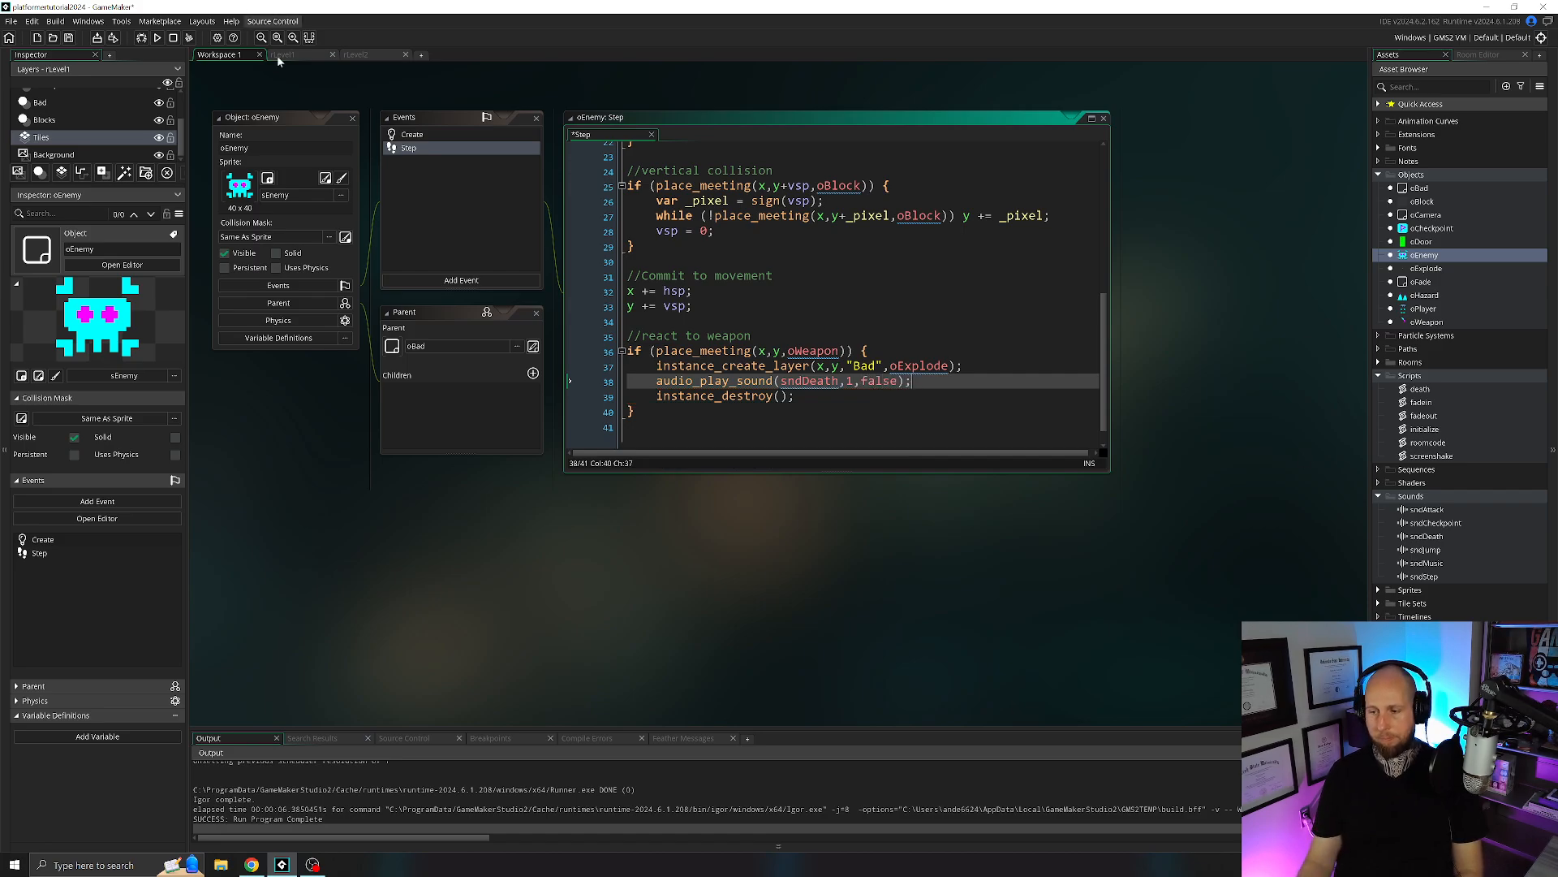
# Run the game, take the player up to the enemy to test its death sound, and close the game.
pyautogui.click(157, 37)
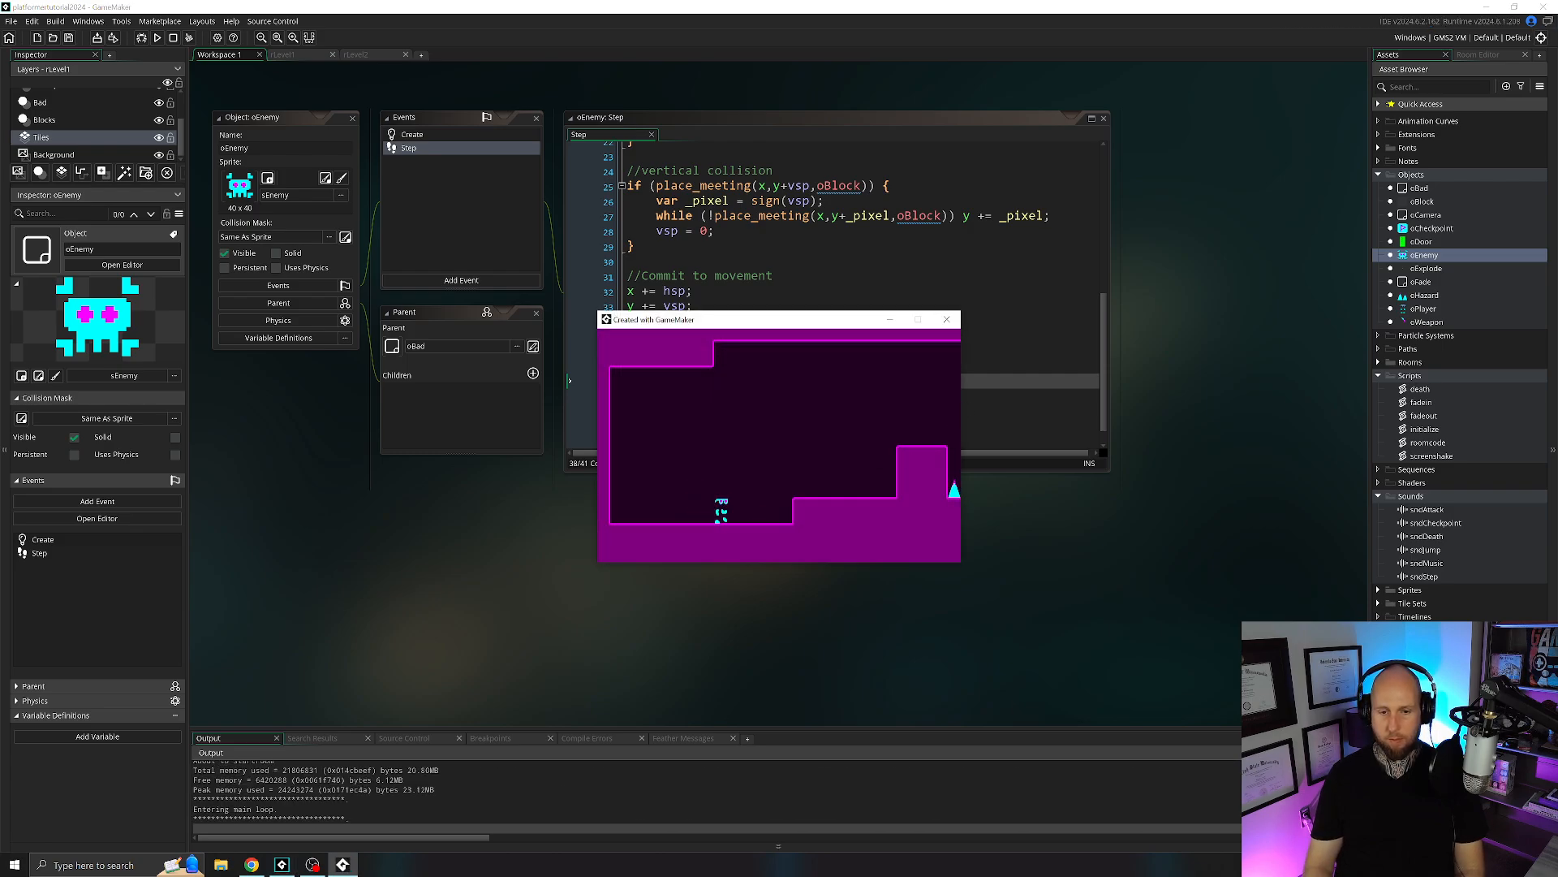
pyautogui.press('Right')
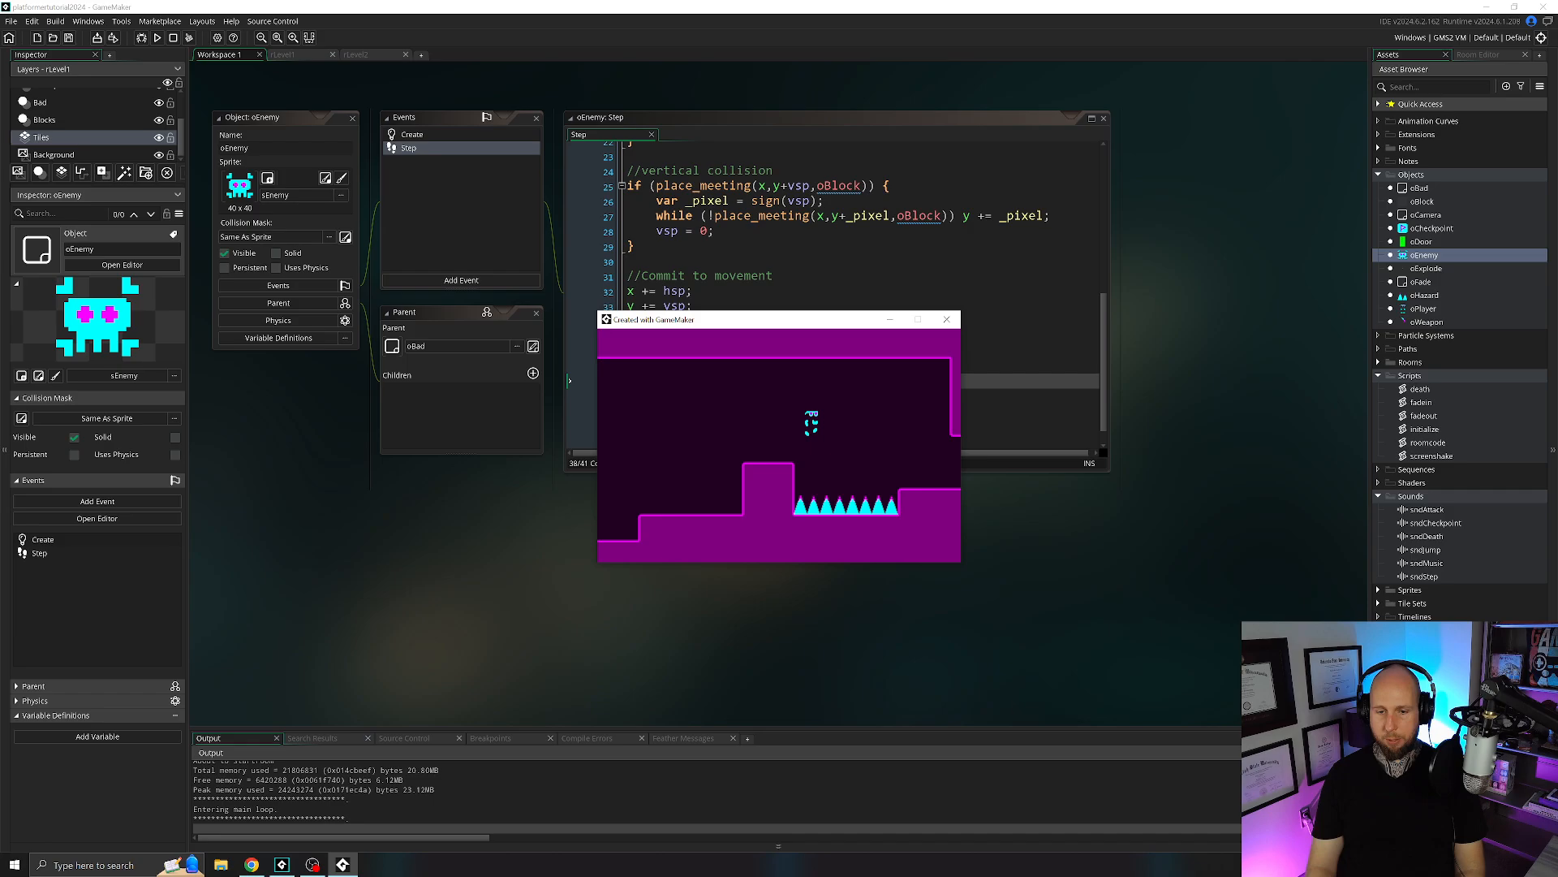
pyautogui.press('Right')
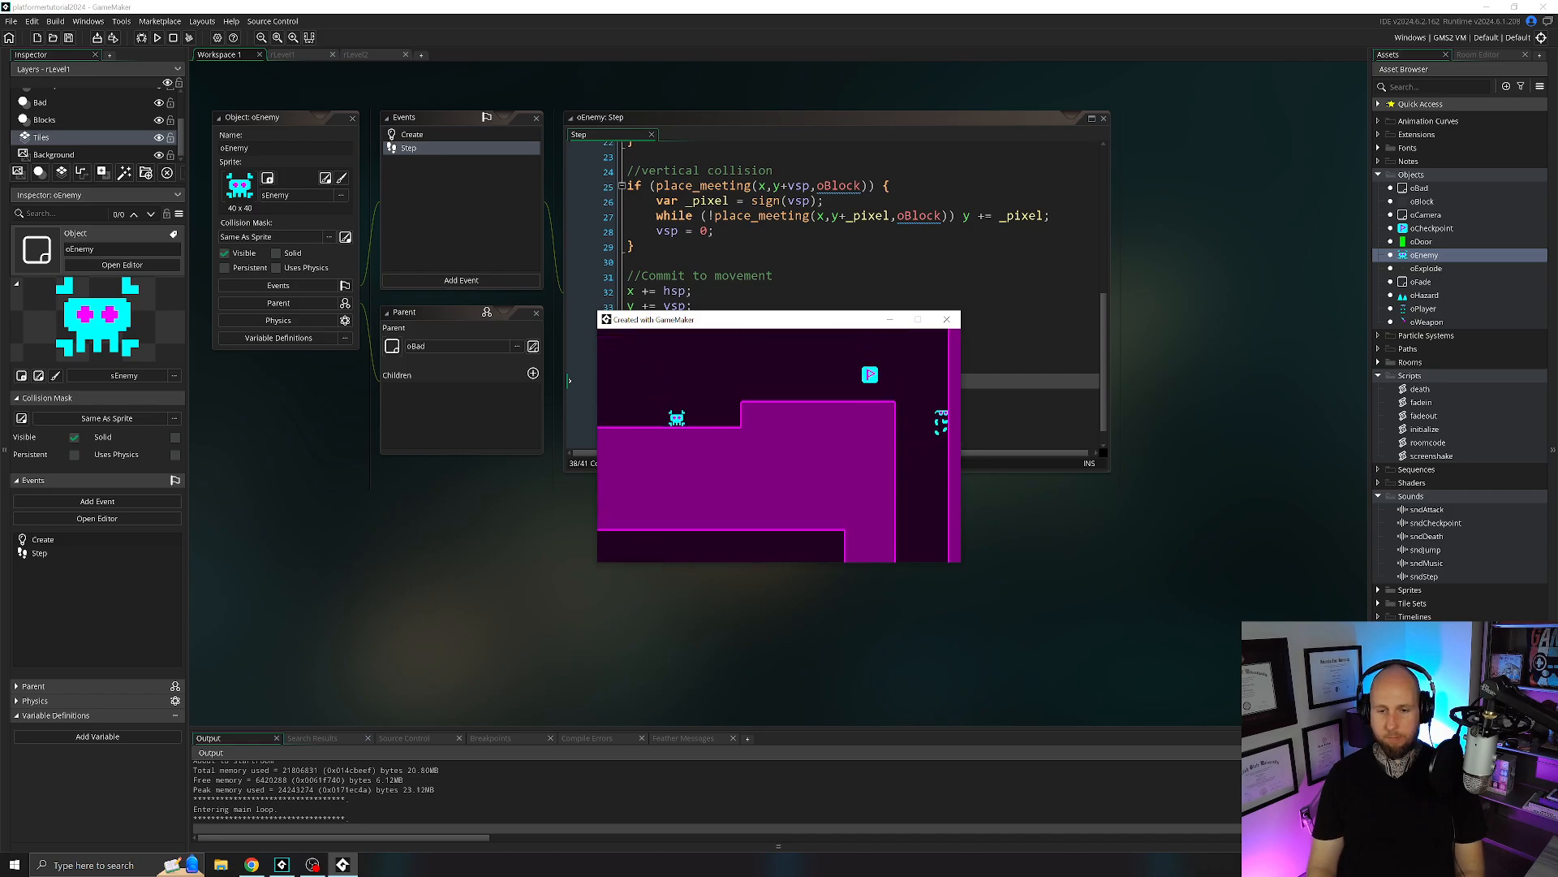
pyautogui.press('Left')
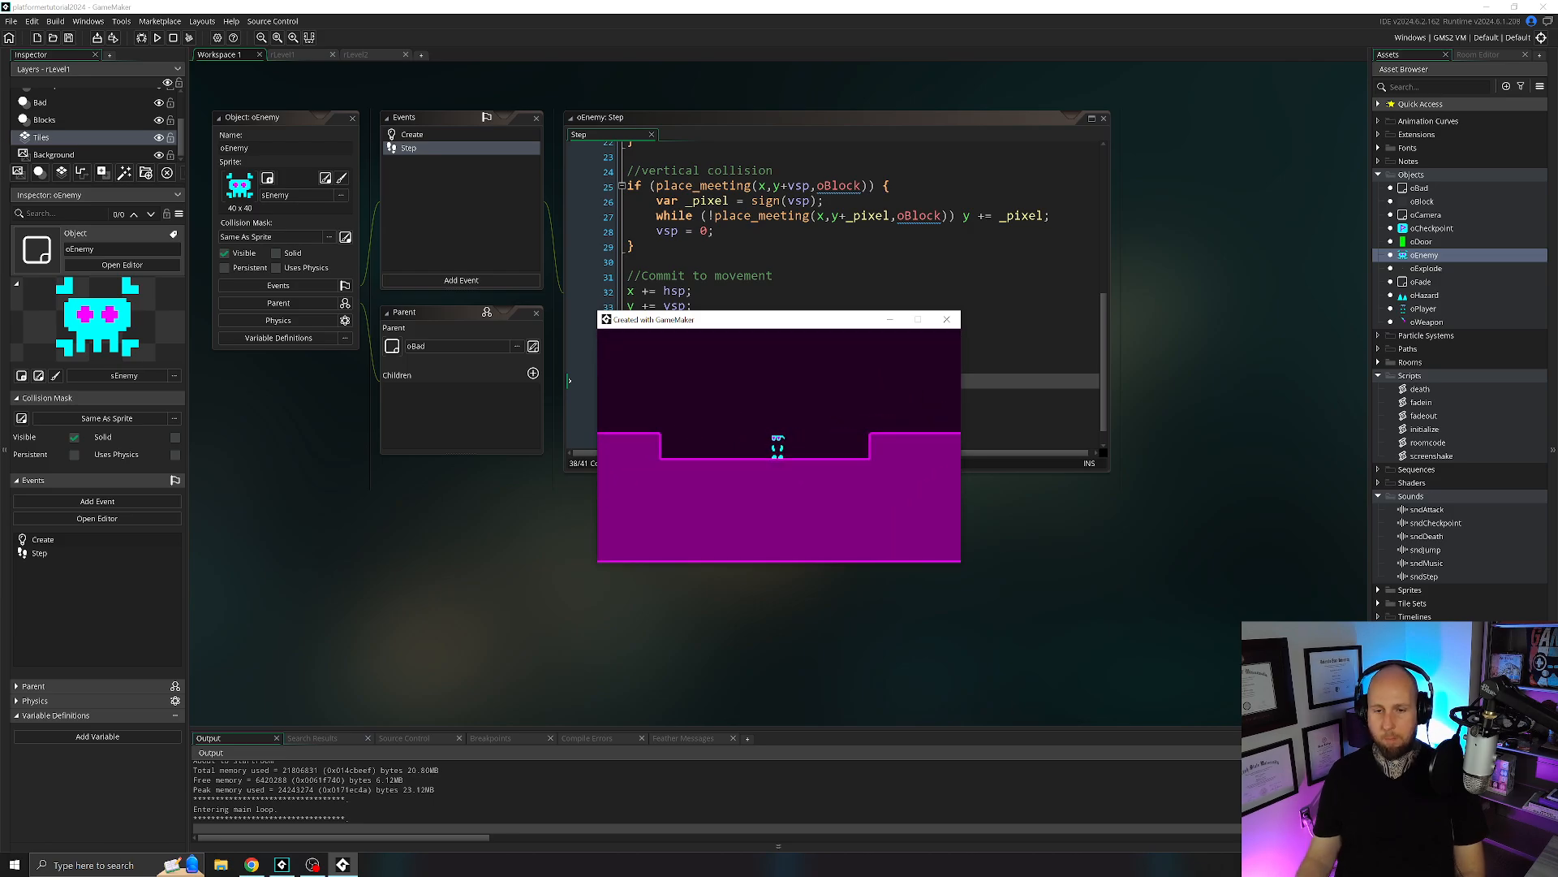
pyautogui.click(947, 319)
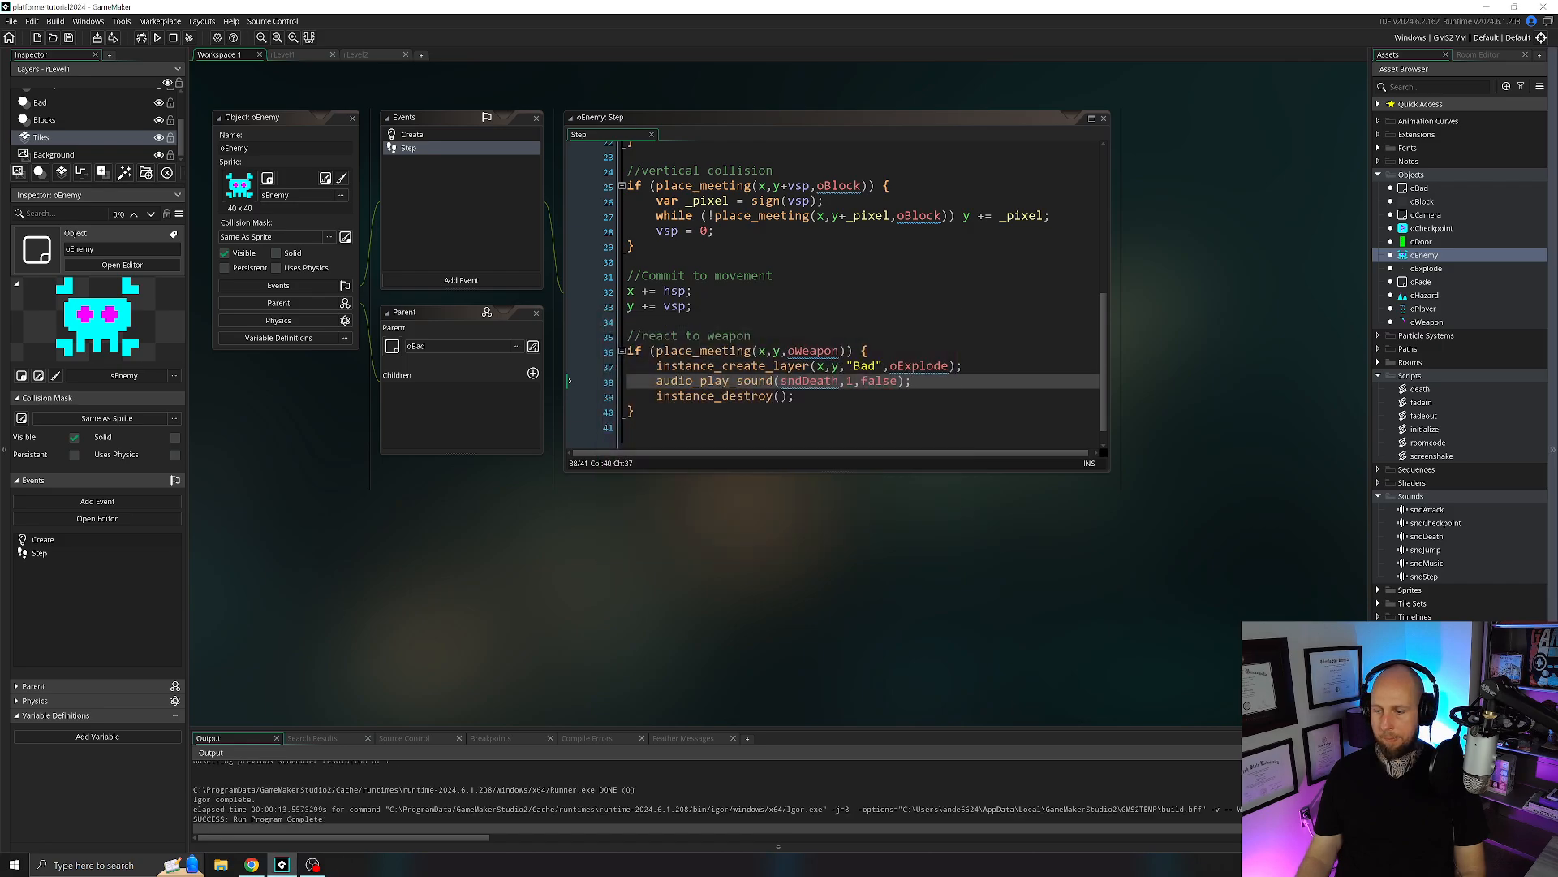
# Close the oEnemy windows and open the Step event of oCheckpoint.
pyautogui.click(352, 117)
pyautogui.doubleClick(1432, 228)
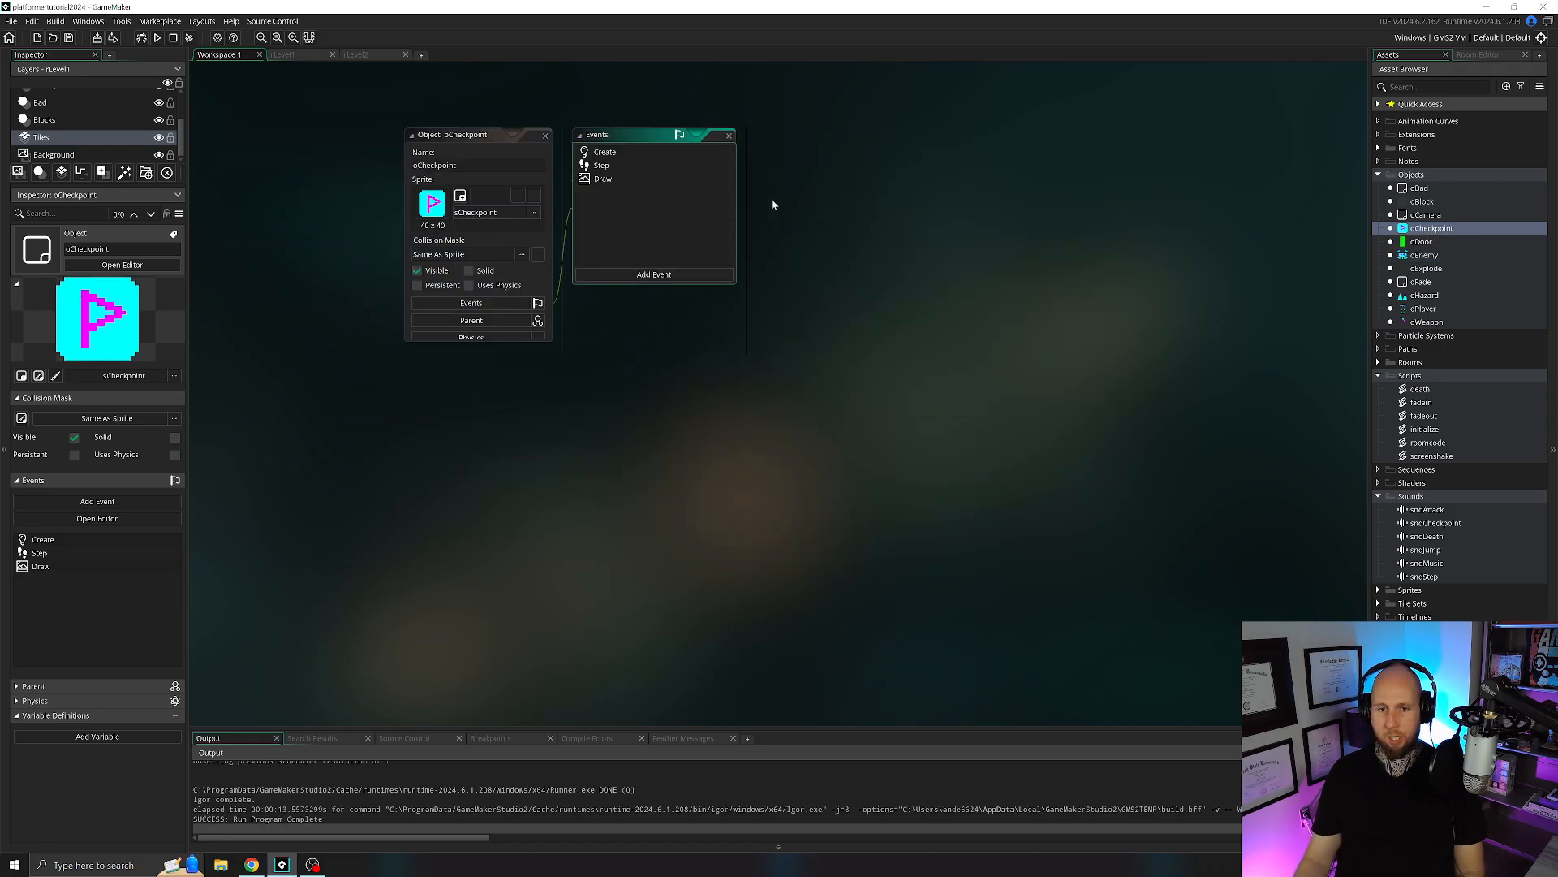
pyautogui.click(602, 164)
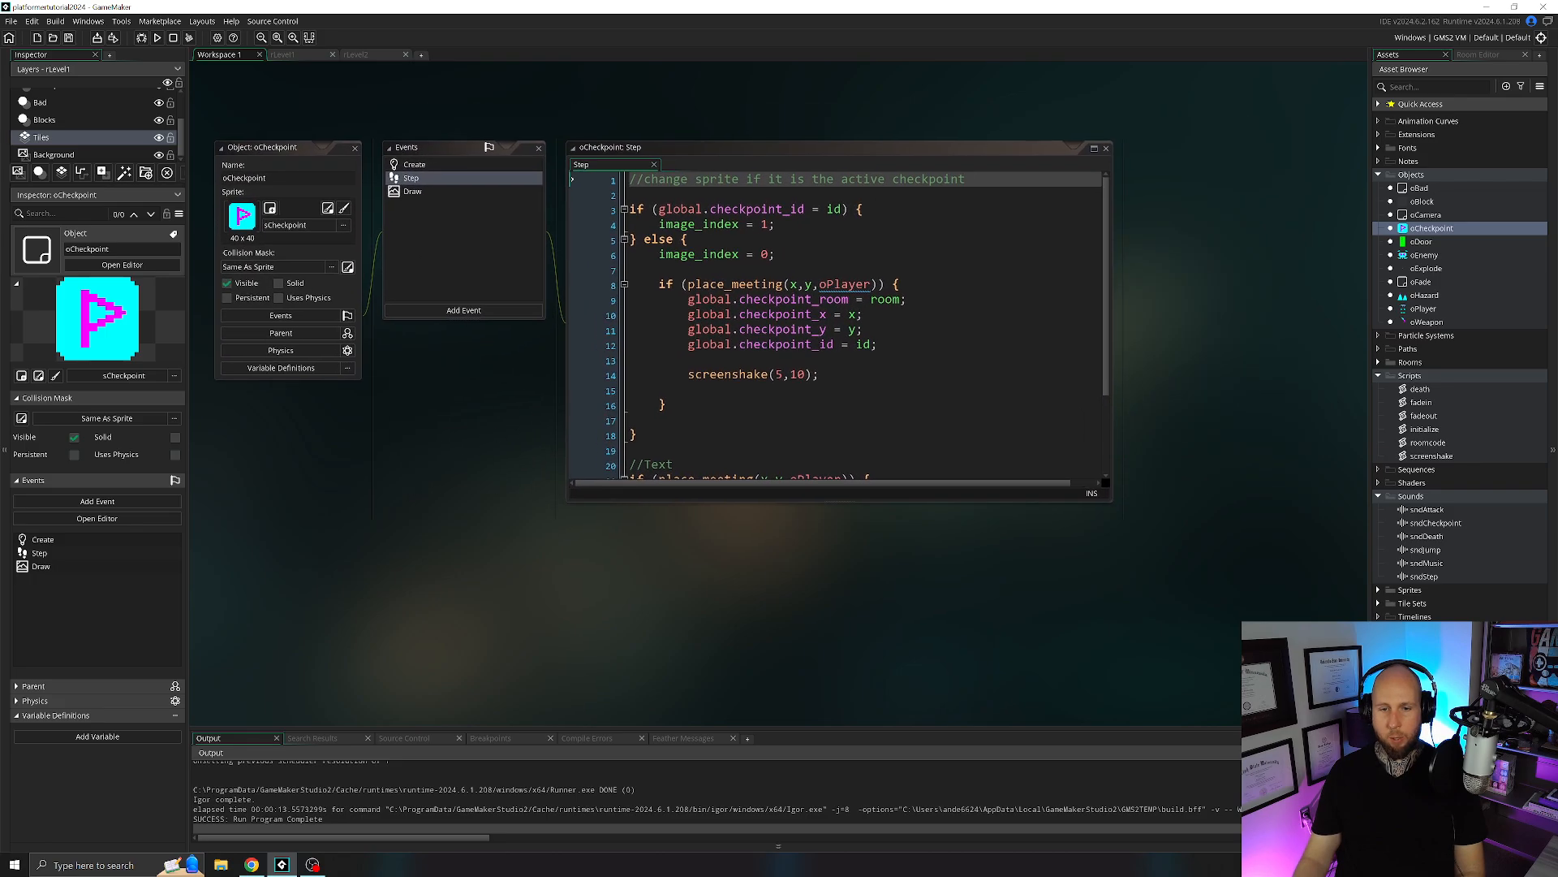
# Add "audio_play_sound(sndCheckpoint,1,false);" below the screenshake(5,10) call in oCheckpoint's player-collision block.
pyautogui.click(879, 344)
pyautogui.press('Down')
pyautogui.press('Down')
pyautogui.press('Return')
pyautogui.press('Return')
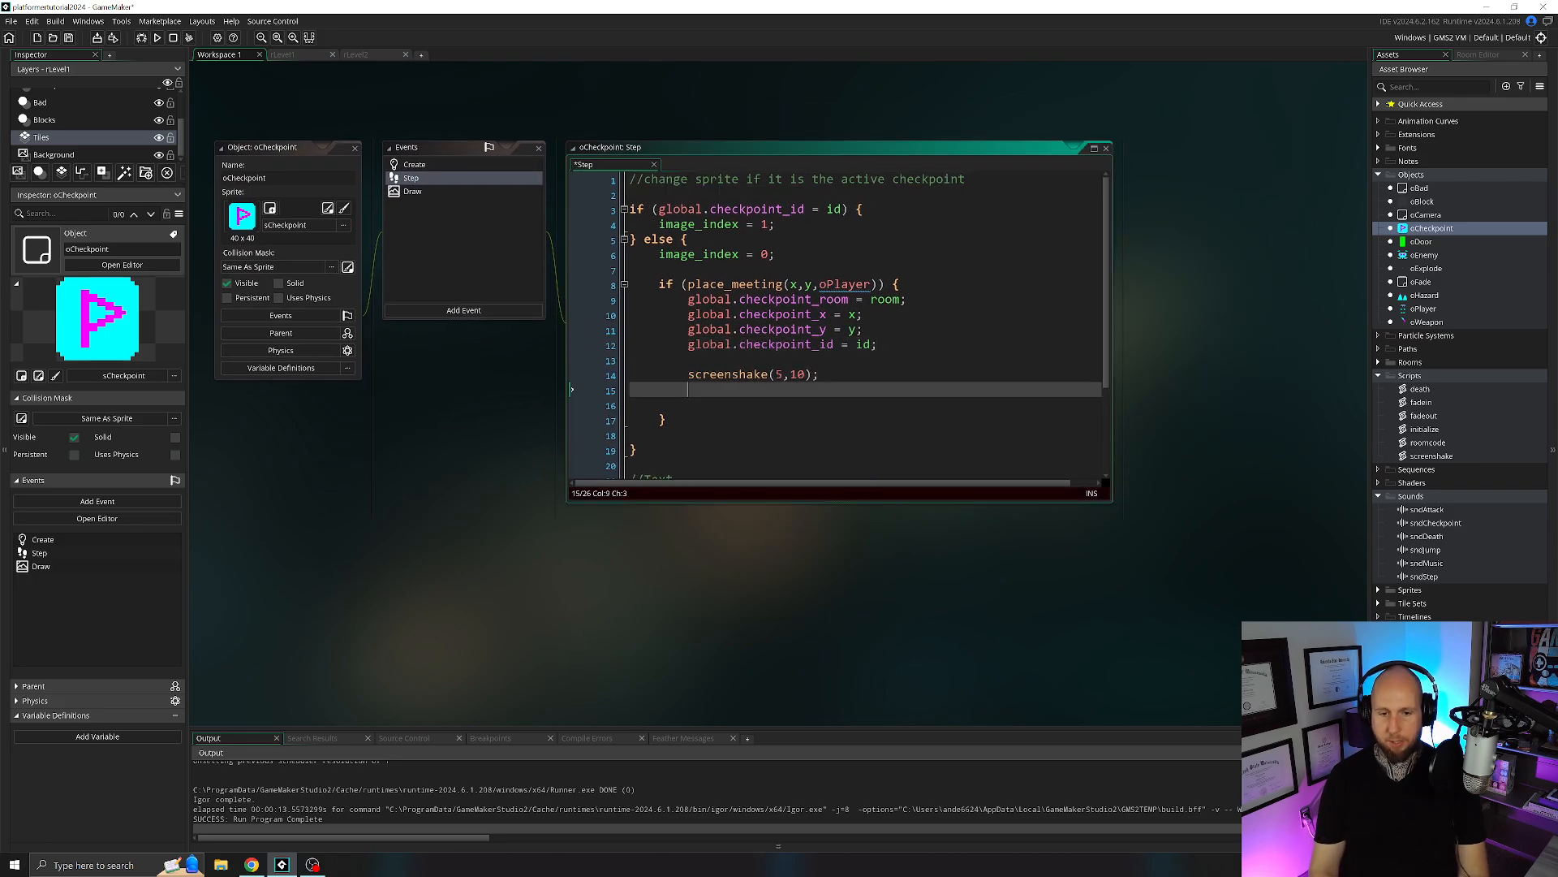
pyautogui.write('audio')
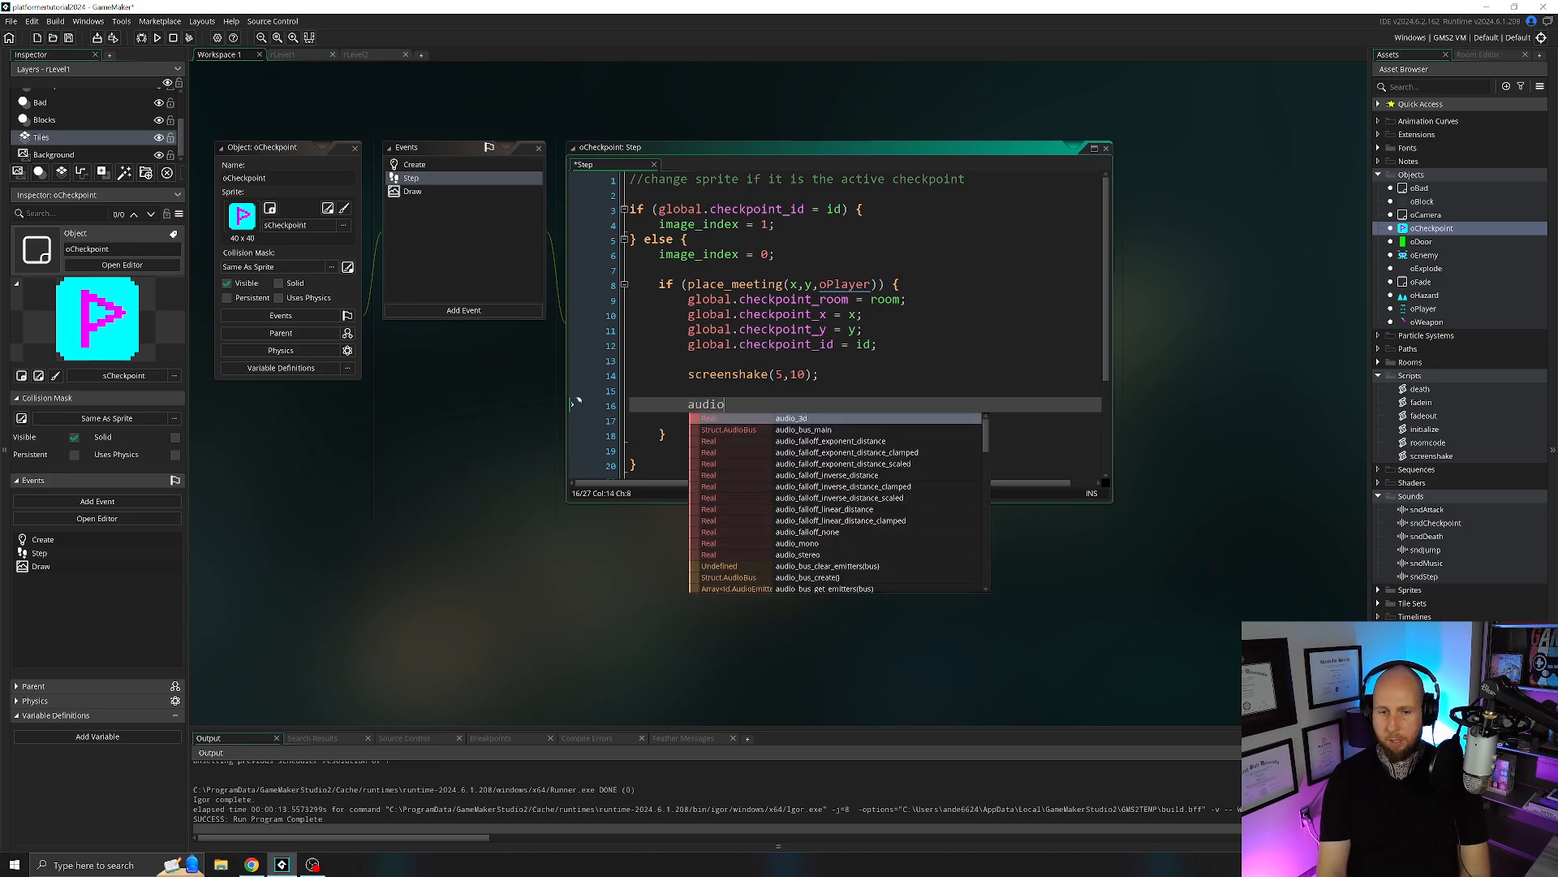
pyautogui.write('_play_sound(')
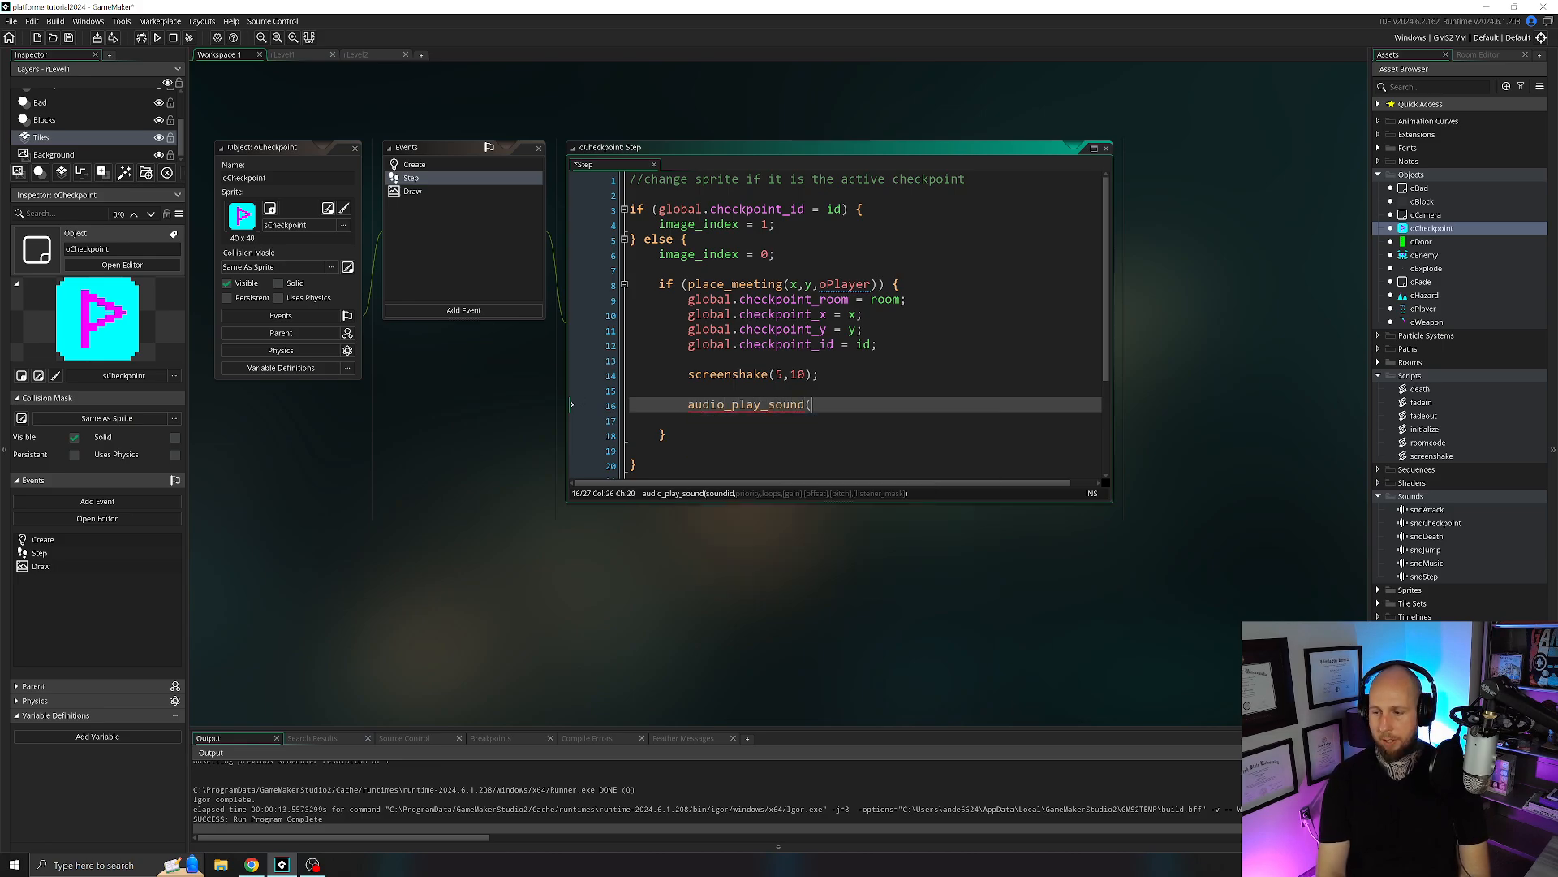
pyautogui.write('sndCheckpoint,1')
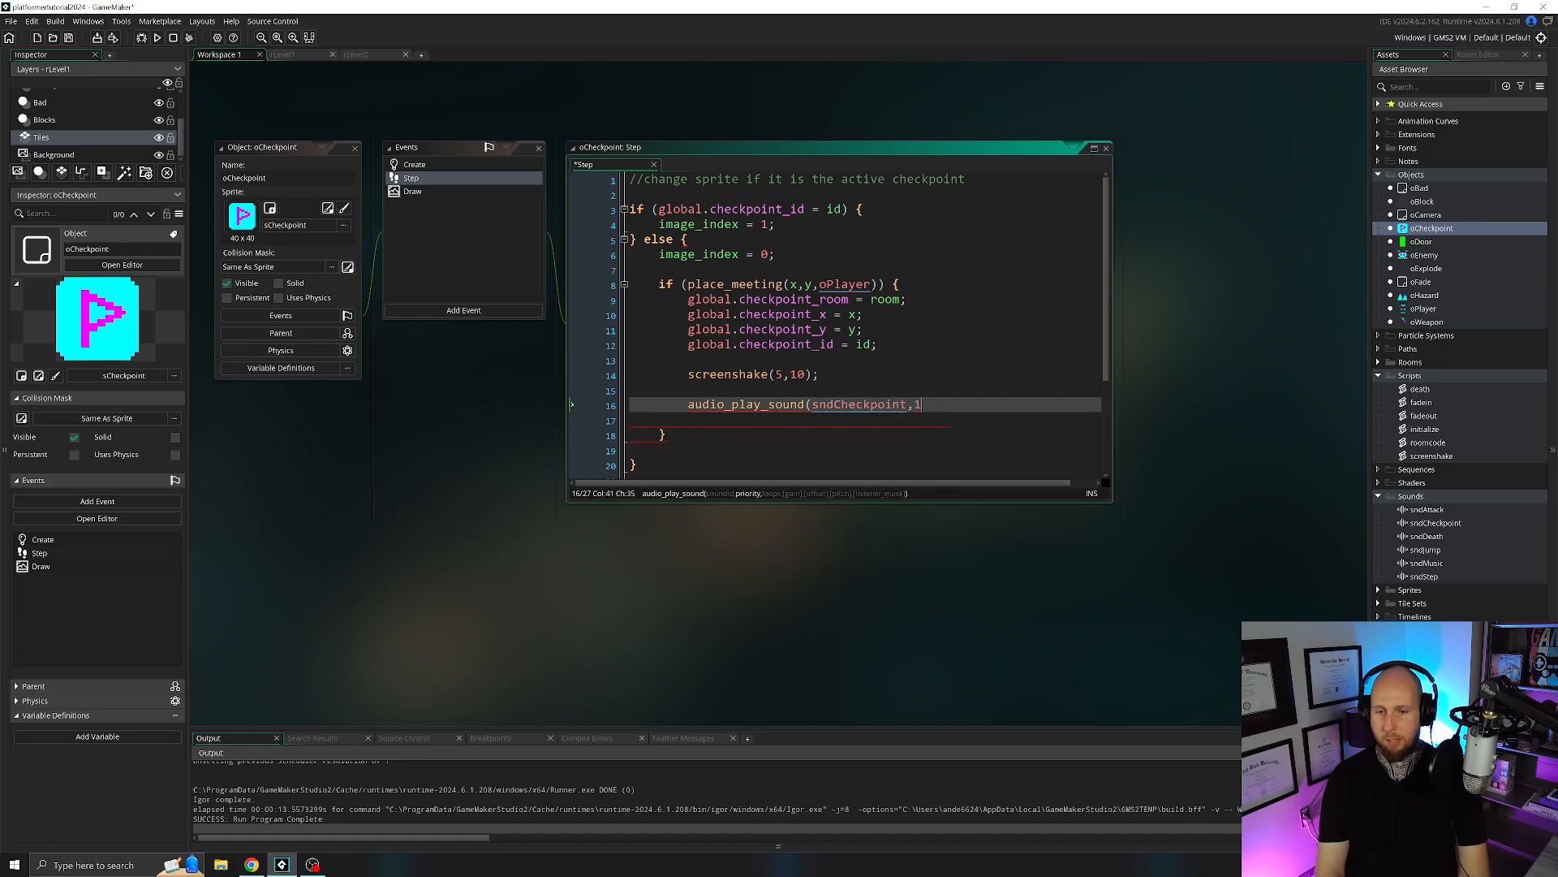
pyautogui.write(',false);')
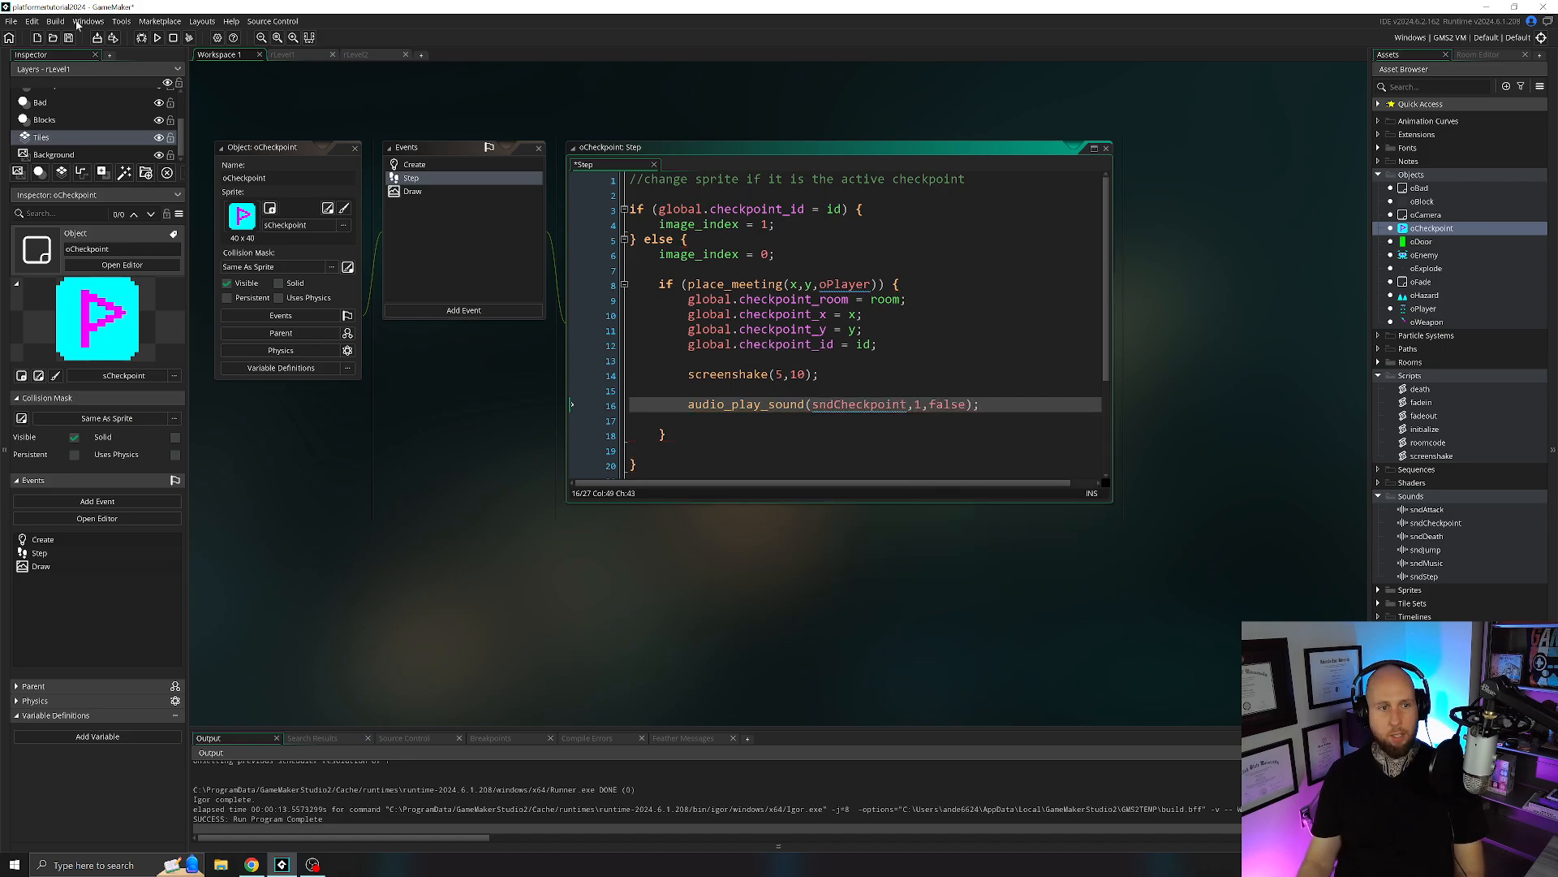
# Run the game and take the player past the spikes and up the shaft to the checkpoint to test its sound.
pyautogui.press('F5')
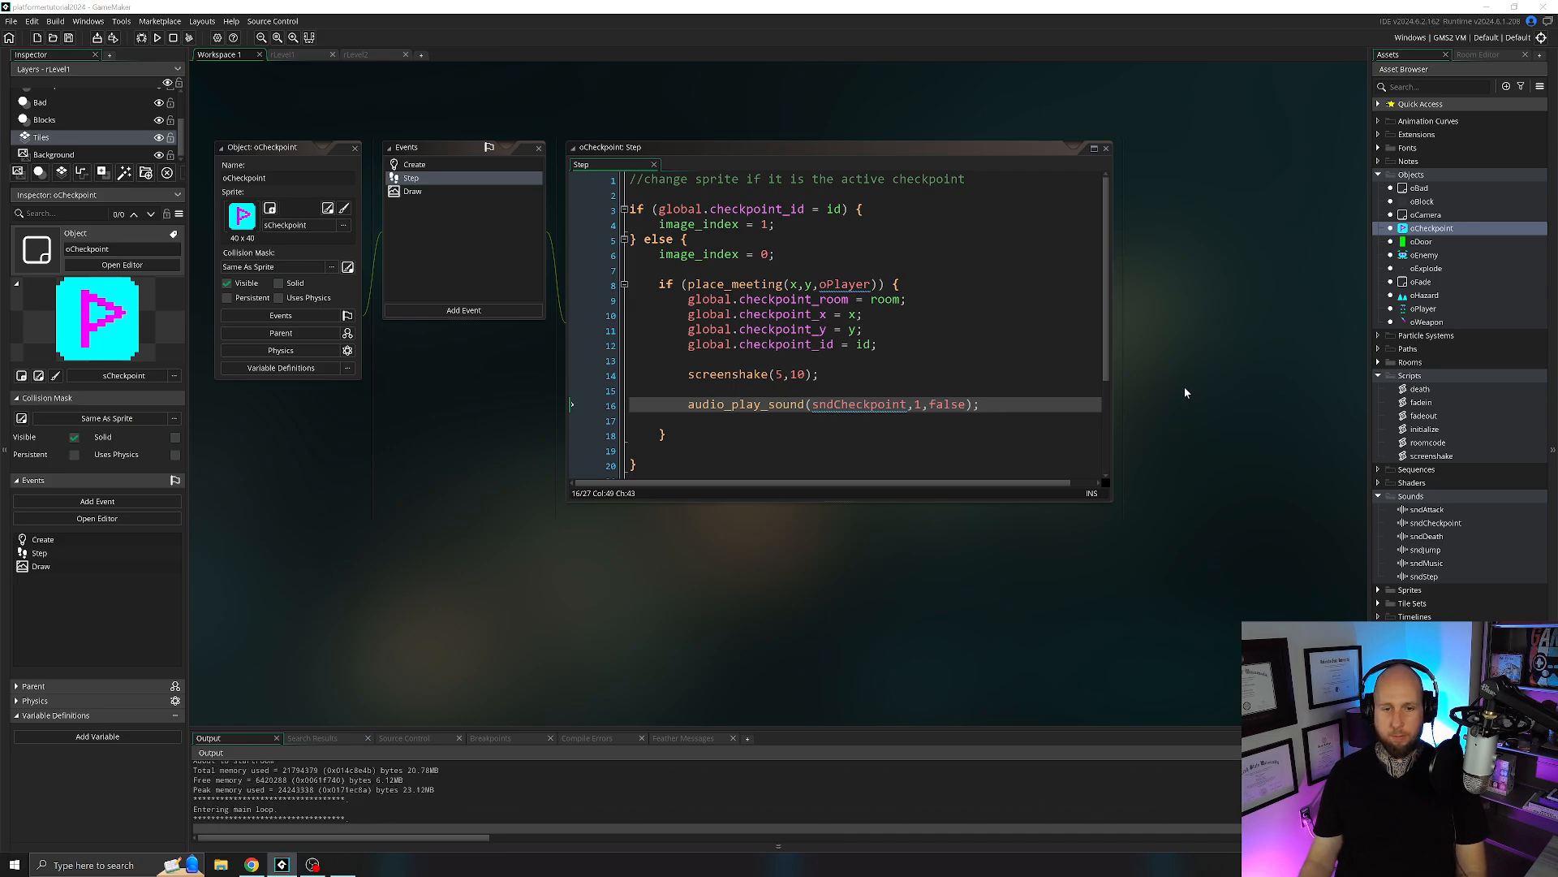
pyautogui.press('Right')
pyautogui.press('space')
pyautogui.press('space')
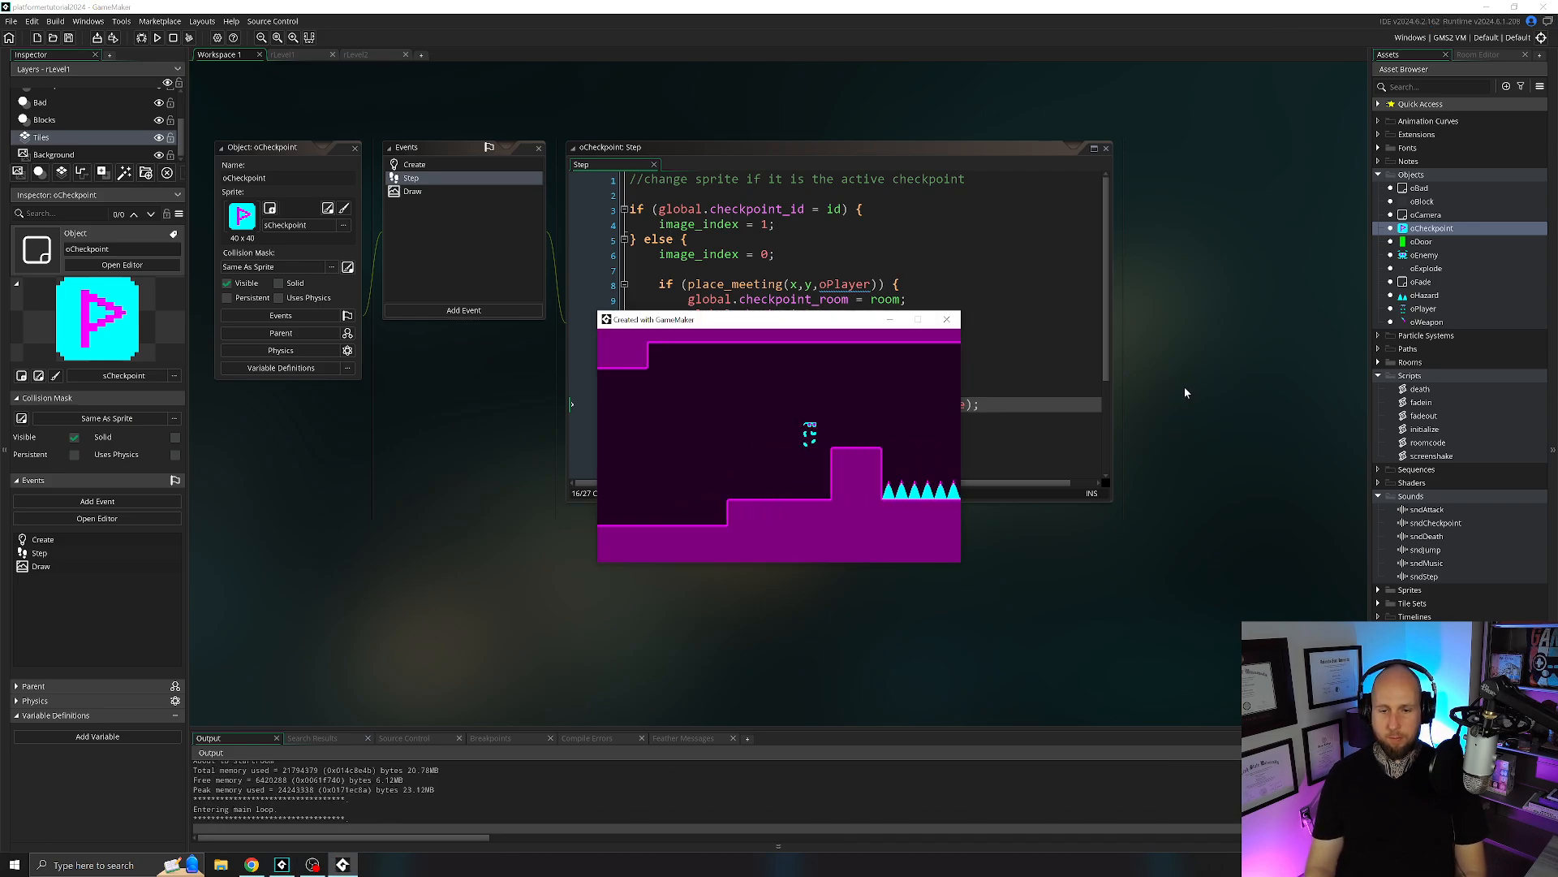
pyautogui.press('space')
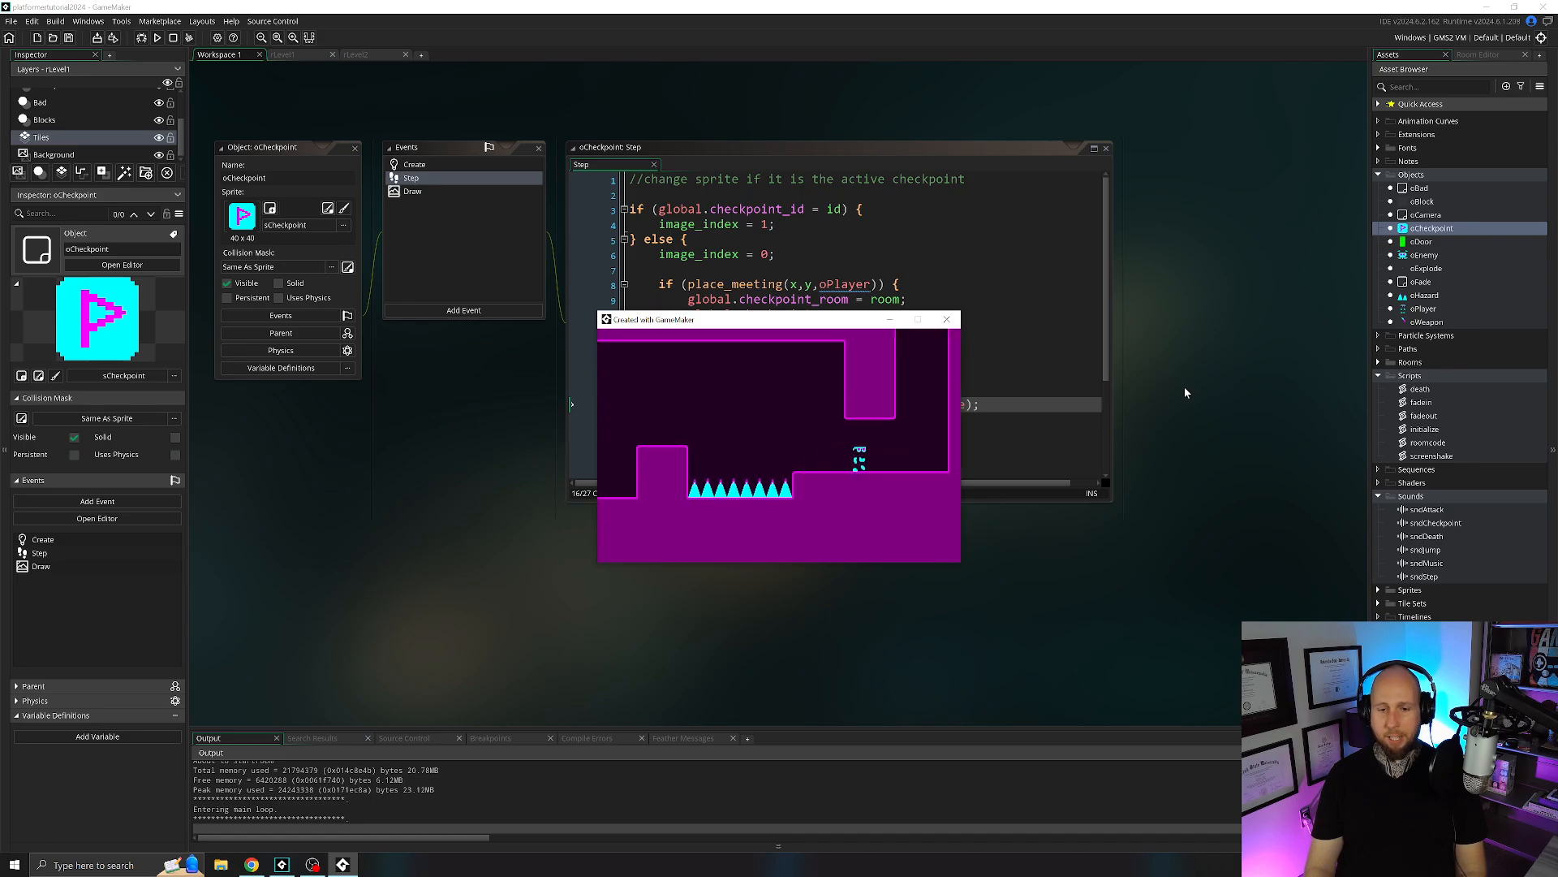
pyautogui.press('Right')
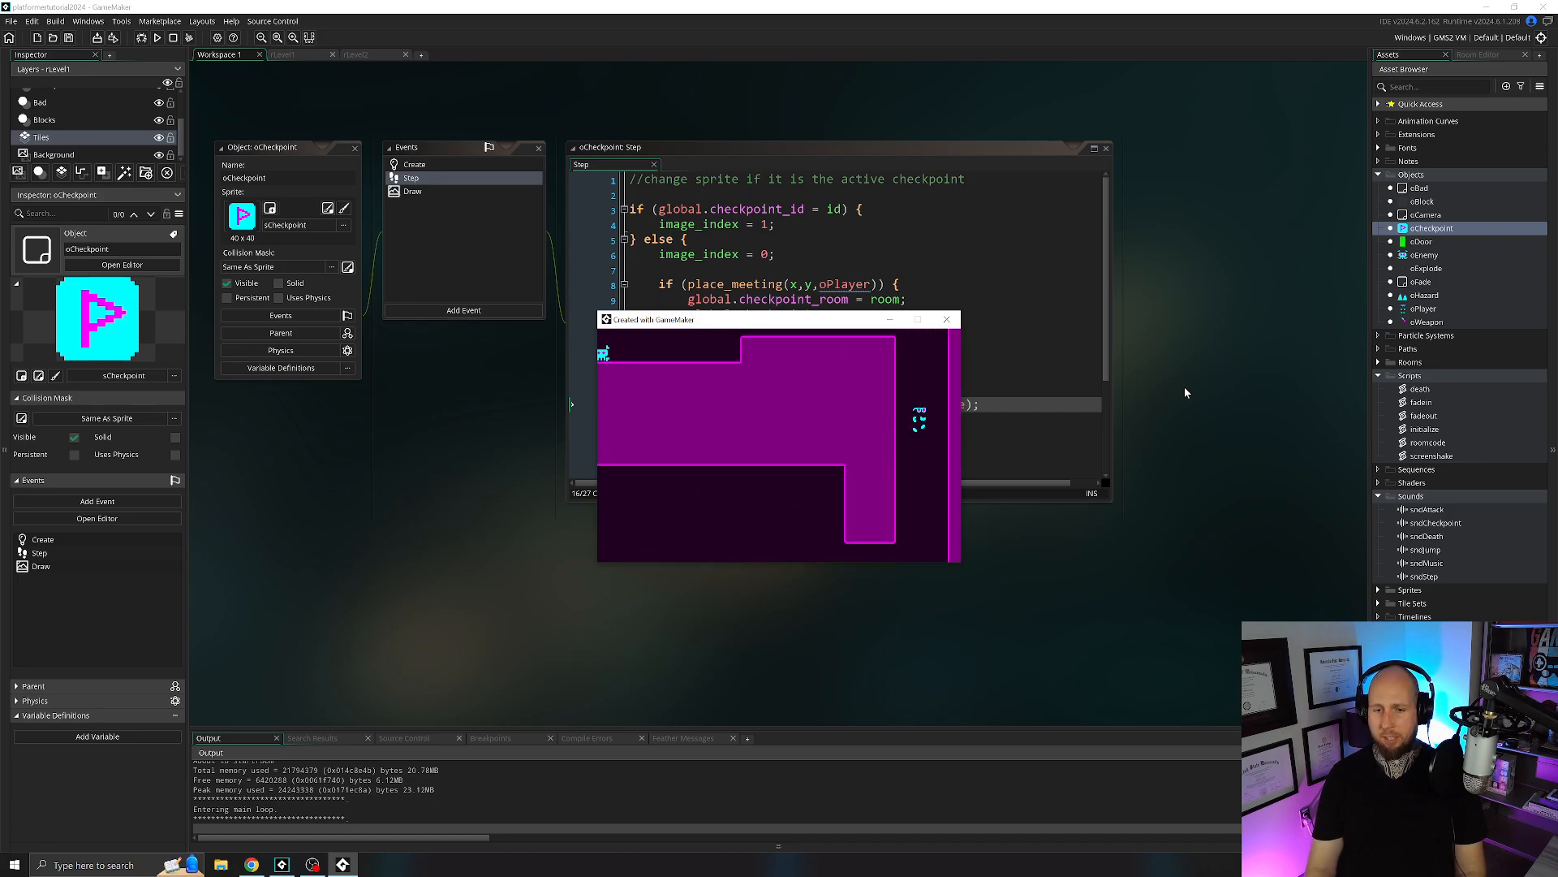
pyautogui.press('space')
pyautogui.press('Right')
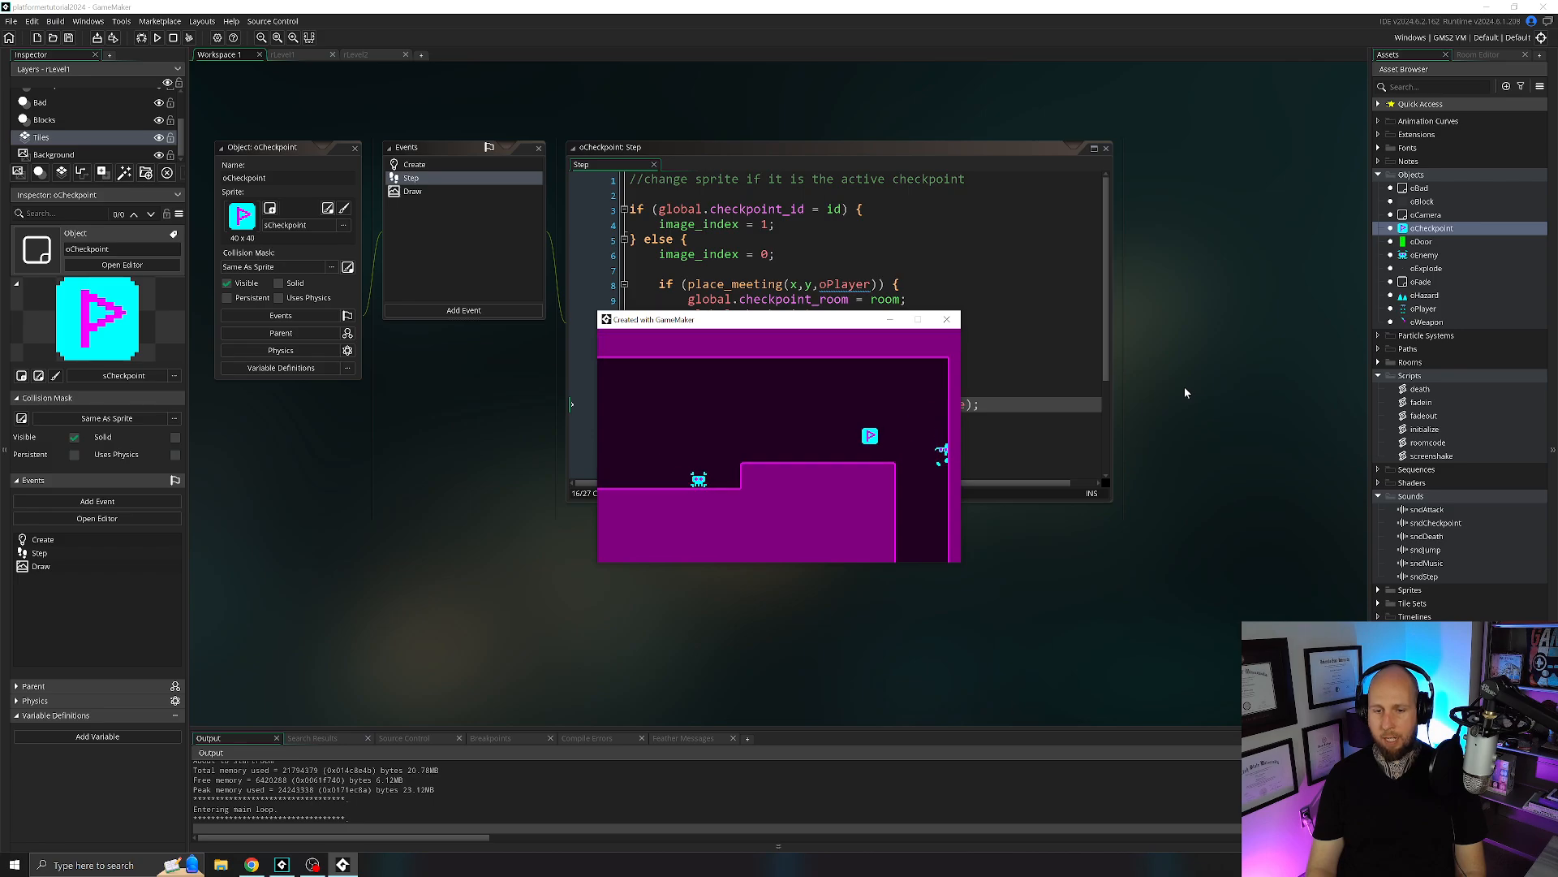
pyautogui.press('Left')
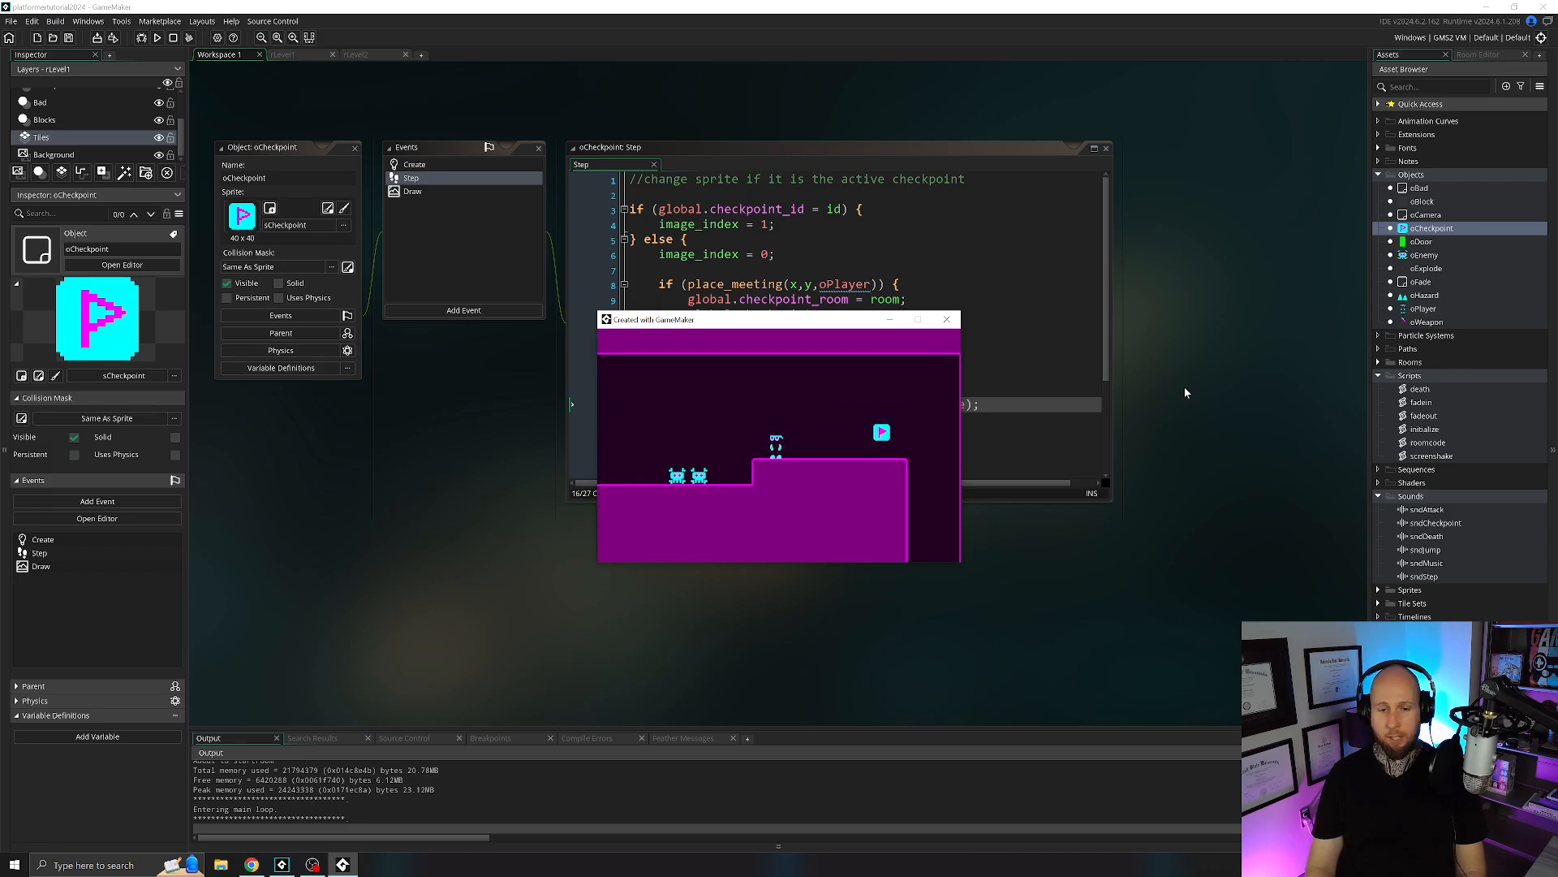
pyautogui.press('Left')
pyautogui.press('Left')
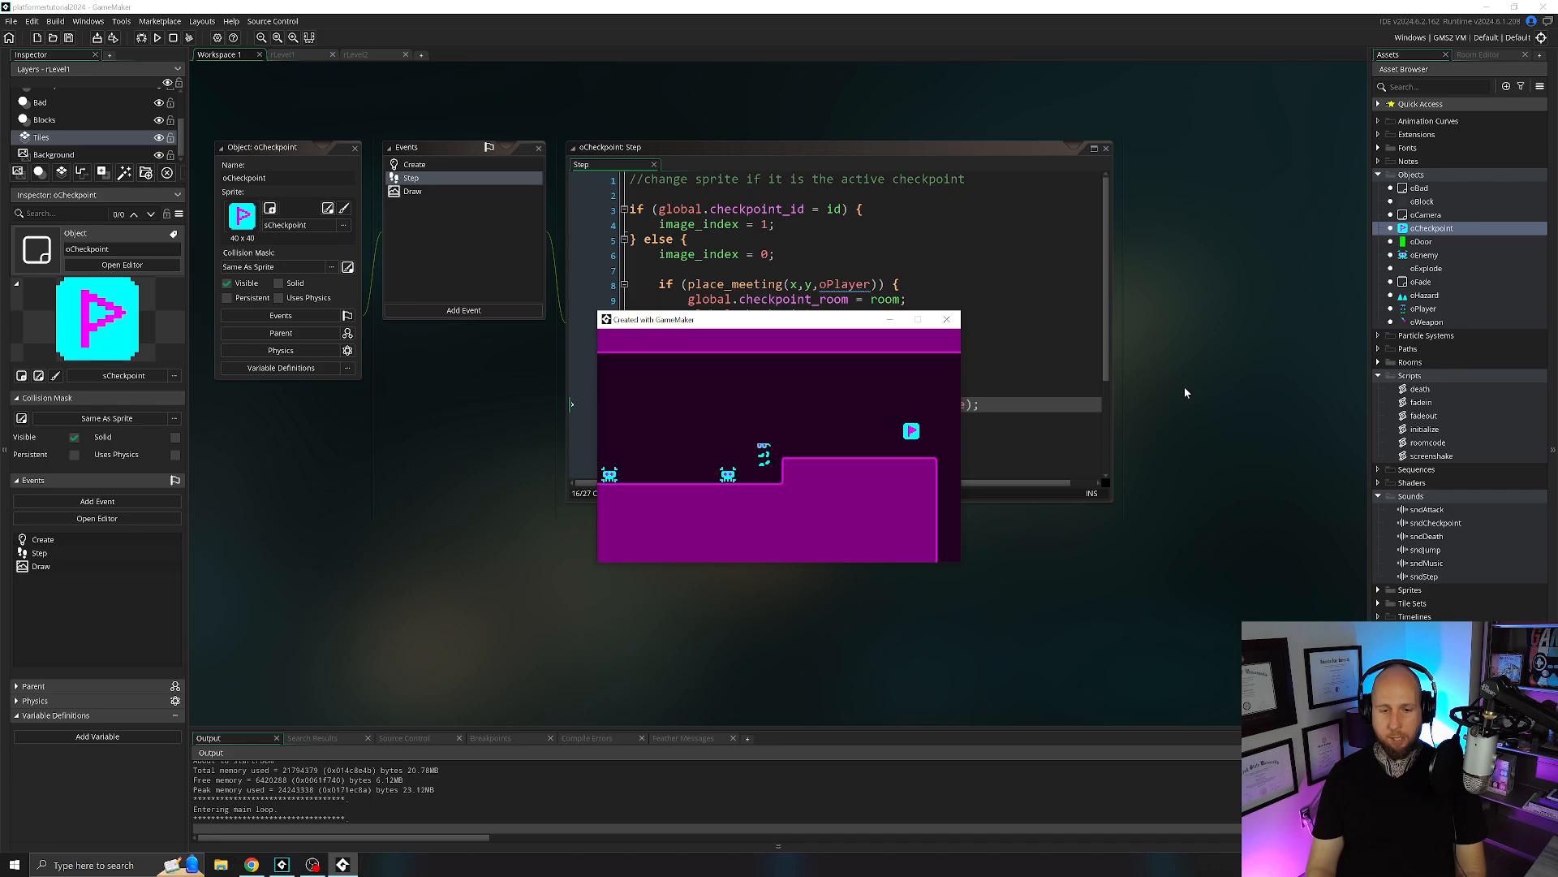
# Restart the game, bring the player back up to the checkpoint to test its sound again, and close the game.
pyautogui.press('space')
pyautogui.press('Right')
pyautogui.press('r')
pyautogui.press('Right')
pyautogui.press('space')
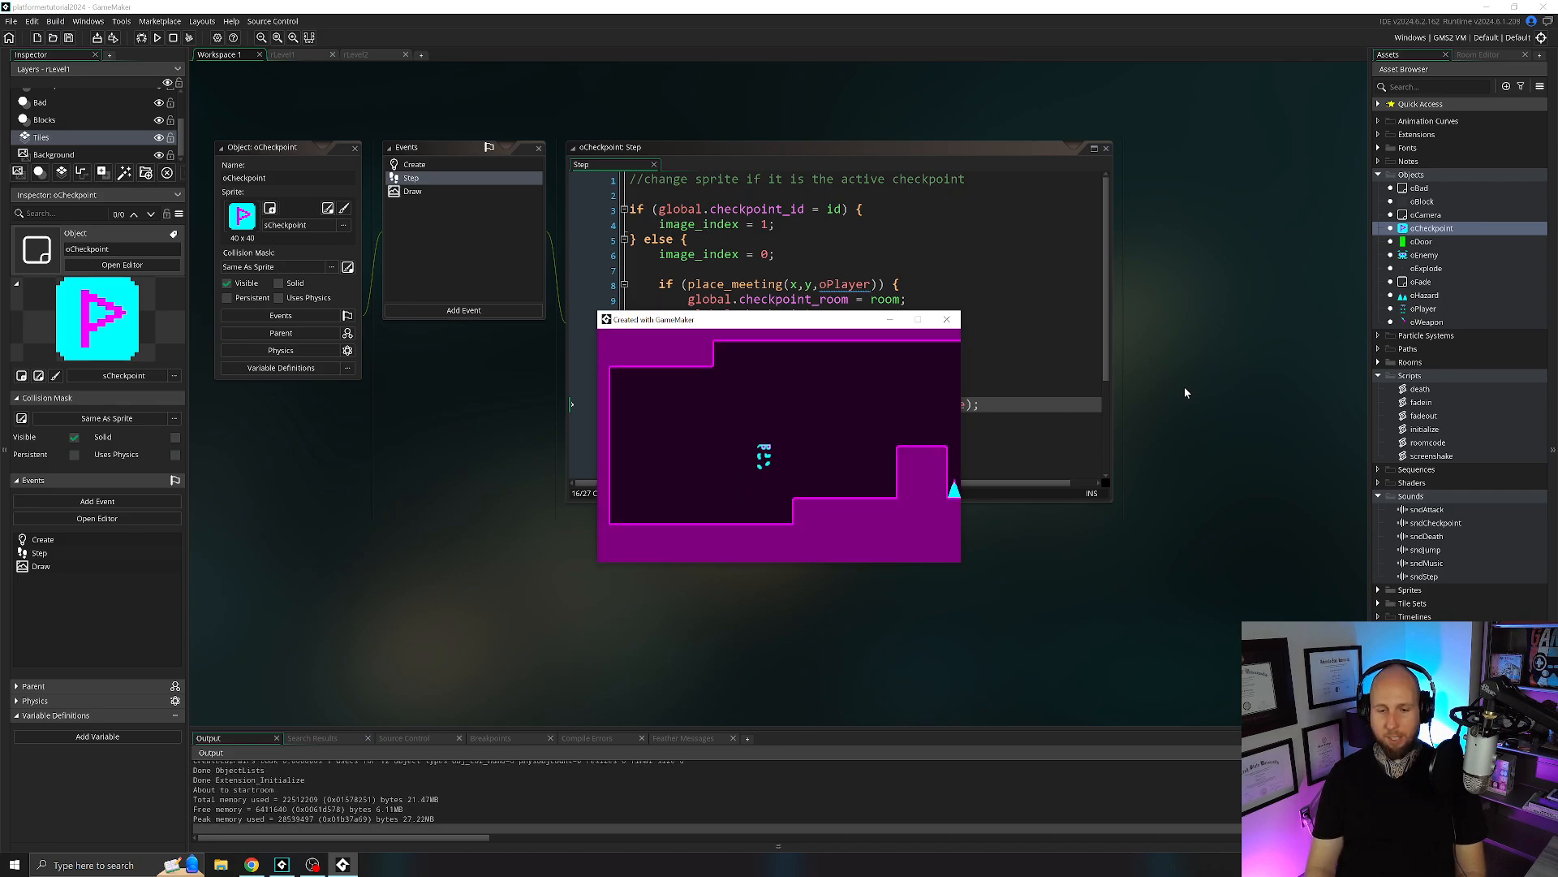
pyautogui.press('space')
pyautogui.press('space')
pyautogui.press('Right')
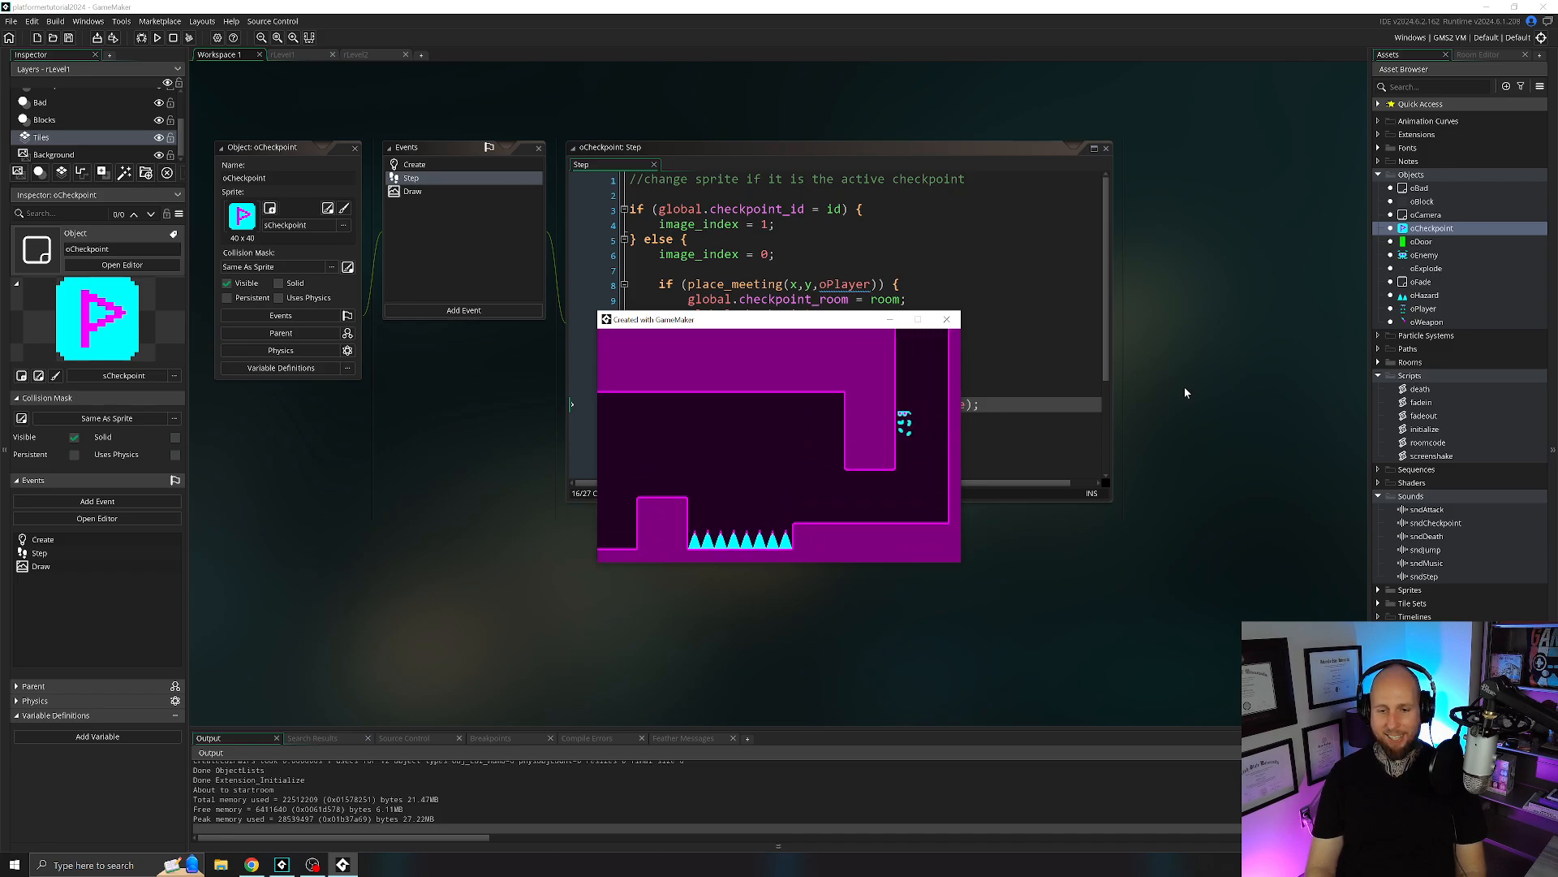
pyautogui.press('Left')
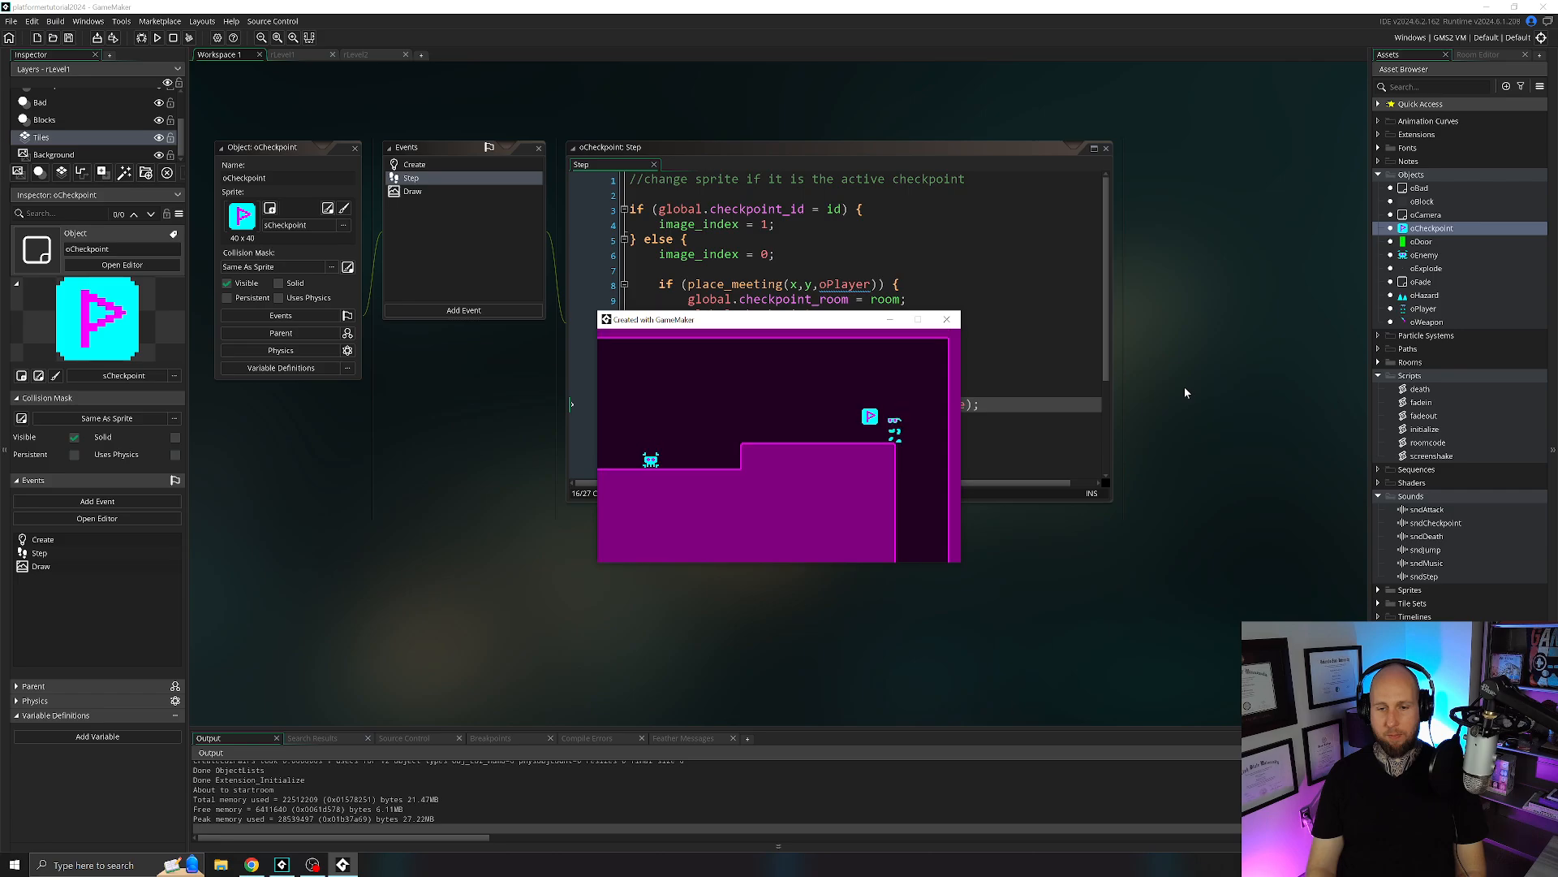
pyautogui.click(947, 319)
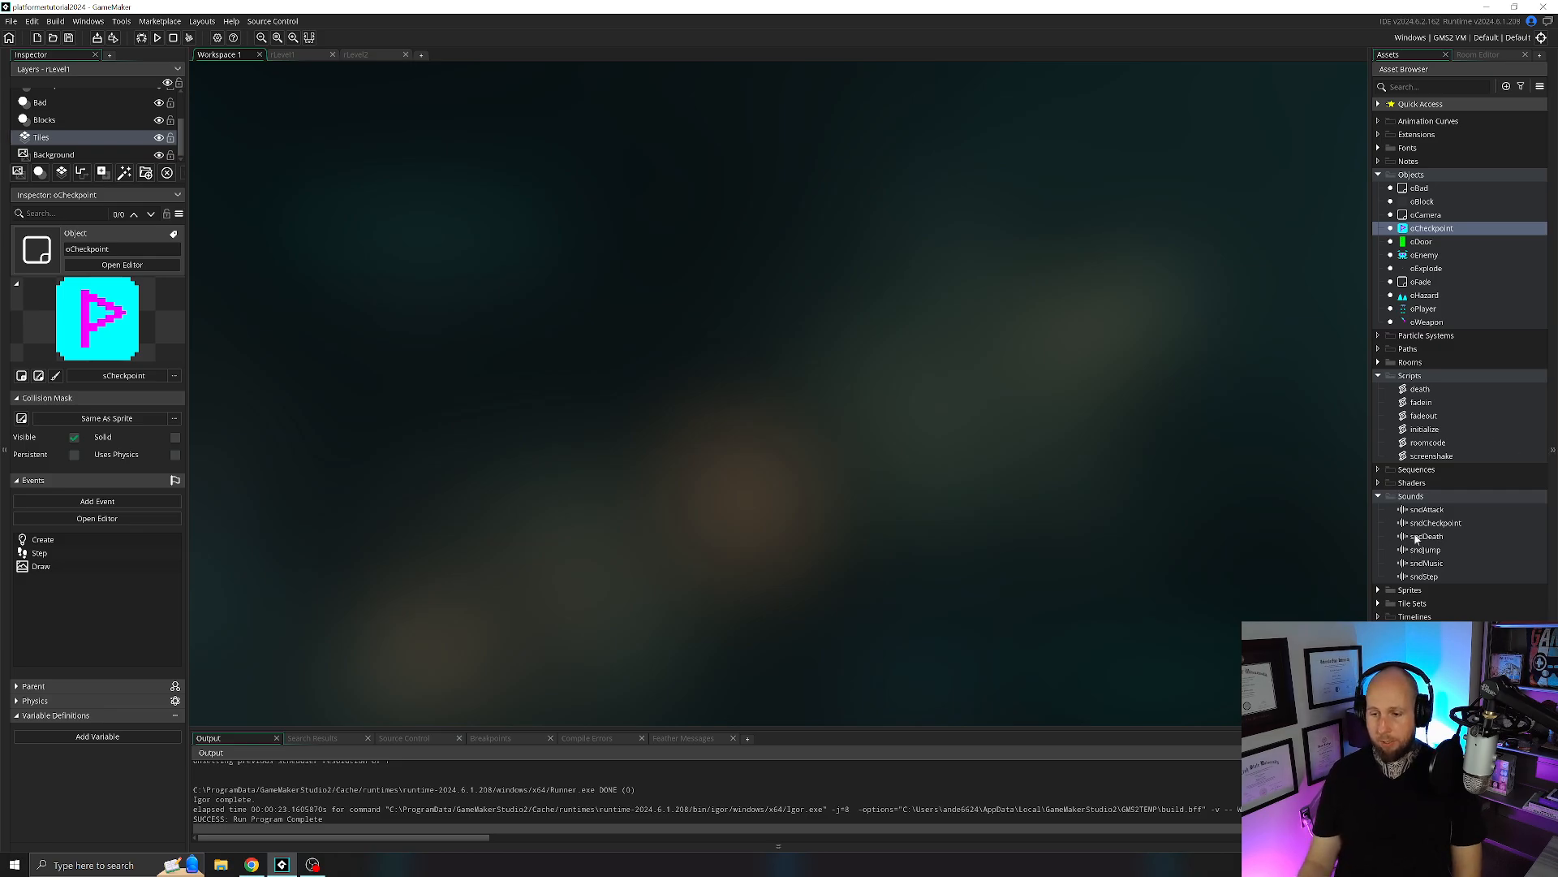
# Try a volume of 0.3 on the sndAttack sound, restore it to 1 and close the sound editor.
pyautogui.doubleClick(1428, 510)
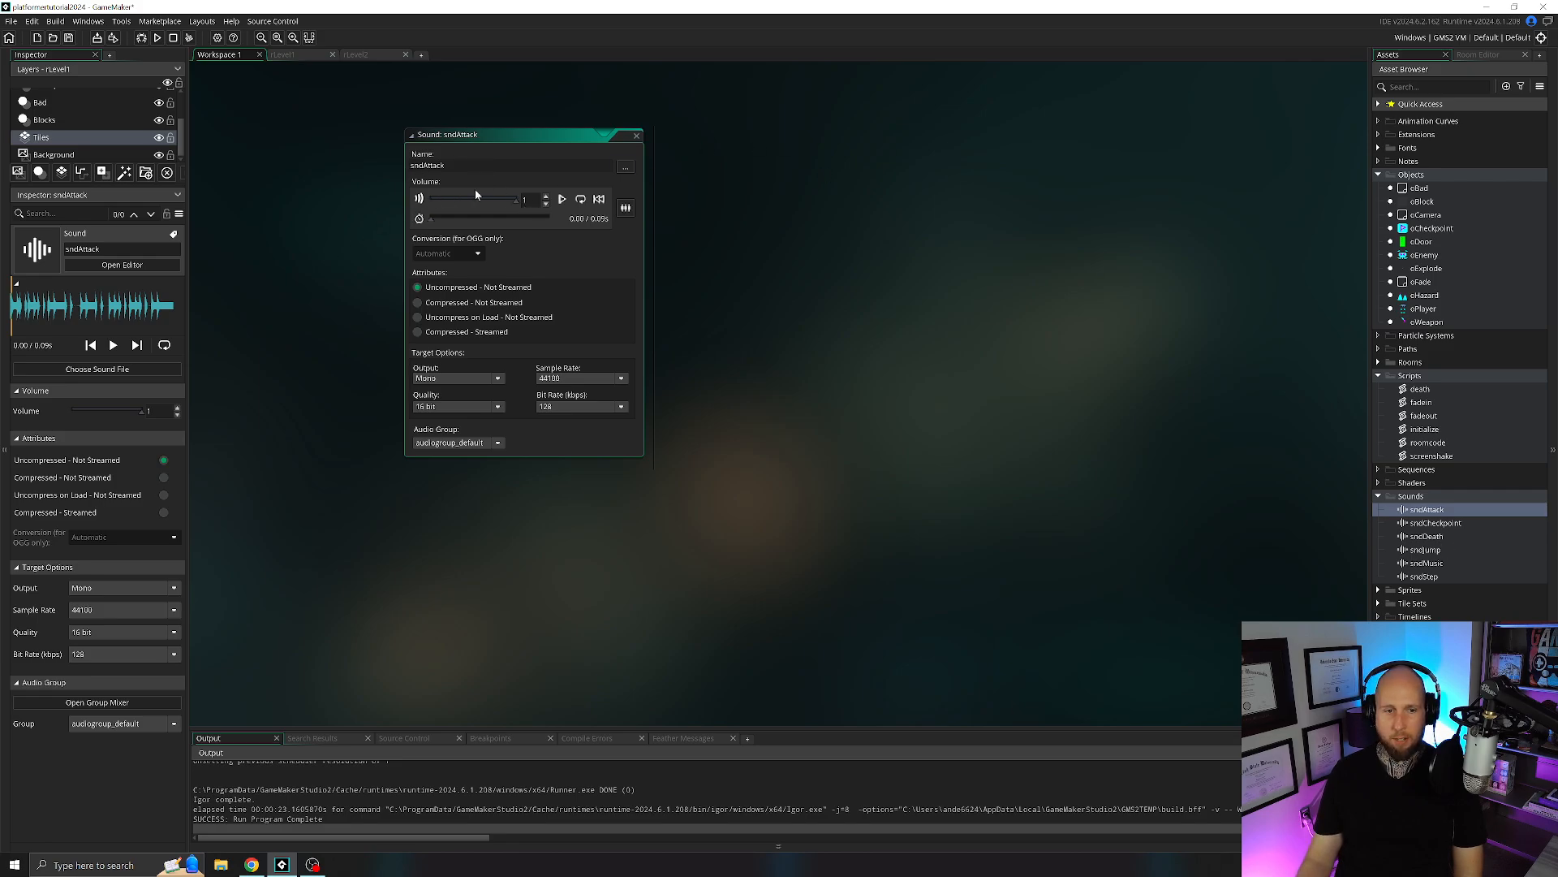
pyautogui.moveTo(519, 201); pyautogui.dragTo(504, 206)
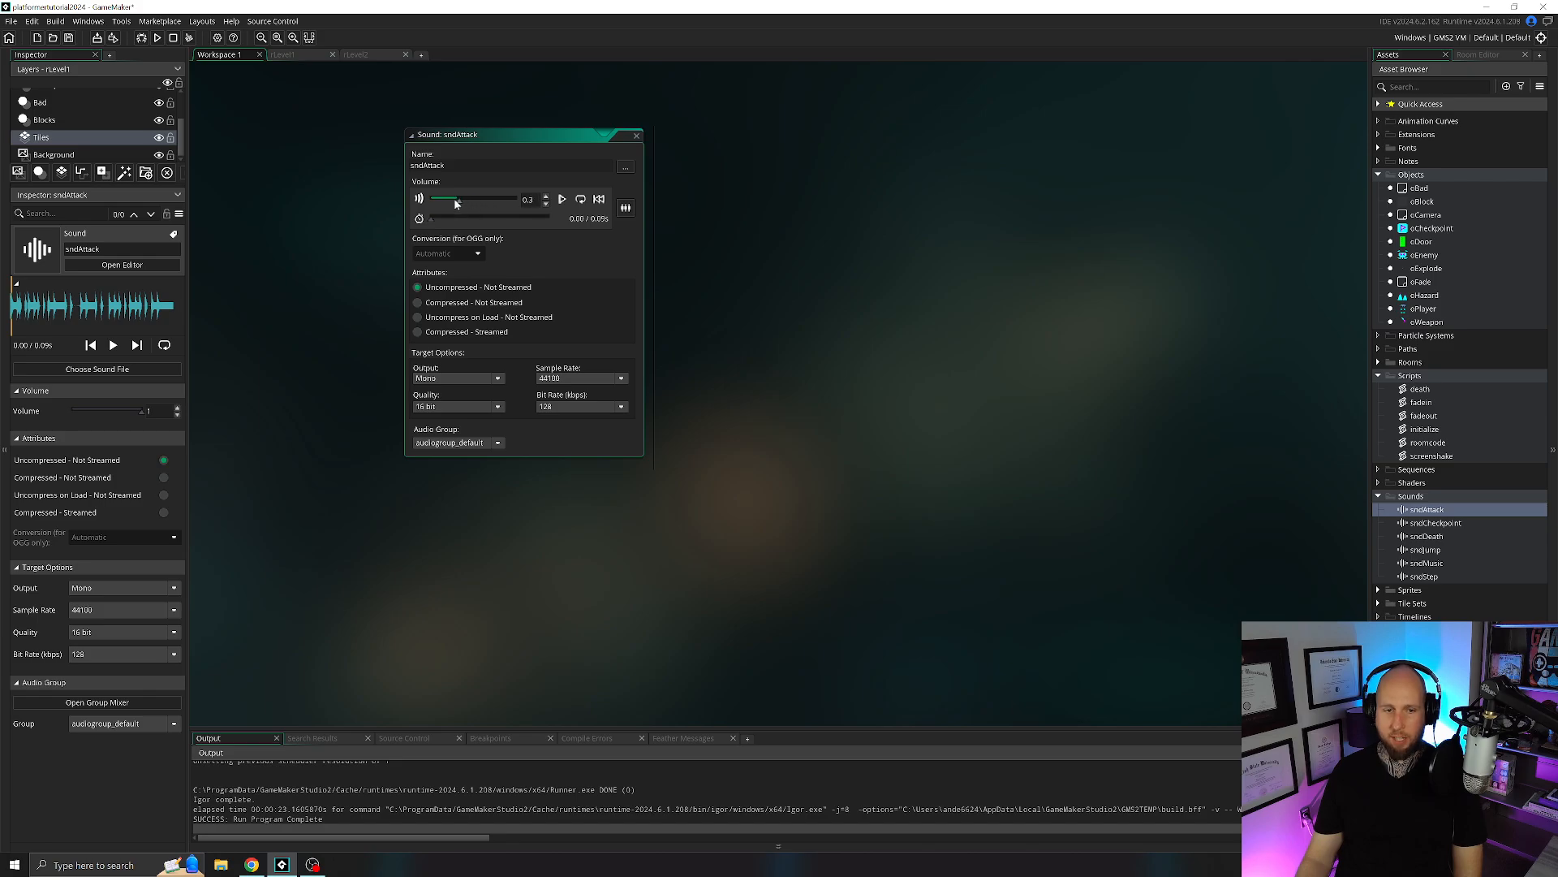
pyautogui.moveTo(455, 203); pyautogui.dragTo(524, 200)
pyautogui.click(637, 137)
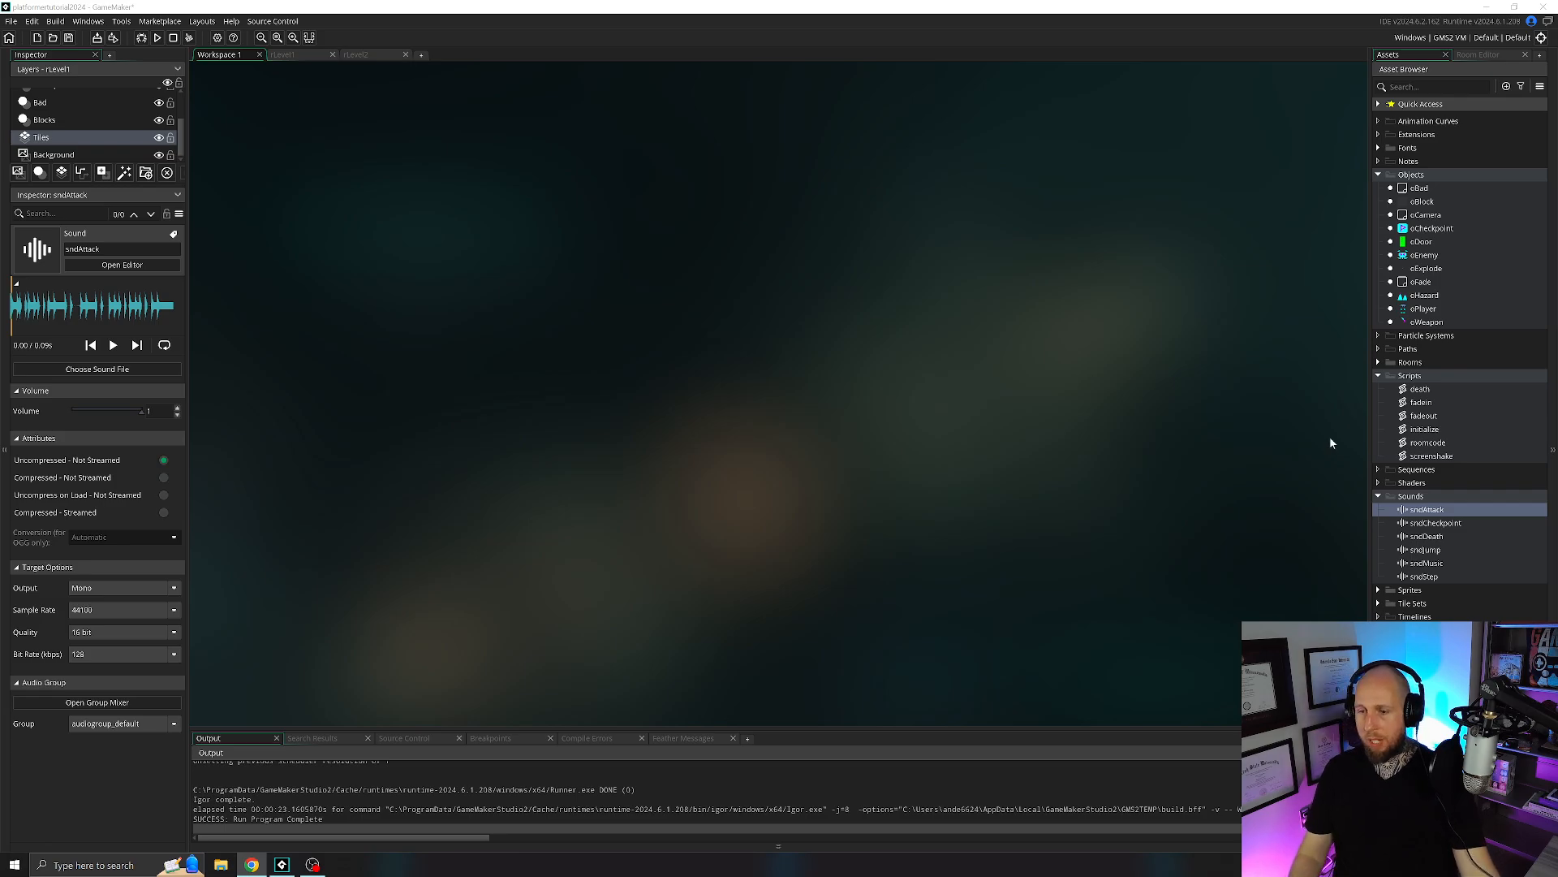
# Open the rLevel1 room and look through its Blocks, Player and Checkpoints instance layers.
pyautogui.click(1378, 375)
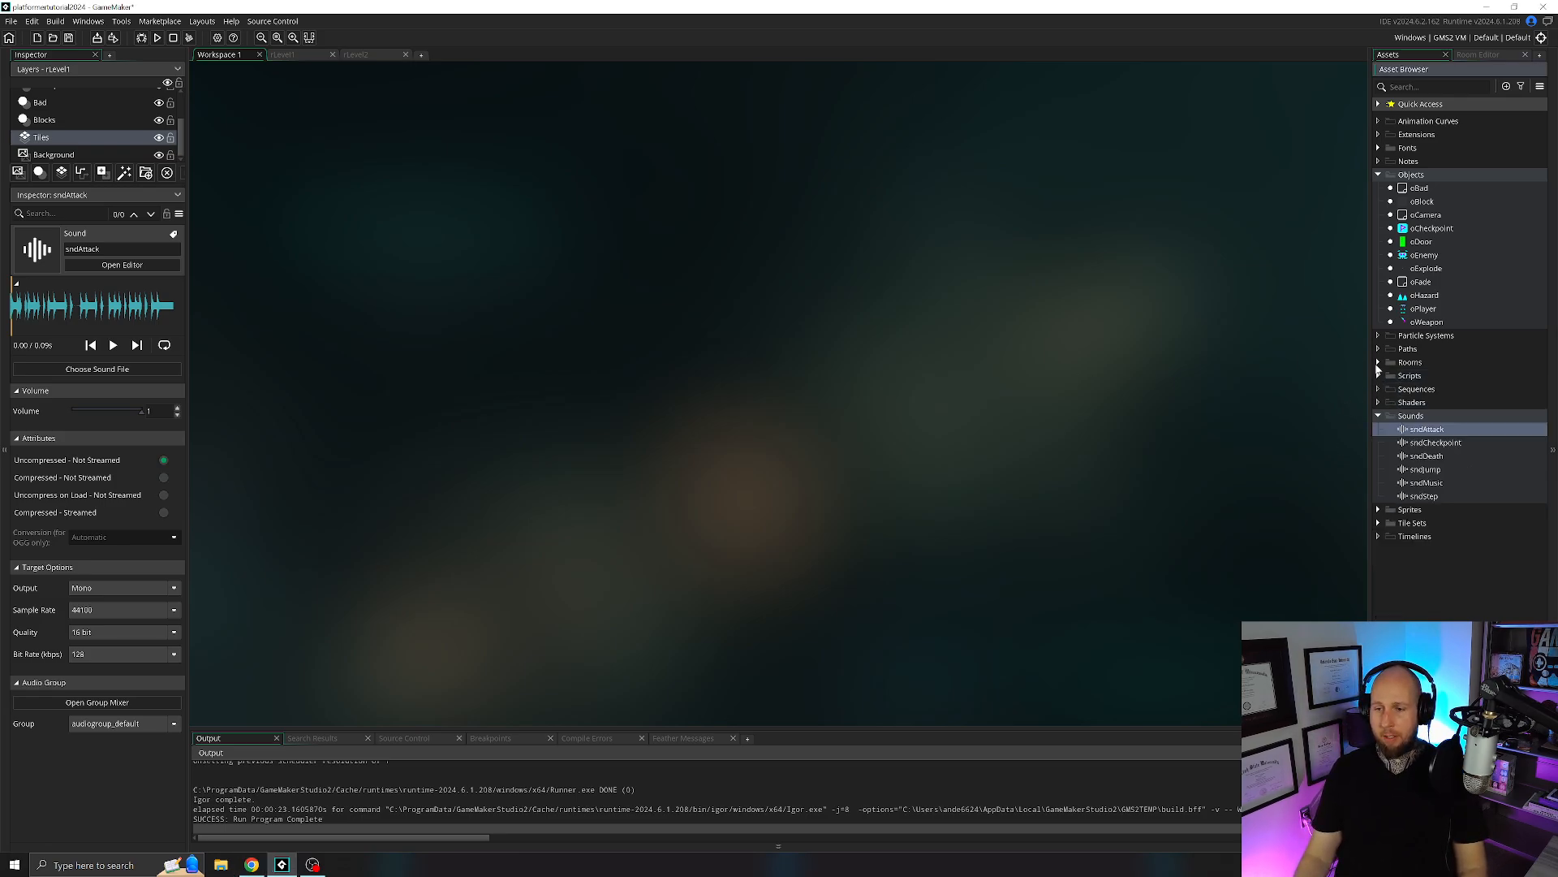
pyautogui.click(1378, 363)
pyautogui.doubleClick(1422, 375)
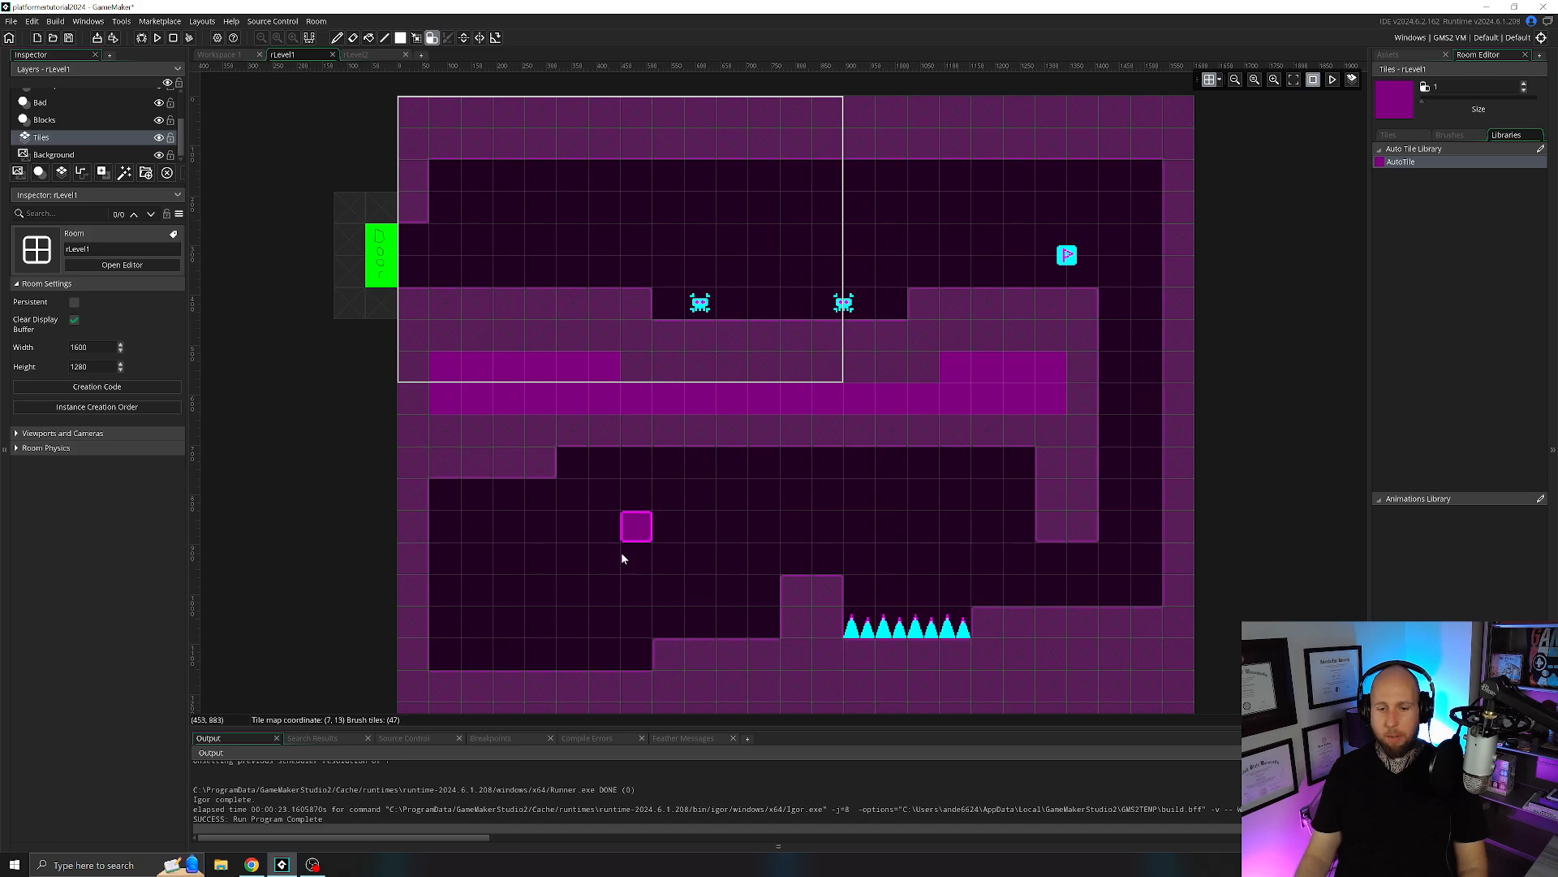
pyautogui.click(1389, 54)
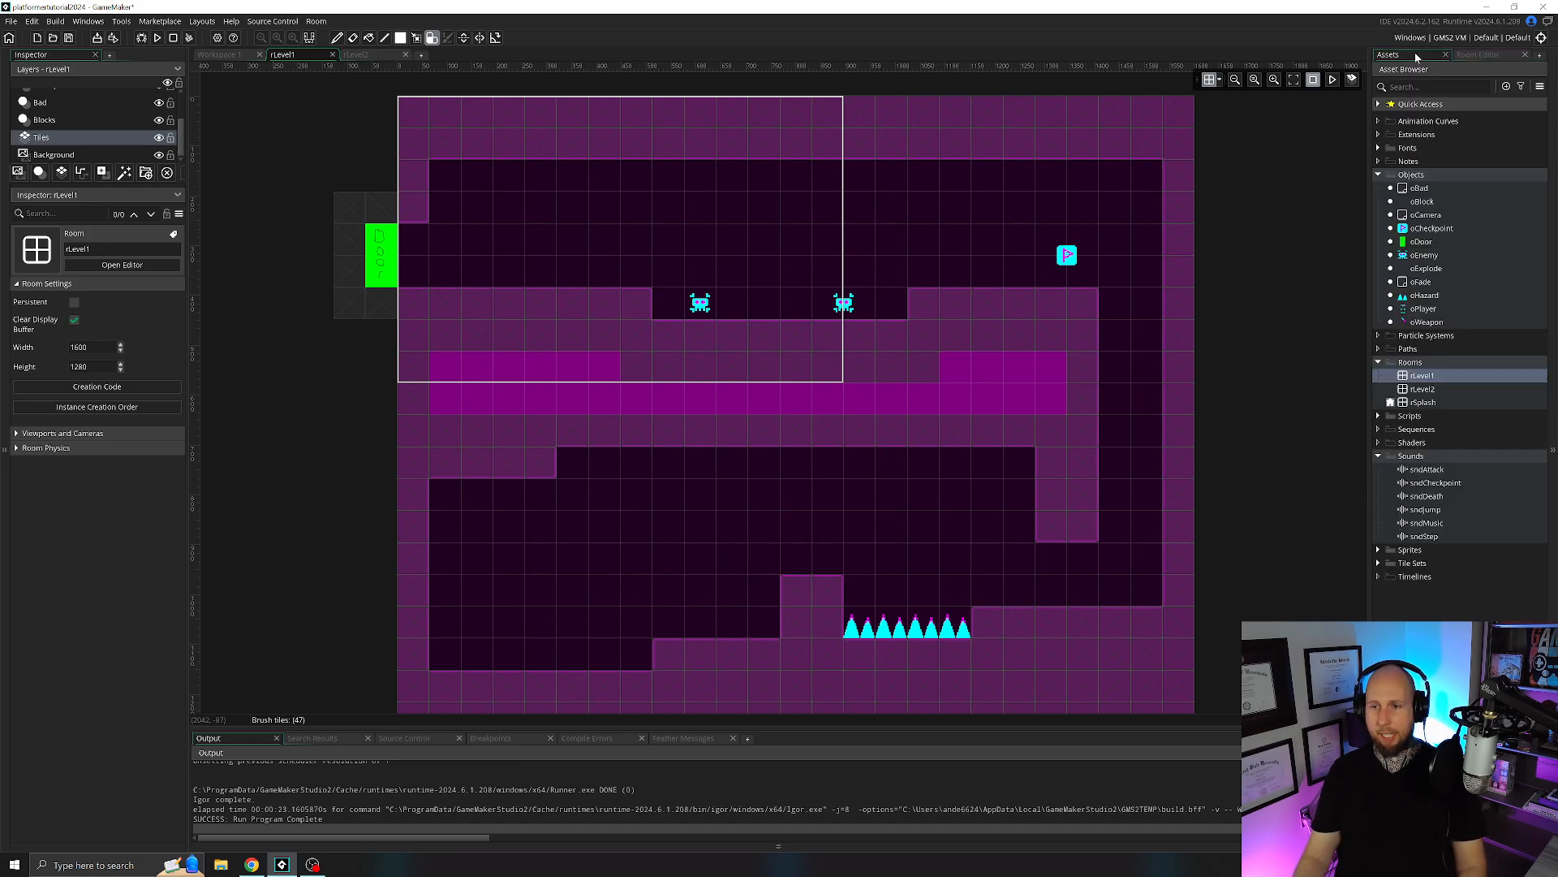
pyautogui.click(62, 103)
pyautogui.click(59, 121)
pyautogui.scroll(2, 59, 126)
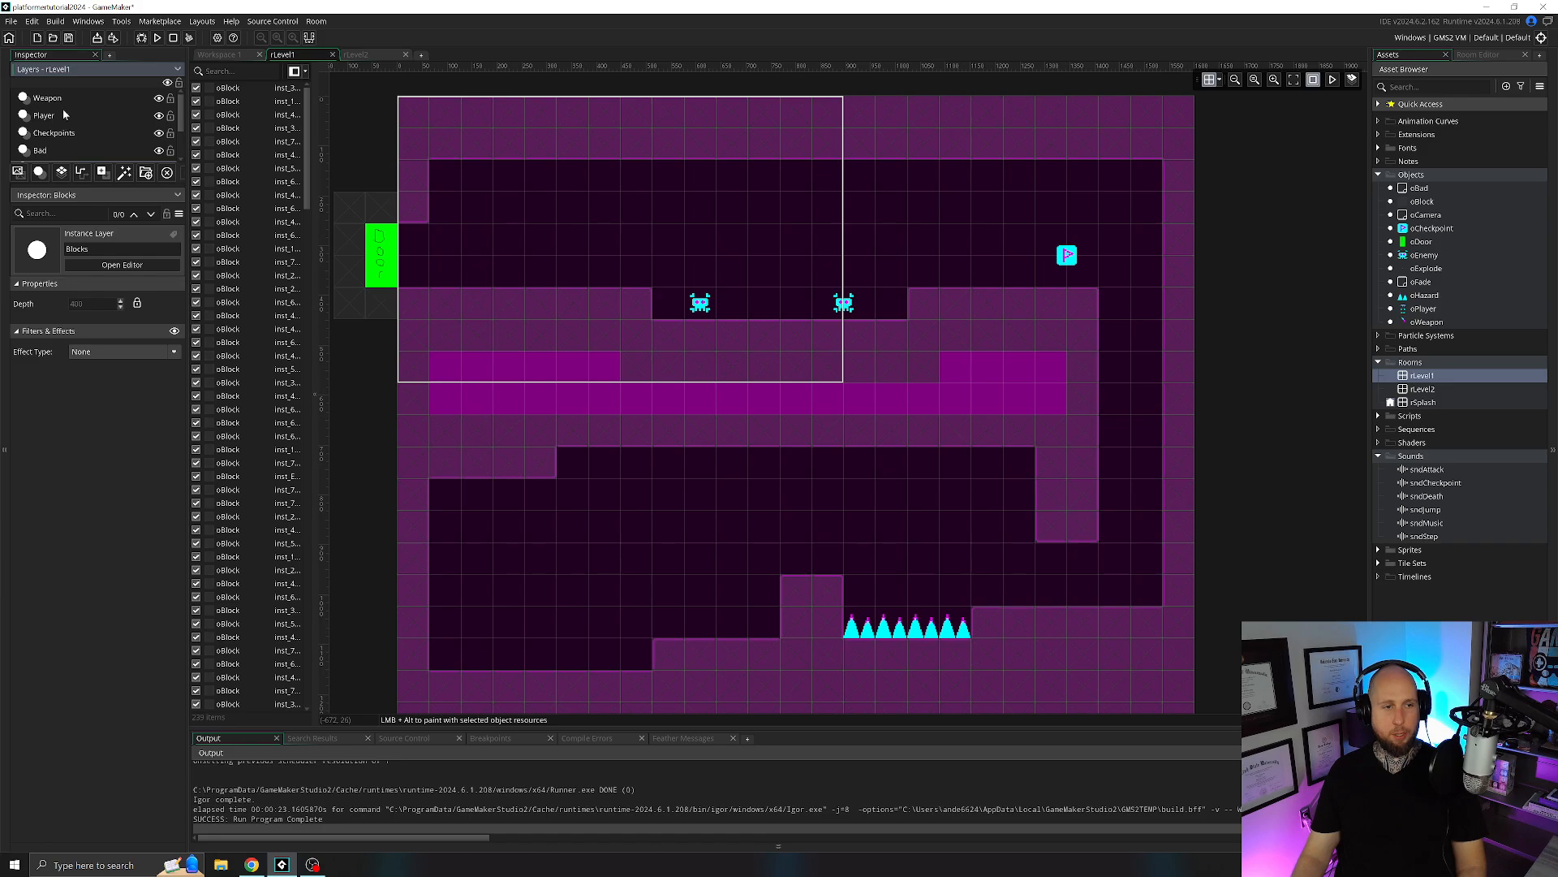
pyautogui.click(62, 115)
pyautogui.click(69, 134)
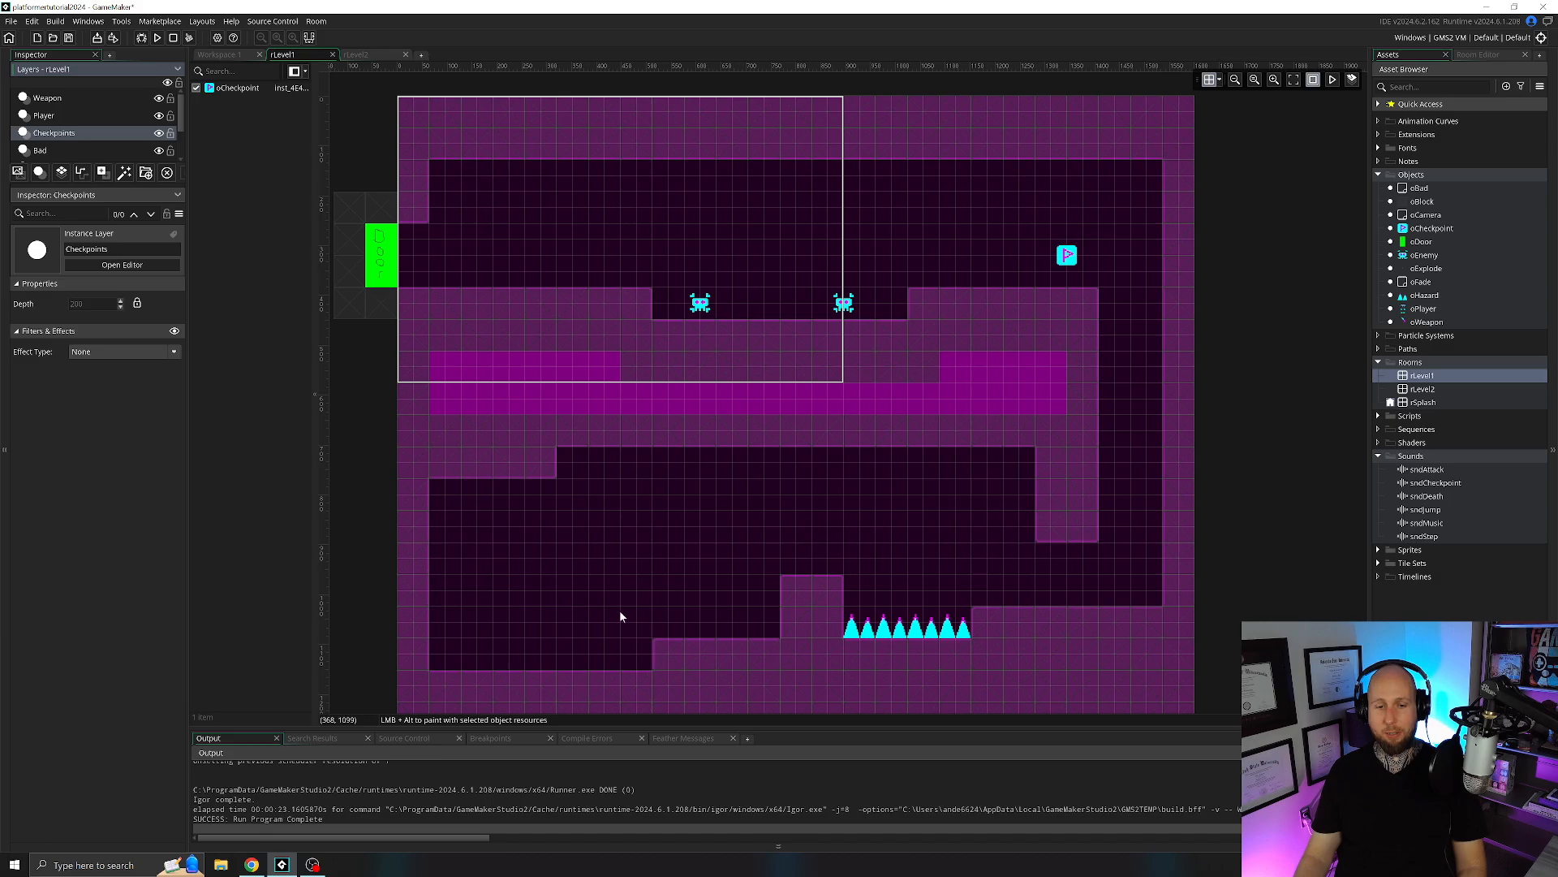
# Close the rLevel1 and rLevel2 room editors and collapse the Sounds and Rooms asset groups.
pyautogui.click(332, 55)
pyautogui.click(332, 54)
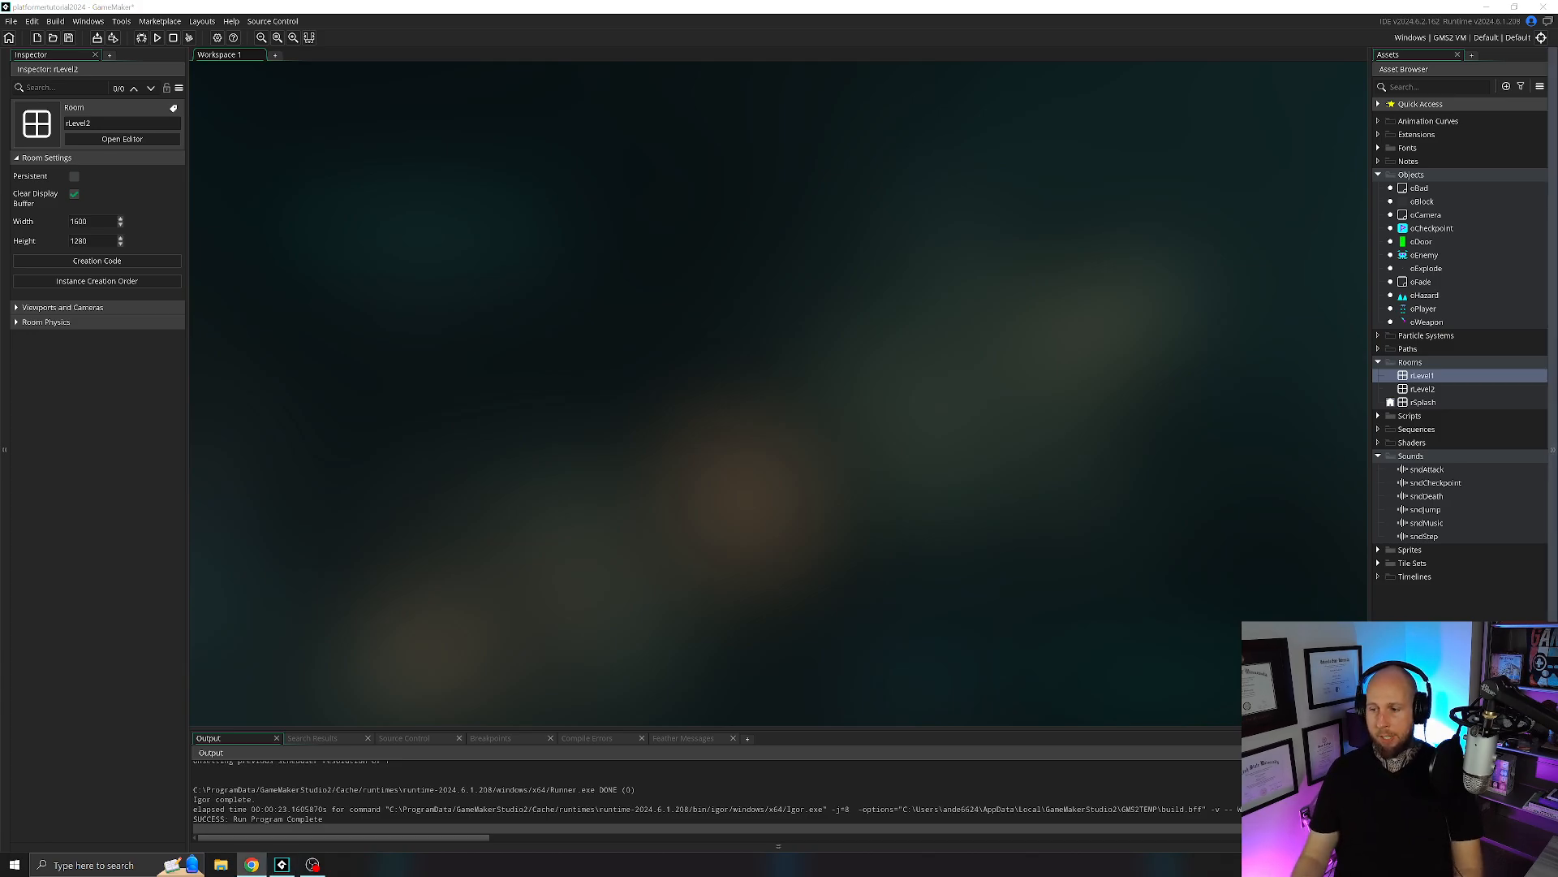
pyautogui.click(1379, 455)
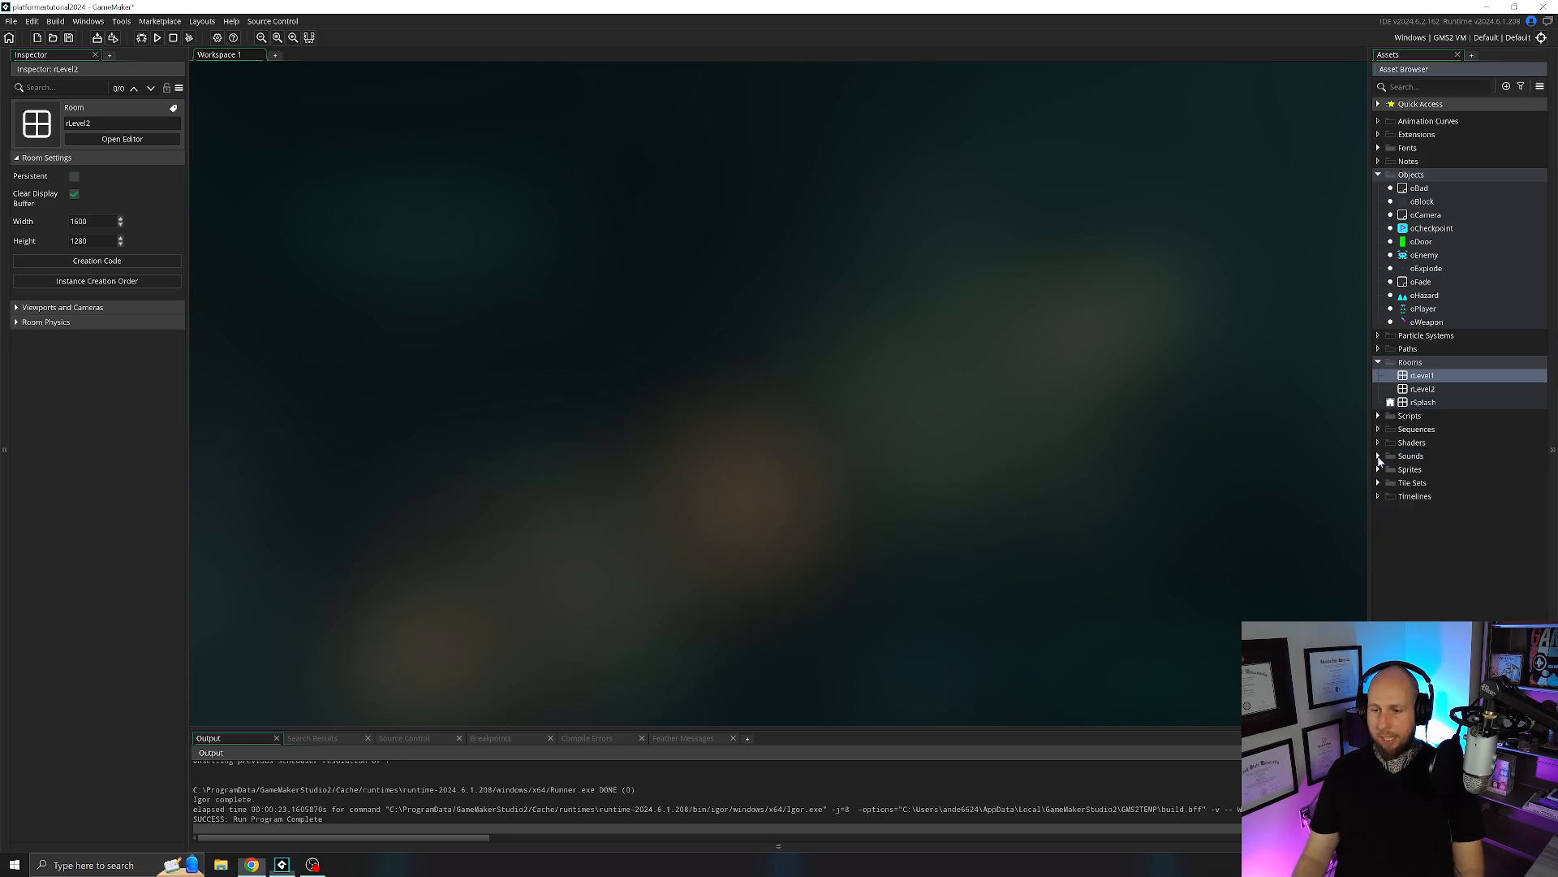
pyautogui.click(1379, 363)
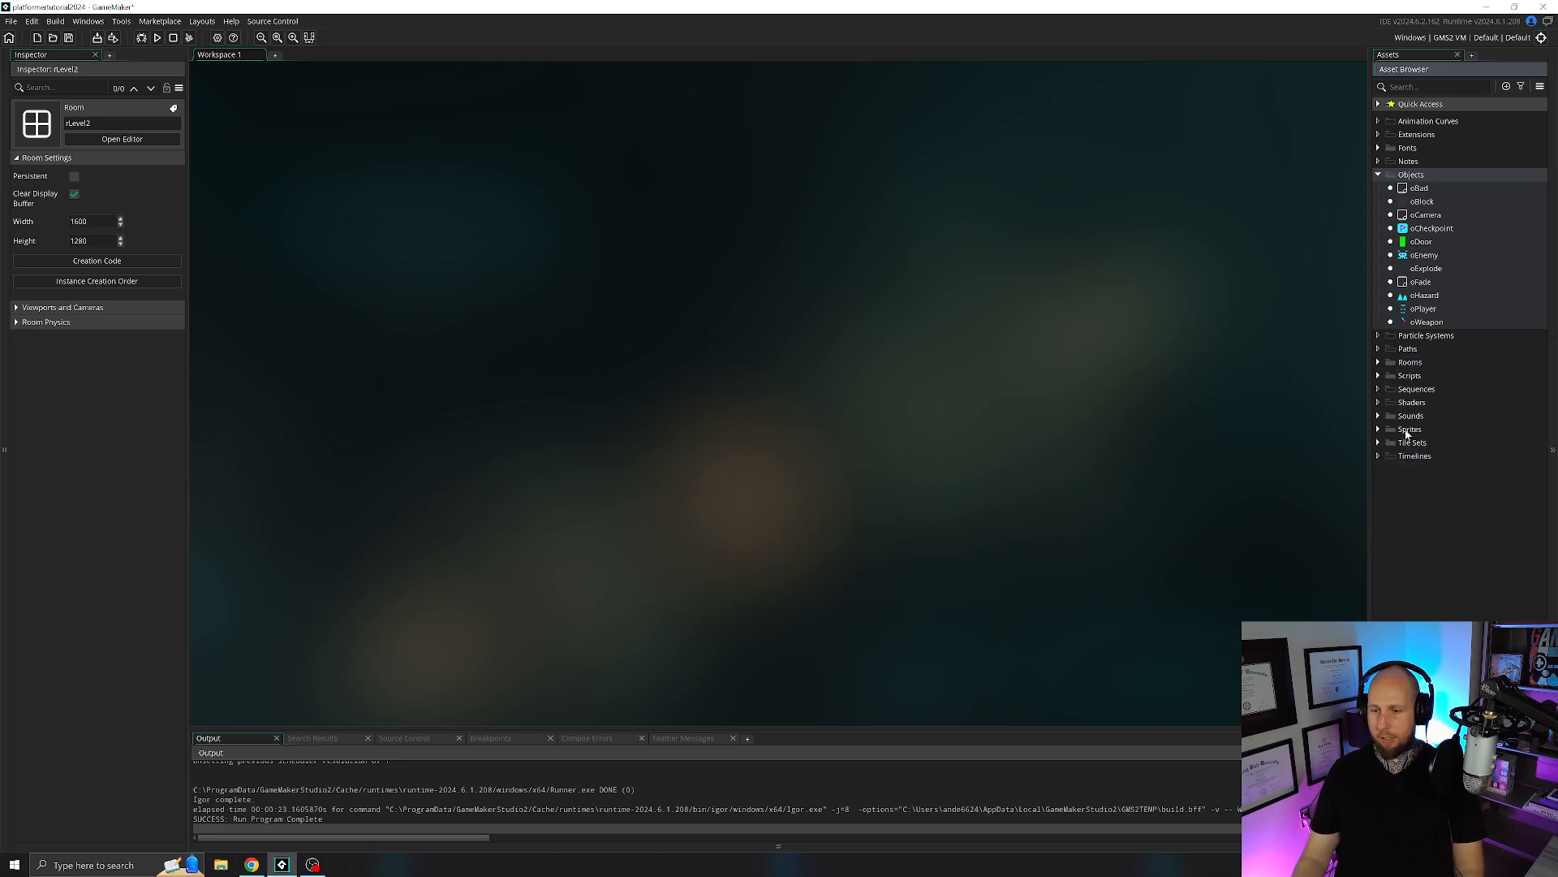
# Create a sprite named sSign and import sign.png from the Other Sprites folder into it.
pyautogui.rightClick(1409, 430)
pyautogui.moveTo(1421, 436)
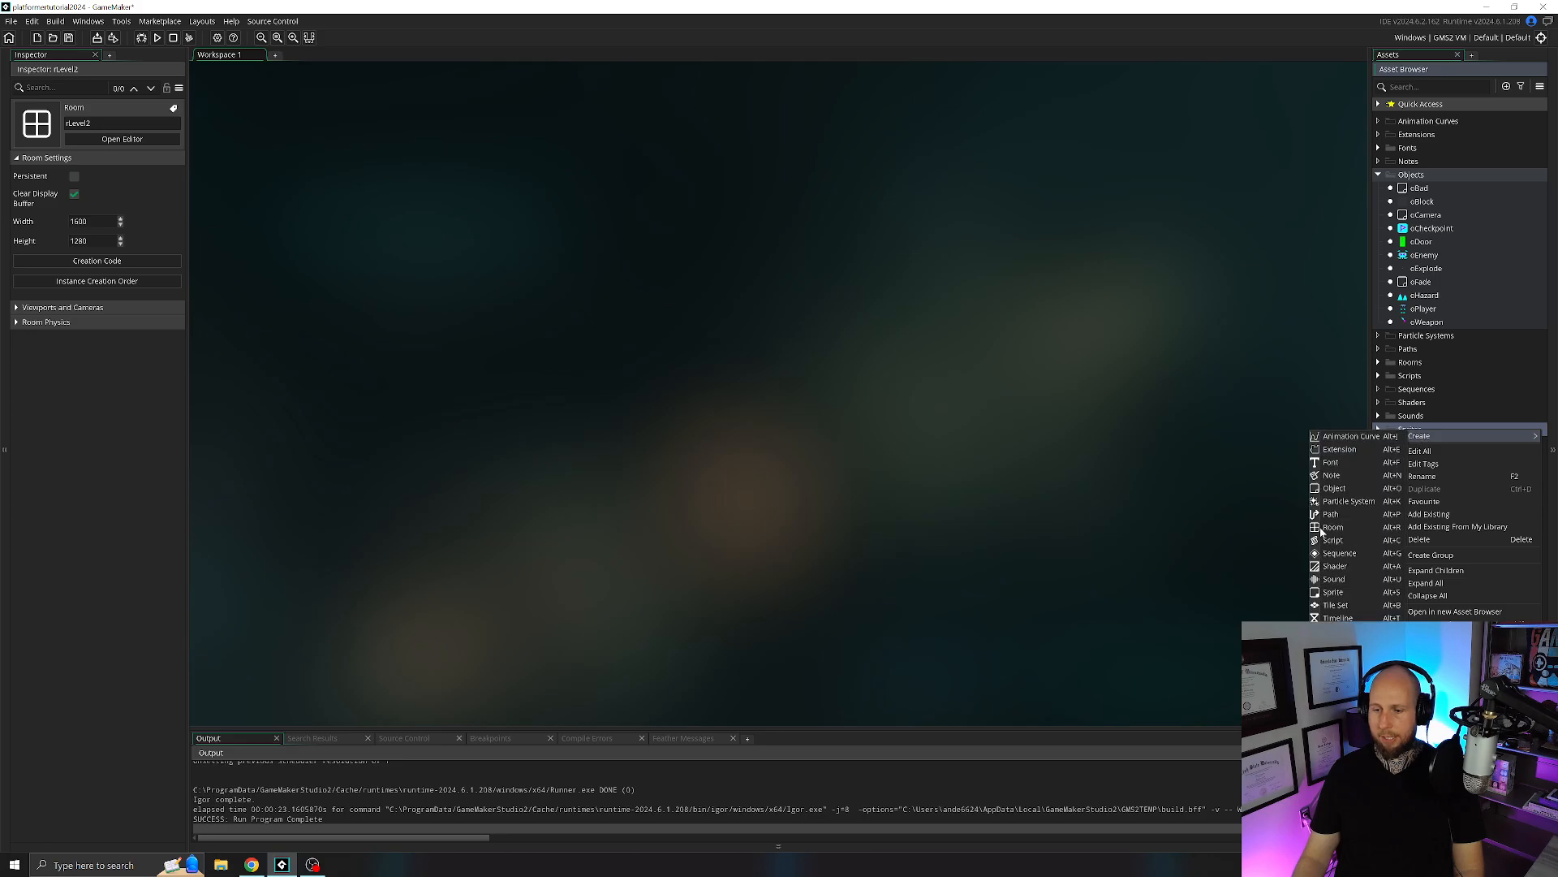
pyautogui.click(1351, 598)
pyautogui.write('sSig')
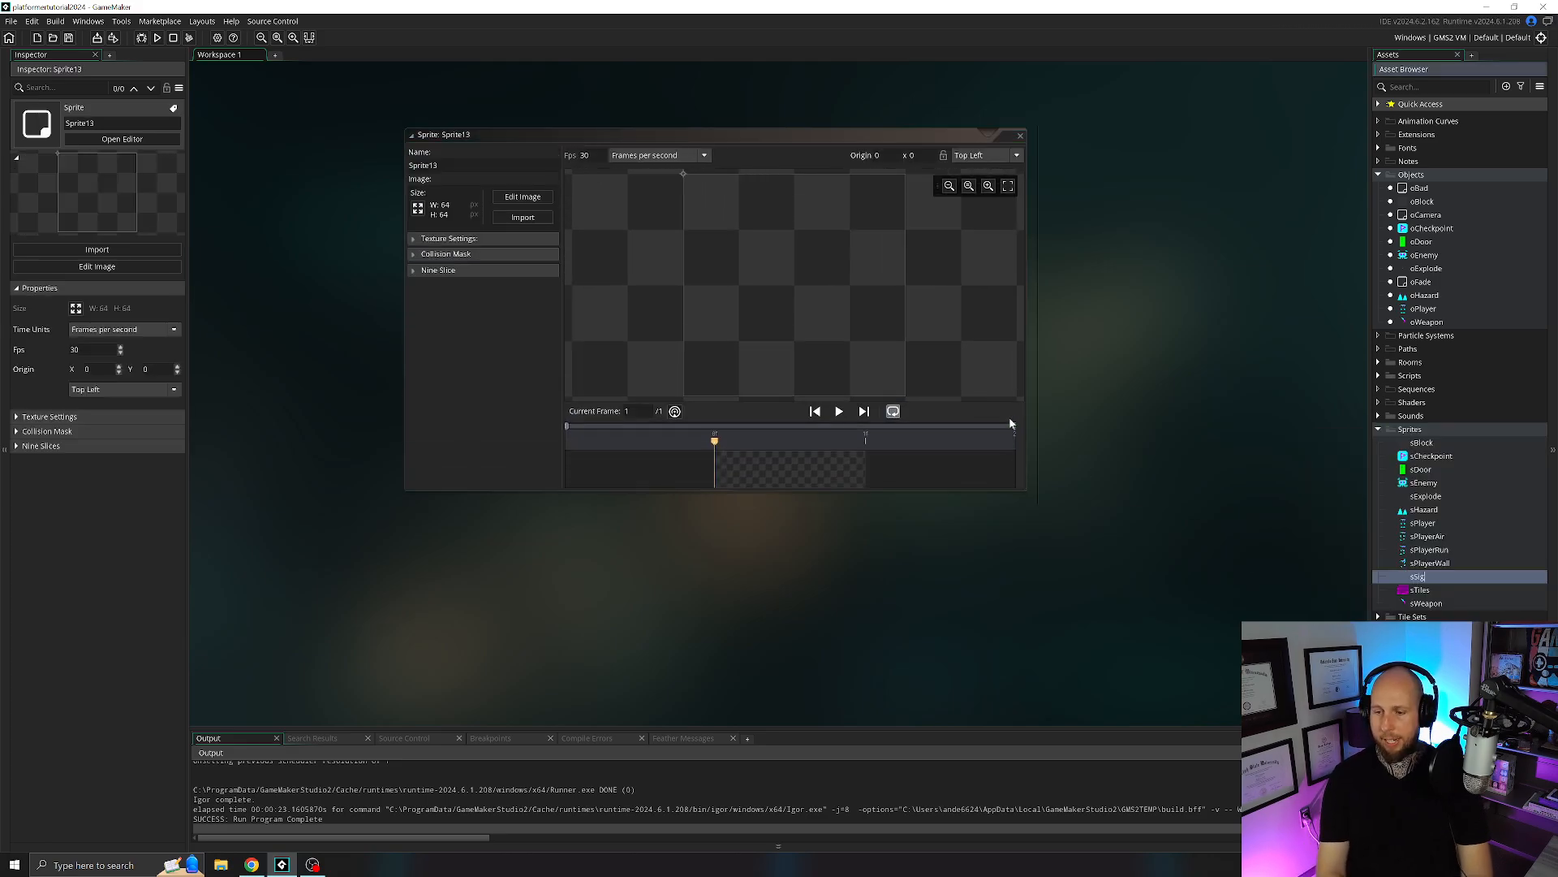
pyautogui.write('n')
pyautogui.click(523, 217)
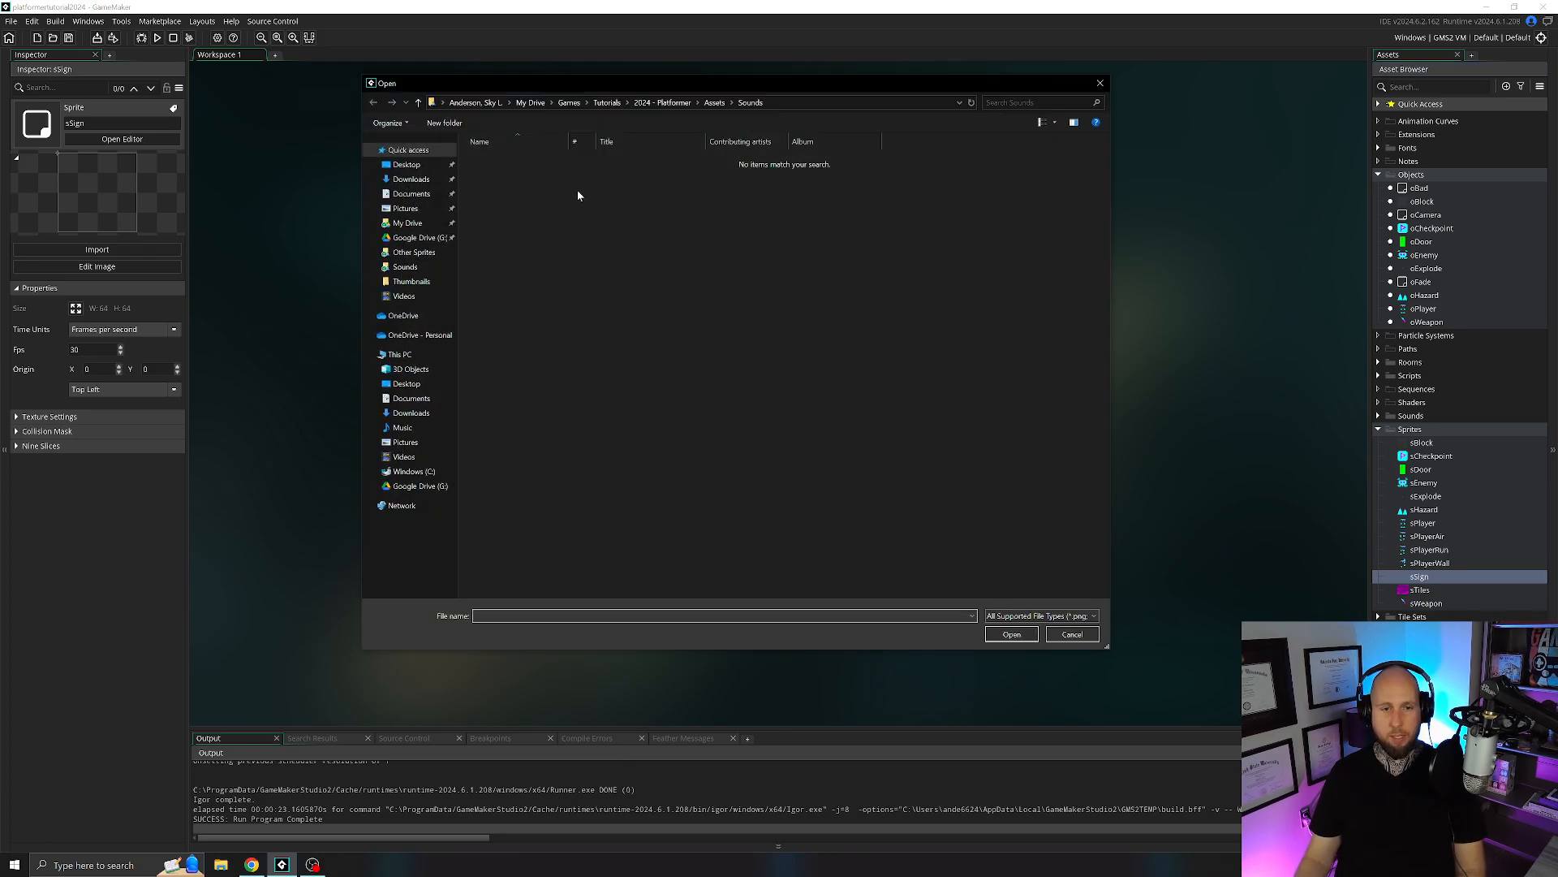
pyautogui.click(412, 253)
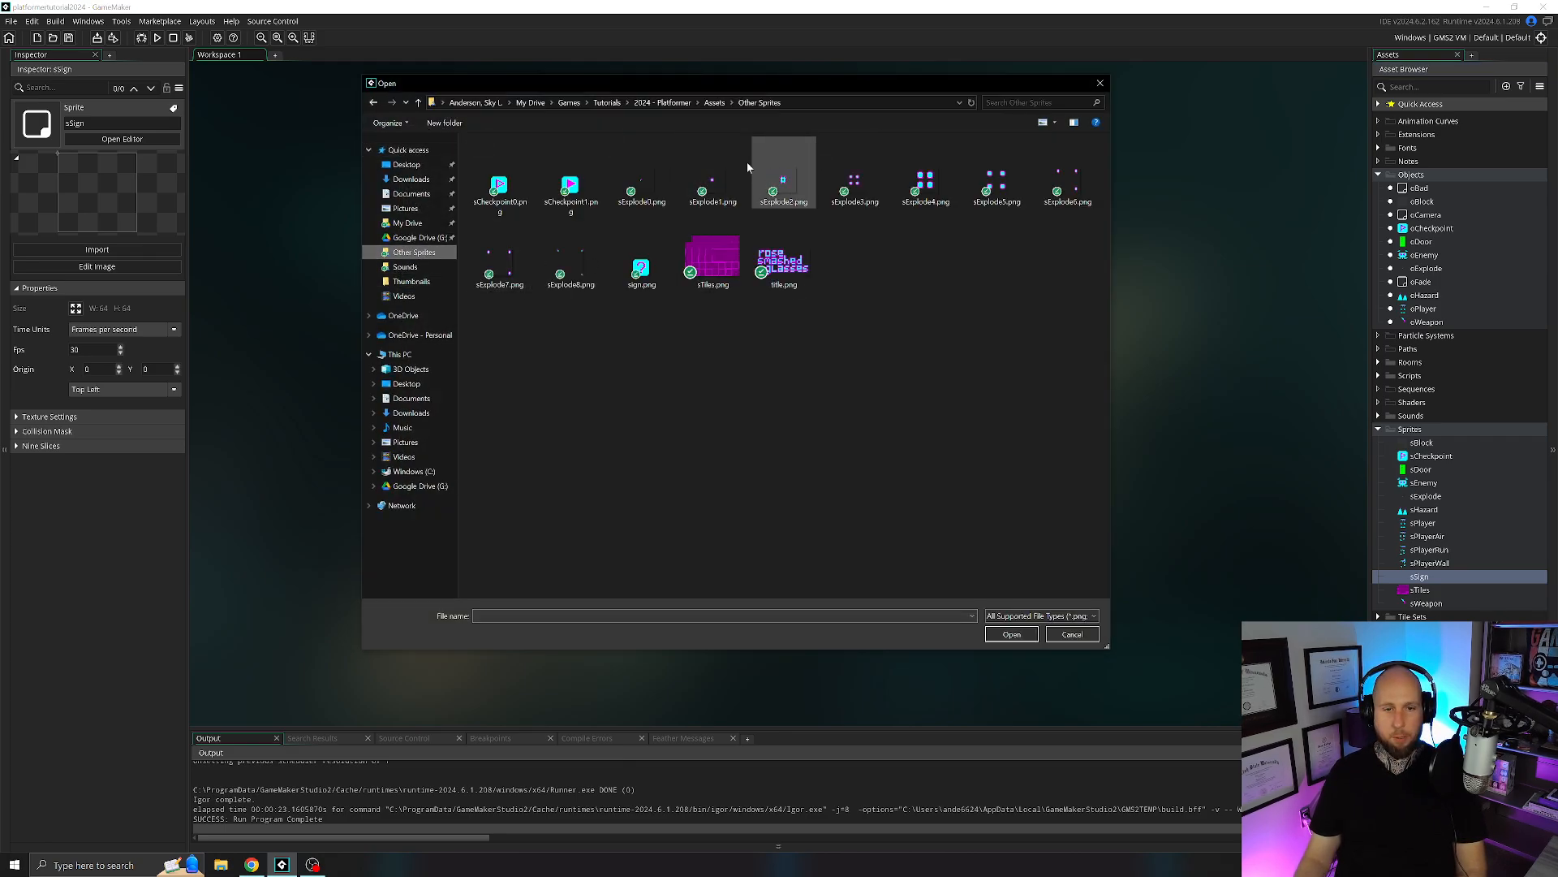
pyautogui.doubleClick(641, 280)
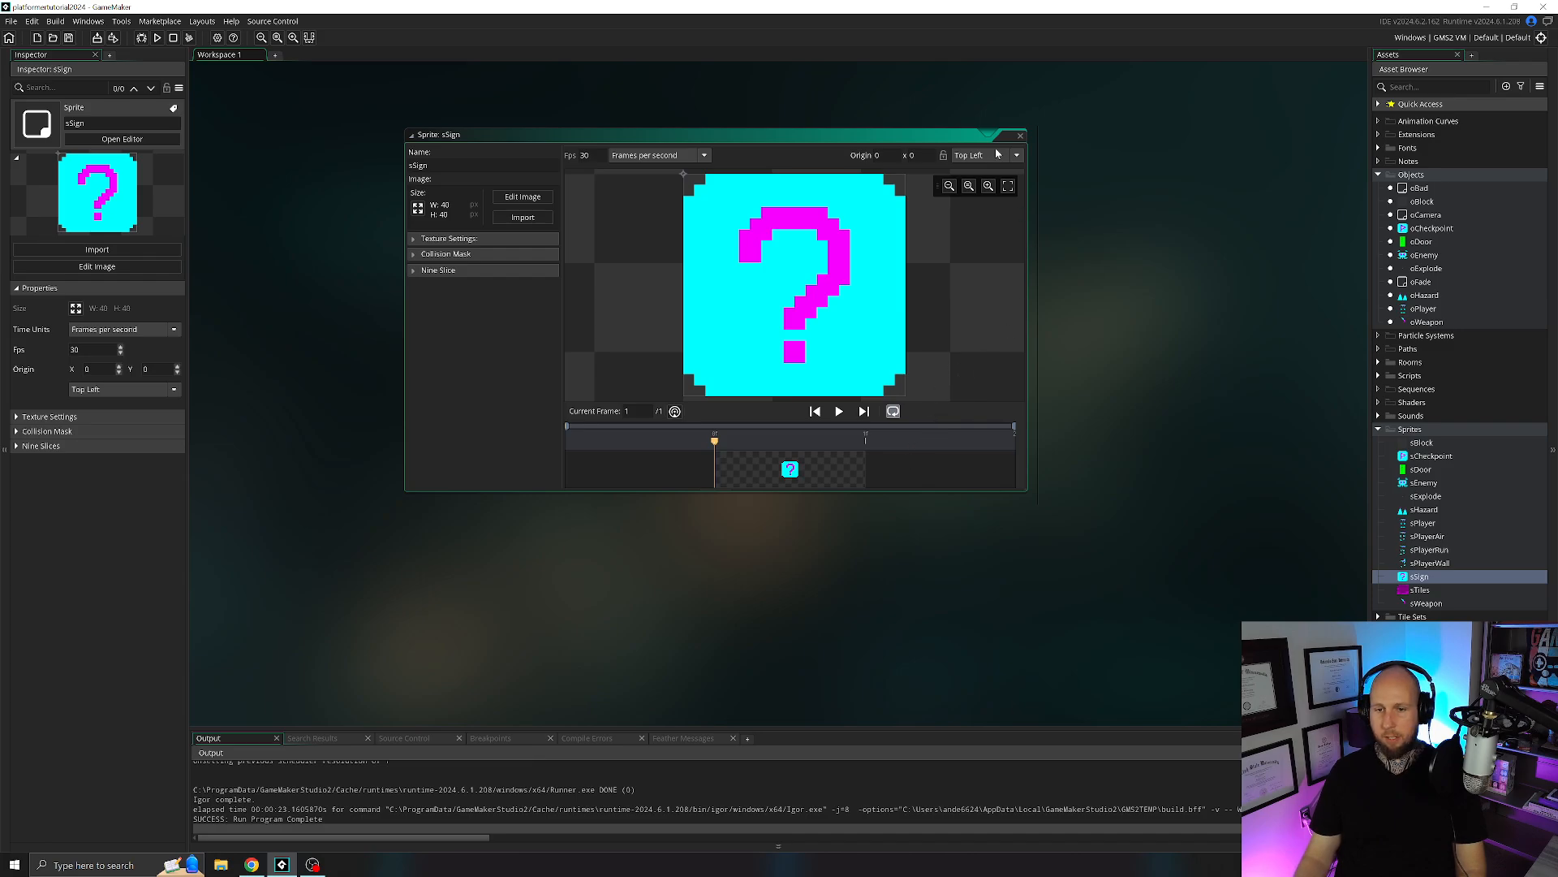
# Set the sSign sprite's origin to Middle Centre and its speed to 0 fps, and close the sprite editor.
pyautogui.click(996, 154)
pyautogui.click(995, 218)
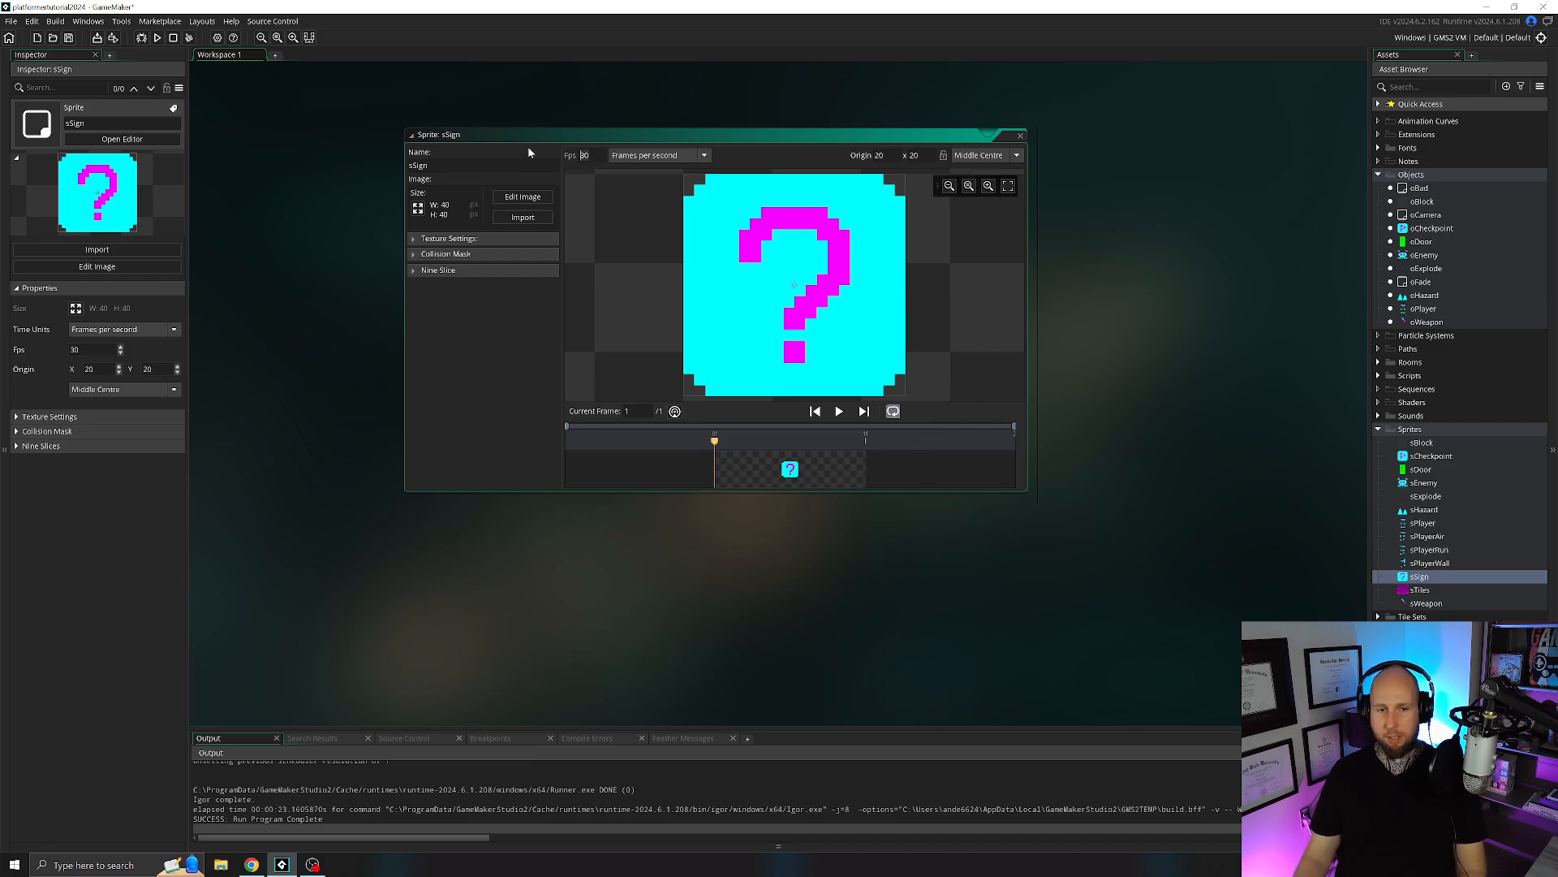
pyautogui.write('0')
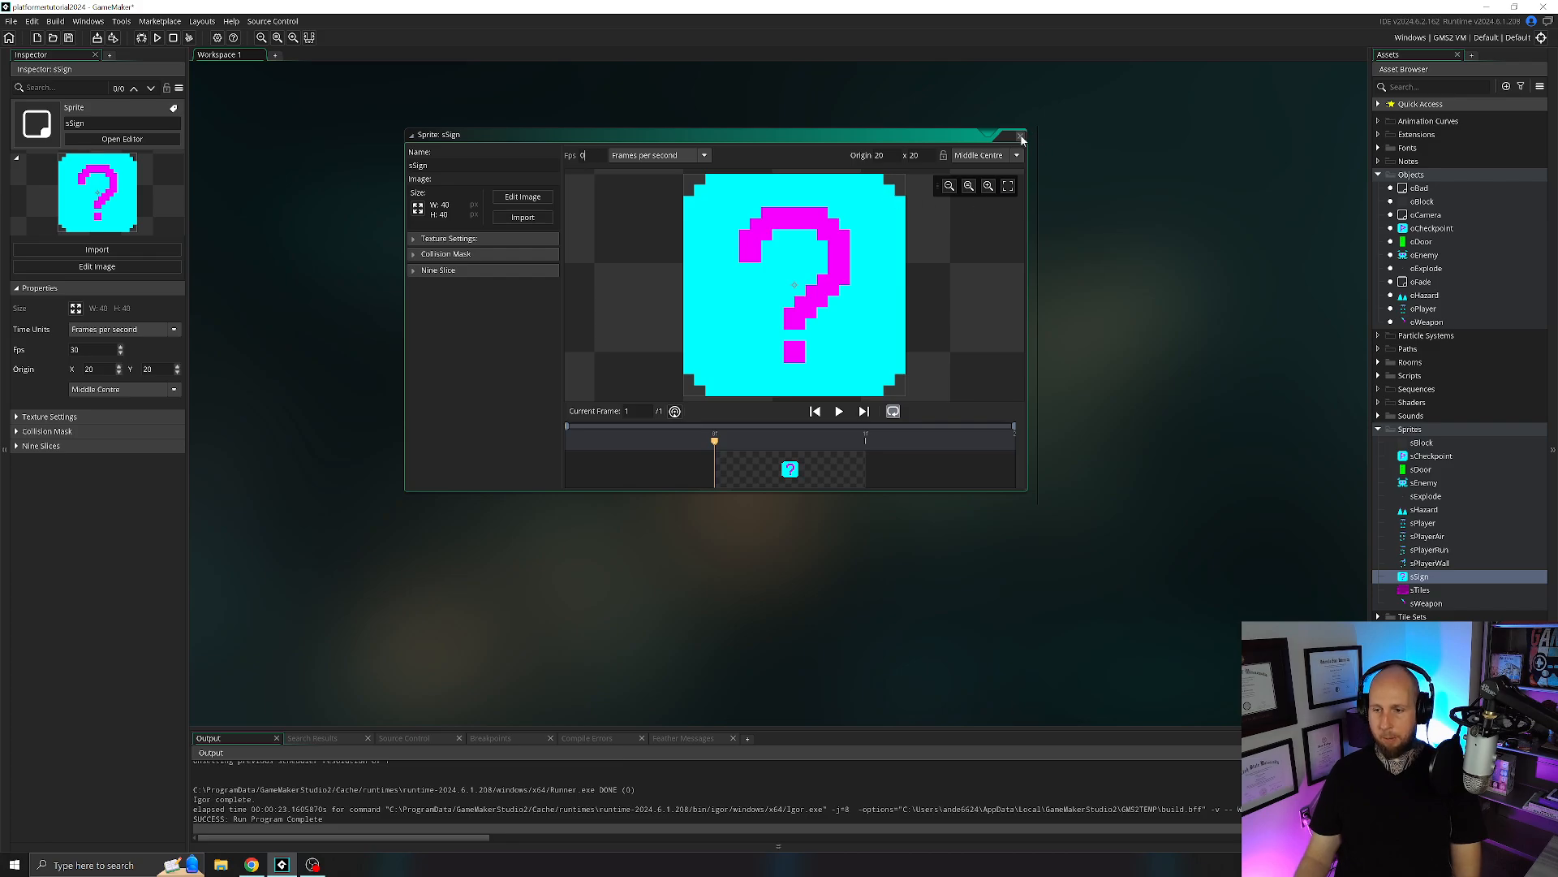
pyautogui.click(1021, 136)
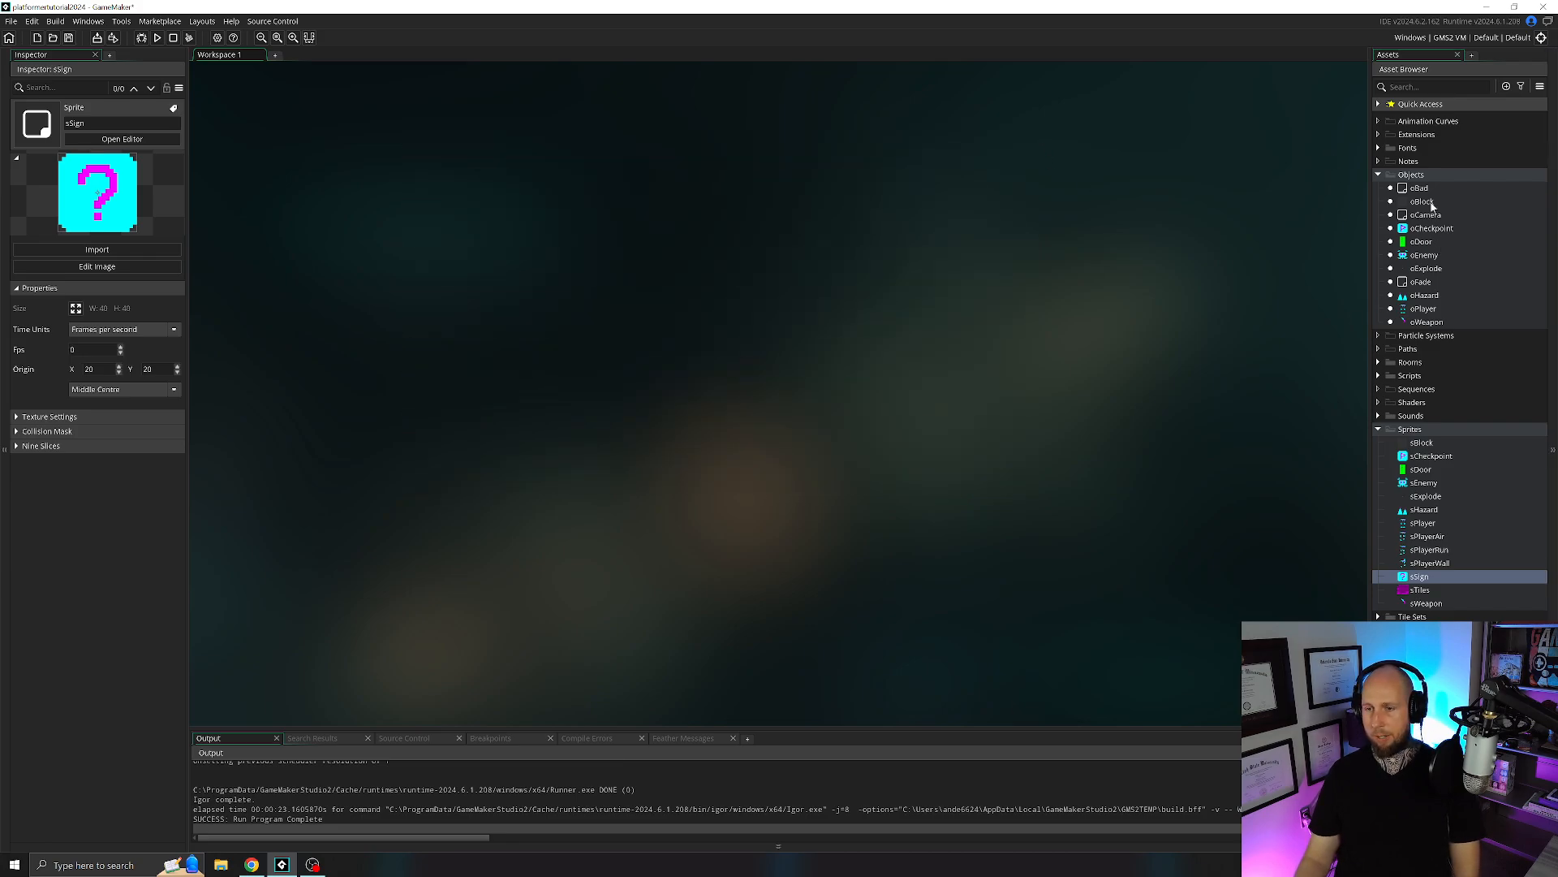
# Create an object named oSign and assign it the sSign sprite.
pyautogui.rightClick(1422, 176)
pyautogui.moveTo(1428, 182)
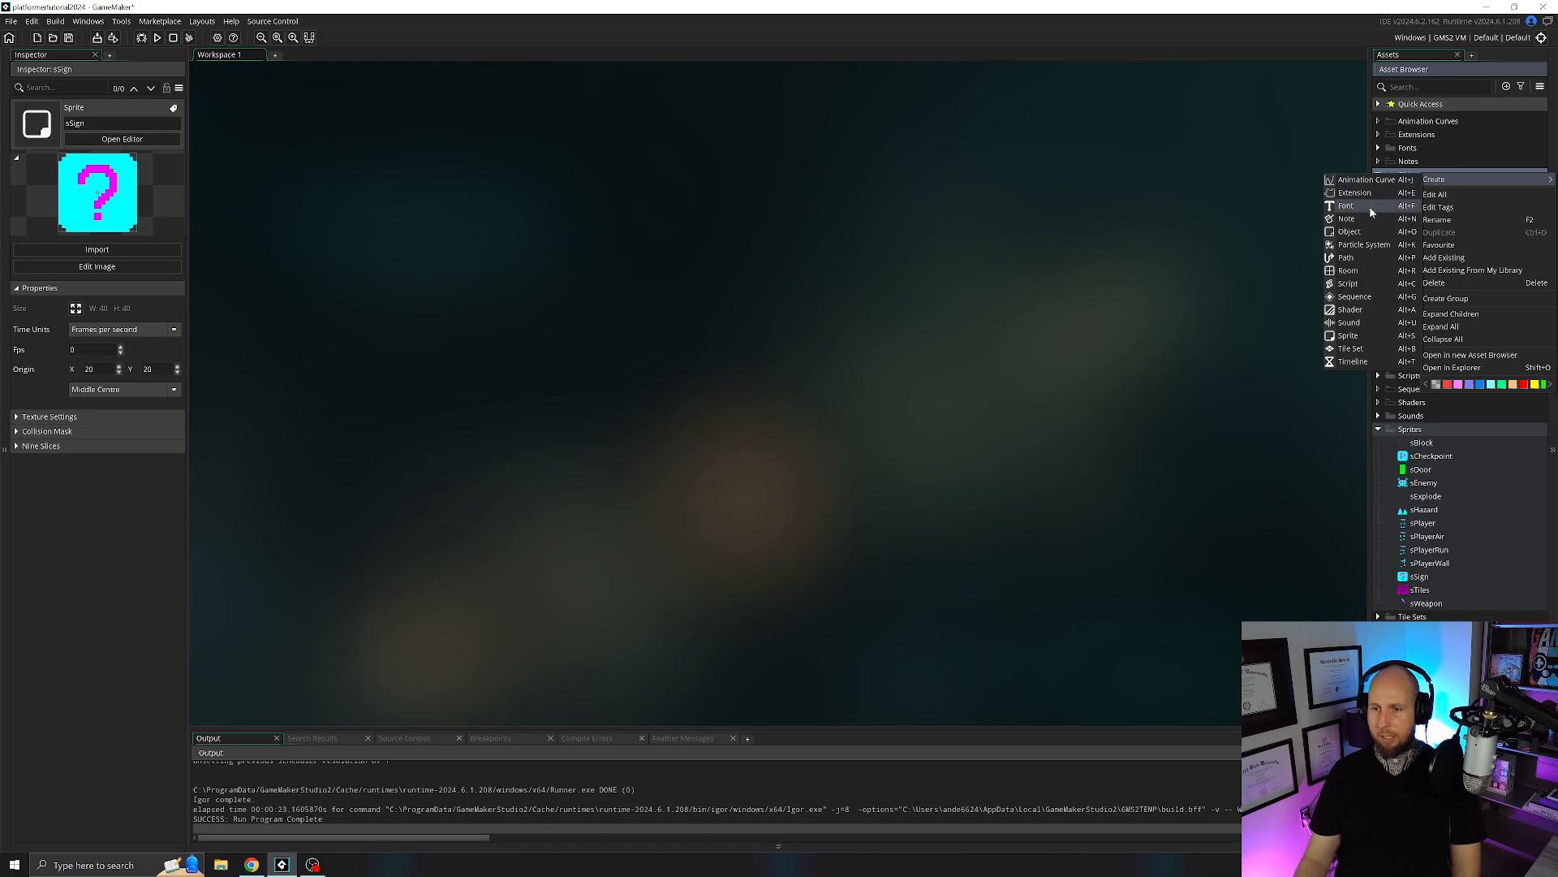
pyautogui.click(1369, 234)
pyautogui.write('oSign')
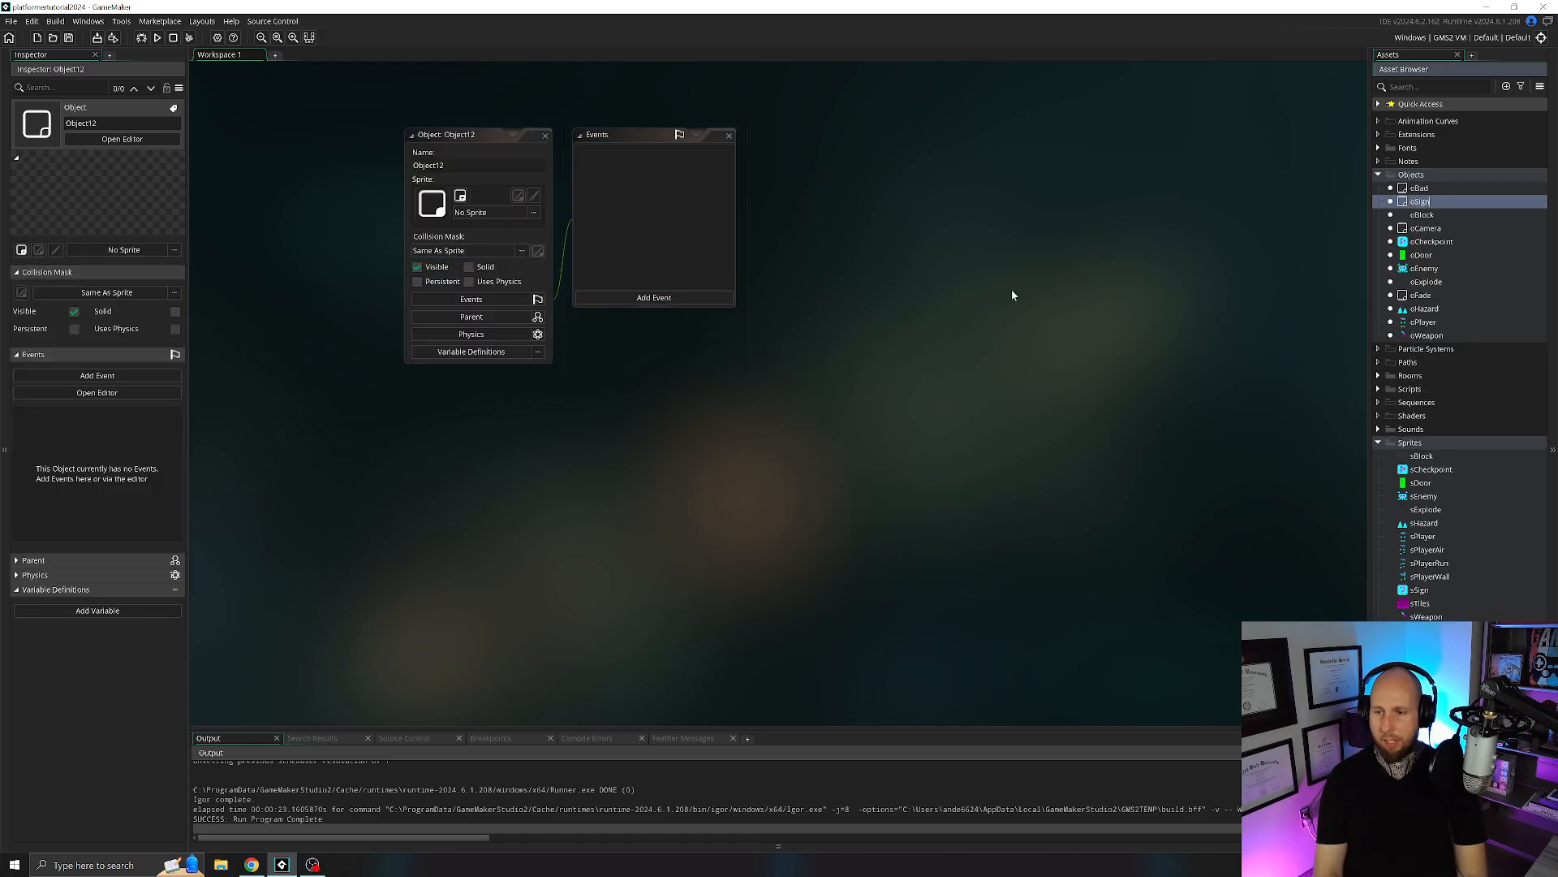
pyautogui.press('Return')
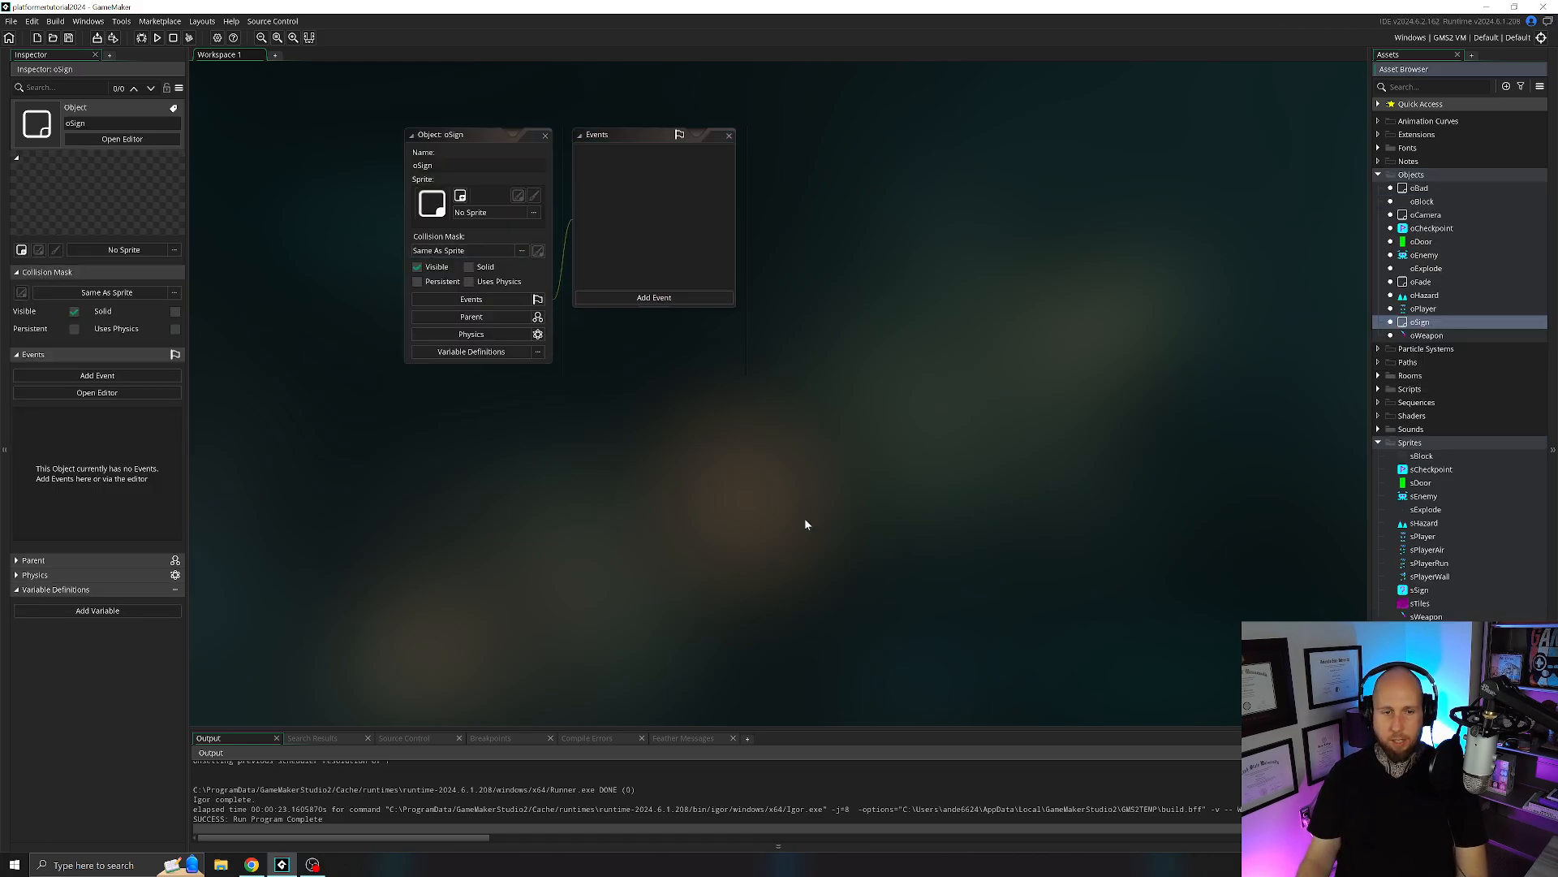
pyautogui.click(513, 213)
pyautogui.doubleClick(667, 241)
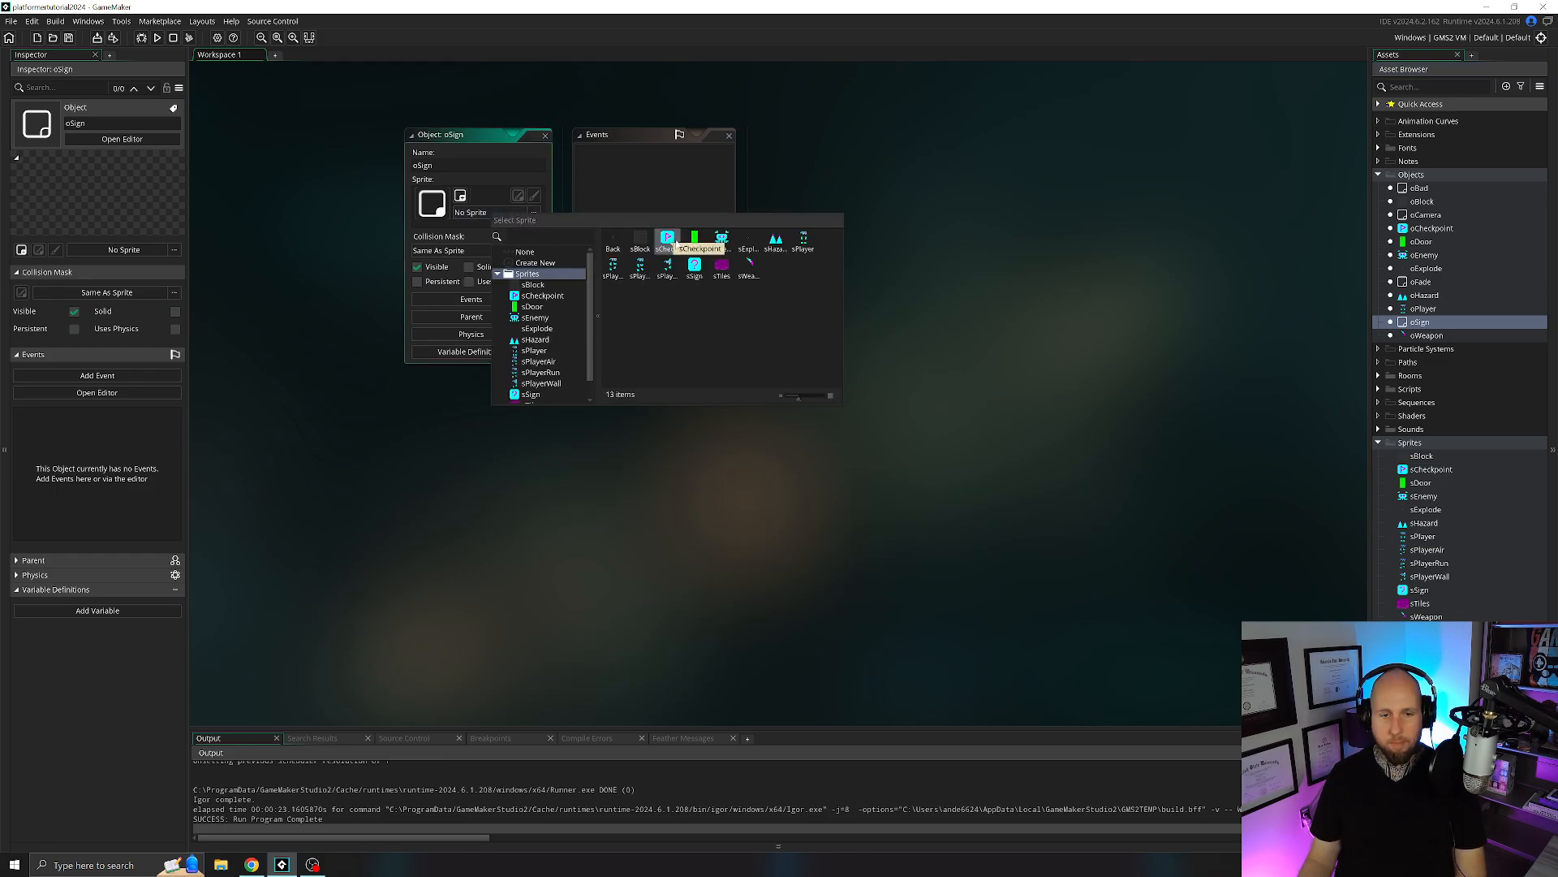
pyautogui.click(696, 268)
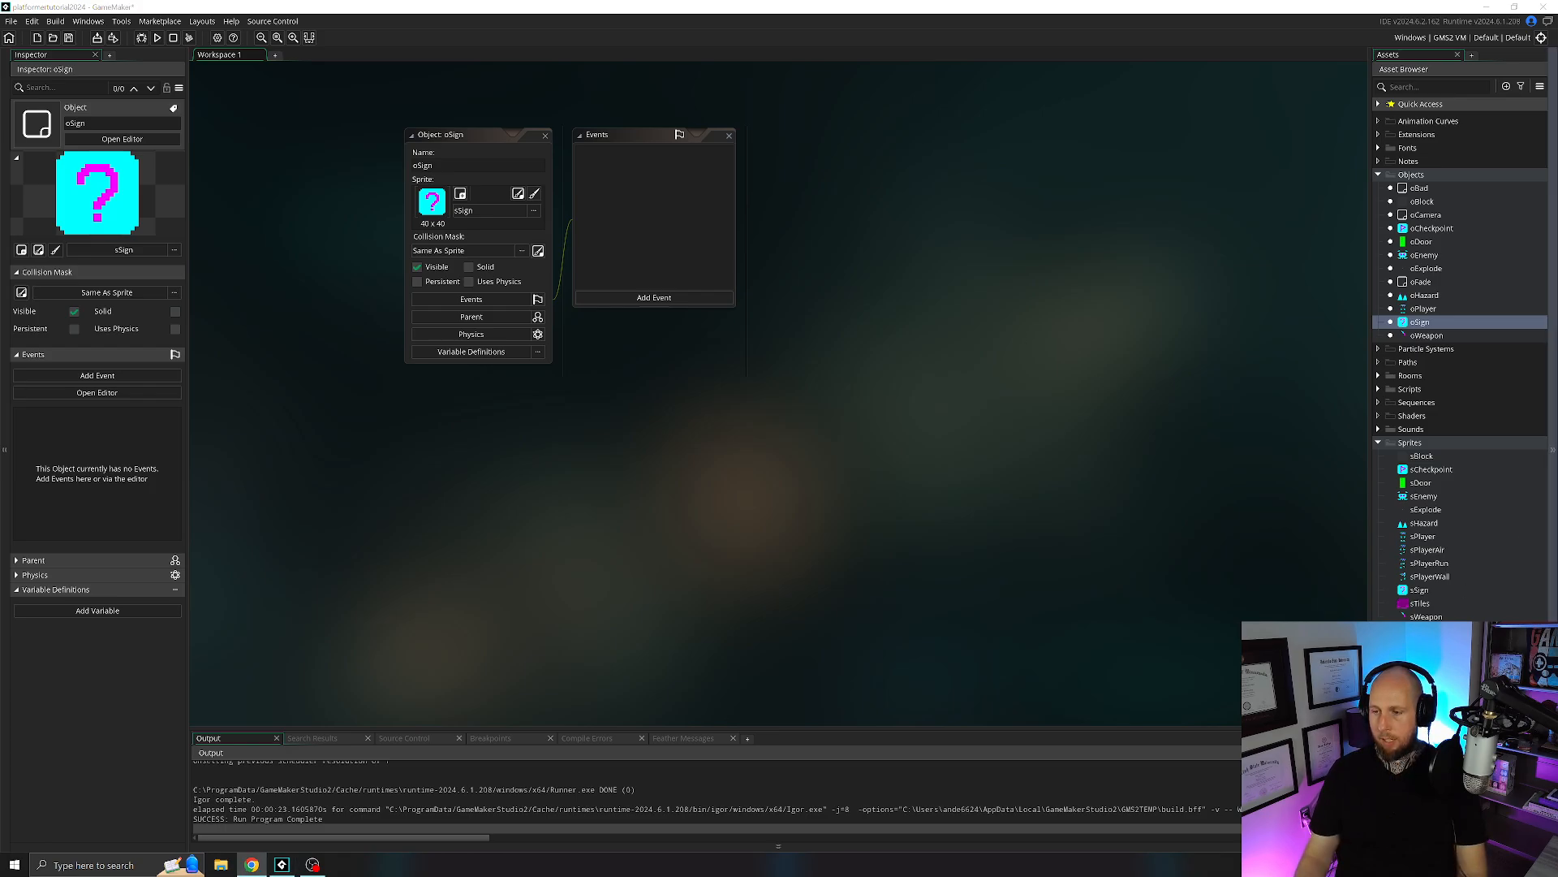
# Close the oSign object editor and delete the oSign object from the project.
pyautogui.click(546, 137)
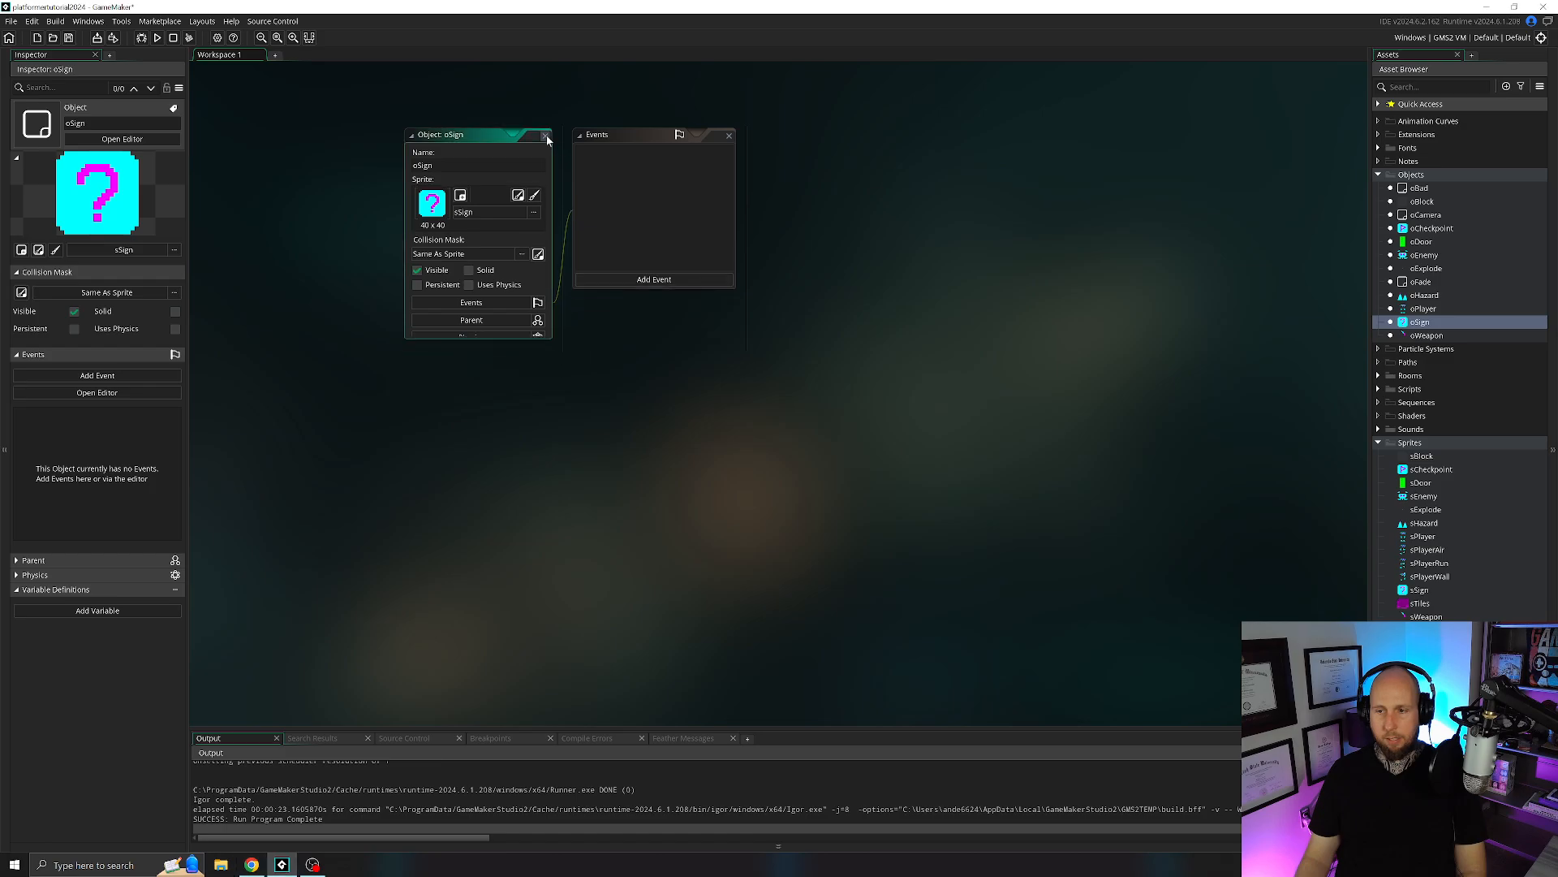
pyautogui.click(1426, 327)
pyautogui.rightClick(1426, 326)
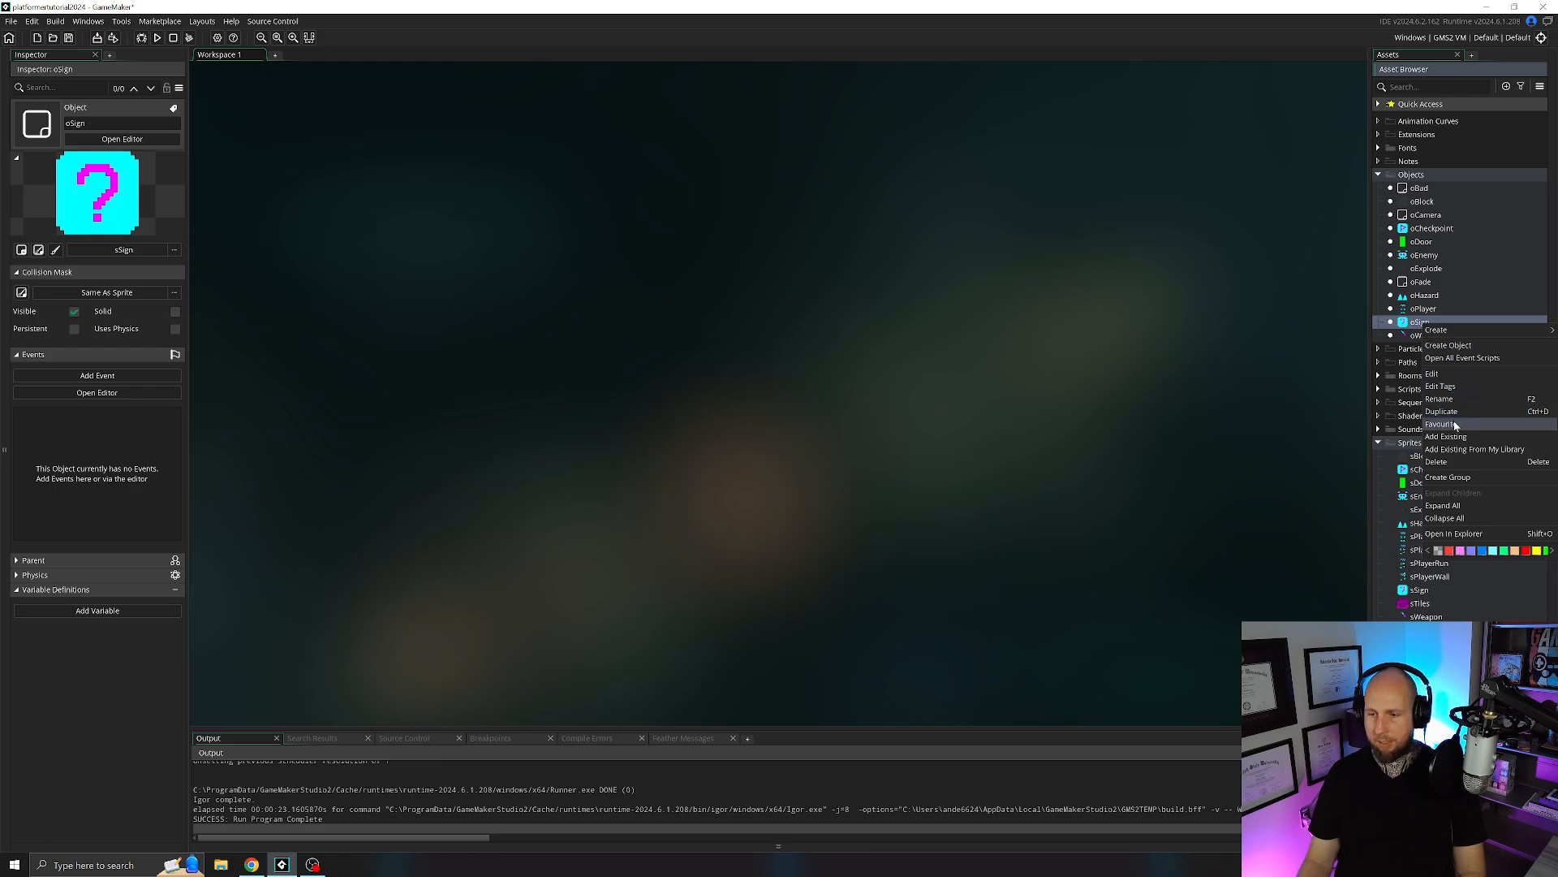
pyautogui.click(1453, 459)
pyautogui.click(848, 461)
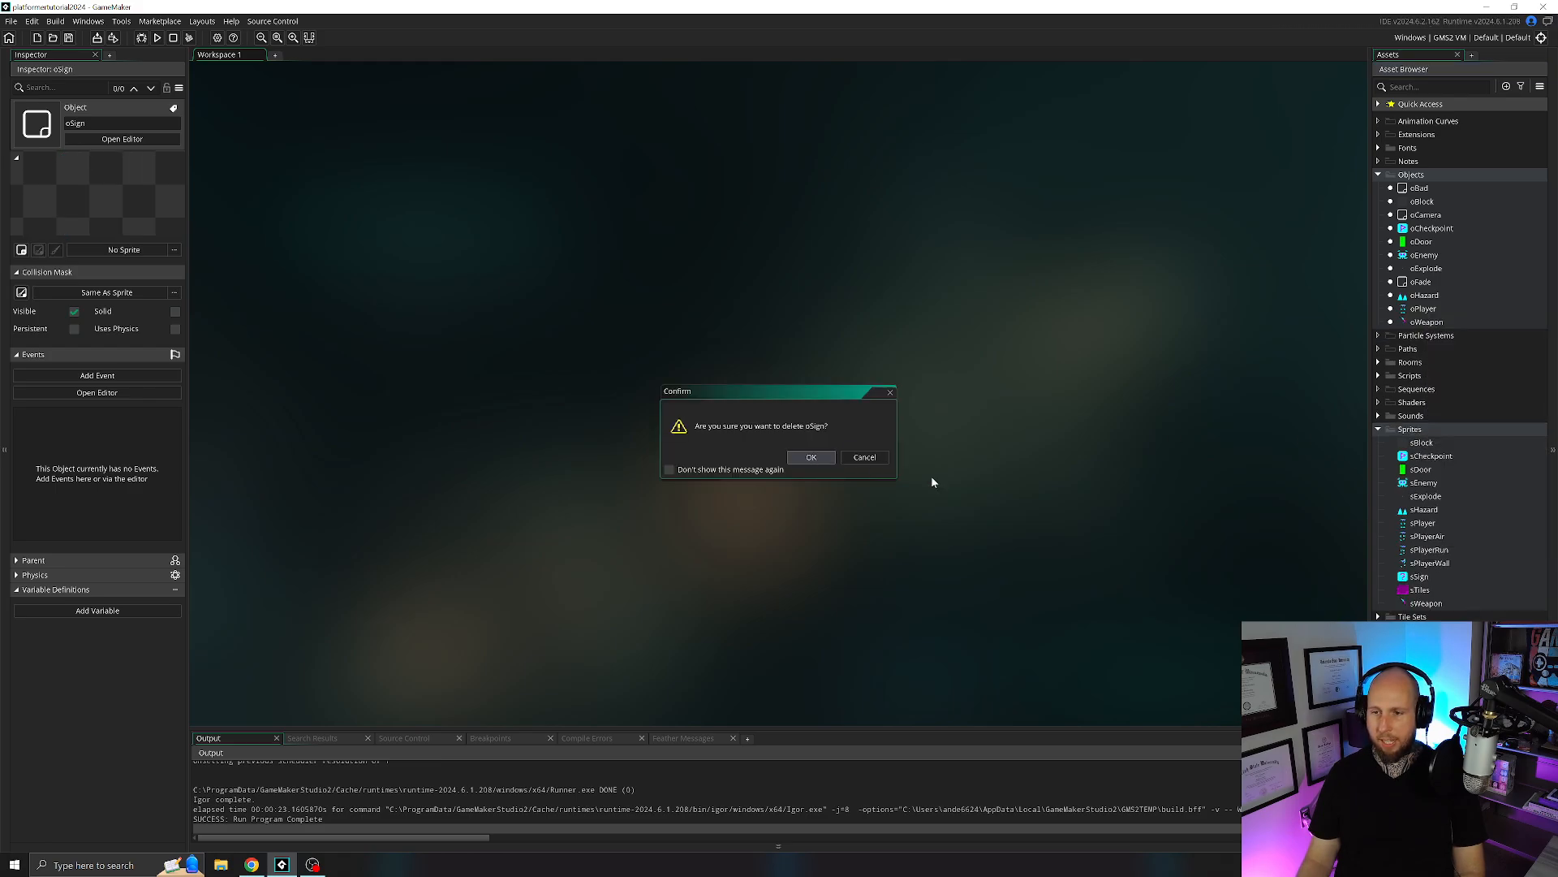
# Duplicate the oCheckpoint object and rename the copy oSign.
pyautogui.click(1432, 229)
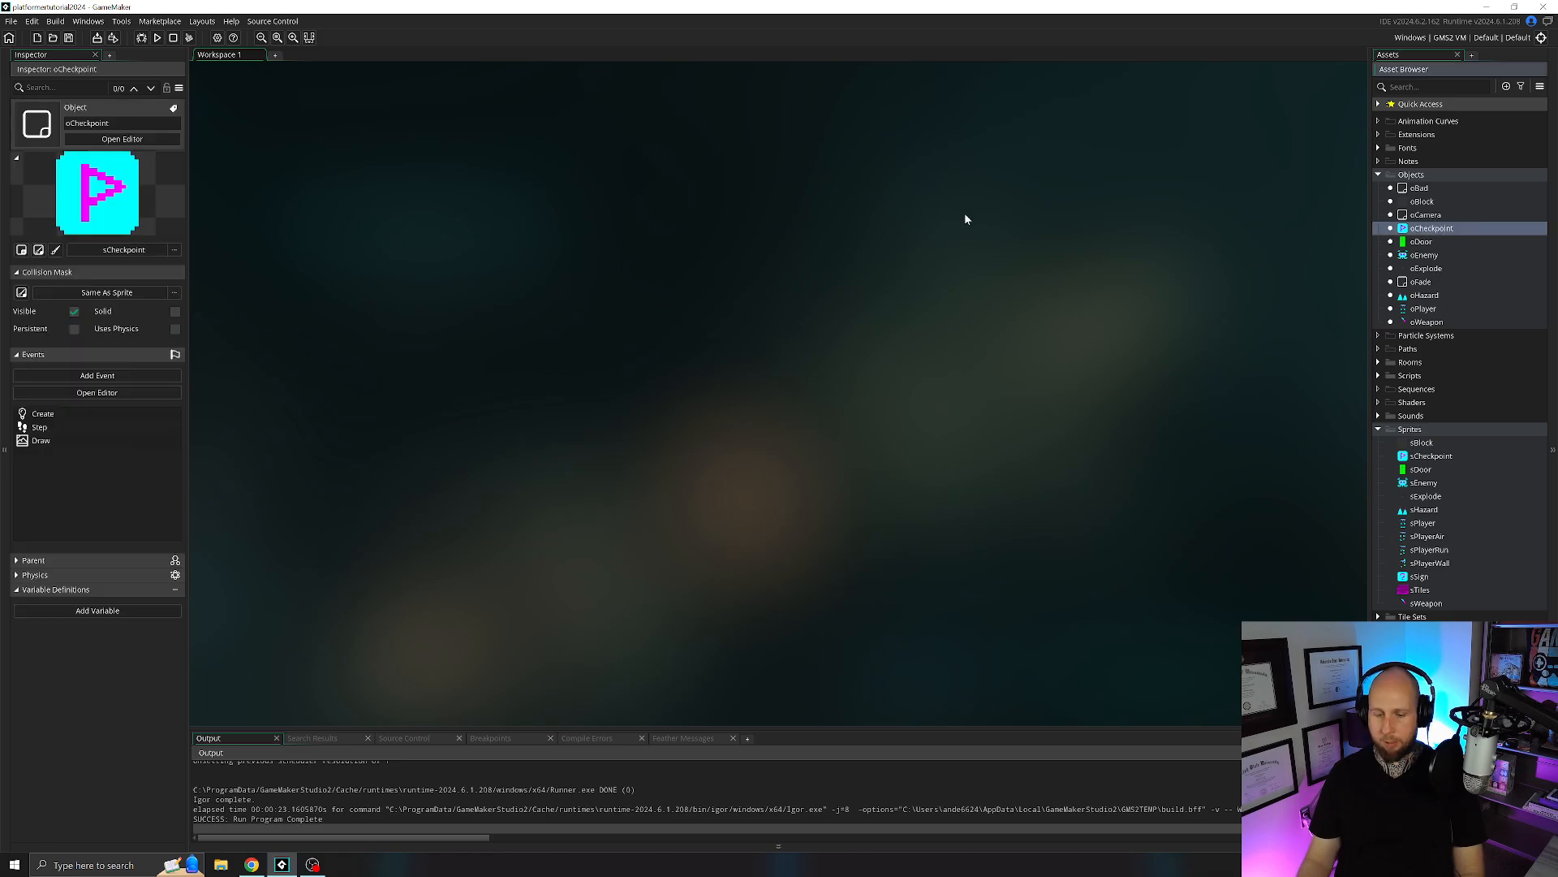
pyautogui.rightClick(1421, 231)
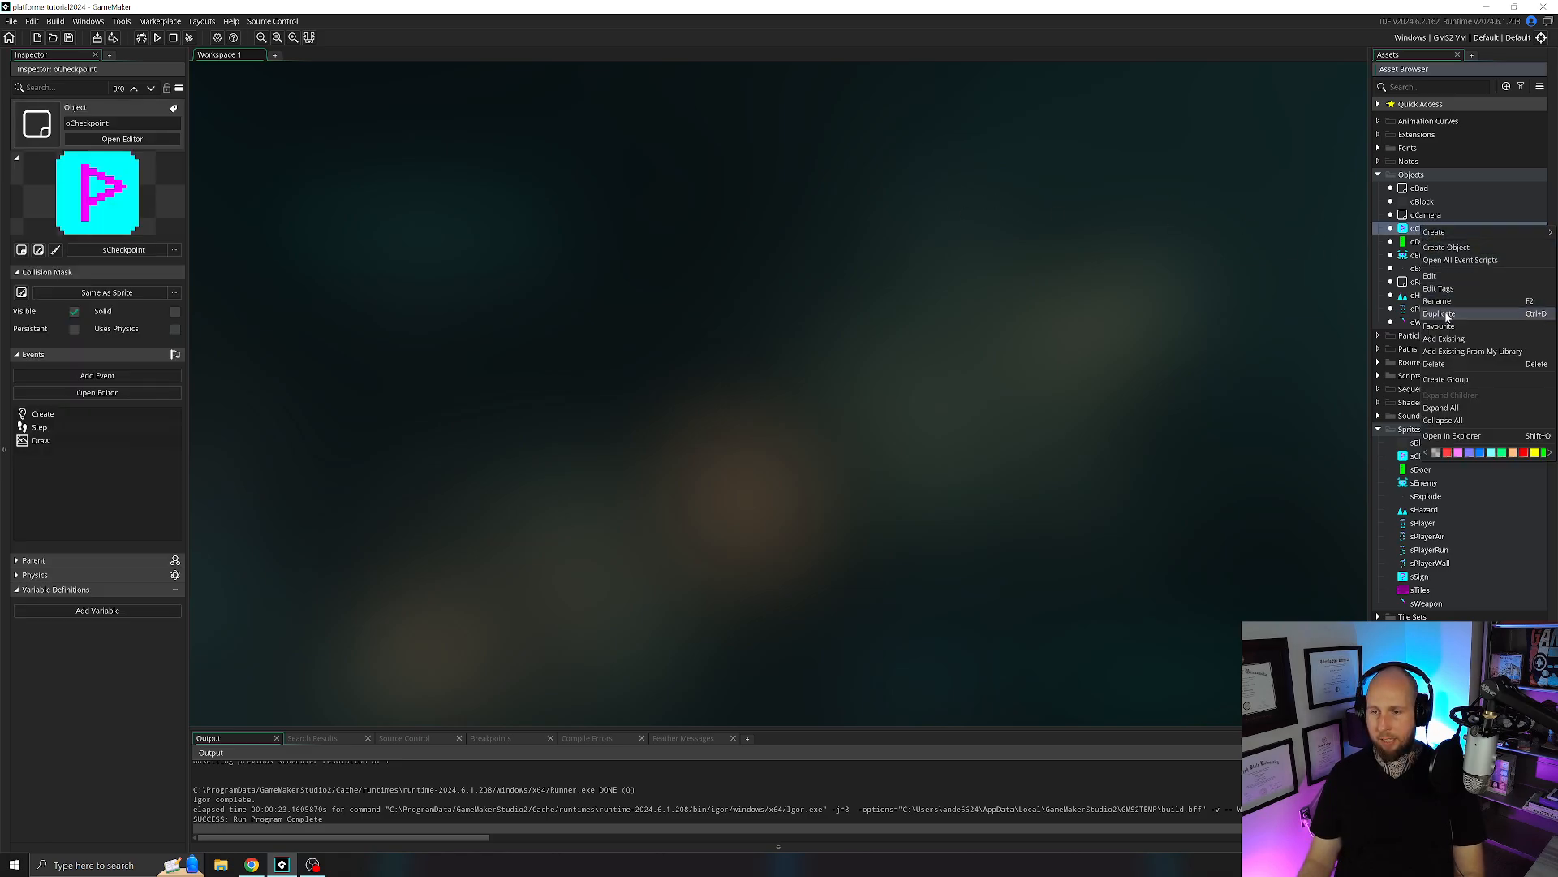
pyautogui.click(1408, 231)
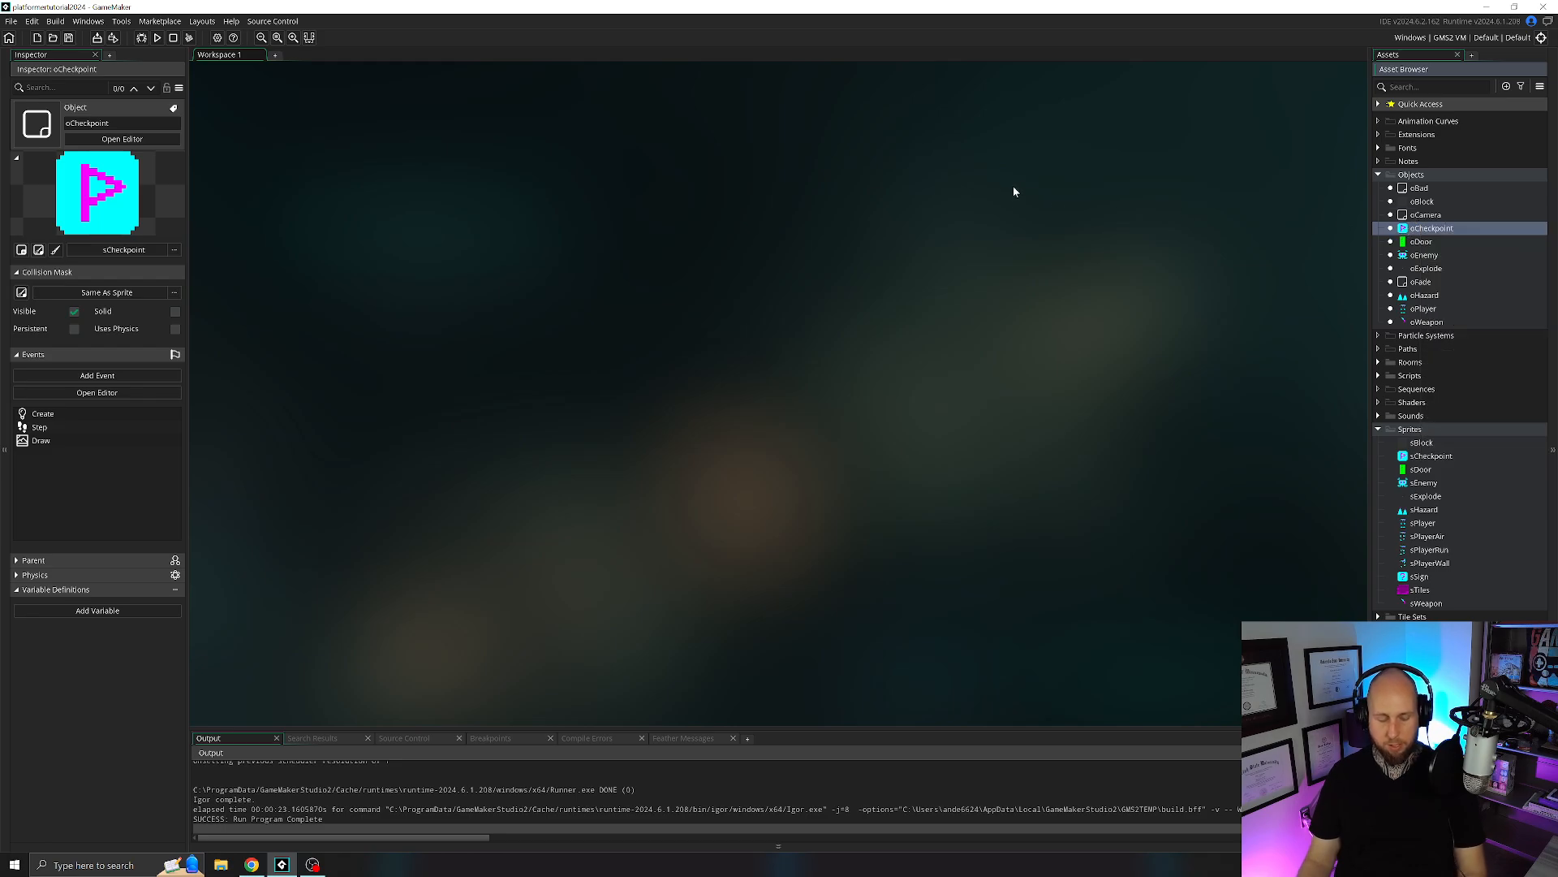
pyautogui.hotkey('ctrl', 'd')
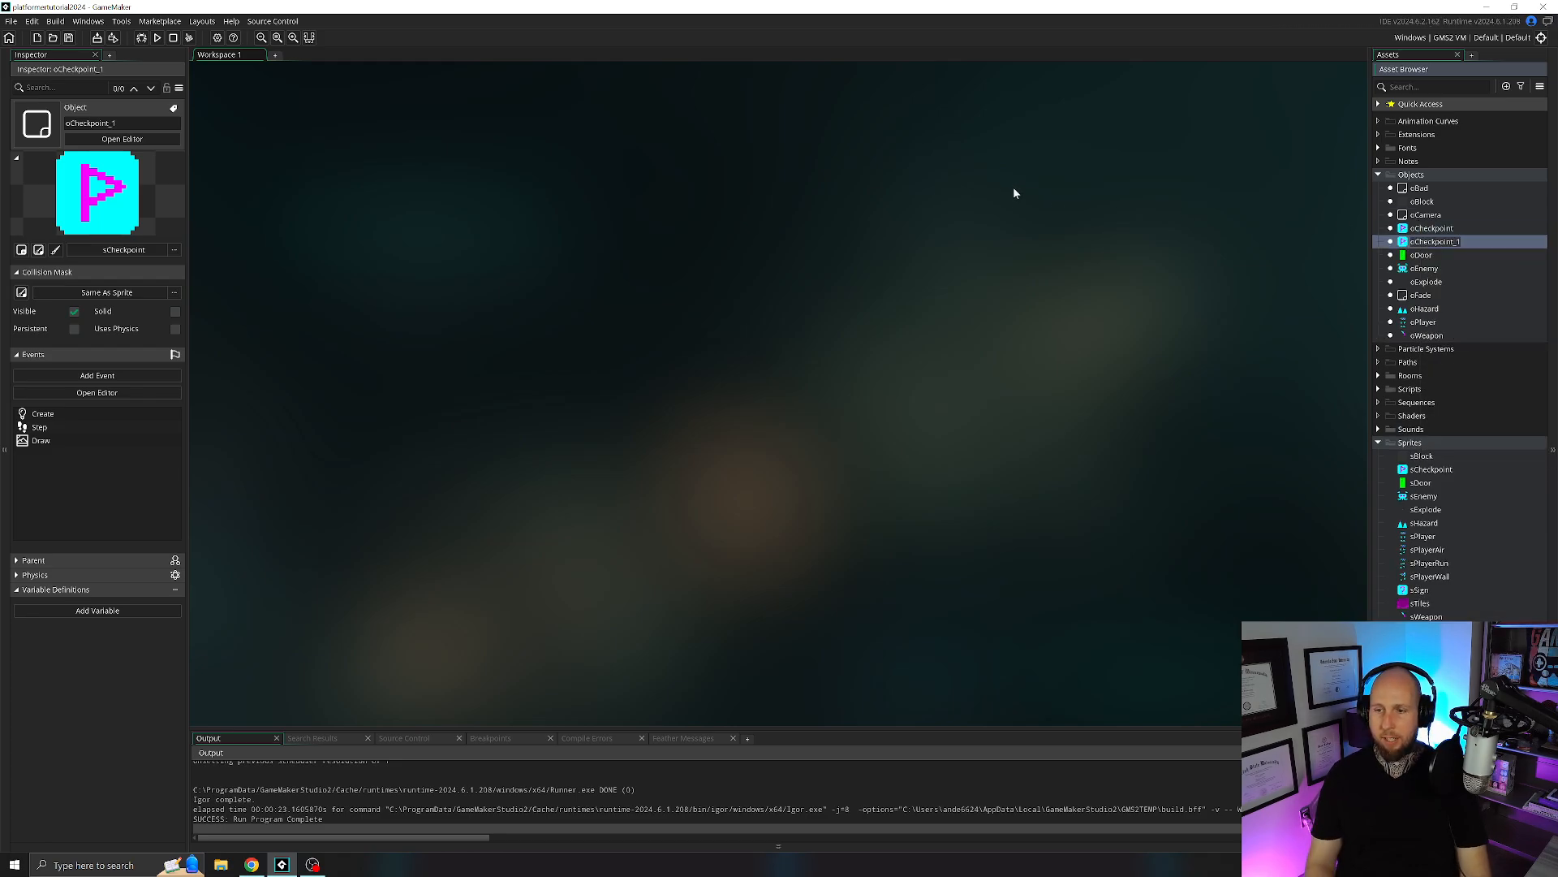
pyautogui.press('F2')
pyautogui.write('oSign')
pyautogui.press('Return')
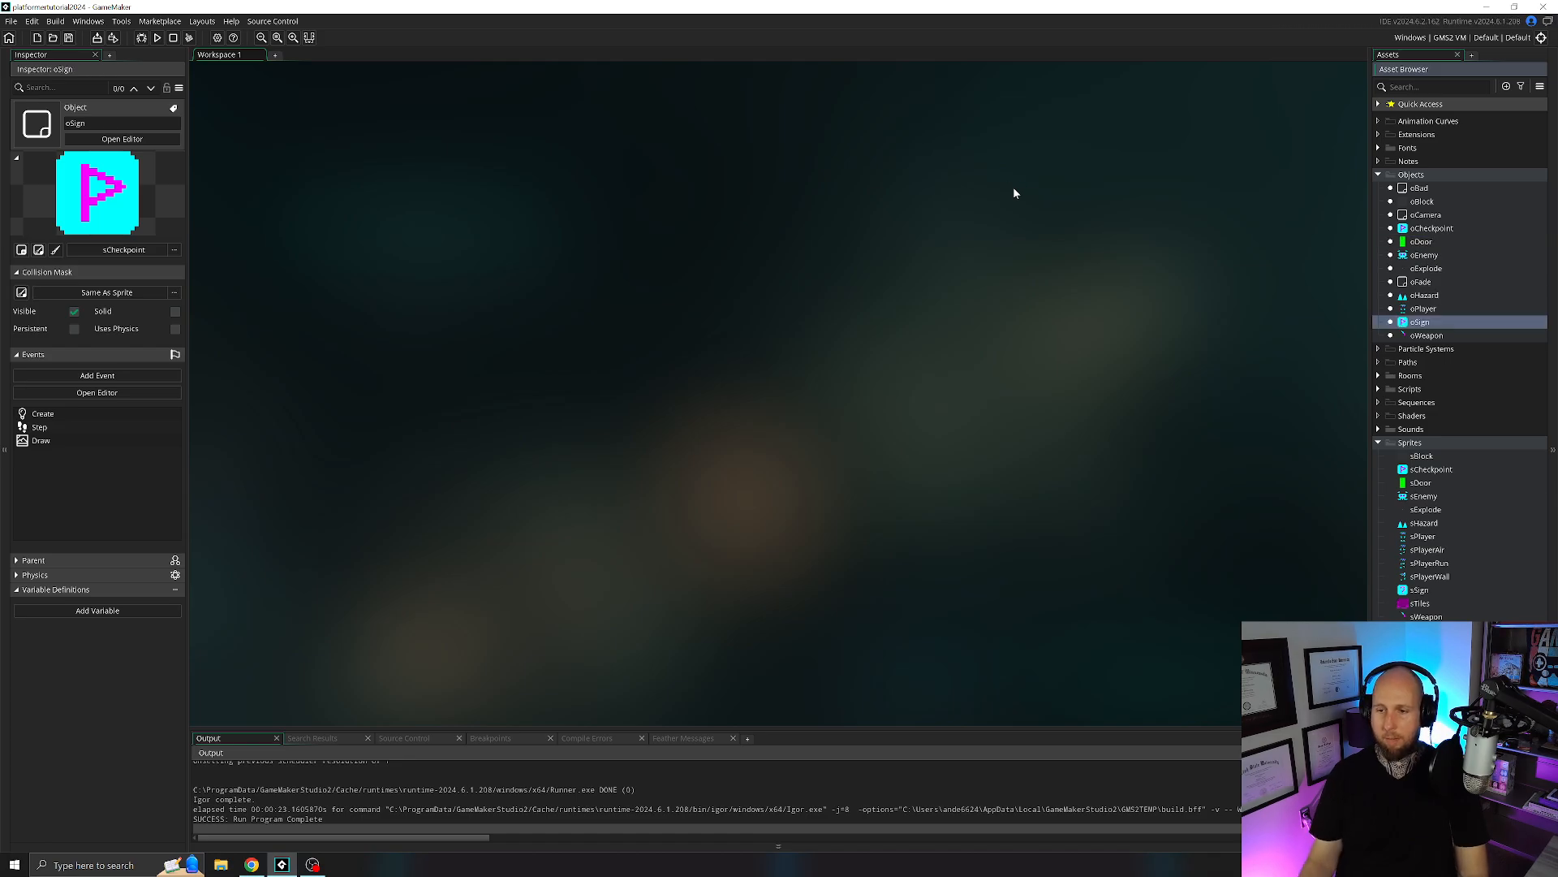
# Assign the sSign sprite to the new oSign object and open its Create event at the text_y line.
pyautogui.doubleClick(1430, 327)
pyautogui.click(483, 212)
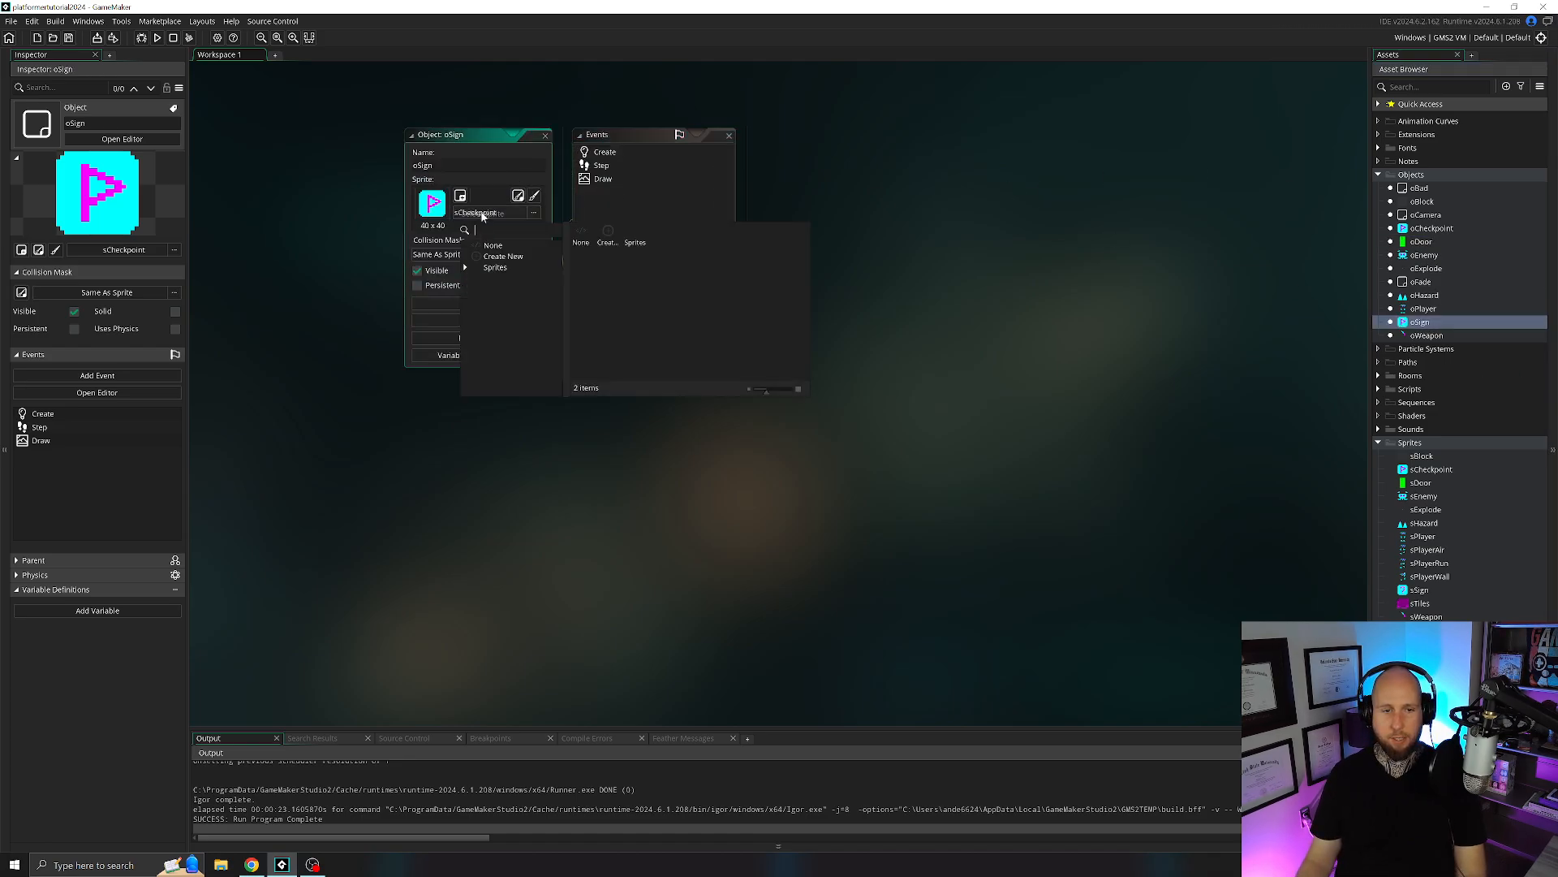
pyautogui.click(664, 263)
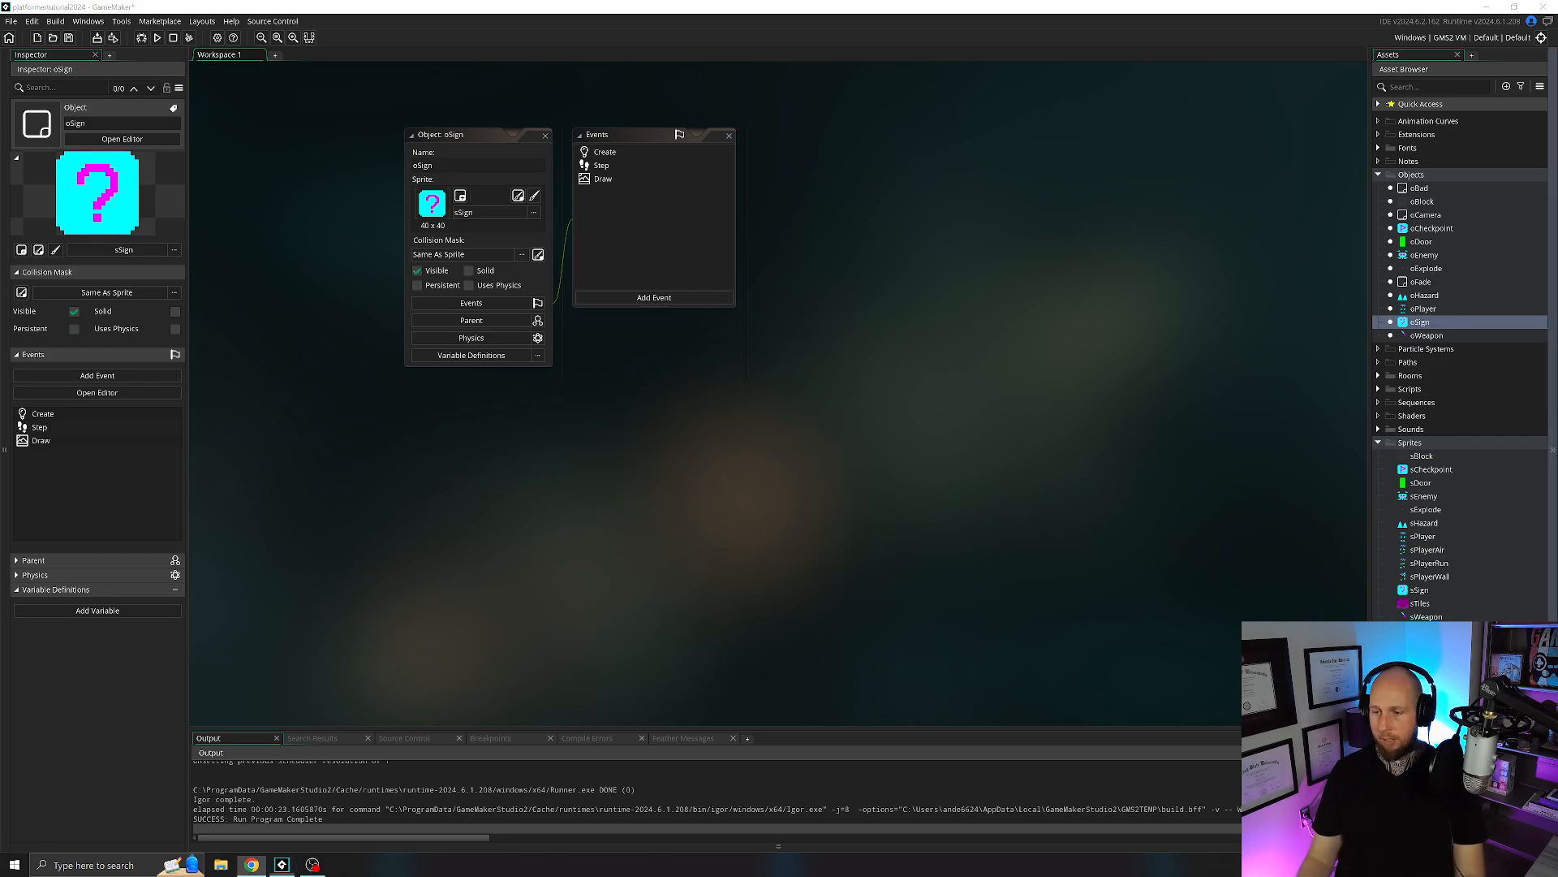
pyautogui.doubleClick(619, 153)
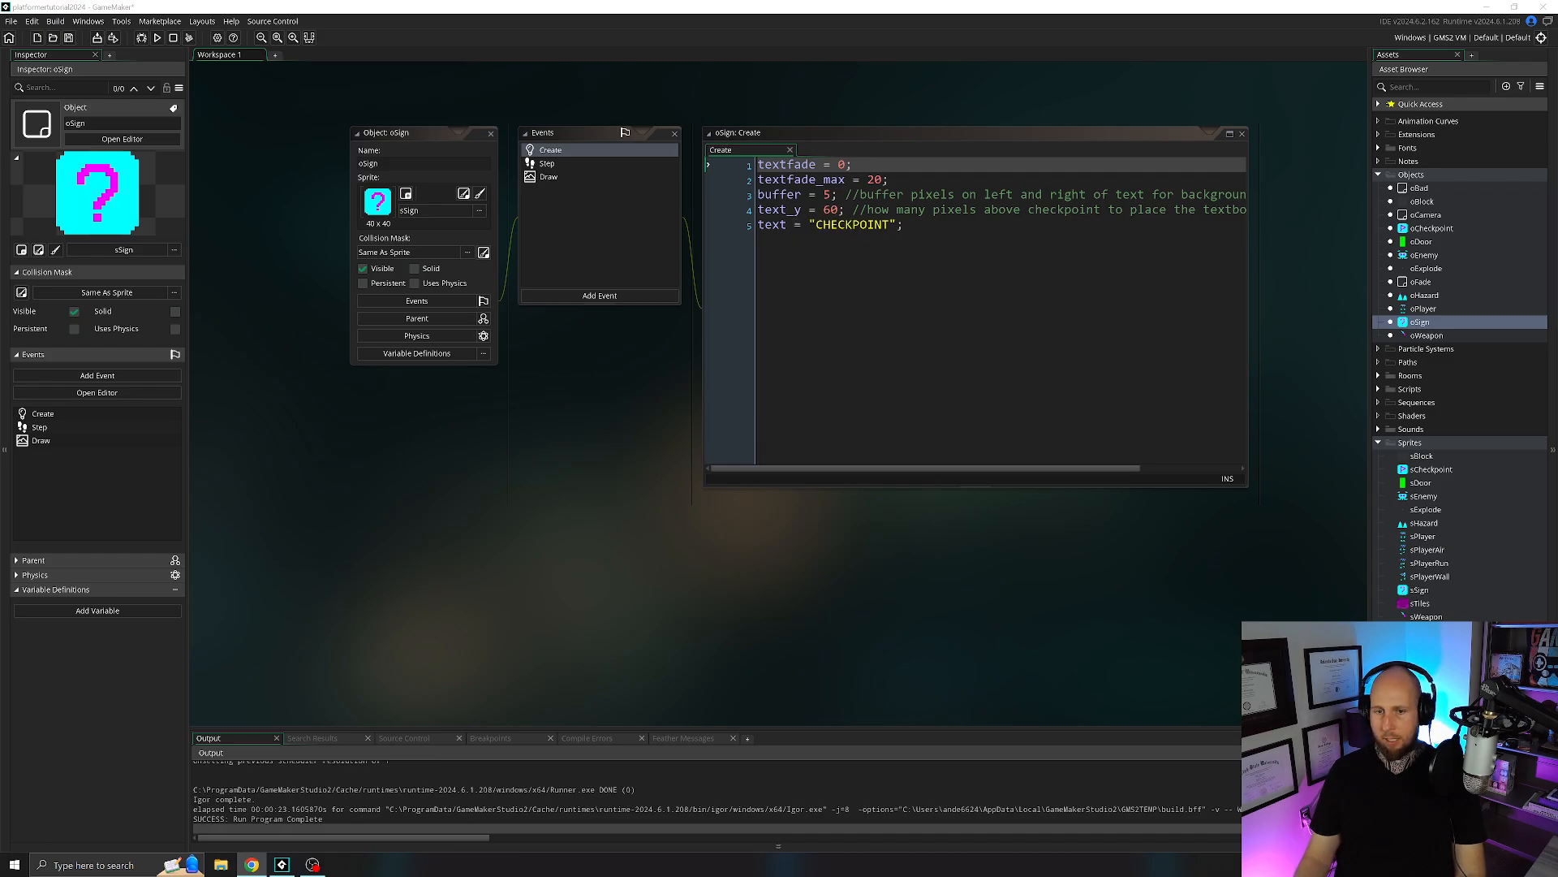
pyautogui.click(839, 210)
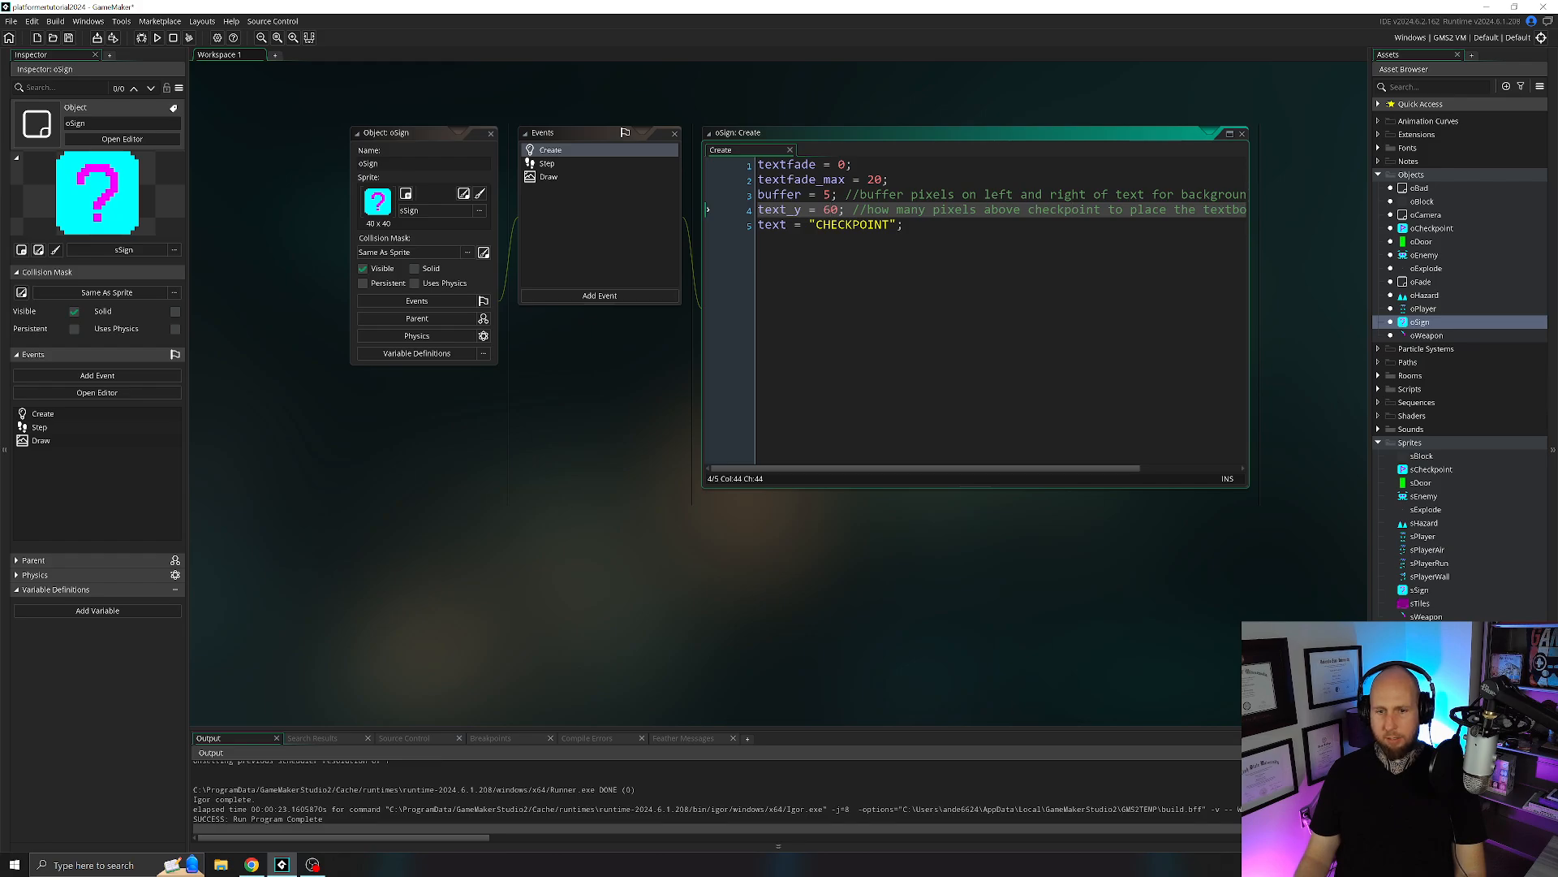
pyautogui.doubleClick(830, 210)
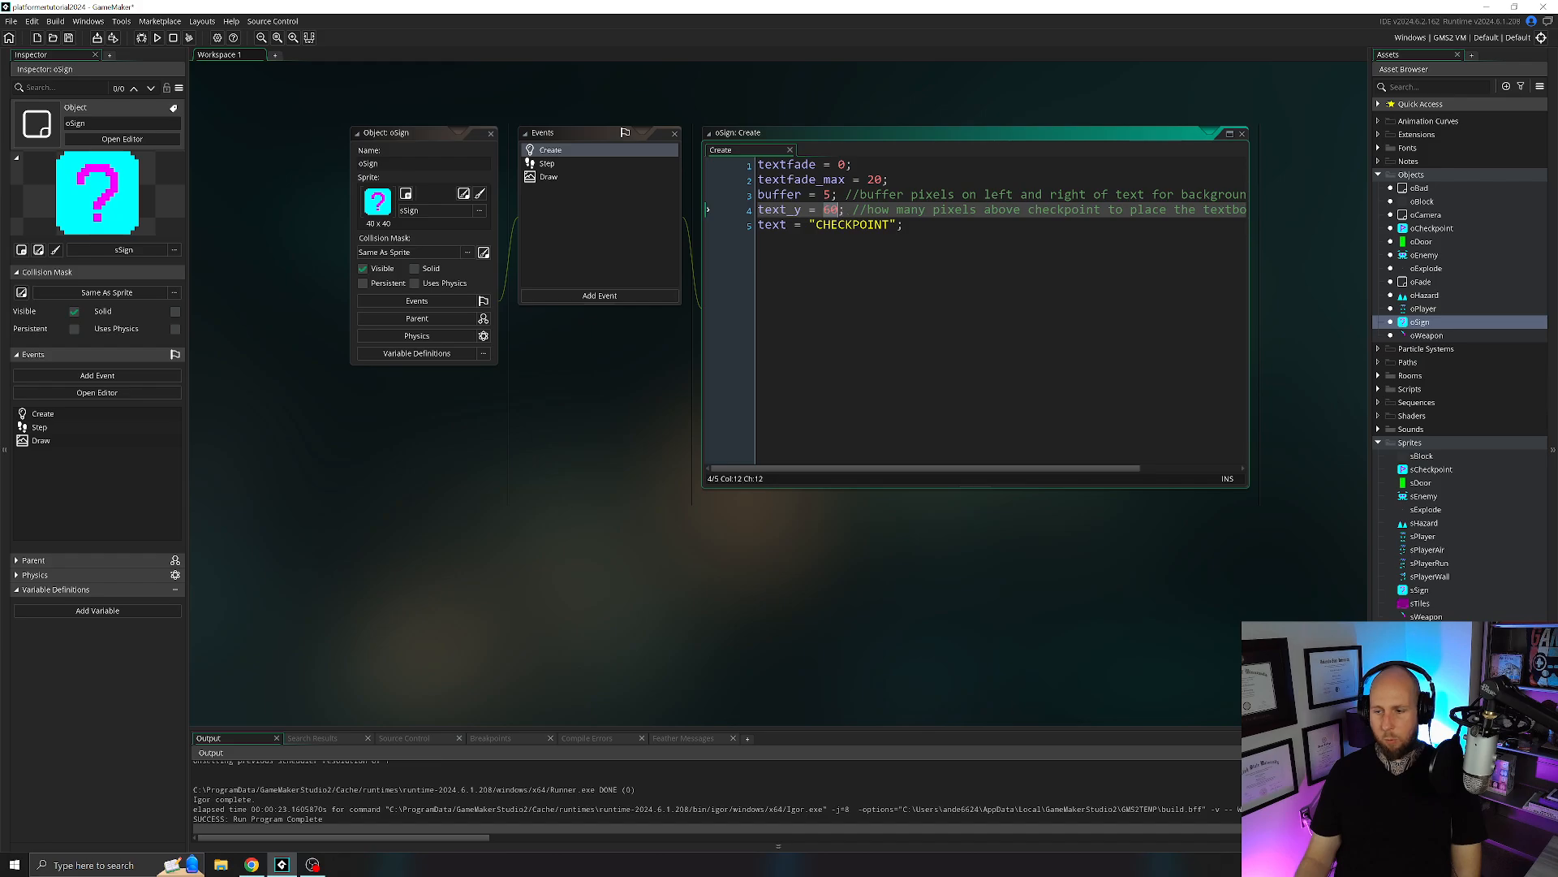
pyautogui.click(839, 209)
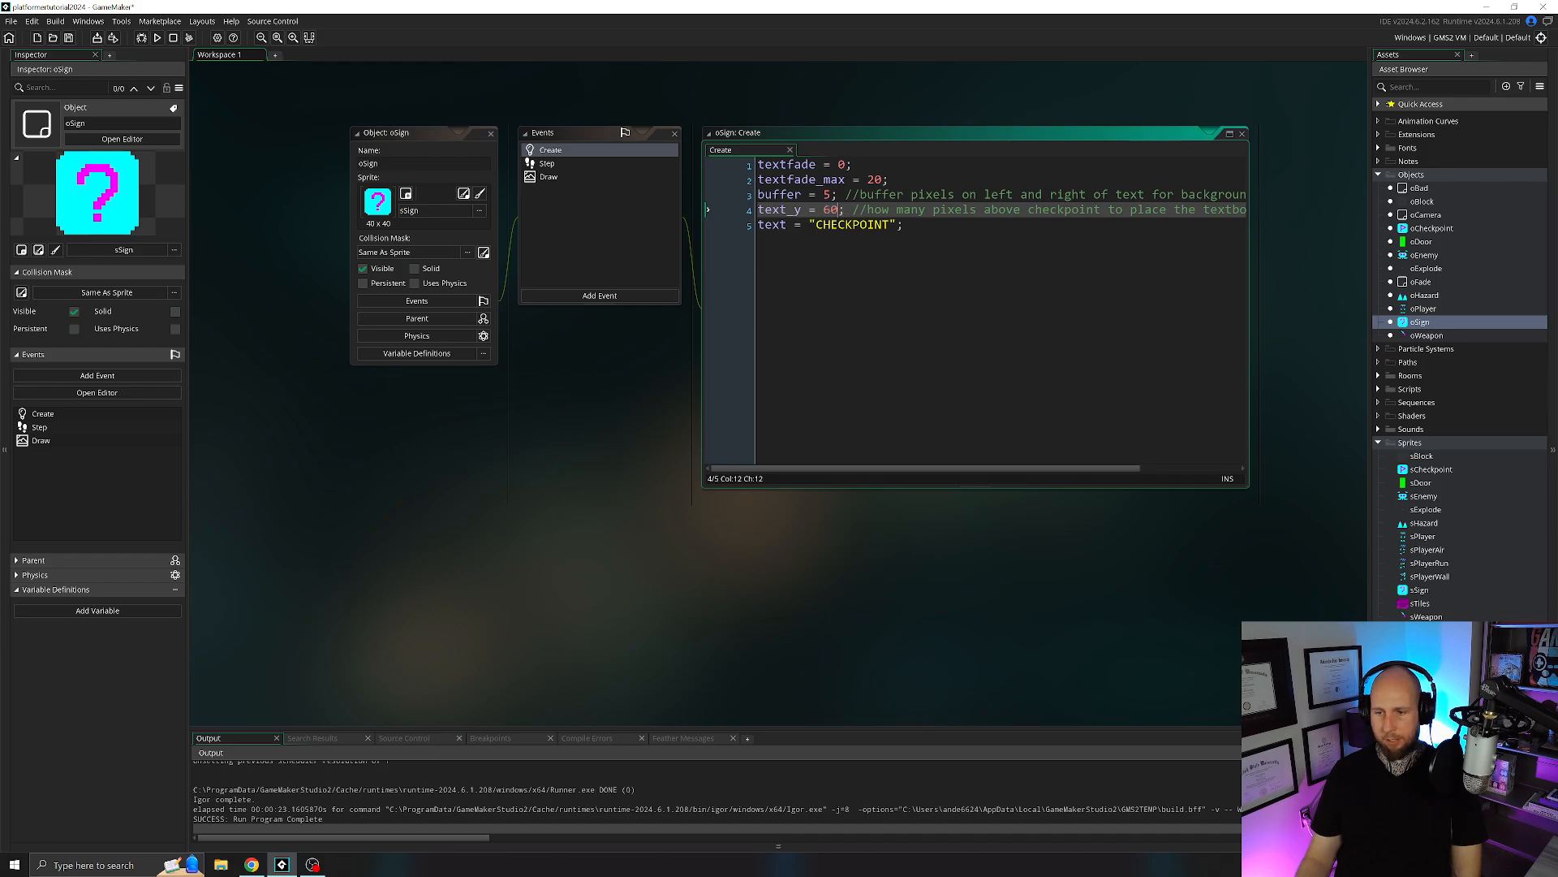
# Check the text_y line in oCheckpoint's Create event for comparison, and close the oCheckpoint editor.
pyautogui.doubleClick(1421, 230)
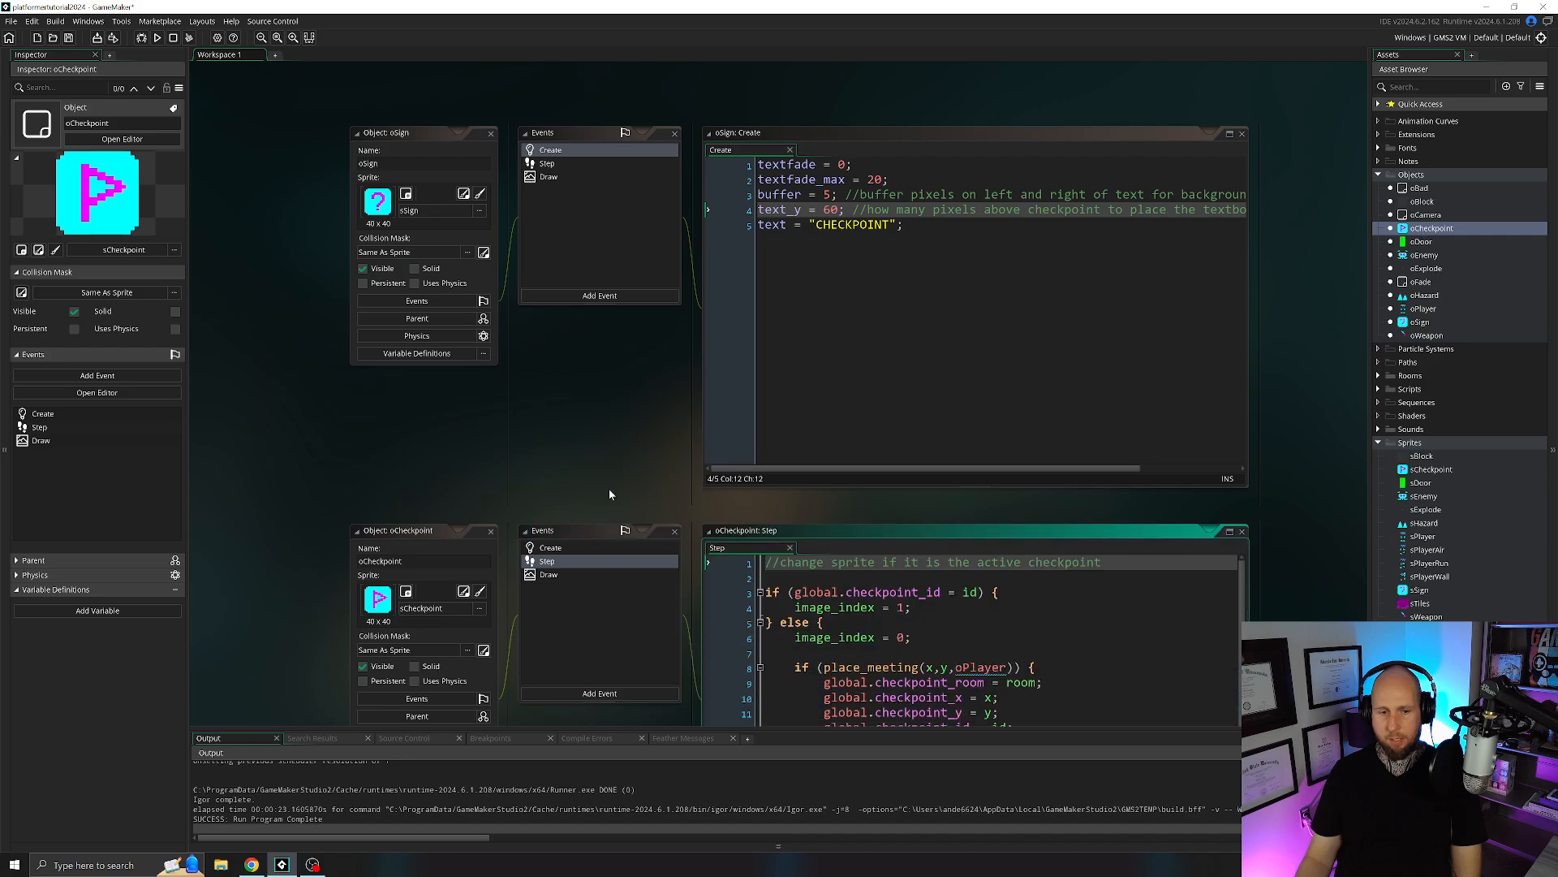
pyautogui.click(449, 344)
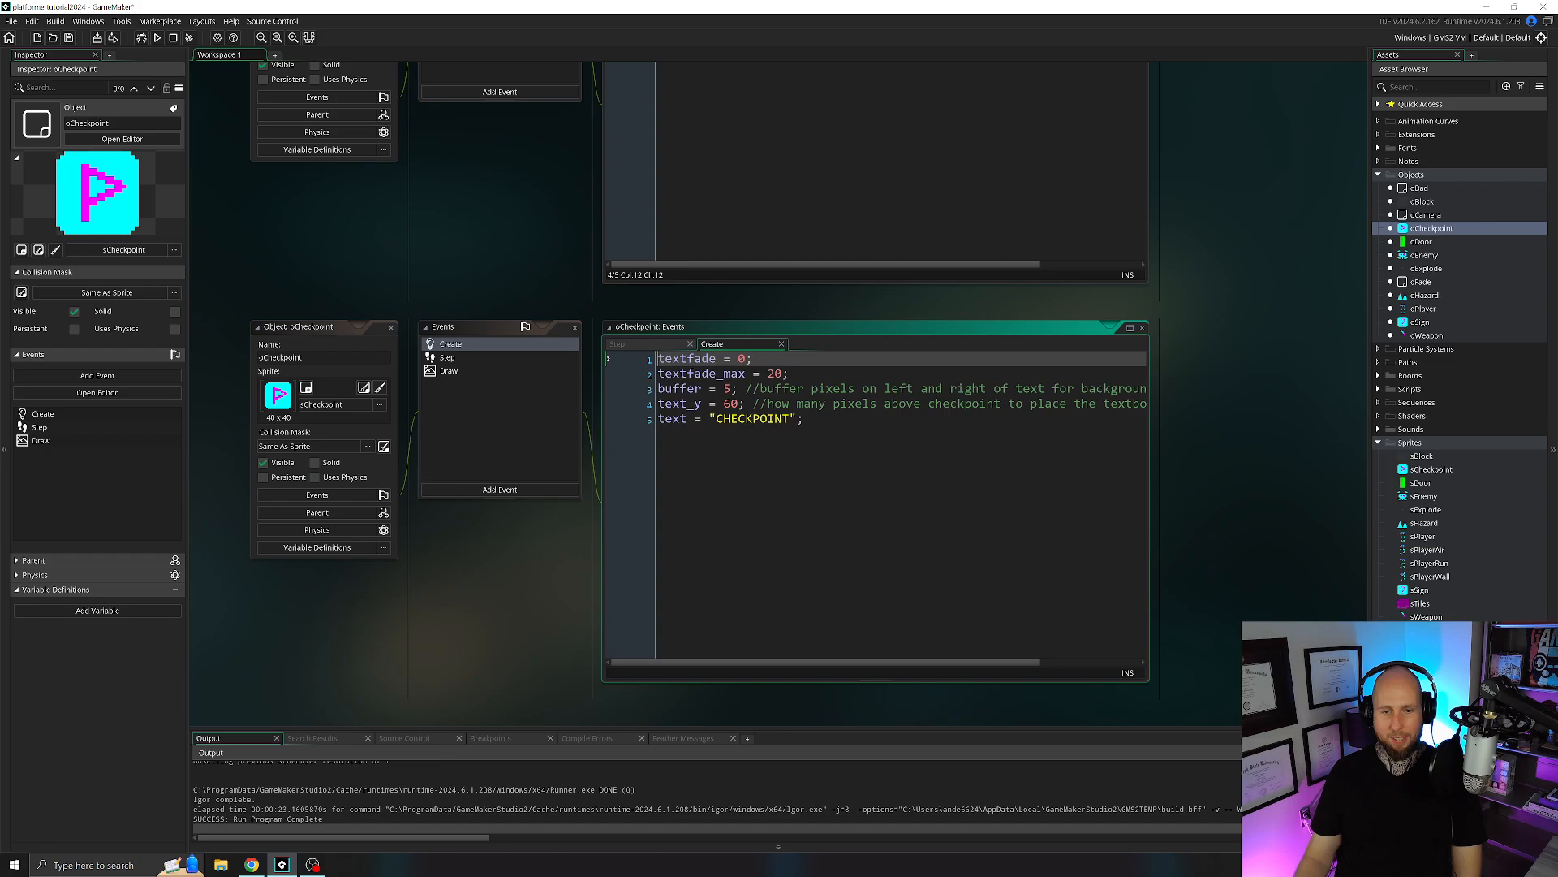
pyautogui.click(737, 404)
pyautogui.moveTo(402, 178); pyautogui.dragTo(467, 263, button='middle')
pyautogui.click(456, 412)
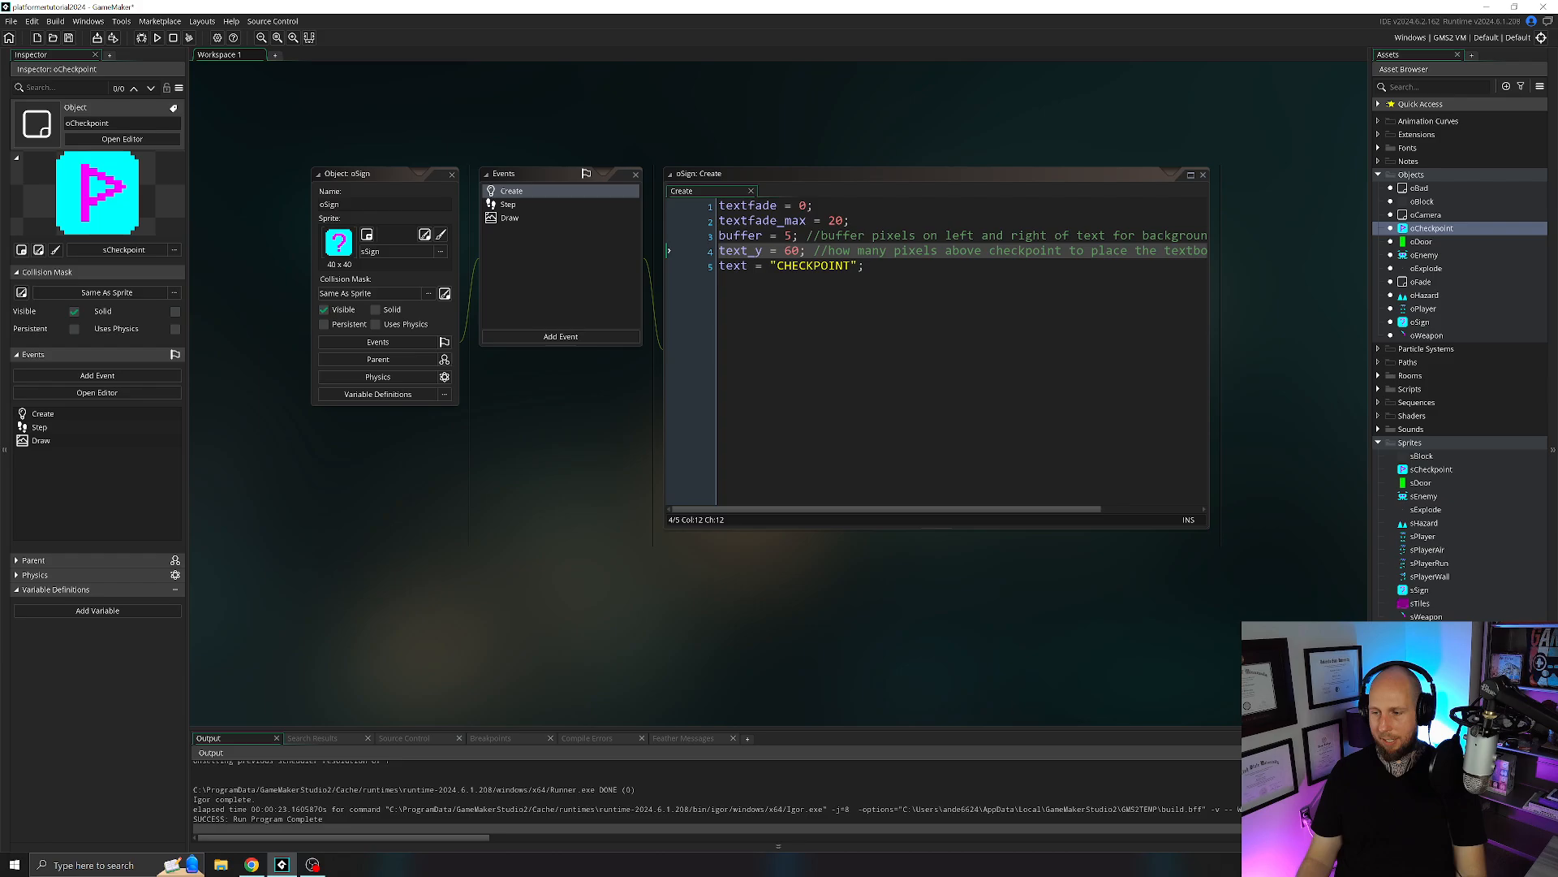
# Set the text variable in oSign's Create event to "test text please ignore".
pyautogui.click(821, 266)
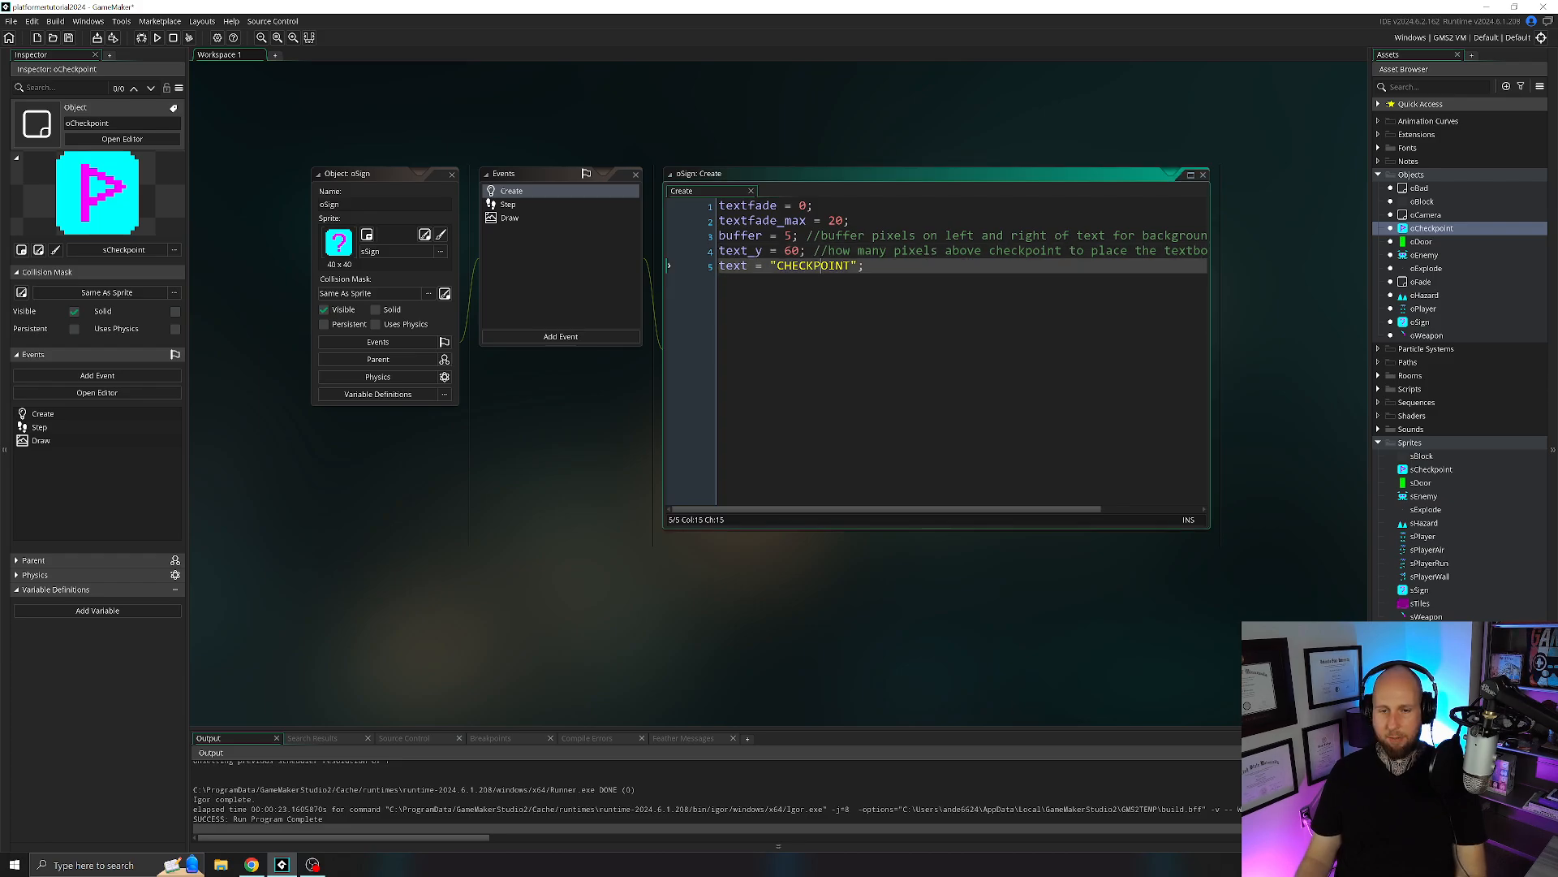
pyautogui.moveTo(850, 266); pyautogui.dragTo(776, 267)
pyautogui.write('test tex')
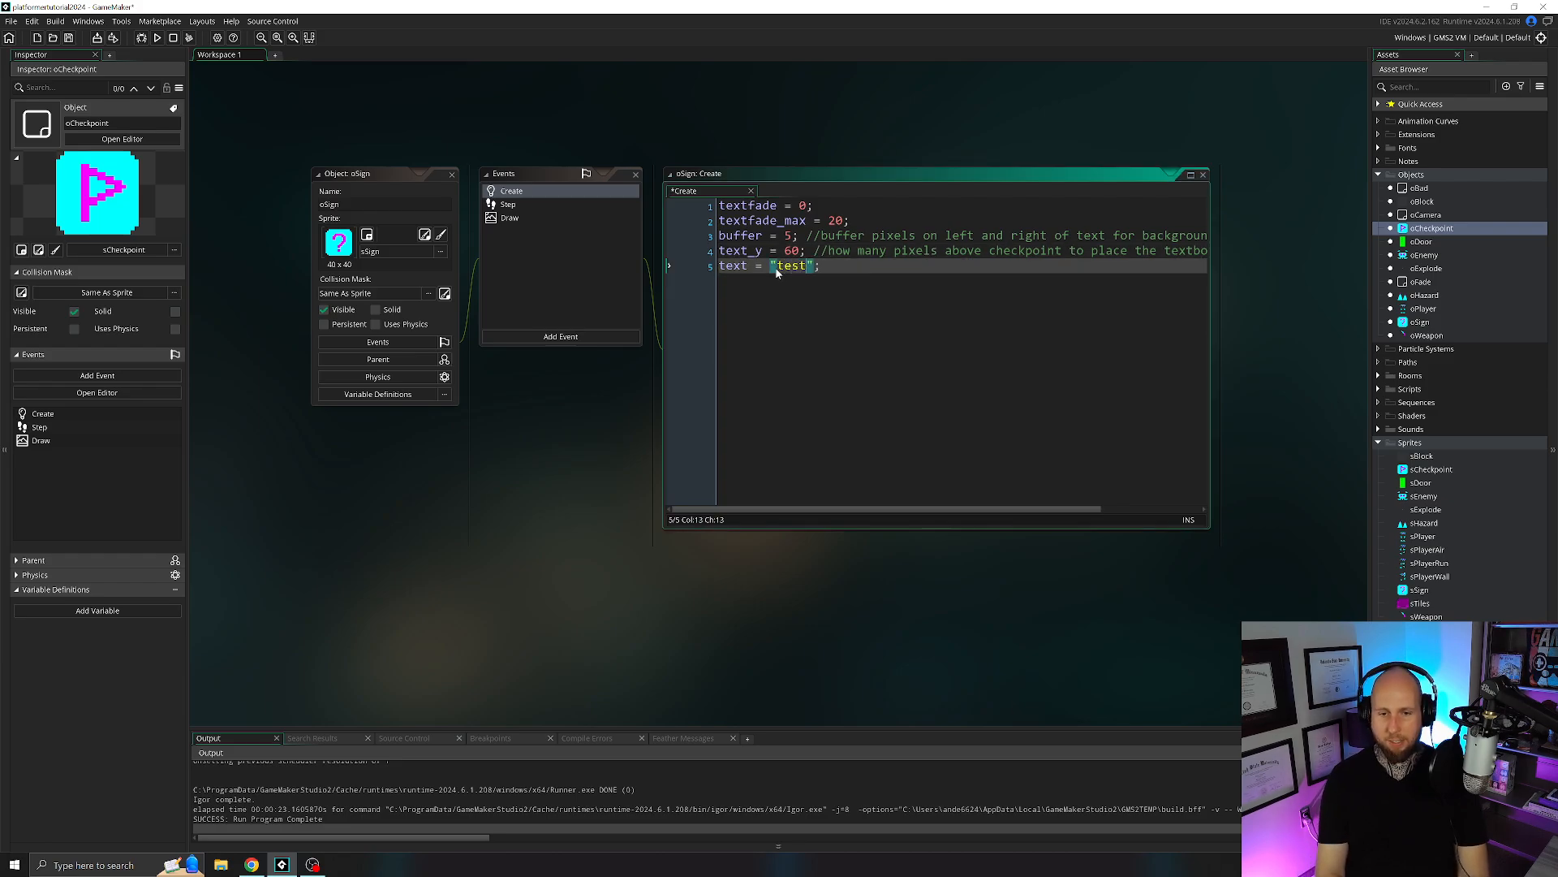
pyautogui.write('t please igno')
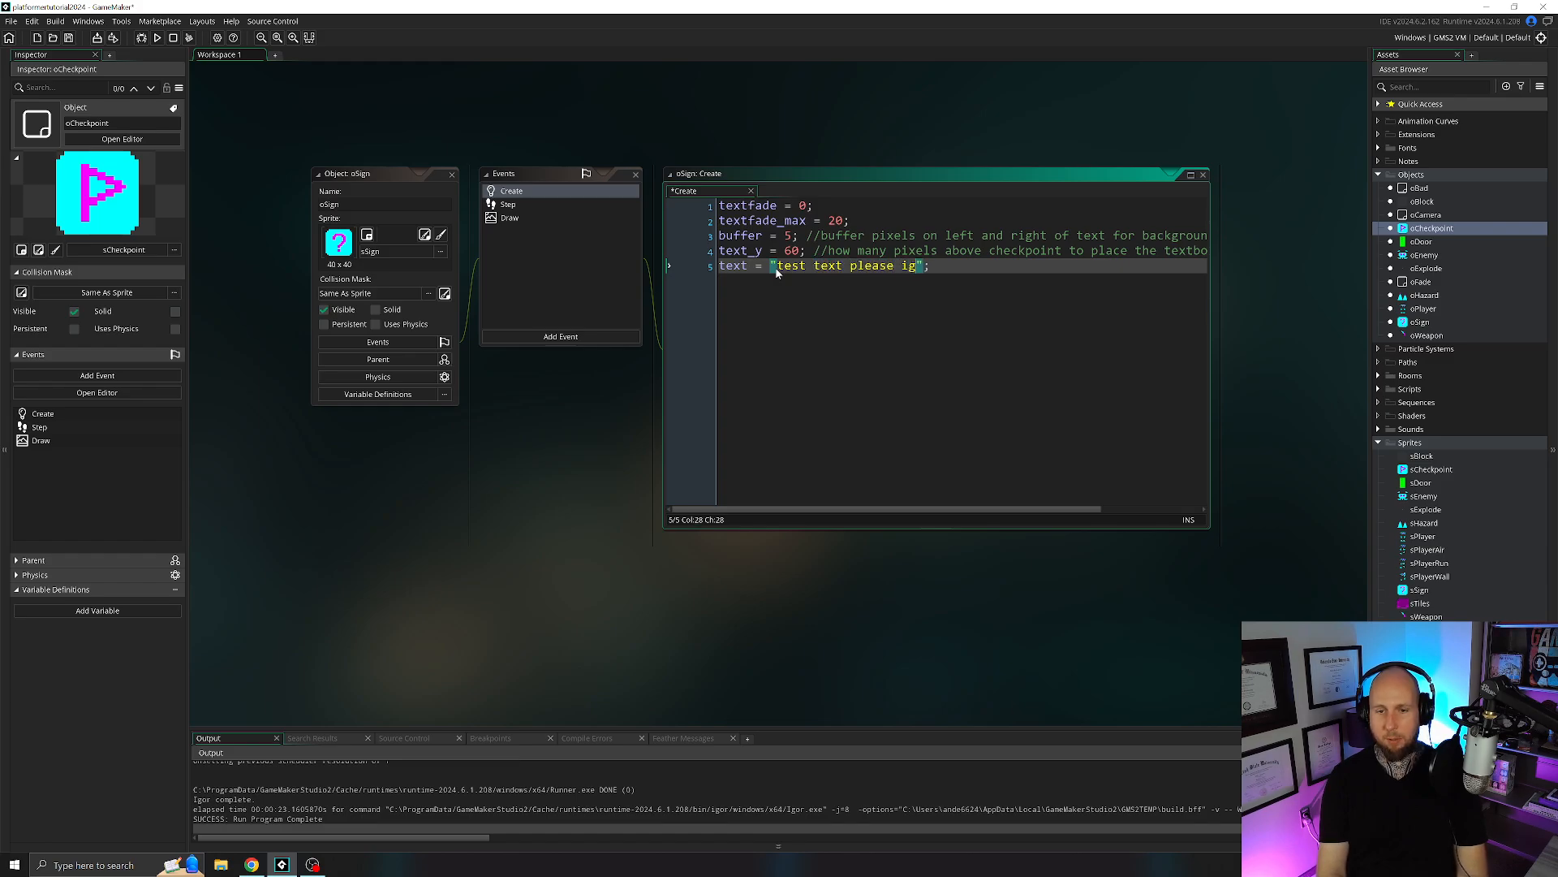
pyautogui.write('re')
pyautogui.press('End')
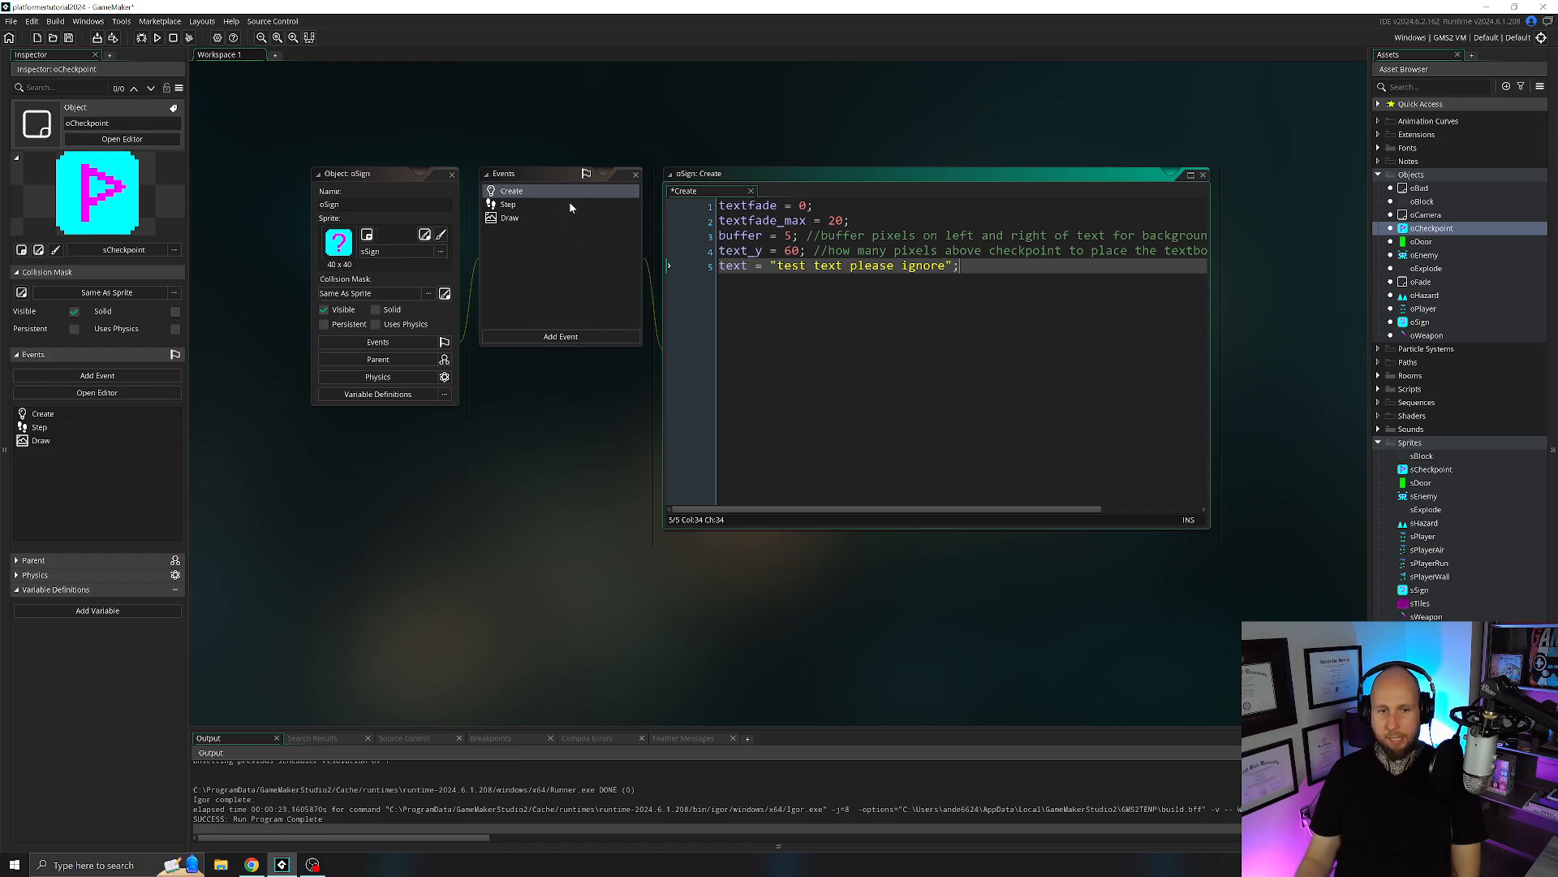
# Open oSign's Step event and remove all the checkpoint activation code above the //Text section.
pyautogui.click(570, 207)
pyautogui.moveTo(583, 396); pyautogui.dragTo(511, 349, button='middle')
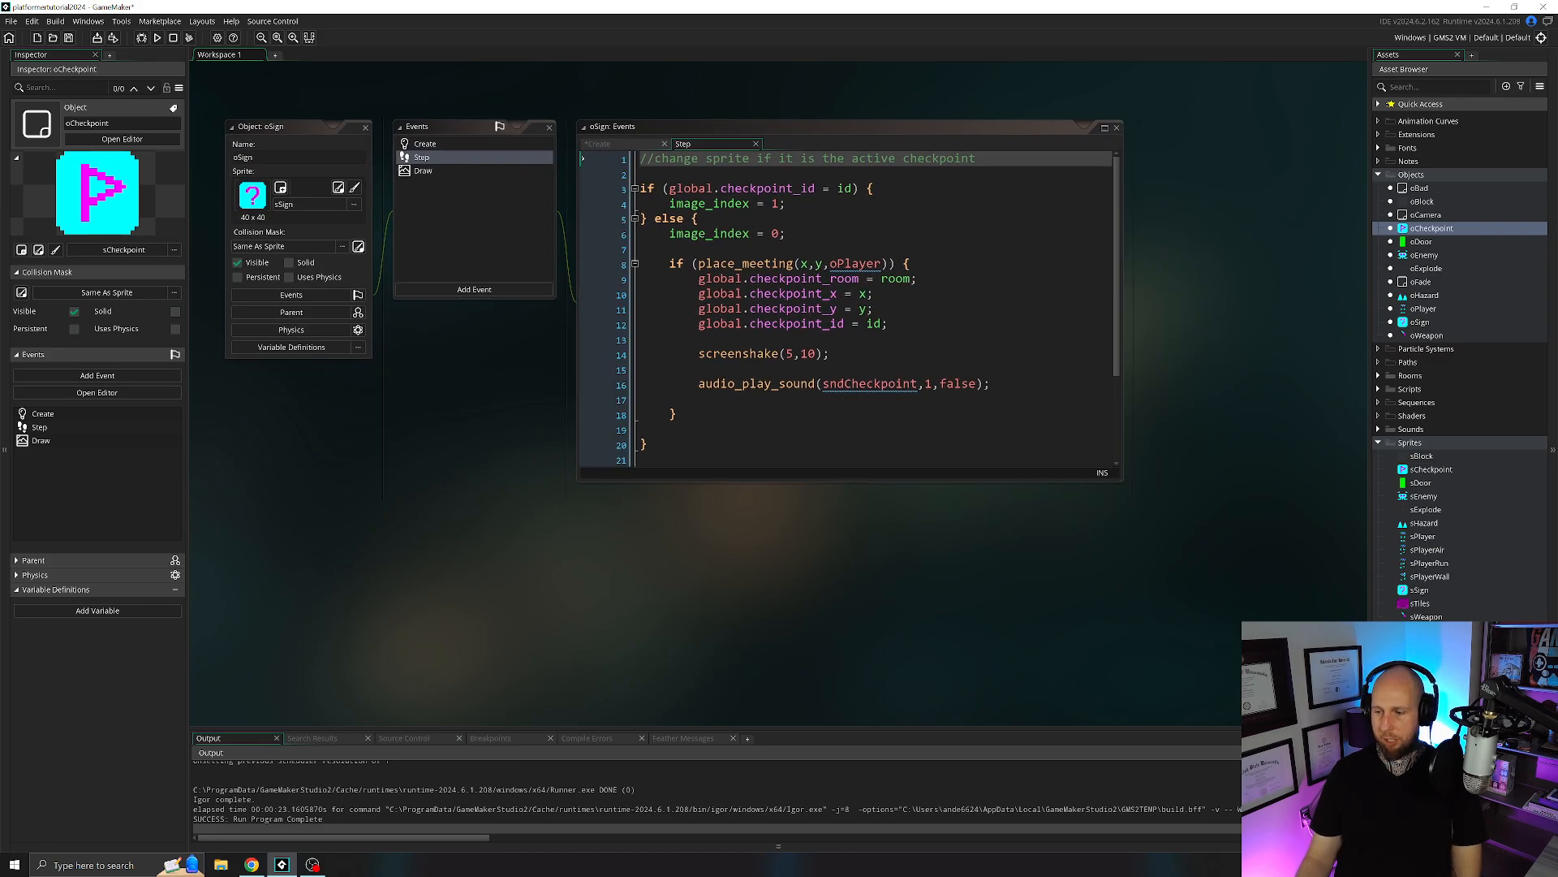
pyautogui.scroll(-3, 844, 308)
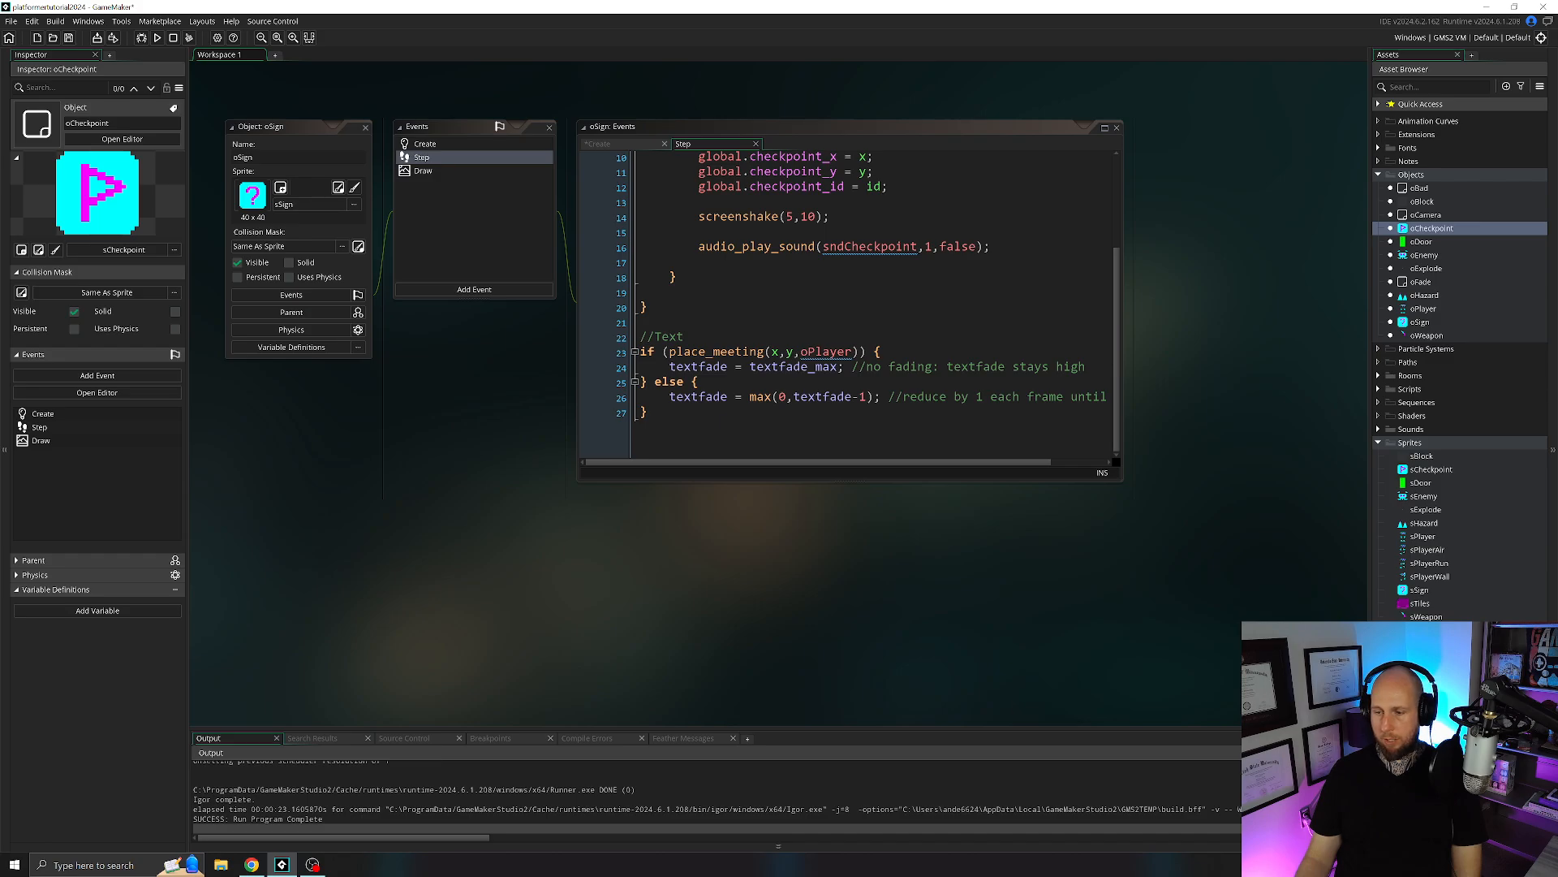
pyautogui.scroll(2, 812, 443)
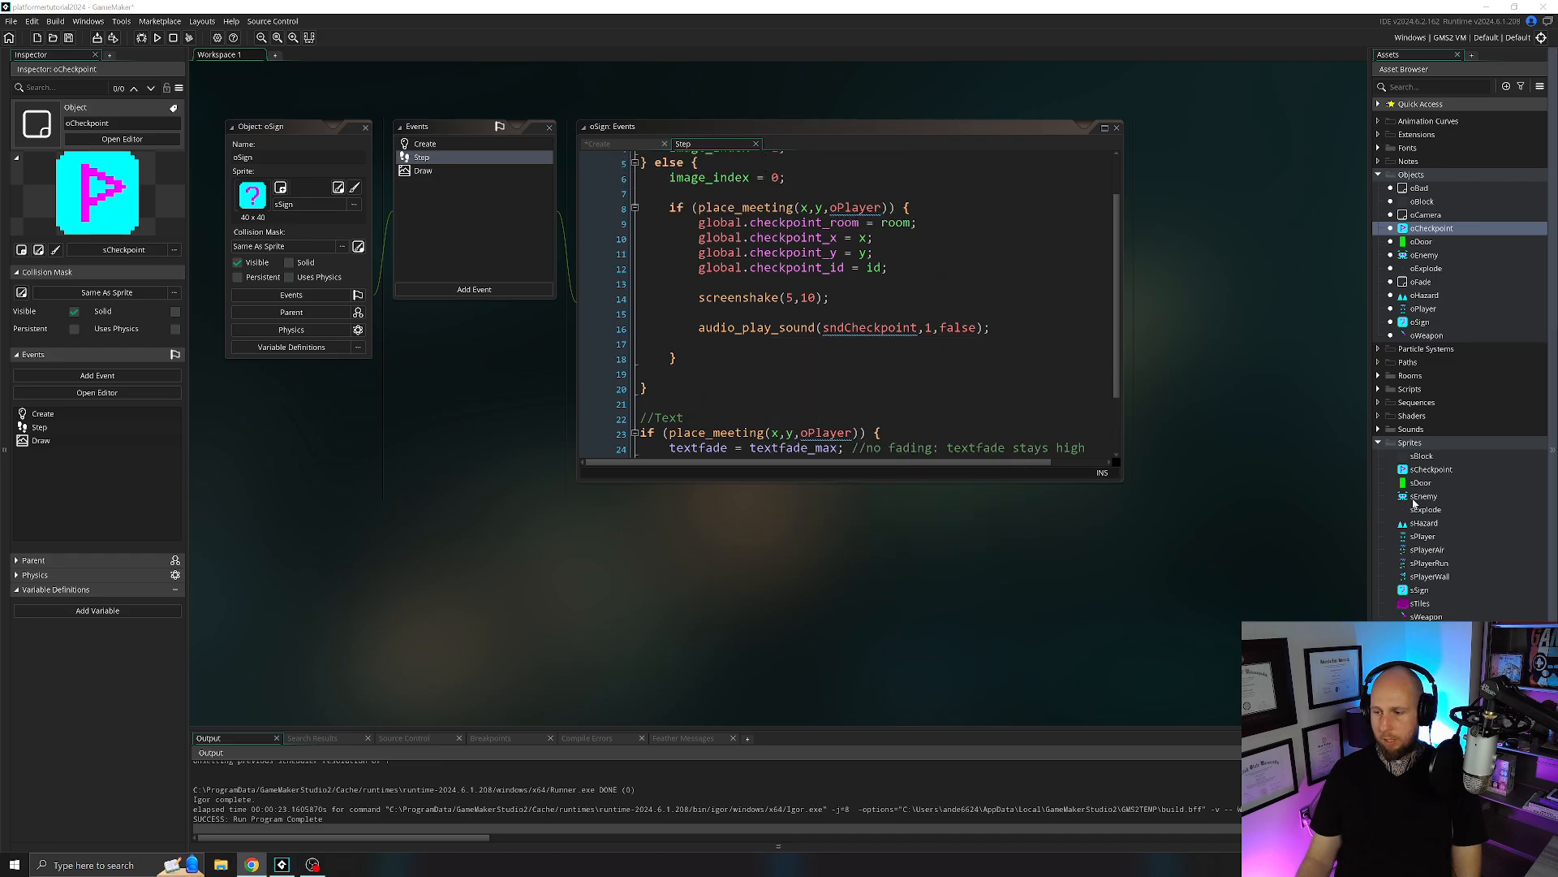
pyautogui.scroll(2, 845, 309)
pyautogui.scroll(-2, 844, 308)
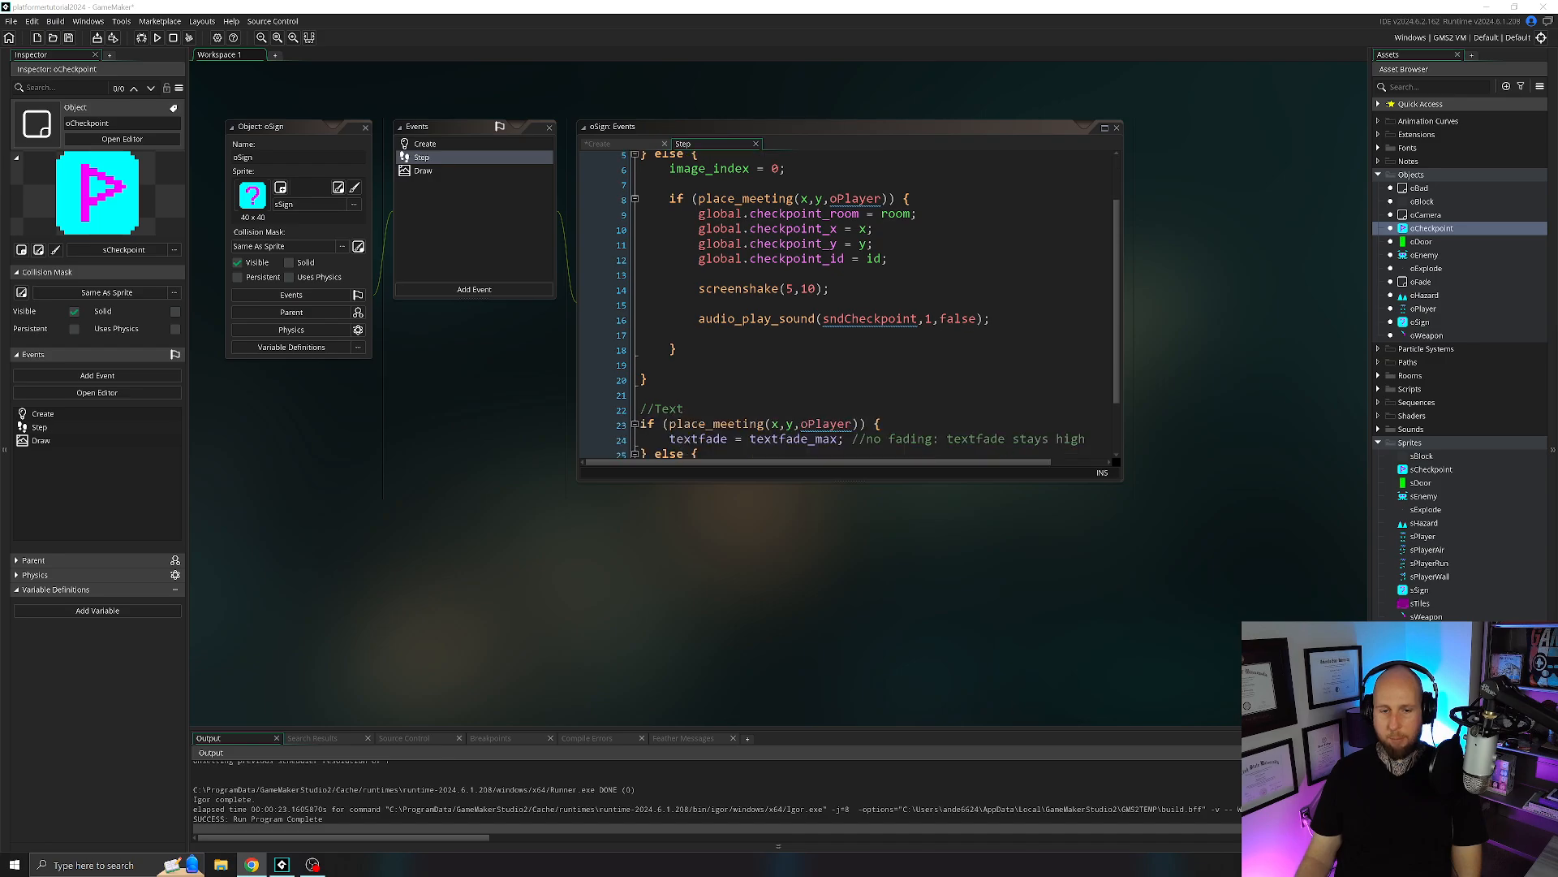
pyautogui.scroll(1, 844, 309)
pyautogui.moveTo(659, 396); pyautogui.dragTo(600, 102)
pyautogui.write('//Text if (place_meeting(x,y,oPlayer)) {     textfade = textfade_max; //no fading: textfade stays high } else {     textfade = max(0,textfade-1); //reduce by 1 each frame until 0 }')
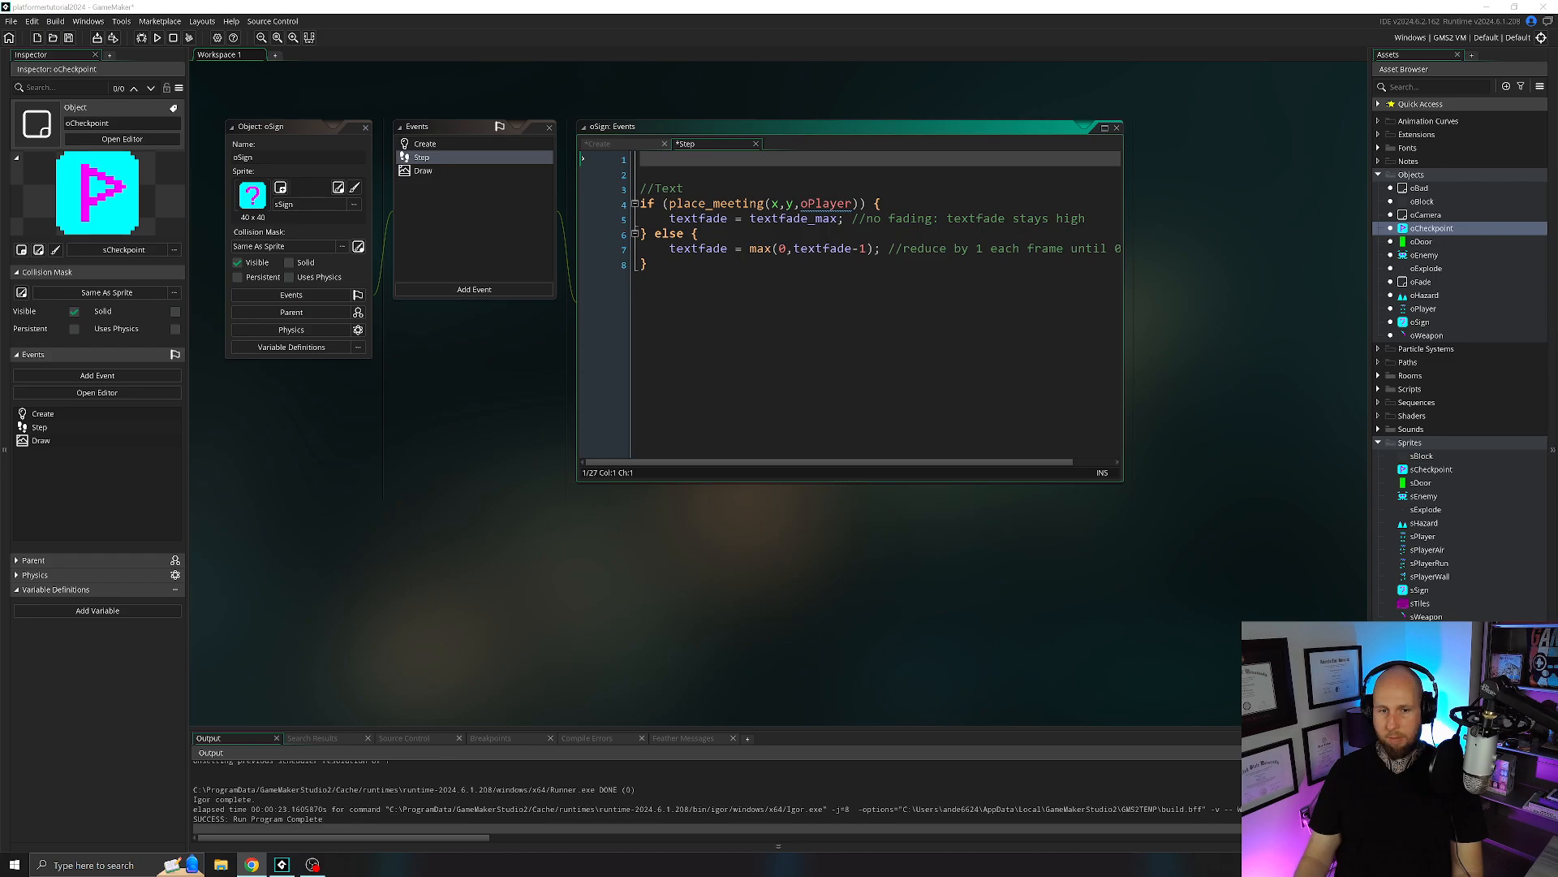
# Add an empty if (place_meeting(x,y,oPlayer)) { } else { } block above the //Text section of oSign's Step event.
pyautogui.press('Return')
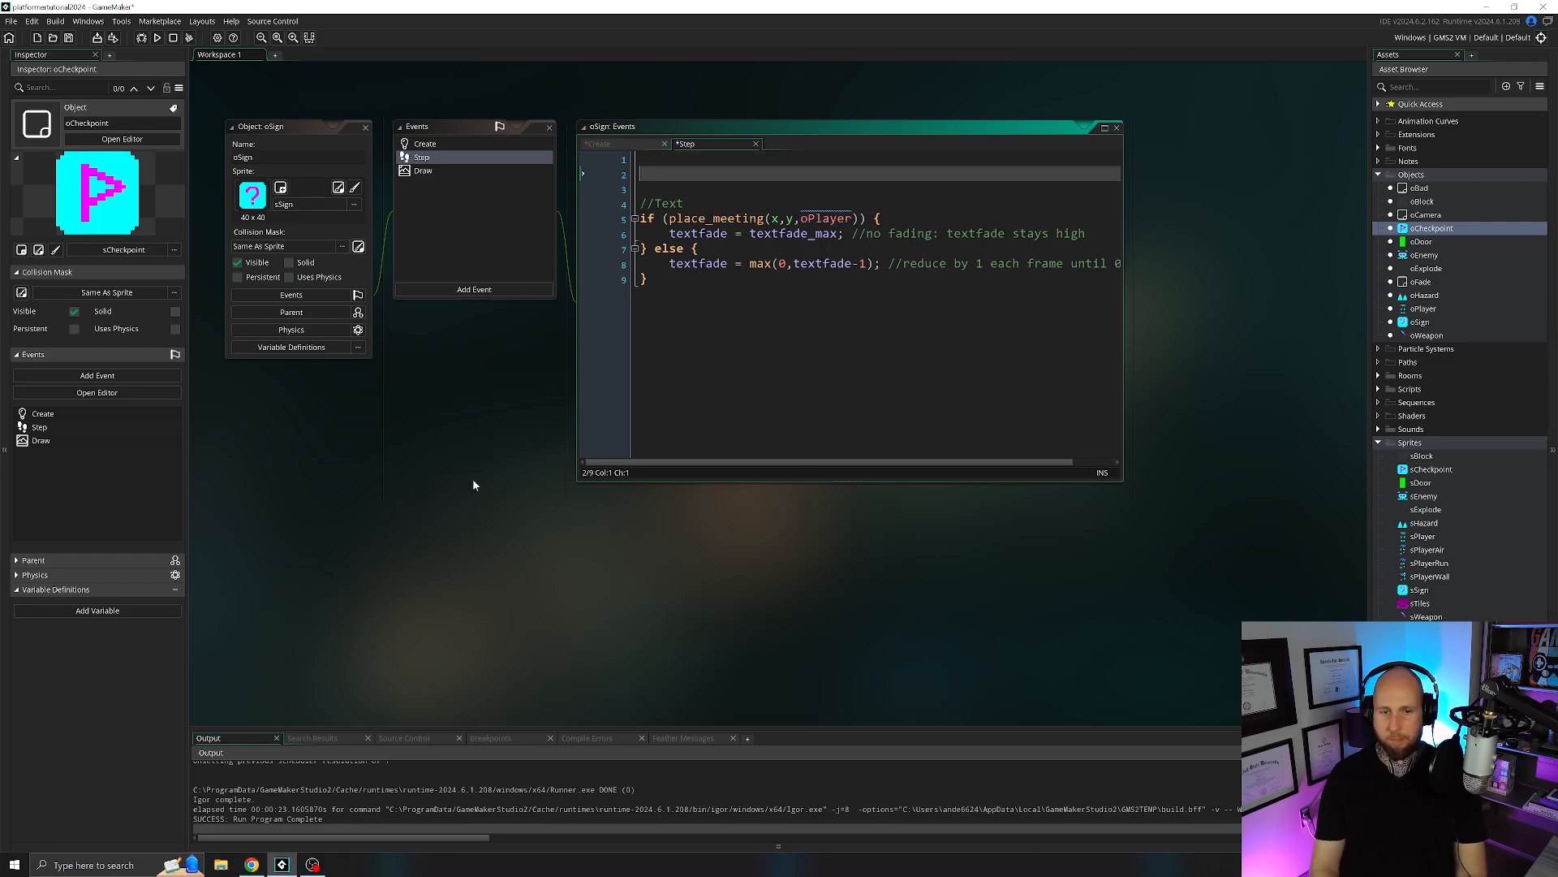
pyautogui.write('ce_me')
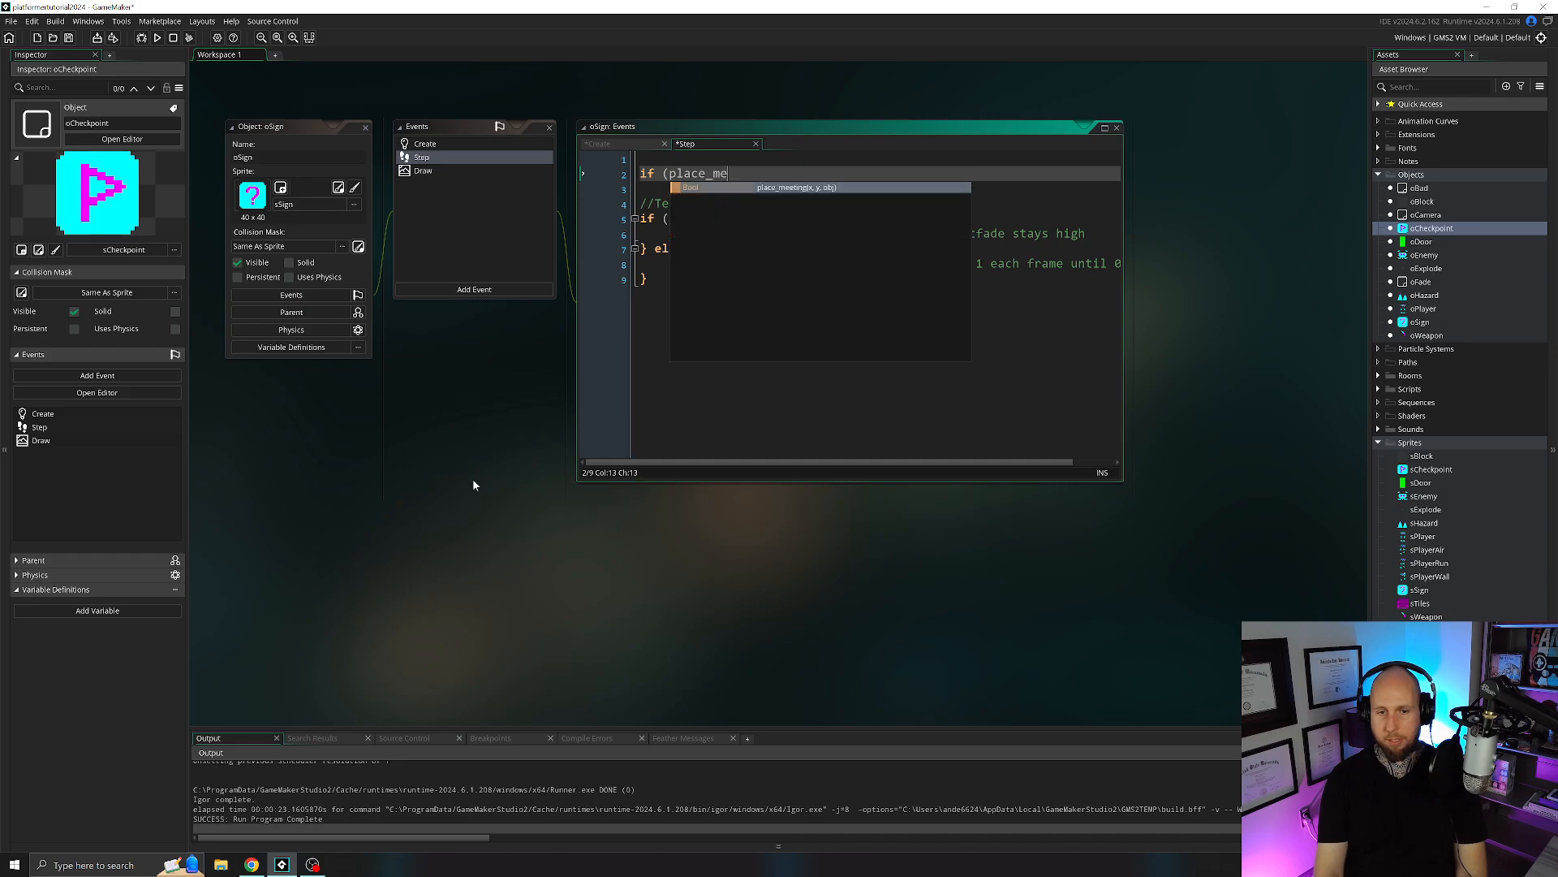
pyautogui.write('eting(x')
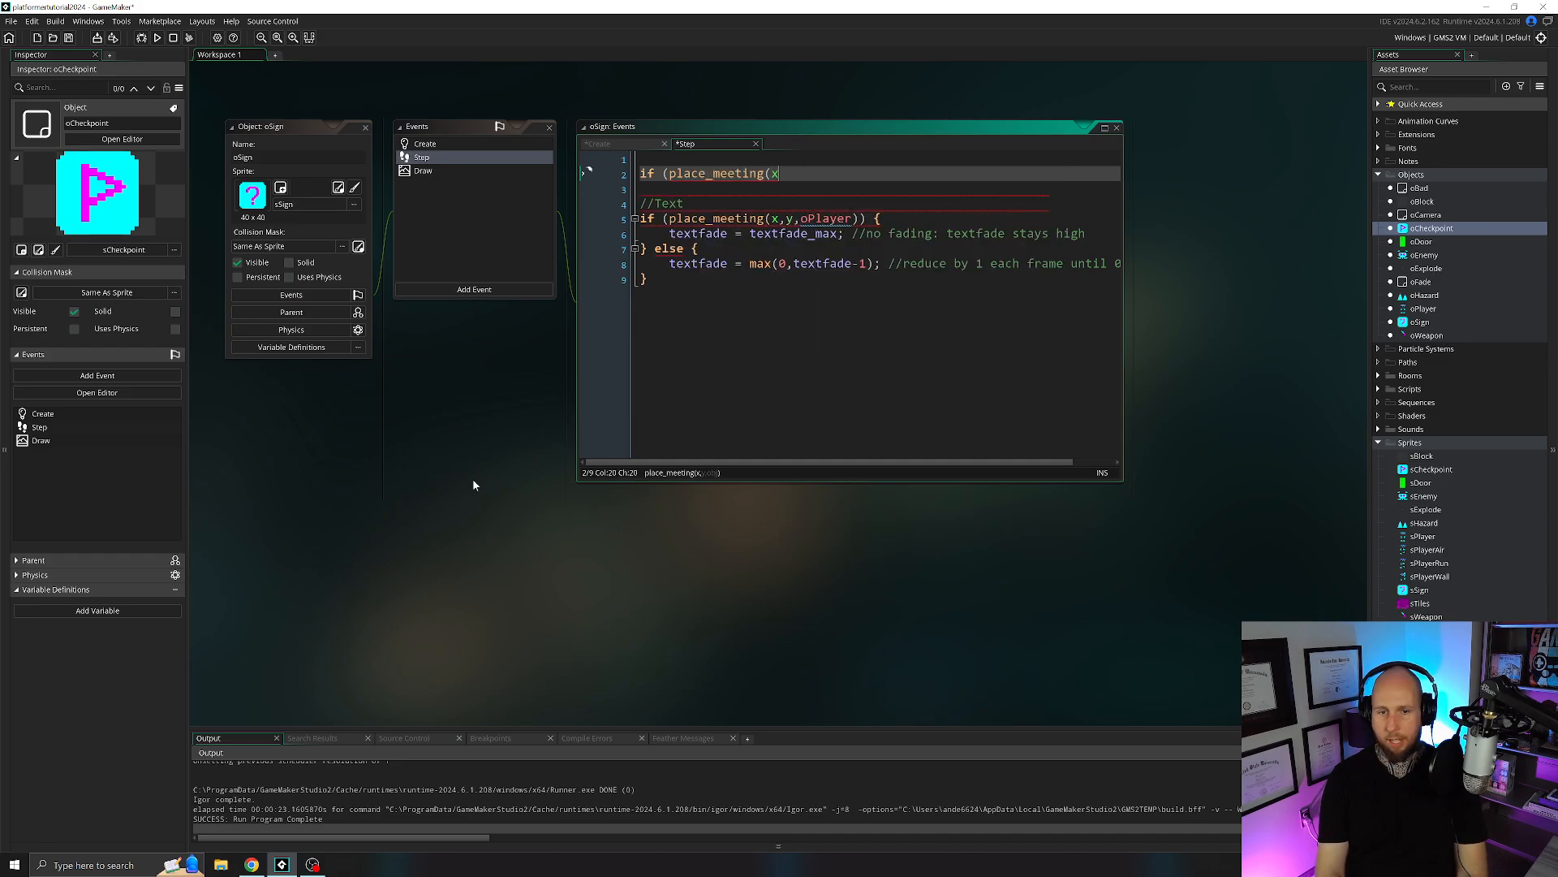
pyautogui.write(',y,oPlayer')
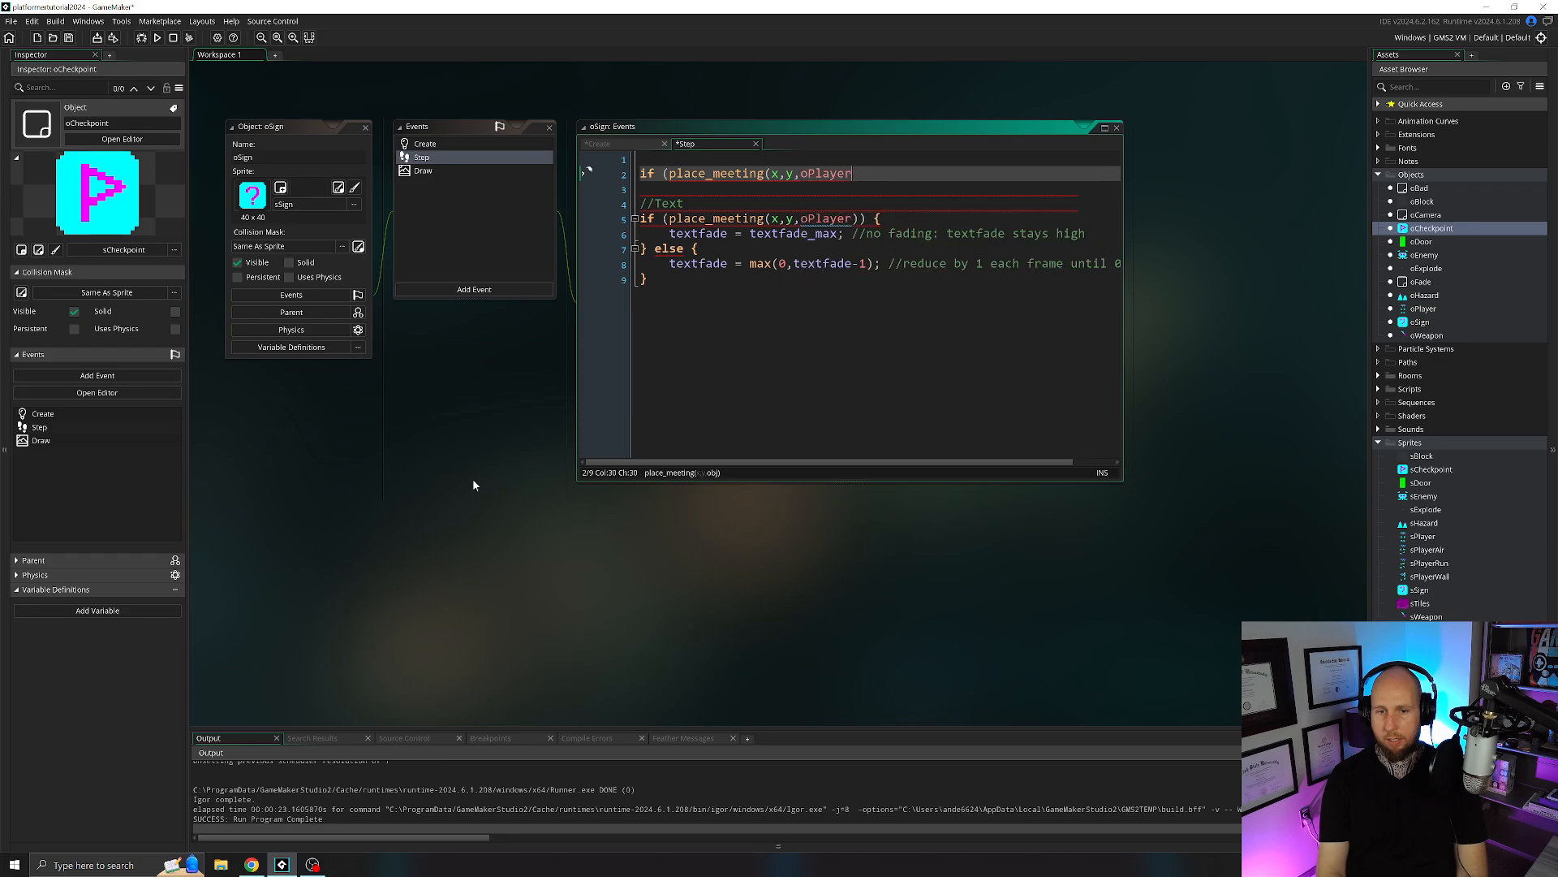
pyautogui.write(')) {')
pyautogui.press('Return')
pyautogui.press('Return')
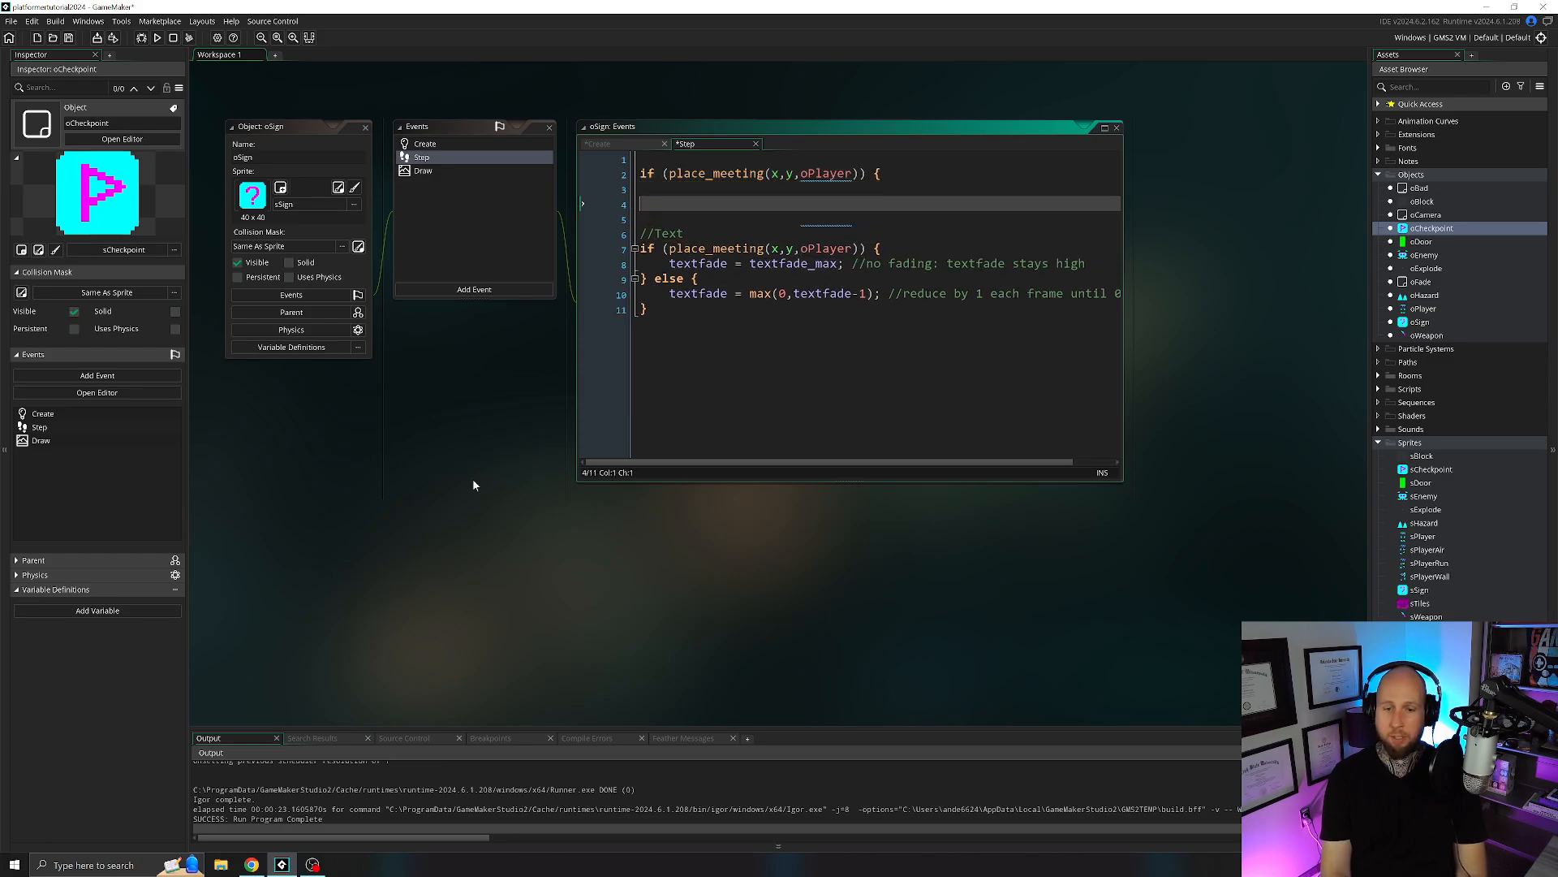
pyautogui.write('}')
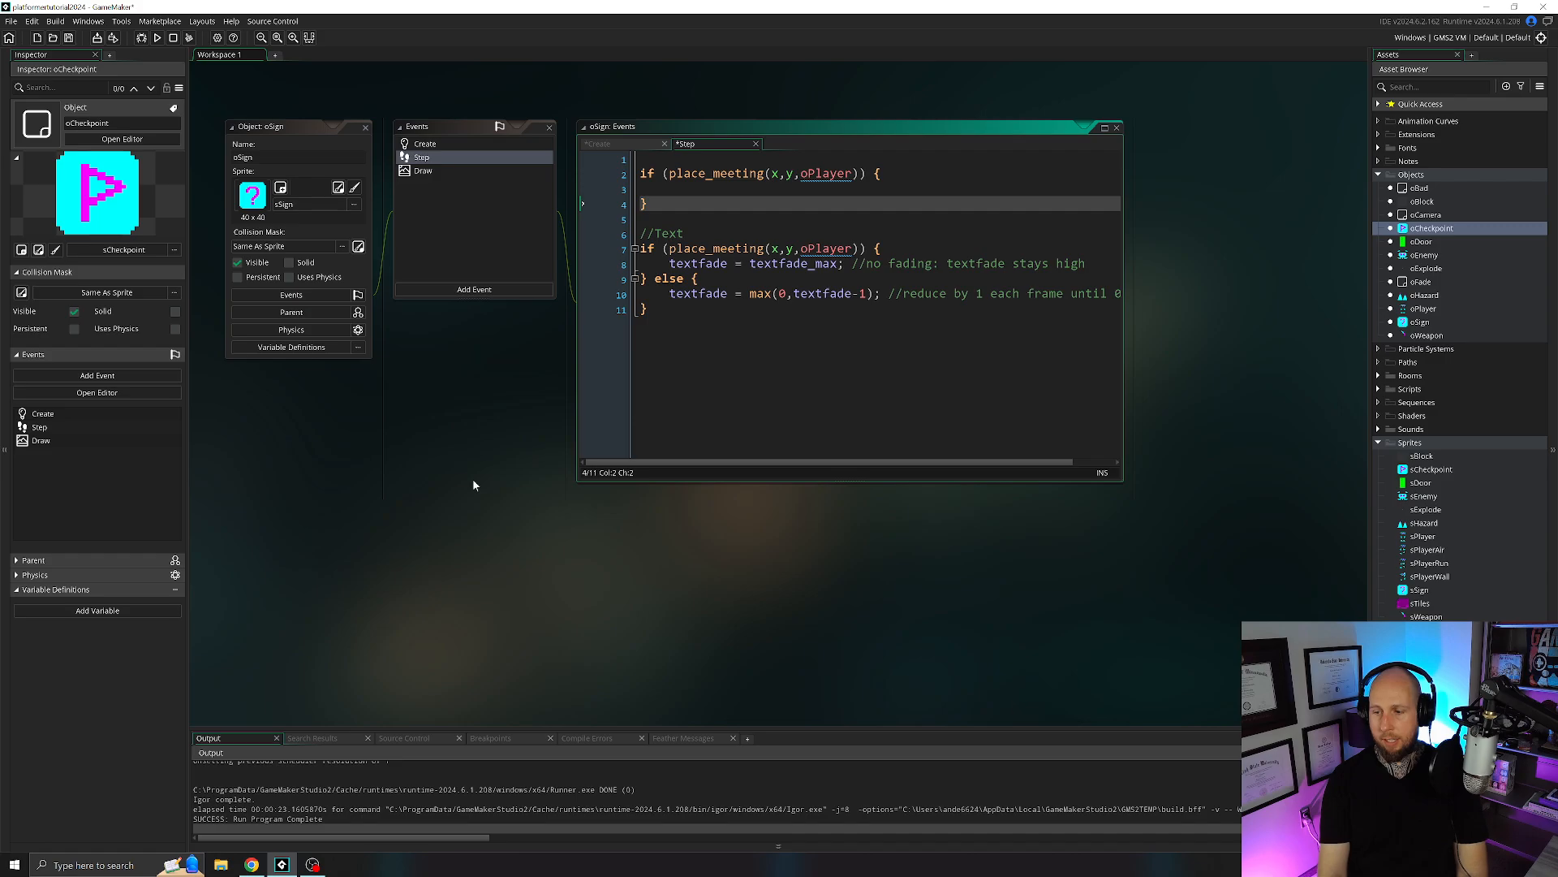
pyautogui.write(' else {')
pyautogui.press('Return')
pyautogui.press('Return')
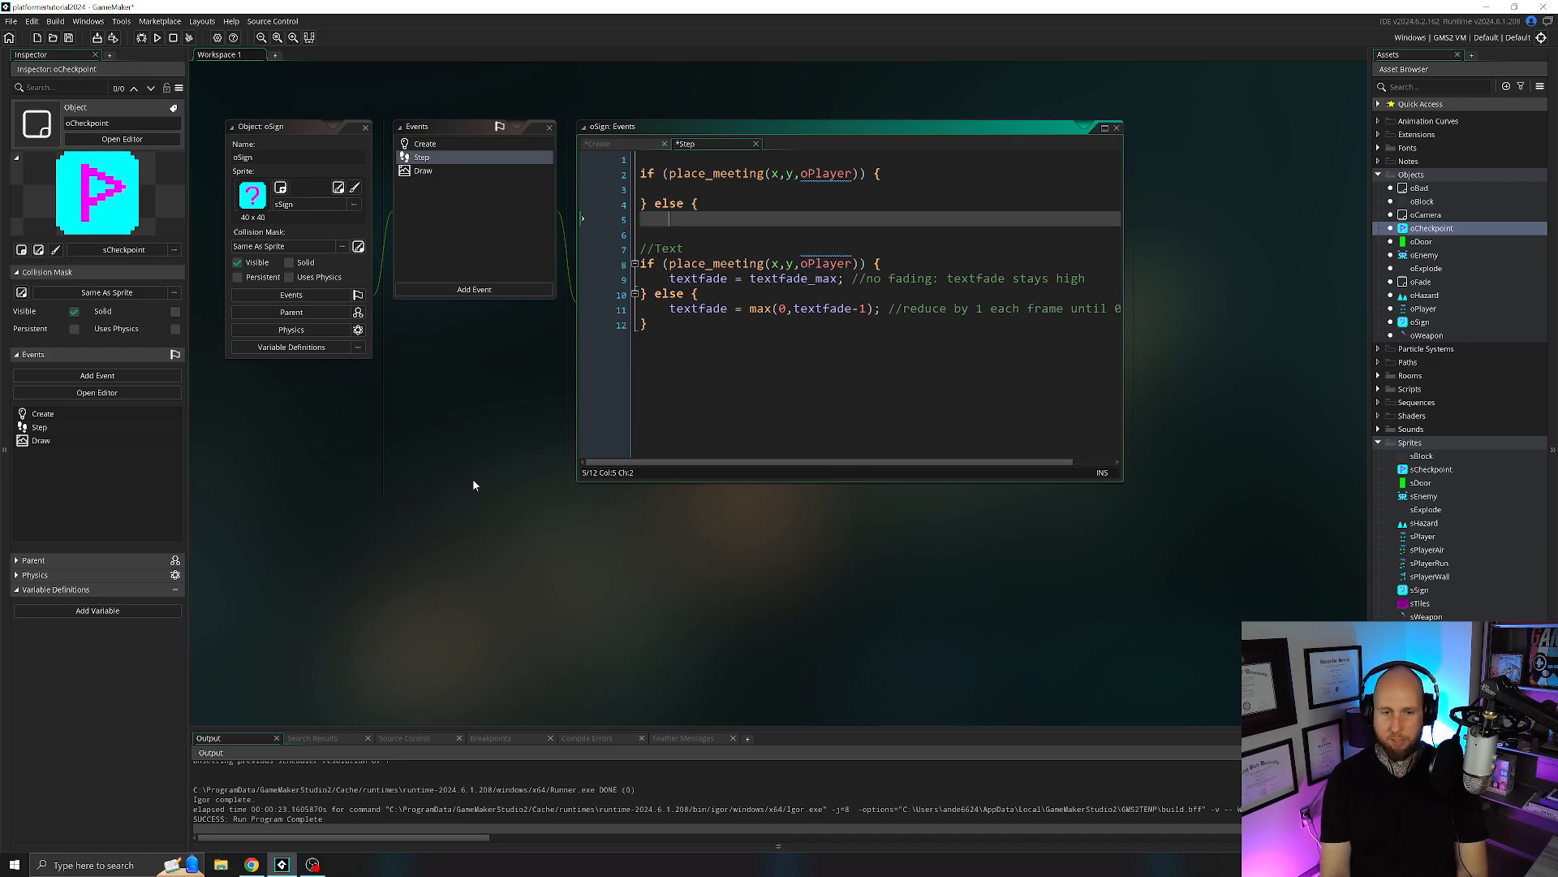
pyautogui.write('}')
# Nest an empty if (textfade == 0) { } block inside the first place_meeting branch of oSign's Step event.
pyautogui.click(641, 189)
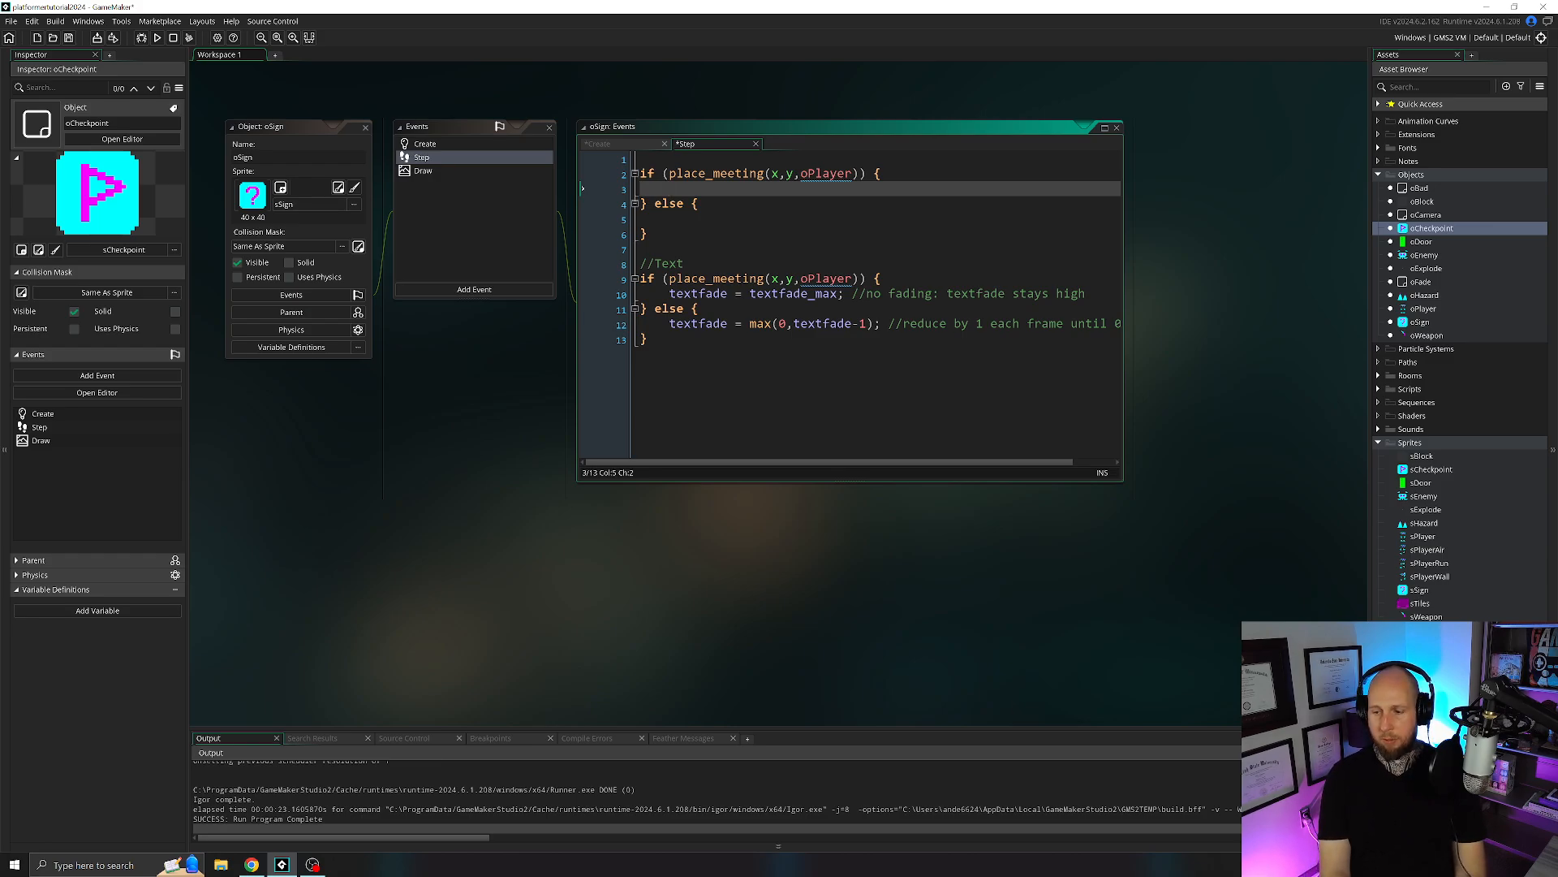
pyautogui.write('if (textfade')
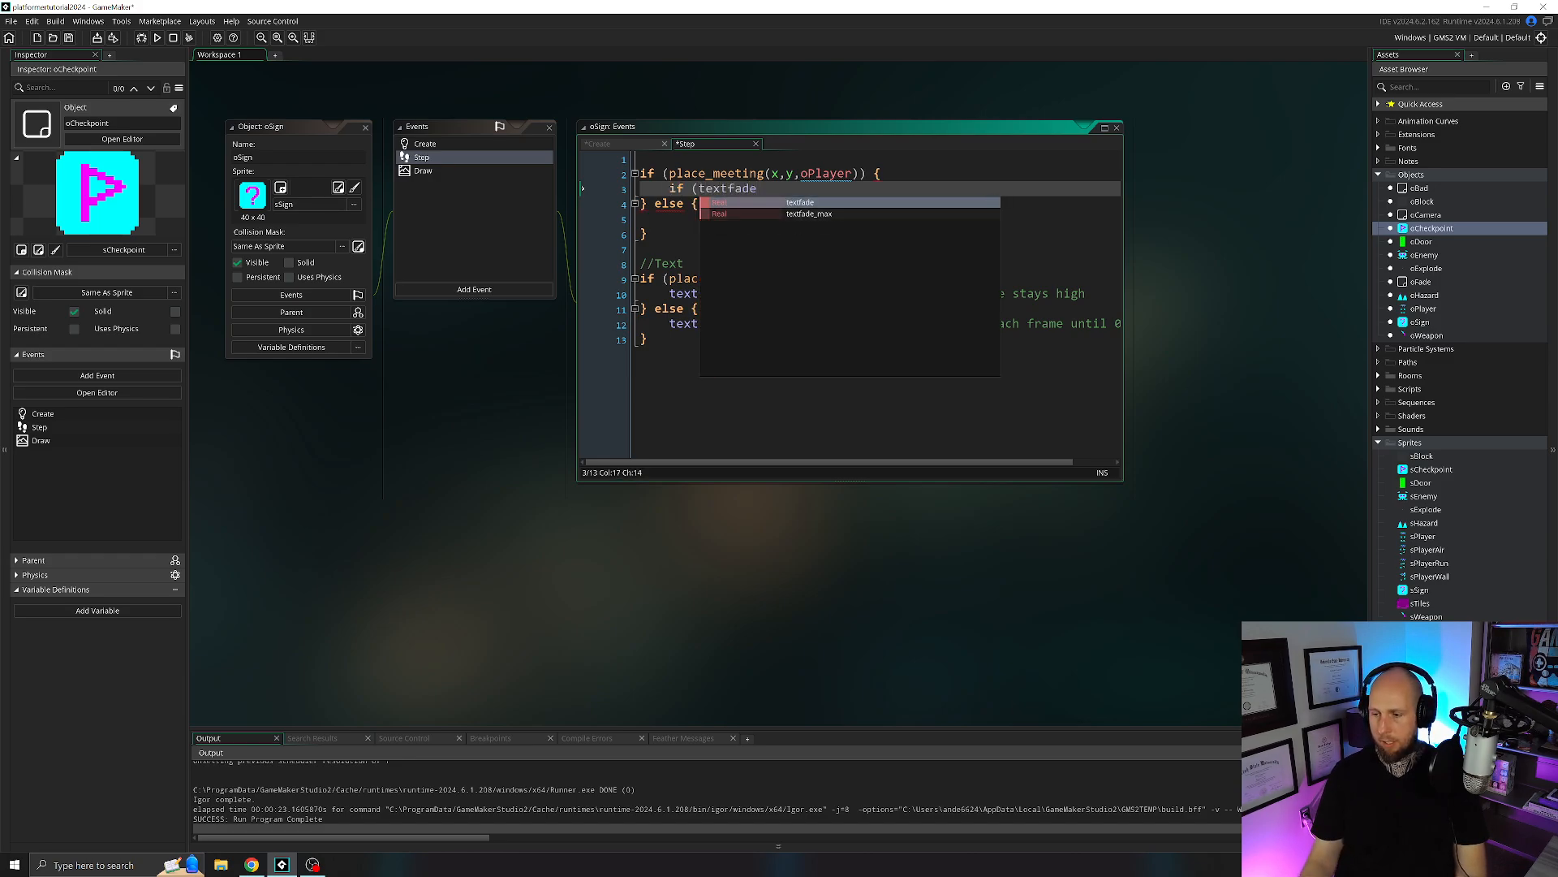
pyautogui.click(647, 338)
pyautogui.click(844, 293)
pyautogui.click(757, 188)
pyautogui.write('de ')
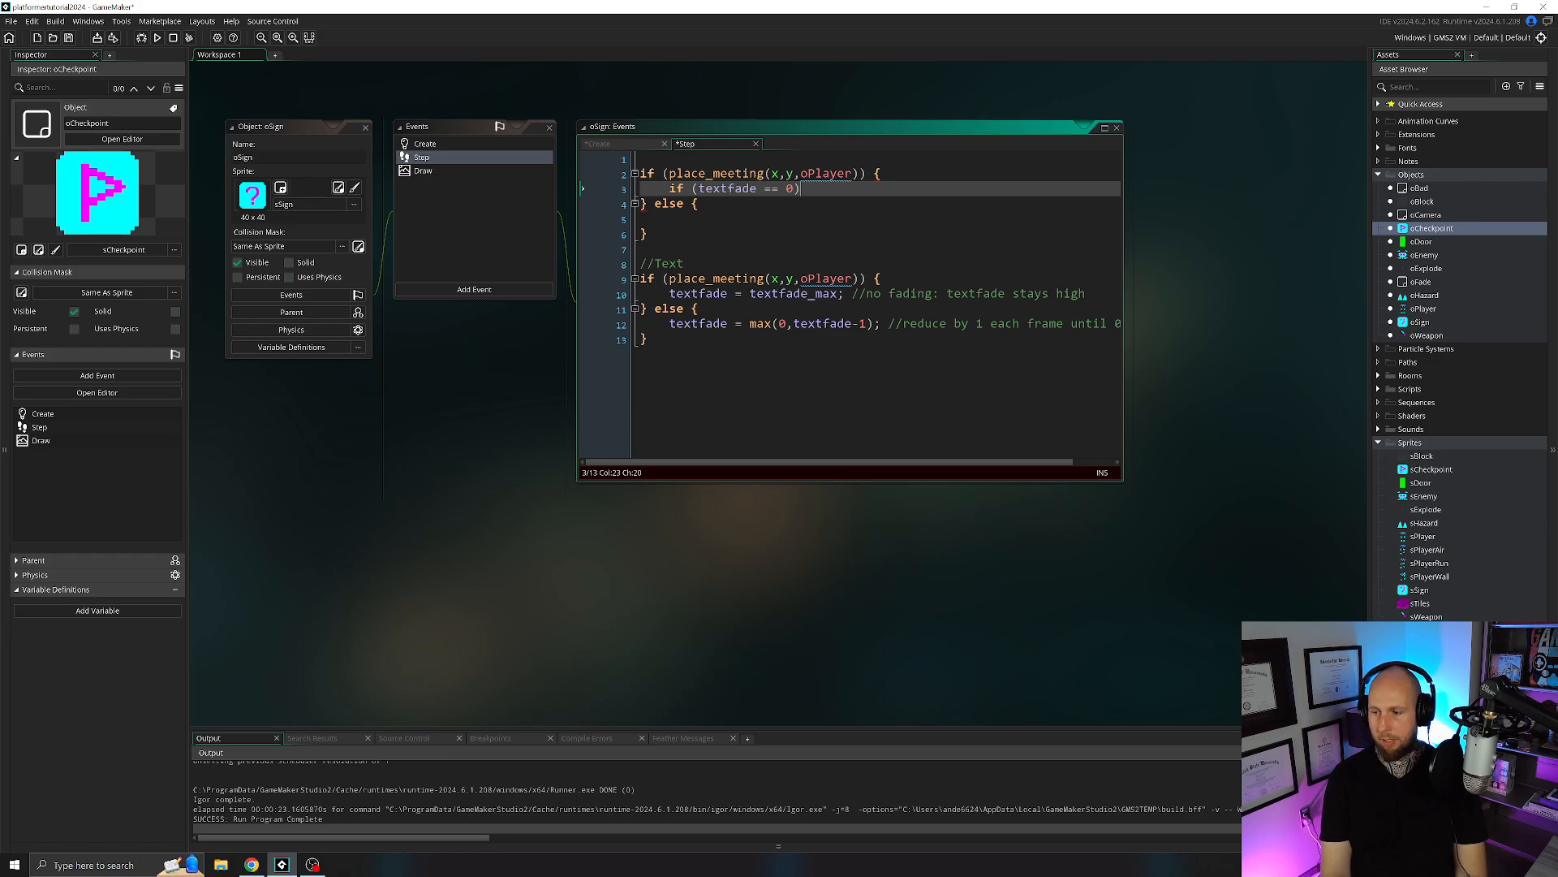
pyautogui.write('== 0) {')
pyautogui.press('Return')
pyautogui.press('Return')
pyautogui.write('}')
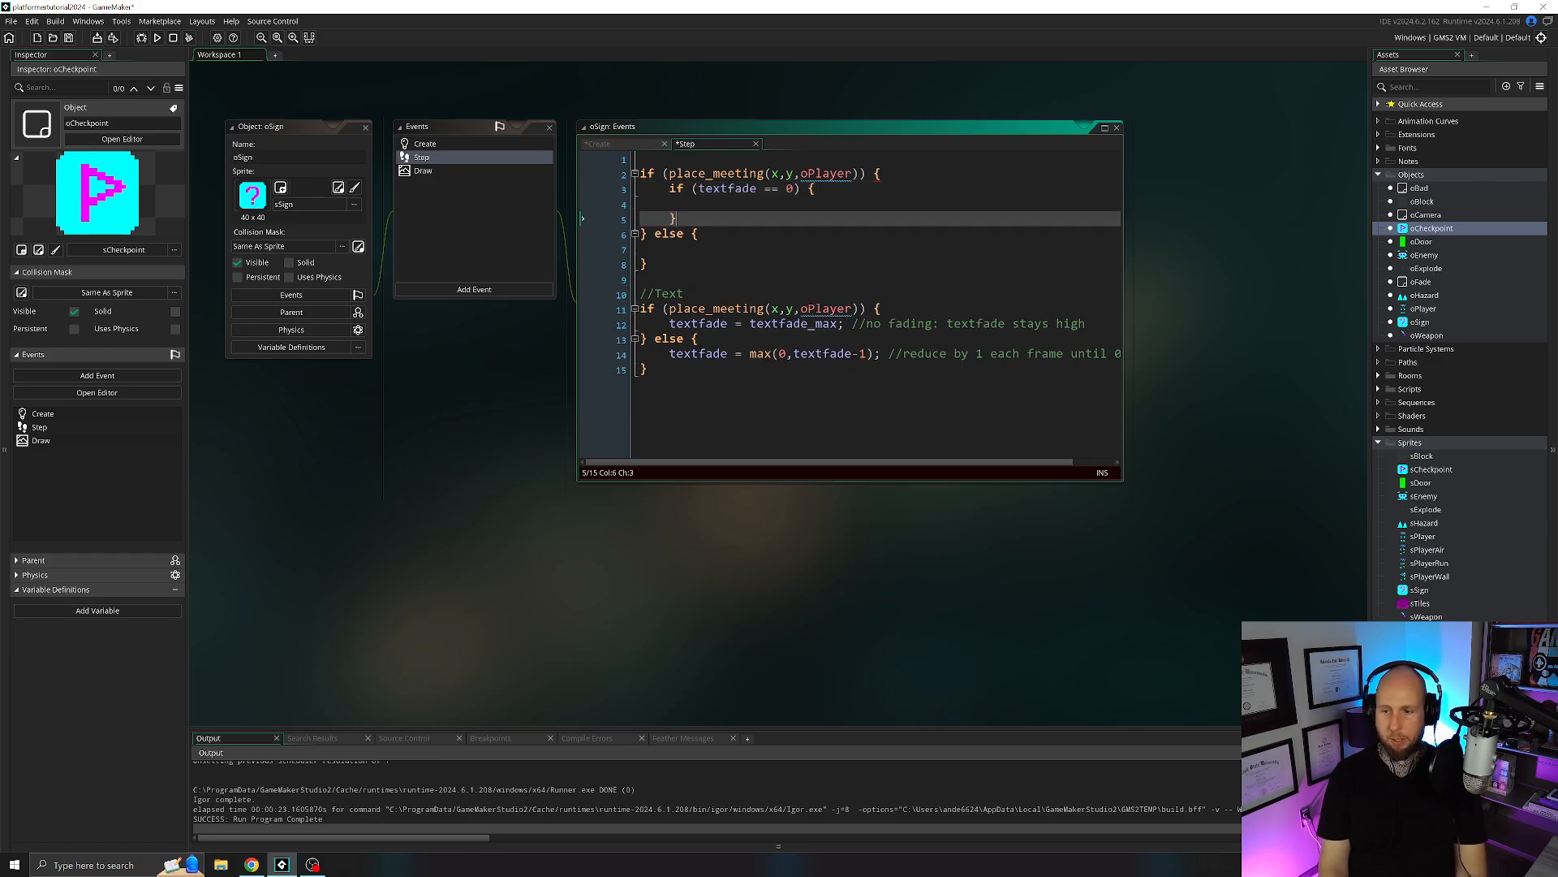
# Inside the textfade == 0 block, add audio_play_sound(sndCheckpoint,1,false); with the comment //sound effect.
pyautogui.press('Up')
pyautogui.write('audio_')
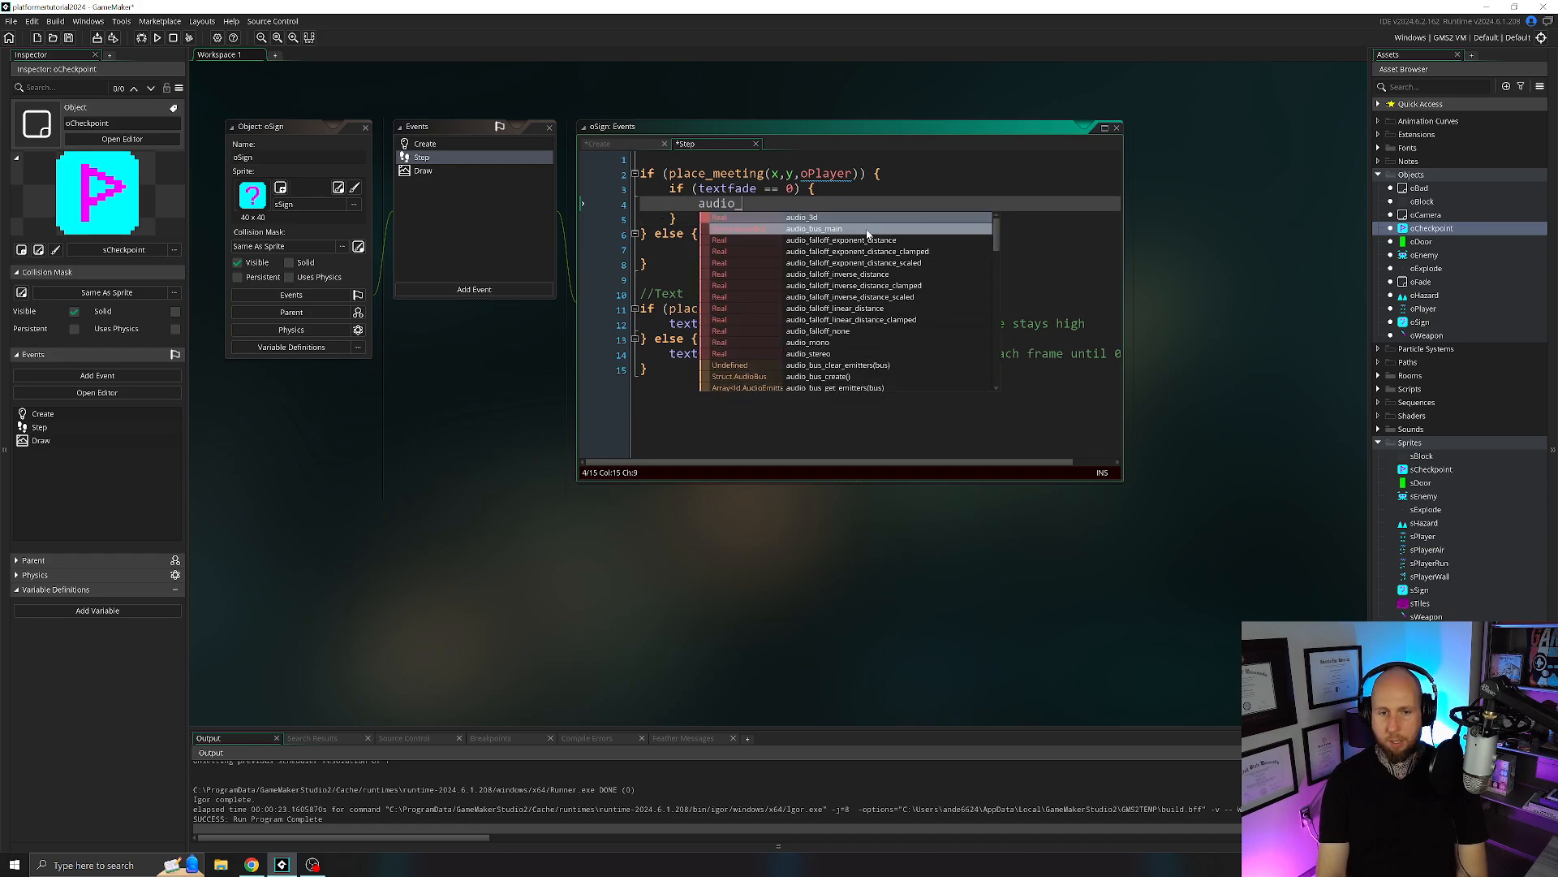
pyautogui.write('play_sound(')
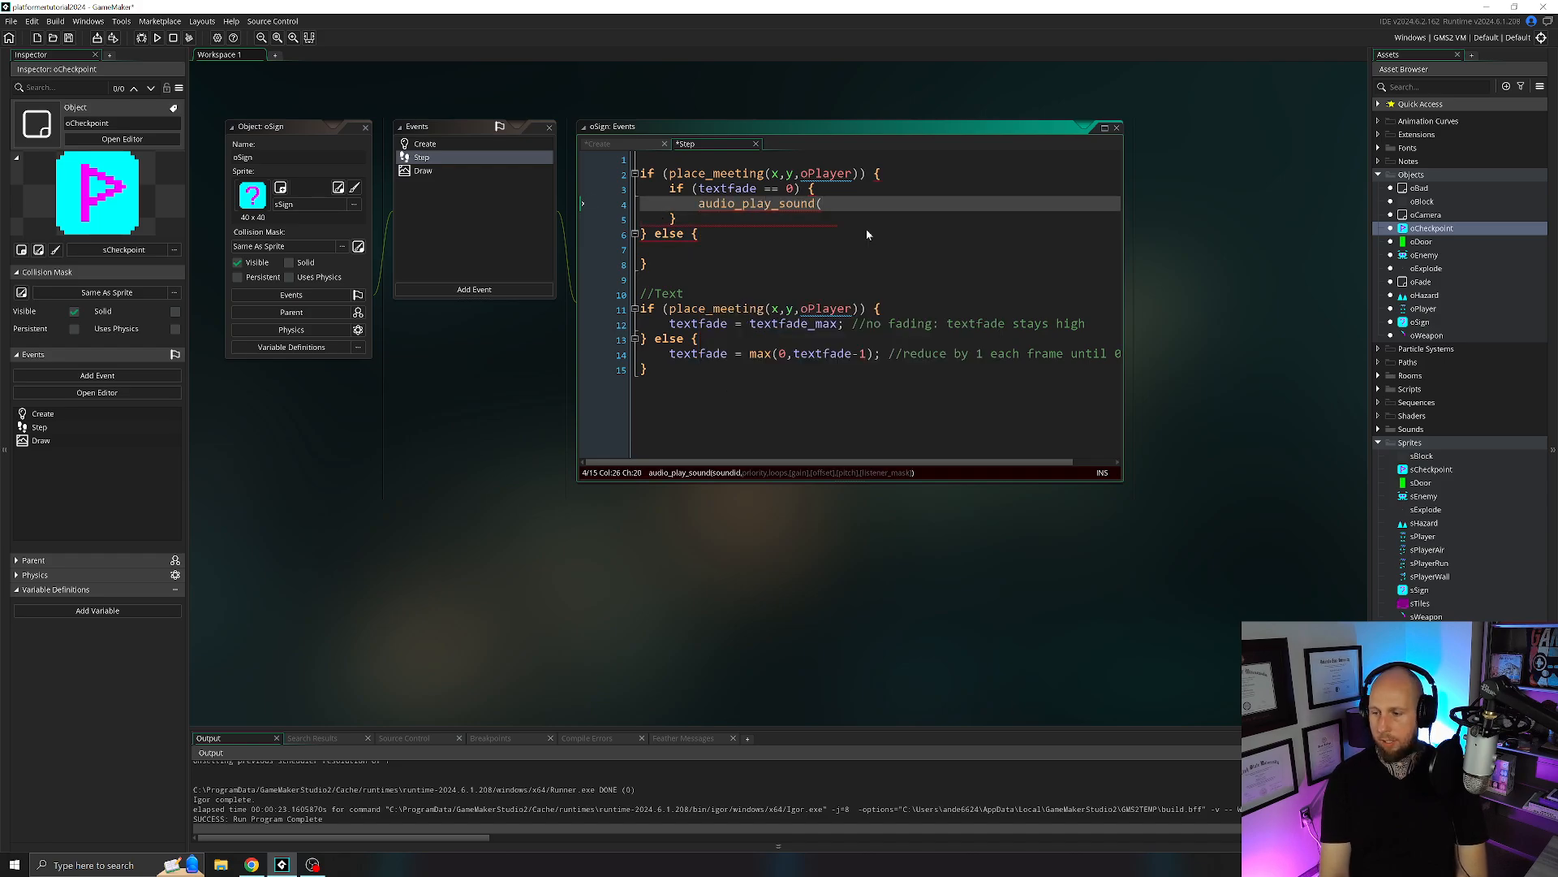
pyautogui.write('sndCheckpoint')
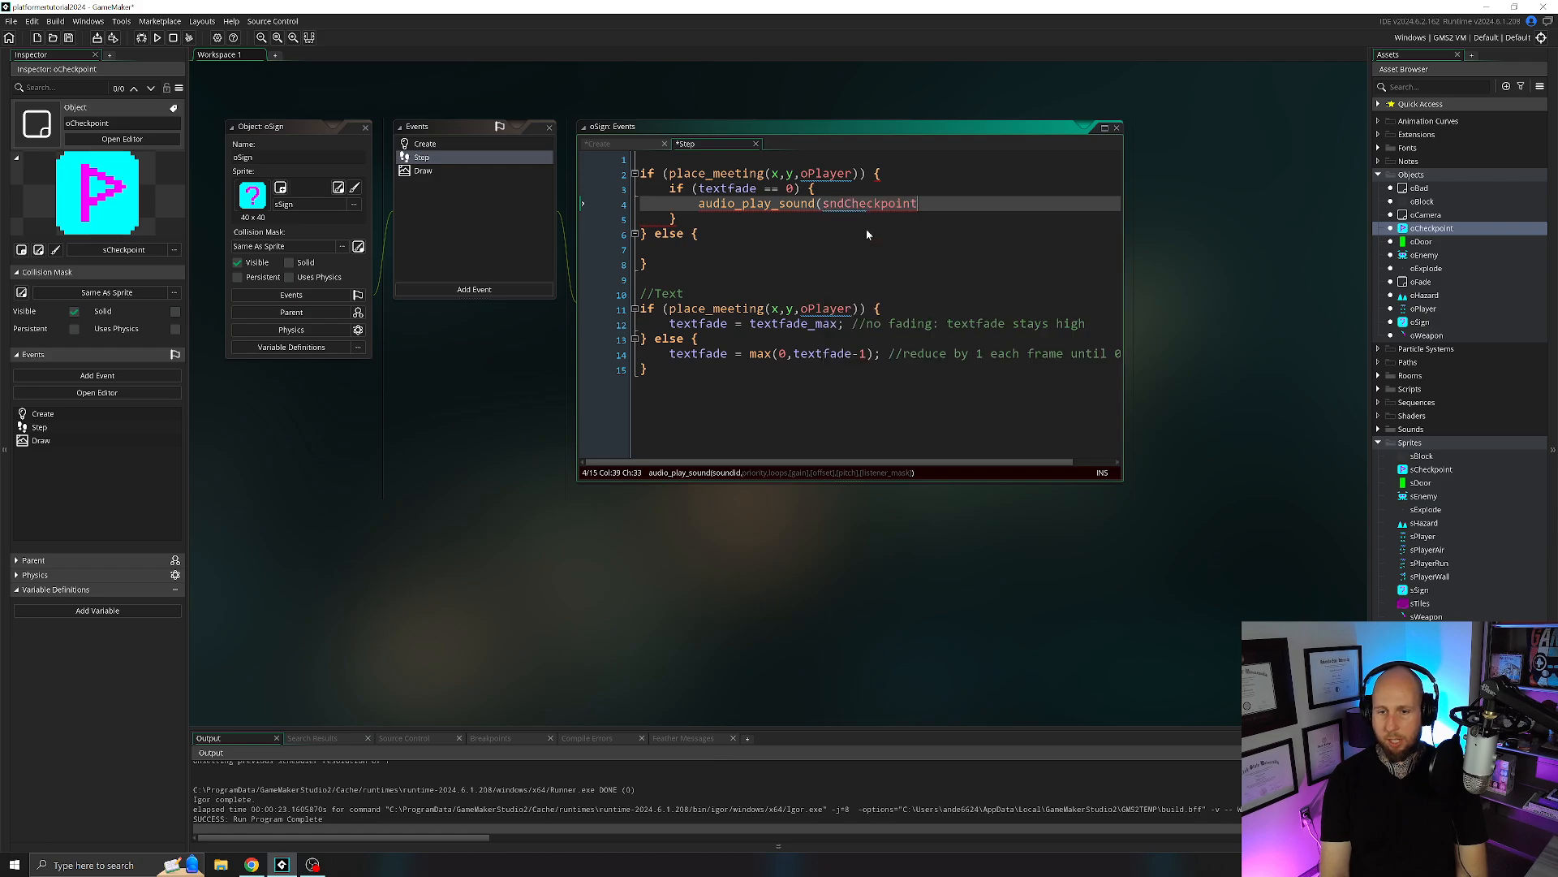
pyautogui.write(',1,f')
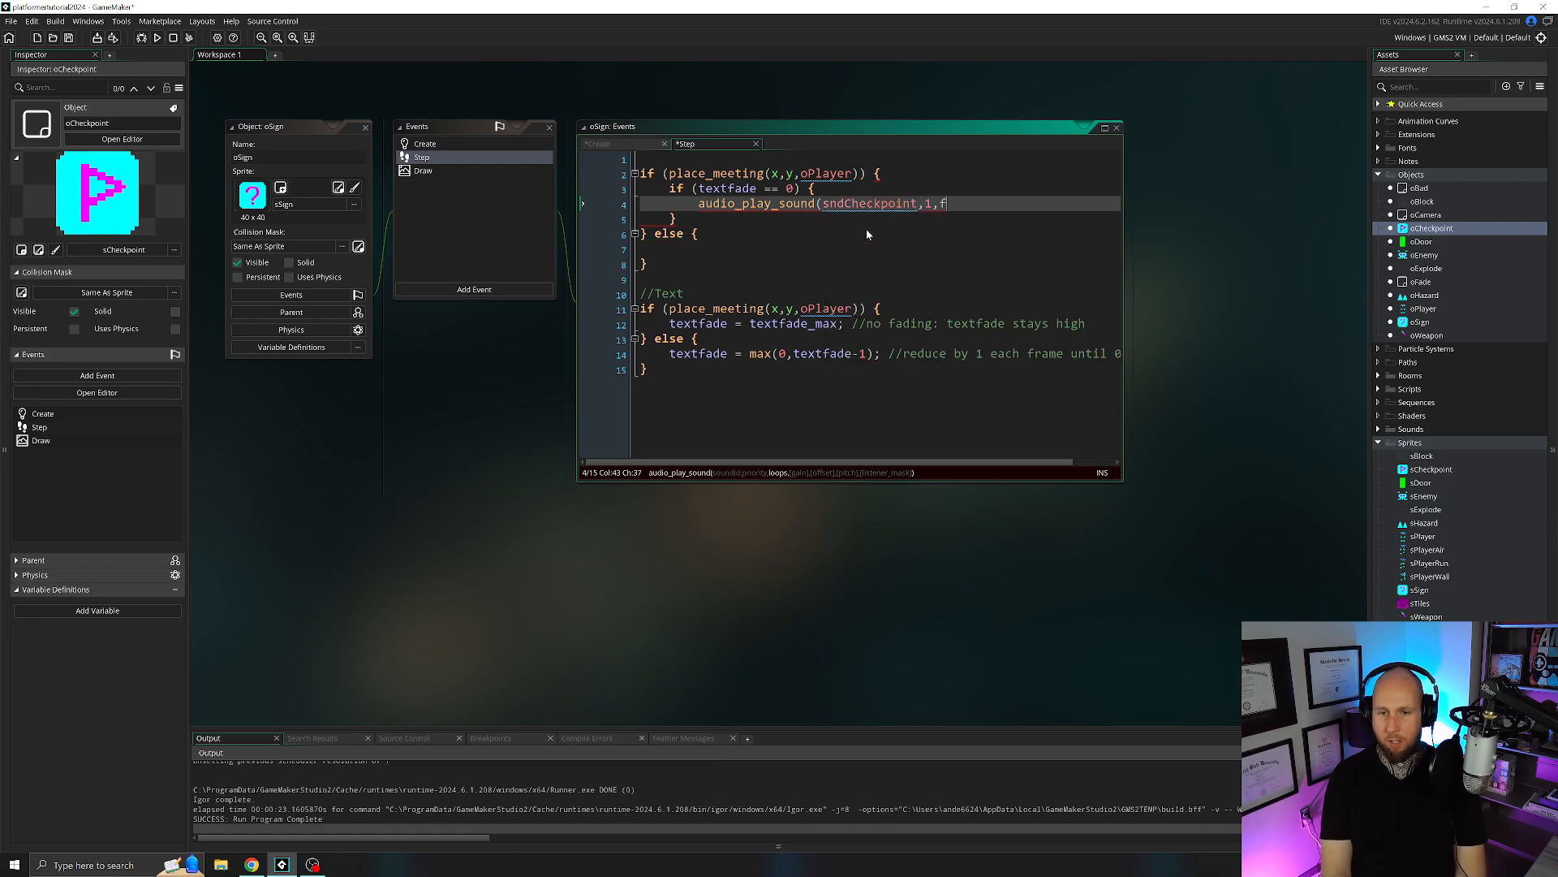
pyautogui.write('alse);')
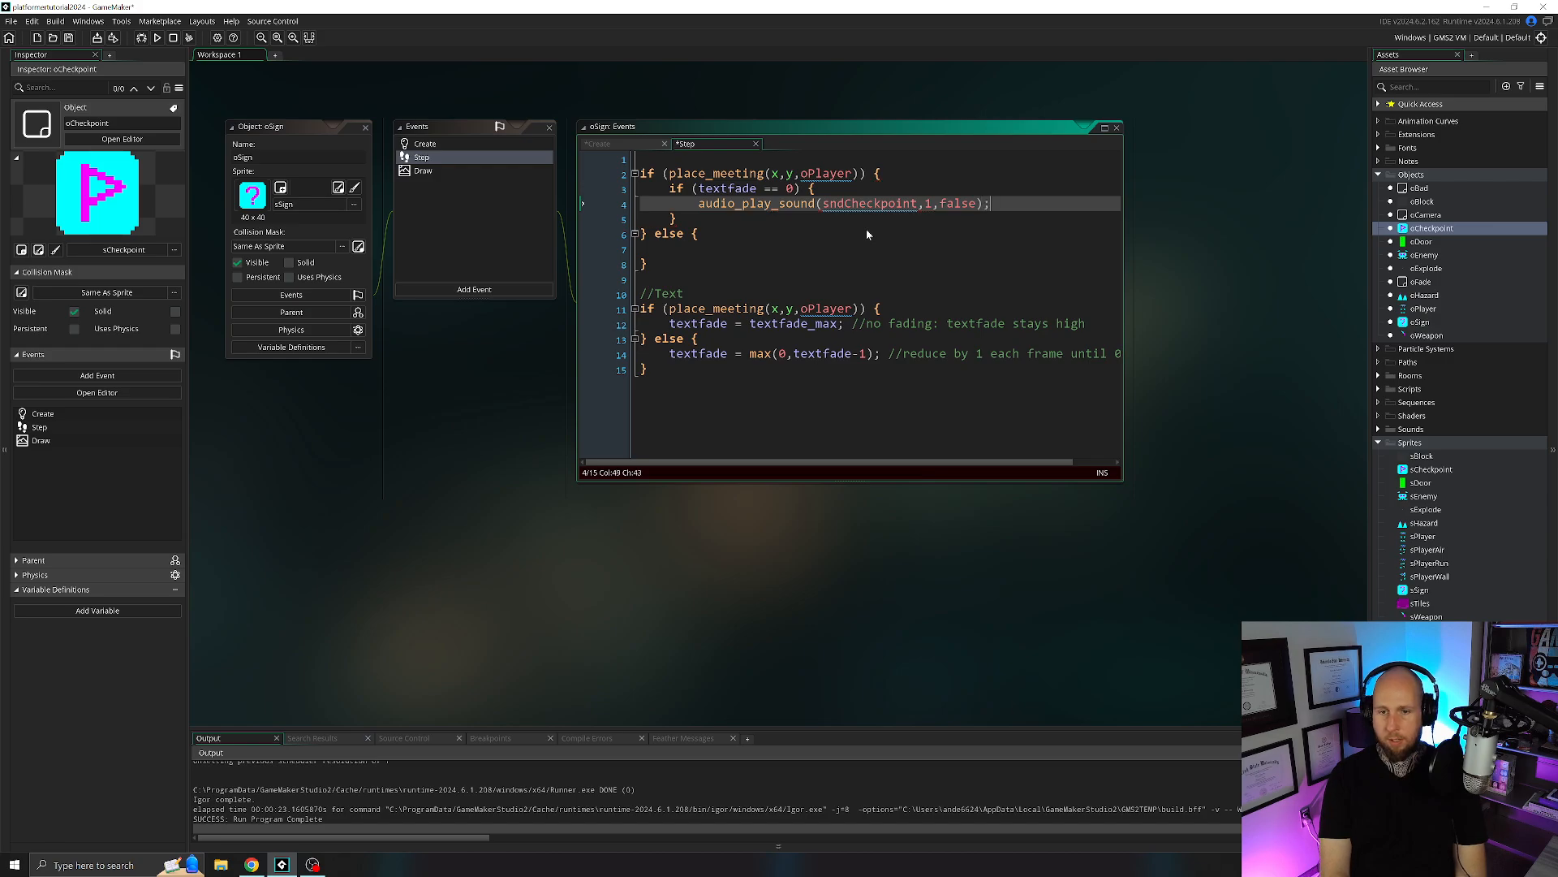
pyautogui.write('//sound effect')
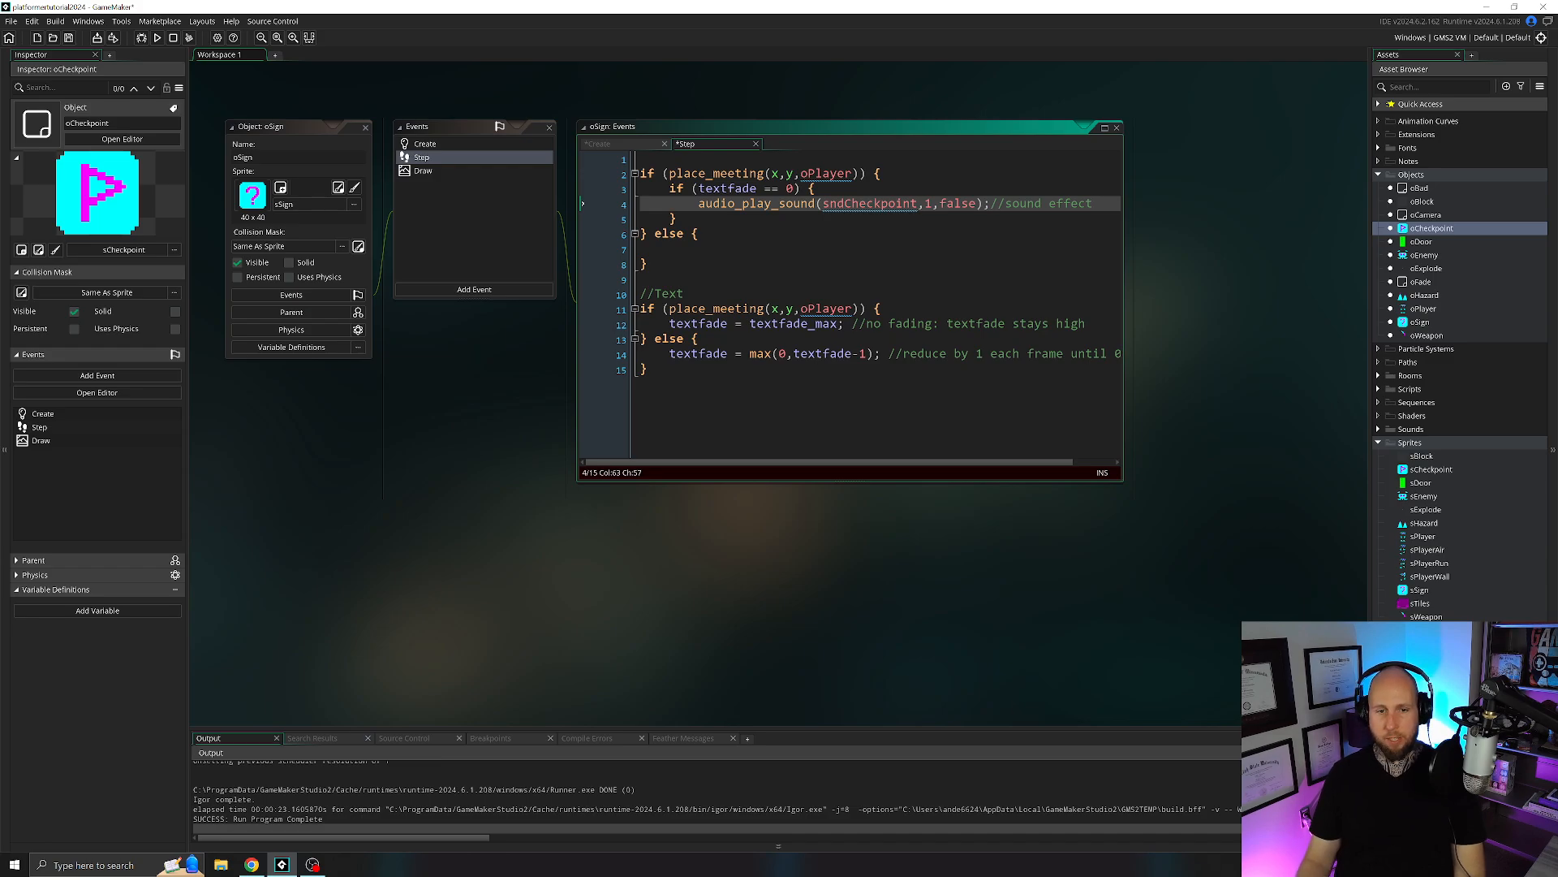
# Below the nested textfade block, still within the first place_meeting branch, add textfade = textfade_max;.
pyautogui.press('Down')
pyautogui.press('Return')
pyautogui.write('te')
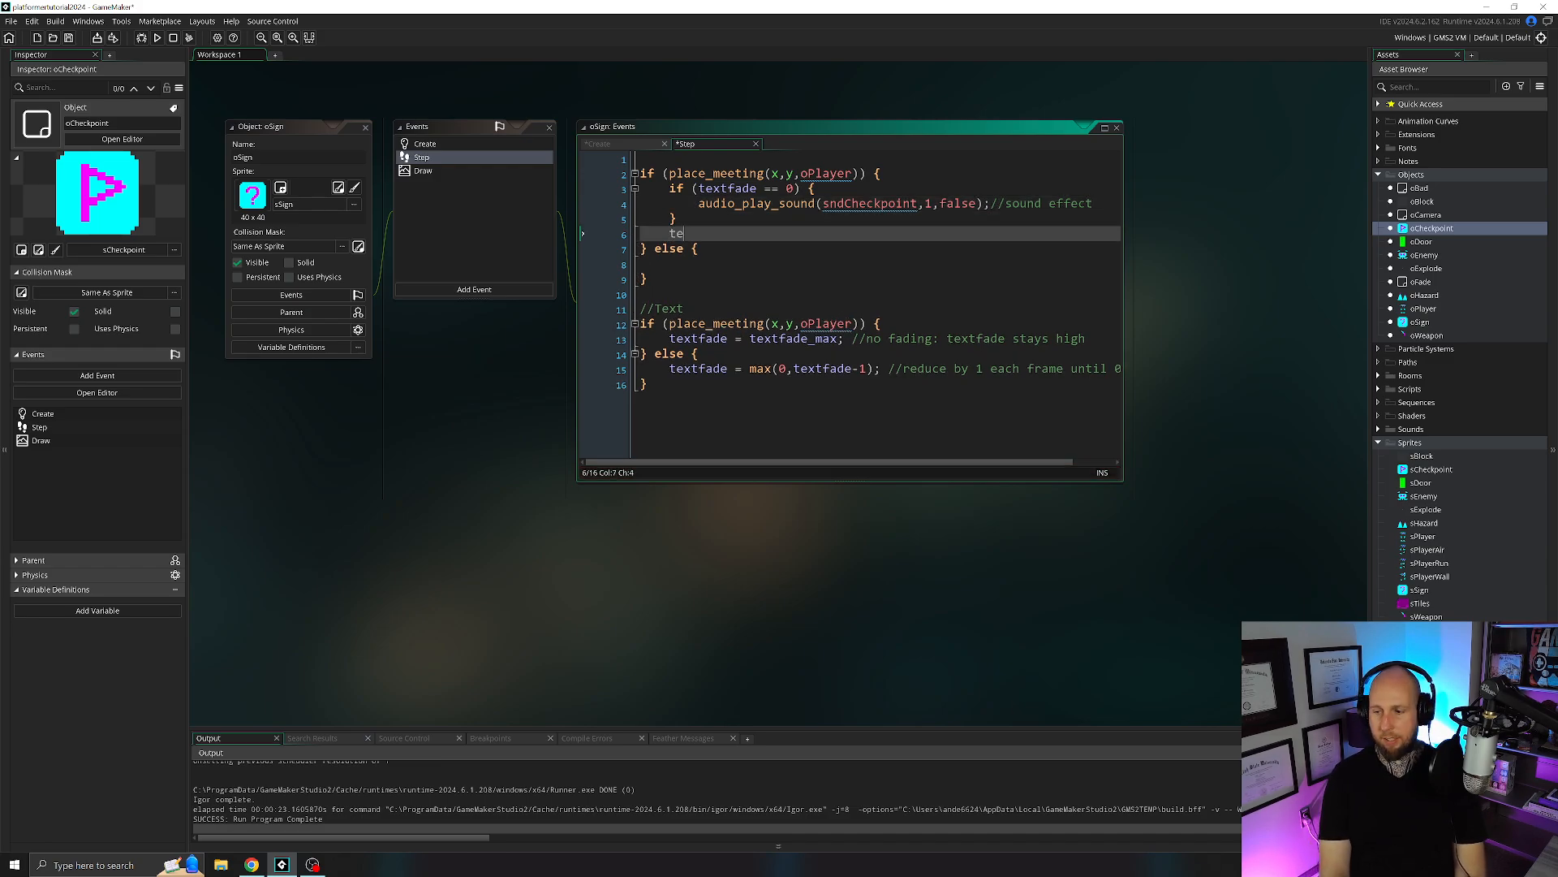
pyautogui.write('xtfade = ')
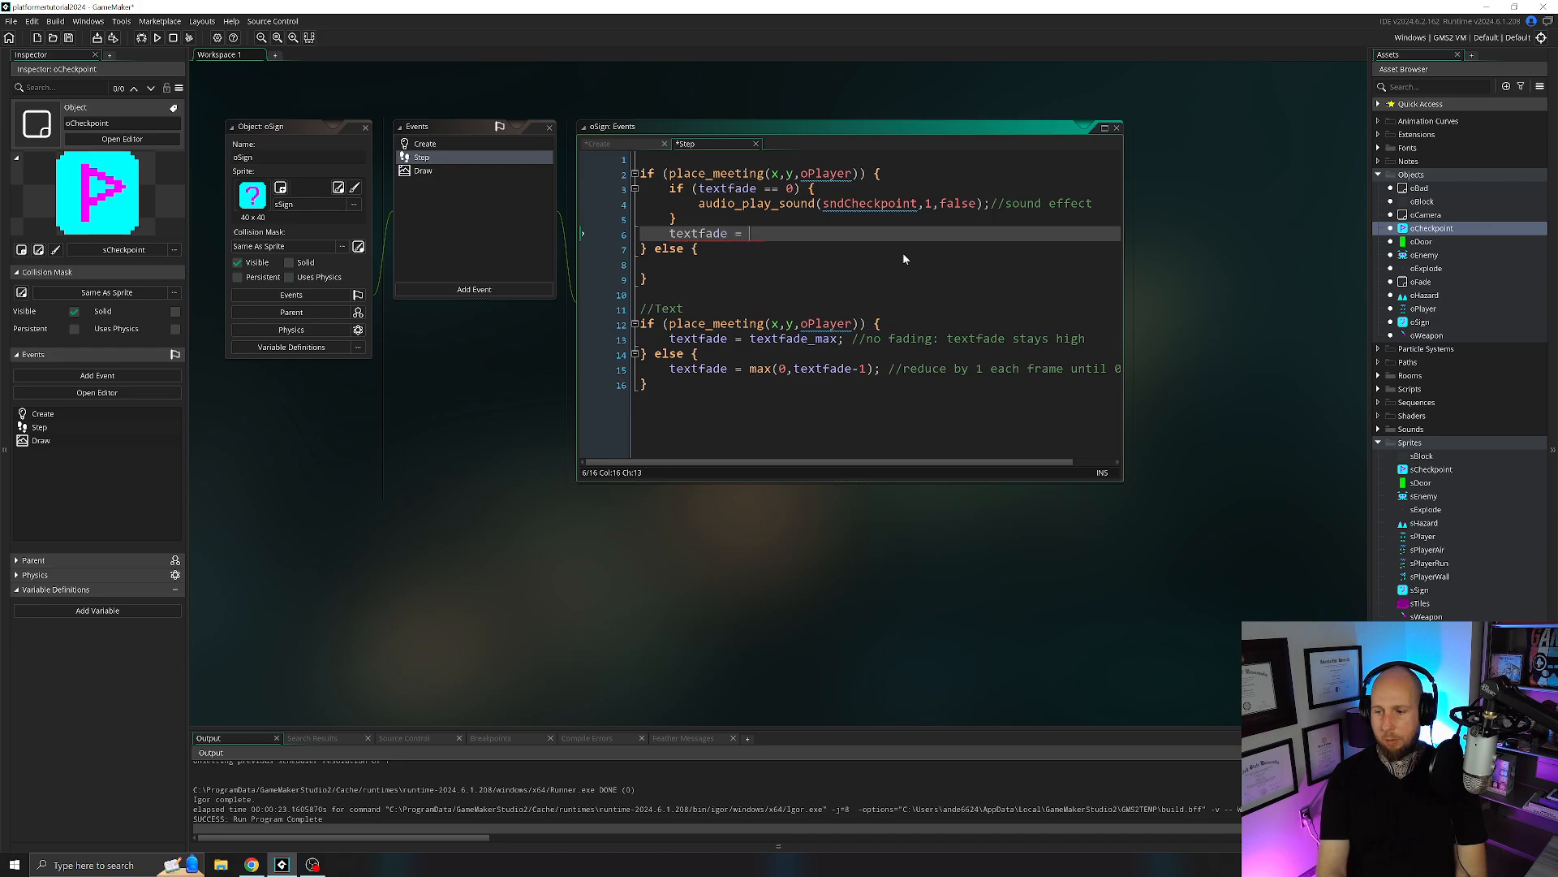
pyautogui.write('textfade_max;')
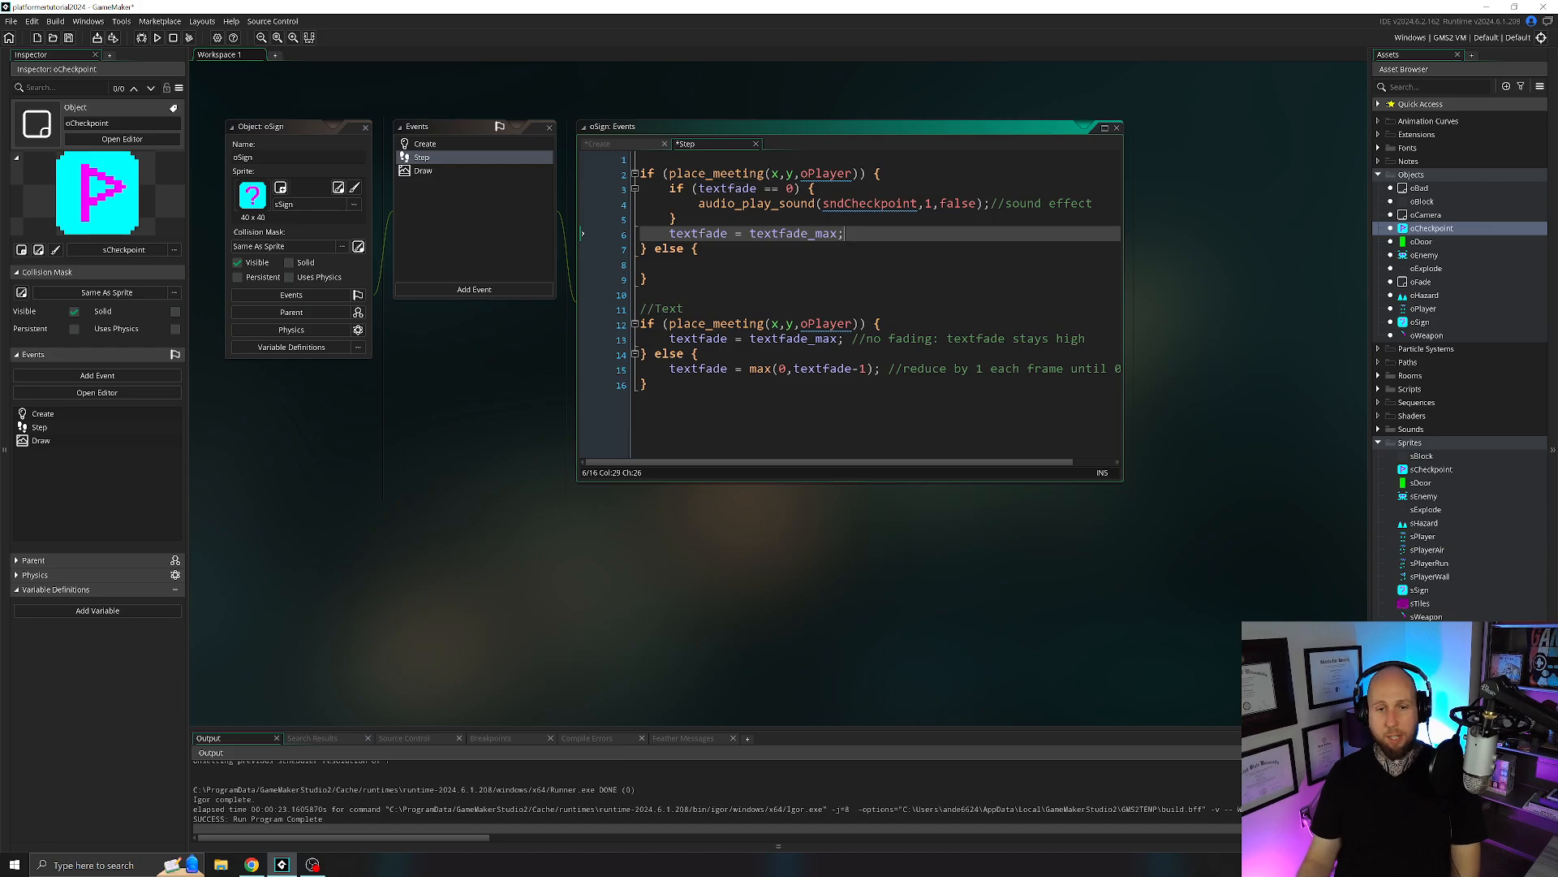
# Review the new place_meeting branch: the textfade check, the sound call and the textfade_max assignment.
pyautogui.click(808, 173)
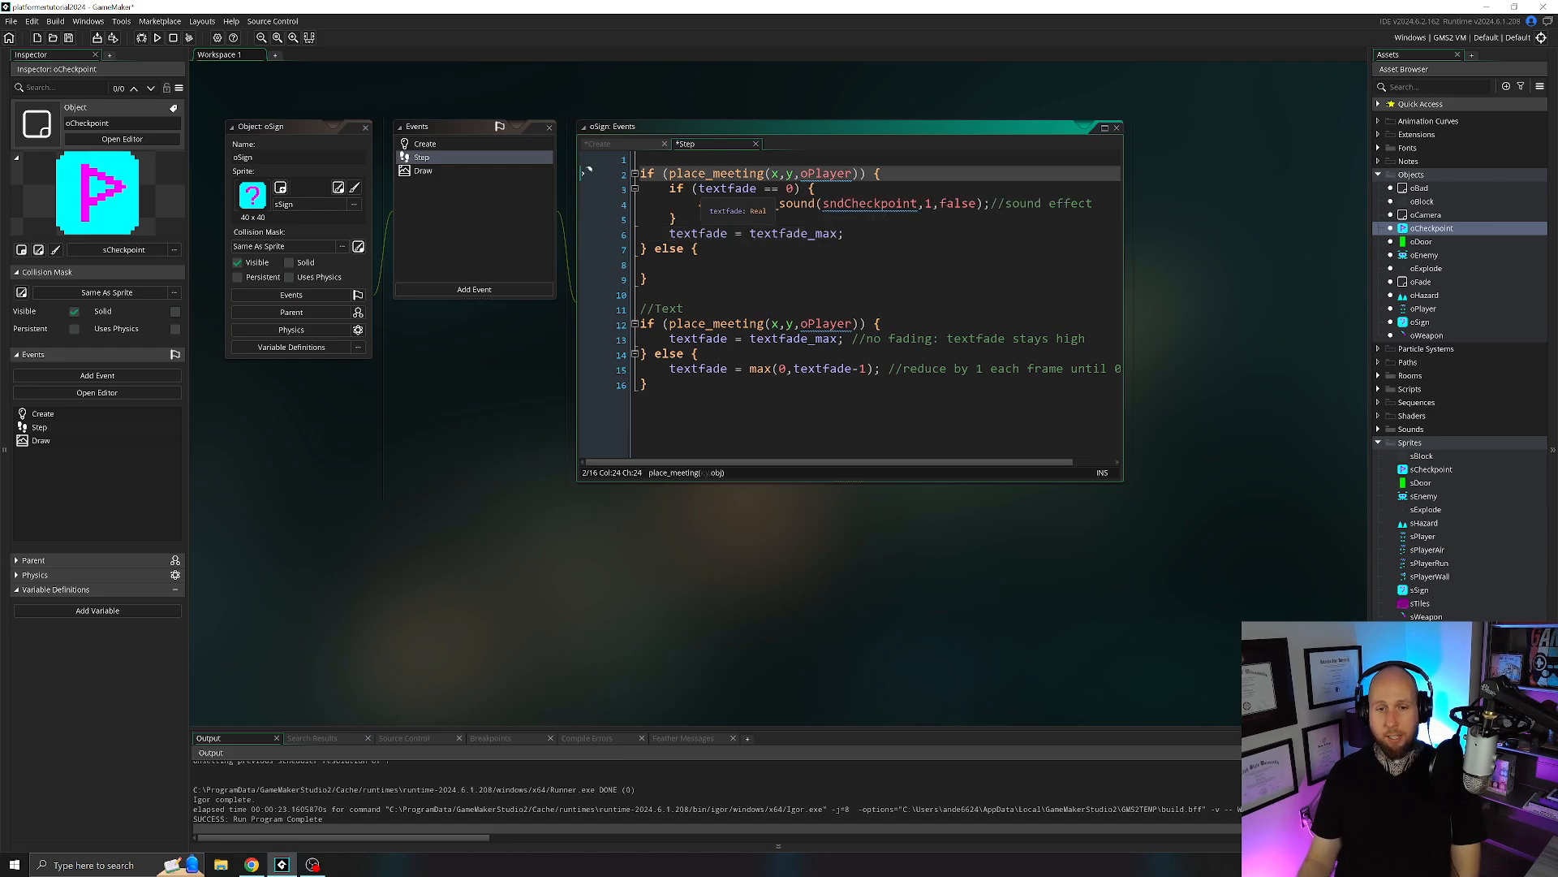
pyautogui.moveTo(692, 188); pyautogui.dragTo(817, 188)
pyautogui.click(818, 188)
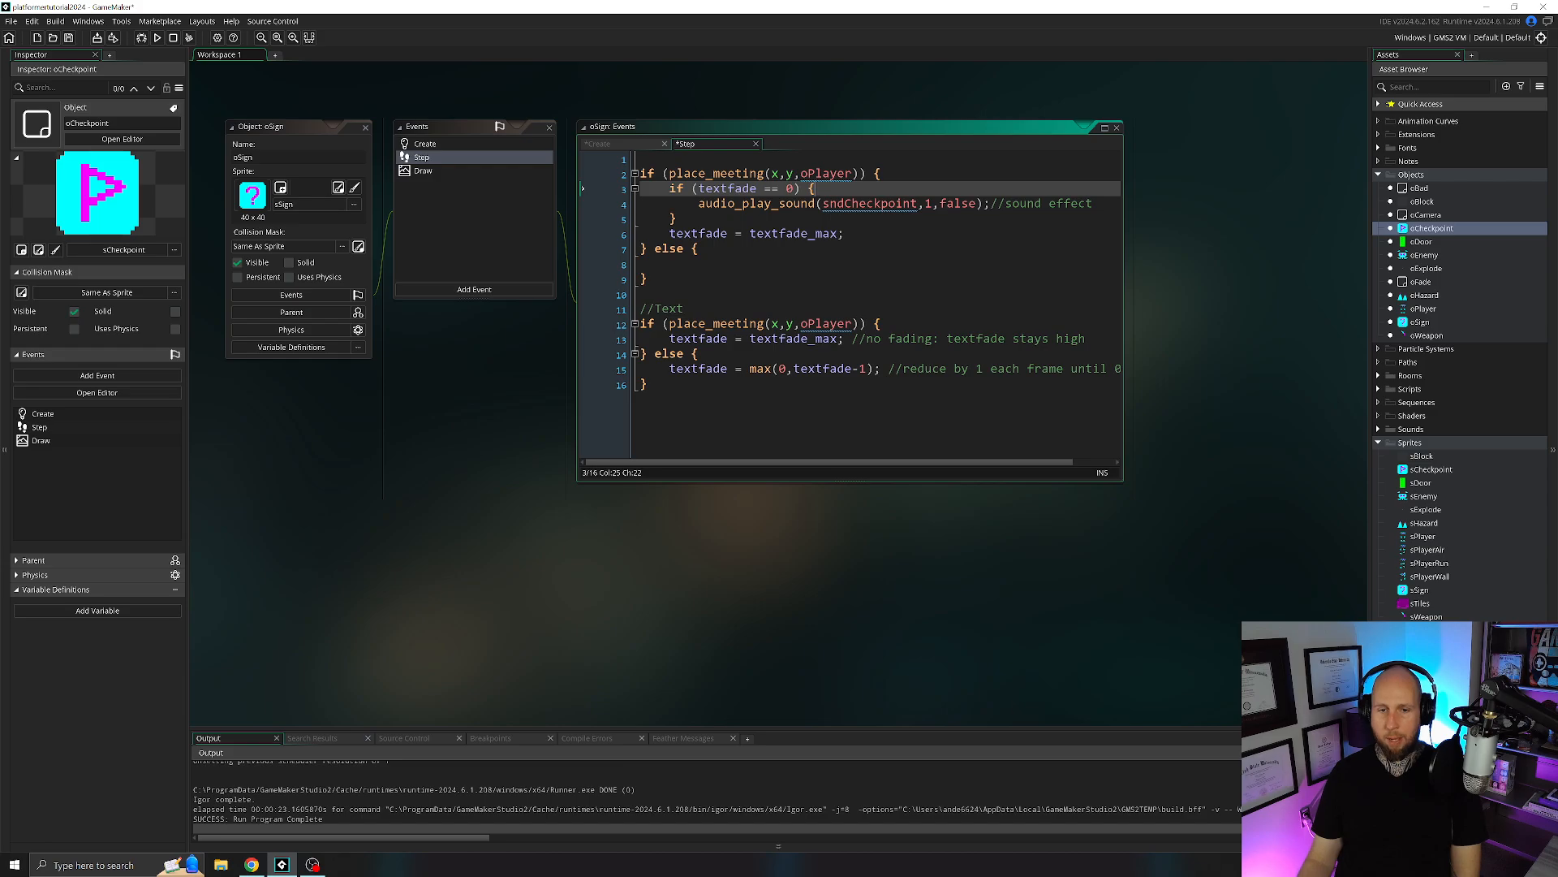
pyautogui.moveTo(719, 203); pyautogui.dragTo(942, 203)
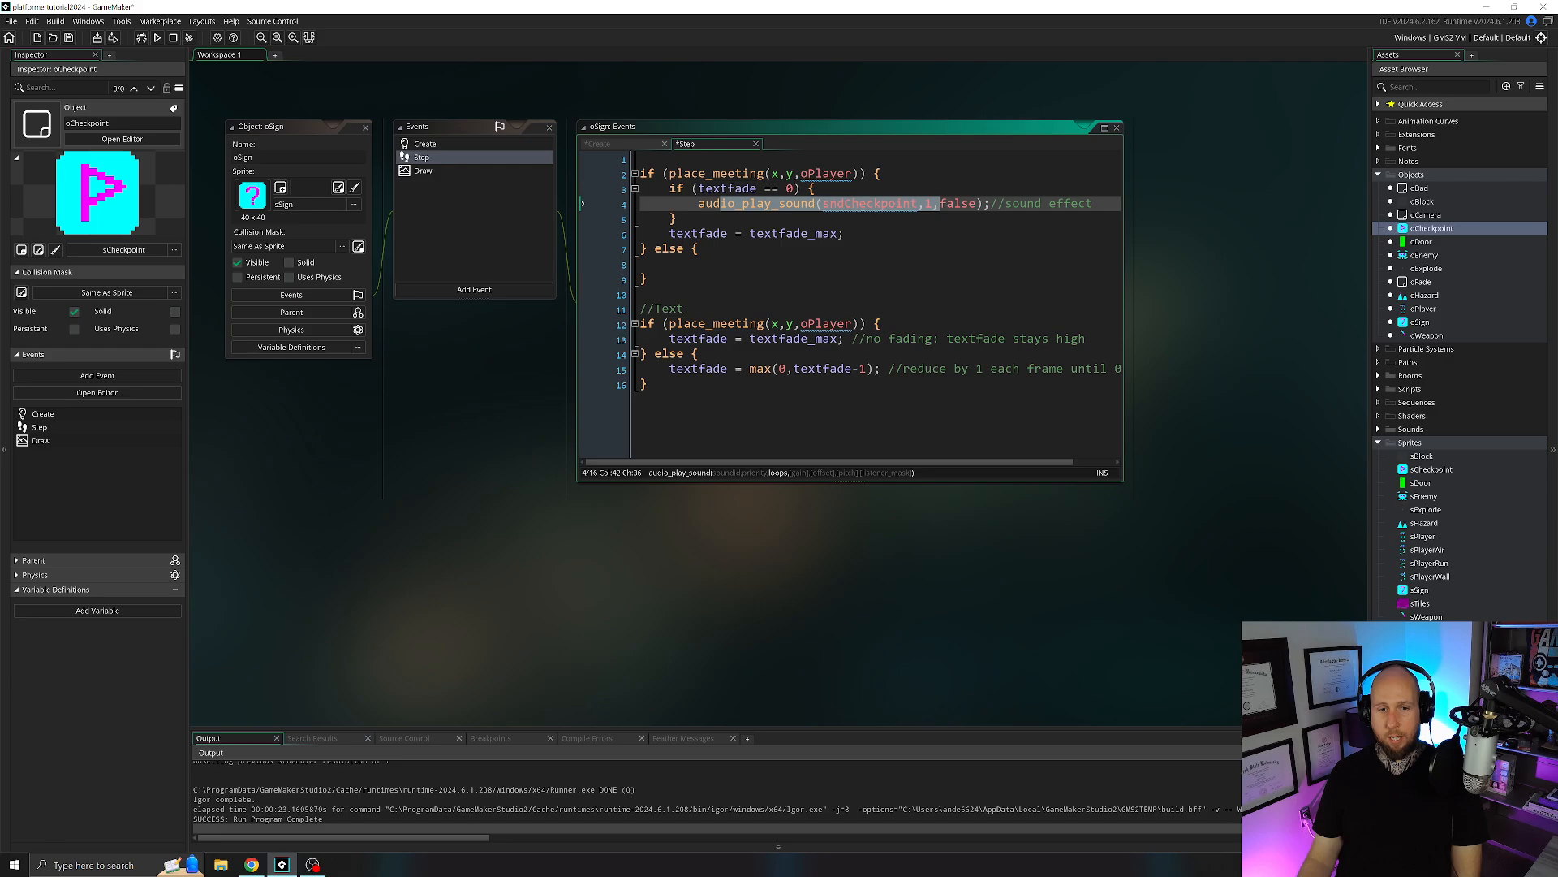
pyautogui.moveTo(670, 233); pyautogui.dragTo(843, 233)
pyautogui.click(845, 233)
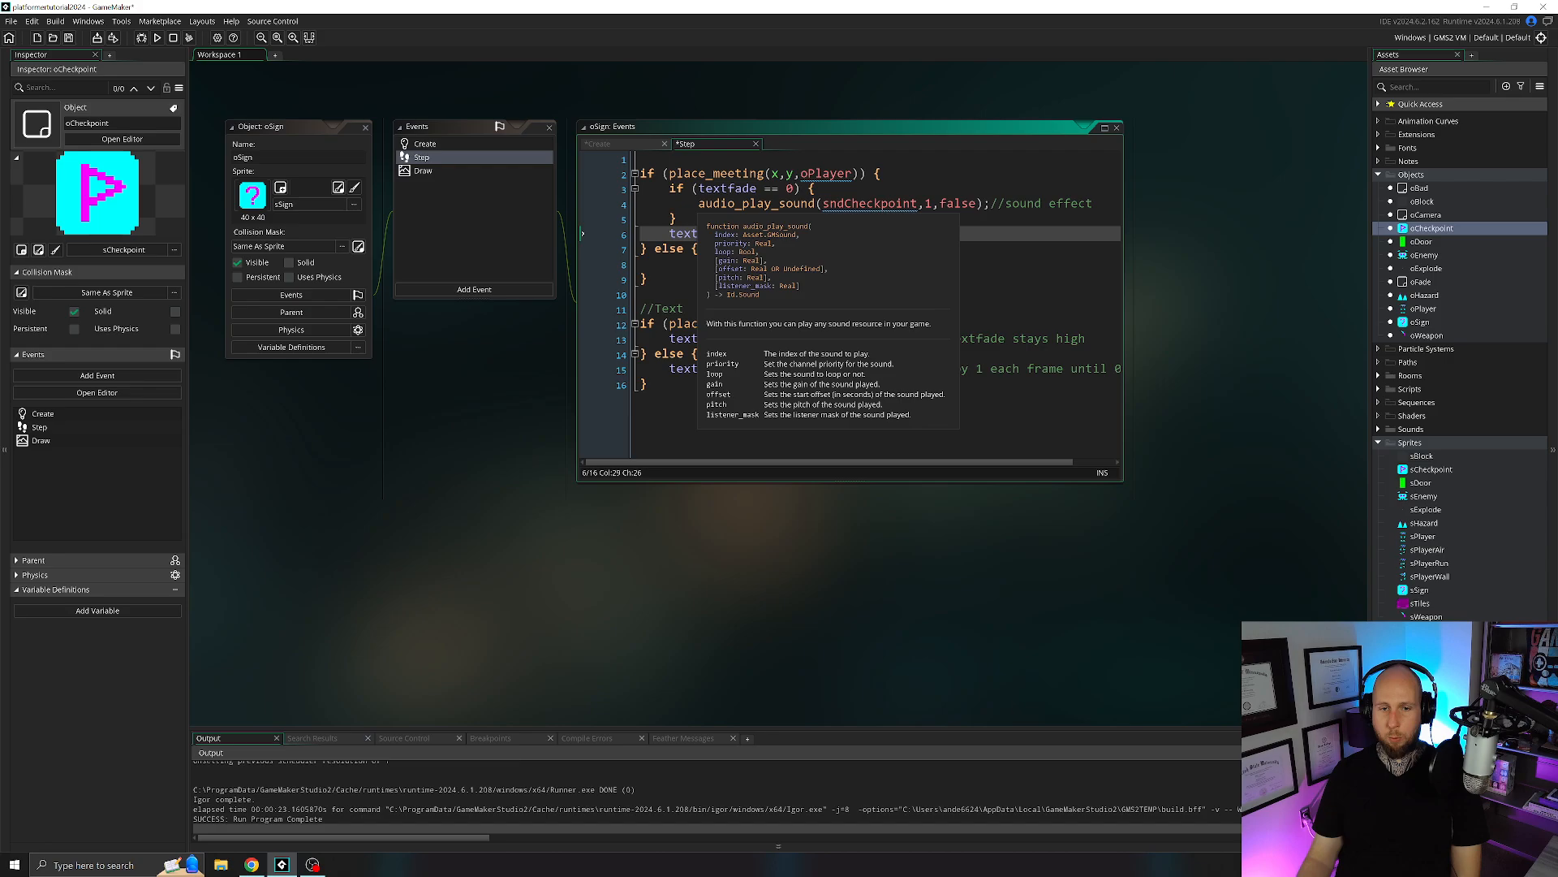
pyautogui.moveTo(698, 204); pyautogui.dragTo(974, 206)
pyautogui.click(720, 234)
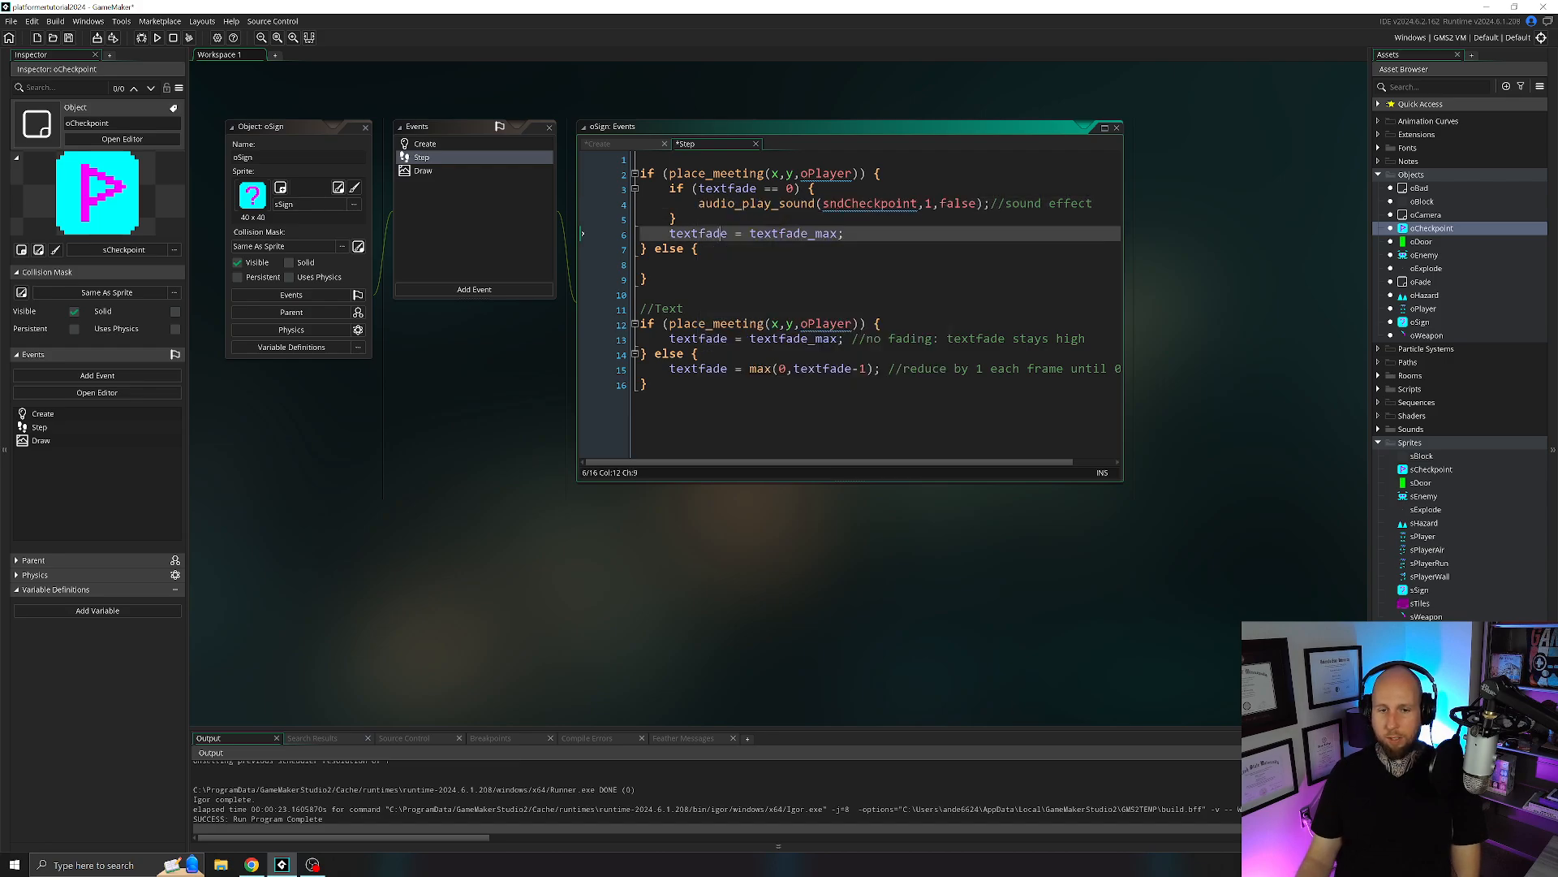
# Fill the first else branch of oSign's Step event with textfade = max(0,textfade-1);, and close the oSign editor.
pyautogui.click(671, 264)
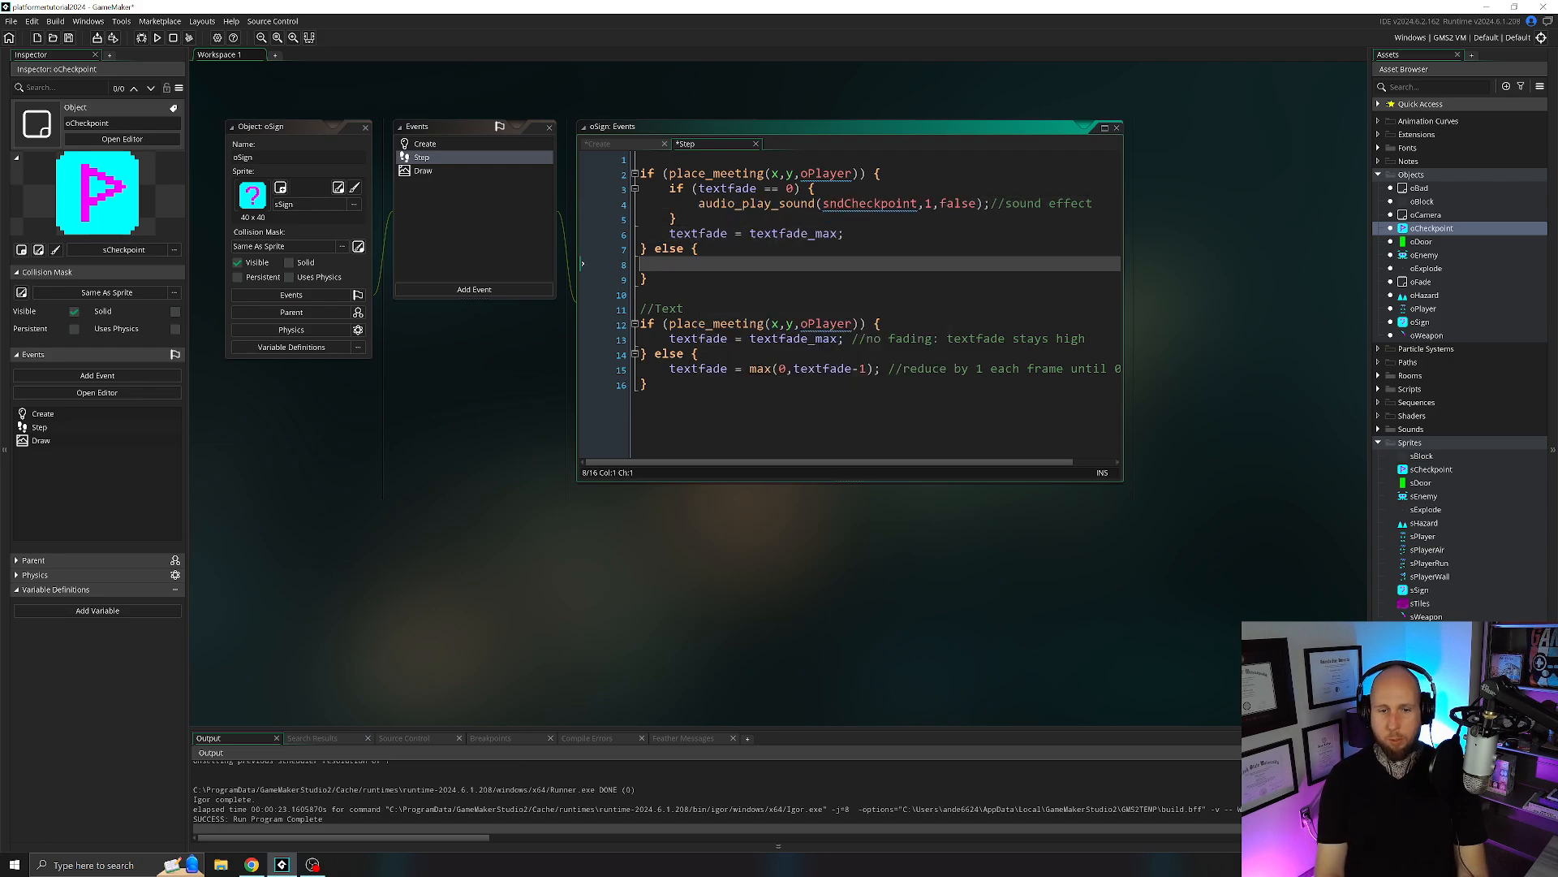
pyautogui.write('textfad')
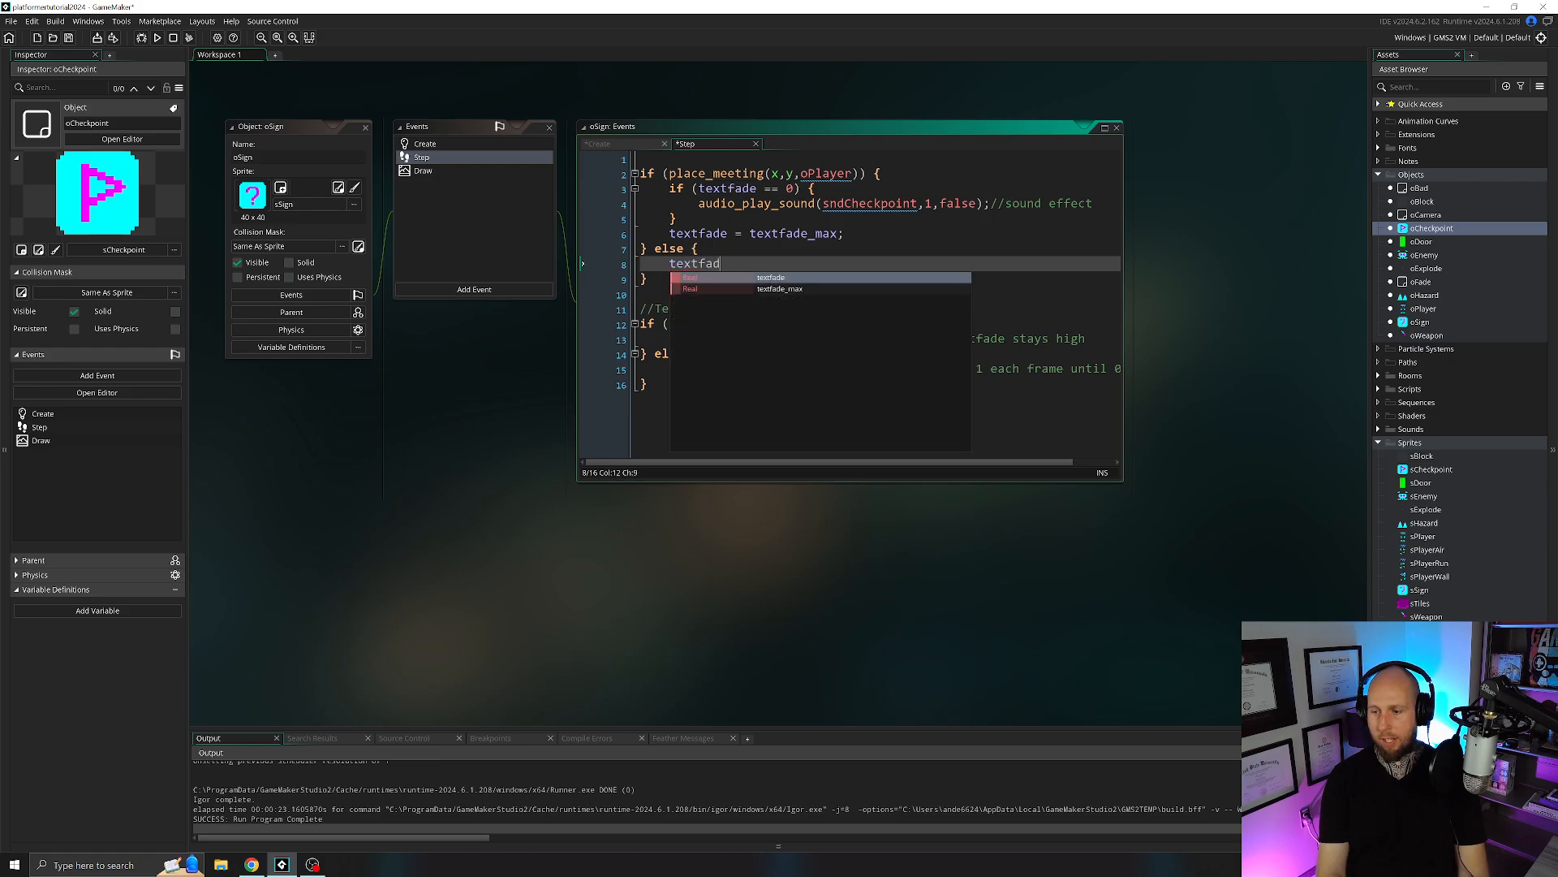
pyautogui.write('e = max(')
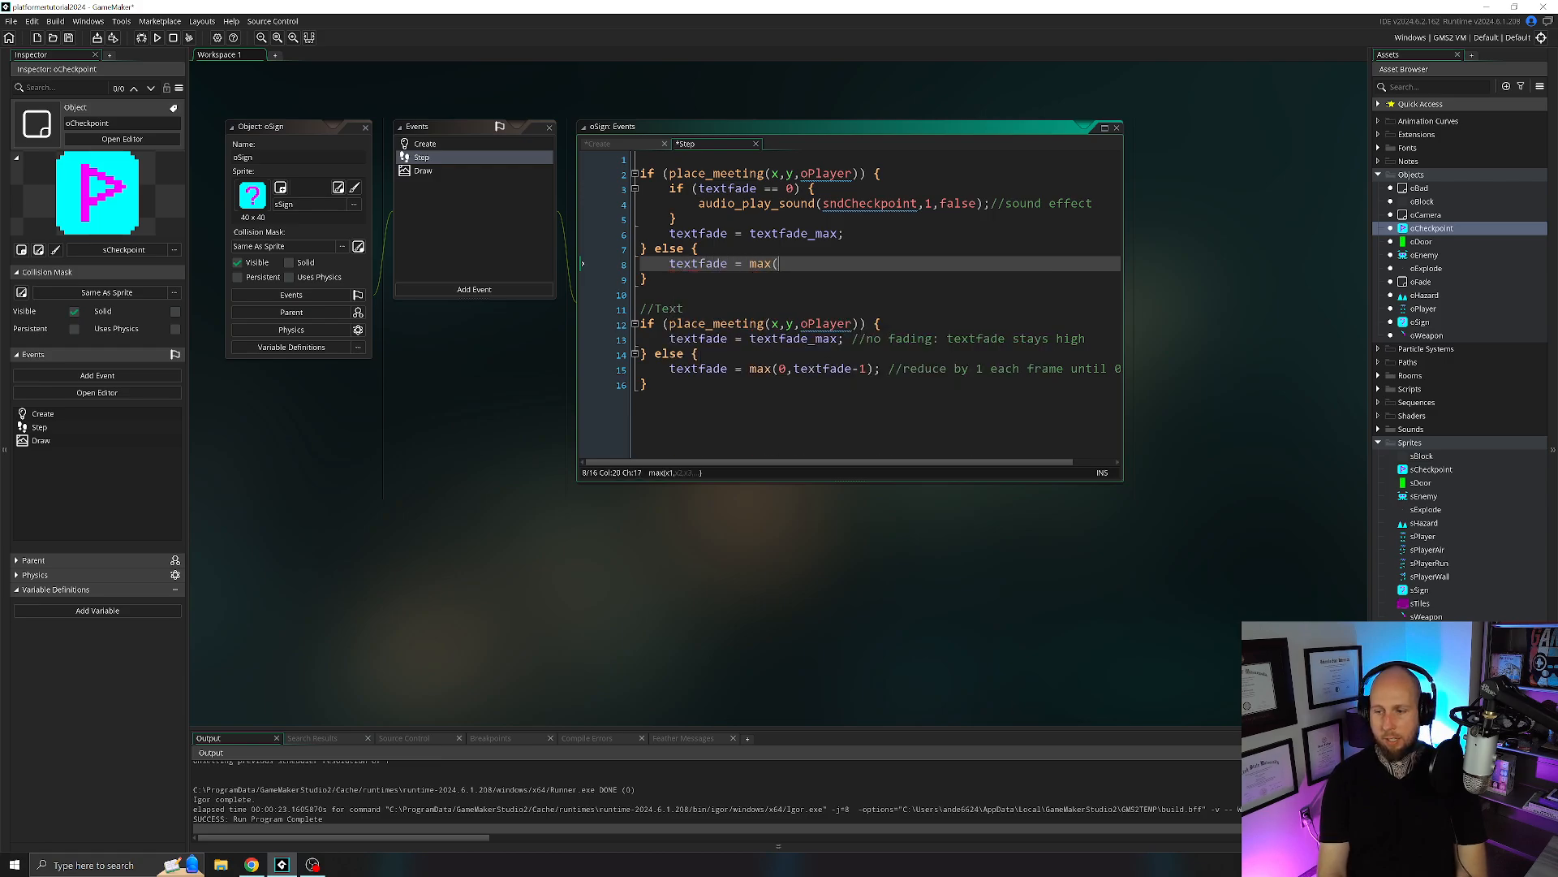
pyautogui.write('0,textf')
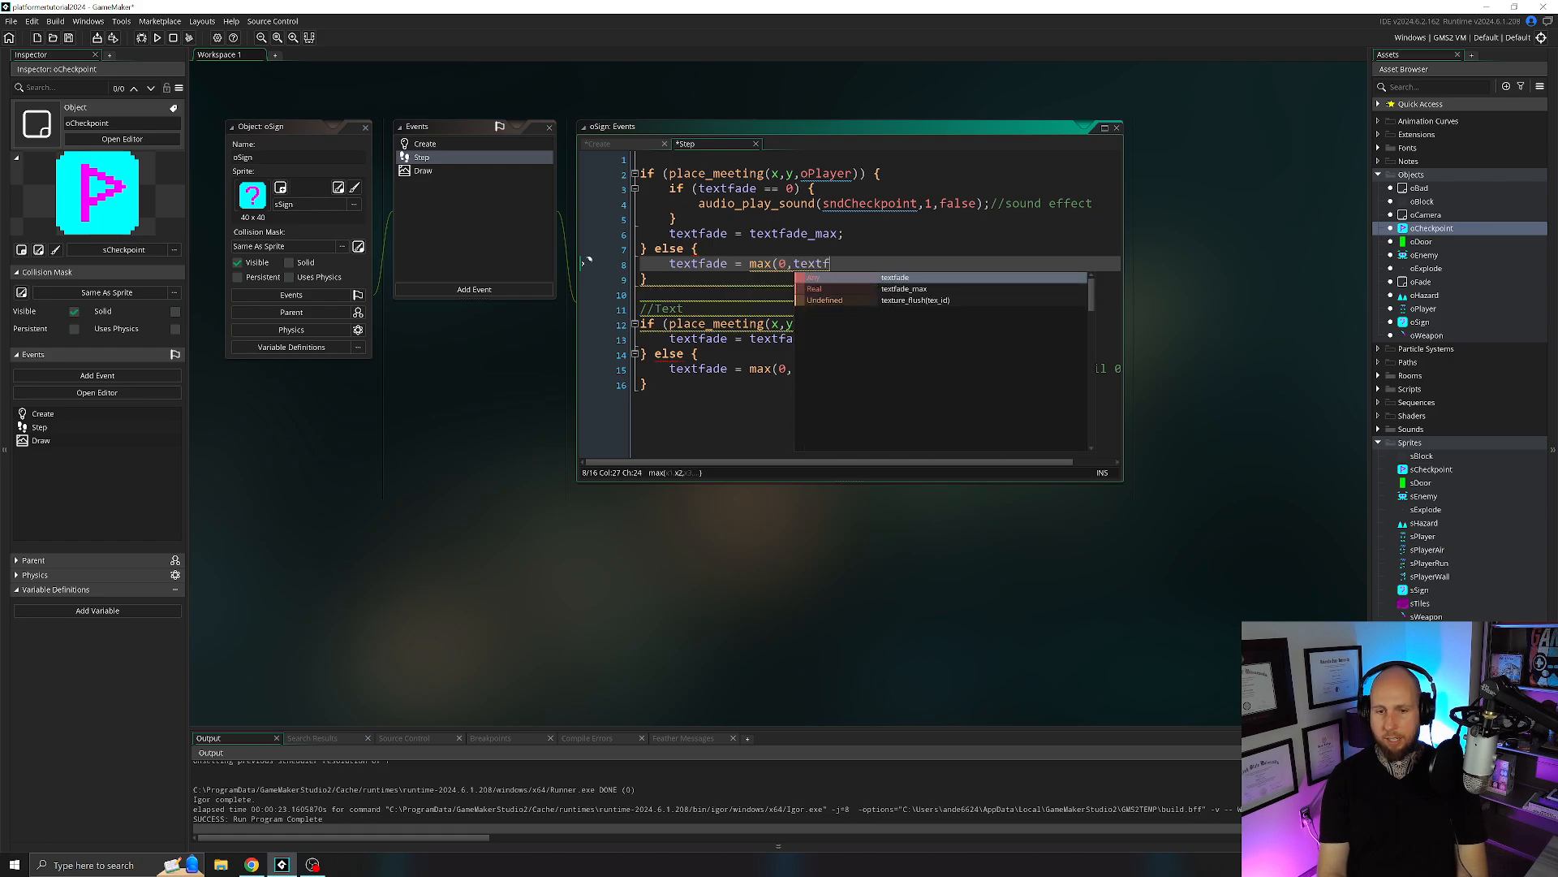
pyautogui.write('ade-1);')
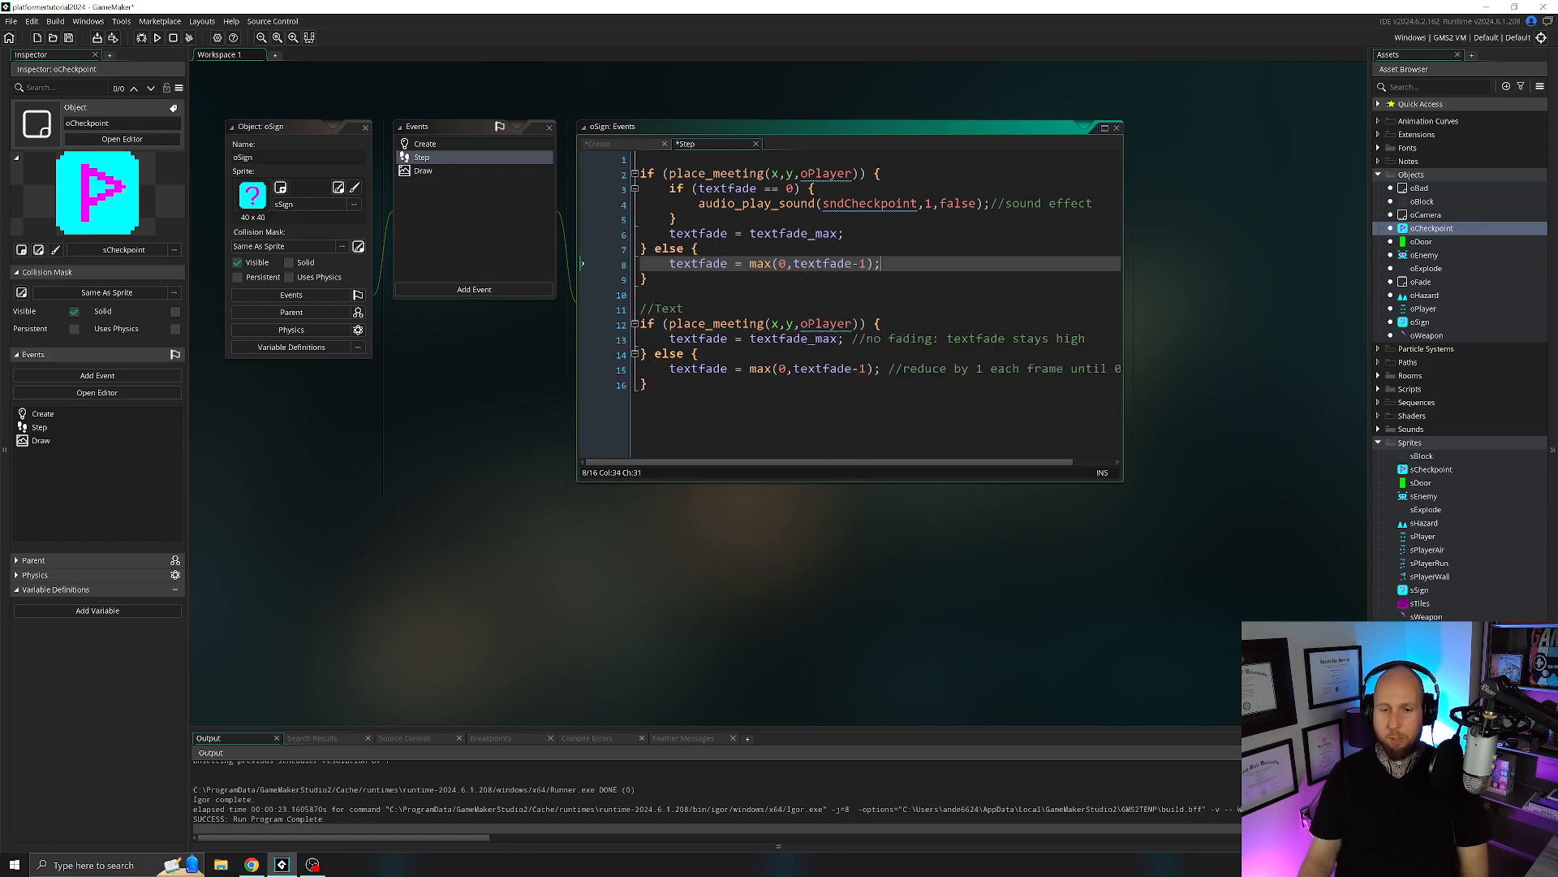
pyautogui.click(761, 264)
pyautogui.click(830, 264)
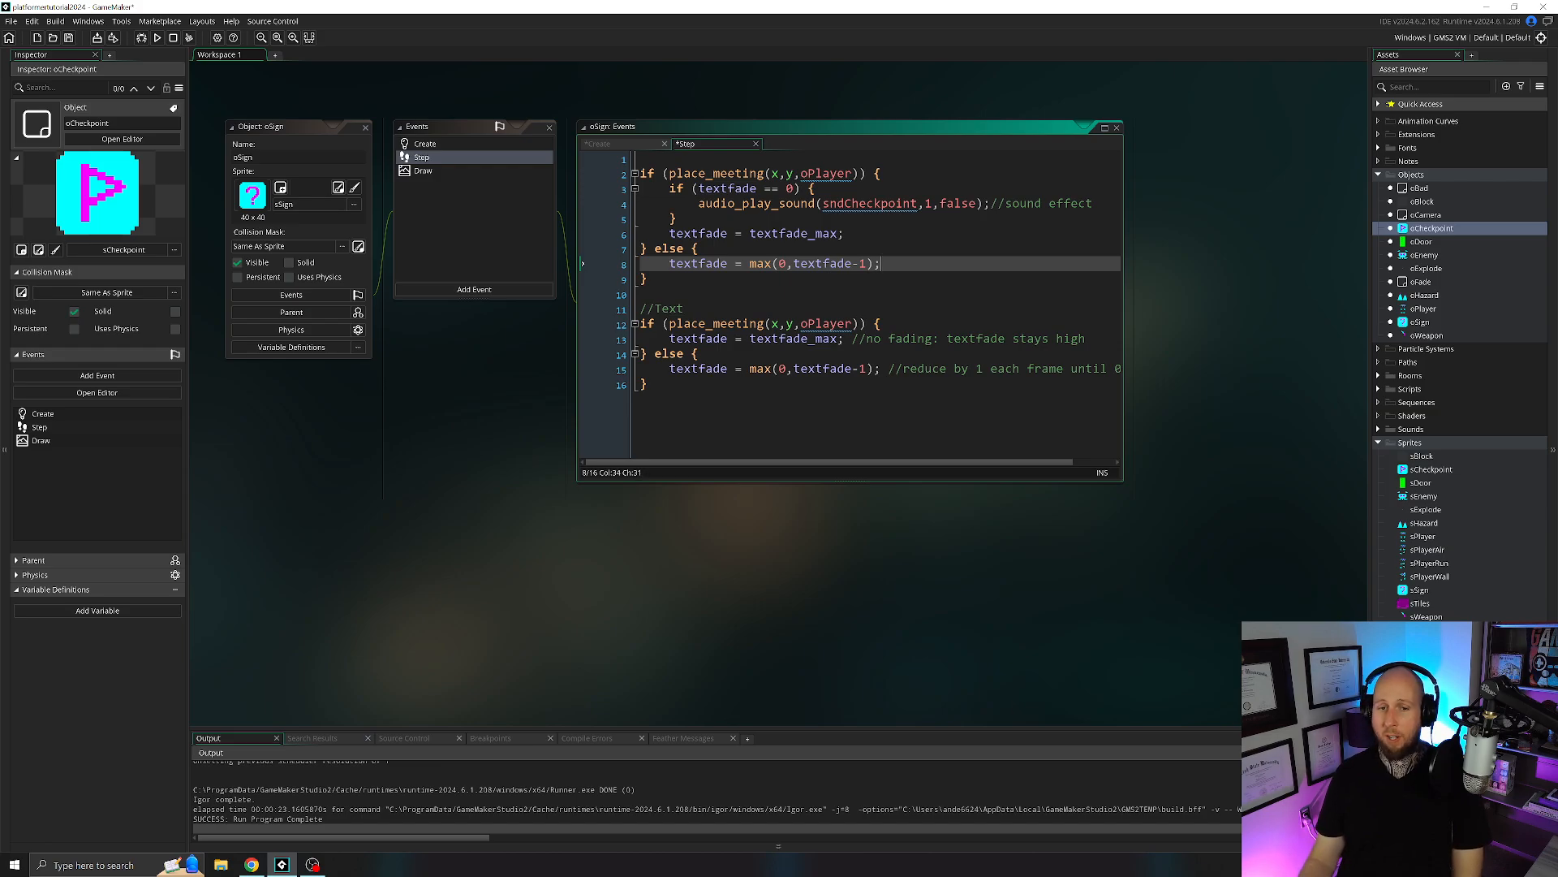
pyautogui.click(757, 264)
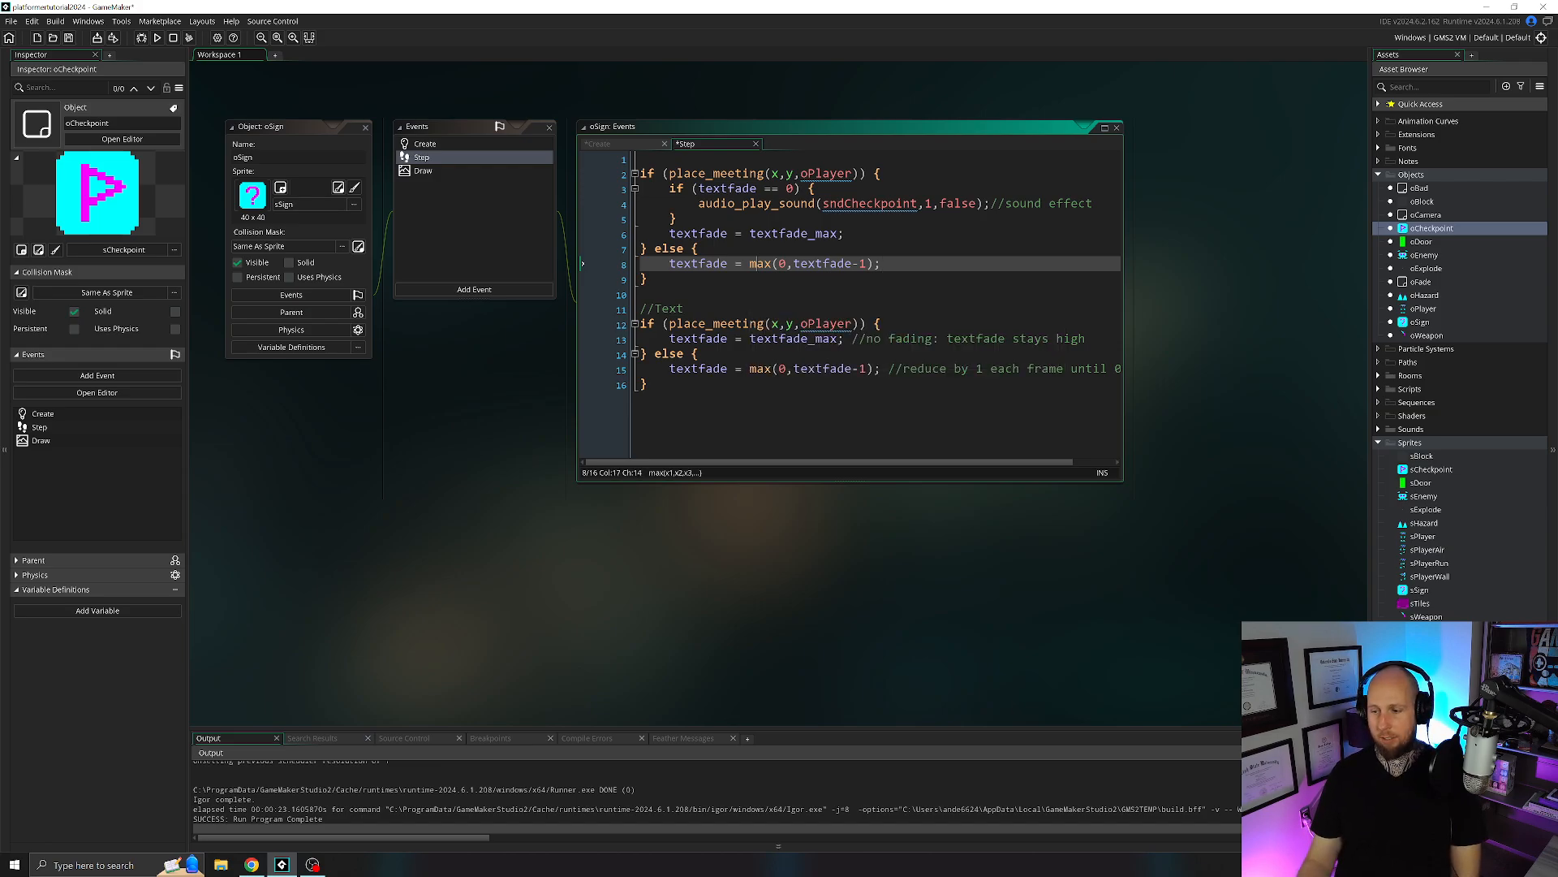
pyautogui.click(366, 127)
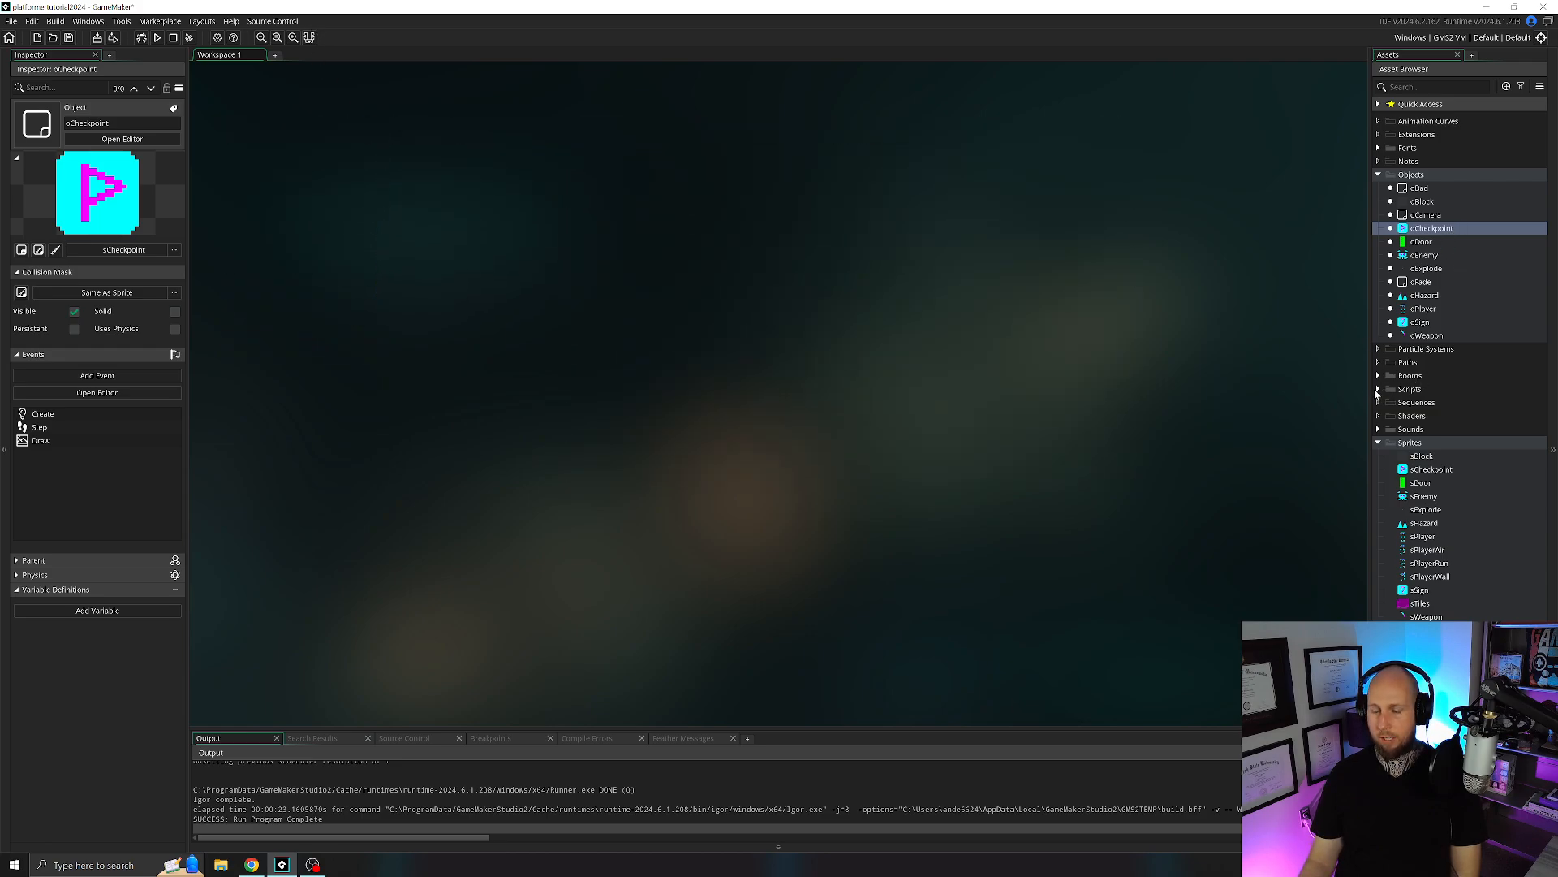
# Open room rLevel1 and place an oSign instance on the Checkpoints layer at X 320, Y 1088, above the lower-left floor.
pyautogui.click(1377, 375)
pyautogui.doubleClick(1422, 389)
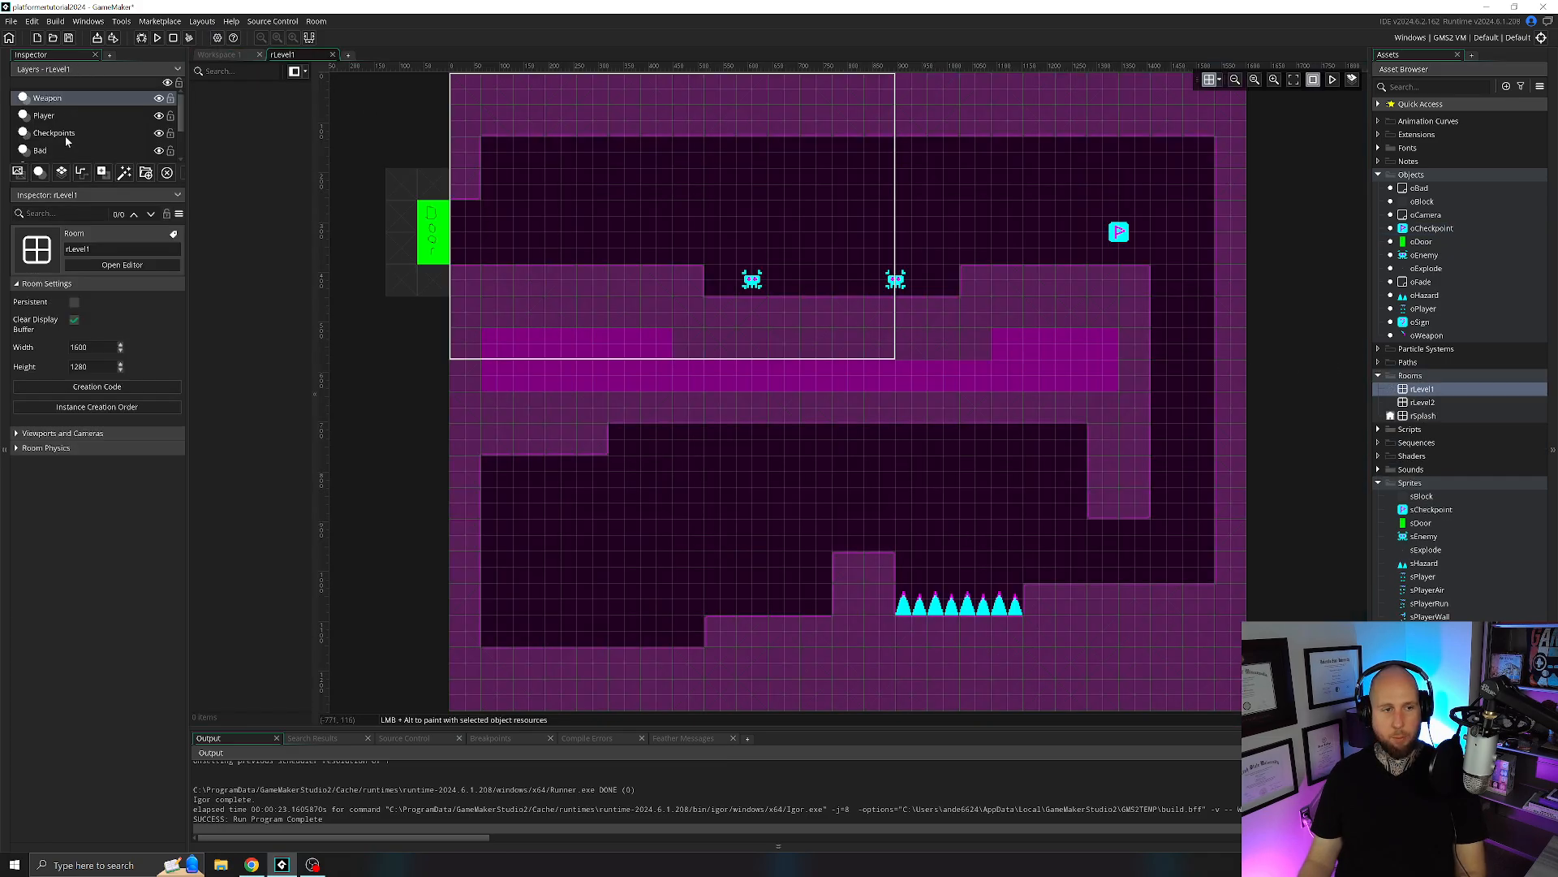
pyautogui.click(68, 135)
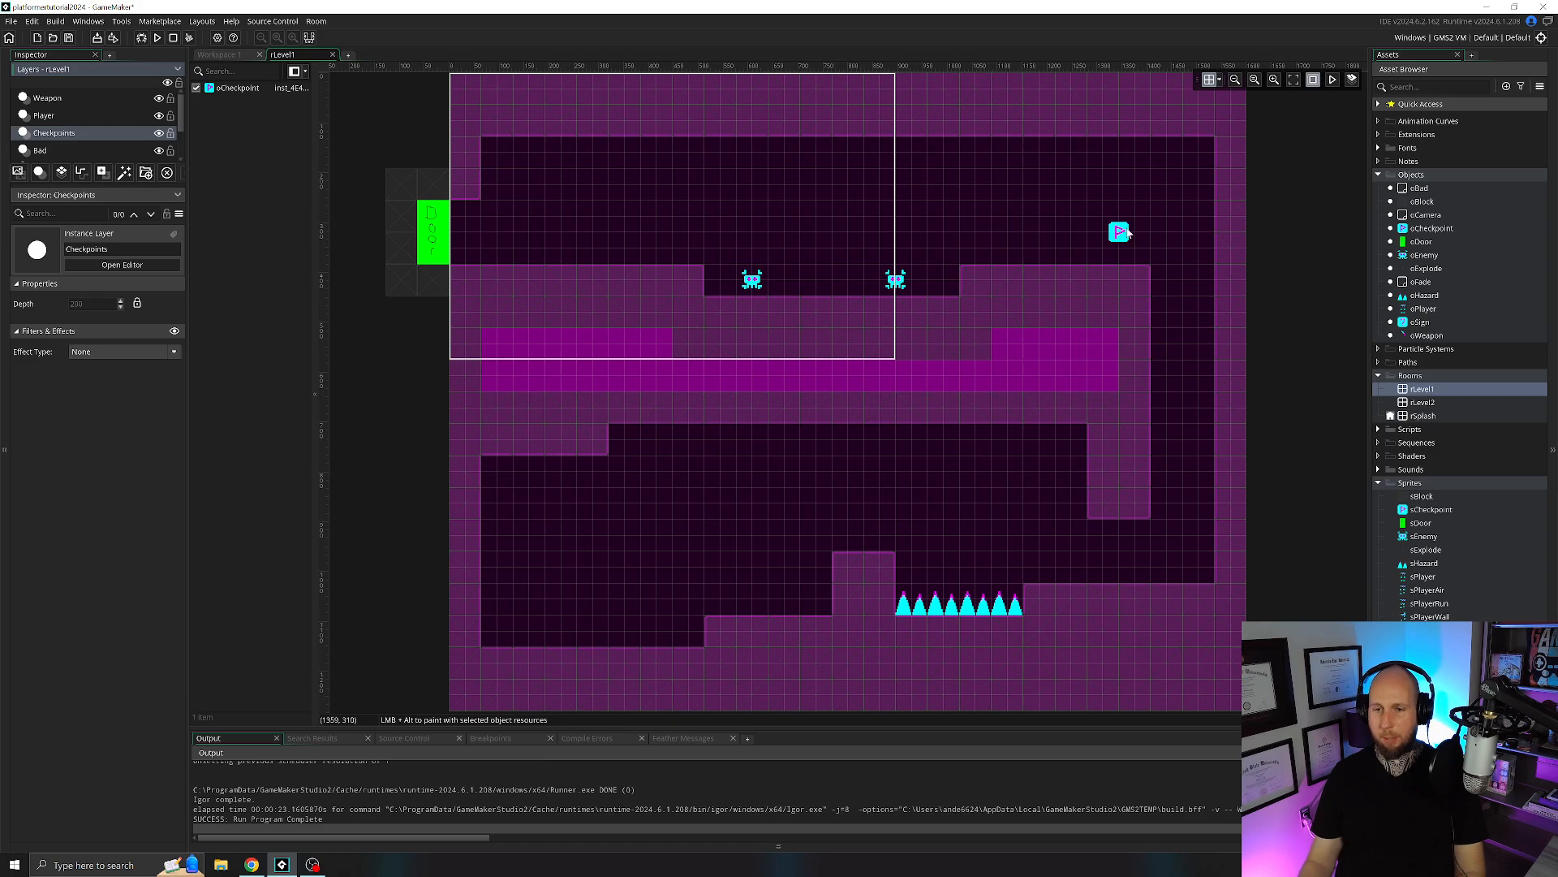
pyautogui.moveTo(921, 417); pyautogui.dragTo(907, 327, button='middle')
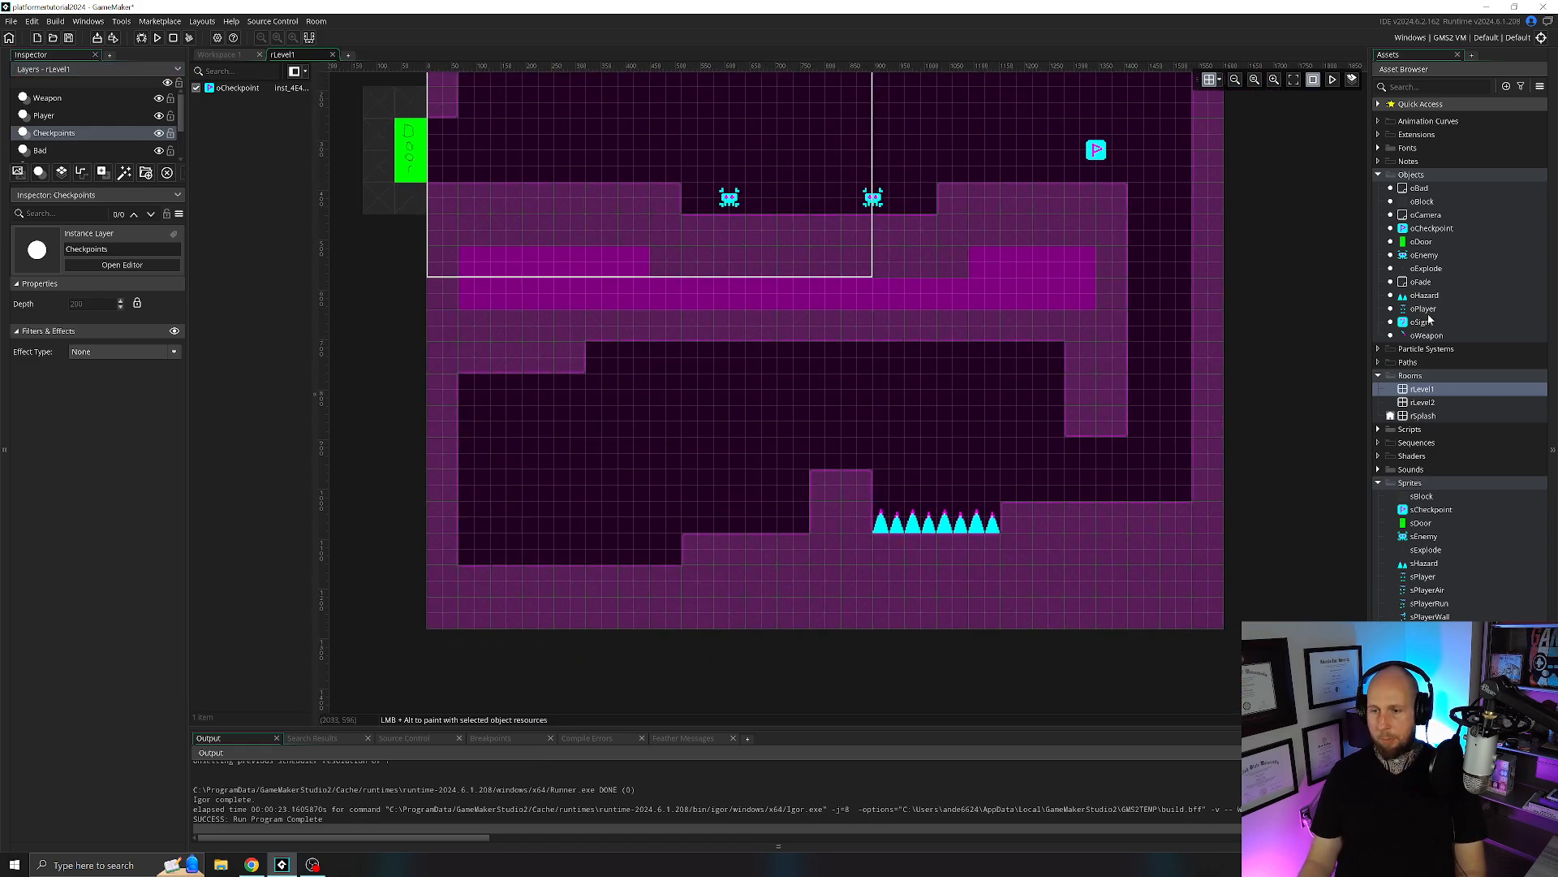
pyautogui.moveTo(1420, 322); pyautogui.dragTo(590, 539)
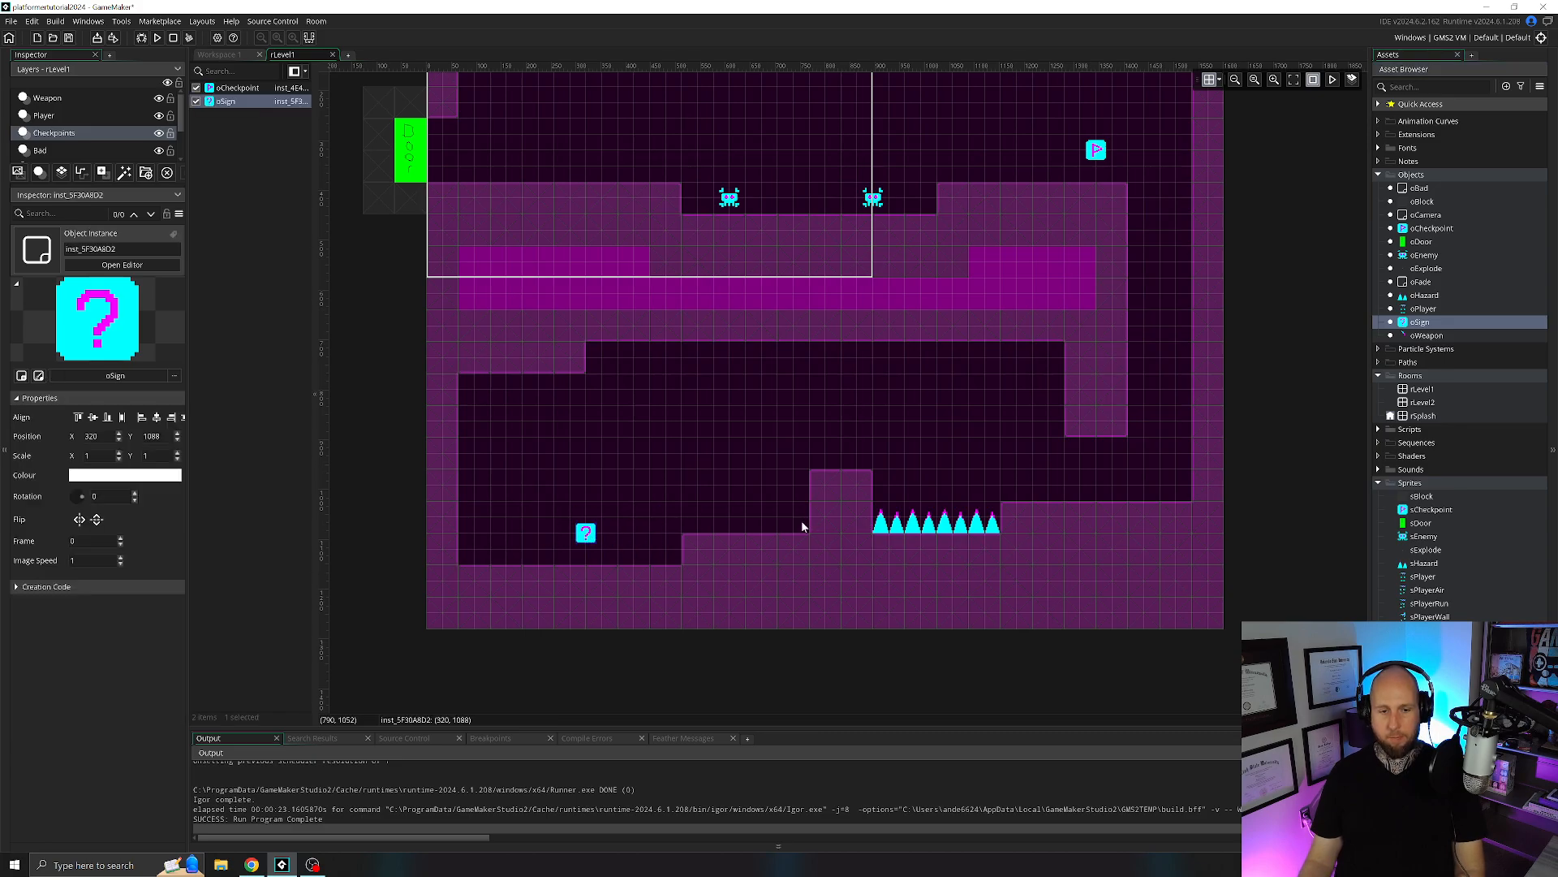
# Run the game, walk the player back and forth across the sign to test its text, and close the game.
pyautogui.press('F5')
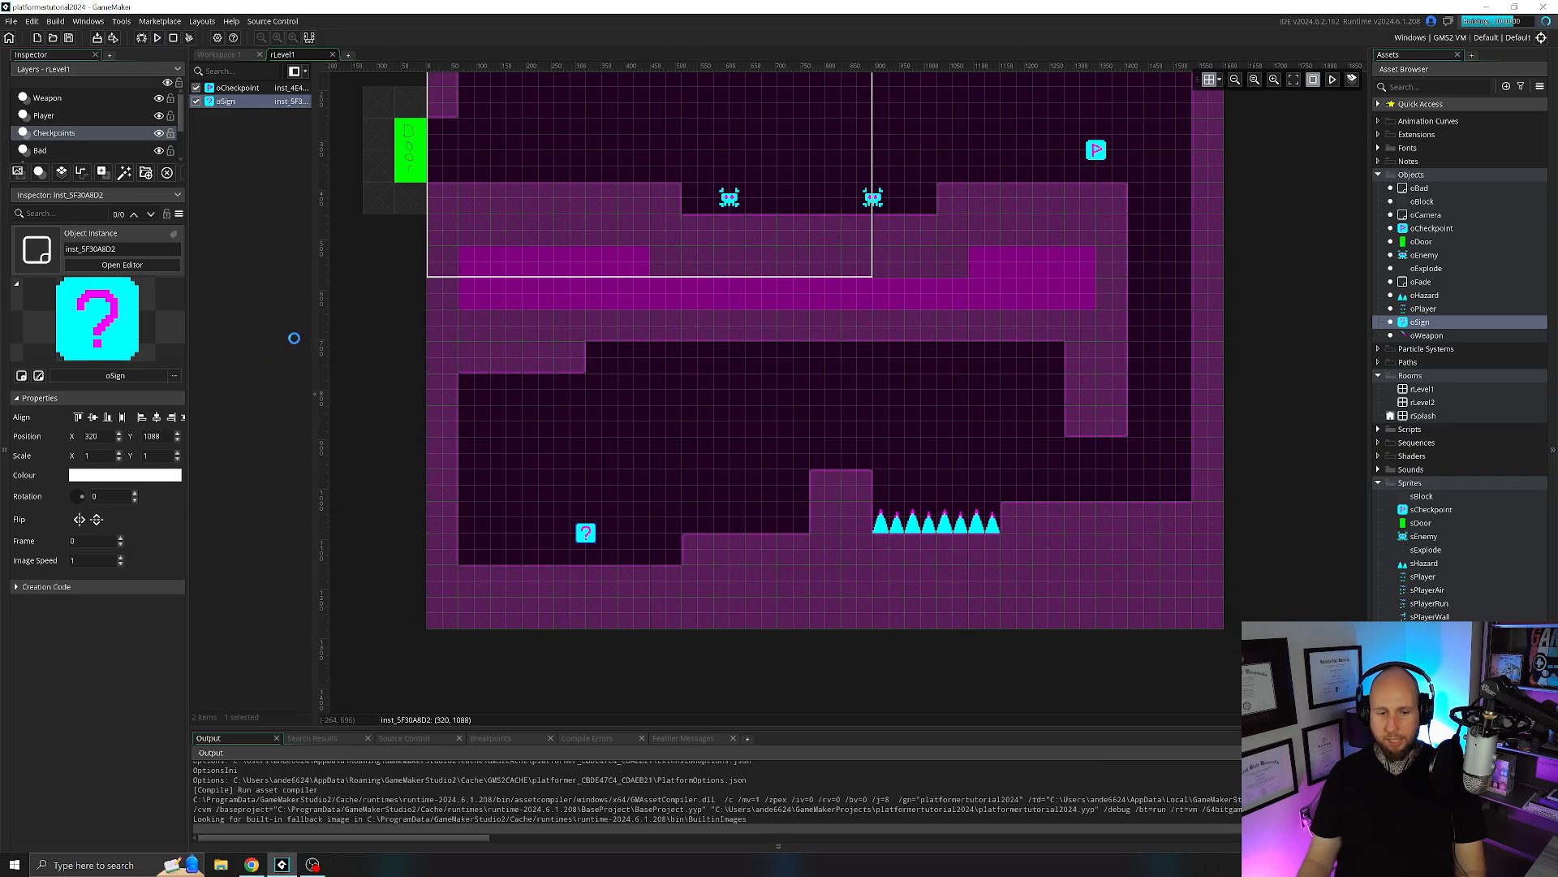
pyautogui.press('Right')
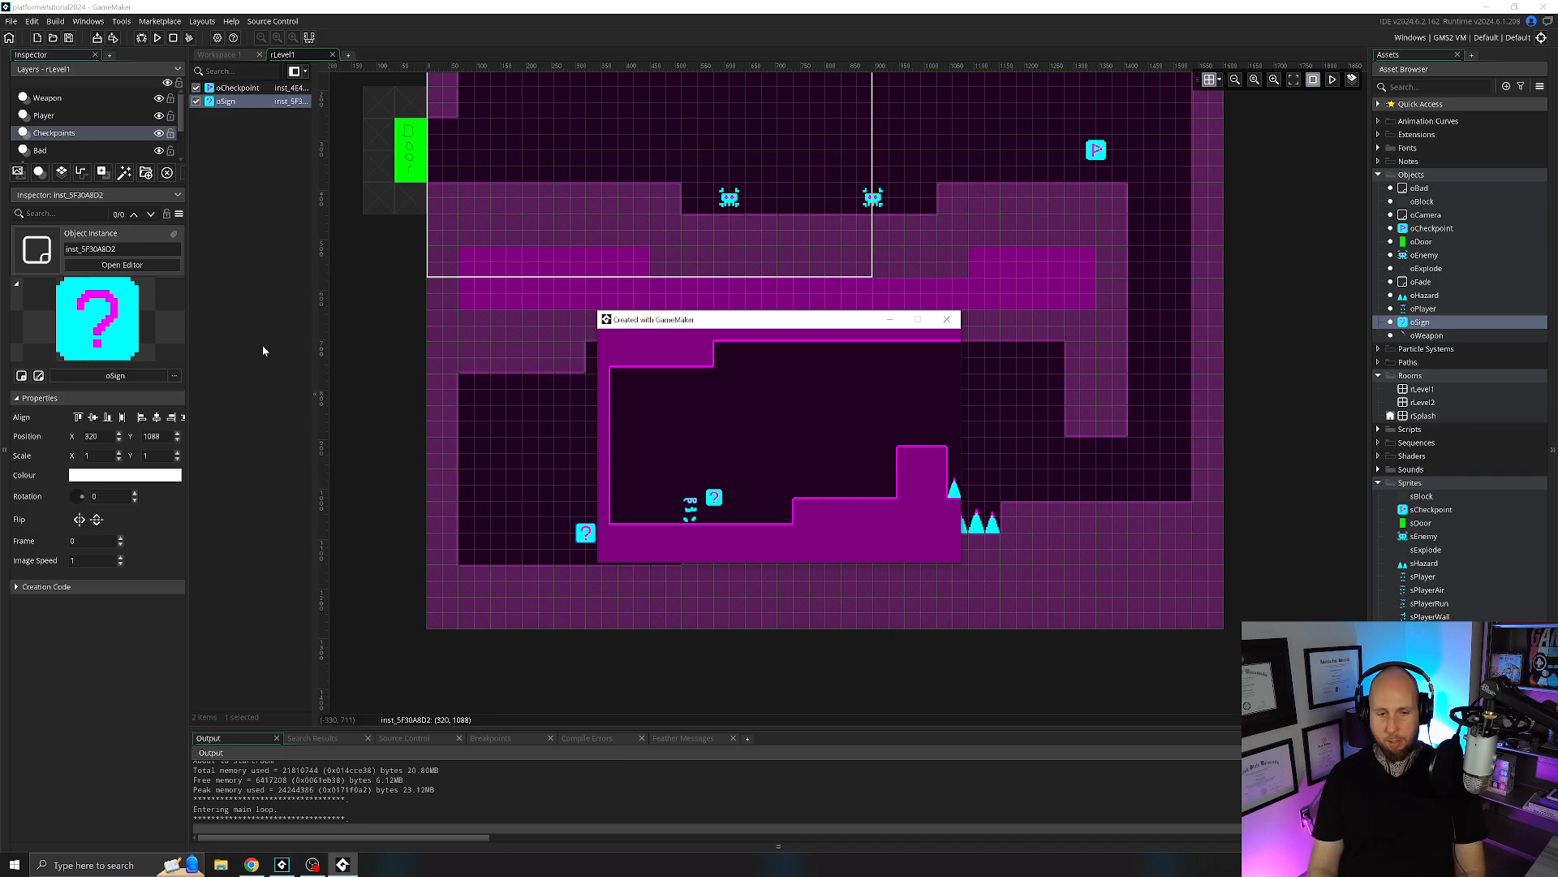
pyautogui.press('Left')
pyautogui.press('Right')
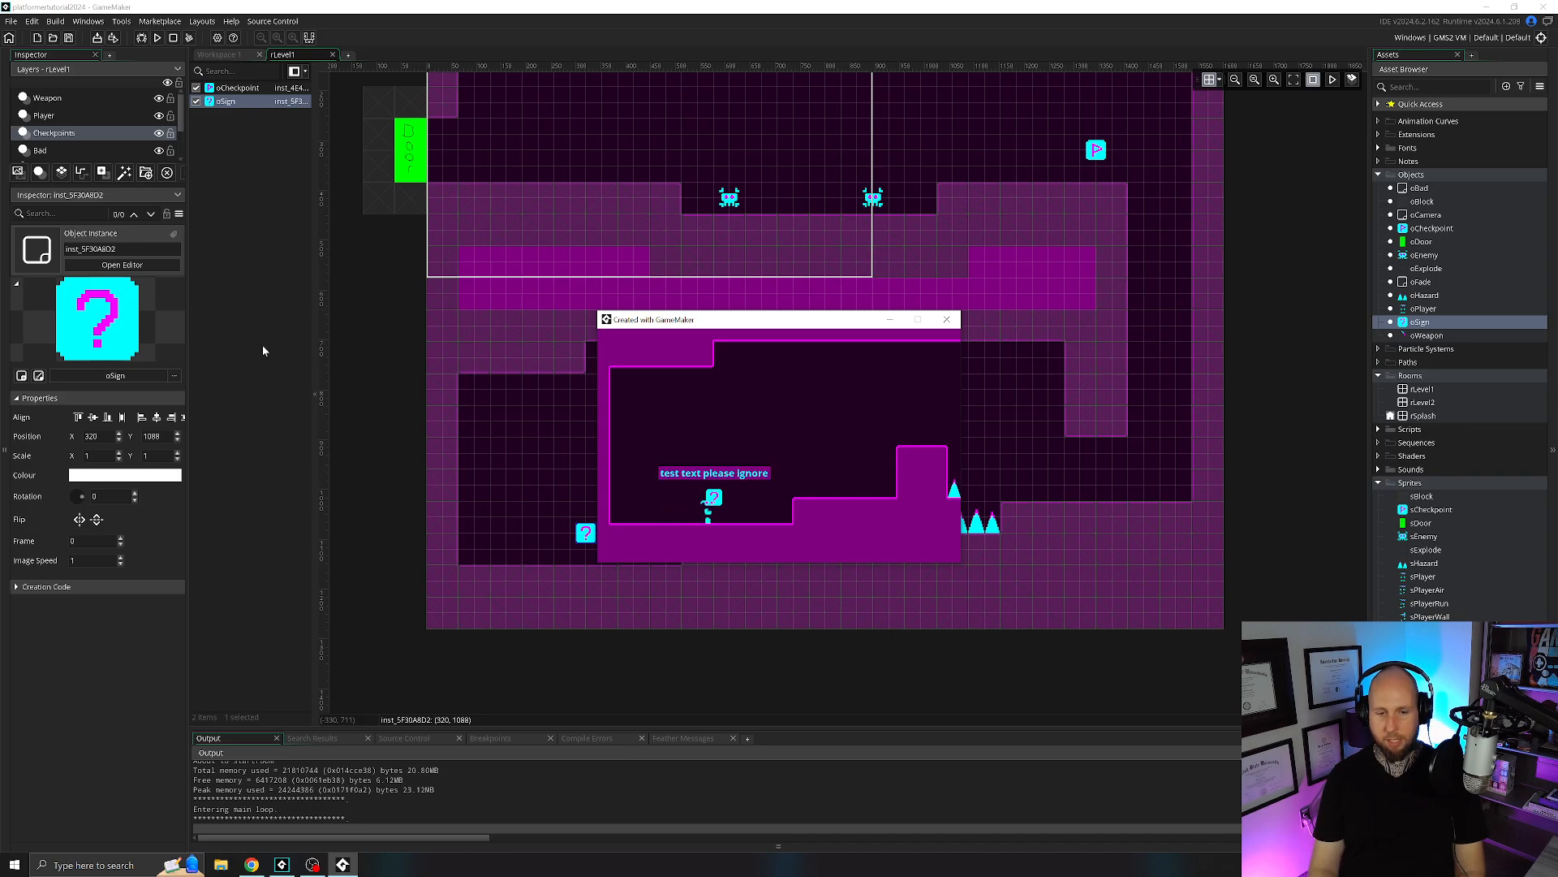
pyautogui.press('Left')
pyautogui.press('Right')
pyautogui.press('Left')
pyautogui.press('Right')
pyautogui.press('Left')
pyautogui.press('Right')
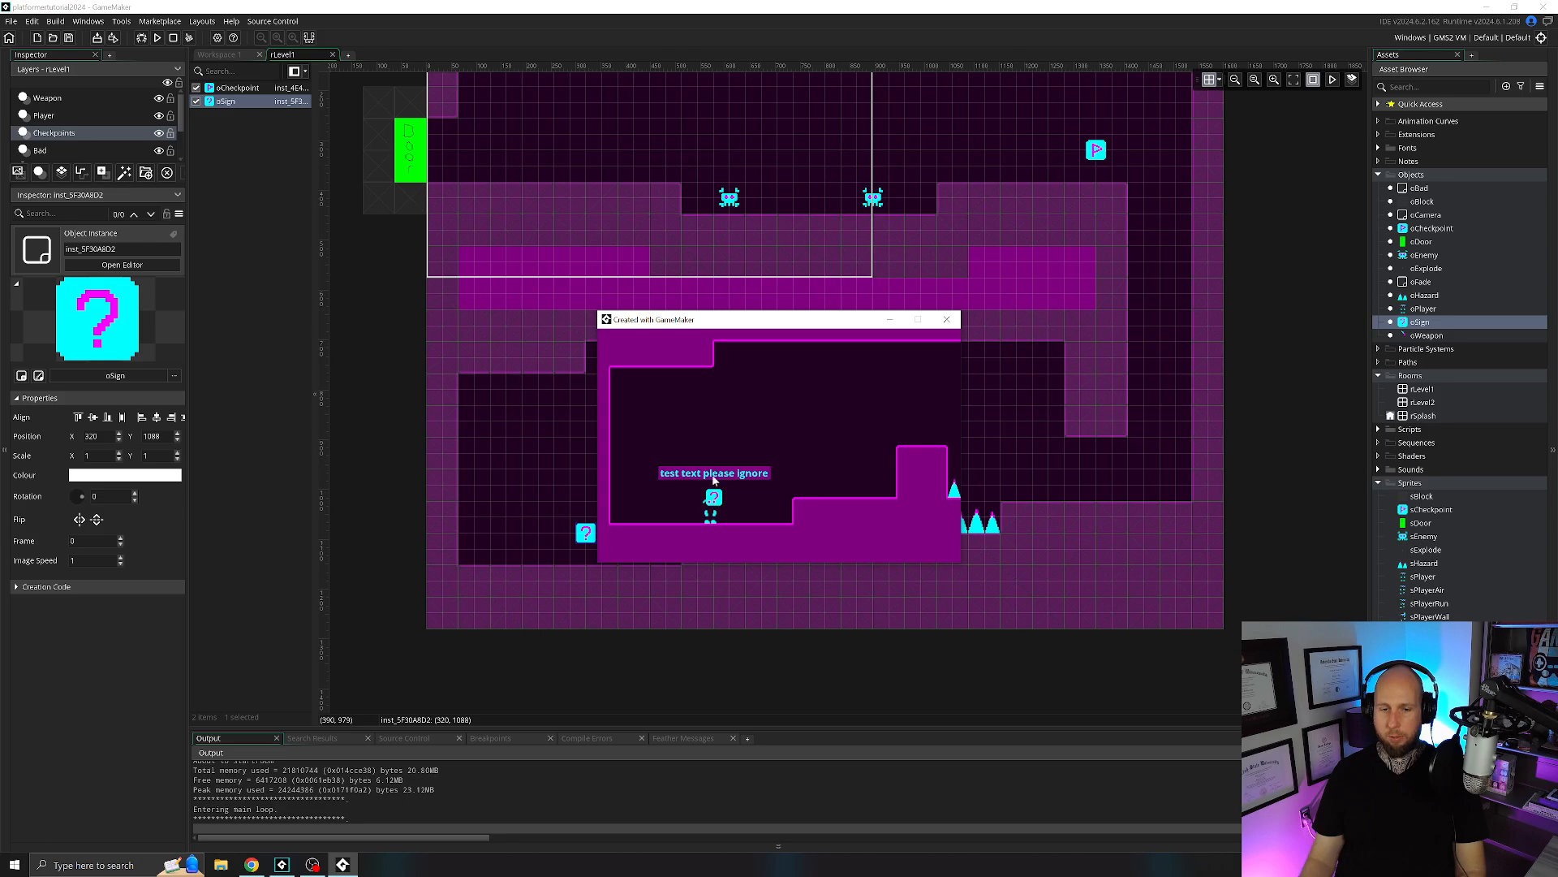
pyautogui.click(949, 320)
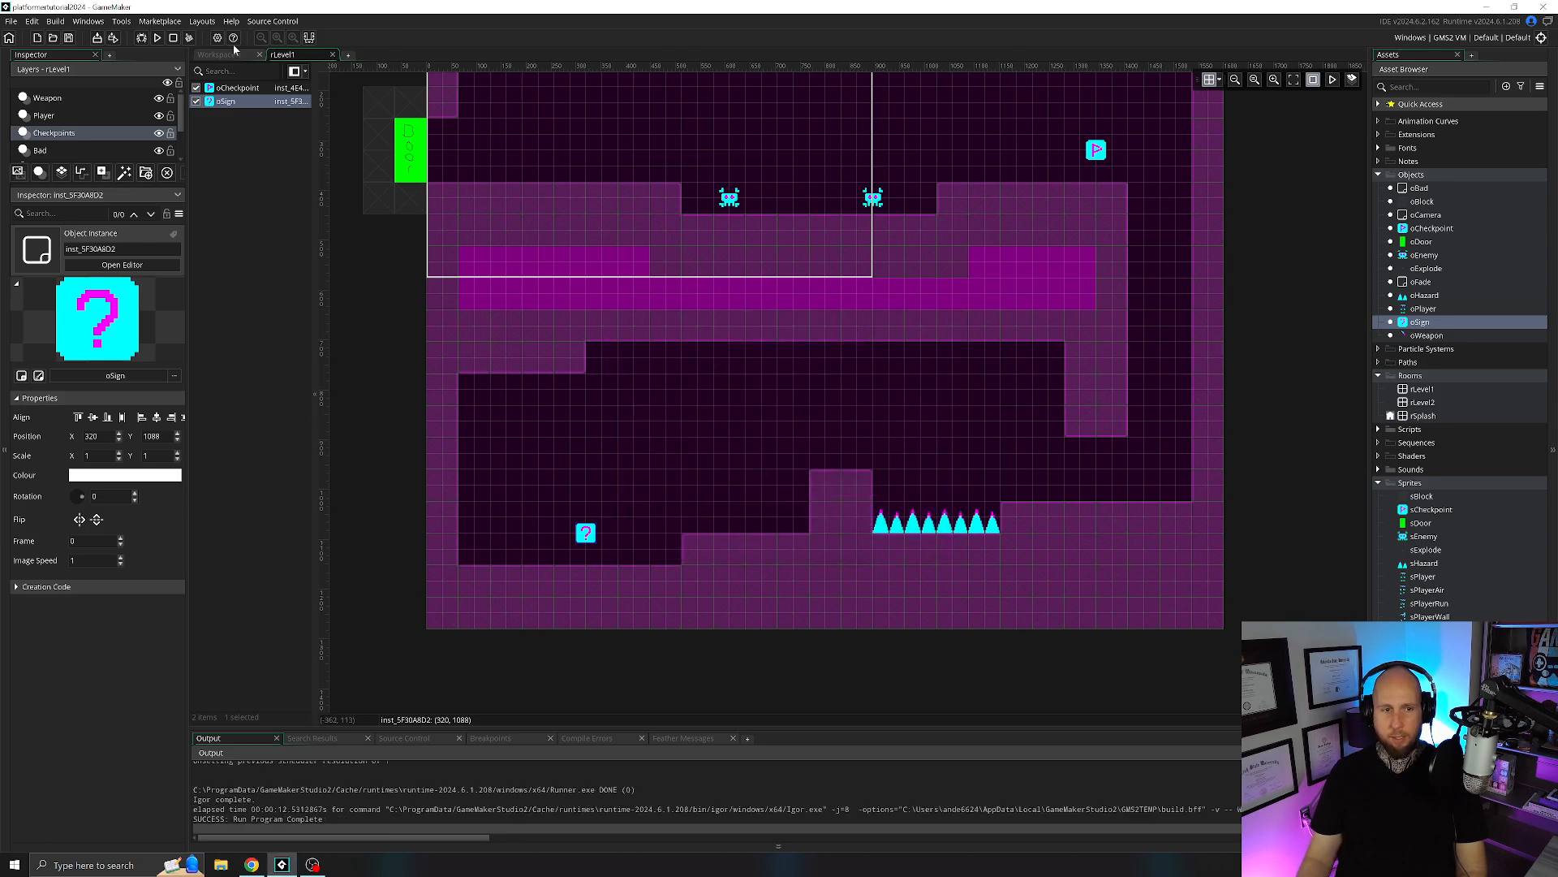
# Set text_y to 80 in oSign's Create event.
pyautogui.click(234, 54)
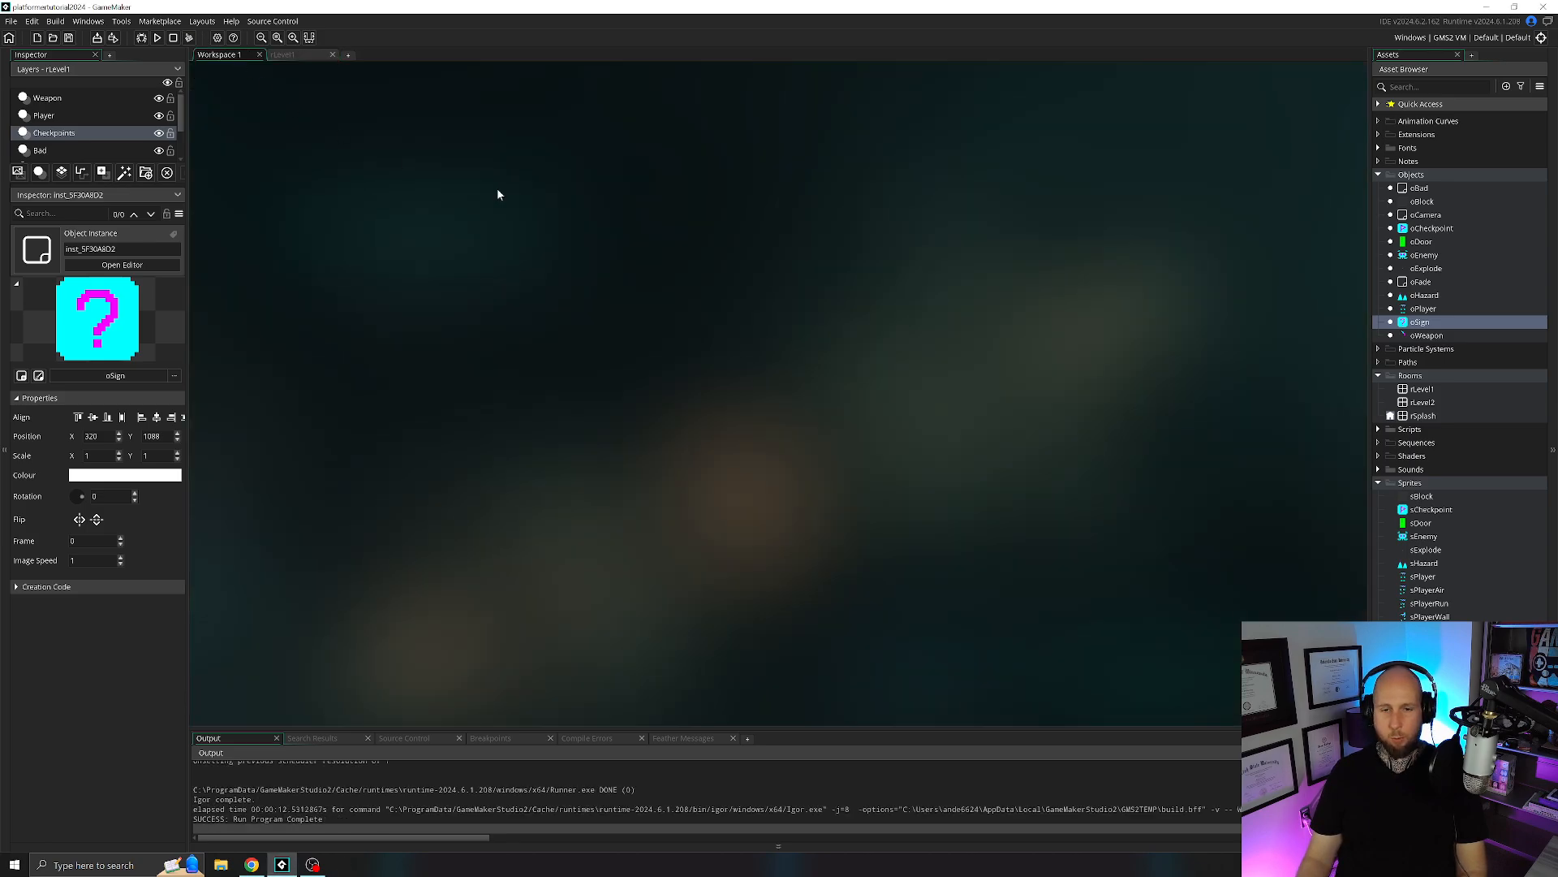
pyautogui.doubleClick(1421, 321)
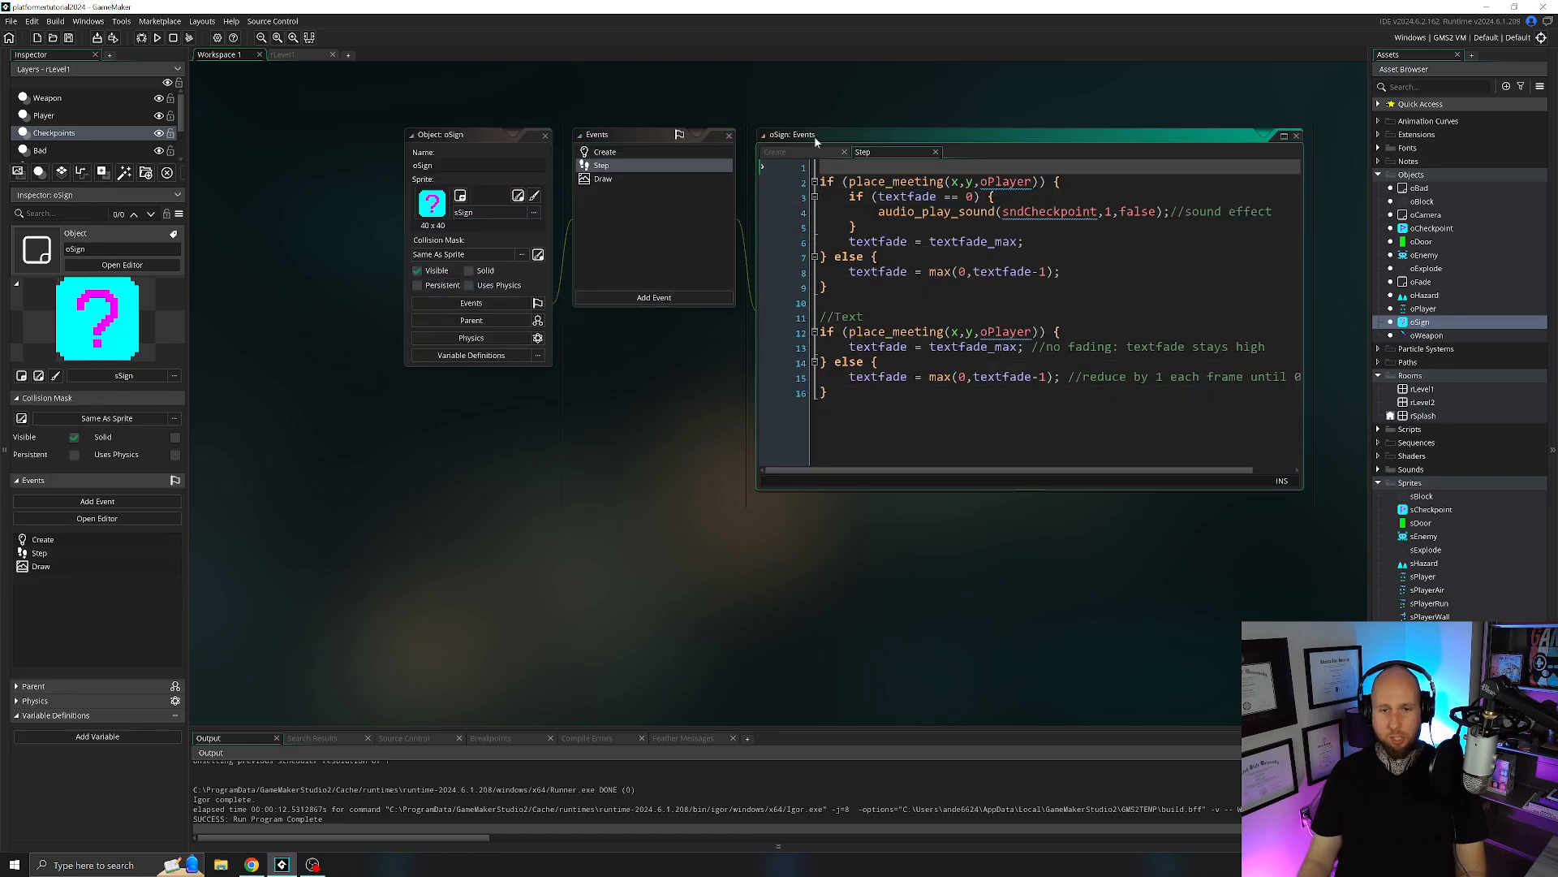
pyautogui.click(776, 152)
pyautogui.click(880, 213)
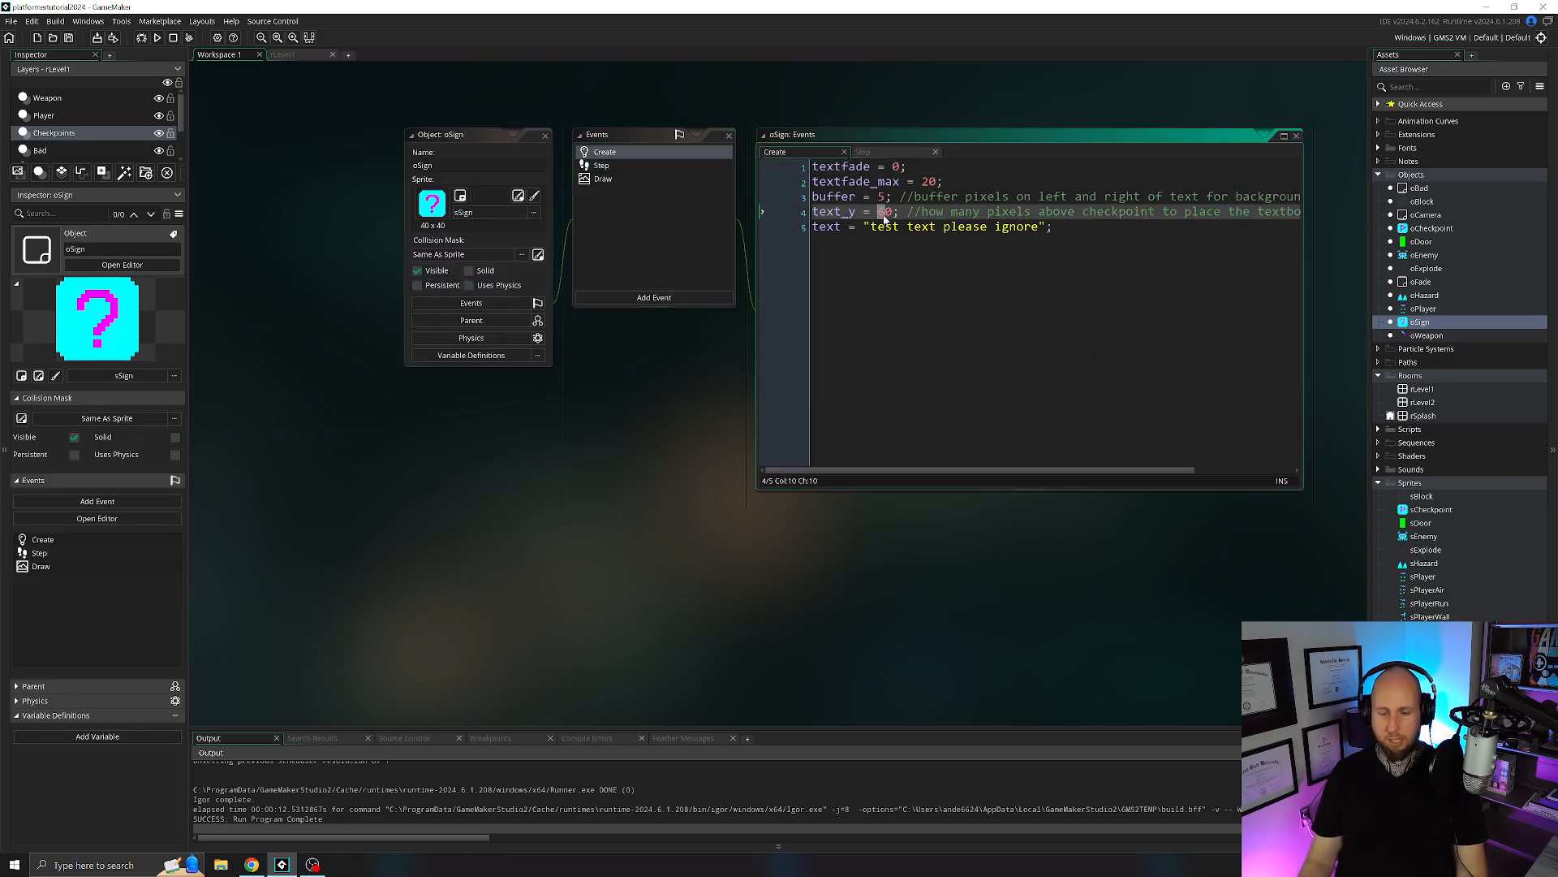
pyautogui.write('8')
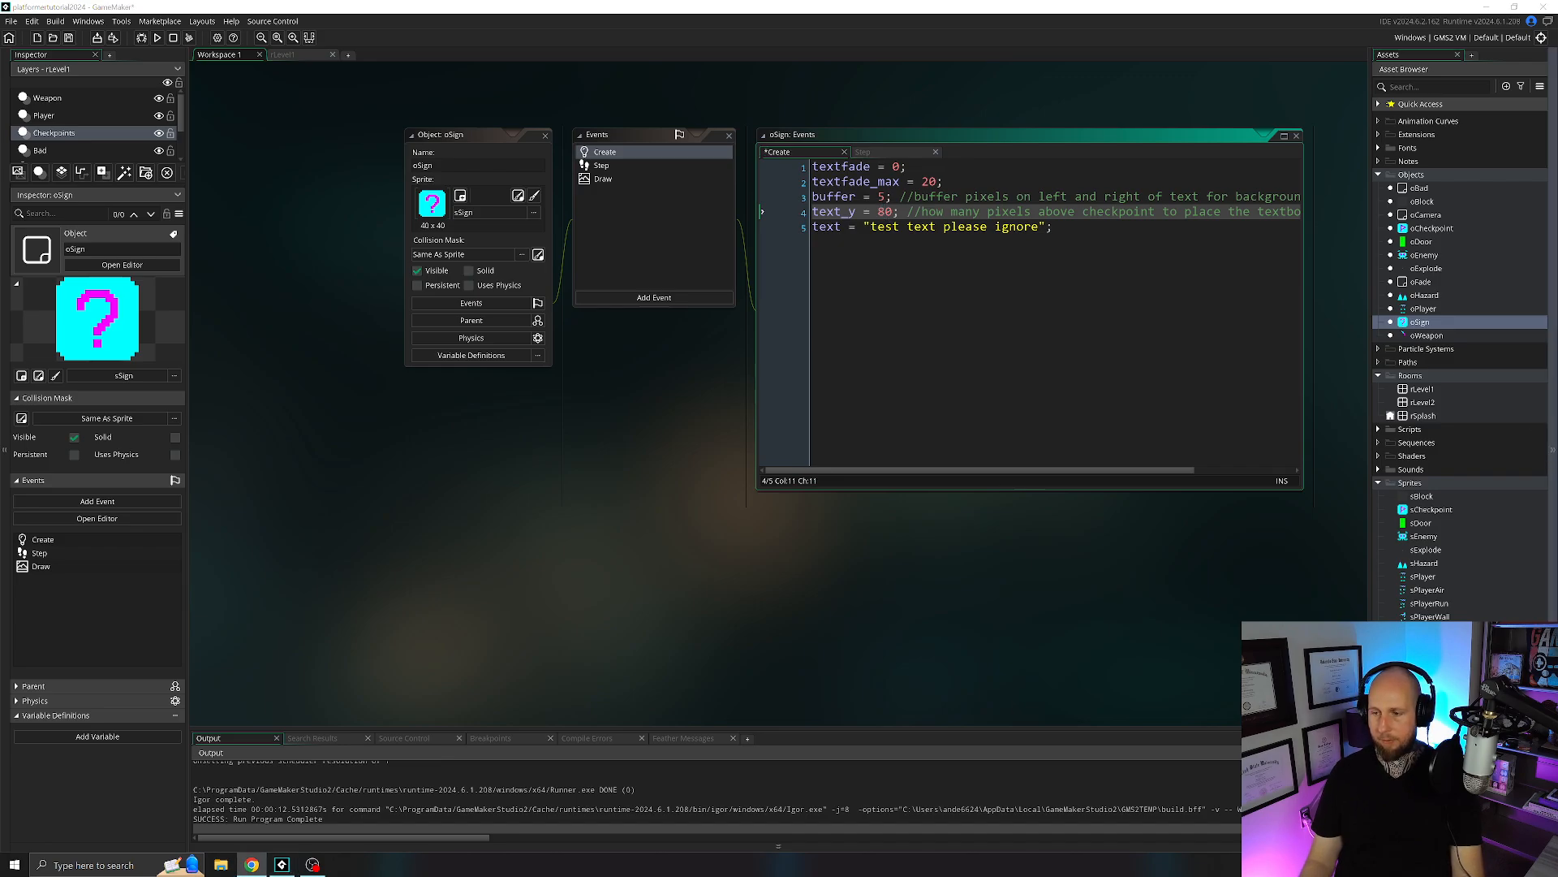
# Run the game, walk the player back and forth across the sign to check the text height, and close the game.
pyautogui.press('F5')
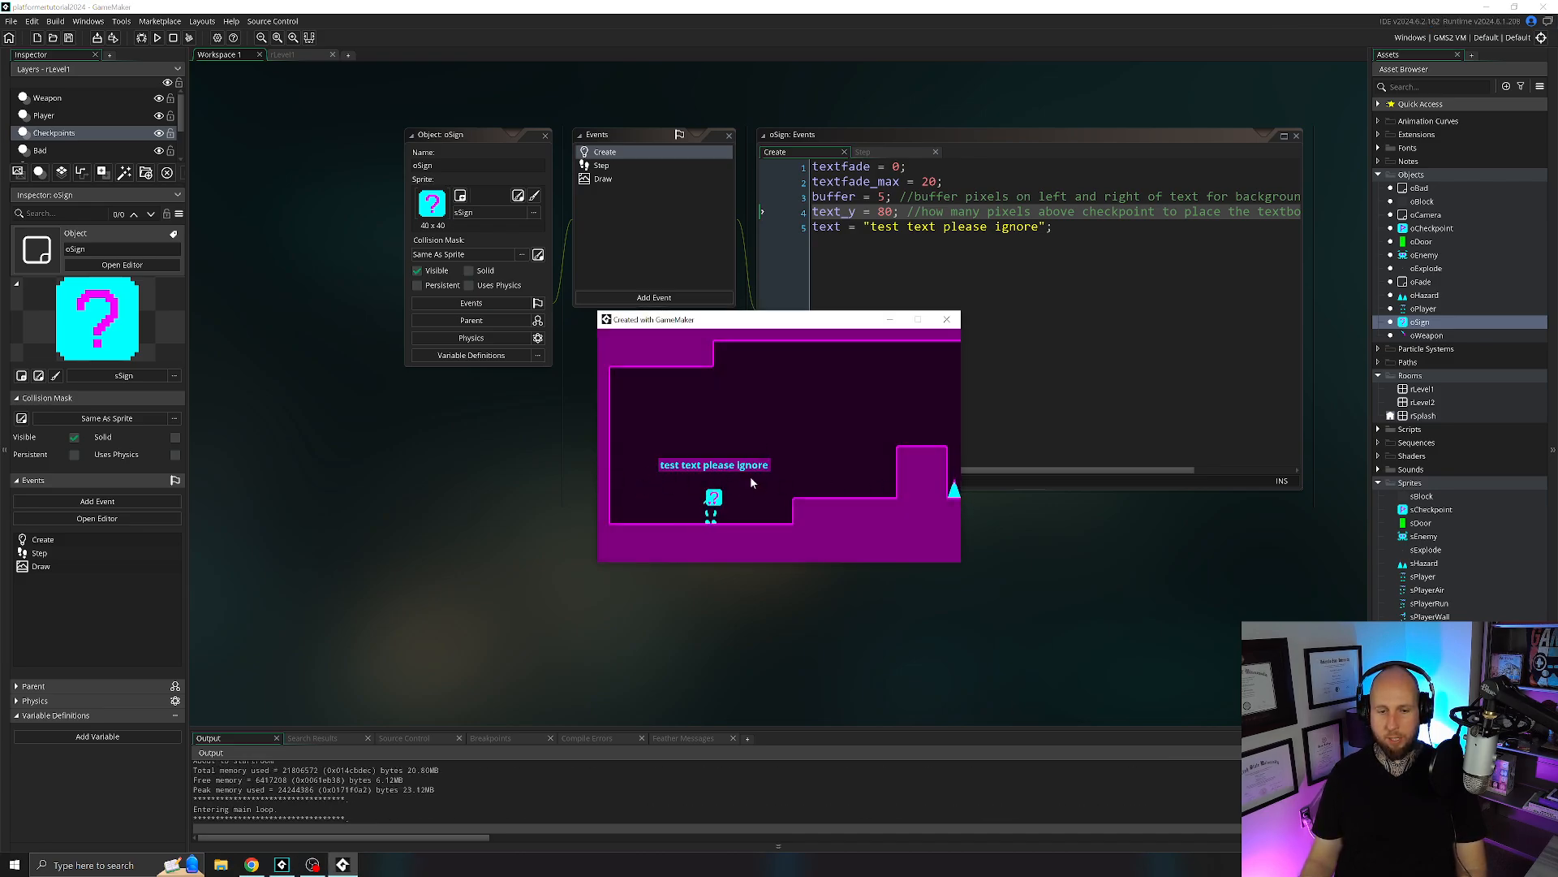
pyautogui.press('Left')
pyautogui.press('Right')
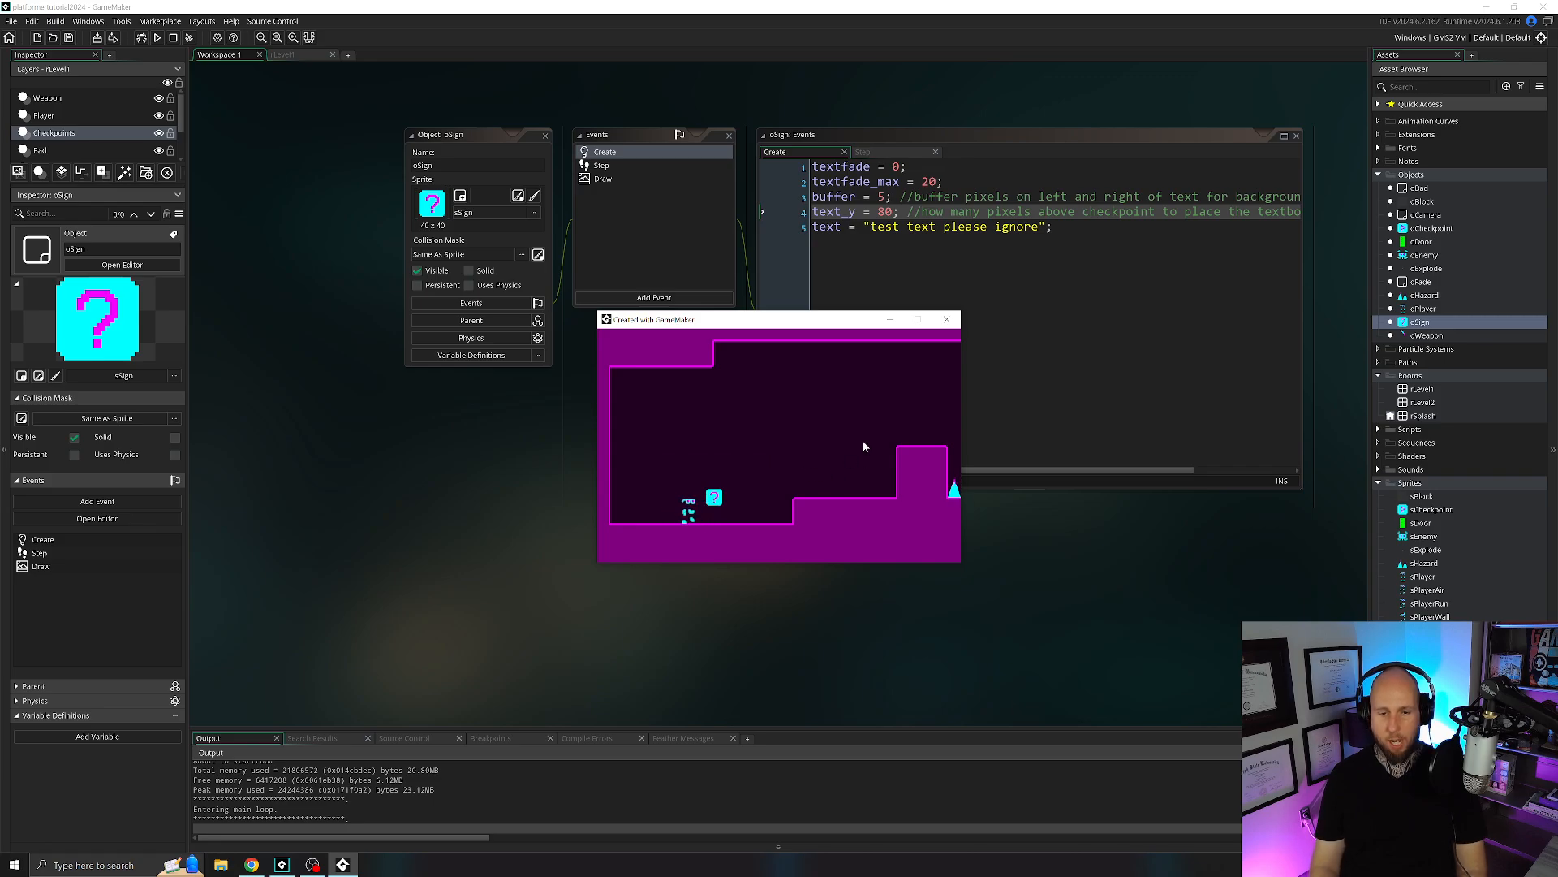
pyautogui.press('Left')
pyautogui.press('Right')
pyautogui.press('Left')
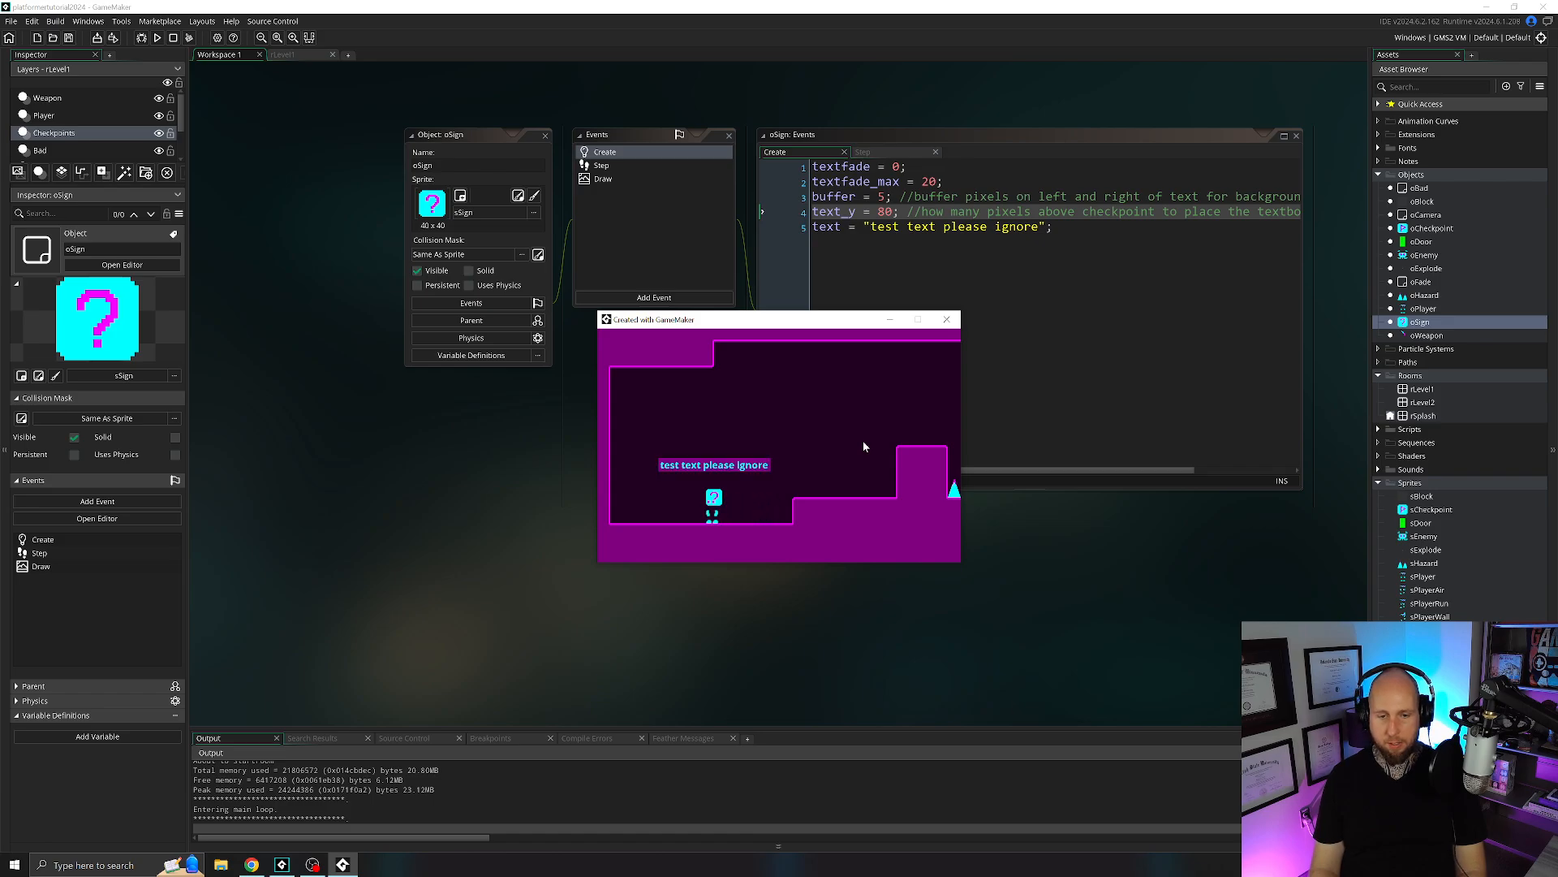
pyautogui.press('Right')
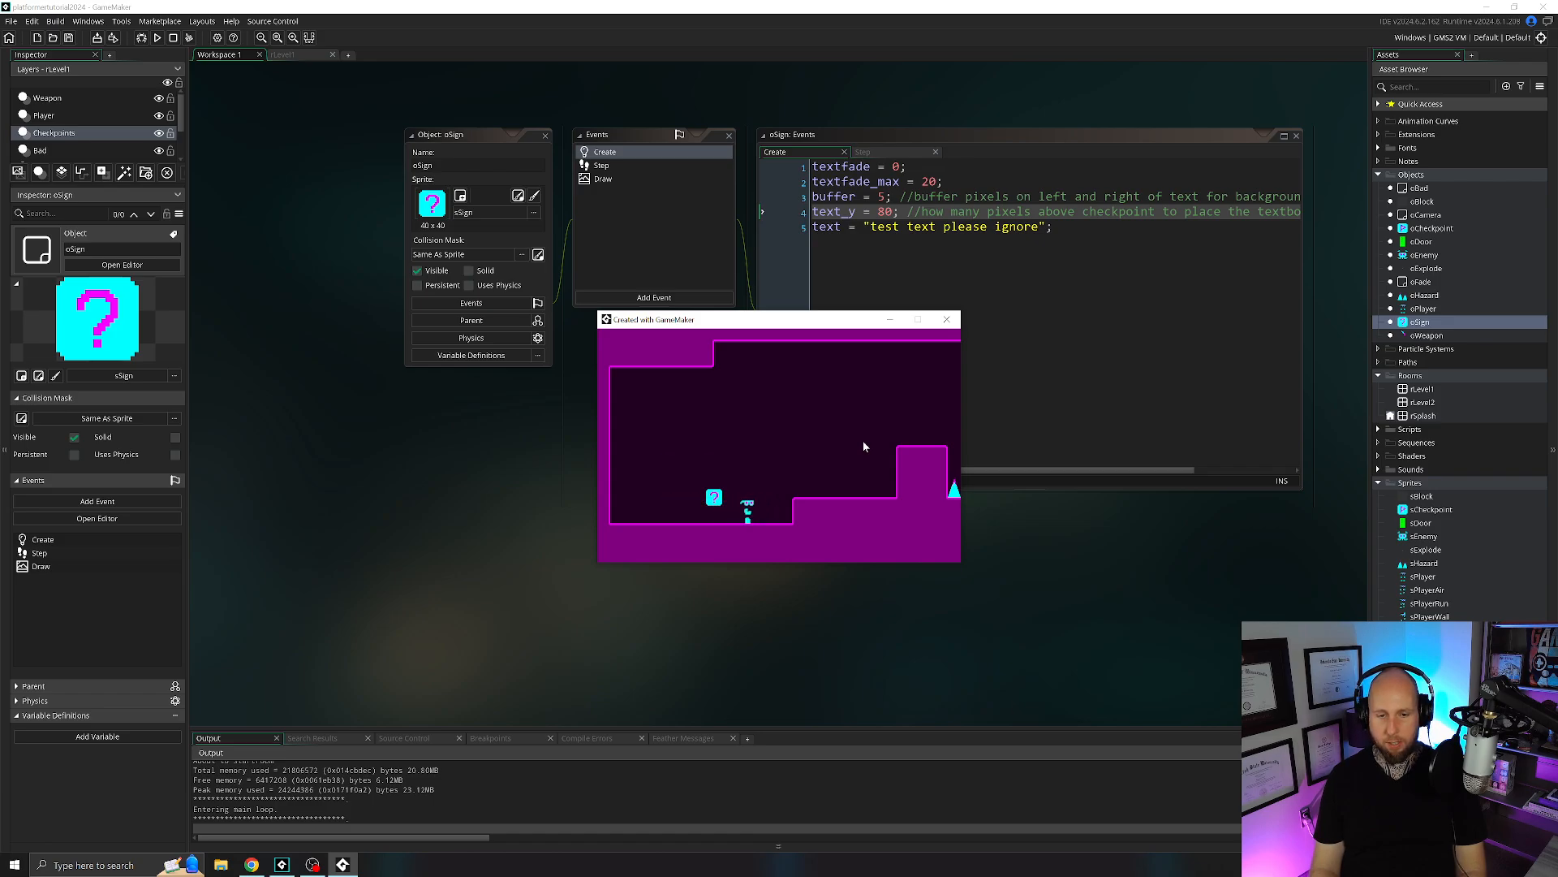
pyautogui.click(948, 321)
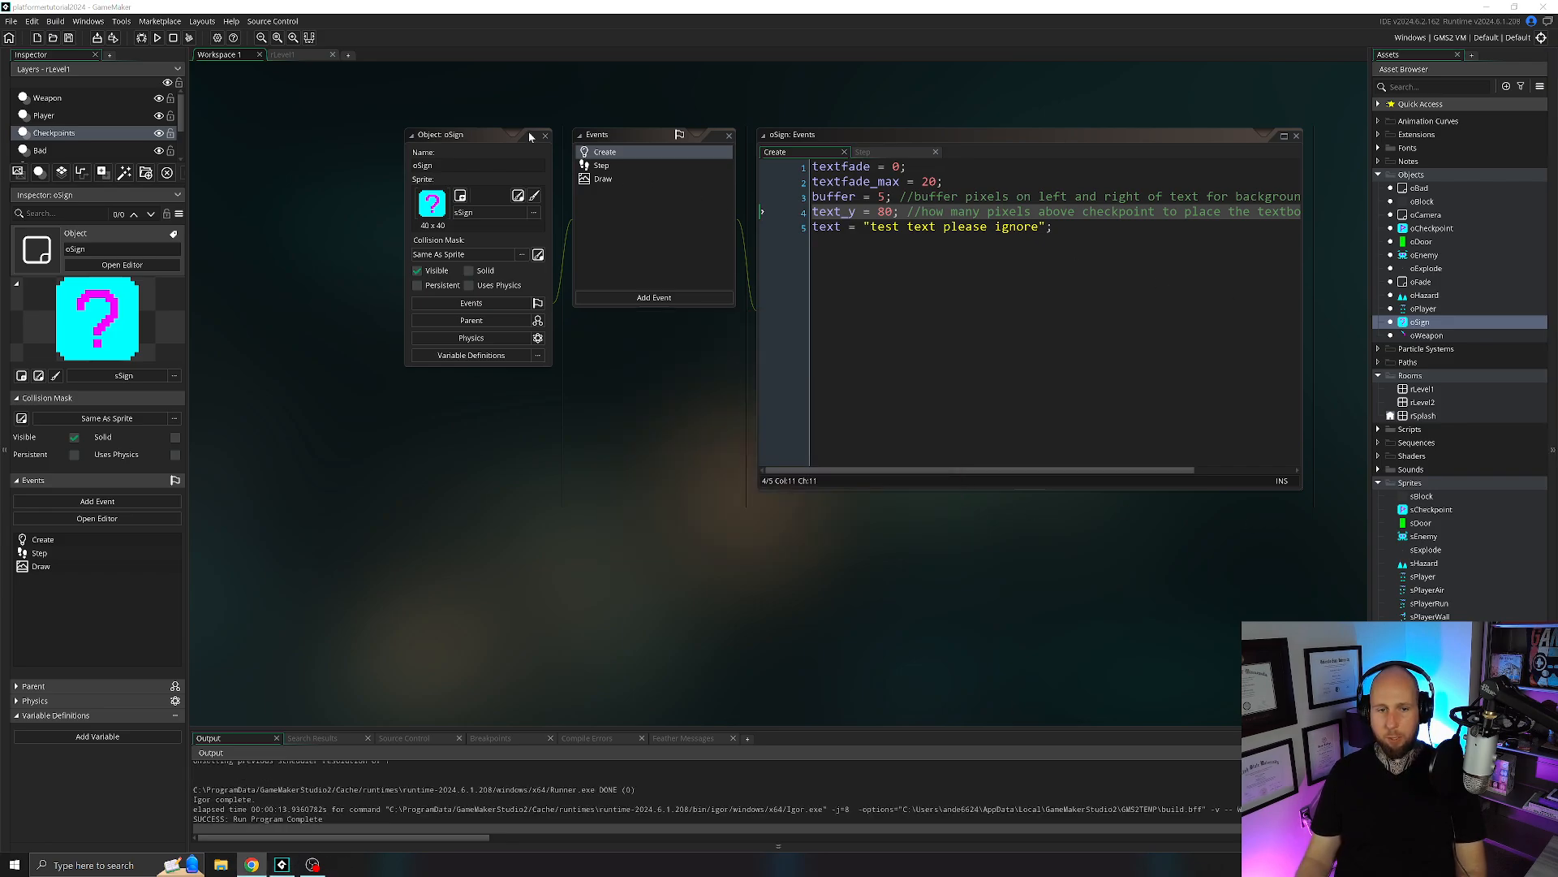
# Add creation code text = "Use arrow keys to move and jump."; to the oSign instance in rLevel1, and test it in the game.
pyautogui.click(306, 53)
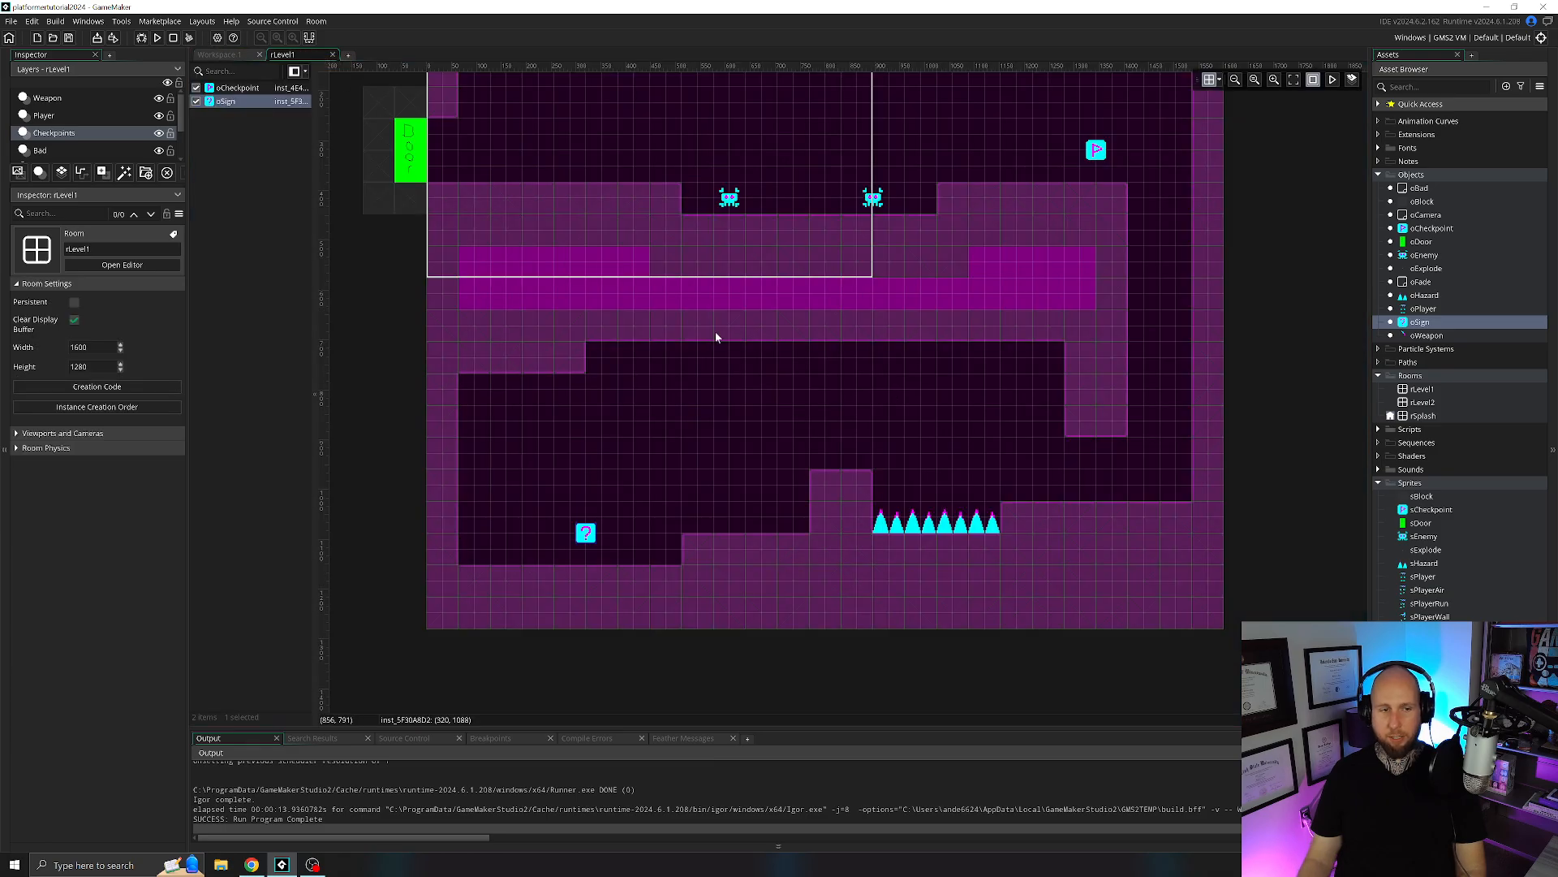
pyautogui.doubleClick(585, 533)
pyautogui.scroll(-4, 787, 438)
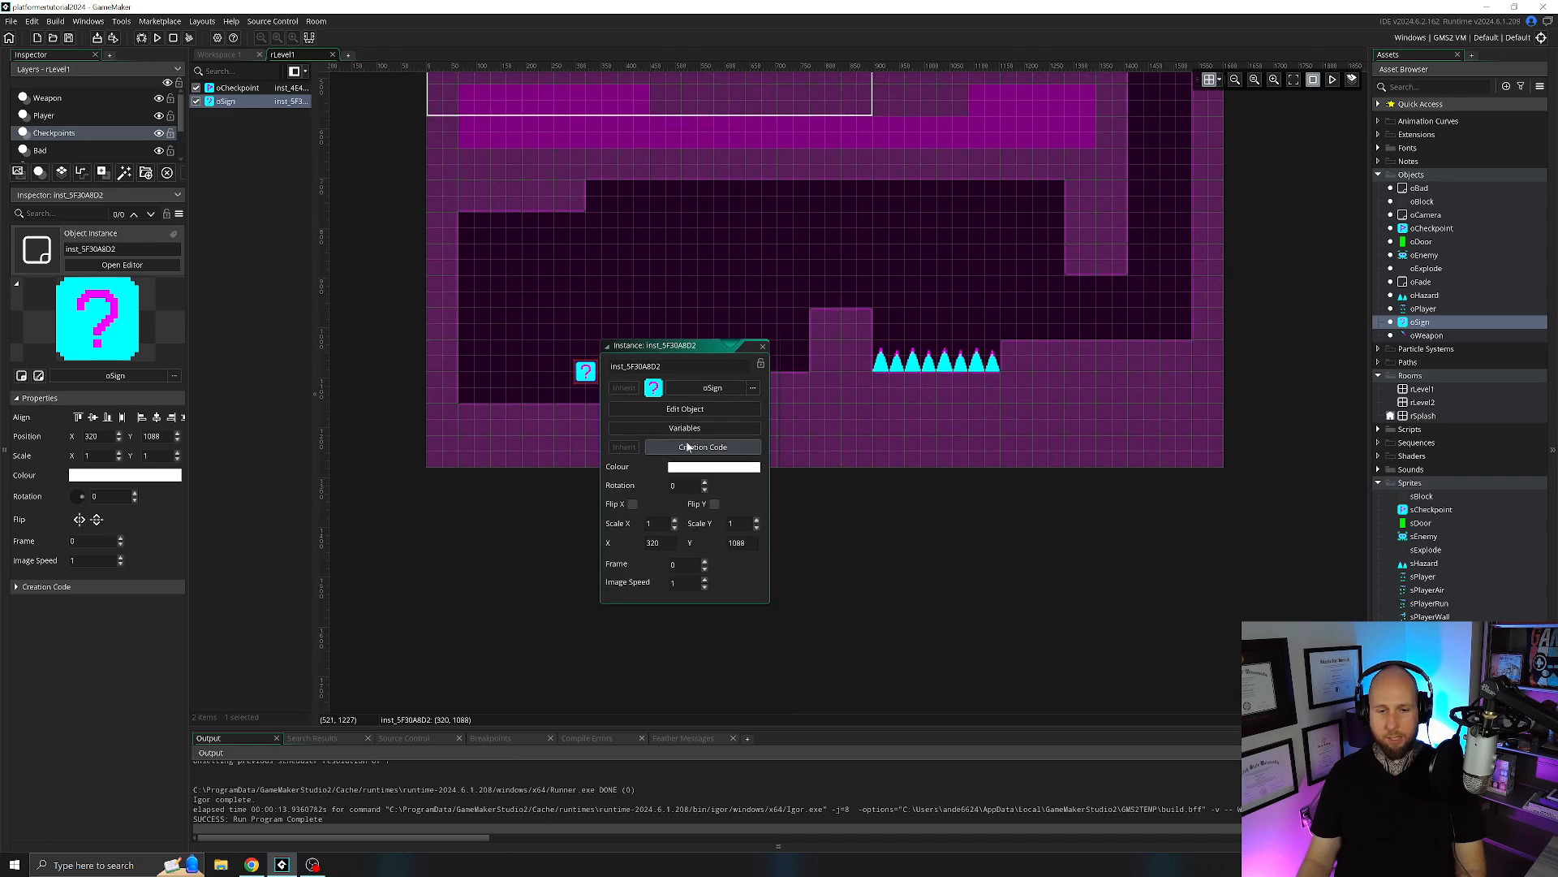
pyautogui.click(693, 446)
pyautogui.write('te')
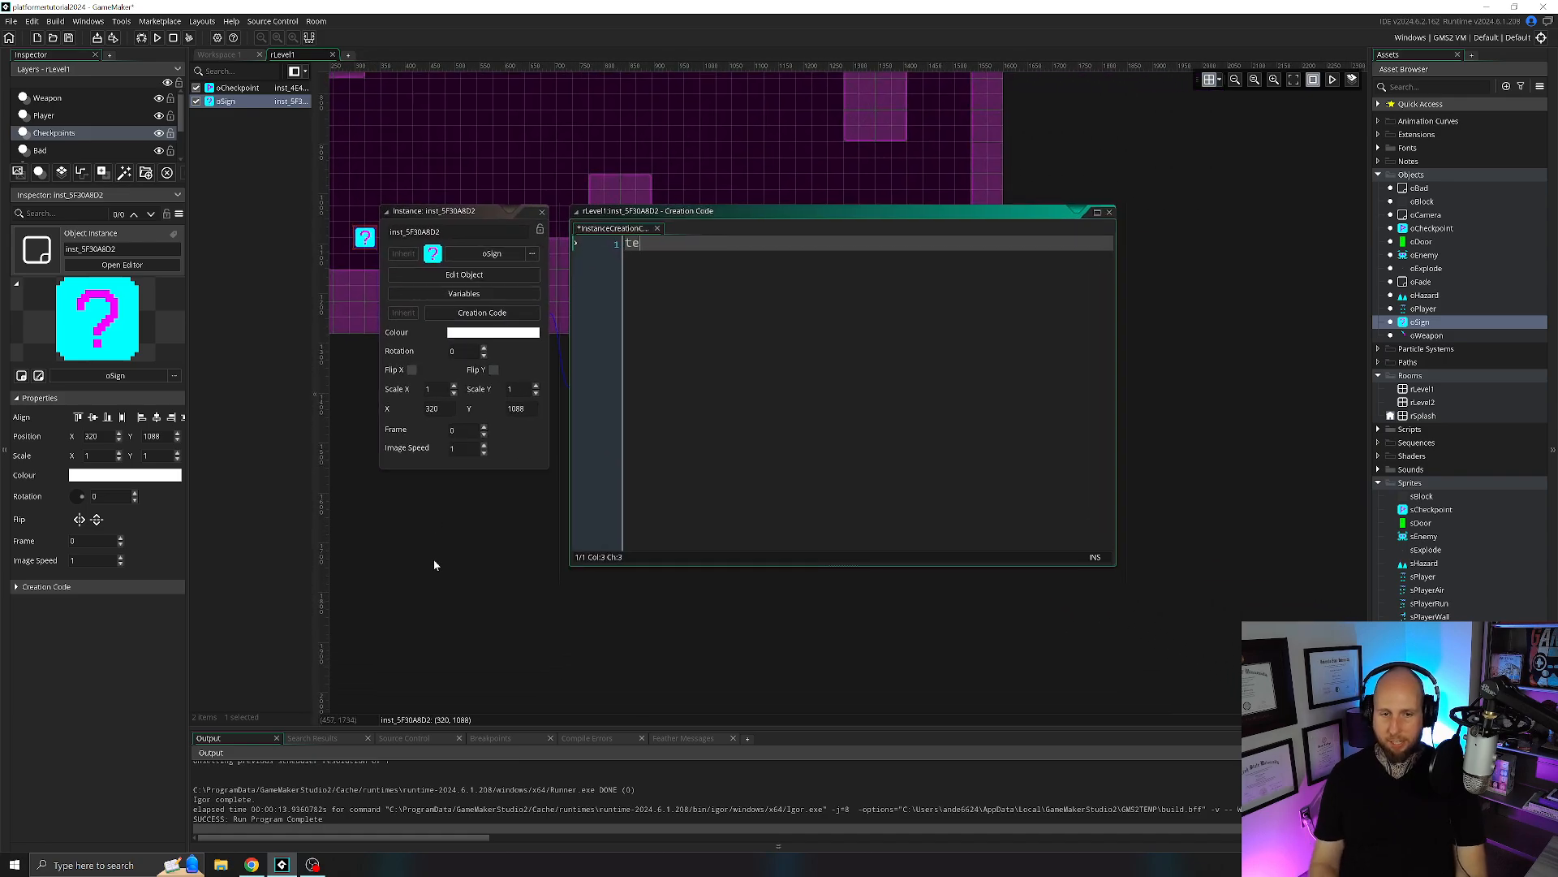
pyautogui.write('xt =')
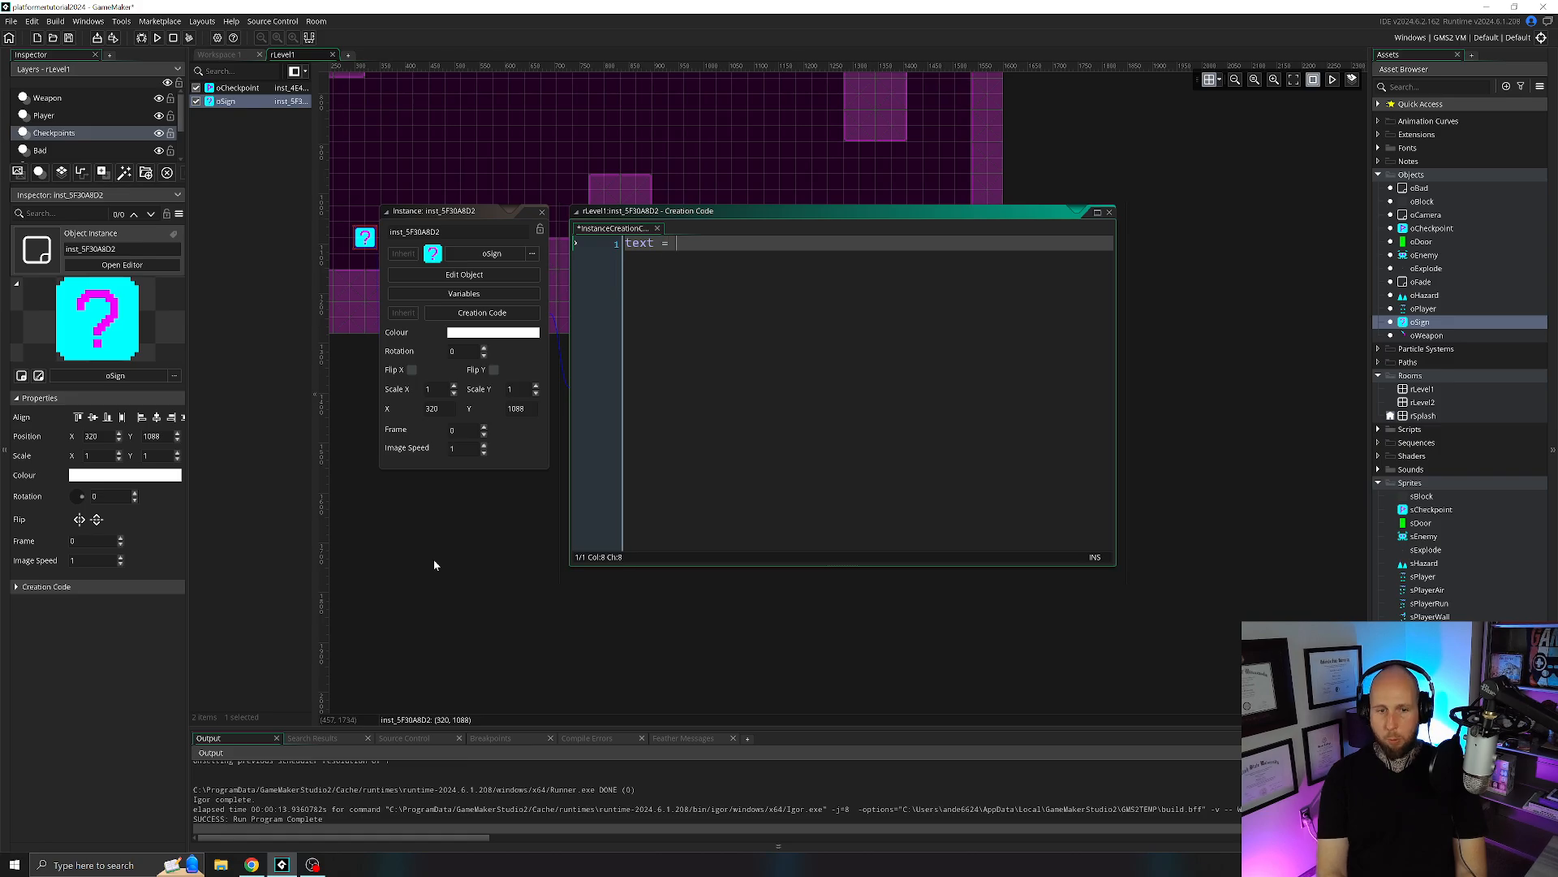
pyautogui.write(' "Use arrow')
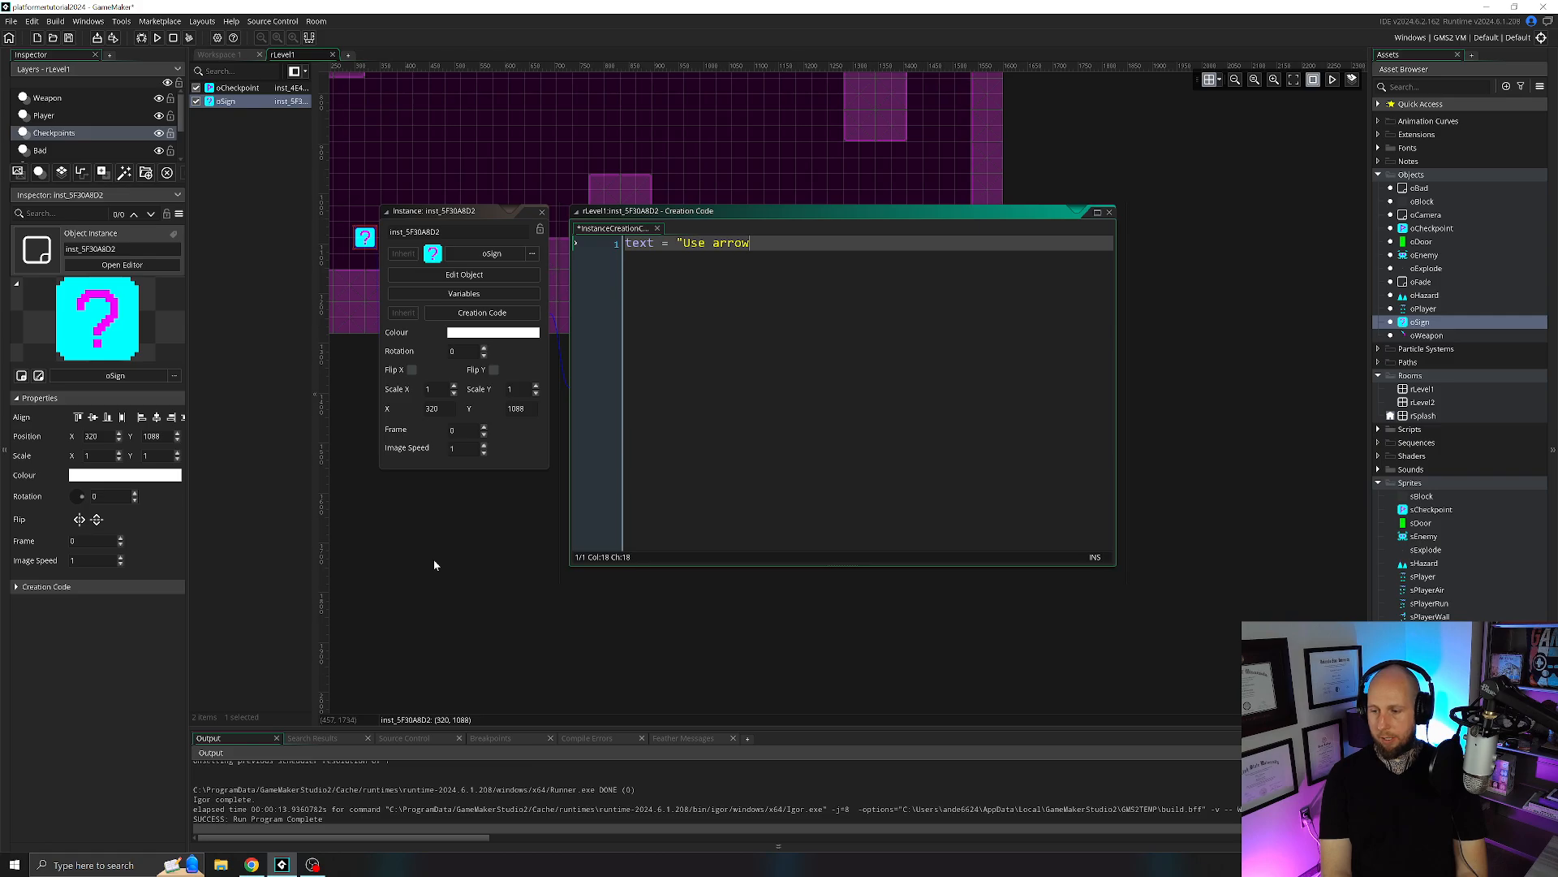
pyautogui.write(' keys to move and j')
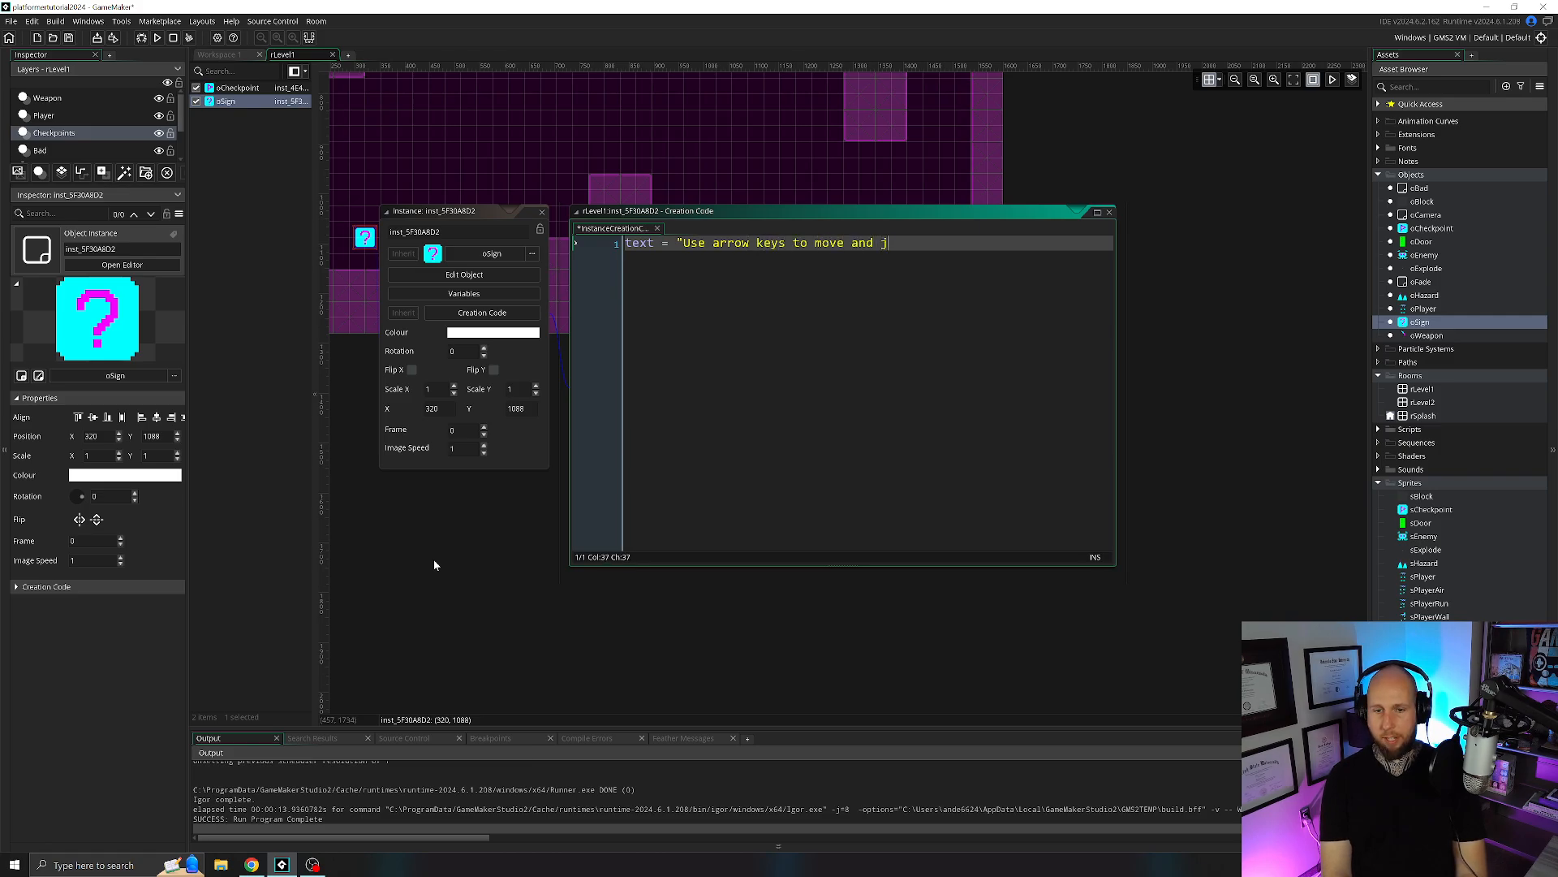
pyautogui.write('ump.";')
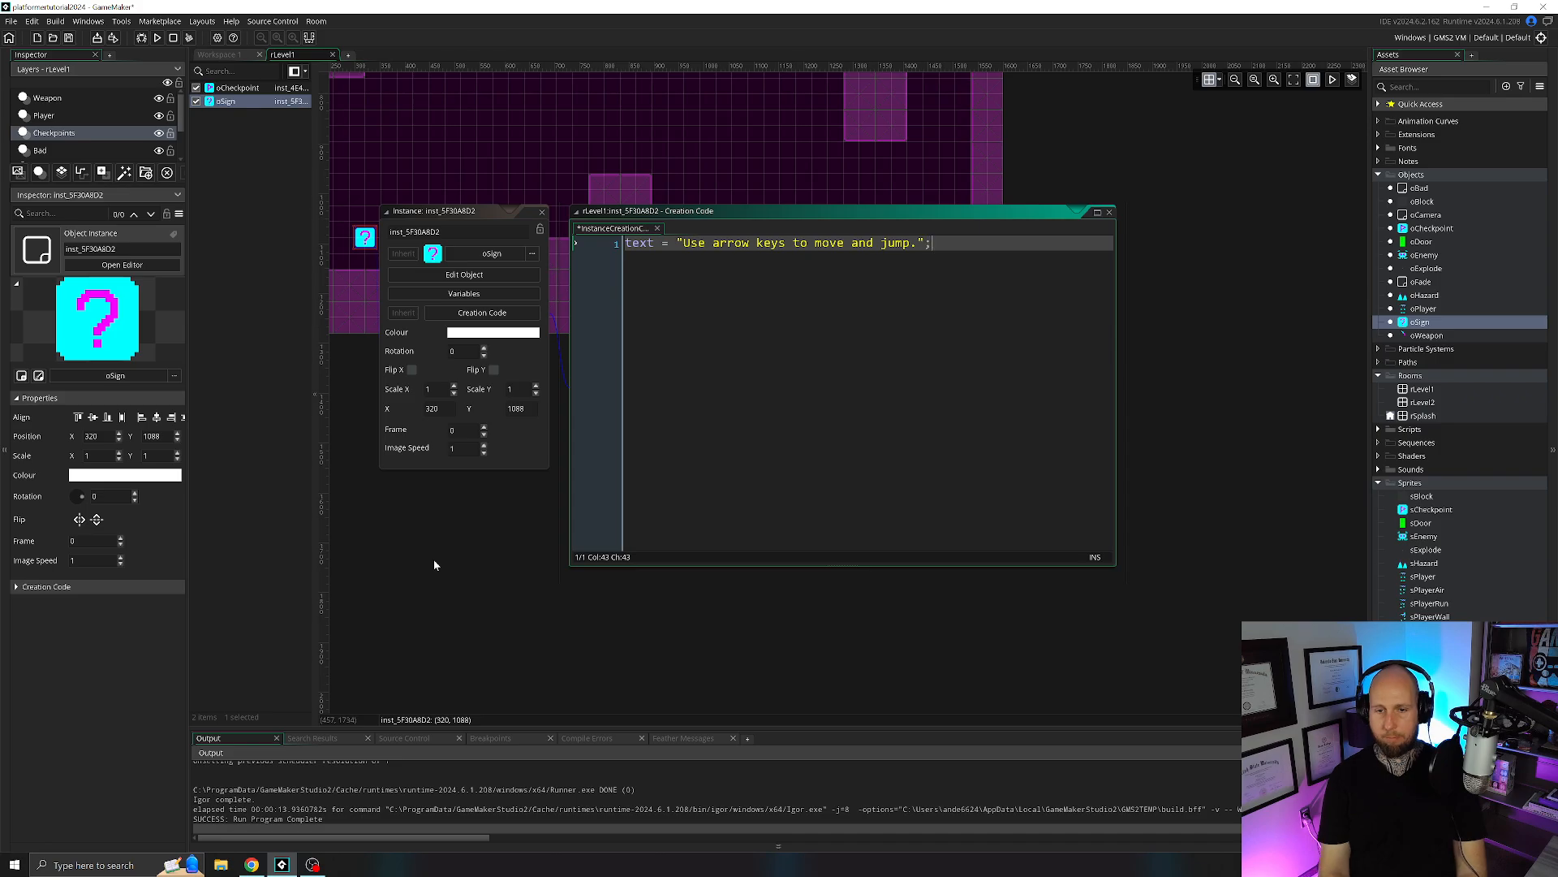
pyautogui.click(157, 39)
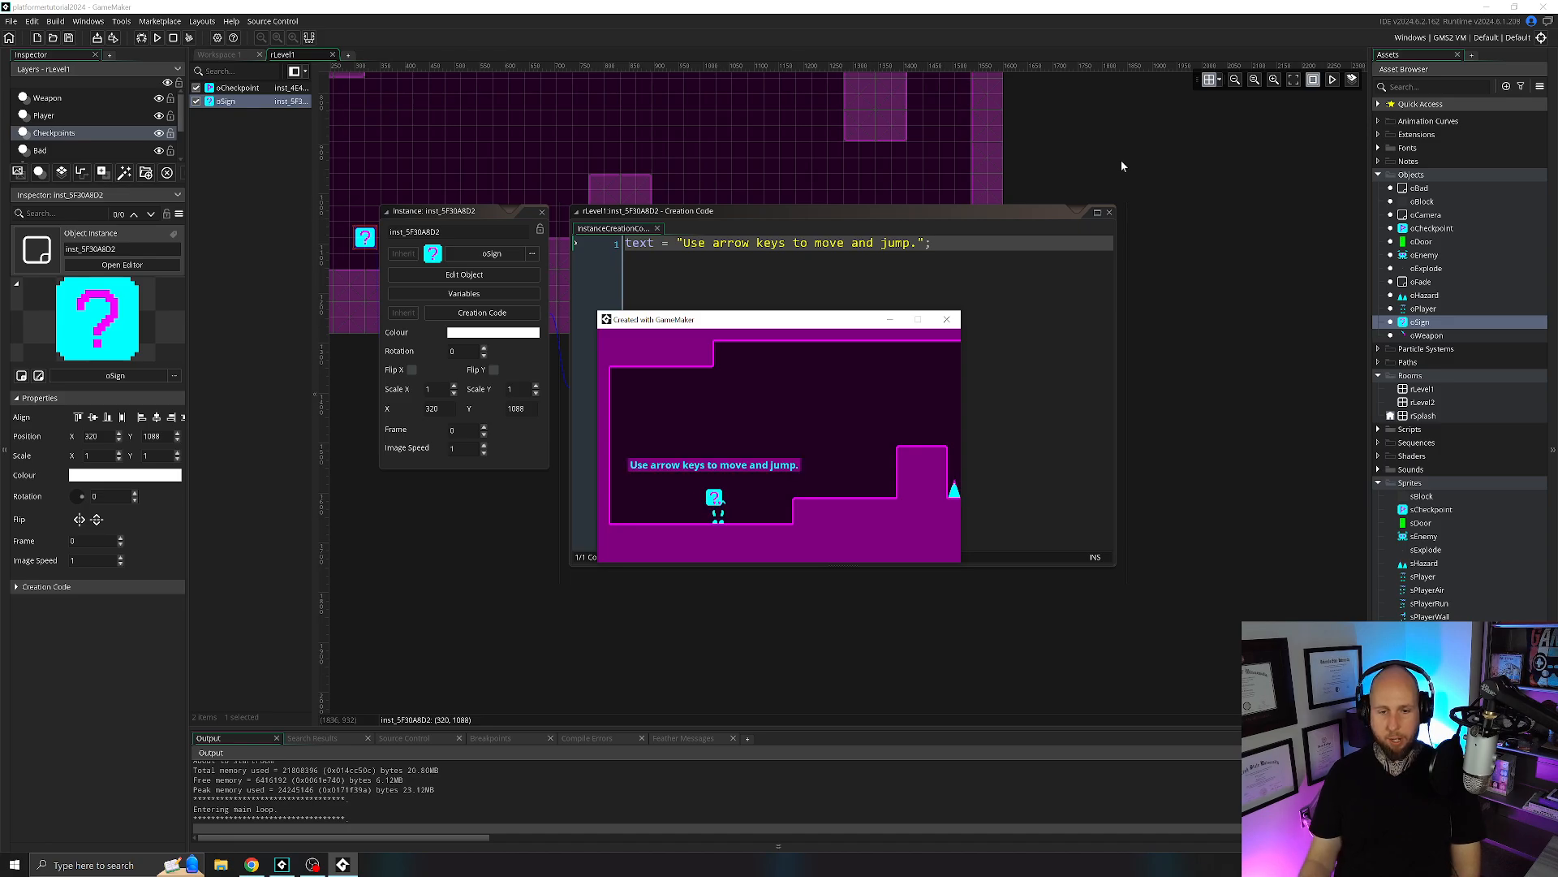
pyautogui.click(948, 322)
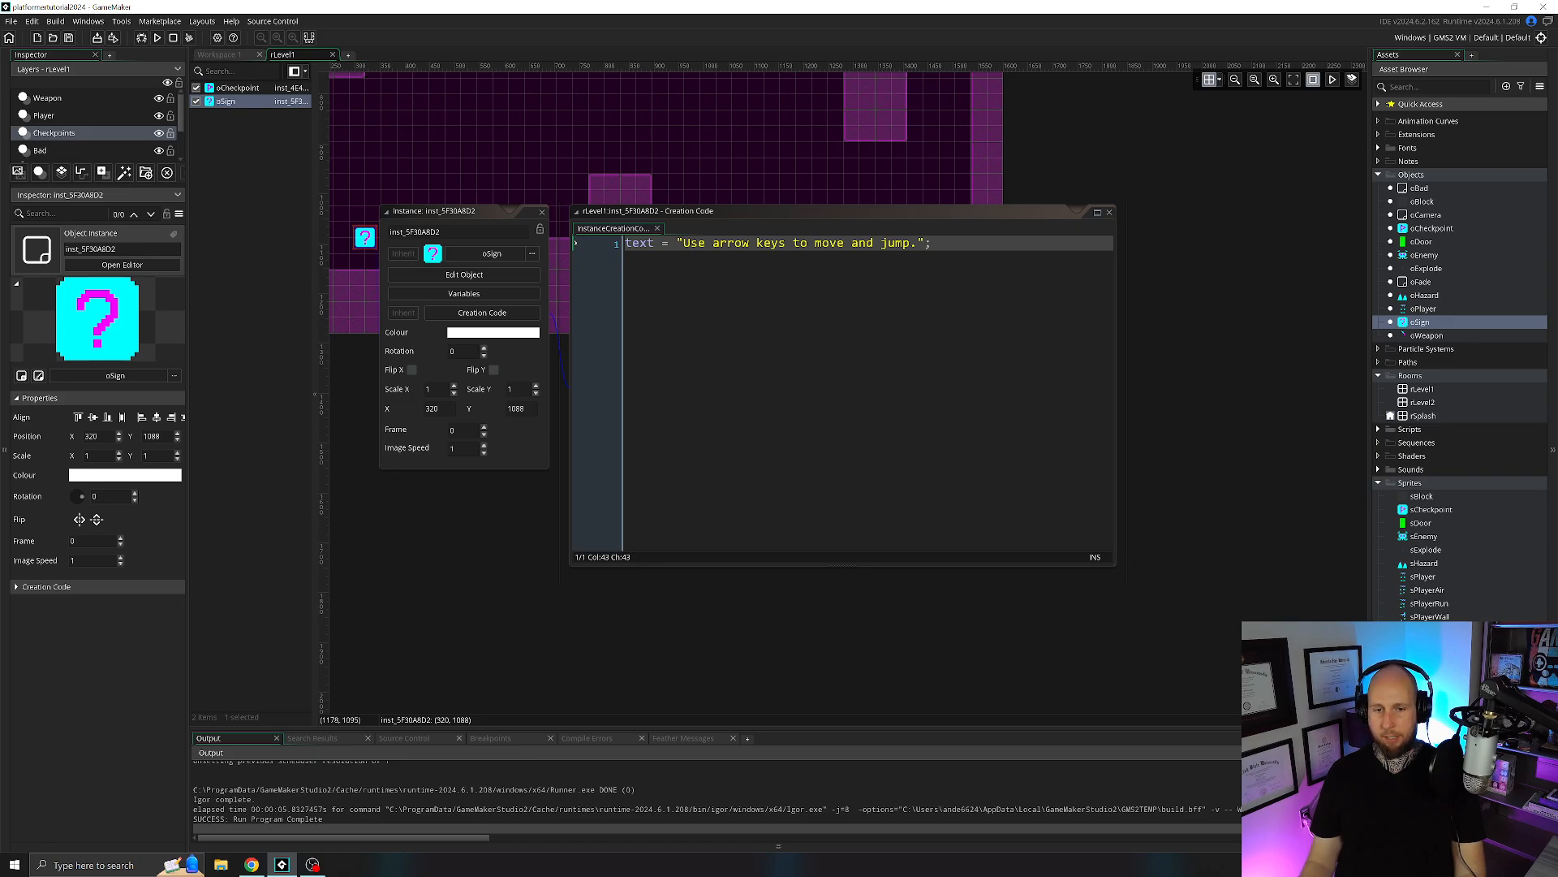
# Replace the space after "keys" in the sign's text with the line break \n, and test the two-line message in the game.
pyautogui.click(794, 242)
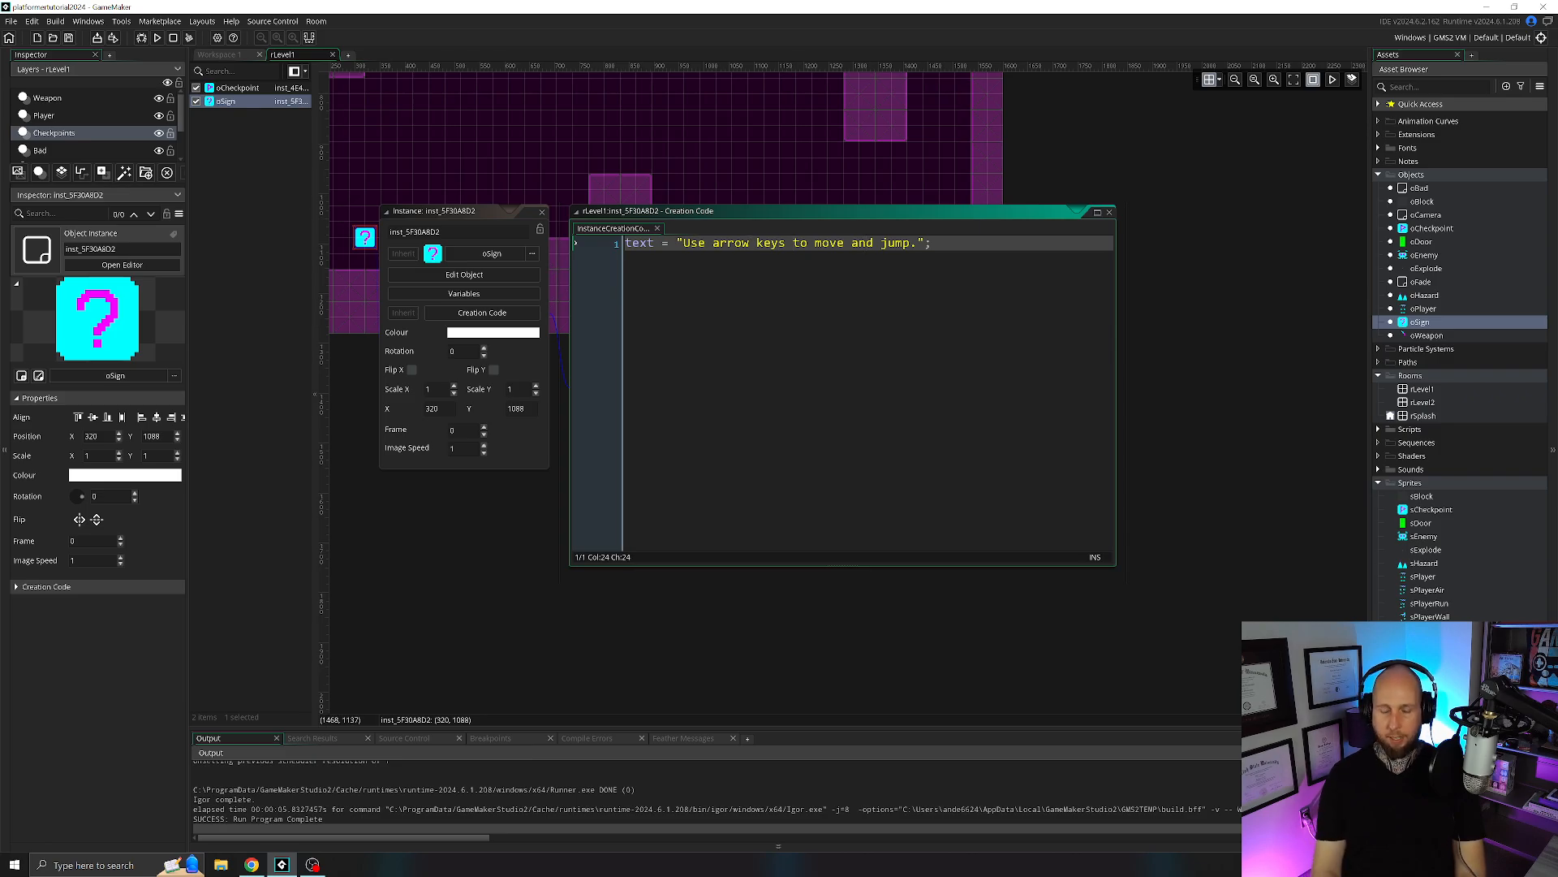
pyautogui.press('BackSpace')
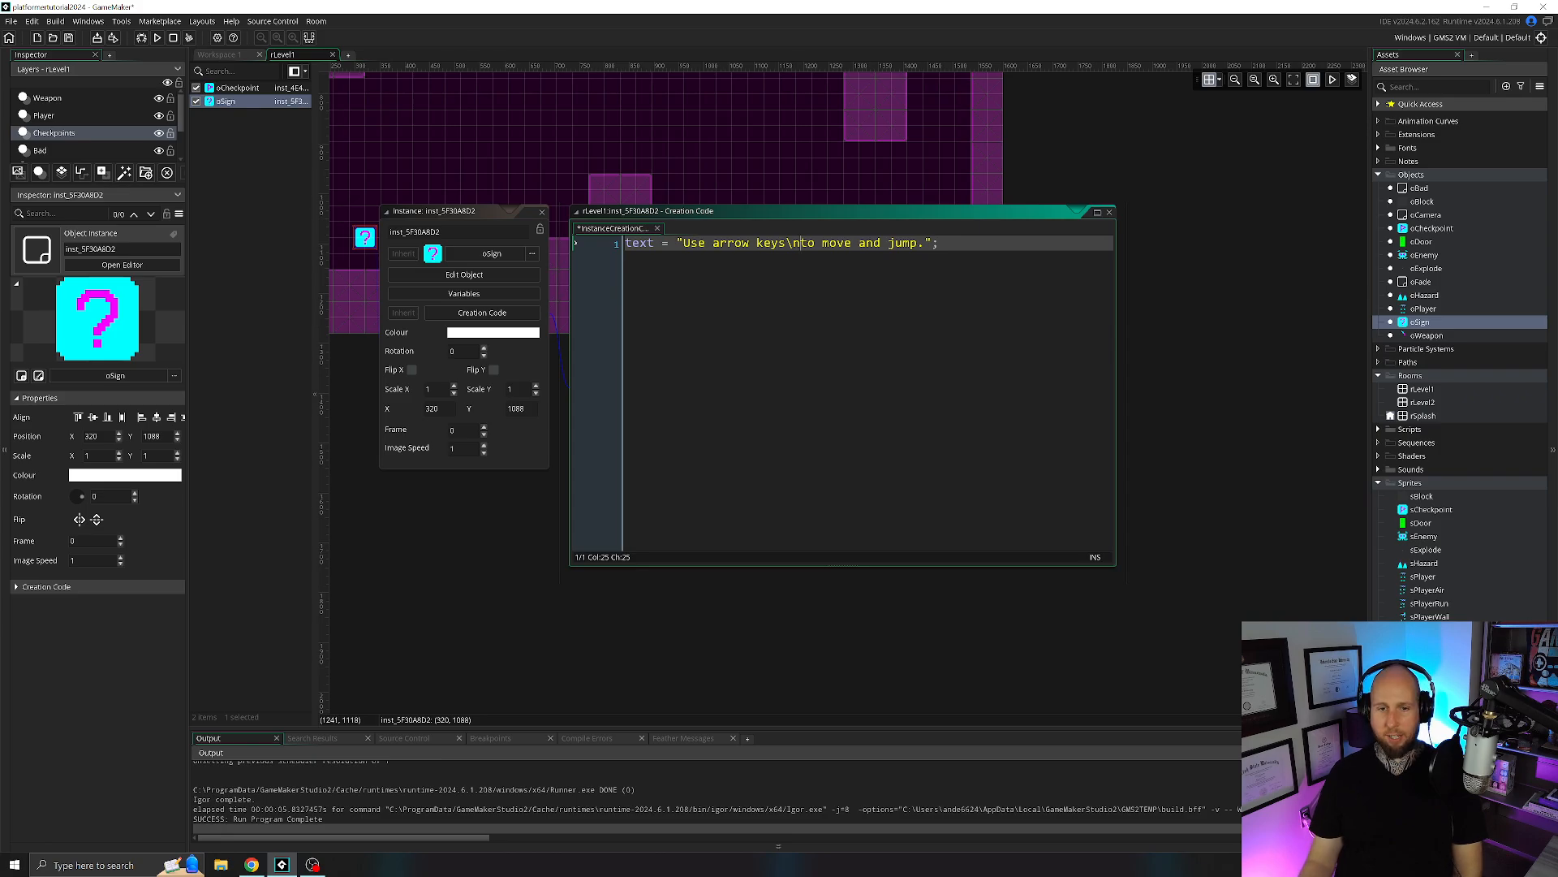
pyautogui.click(156, 37)
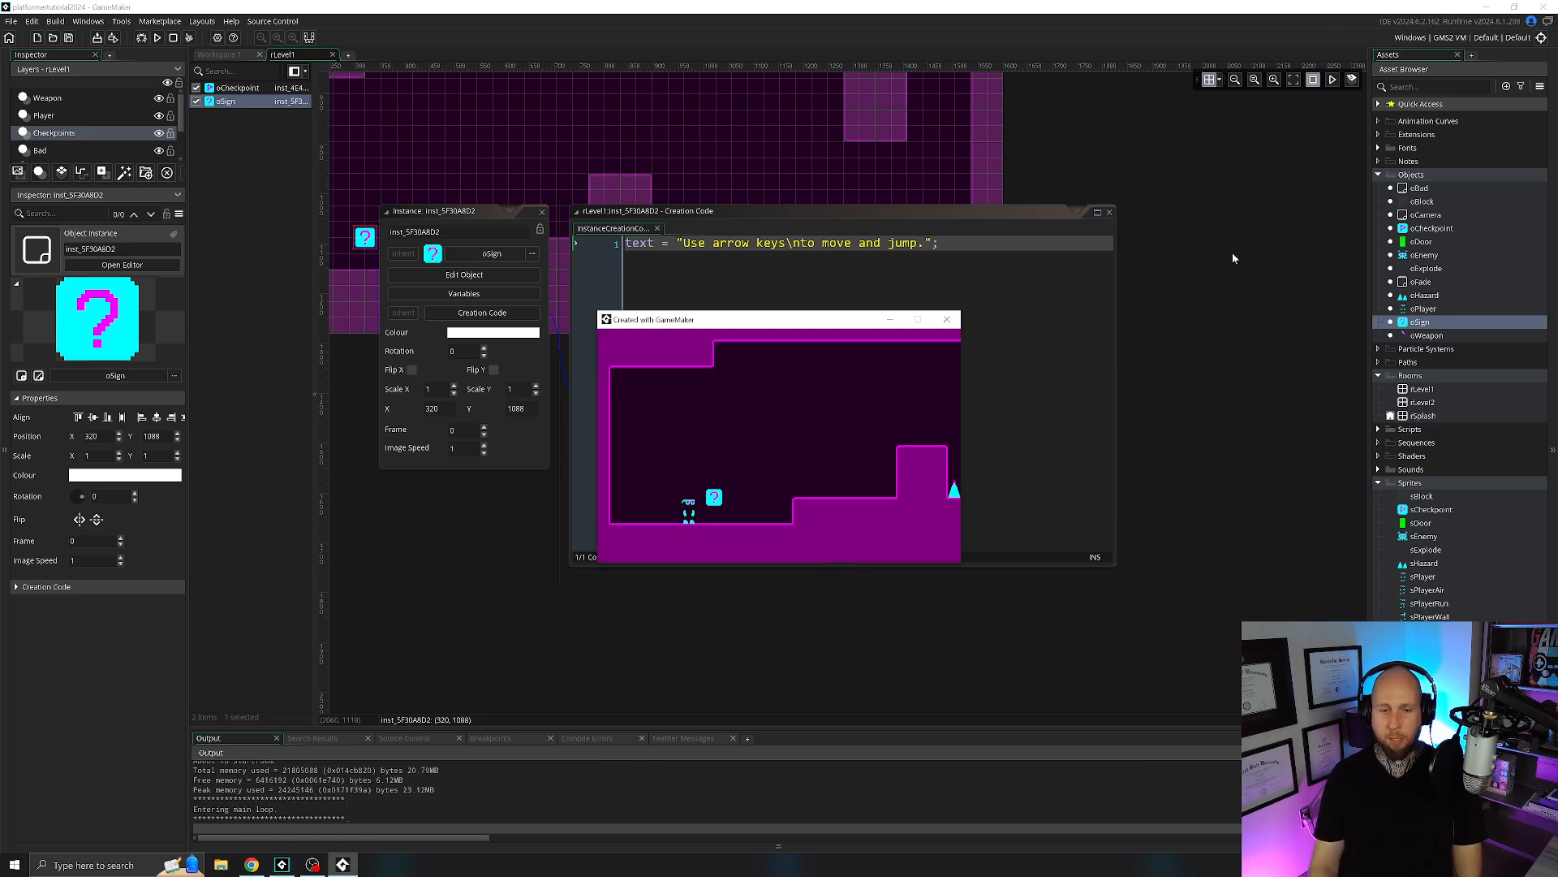
pyautogui.press('Right')
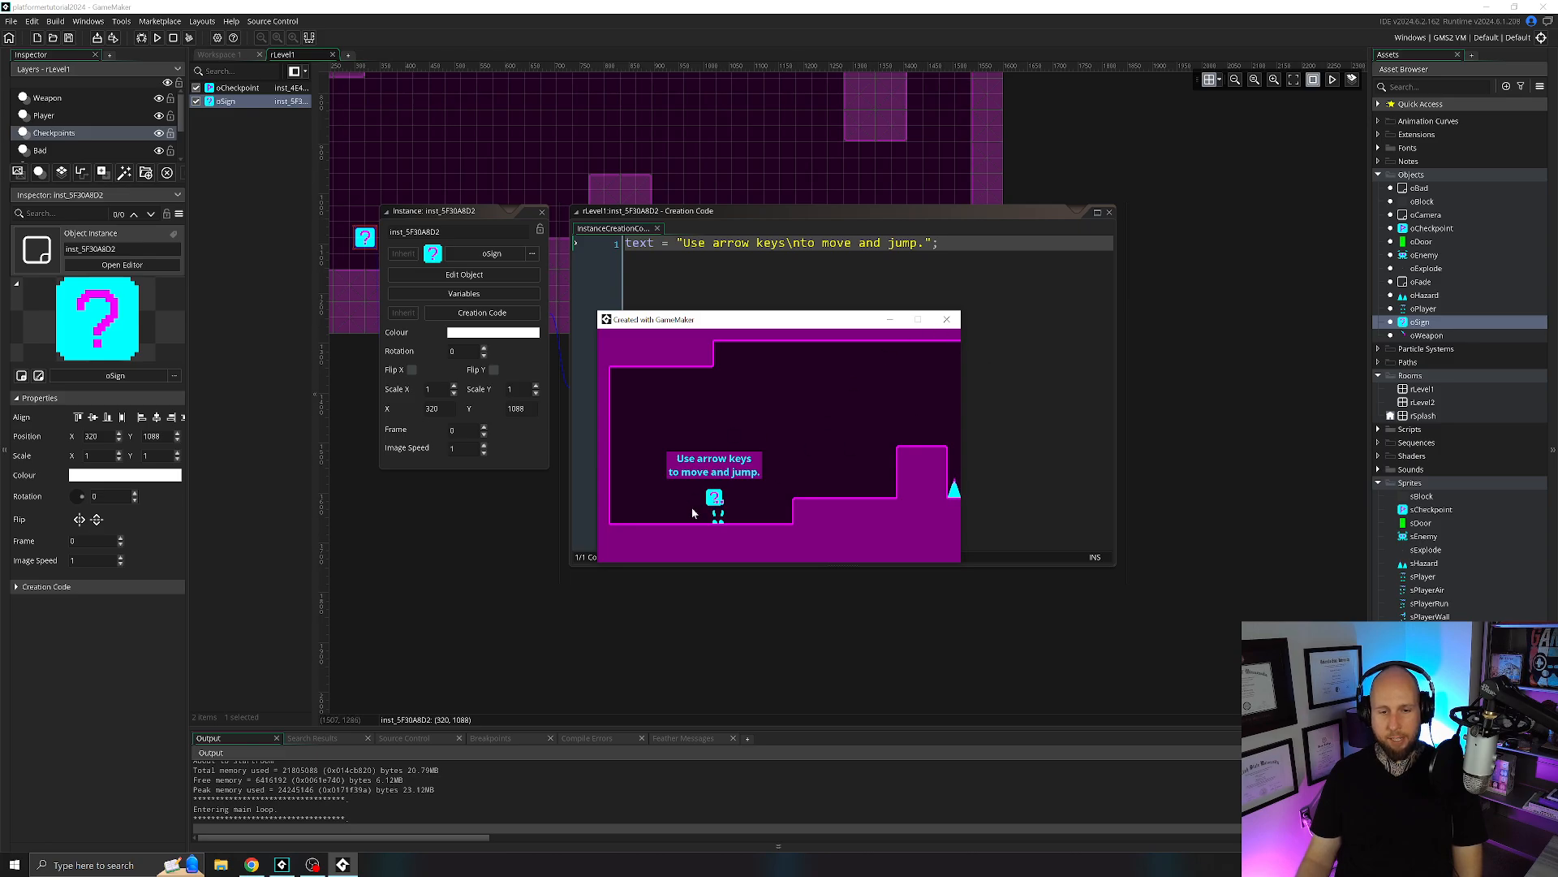
pyautogui.click(946, 319)
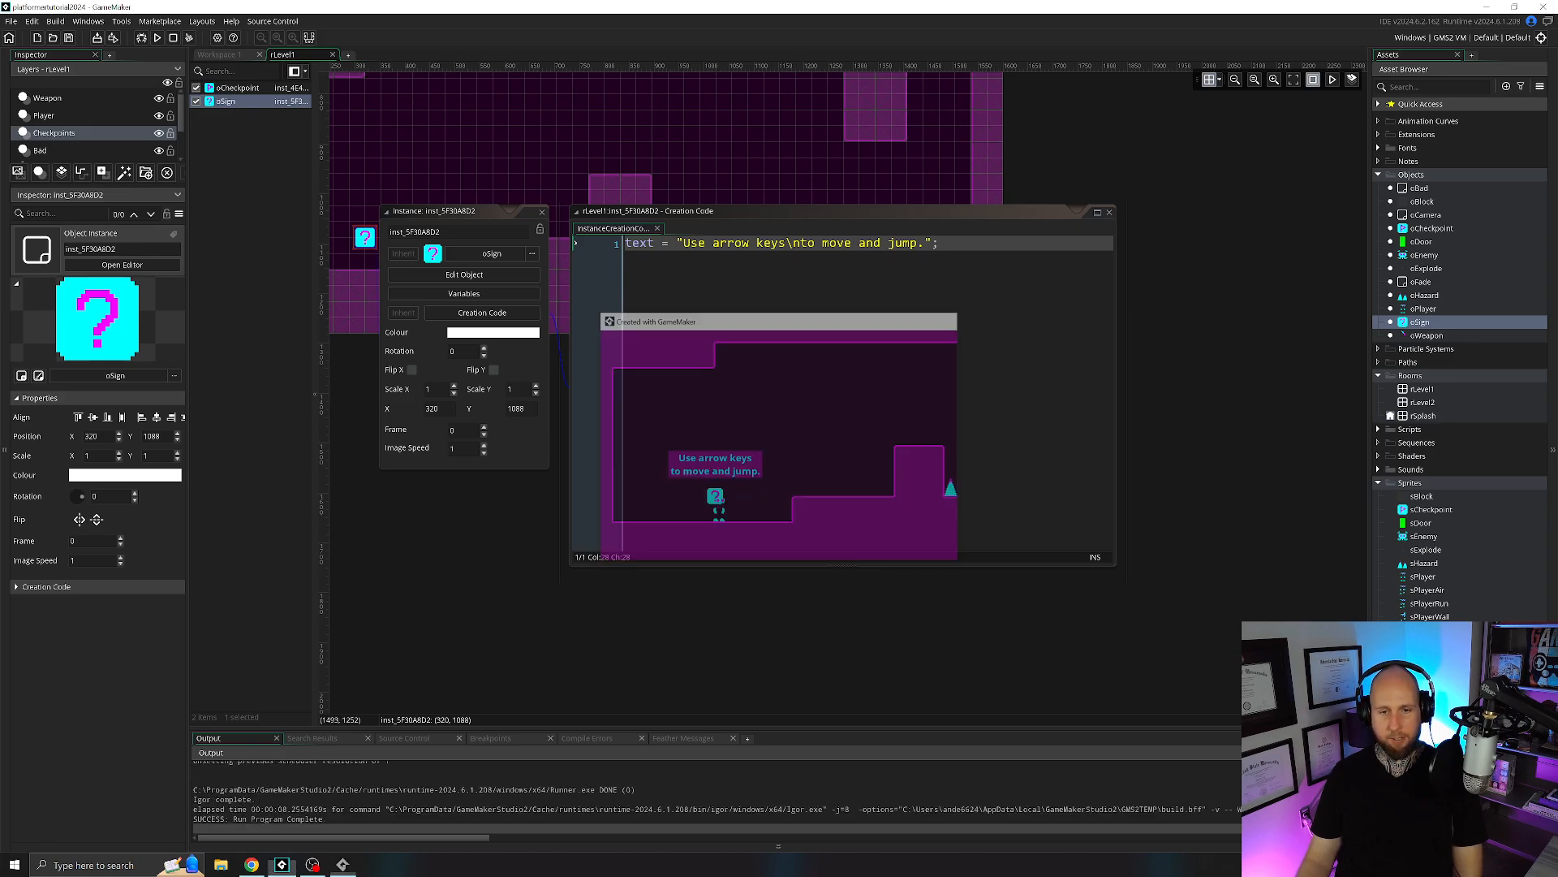
# Change the sign's text to "use arrow keys\nto move and jump" with a lowercase u and no period, and test it in the game.
pyautogui.click(926, 243)
pyautogui.press('BackSpace')
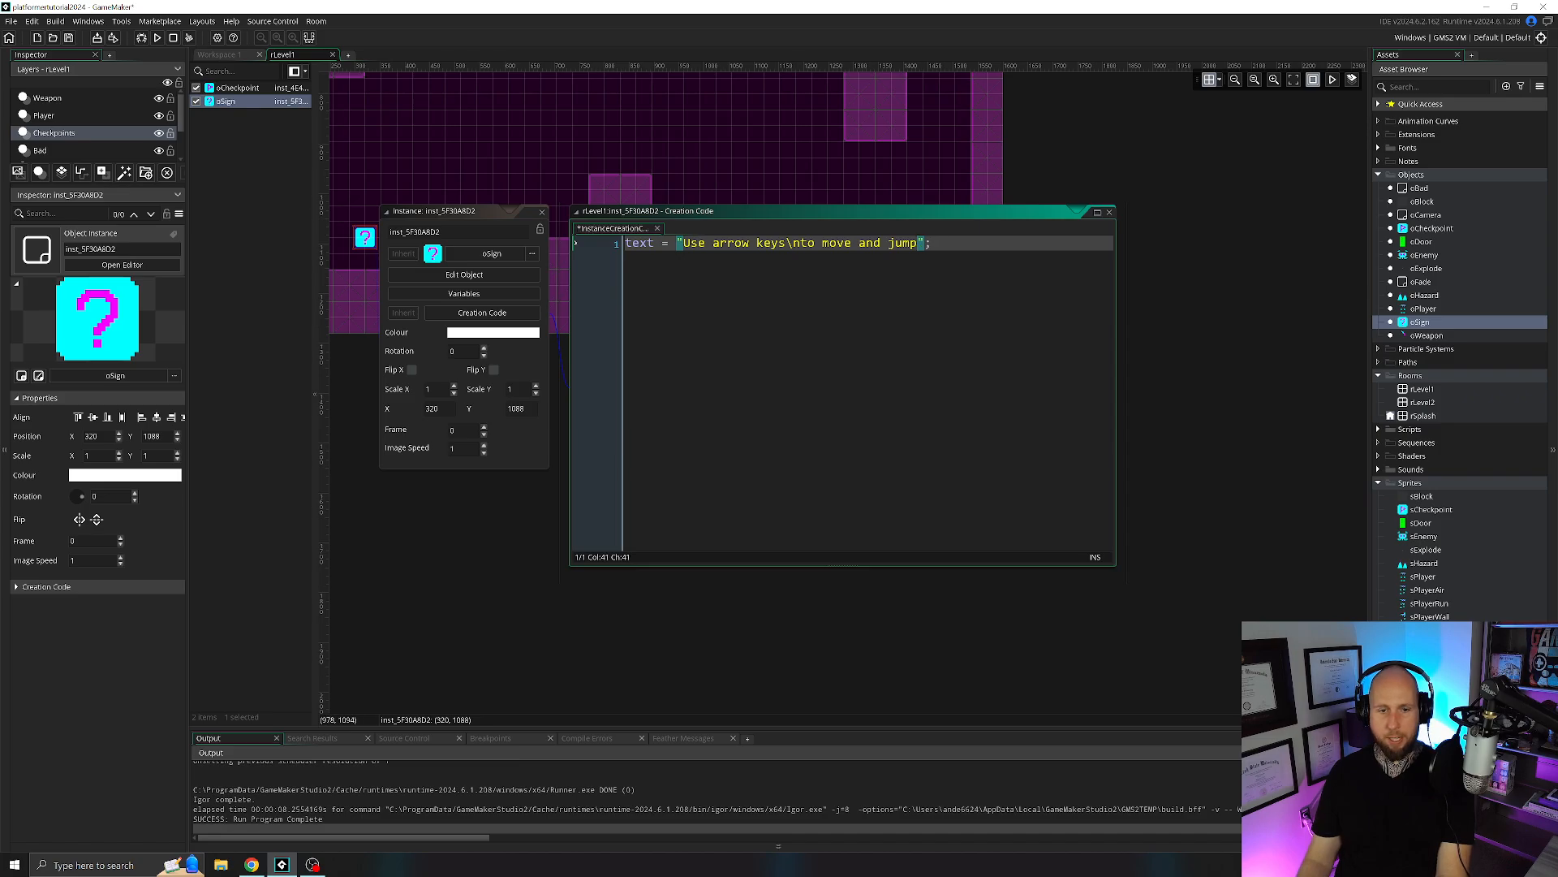
pyautogui.click(692, 241)
pyautogui.press('BackSpace')
pyautogui.write('u')
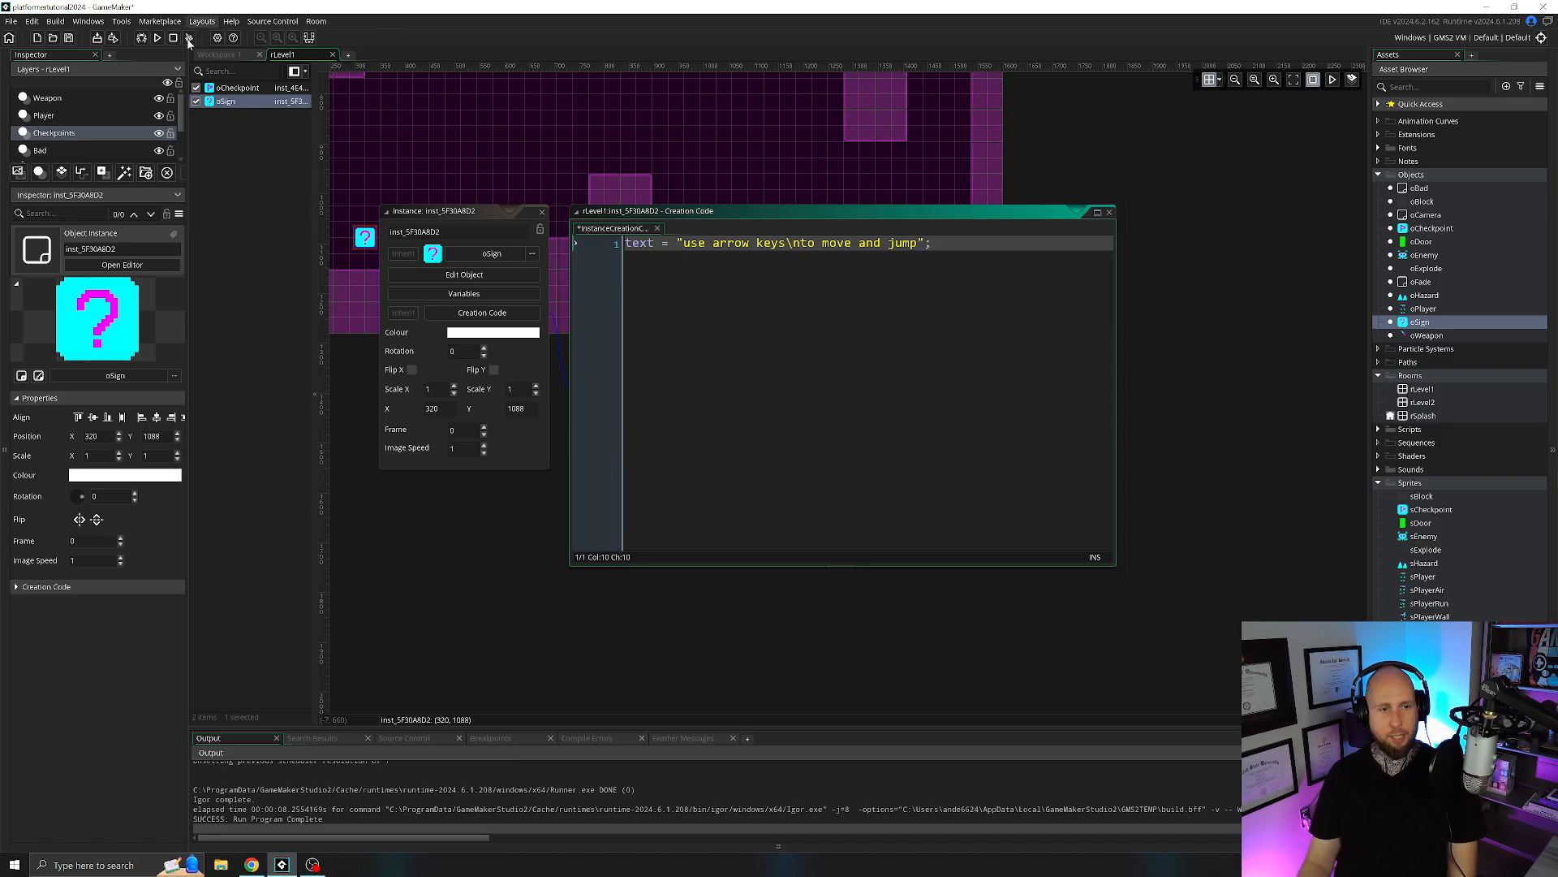
pyautogui.click(157, 39)
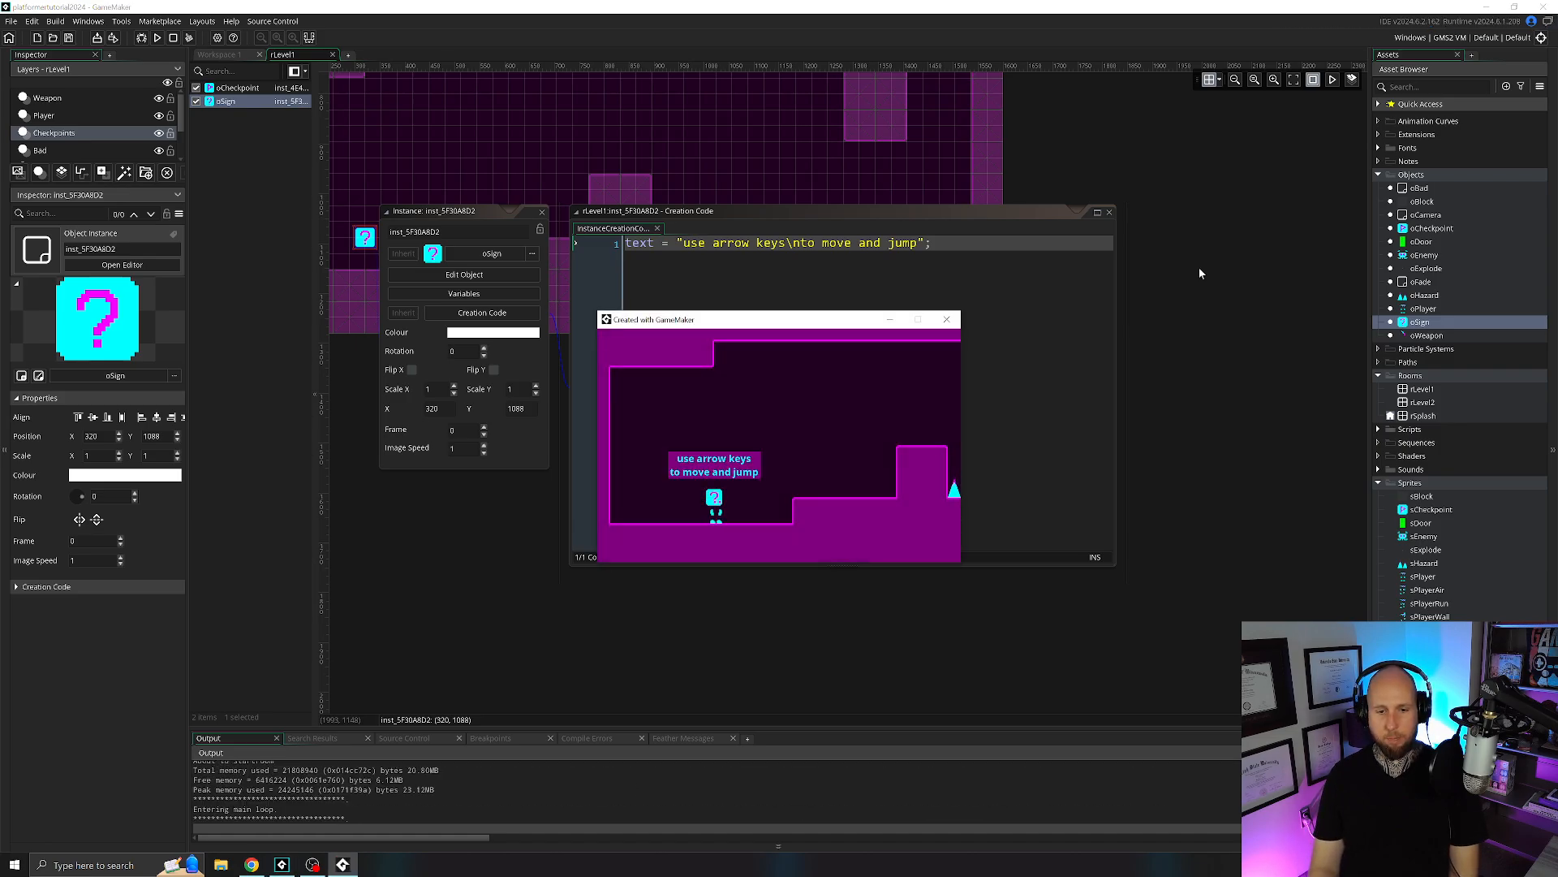
pyautogui.click(957, 321)
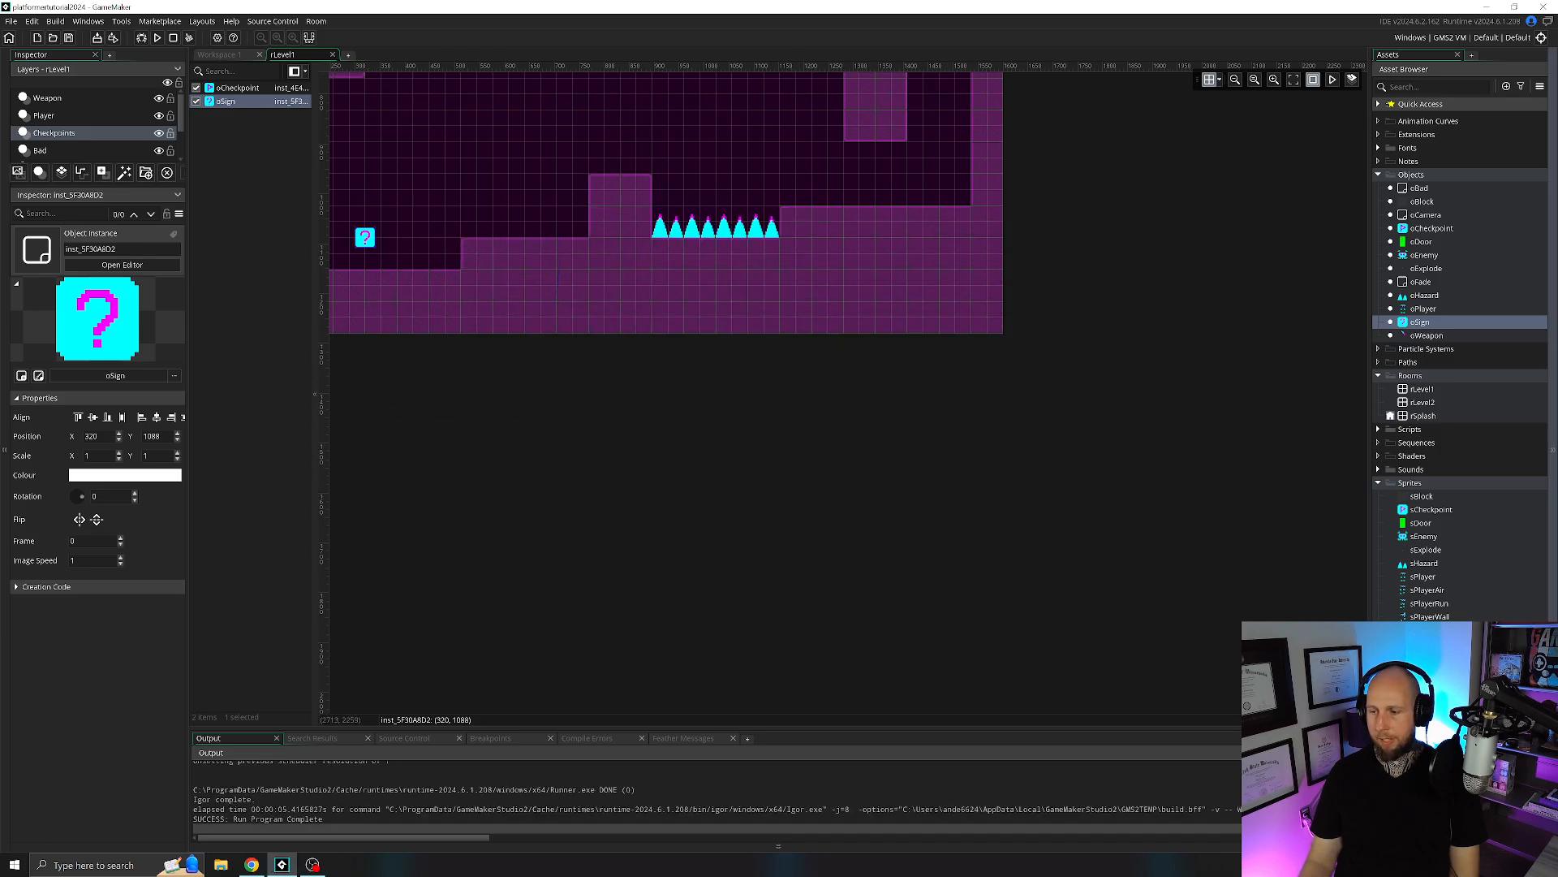
# Move the oSign instance to X 288, Y 1088, and run the game briefly to check its new position.
pyautogui.moveTo(692, 405); pyautogui.dragTo(910, 568, button='middle')
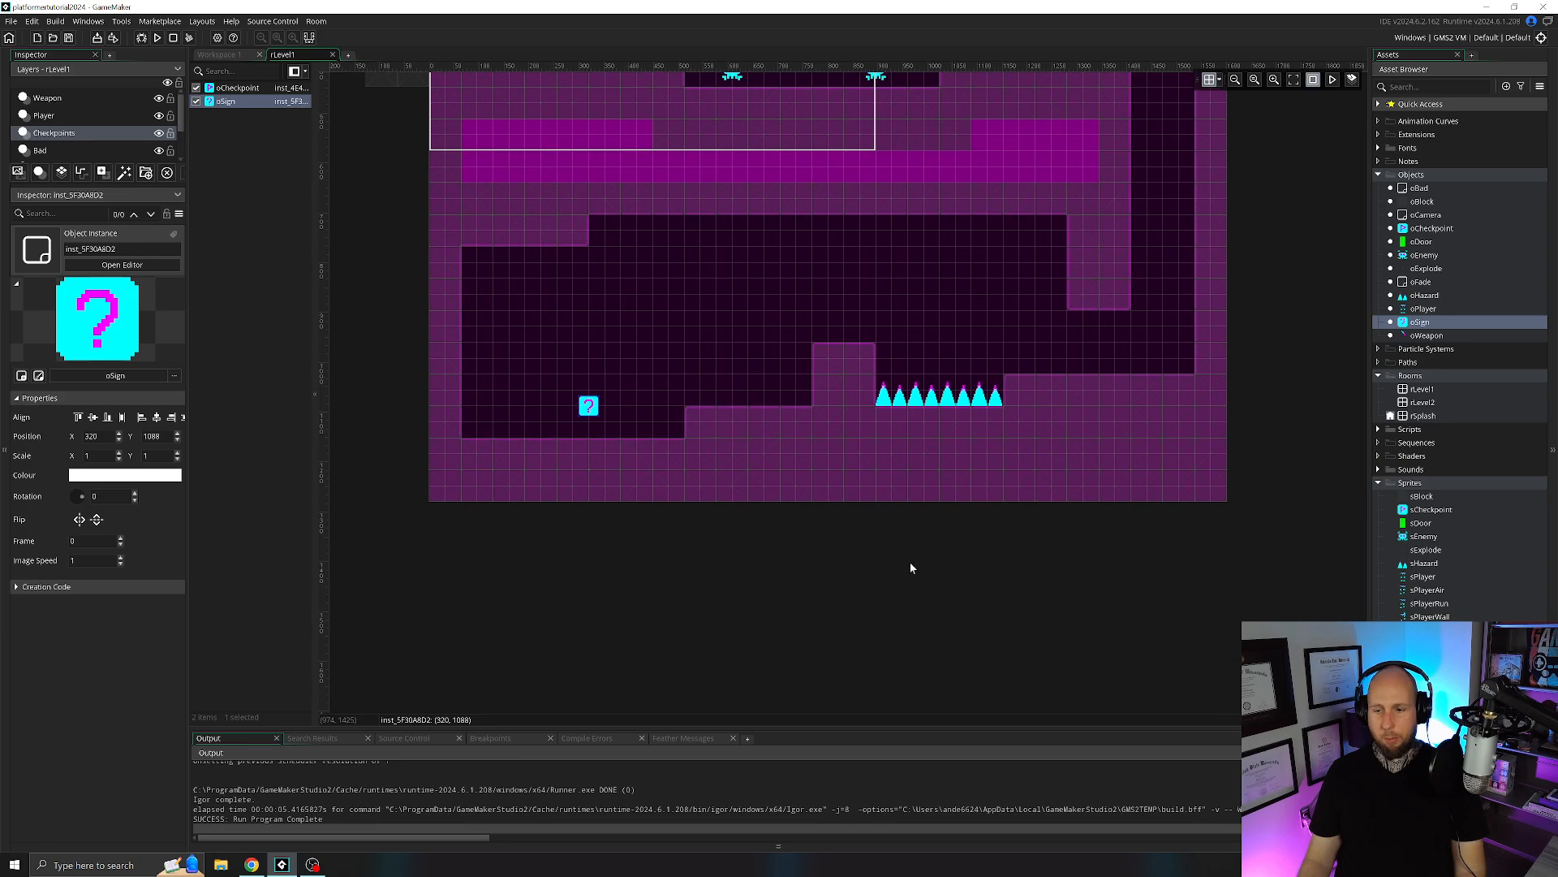
pyautogui.moveTo(593, 410); pyautogui.dragTo(584, 411)
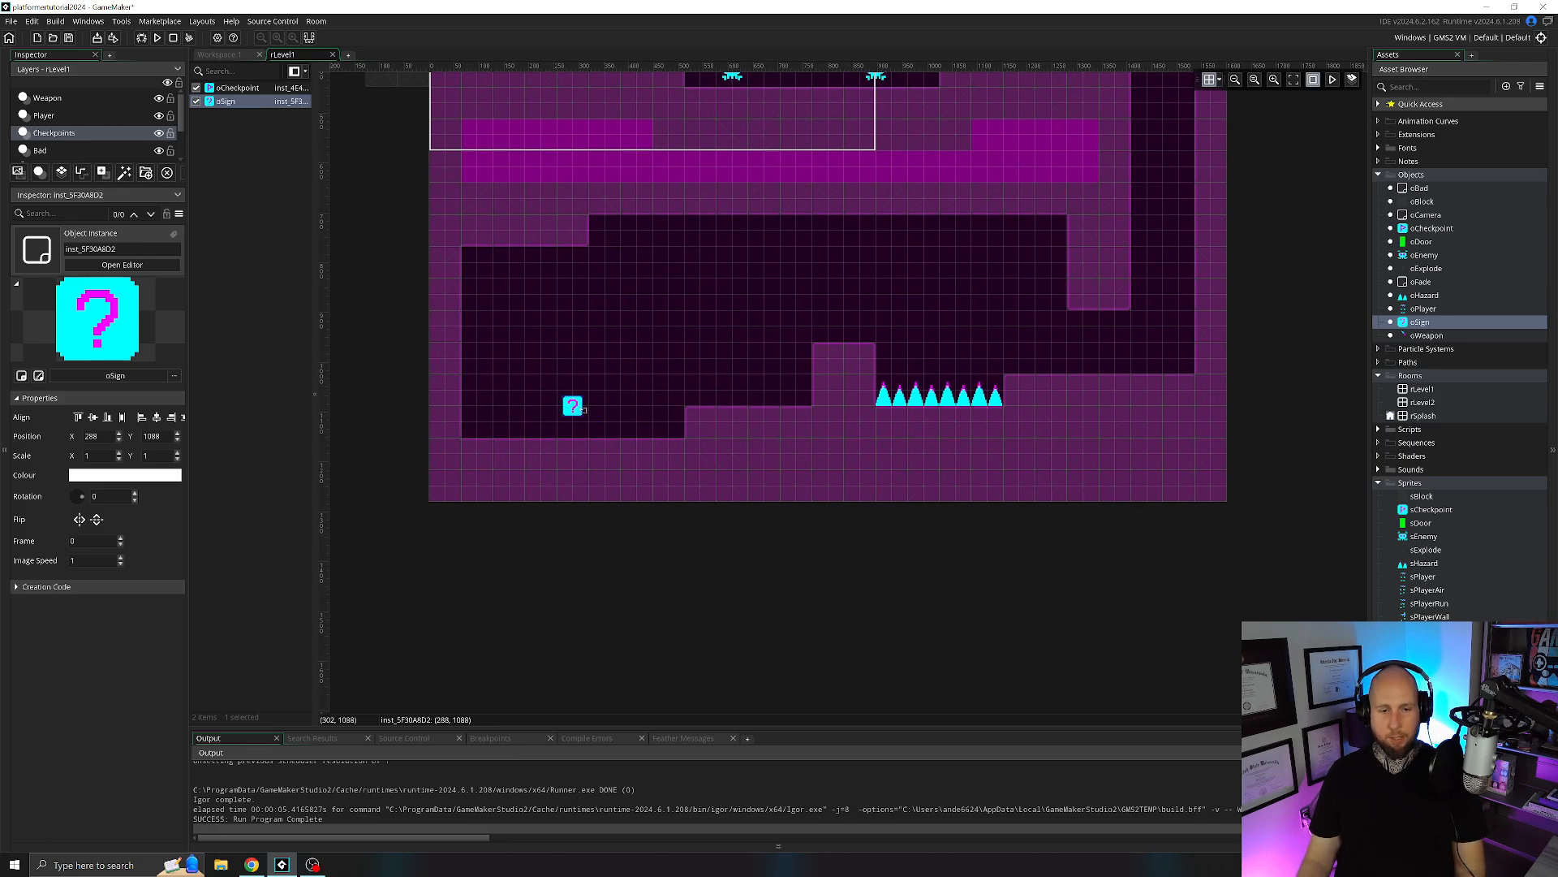
pyautogui.click(159, 38)
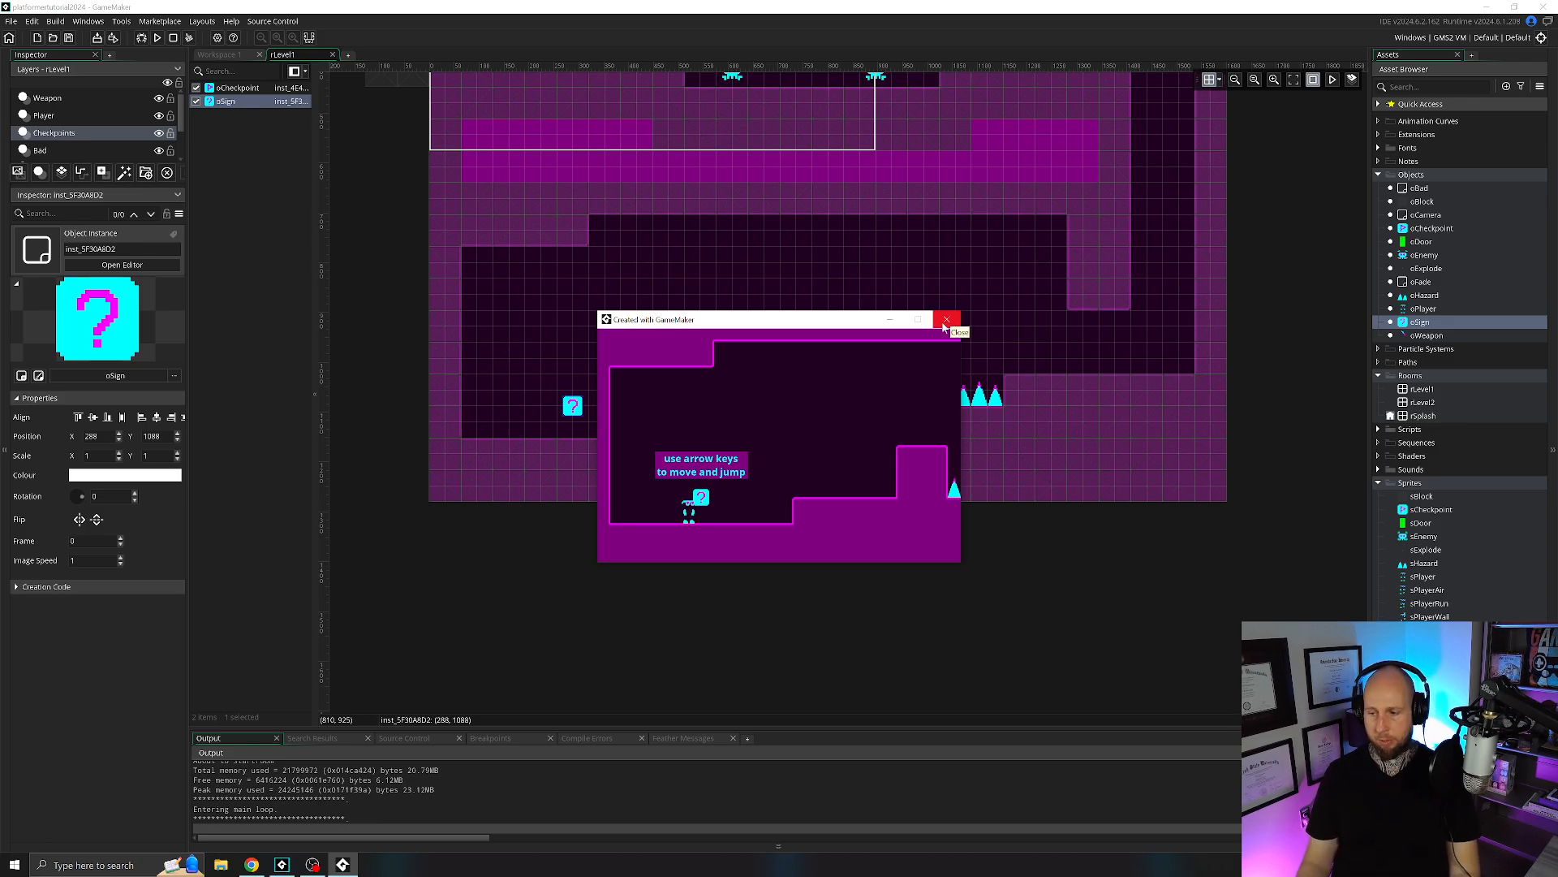
pyautogui.click(945, 321)
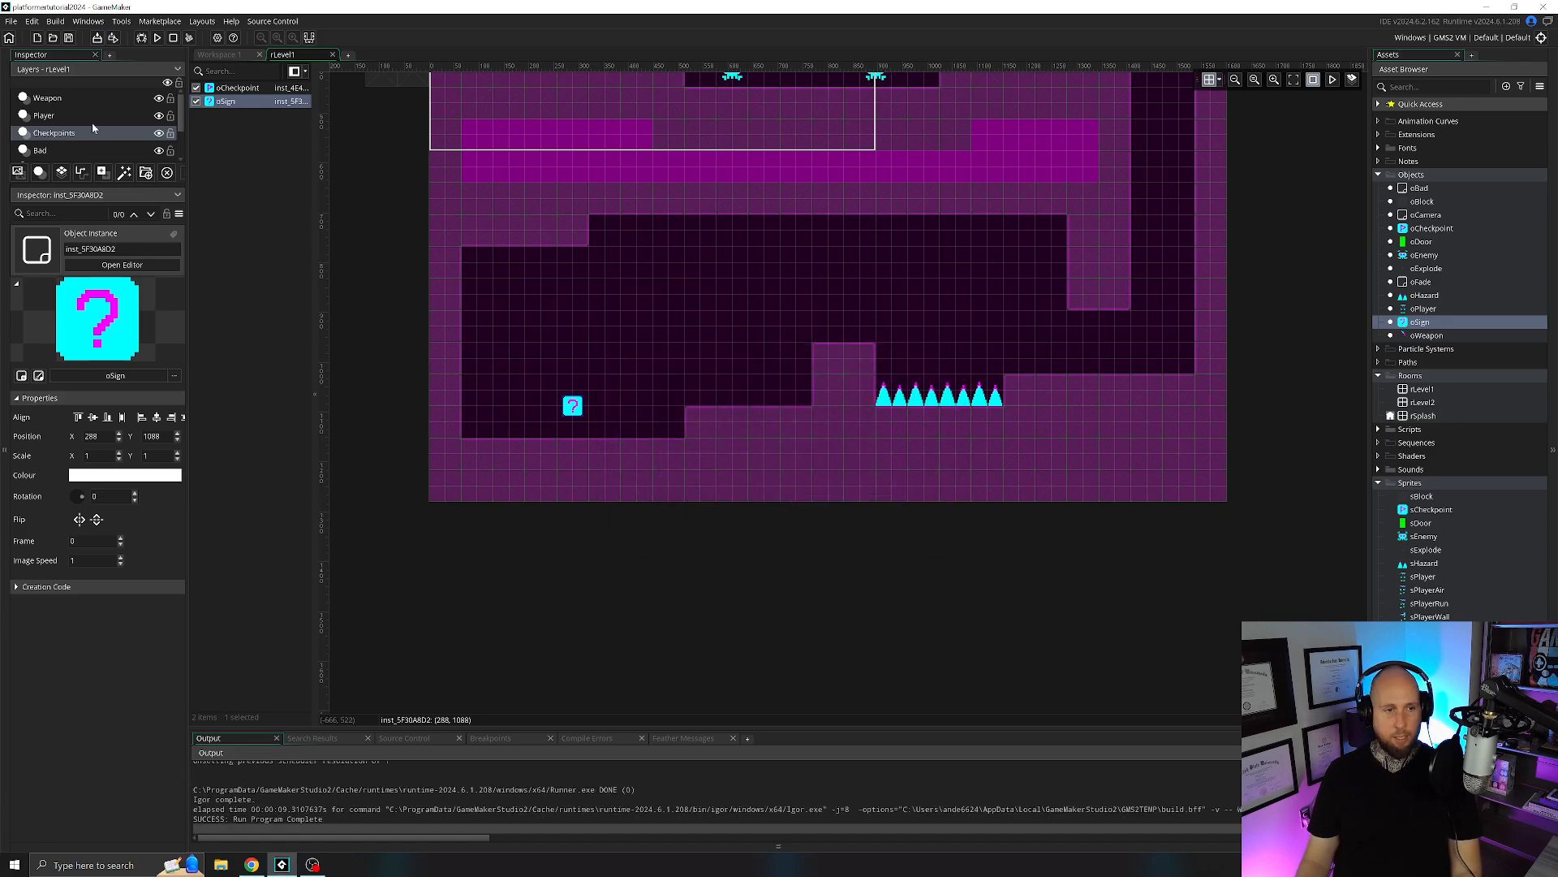
# Place a second oSign instance at X 1312, Y 960, above the floor to the right of the spikes, and open its creation code.
pyautogui.click(1419, 322)
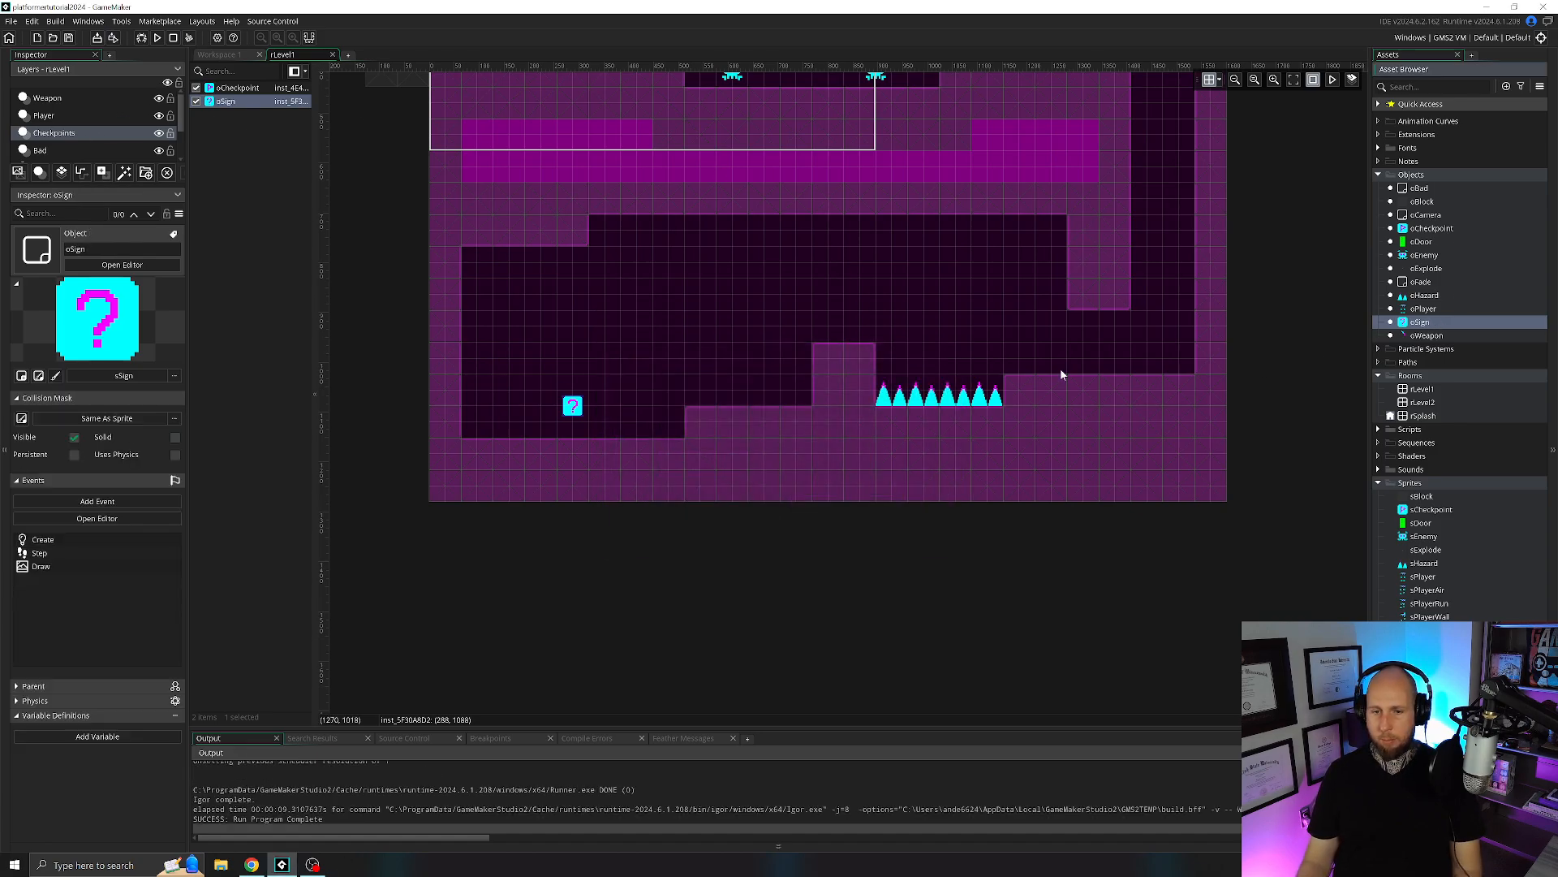
pyautogui.moveTo(1060, 367); pyautogui.dragTo(878, 358, button='middle')
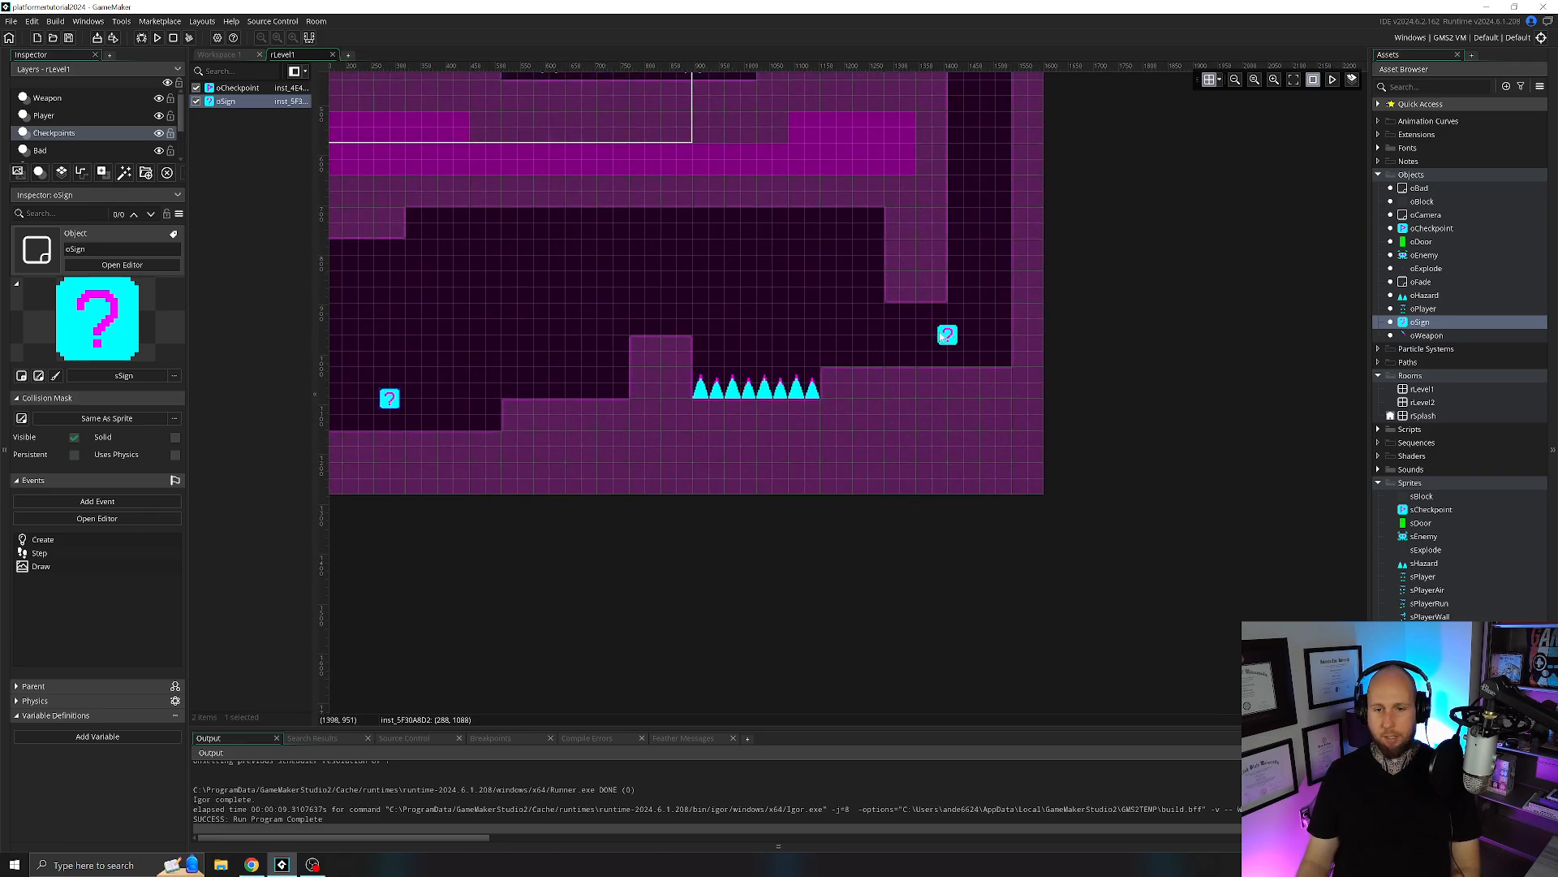
pyautogui.moveTo(931, 336); pyautogui.dragTo(904, 335)
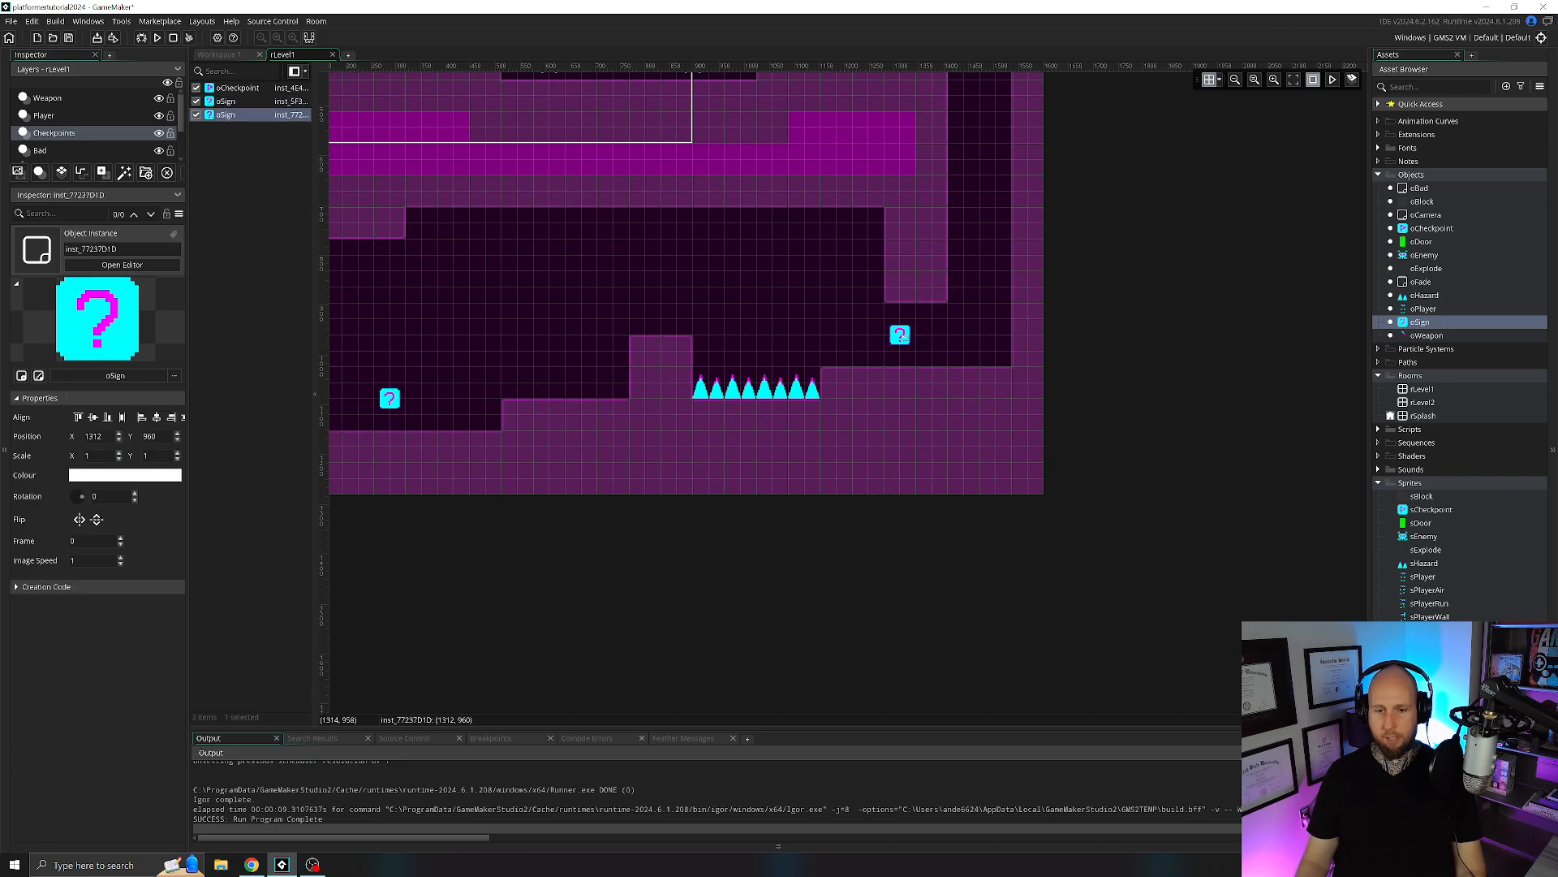
pyautogui.doubleClick(901, 334)
pyautogui.click(1017, 410)
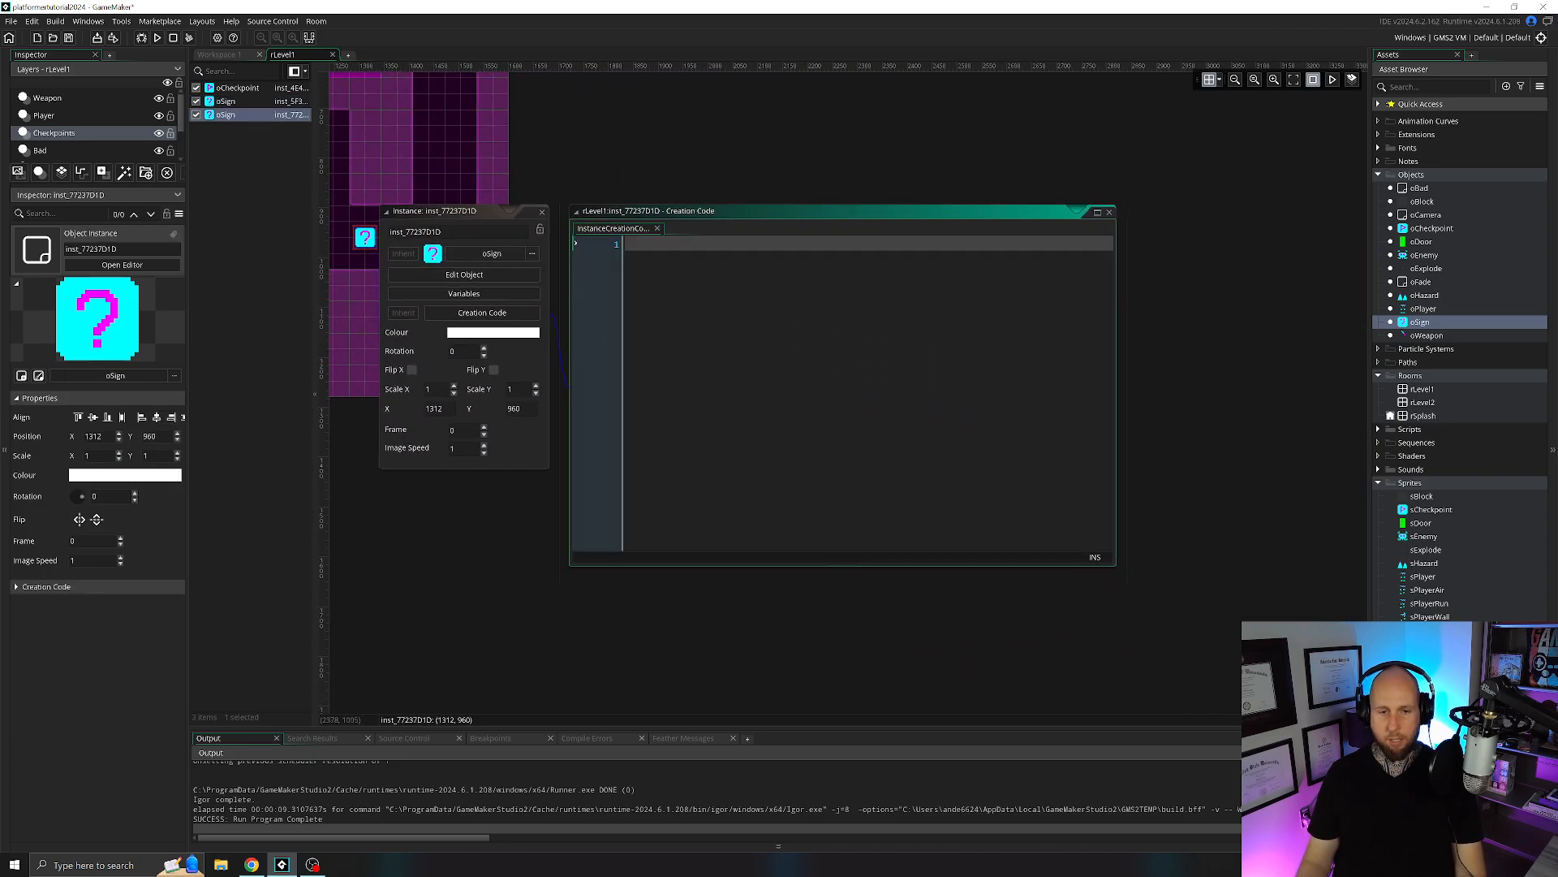
# Set the second sign's message with text = "jump on walls"; in its creation code and close the instance.
pyautogui.write('text = "jump on walls";')
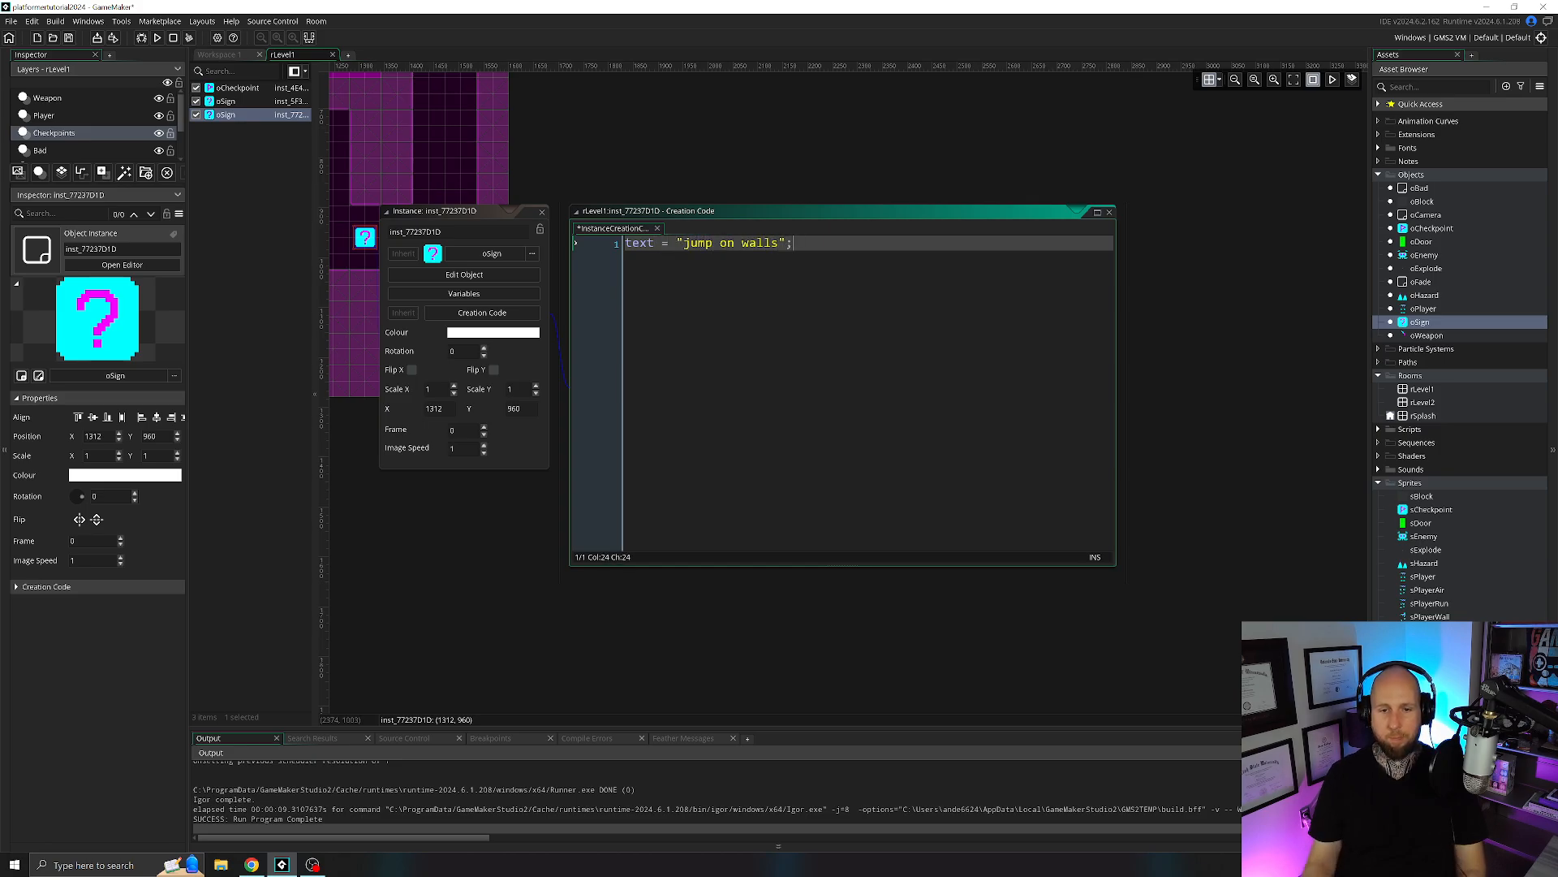
pyautogui.click(542, 211)
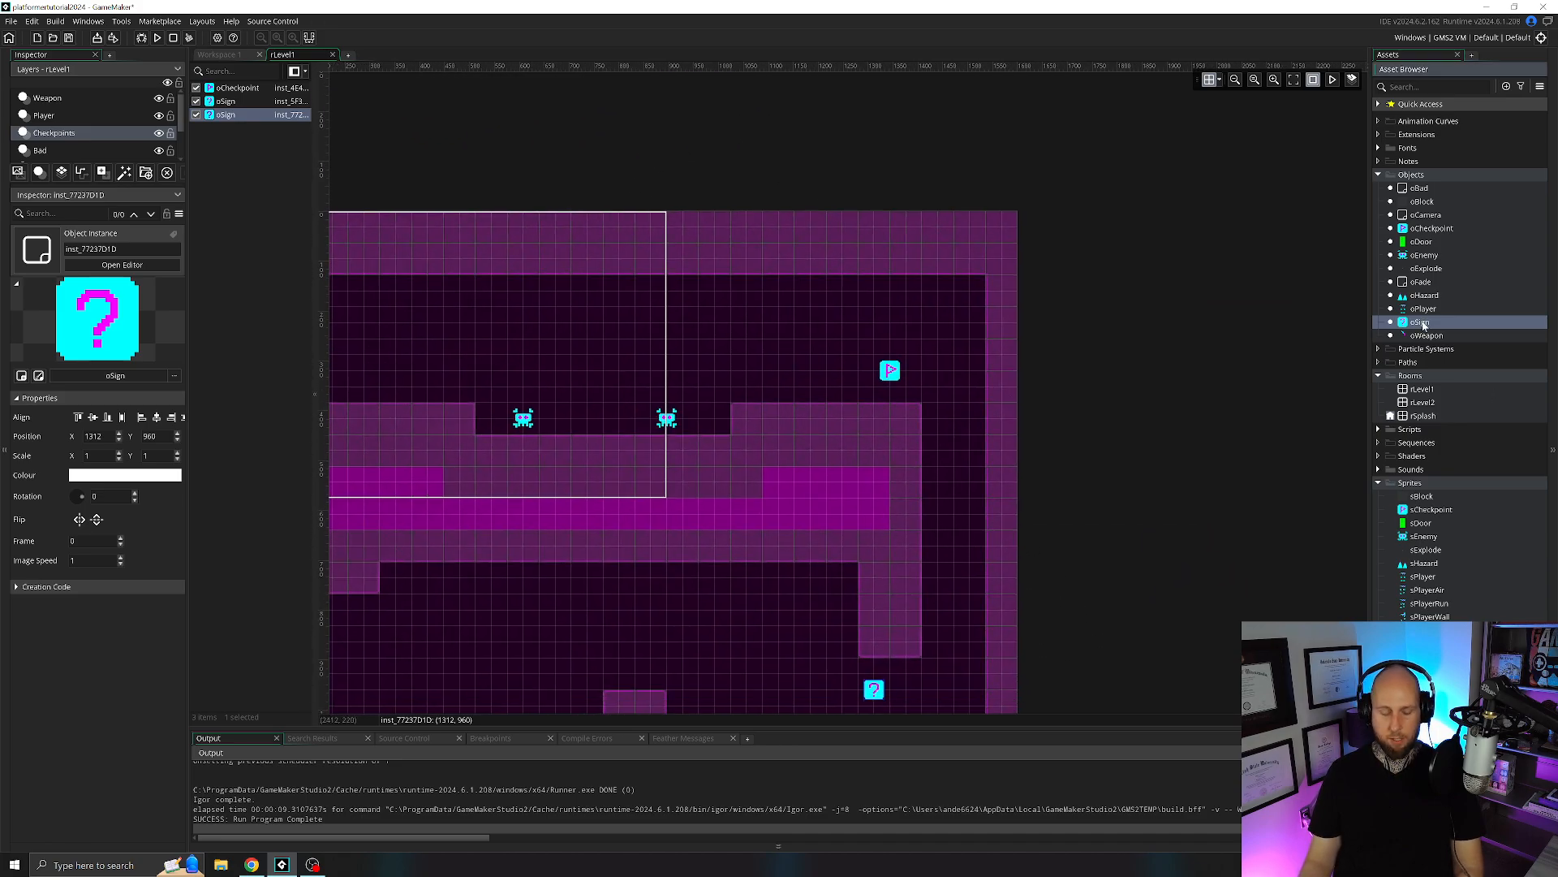
# Place a third oSign instance at X 1120, Y 320, between the enemies and the checkpoint, and open its creation code.
pyautogui.moveTo(1419, 322); pyautogui.dragTo(776, 376)
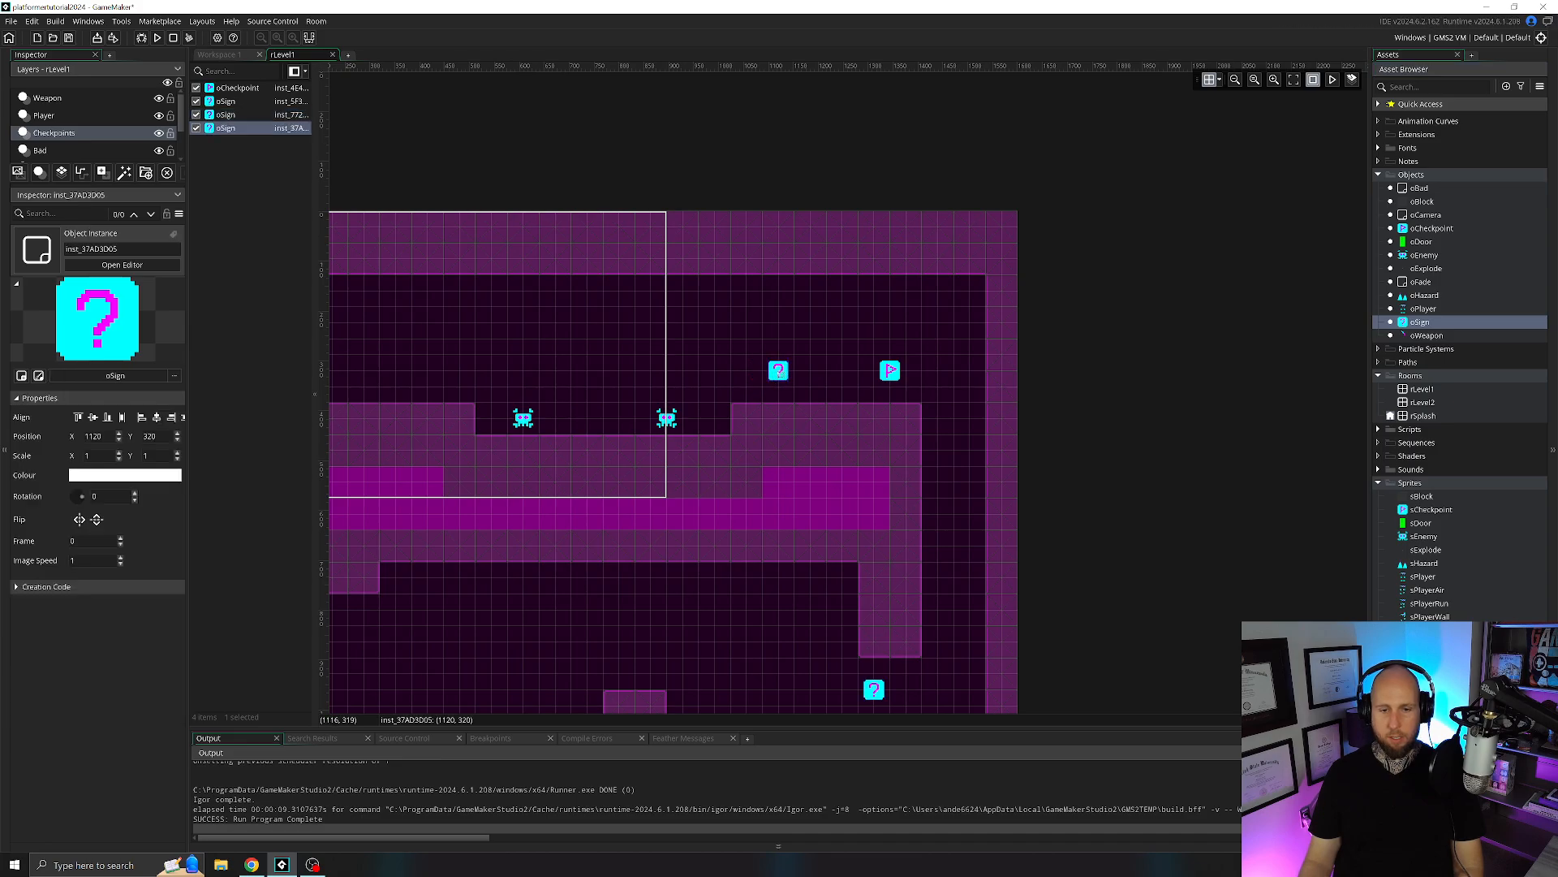
pyautogui.doubleClick(778, 371)
pyautogui.click(896, 446)
# Set the third sign's message with text = "use space bar to attack"; in its creation code and close the instance.
pyautogui.write('text = "')
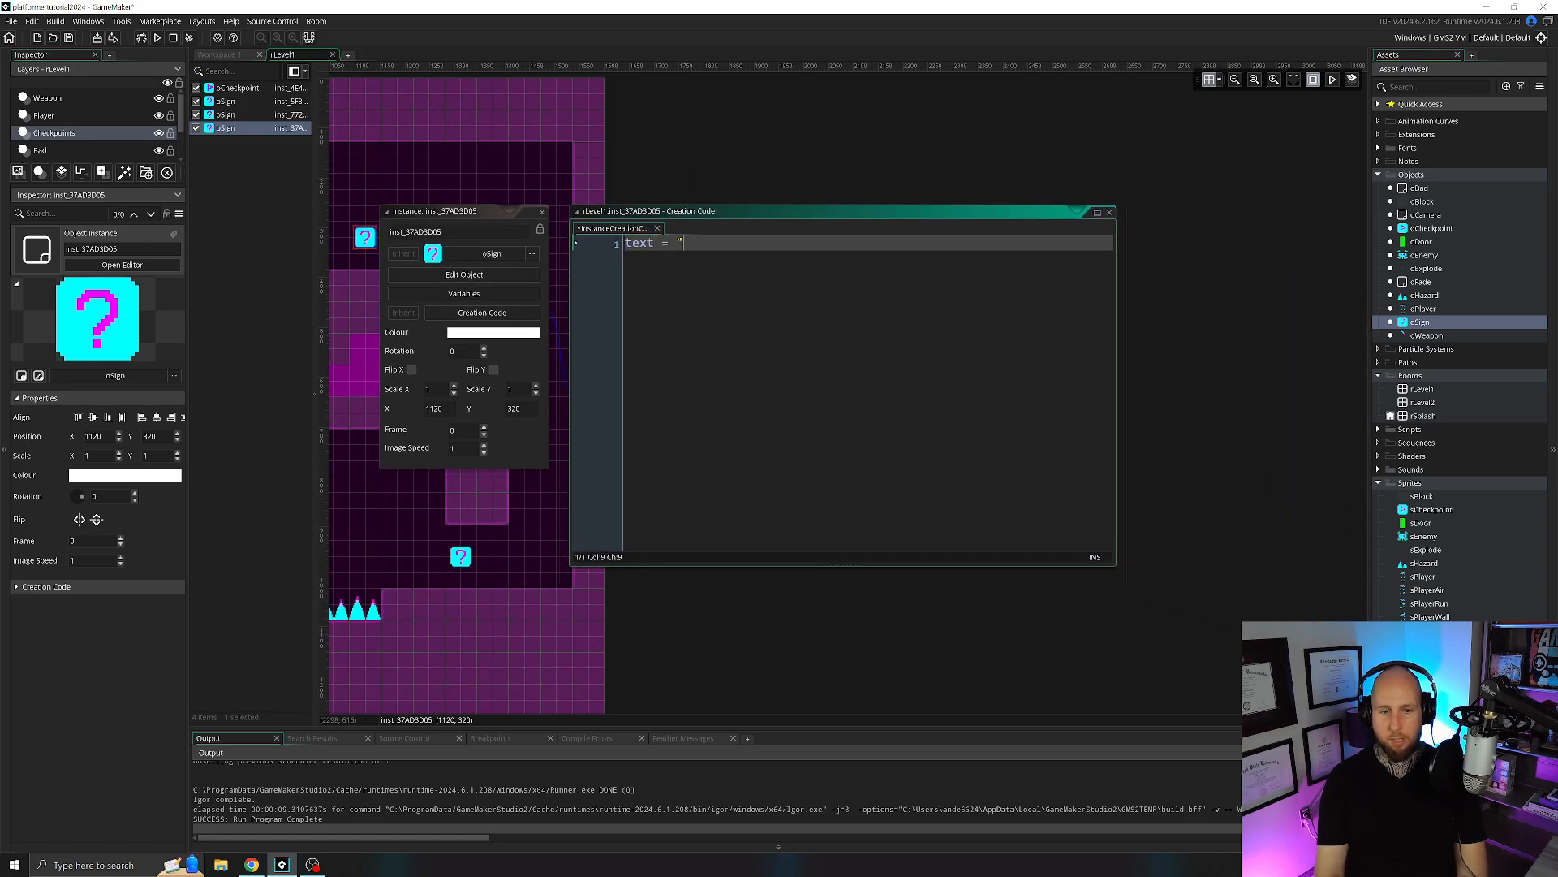
pyautogui.write('use p')
pyautogui.write('pace bar to attack enemies')
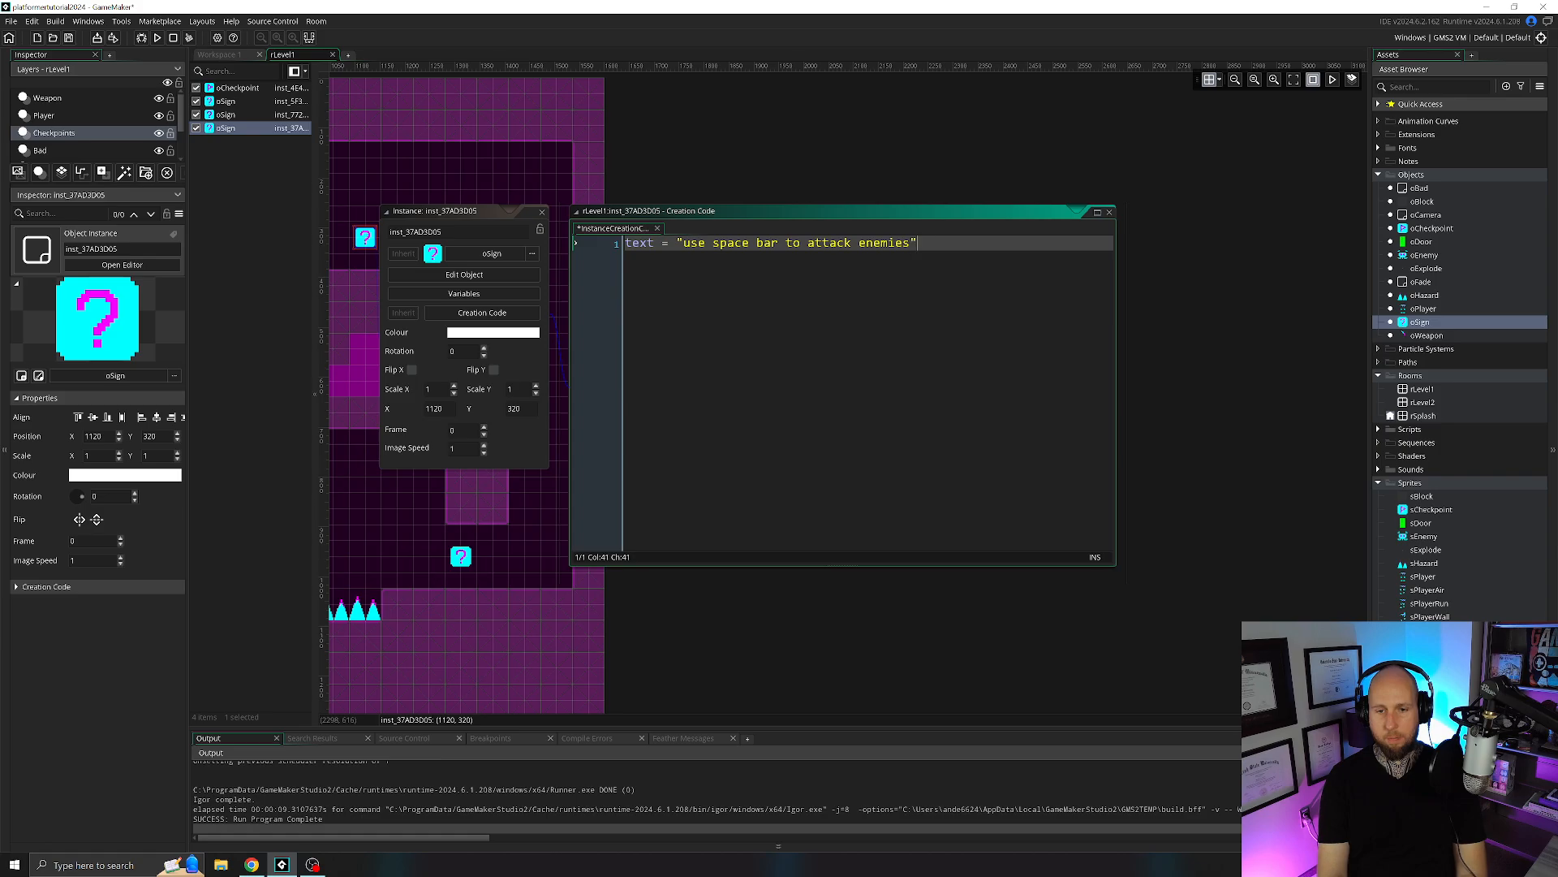
pyautogui.write(';')
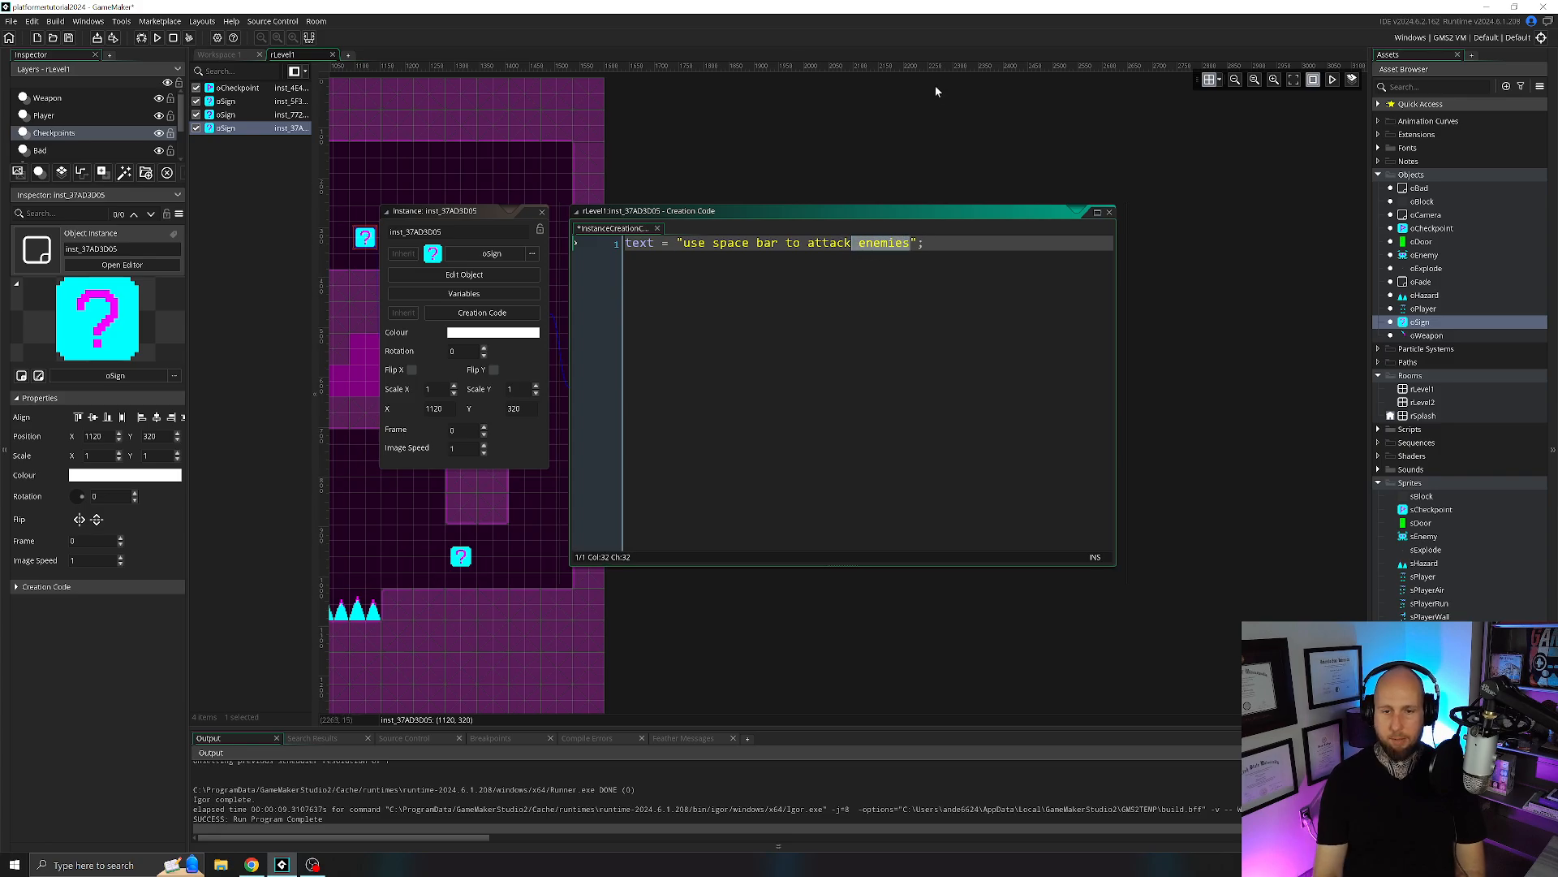
pyautogui.press('BackSpace')
pyautogui.click(542, 214)
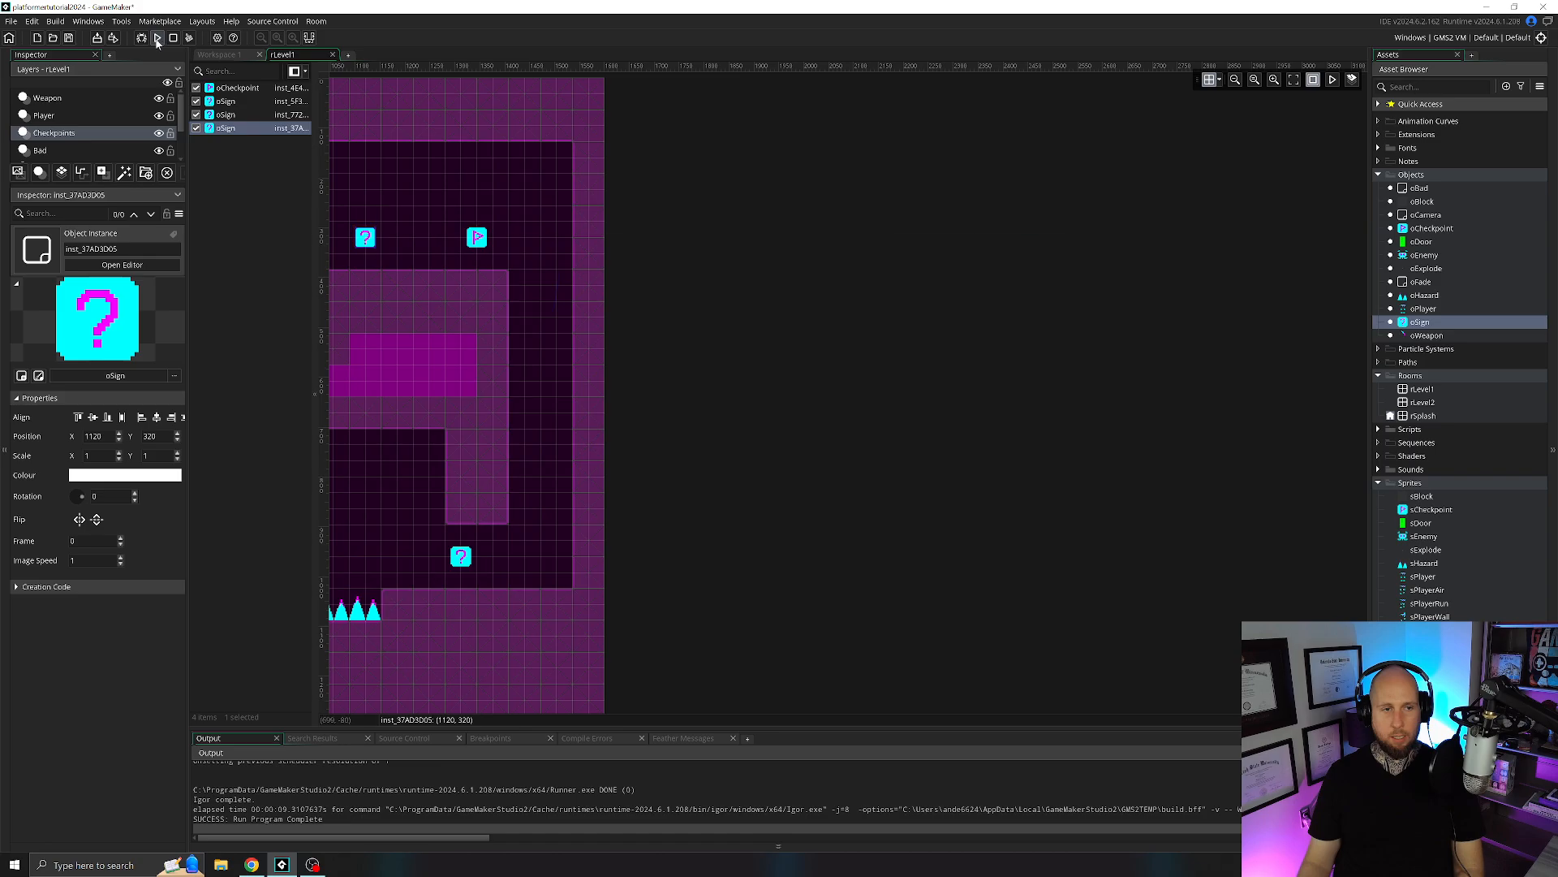
# Run the game and move the player past all three signs to test their messages, then quit the game.
pyautogui.press('F5')
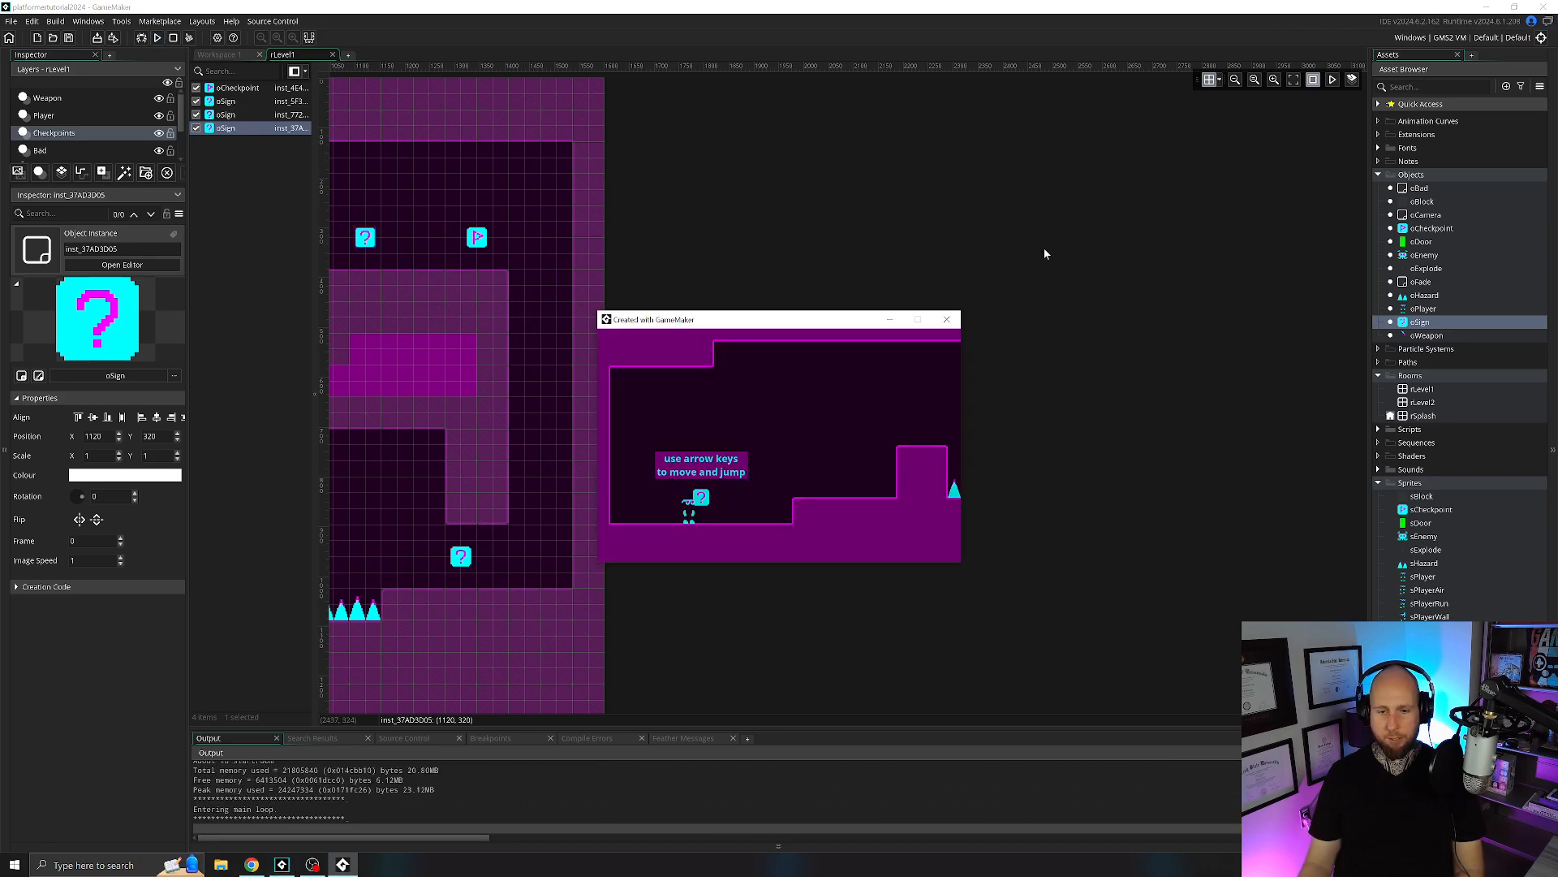
pyautogui.press('Right')
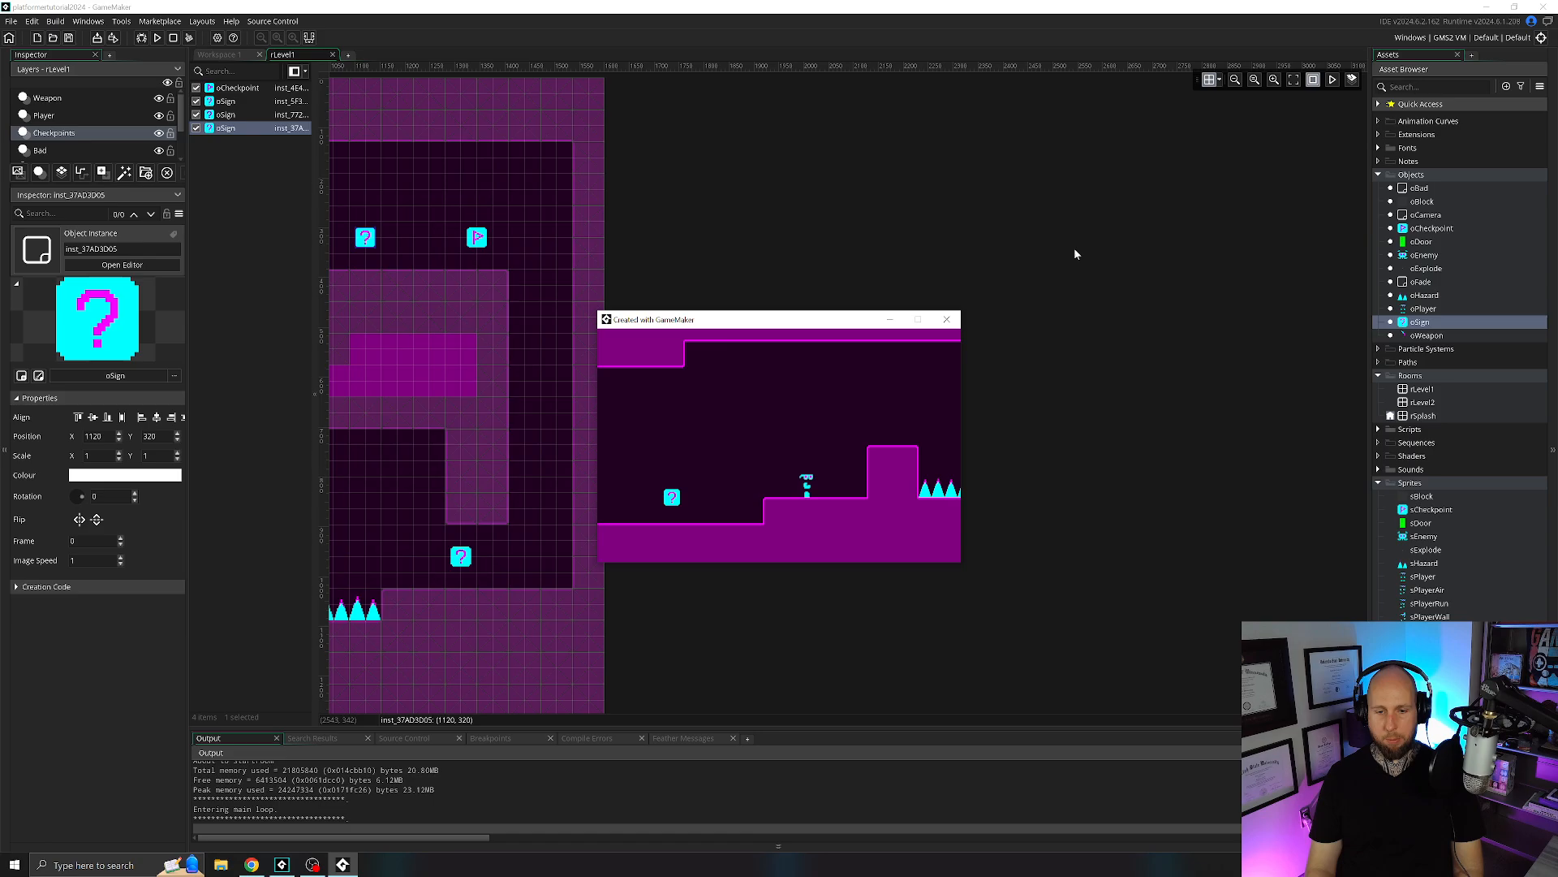
pyautogui.press('Up')
pyautogui.press('Right')
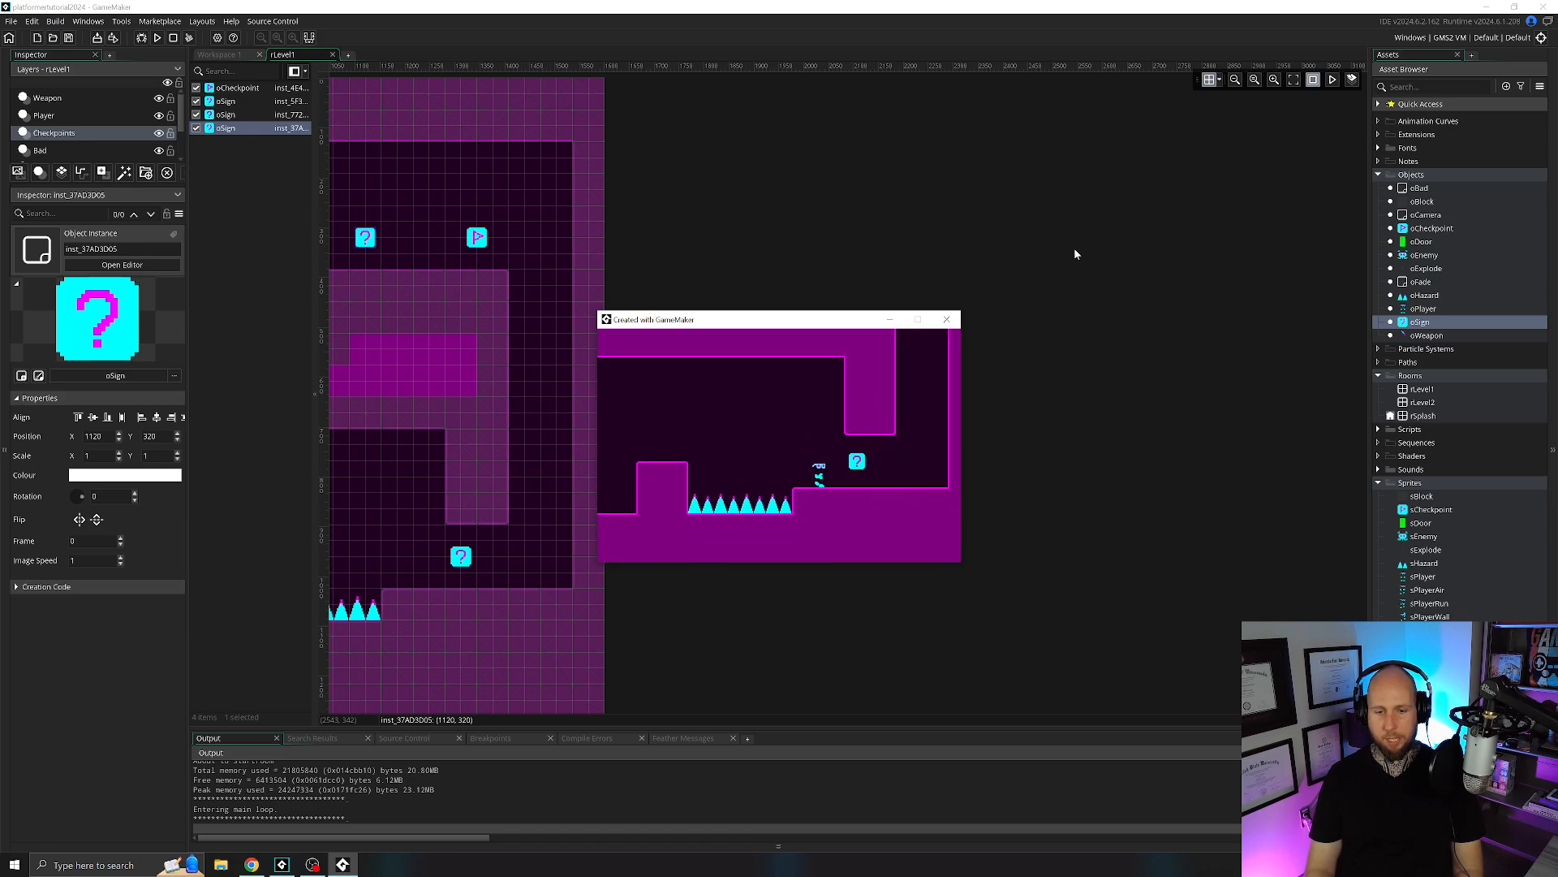
pyautogui.press('Right')
pyautogui.press('Up')
pyautogui.press('Up')
pyautogui.press('Up')
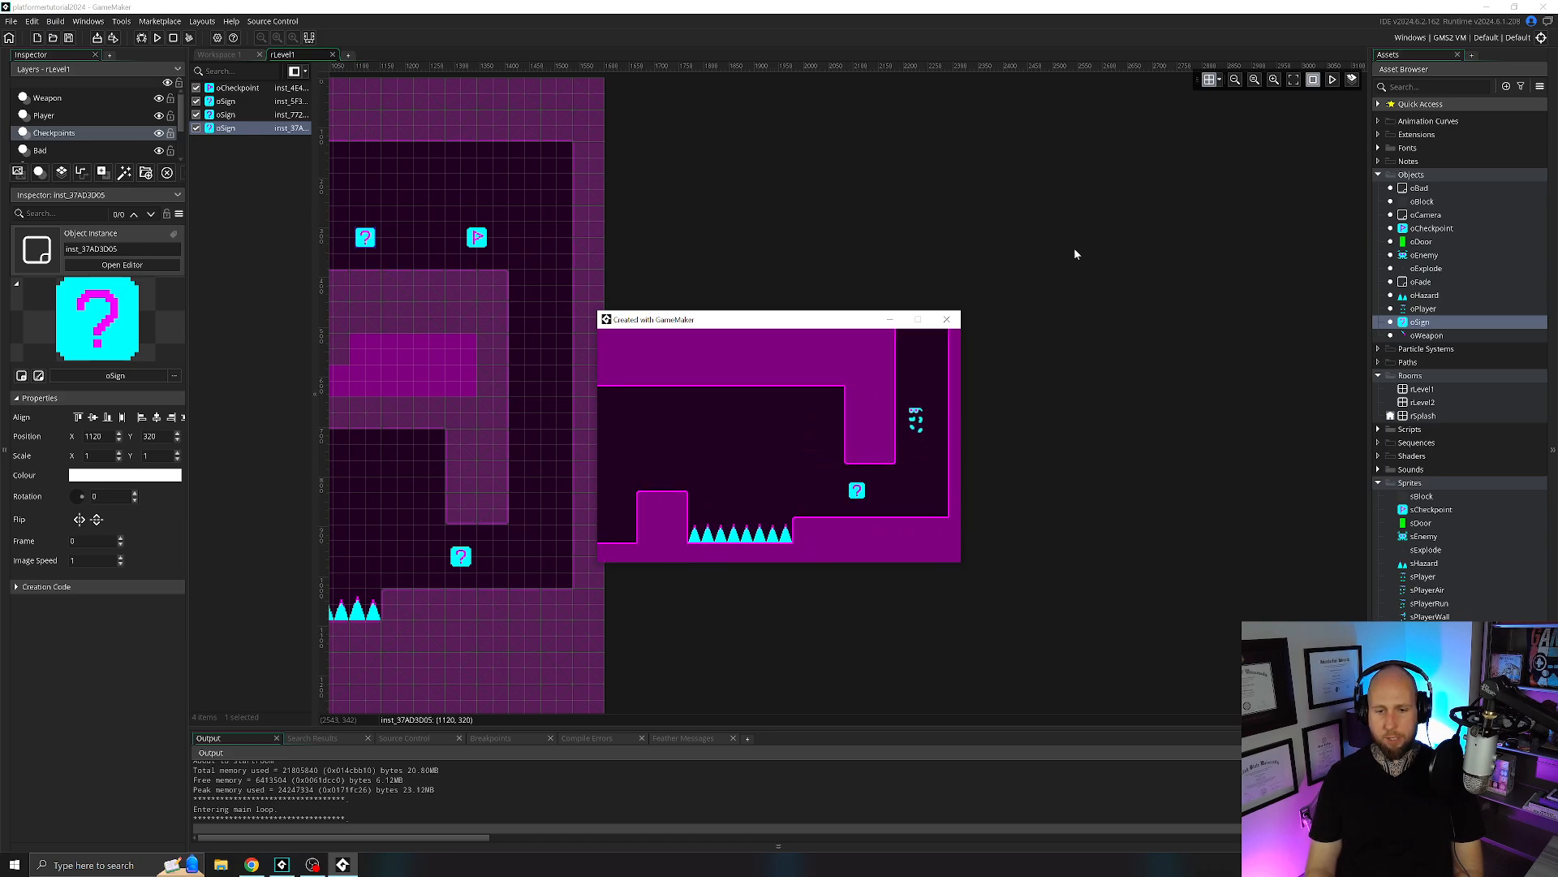
pyautogui.press('Up')
pyautogui.press('Left')
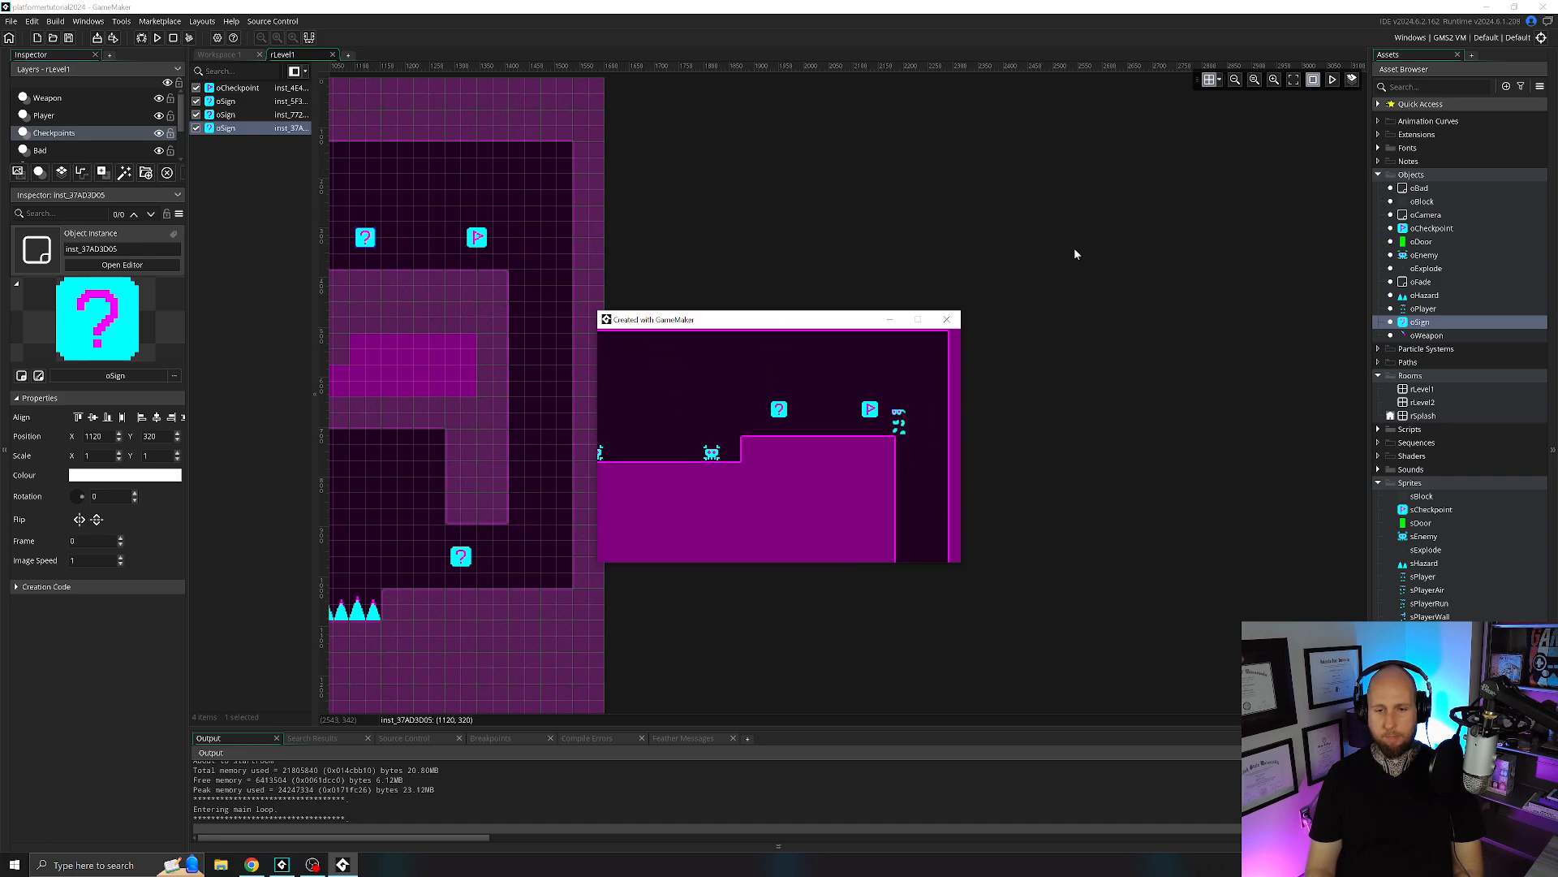
pyautogui.press('Left')
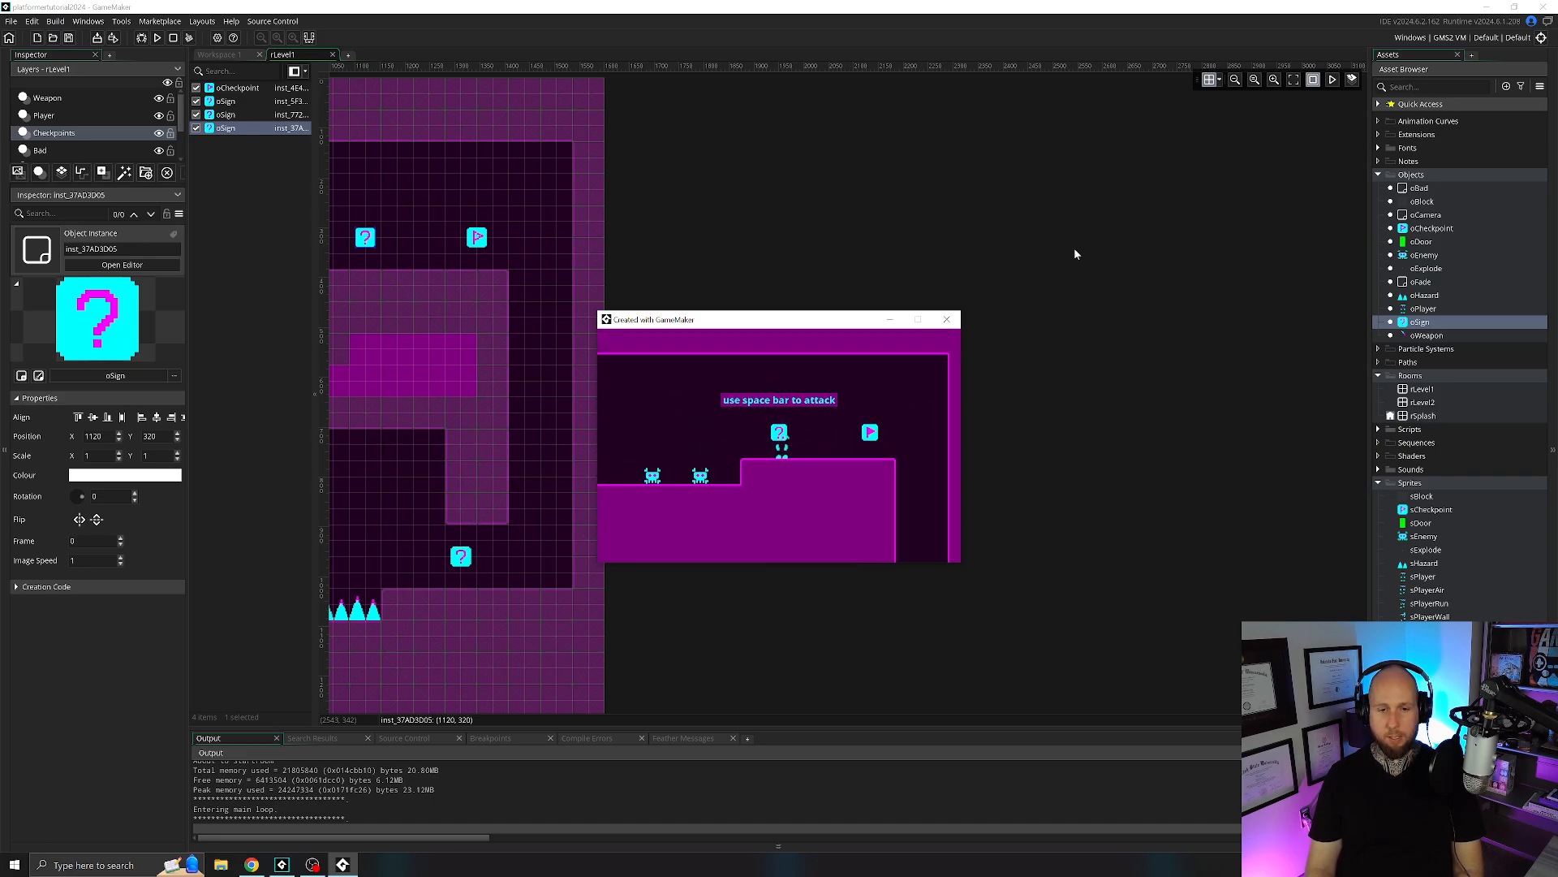
pyautogui.press('Left')
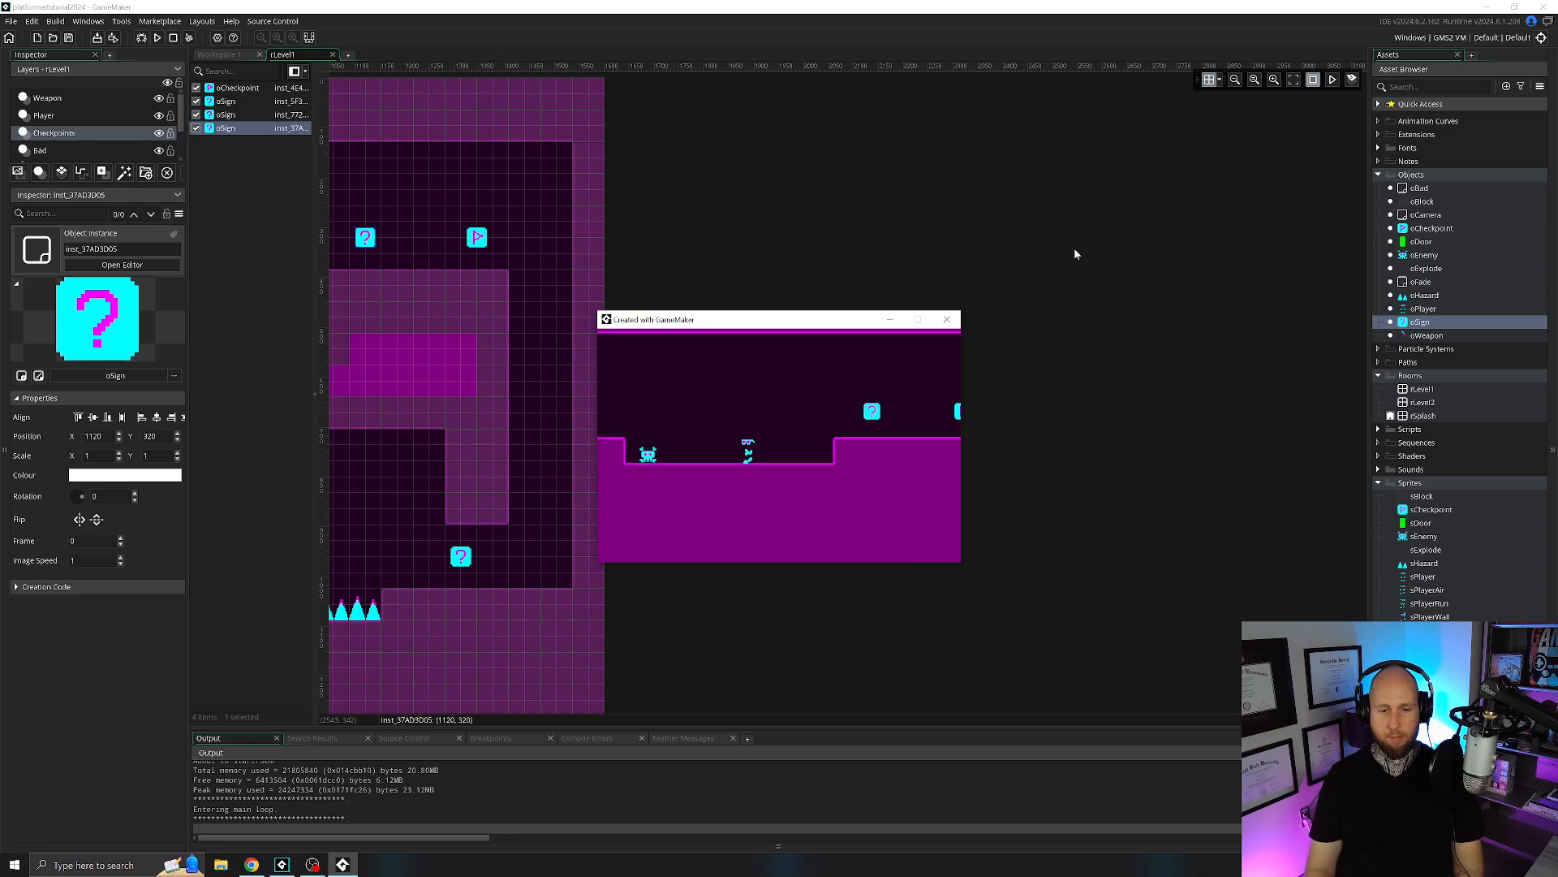
pyautogui.press('Escape')
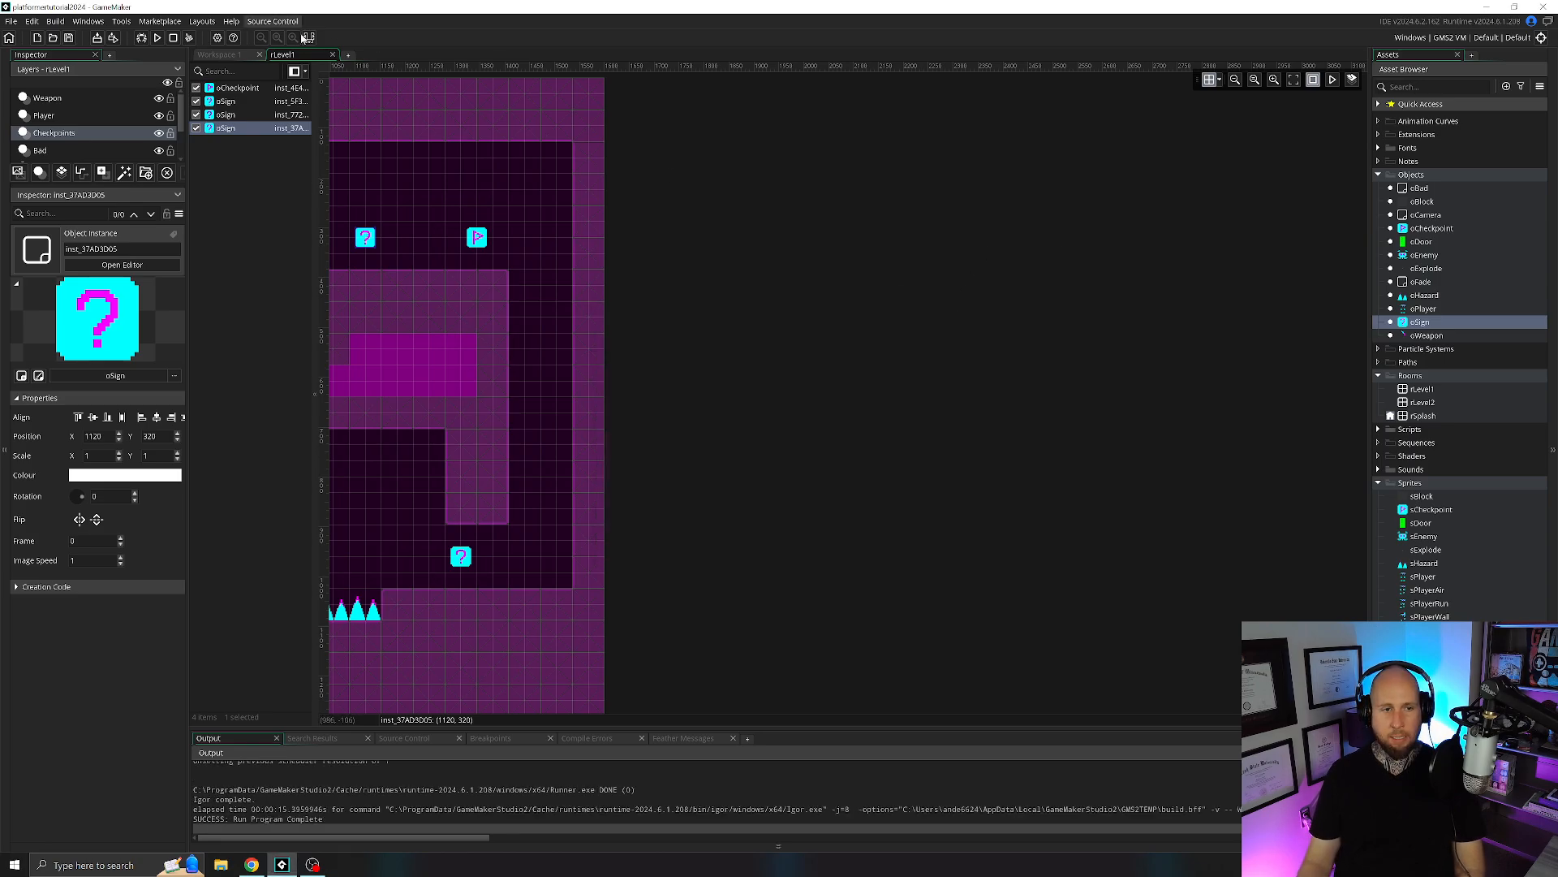
# Close the rLevel1 room, review the default text variable in oSign's Create event, and close the object.
pyautogui.click(332, 55)
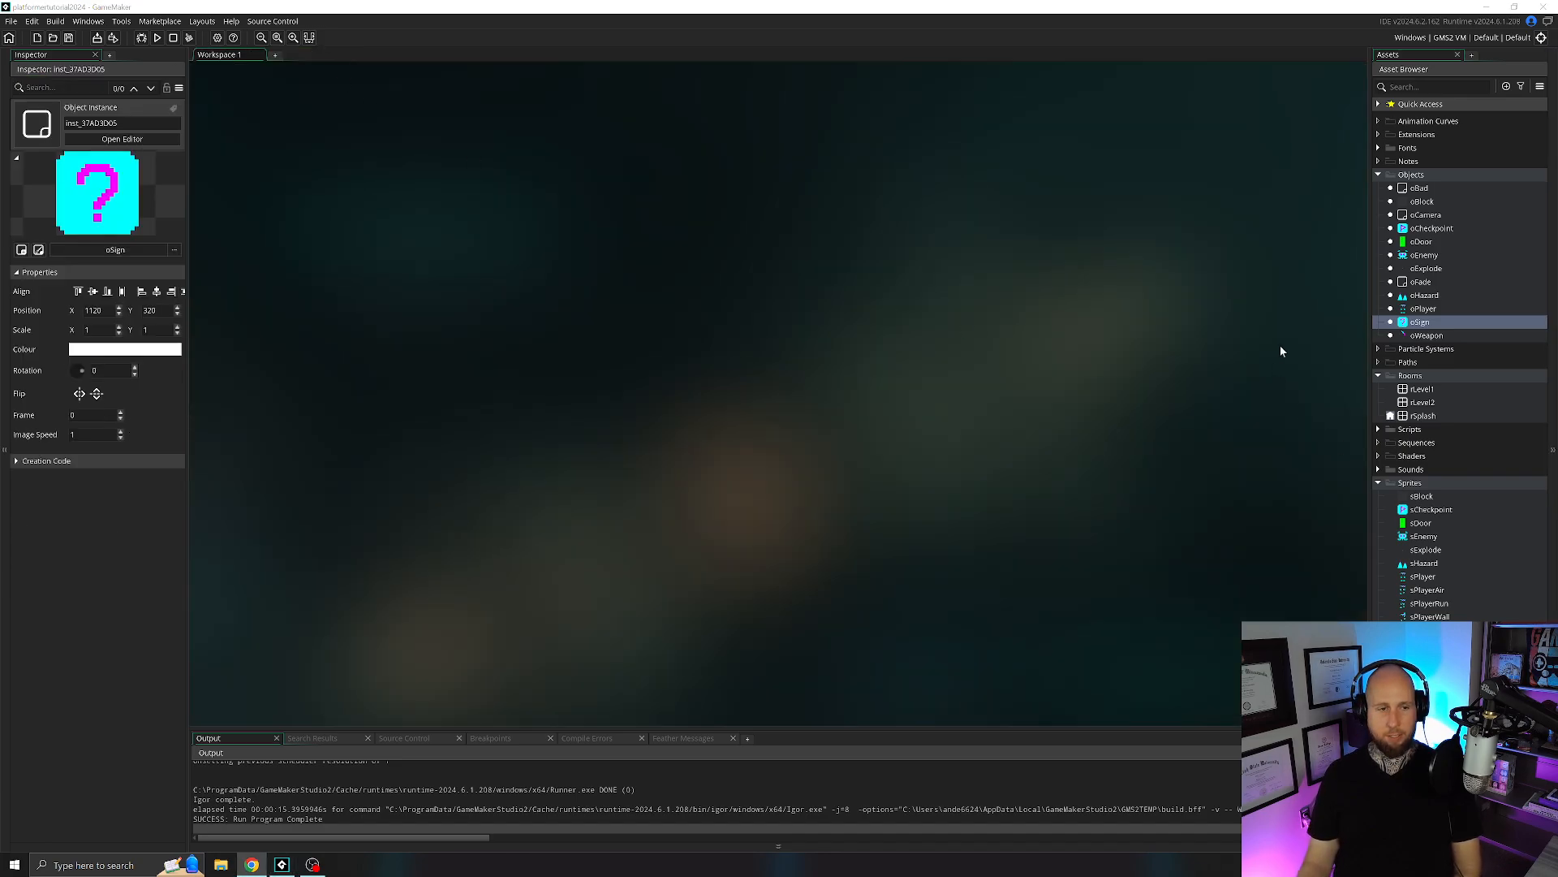
pyautogui.doubleClick(1419, 323)
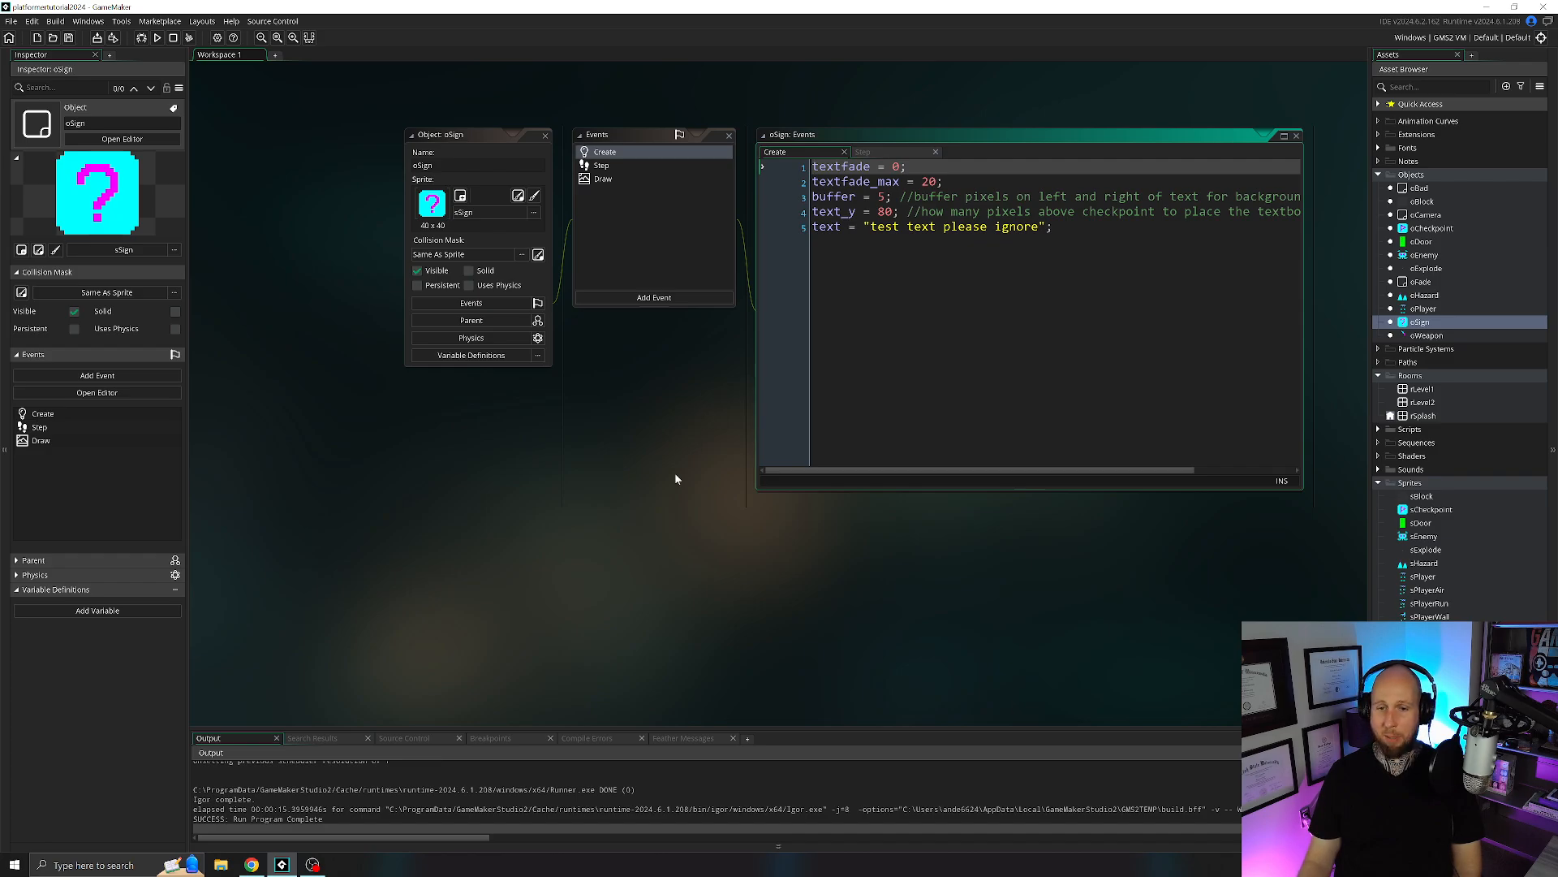
pyautogui.click(936, 228)
pyautogui.click(544, 136)
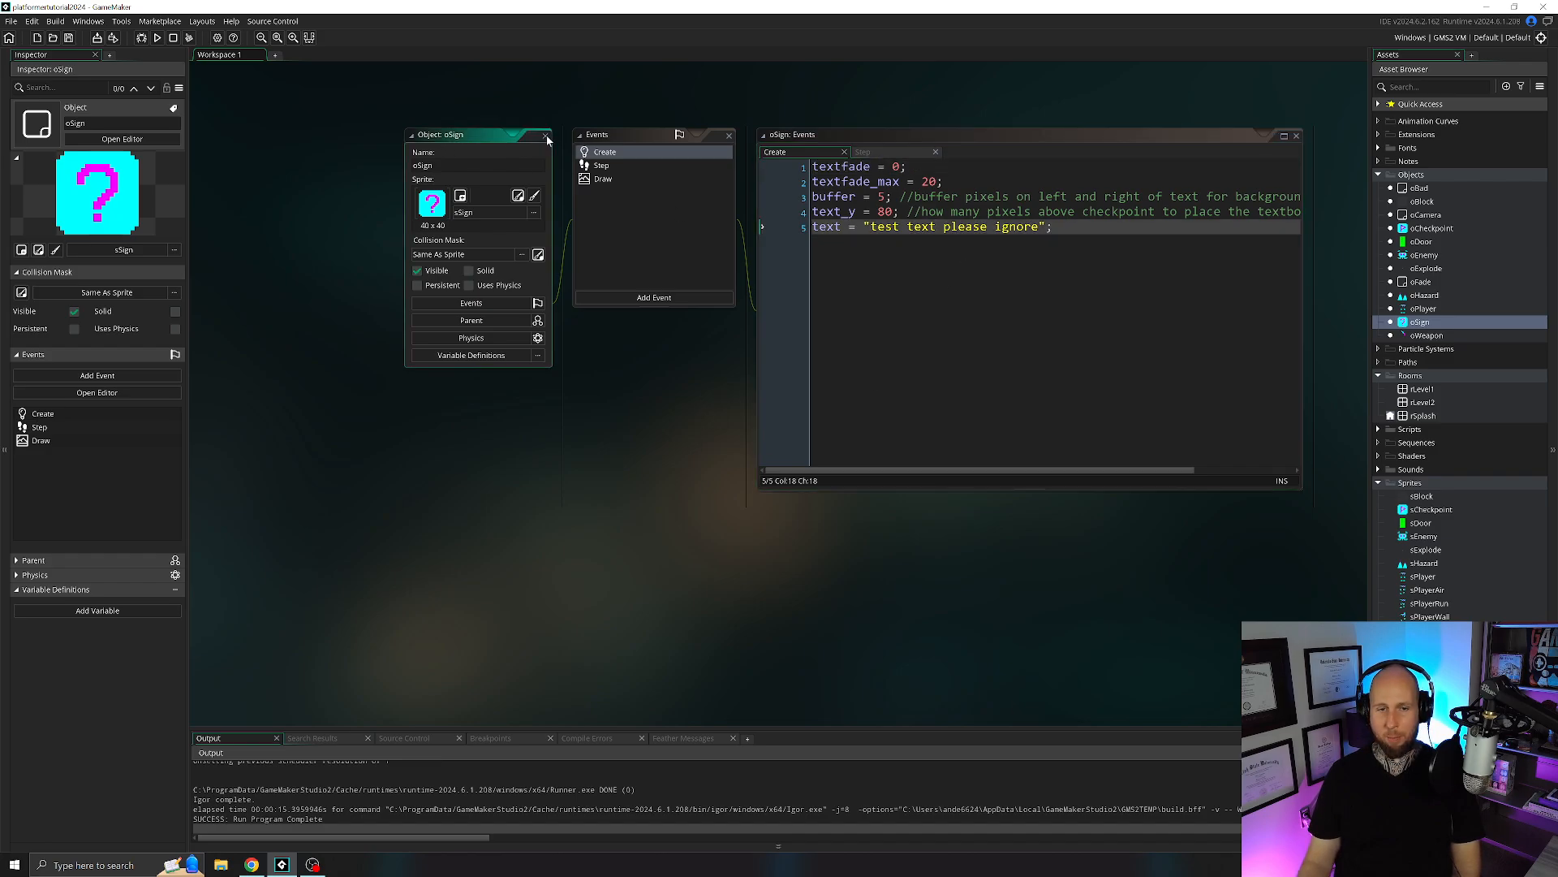